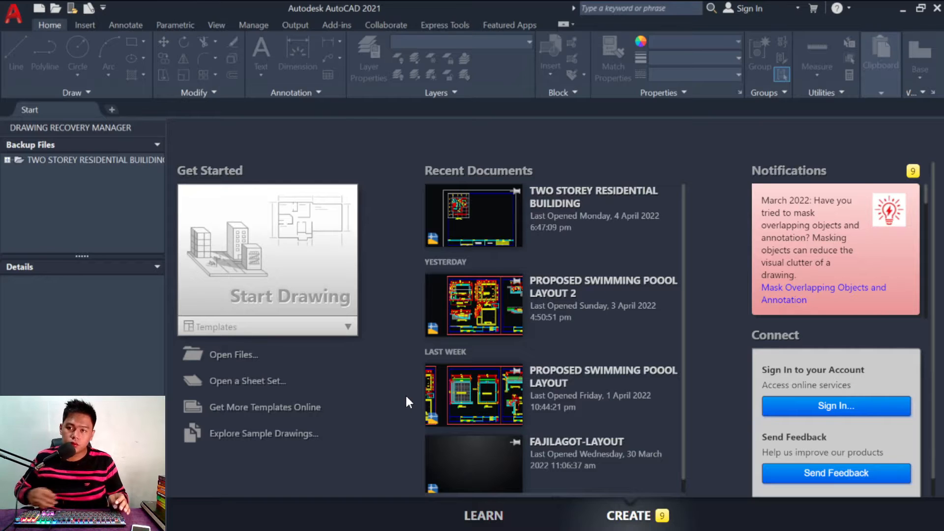
# Step: Create a new metric drawing without a template
pyautogui.hotkey('ctrl', 'n')
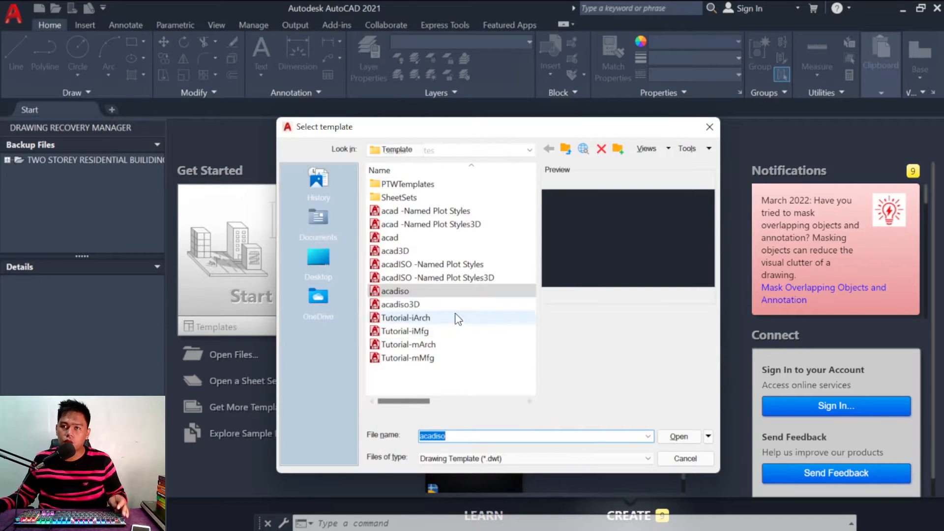
pyautogui.click(709, 438)
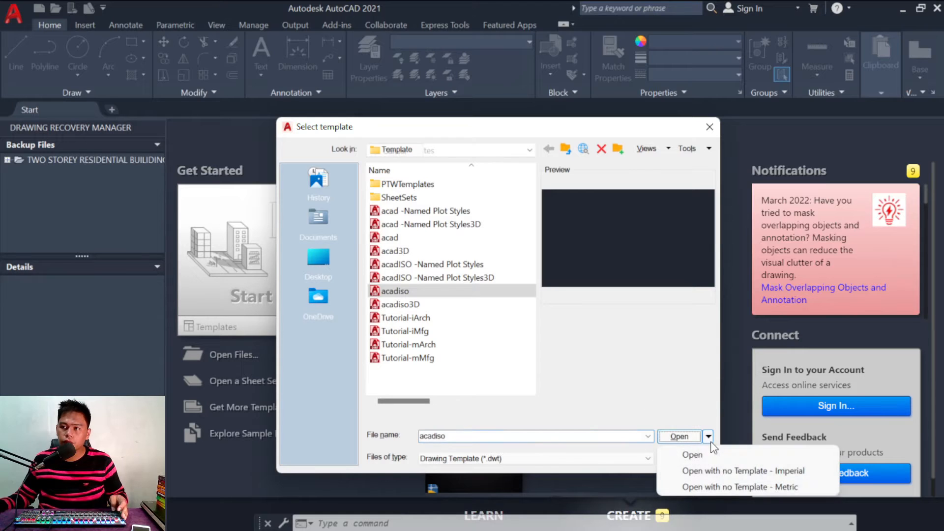
pyautogui.click(731, 488)
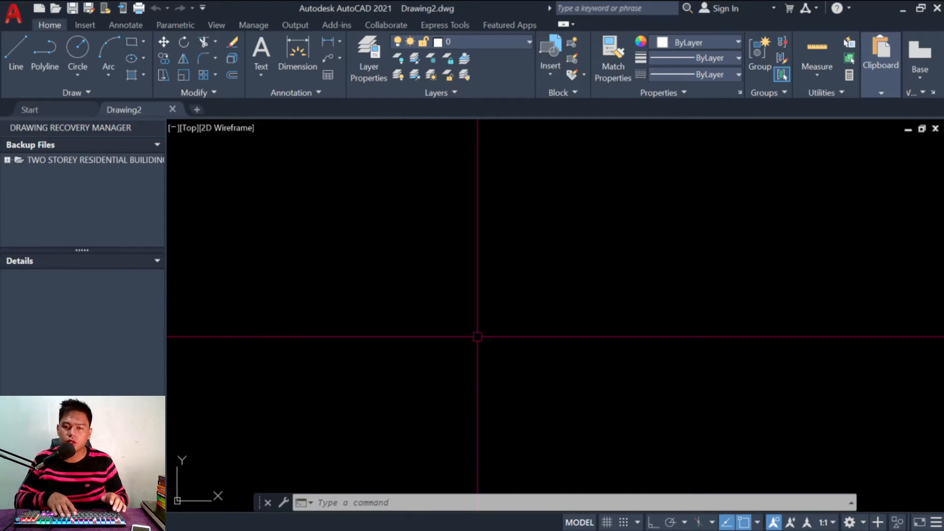
# Step: Open TWO STOREY RESIDENTIAL BUILIDING from Documents > AUTOCAD FILES > FIRST PROJECT, ignoring the unresolved reference files
pyautogui.hotkey('ctrl', 'n')
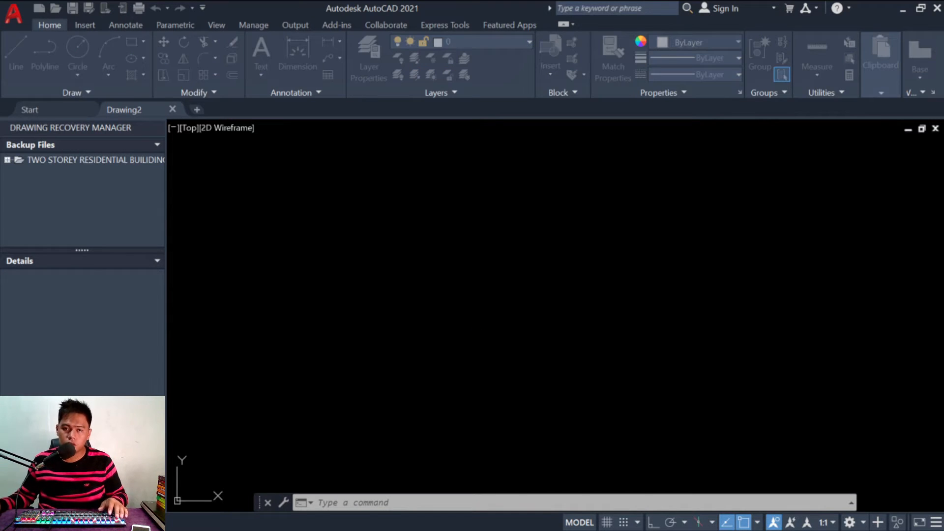
pyautogui.hotkey('ctrl', 'o')
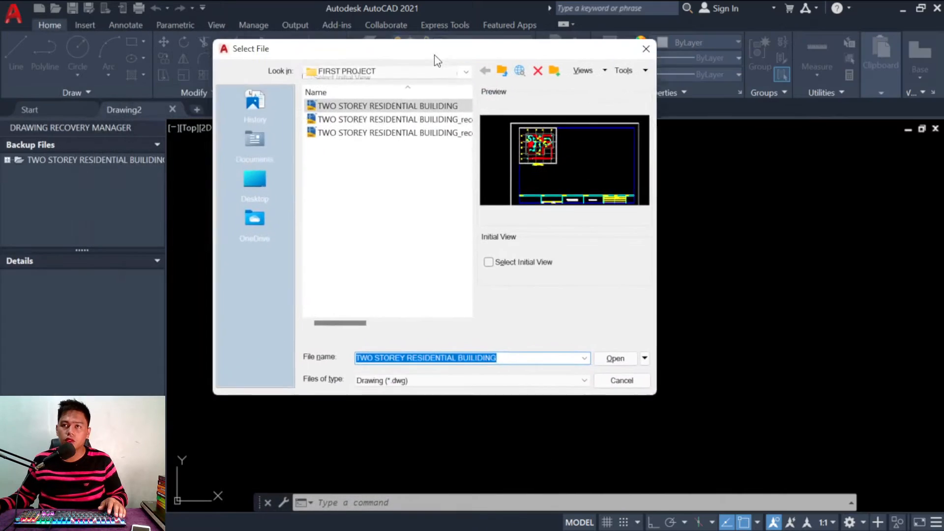
pyautogui.click(275, 223)
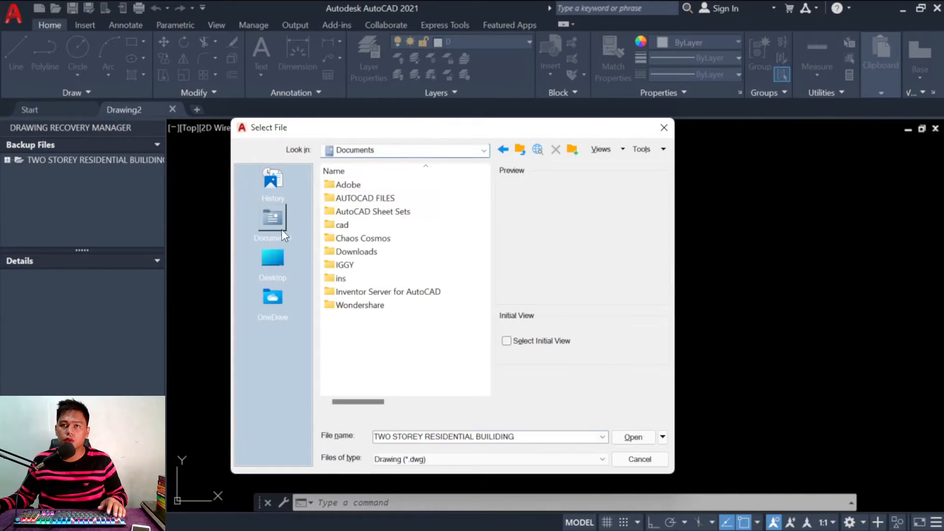
pyautogui.doubleClick(379, 203)
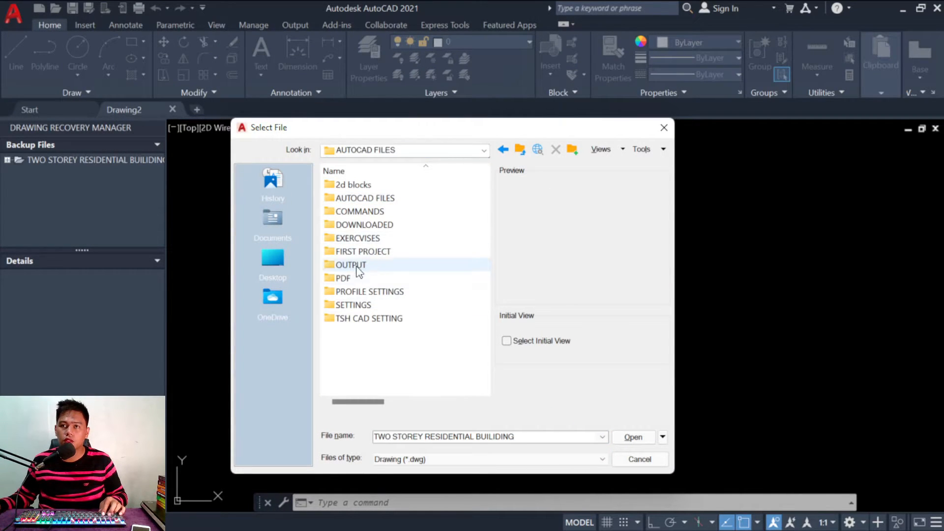
pyautogui.doubleClick(356, 250)
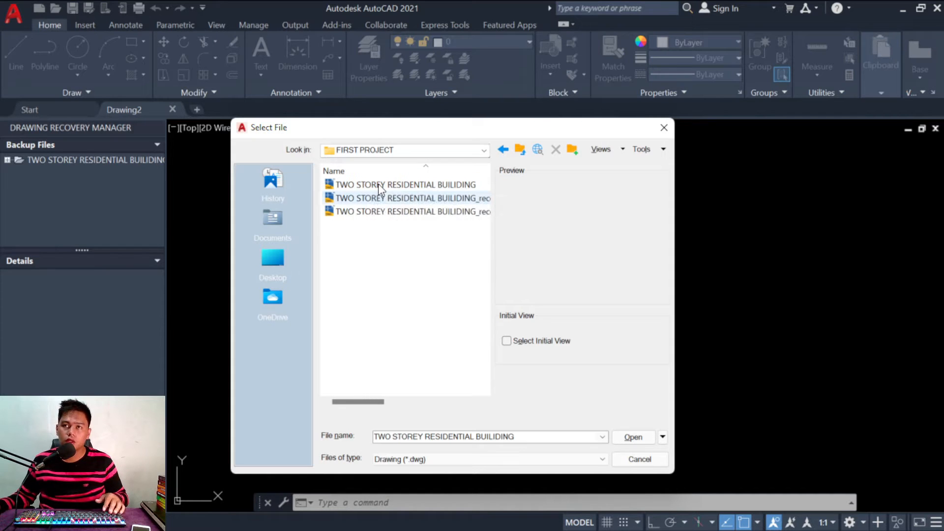
pyautogui.click(379, 183)
pyautogui.doubleClick(378, 182)
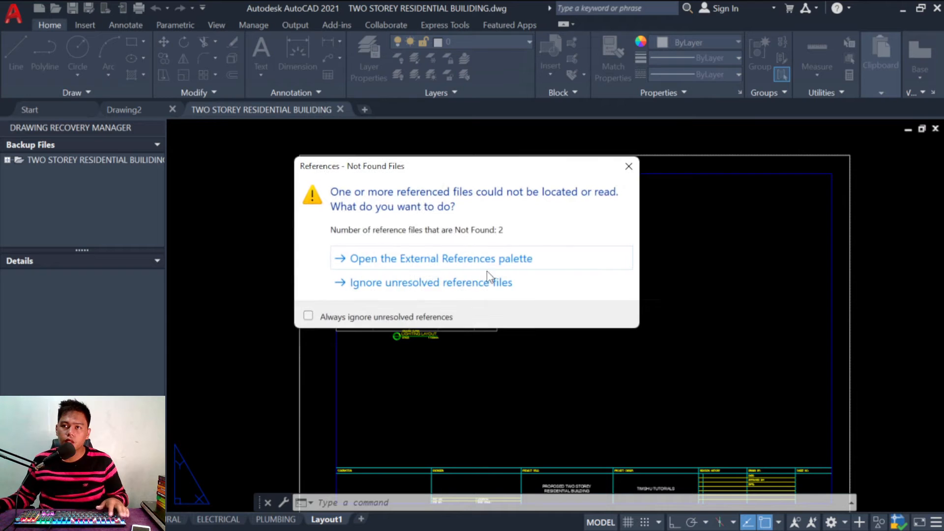
pyautogui.click(471, 290)
# Step: Switch the drawing from the Layout1 sheet to model space
pyautogui.scroll(4, 410, 329)
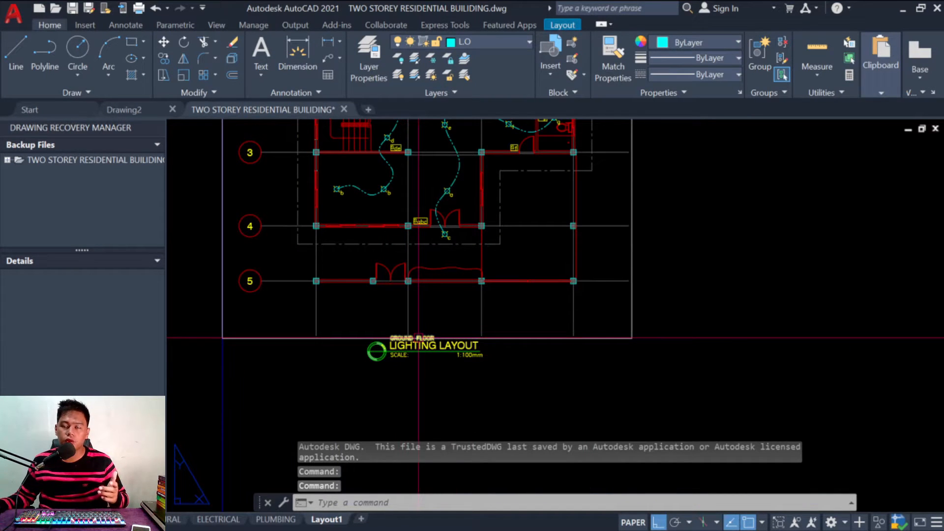
pyautogui.scroll(2, 419, 338)
pyautogui.scroll(-2, 419, 338)
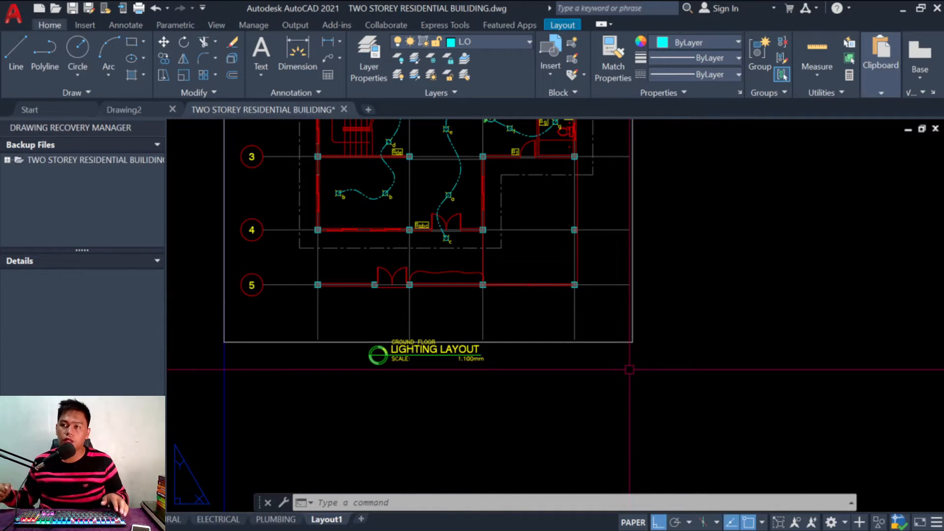
pyautogui.press('Escape')
pyautogui.press('Escape')
pyautogui.press('Escape')
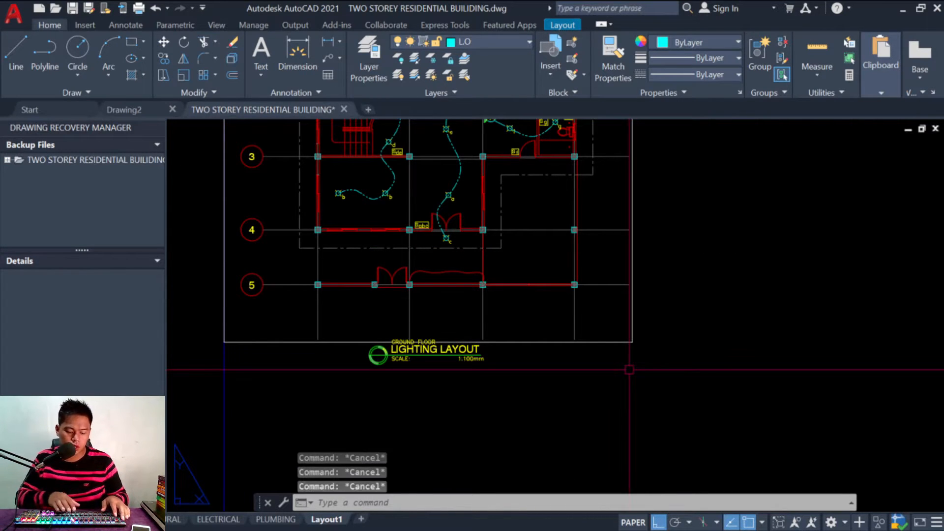
pyautogui.click(28, 520)
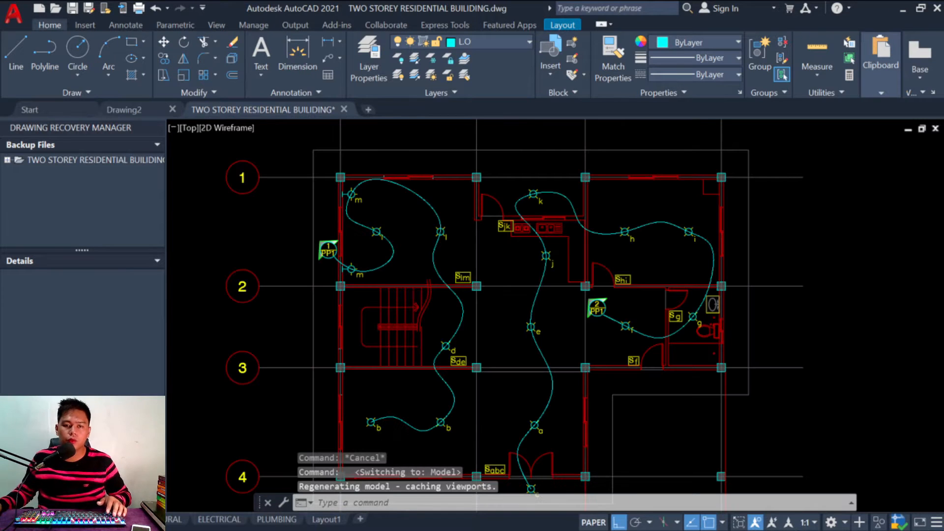
# Step: Examine the ground floor lighting layout and the unannotated floor plan beside it, leaving nothing selected
pyautogui.scroll(-3, 443, 344)
pyautogui.scroll(2, 436, 341)
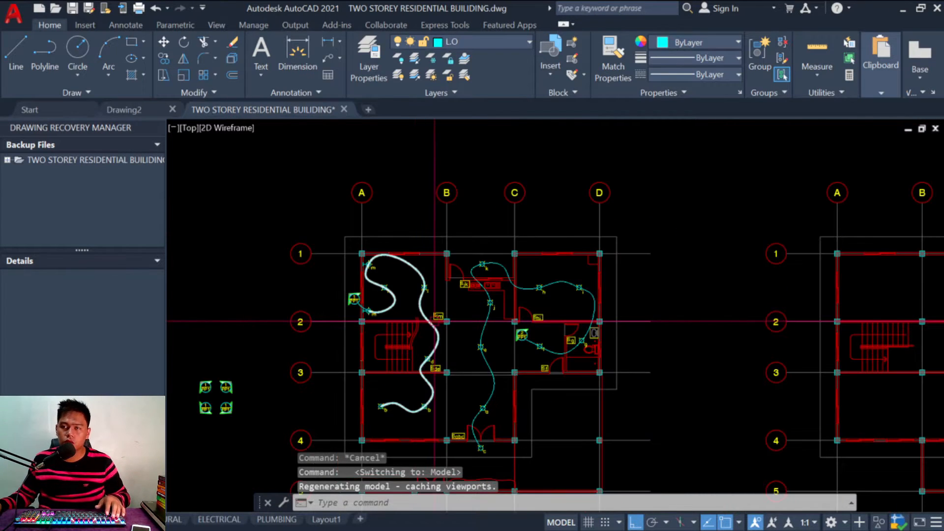
pyautogui.scroll(2, 408, 360)
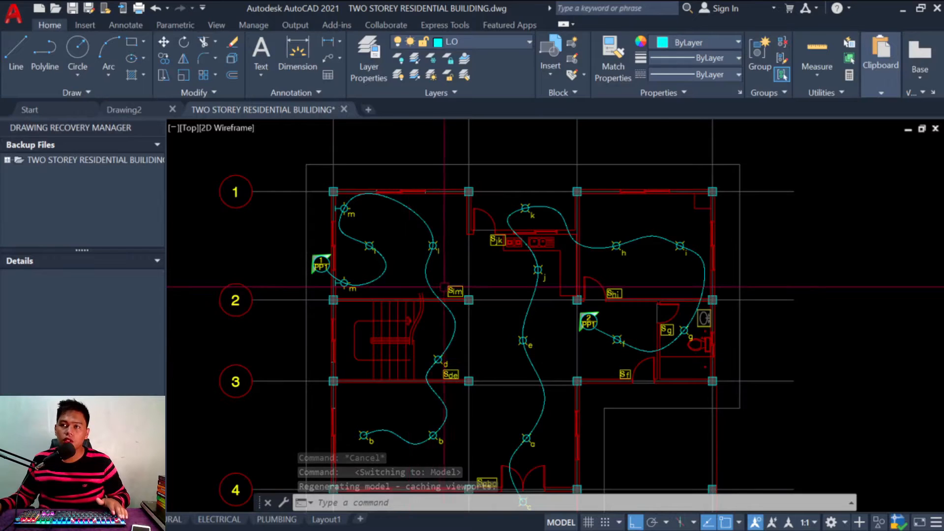
pyautogui.scroll(2, 311, 257)
pyautogui.scroll(-6, 311, 256)
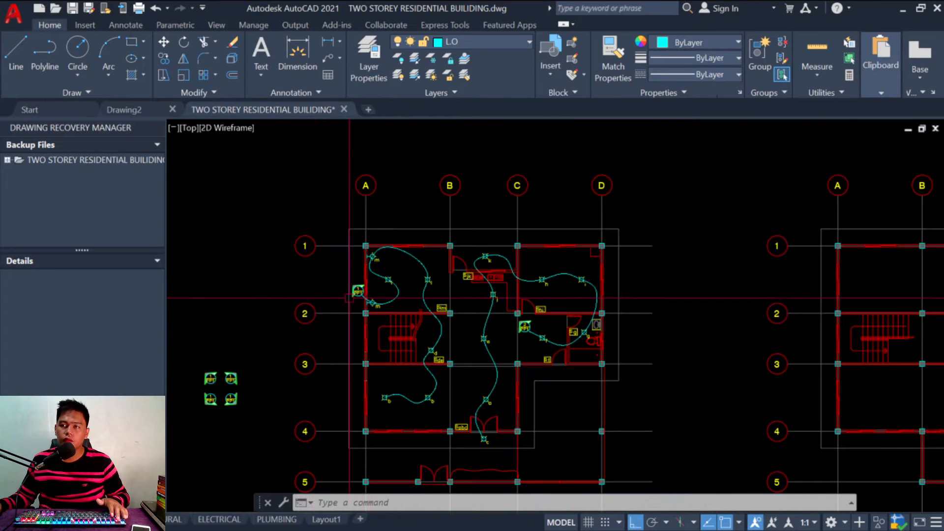
pyautogui.scroll(2, 596, 299)
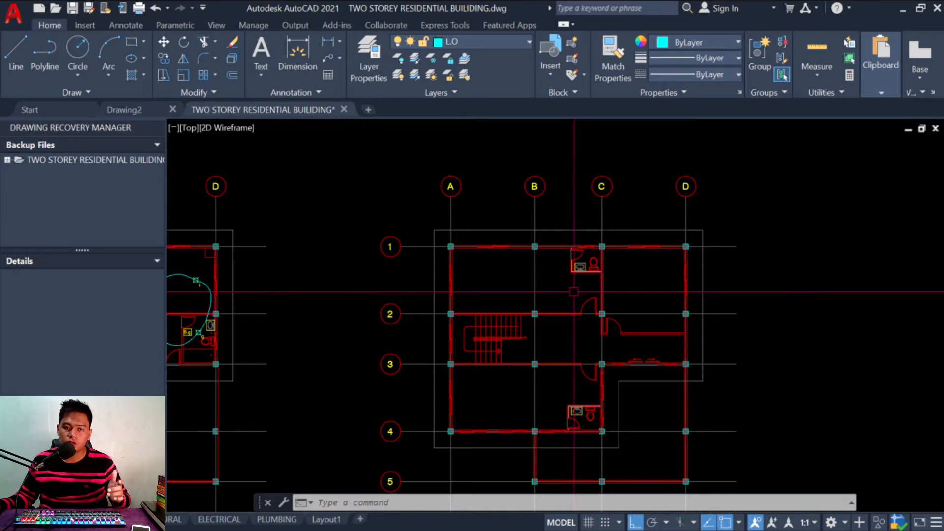
pyautogui.click(488, 246)
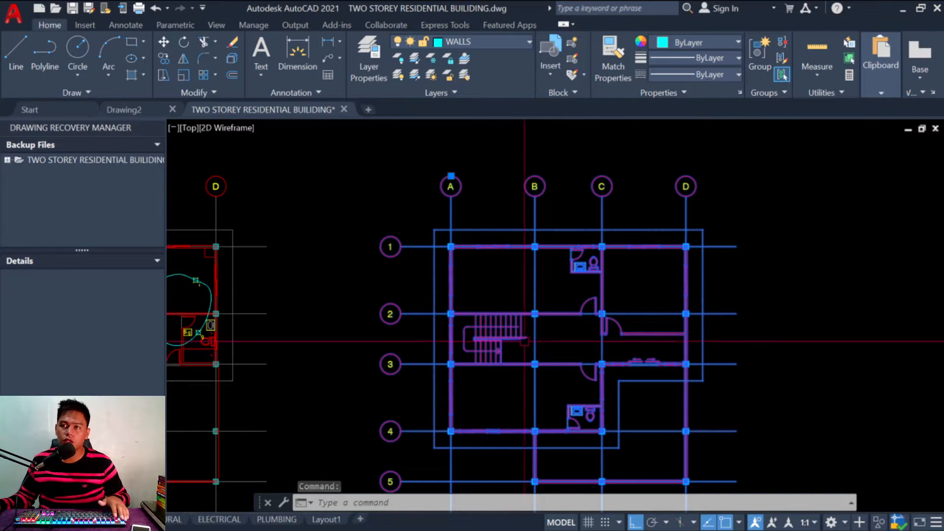
pyautogui.press('Escape')
pyautogui.press('Escape')
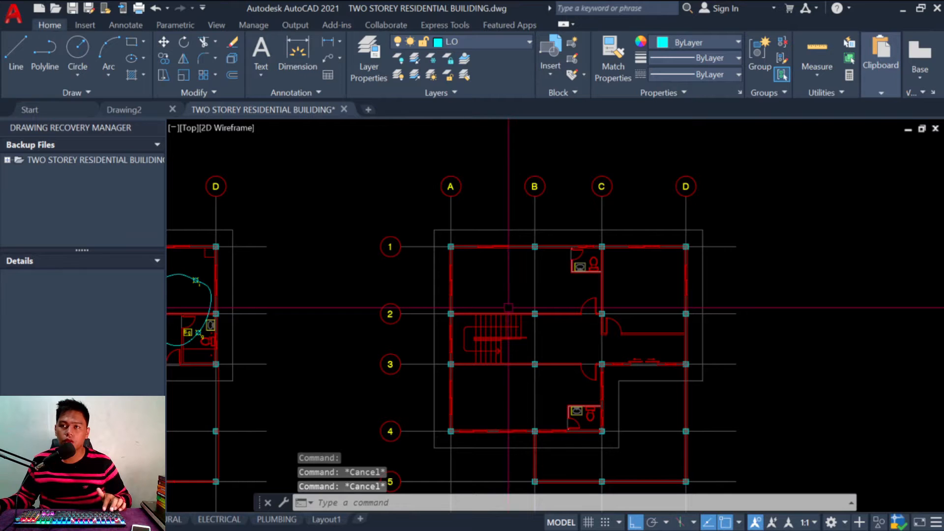
pyautogui.press('Escape')
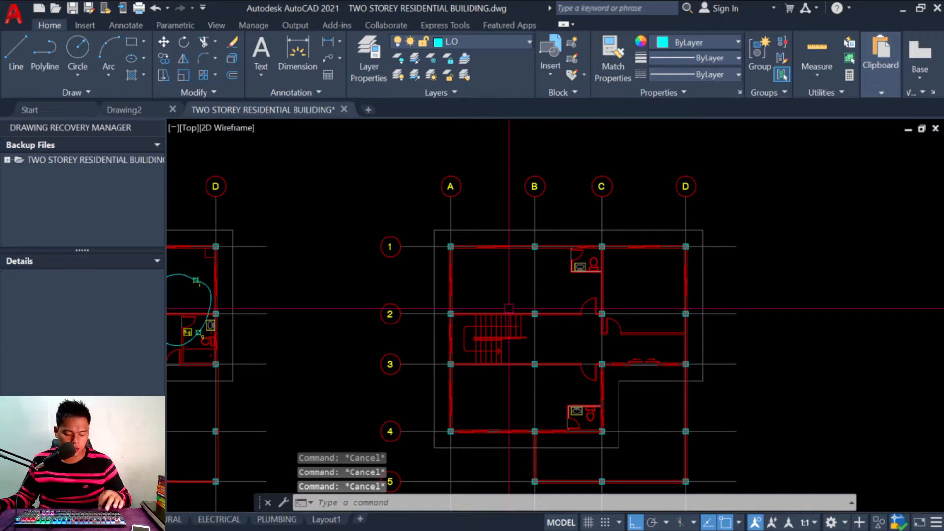
# Step: Copy the floor plan beside the lighting layout straight down by about 47,000 units, using its upper-left outline corner as base point
pyautogui.write('co')
pyautogui.press('Return')
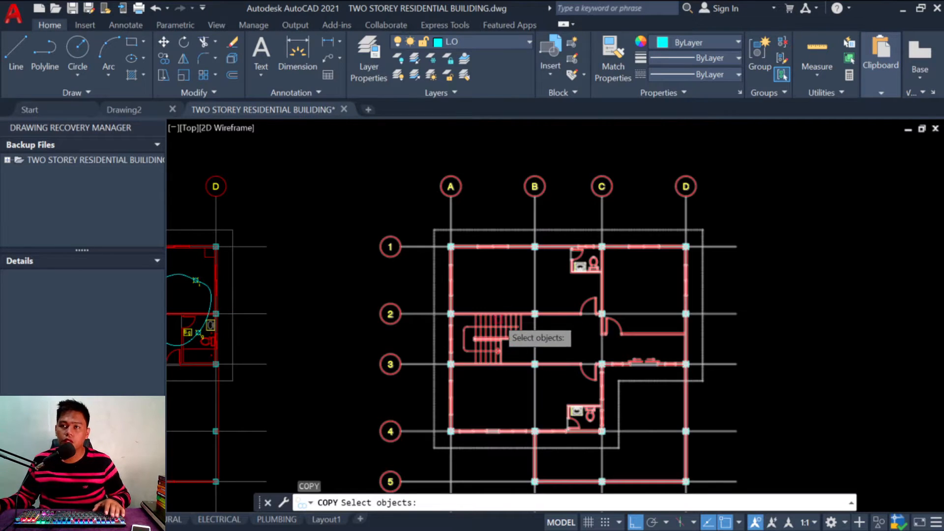
pyautogui.click(501, 320)
pyautogui.press('Return')
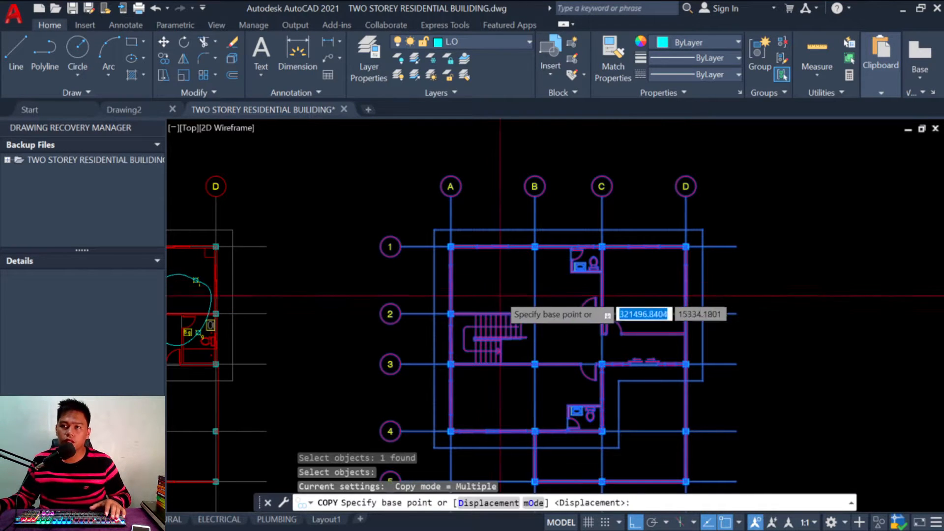
pyautogui.click(433, 232)
pyautogui.scroll(-8, 494, 217)
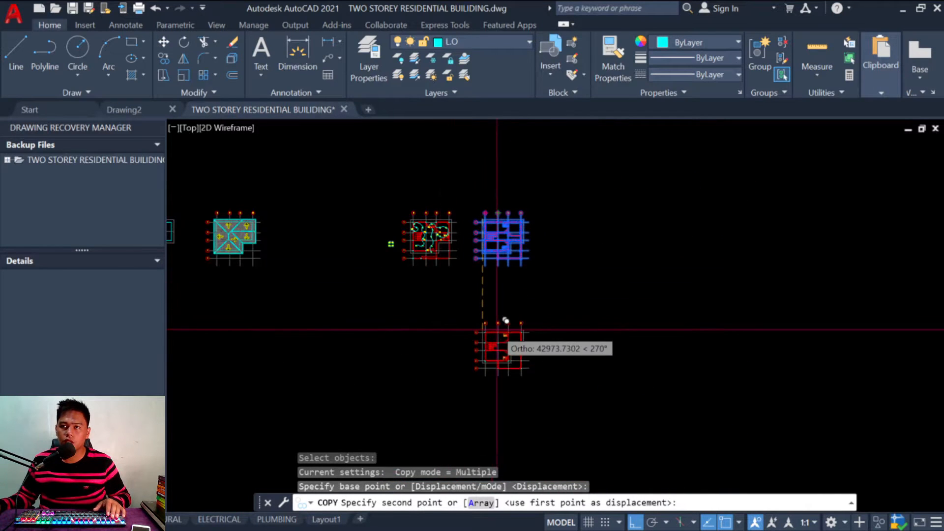
pyautogui.scroll(5, 506, 320)
pyautogui.click(476, 352)
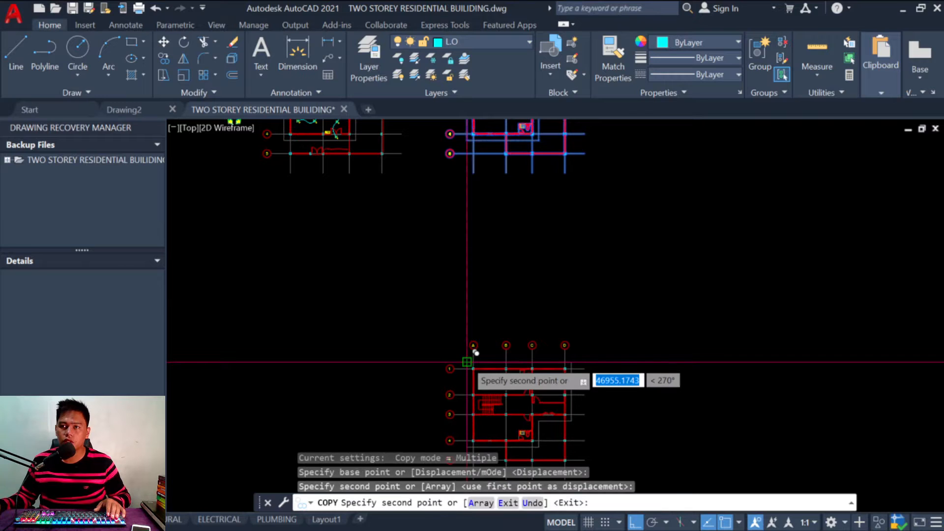
pyautogui.press('Escape')
# Step: Inspect the copied floor plan up close and compare the plans around it
pyautogui.scroll(3, 465, 387)
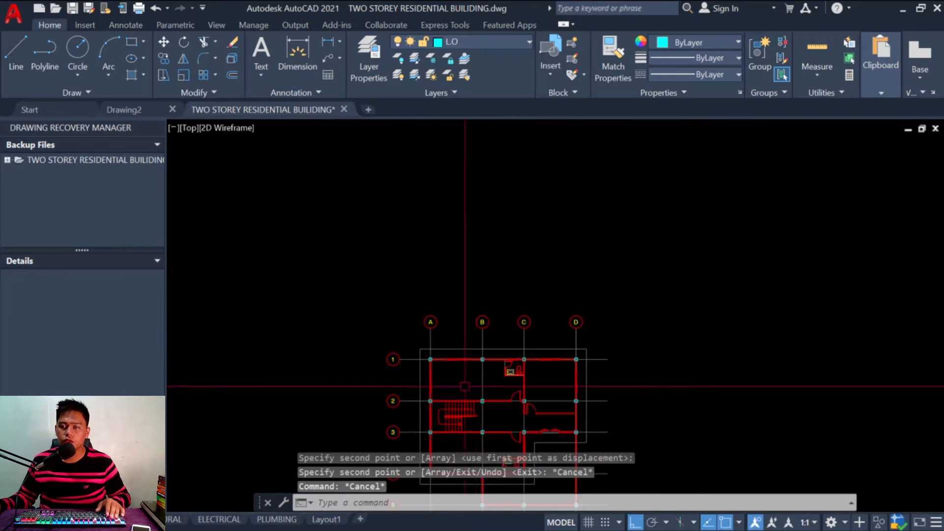
pyautogui.scroll(-4, 465, 386)
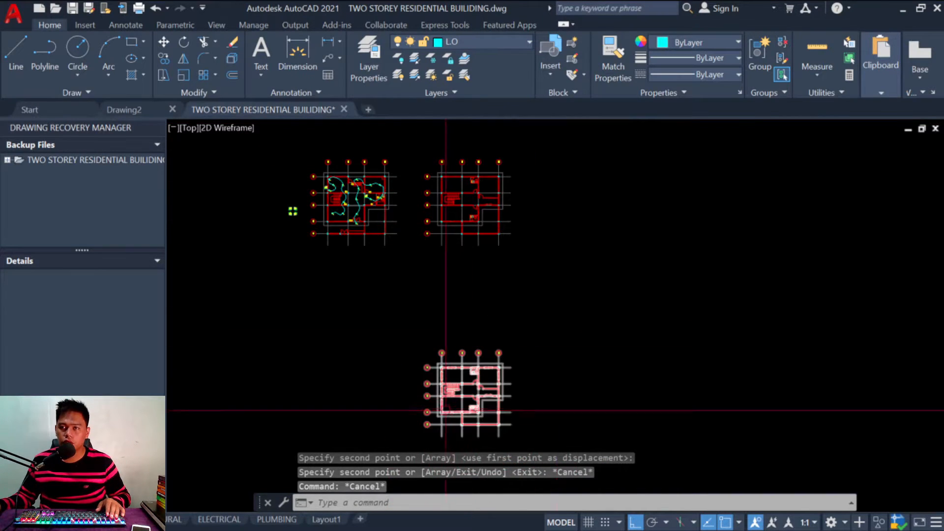
pyautogui.scroll(4, 451, 377)
pyautogui.scroll(5, 457, 354)
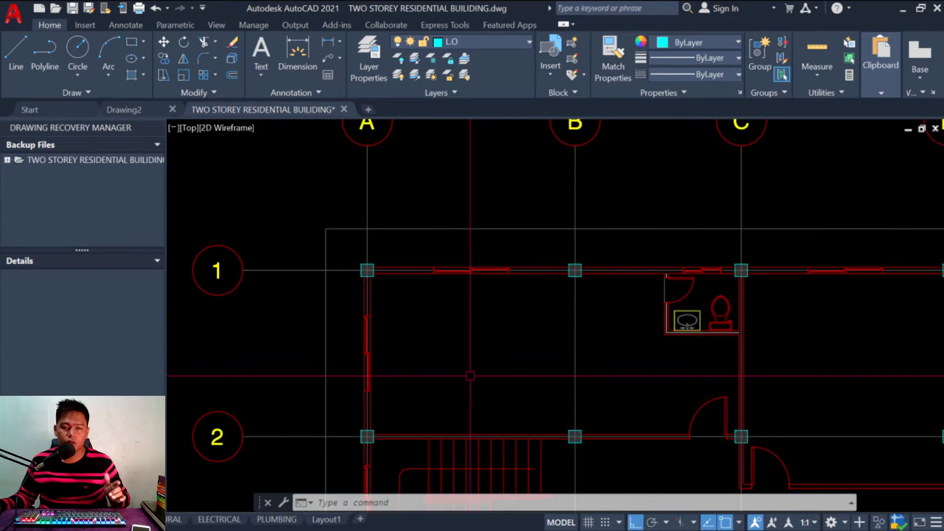
pyautogui.scroll(-7, 450, 288)
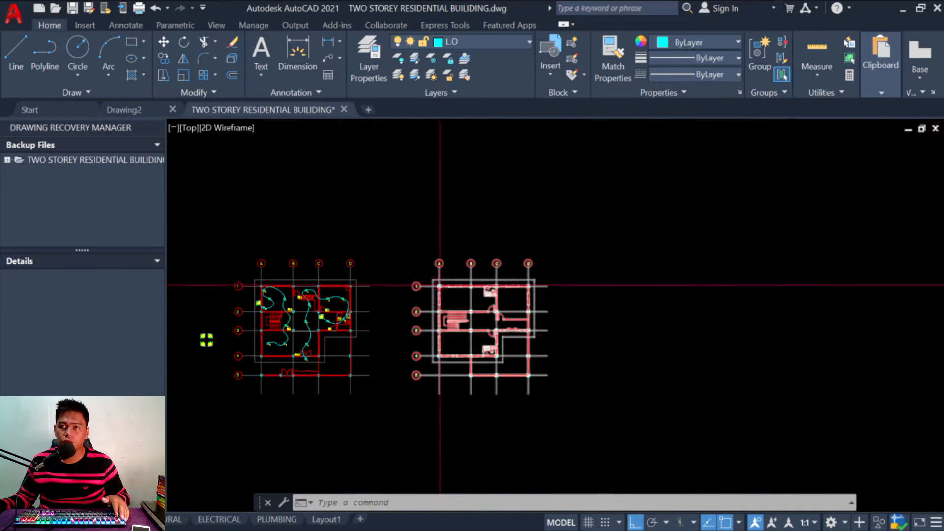
pyautogui.press('Escape')
pyautogui.press('Escape')
pyautogui.press('Escape')
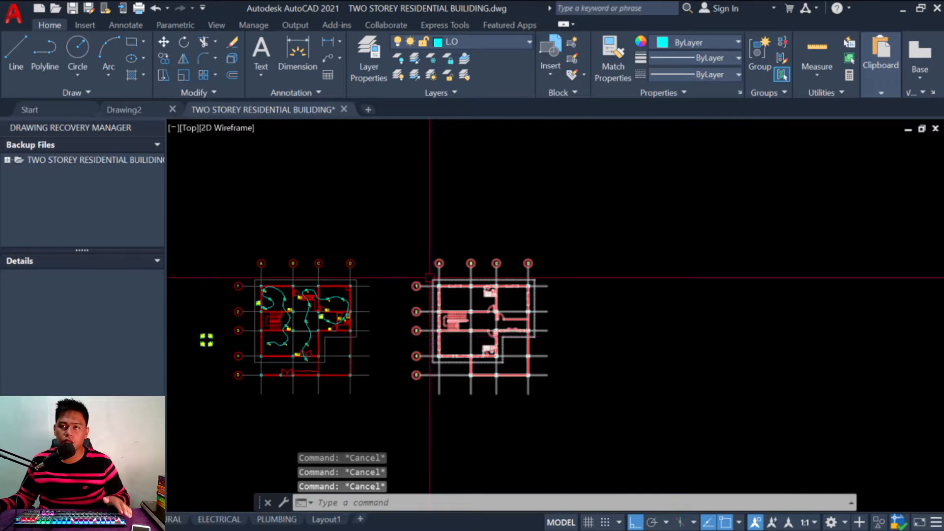
# Step: Add a new layer named C.O to the drawing and close the layer manager
pyautogui.scroll(4, 433, 283)
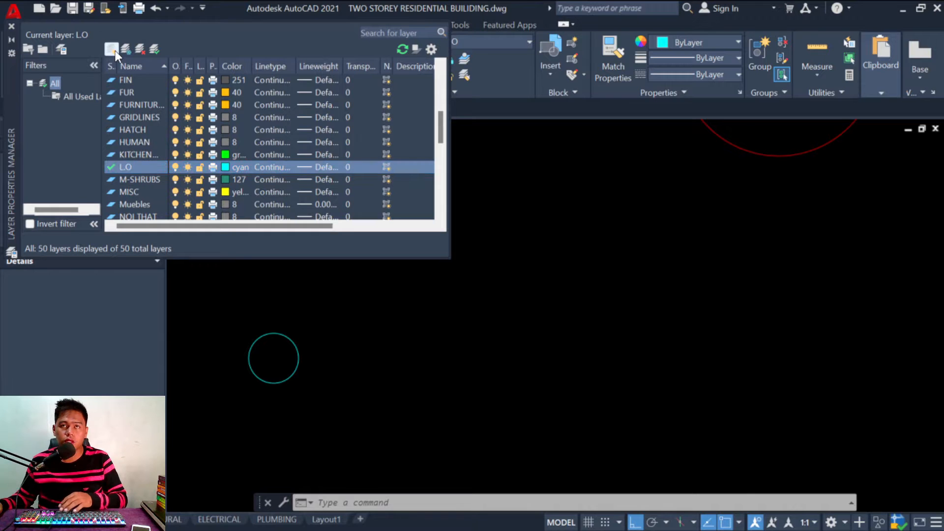
pyautogui.click(113, 49)
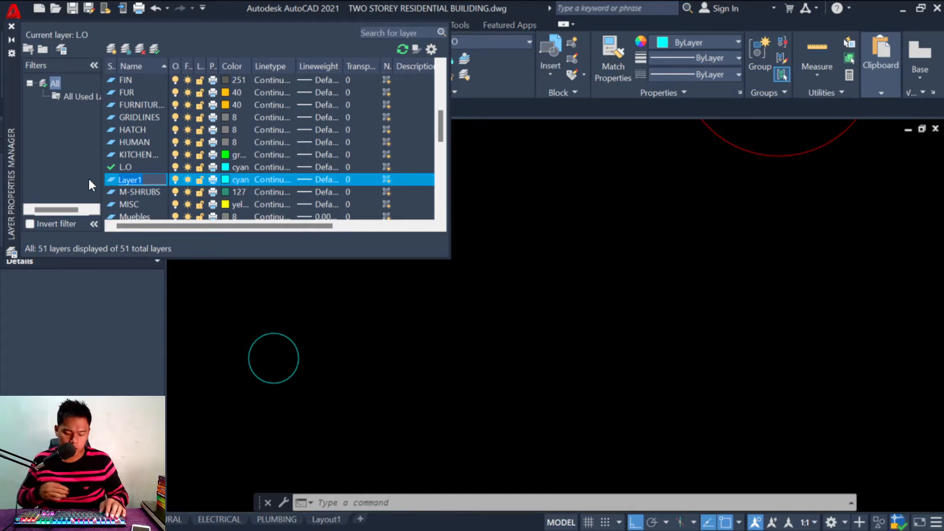
pyautogui.write('p.')
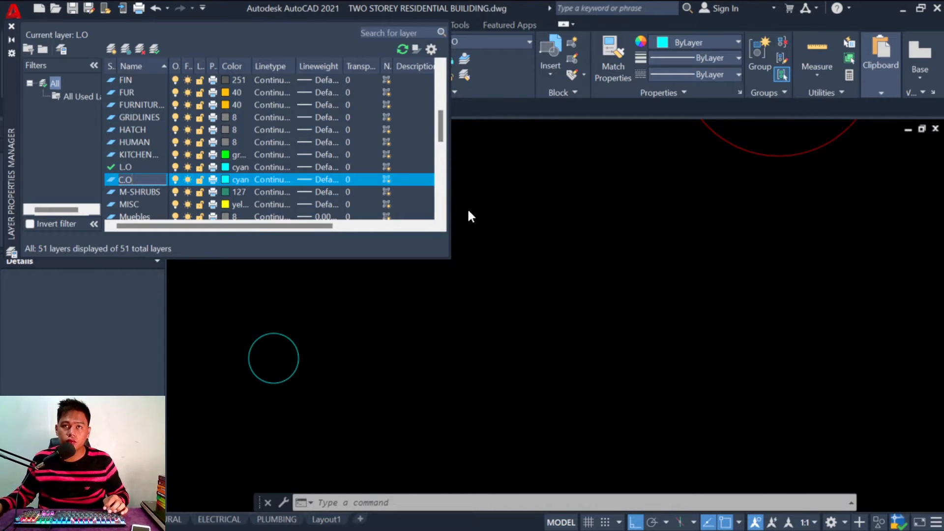
pyautogui.press('Return')
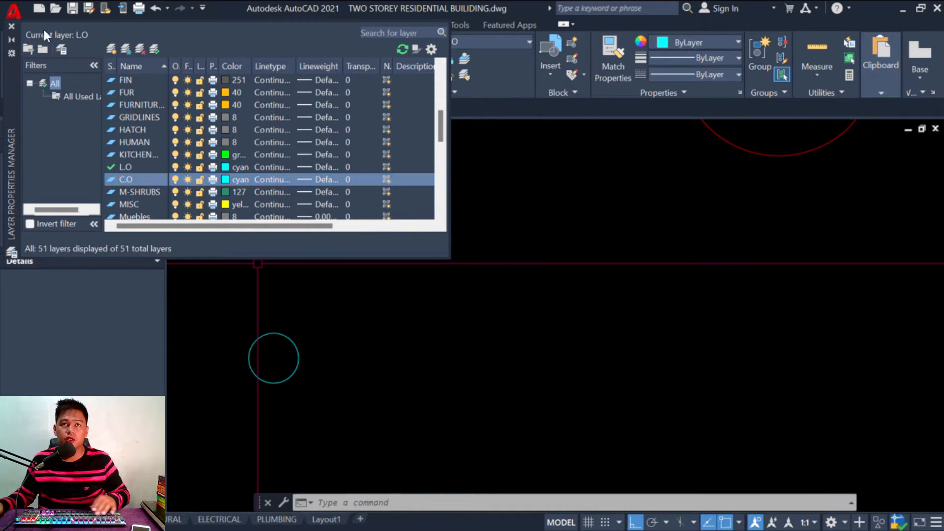
pyautogui.click(12, 25)
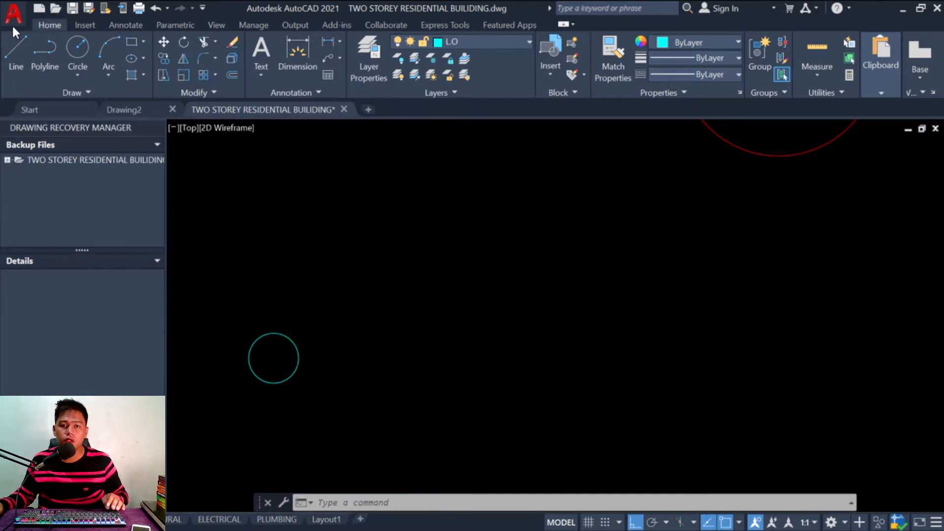
# Step: Move the small circle to the C.O layer and clear the selection
pyautogui.click(347, 348)
pyautogui.click(280, 380)
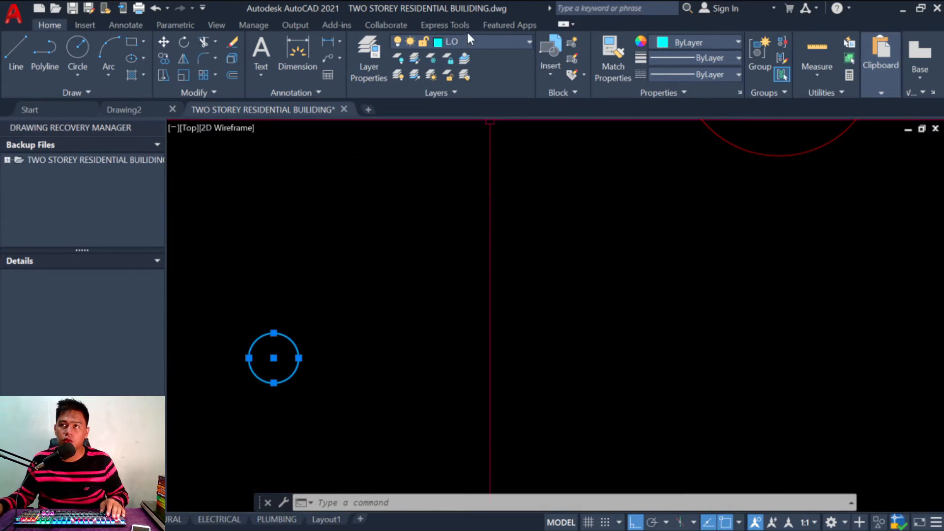
pyautogui.click(509, 40)
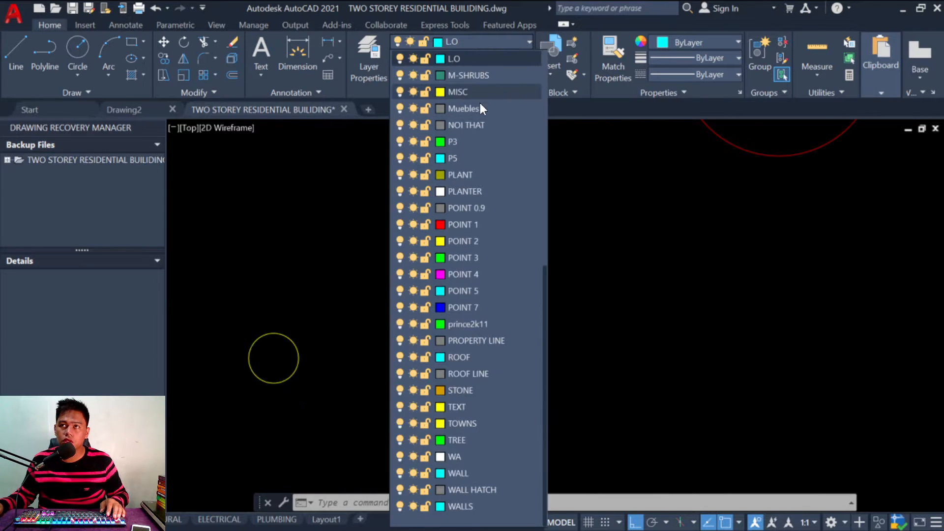
pyautogui.scroll(3, 482, 108)
pyautogui.scroll(3, 482, 108)
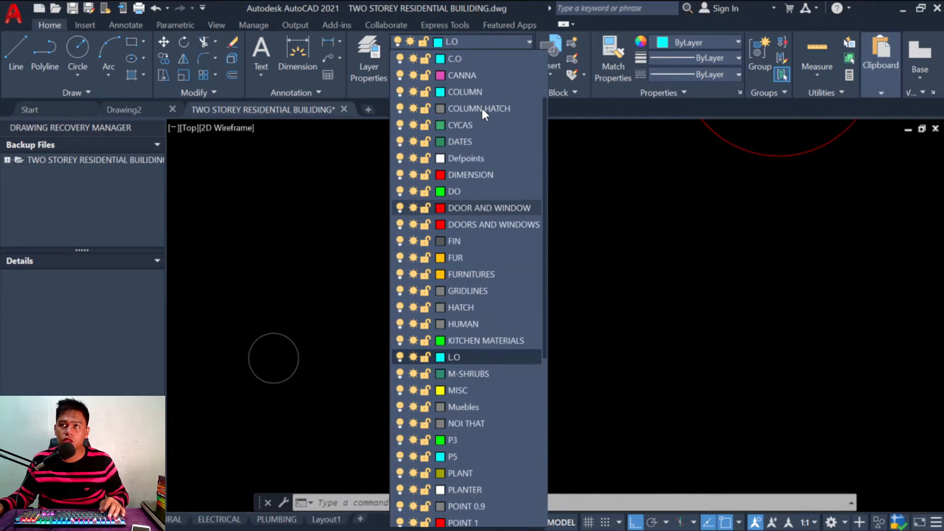
pyautogui.click(464, 62)
pyautogui.click(291, 376)
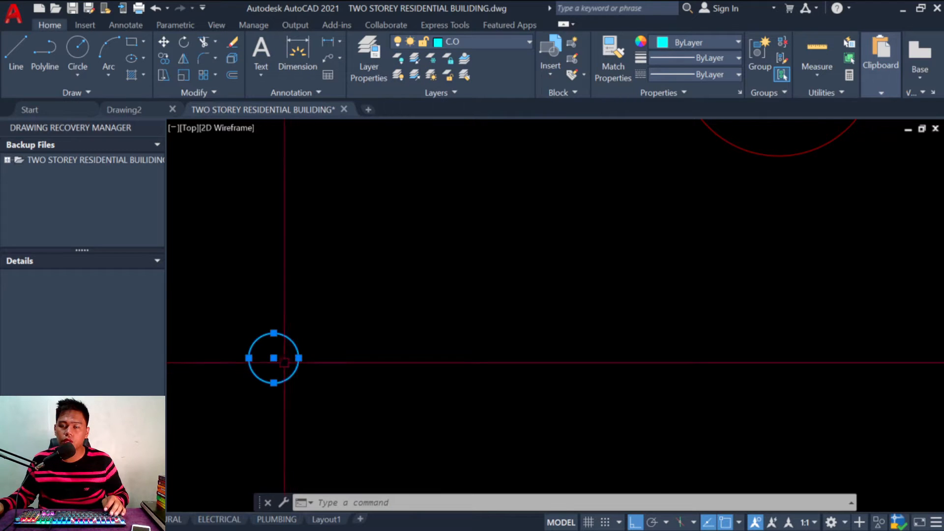
pyautogui.click(256, 368)
pyautogui.press('Escape')
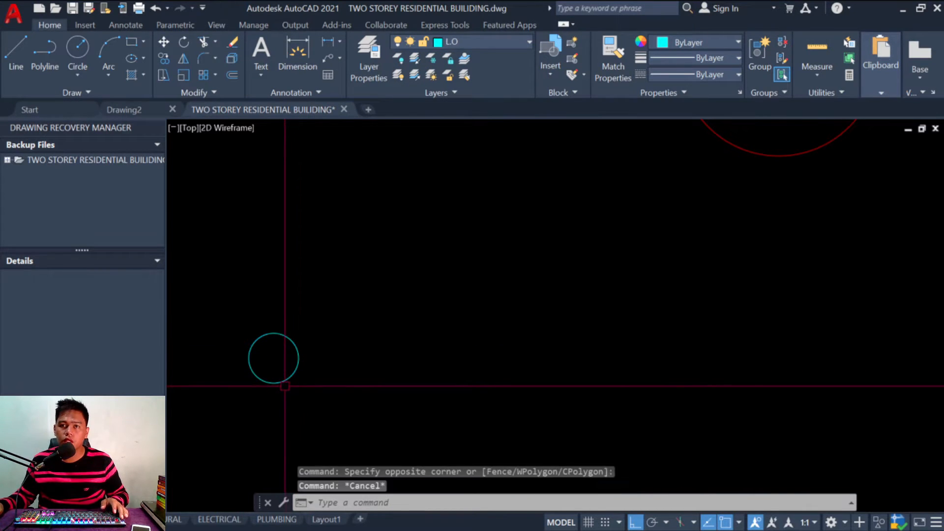
pyautogui.press('Escape')
pyautogui.scroll(-2, 290, 365)
pyautogui.scroll(4, 254, 369)
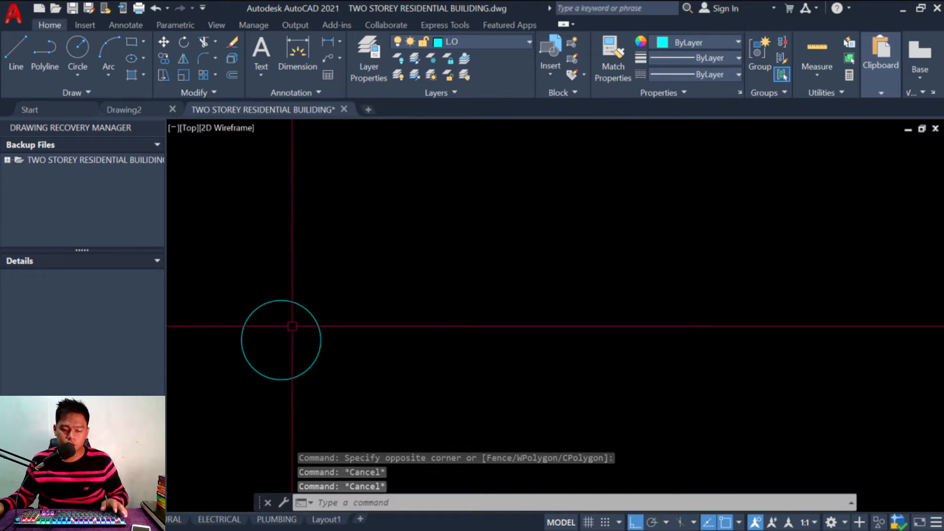
pyautogui.press('Escape')
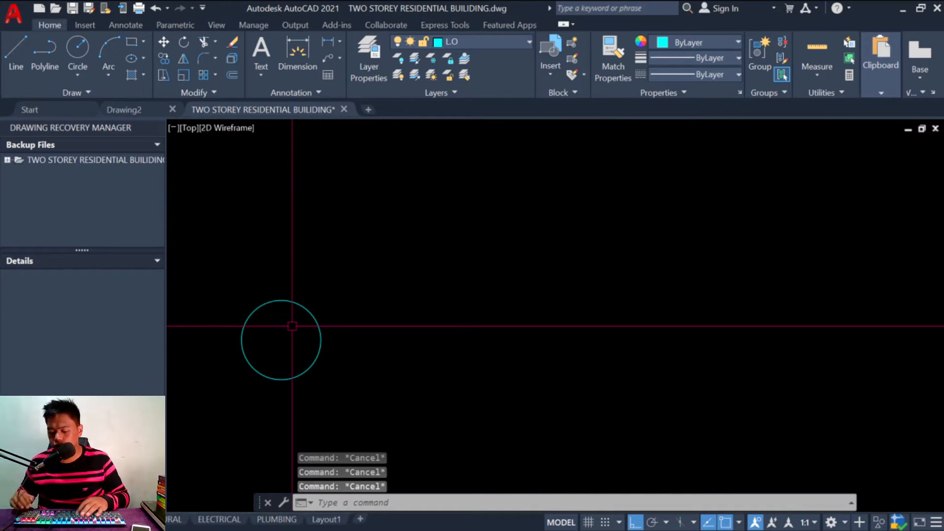
pyautogui.write('o')
pyautogui.press('Return')
pyautogui.write('100')
pyautogui.press('Return')
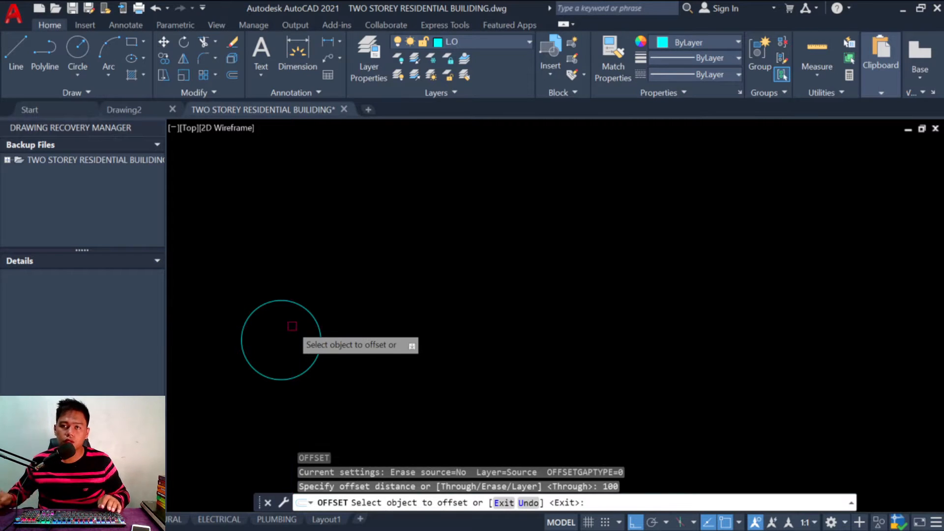
pyautogui.press('Escape')
pyautogui.press('Escape')
pyautogui.press('Escape')
# Step: Offset the small circle outward by 100
pyautogui.write('o')
pyautogui.press('Return')
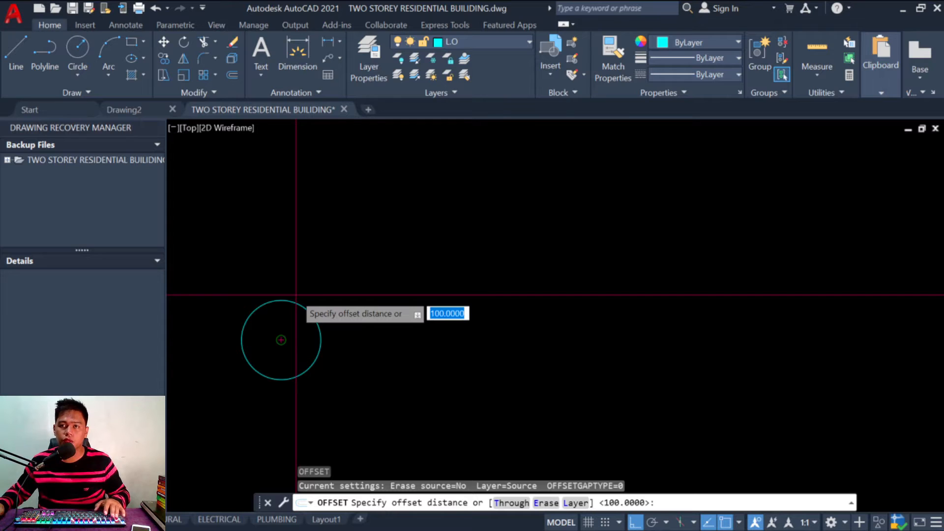
pyautogui.write('100')
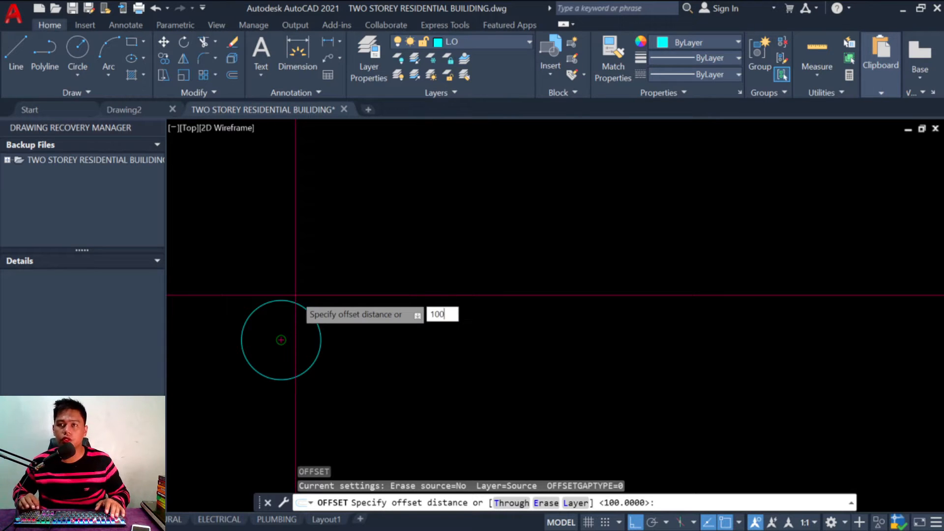
pyautogui.press('Return')
pyautogui.click(295, 299)
pyautogui.click(300, 286)
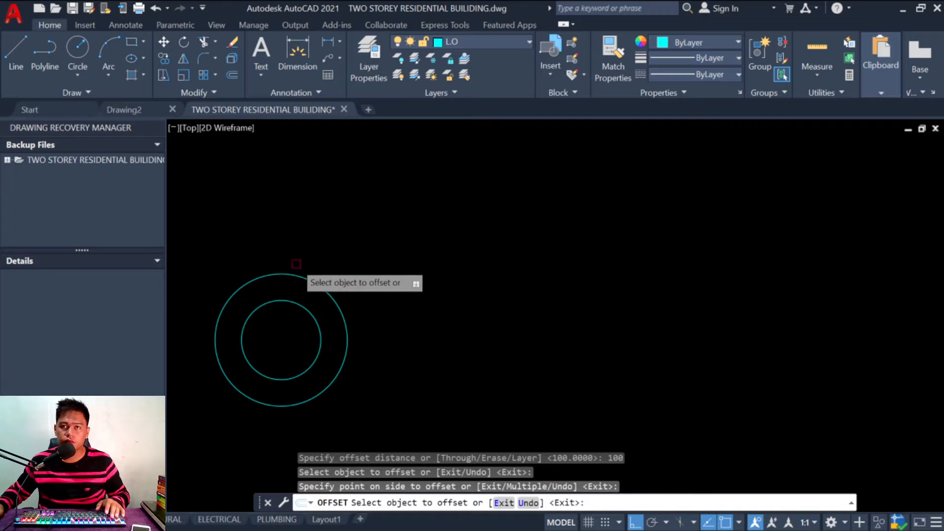
pyautogui.press('Escape')
pyautogui.press('Escape')
# Step: Offset the larger of the two concentric circles outward by 50
pyautogui.write('o')
pyautogui.press('Return')
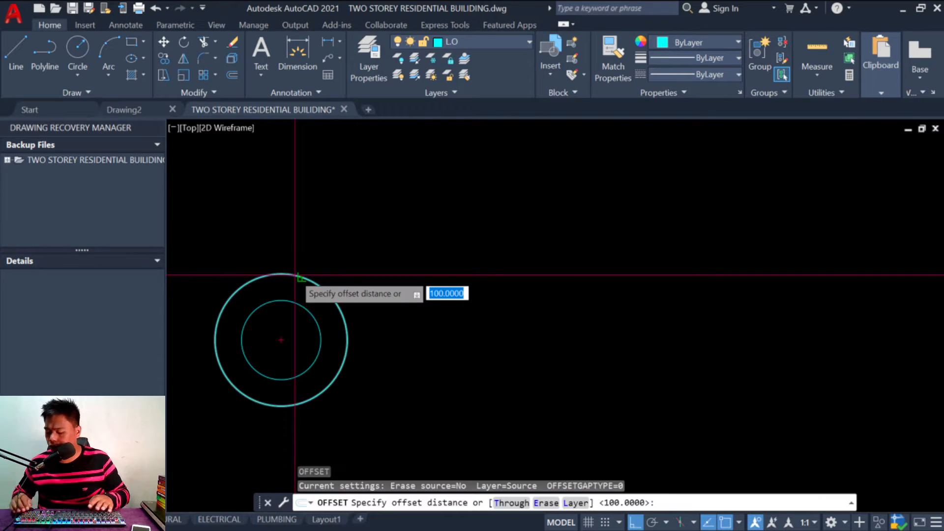
pyautogui.write('50')
pyautogui.press('Return')
pyautogui.click(295, 274)
pyautogui.click(310, 246)
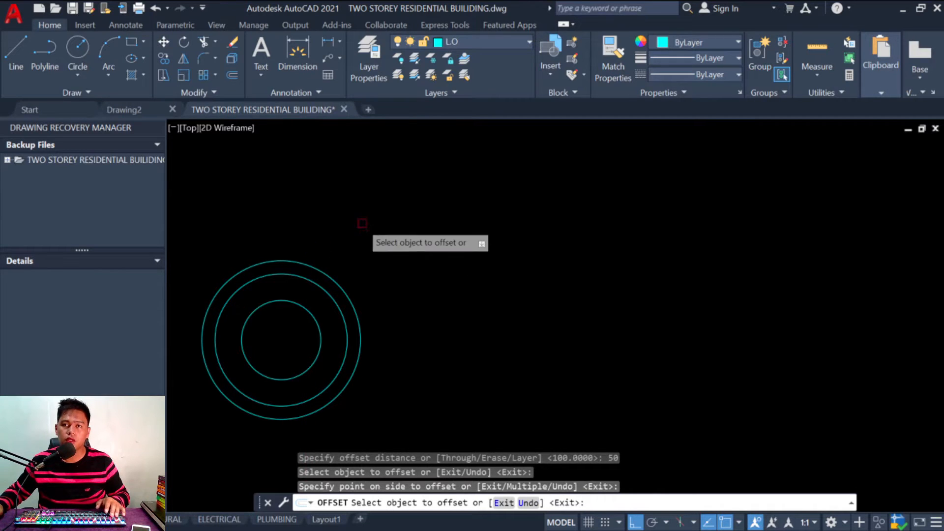
pyautogui.press('Escape')
pyautogui.press('Escape')
pyautogui.press('Escape')
pyautogui.press('Escape')
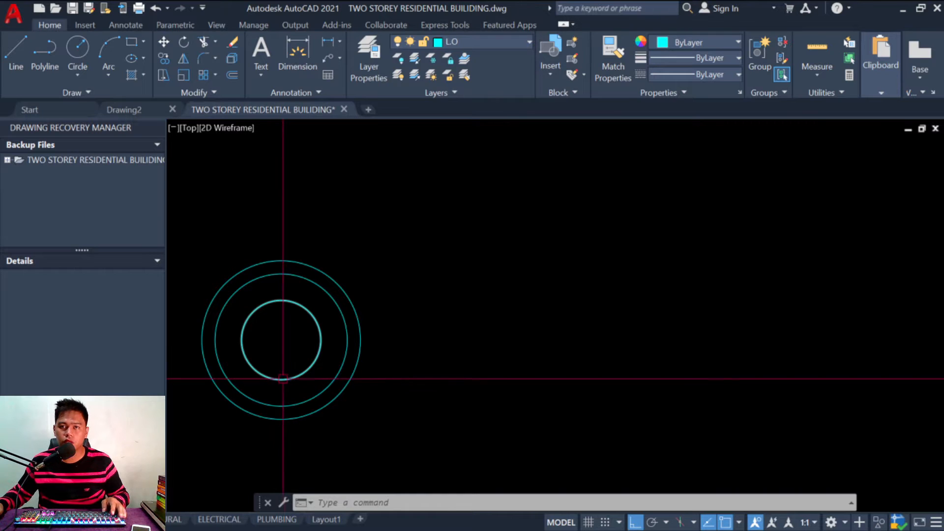
# Step: Enable the Quadrant object snap mode in the drafting settings
pyautogui.press('Escape')
pyautogui.press('Escape')
pyautogui.press('Escape')
pyautogui.write('s')
pyautogui.press('Return')
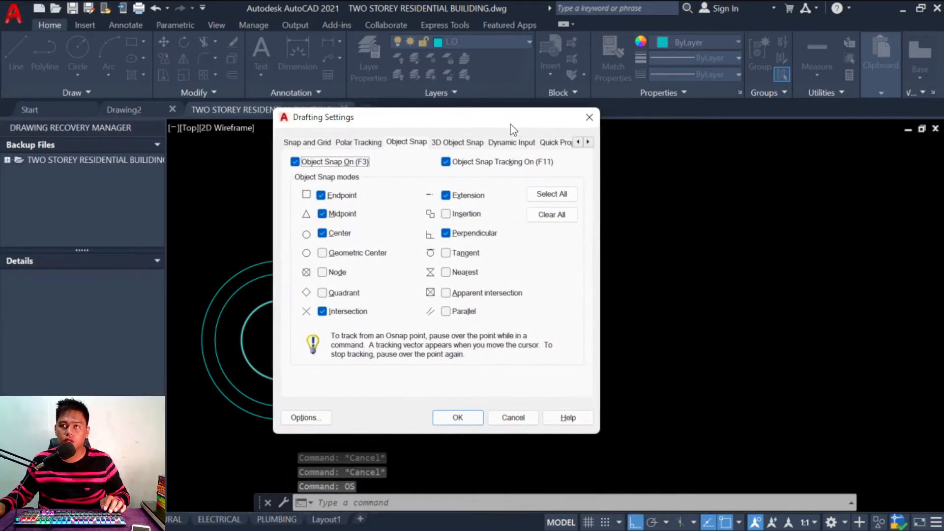
pyautogui.click(323, 292)
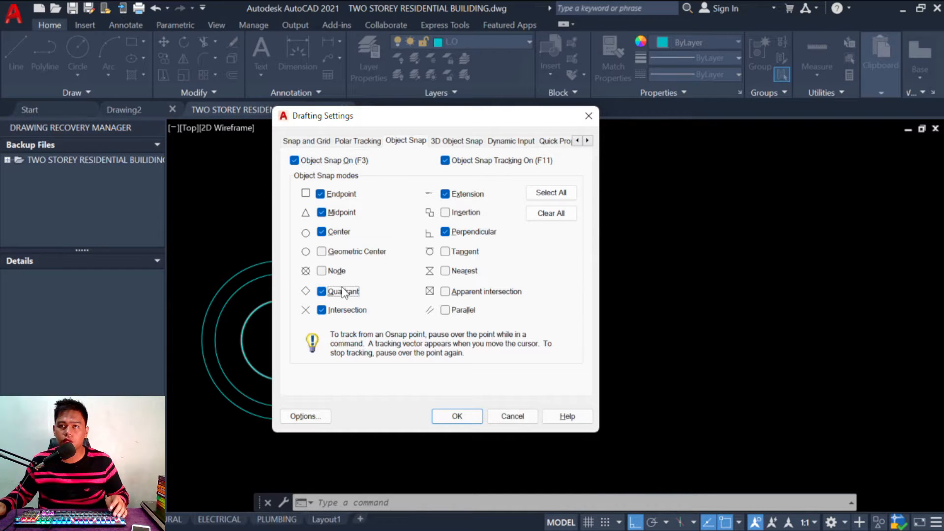
pyautogui.click(456, 417)
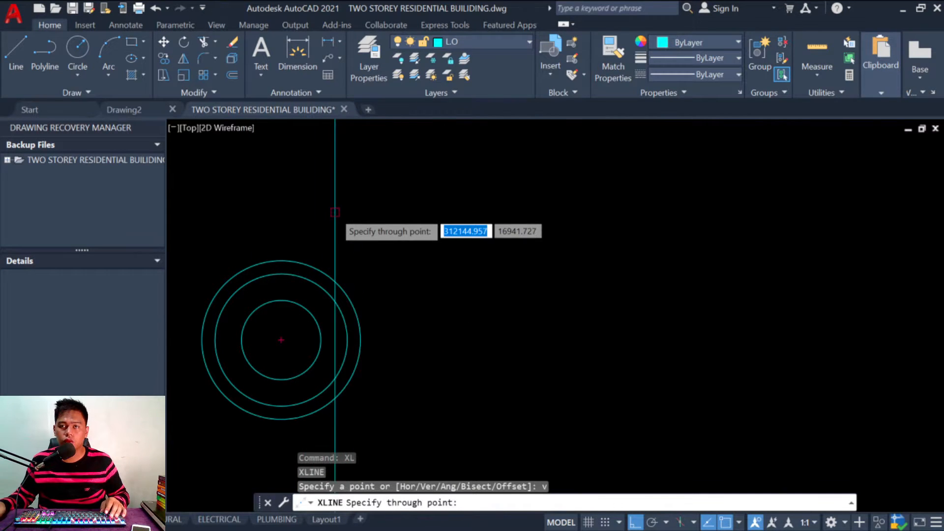
# Step: Place a vertical construction line through the midpoint between the inner circle's left and bottom quadrants
pyautogui.write('trp')
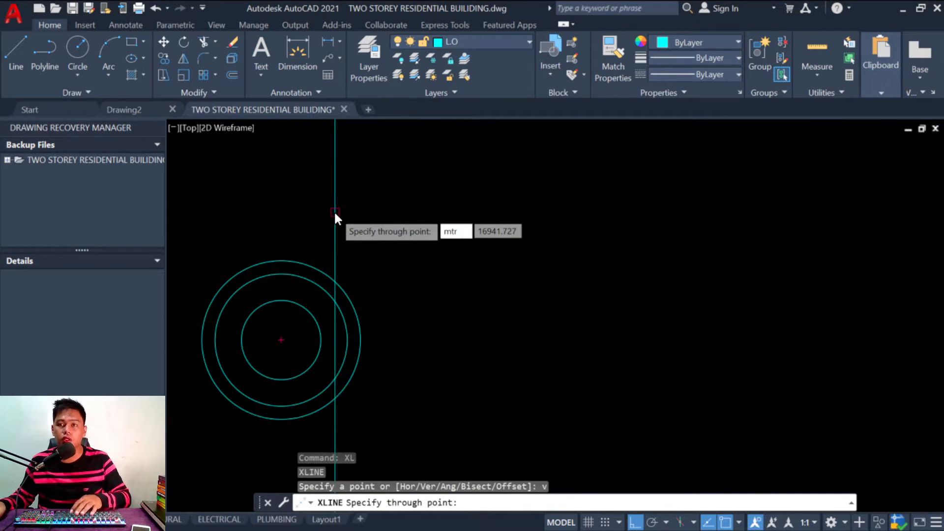
pyautogui.press('BackSpace')
pyautogui.press('BackSpace')
pyautogui.write('p')
pyautogui.press('Return')
pyautogui.click(242, 339)
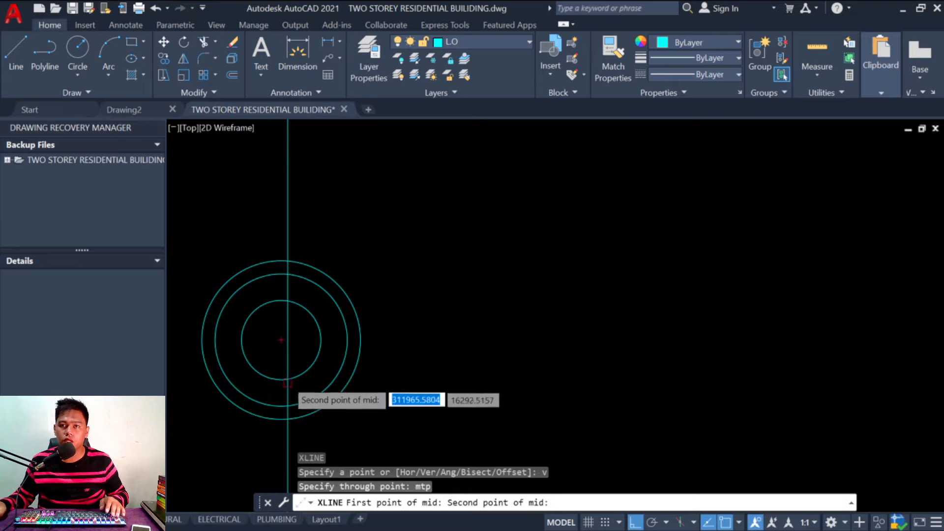
pyautogui.click(281, 380)
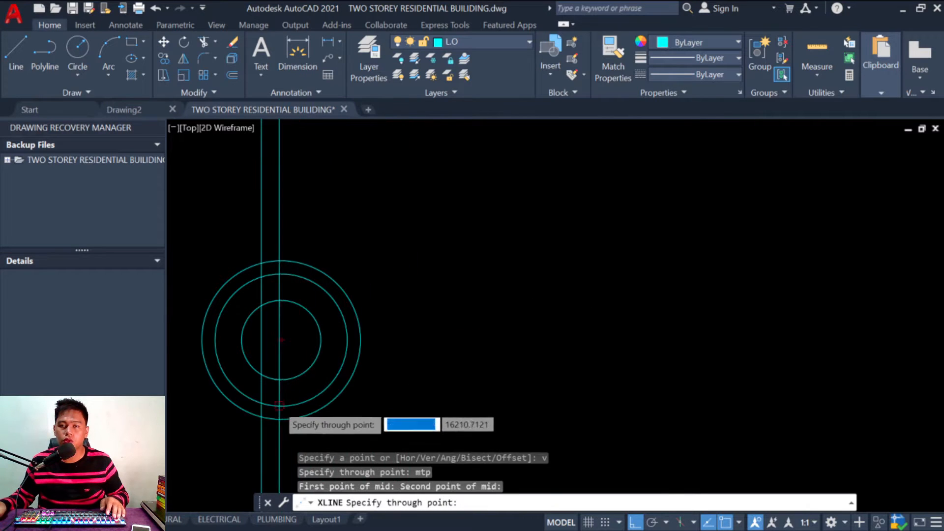
# Step: Place a second vertical construction line midway between the inner circle's bottom quadrant and the first line's lower intersection with that circle
pyautogui.scroll(3, 279, 320)
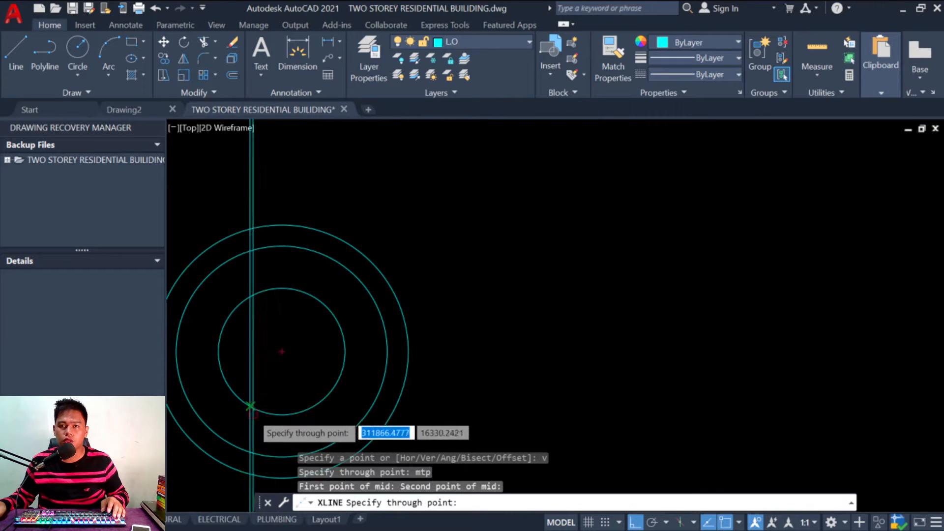
pyautogui.write('mty')
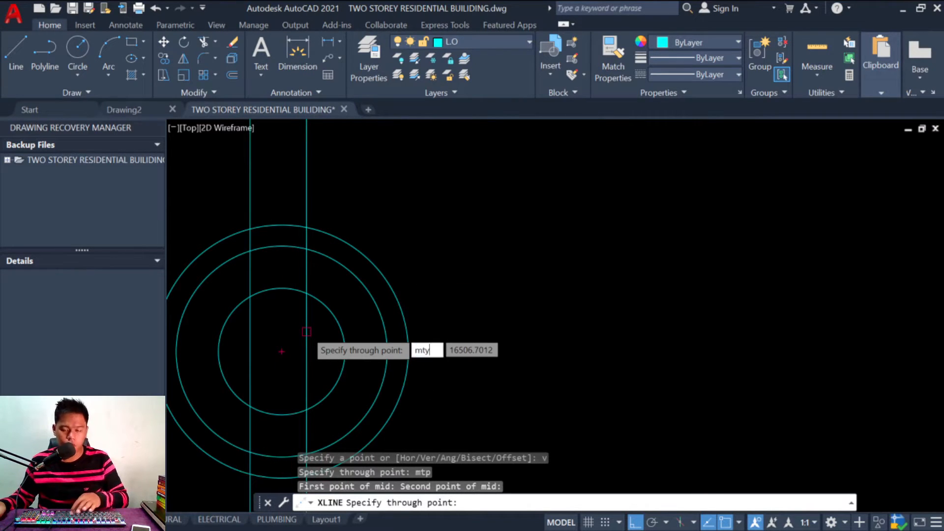
pyautogui.press('BackSpace')
pyautogui.write('p')
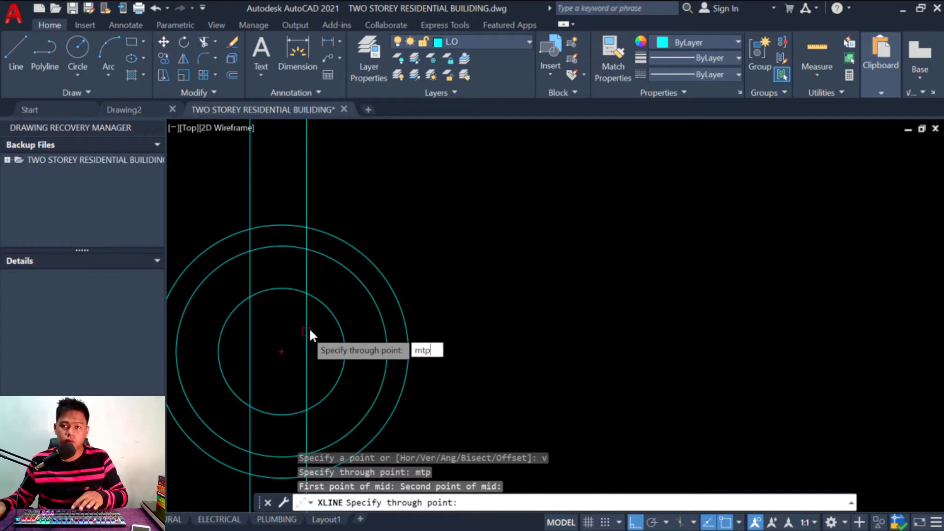
pyautogui.press('Return')
pyautogui.click(282, 416)
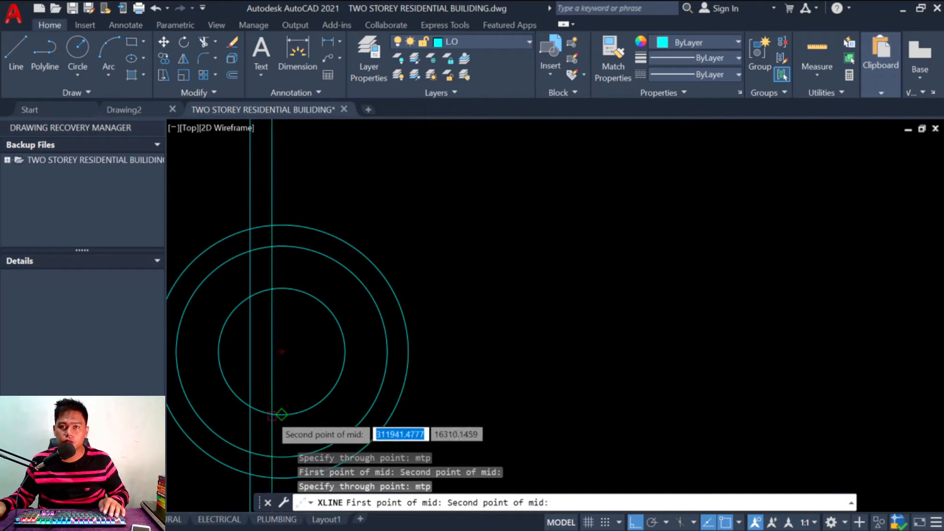
pyautogui.click(248, 406)
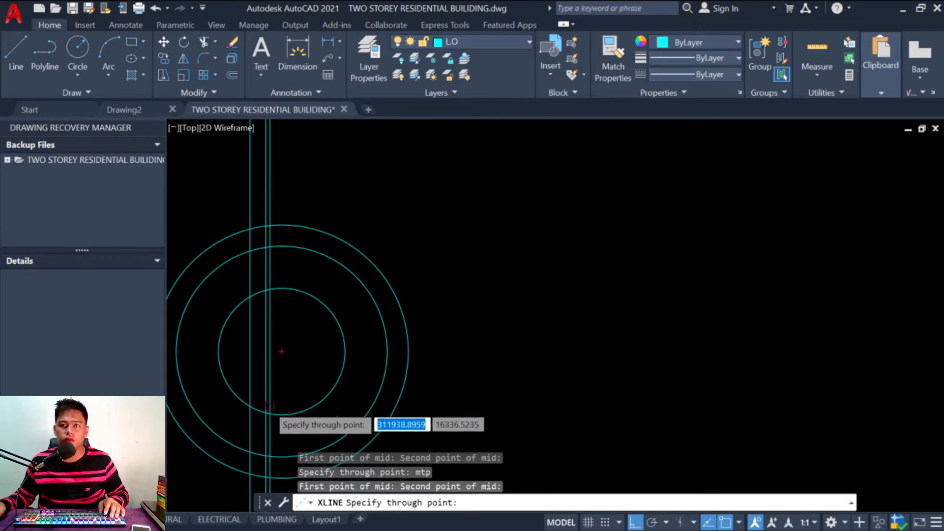
# Step: Place a third vertical construction line midway between the lower intersections of the first two lines with the inner circle
pyautogui.scroll(2, 249, 410)
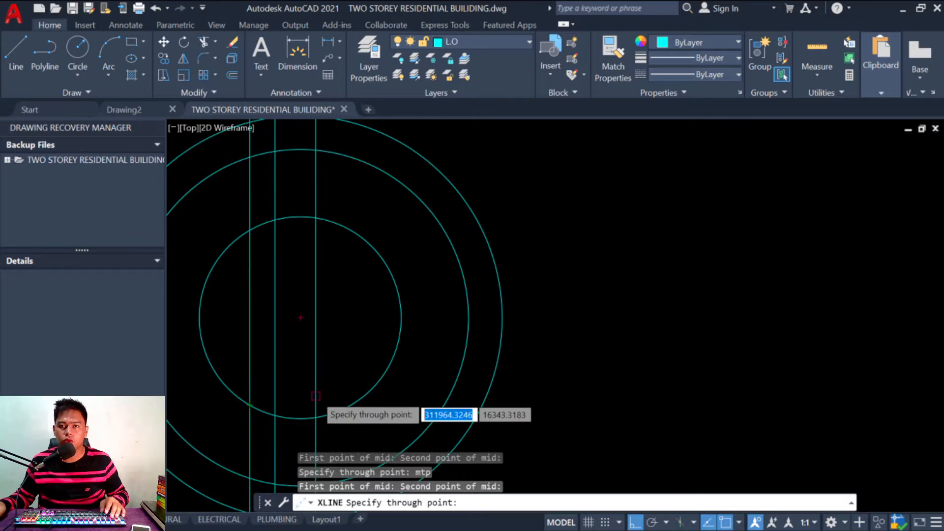
pyautogui.write('tp')
pyautogui.press('Return')
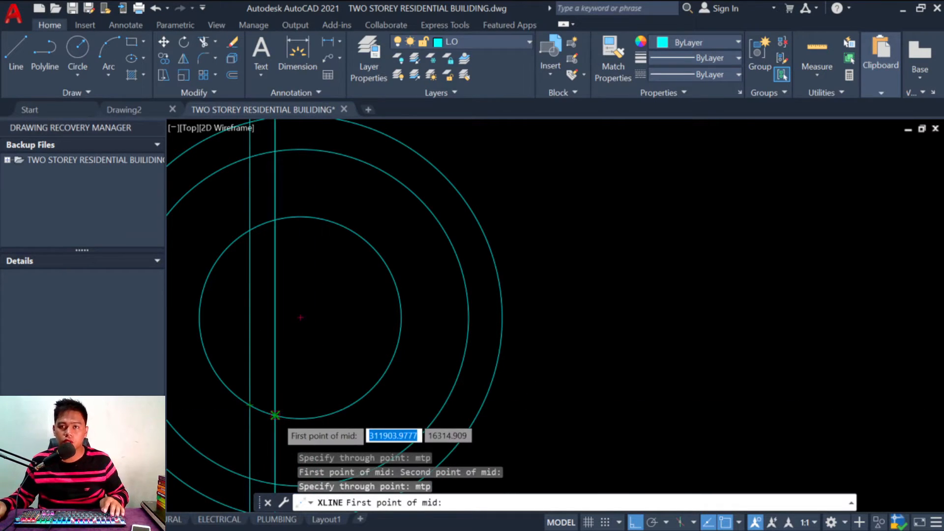
pyautogui.click(275, 415)
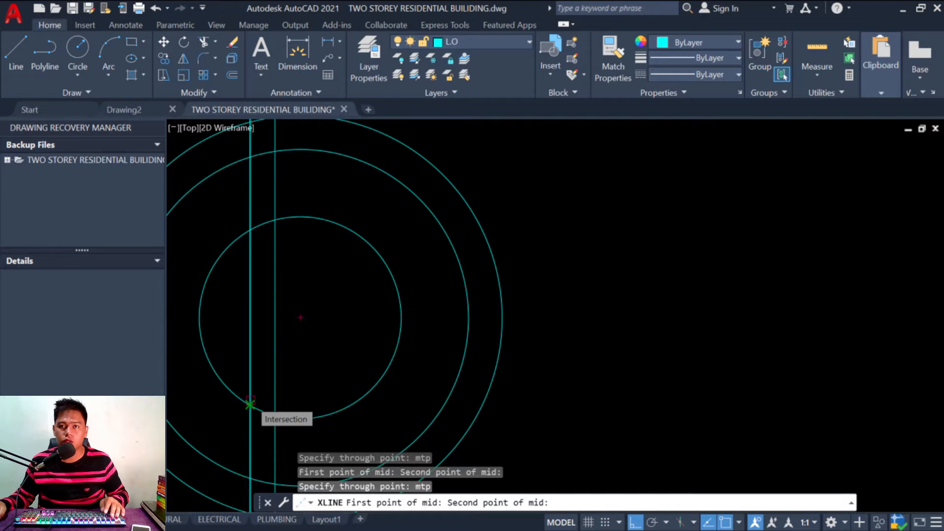
pyautogui.click(250, 404)
pyautogui.press('Escape')
pyautogui.press('Escape')
pyautogui.press('Escape')
pyautogui.press('Escape')
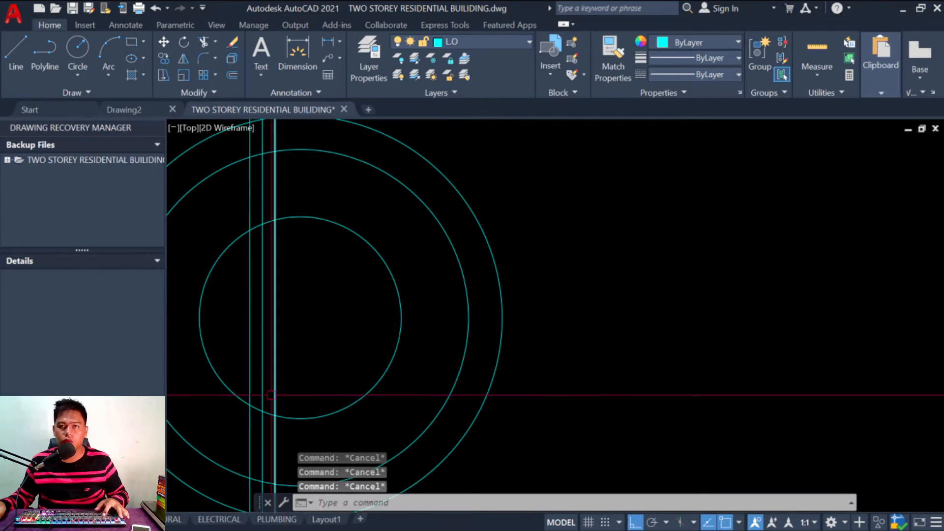
# Step: Erase the two outer vertical construction lines, keeping only the middle one
pyautogui.write('e')
pyautogui.press('Return')
pyautogui.click(276, 390)
pyautogui.press('Return')
pyautogui.press('Return')
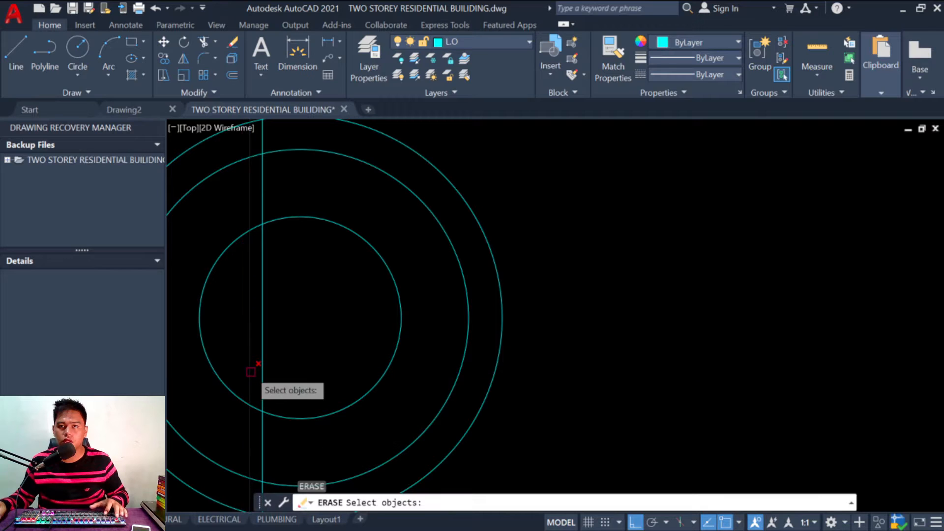
pyautogui.click(250, 359)
pyautogui.press('Return')
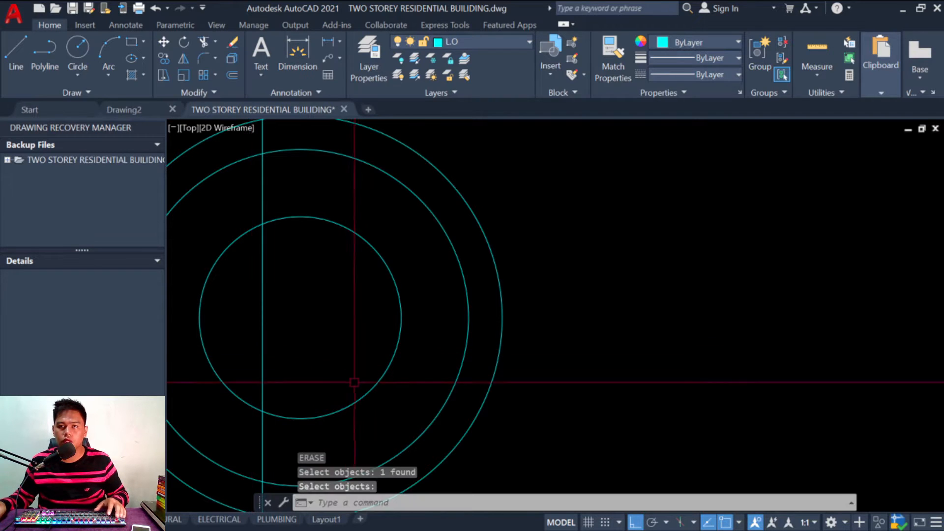
pyautogui.press('Escape')
pyautogui.press('Escape')
pyautogui.press('Escape')
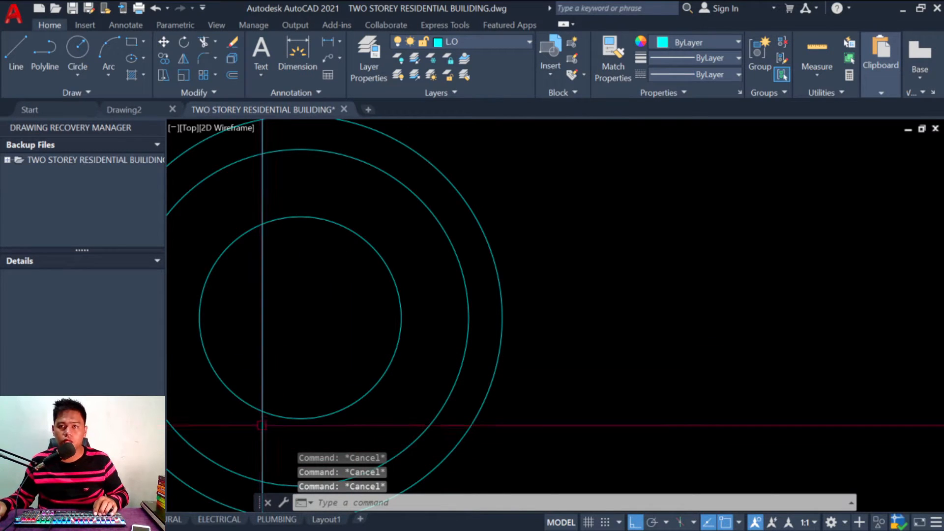
# Step: Trim the vertical line above the outermost circle and between the inner and middle circles at the bottom
pyautogui.write('tr')
pyautogui.press('Return')
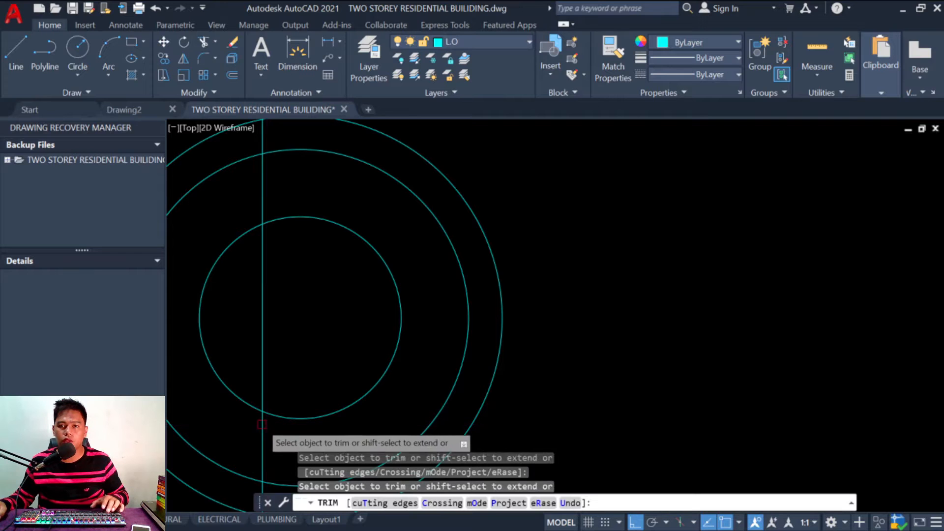
pyautogui.scroll(-2, 263, 428)
pyautogui.click(262, 221)
pyautogui.scroll(-2, 316, 227)
pyautogui.press('Return')
pyautogui.press('Escape')
pyautogui.press('Escape')
pyautogui.press('Escape')
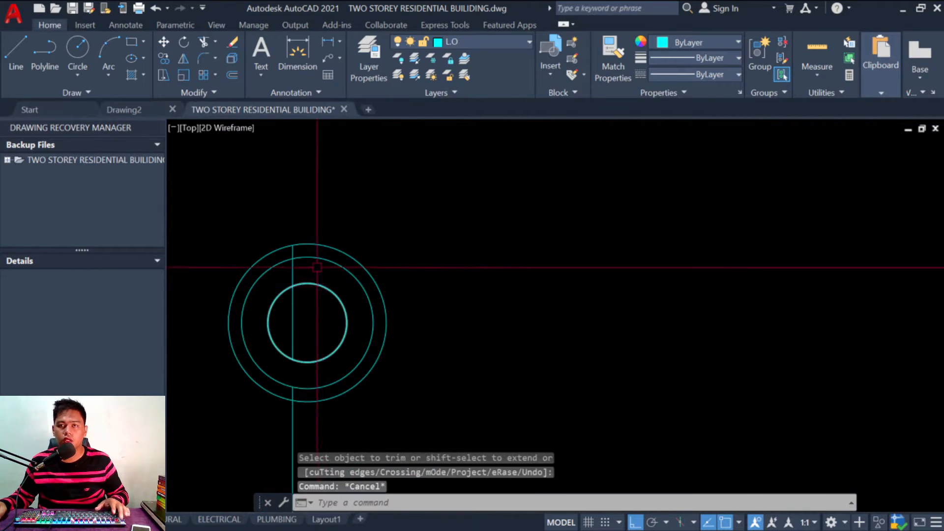
# Step: Erase the middle and outermost circles along with the leftover vertical line segment beneath them
pyautogui.scroll(2, 317, 269)
pyautogui.write('e')
pyautogui.press('Return')
pyautogui.click(317, 270)
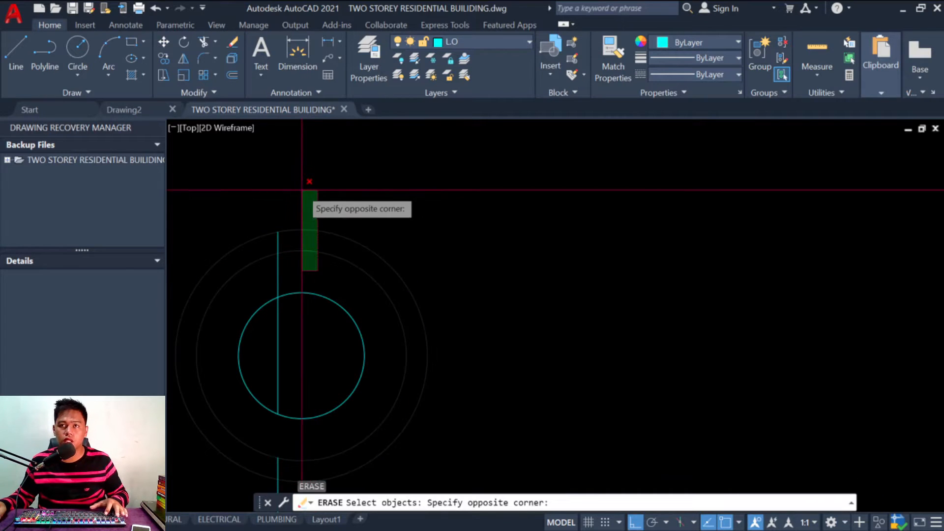
pyautogui.click(302, 190)
pyautogui.press('Return')
pyautogui.scroll(-4, 302, 247)
pyautogui.press('Return')
pyautogui.press('Escape')
pyautogui.press('Escape')
pyautogui.press('Escape')
pyautogui.press('Escape')
pyautogui.press('Escape')
pyautogui.press('Escape')
pyautogui.scroll(2, 289, 262)
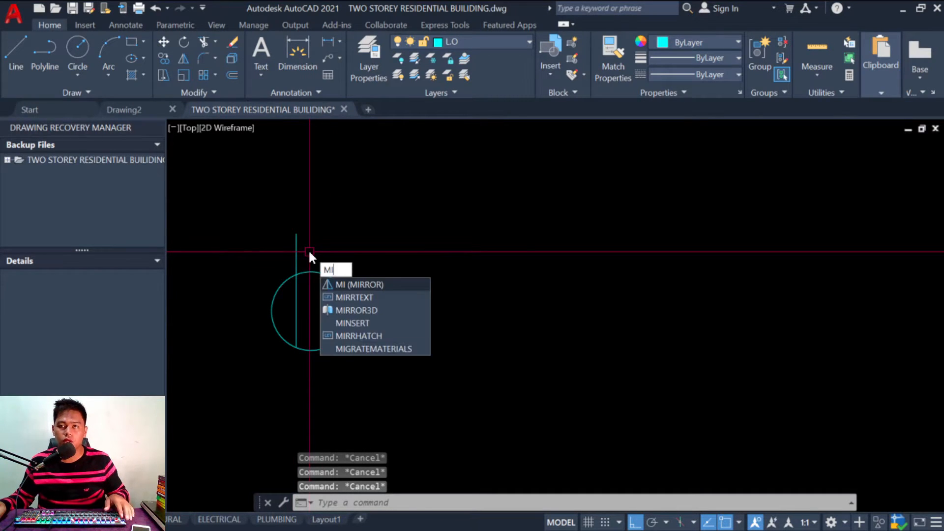
# Step: Mirror the vertical line across the circle's vertical axis through its top quadrant, keeping the original line
pyautogui.press('Escape')
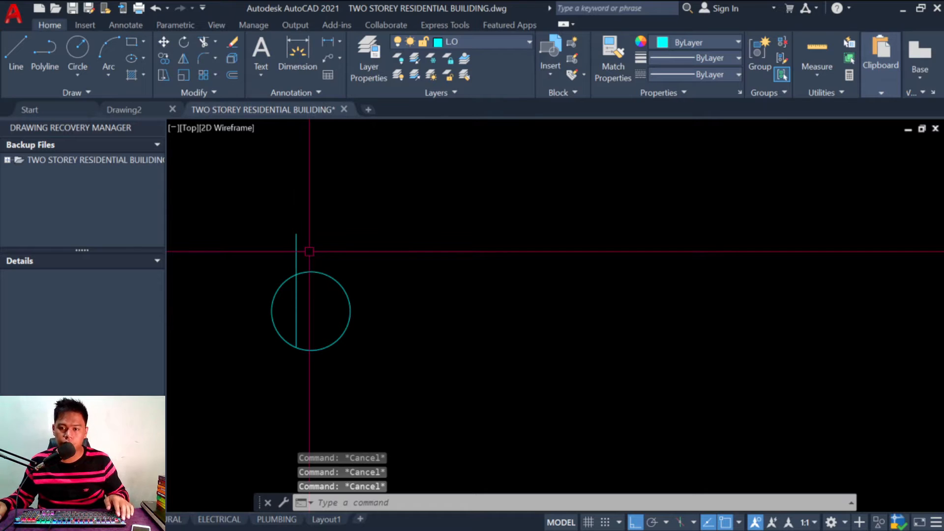
pyautogui.write('mi')
pyautogui.press('Return')
pyautogui.click(311, 248)
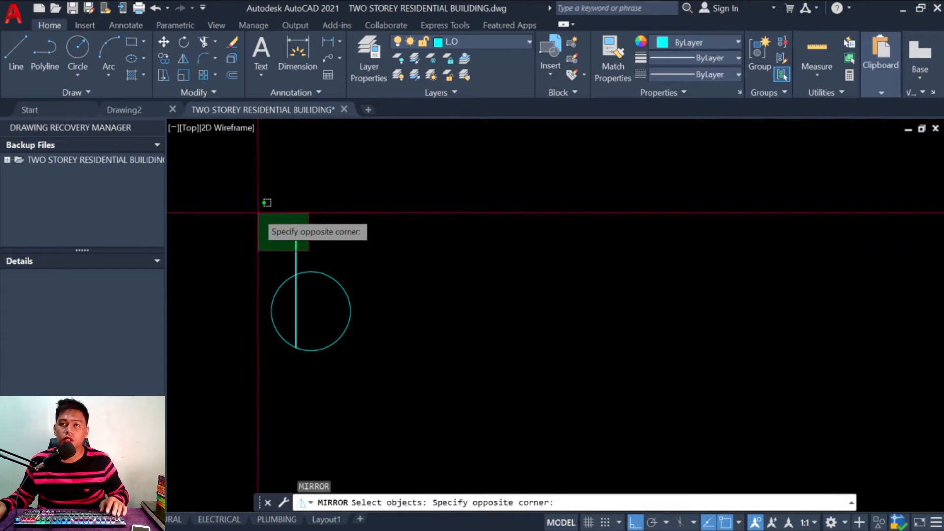
pyautogui.click(261, 212)
pyautogui.press('Return')
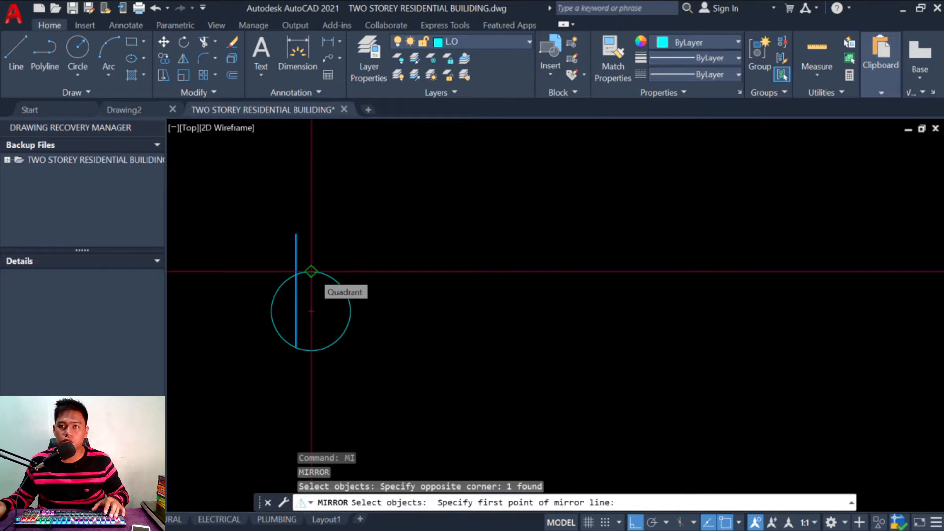
pyautogui.click(311, 271)
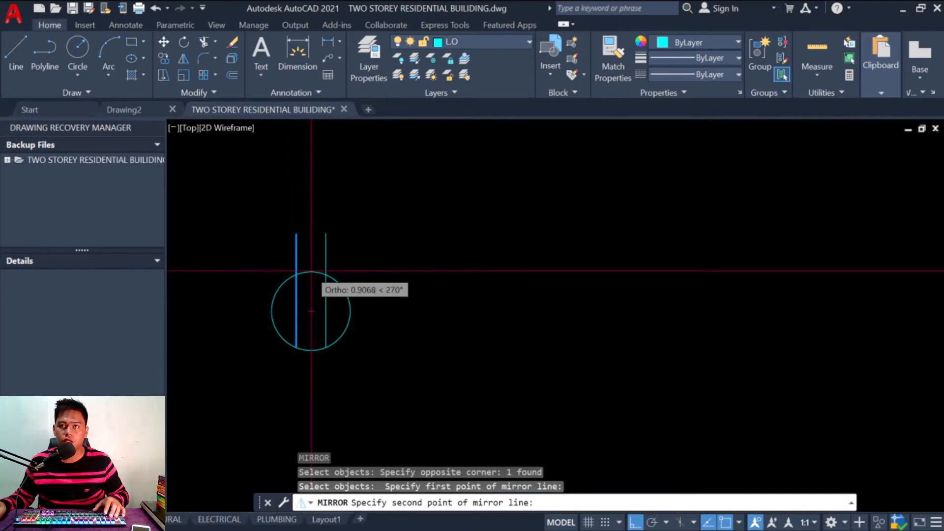
pyautogui.click(307, 186)
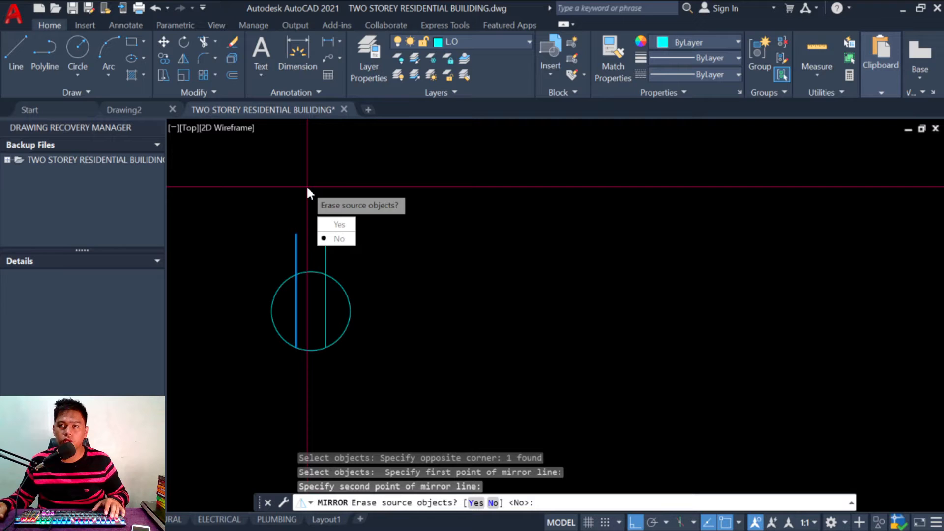
pyautogui.press('Return')
pyautogui.press('Escape')
pyautogui.press('Escape')
pyautogui.press('Escape')
# Step: Assign both vertical lines of the outlet symbol to the POINT 2 layer
pyautogui.click(358, 247)
pyautogui.click(280, 208)
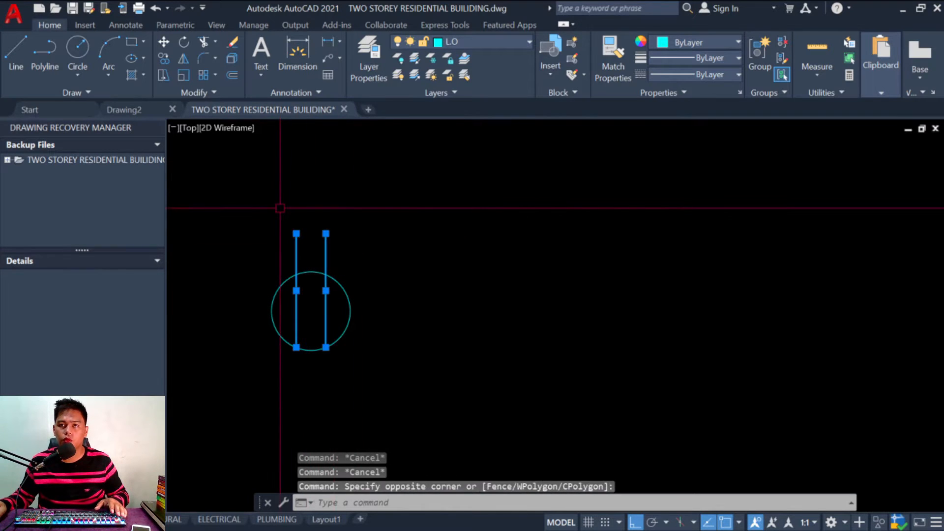
pyautogui.click(477, 43)
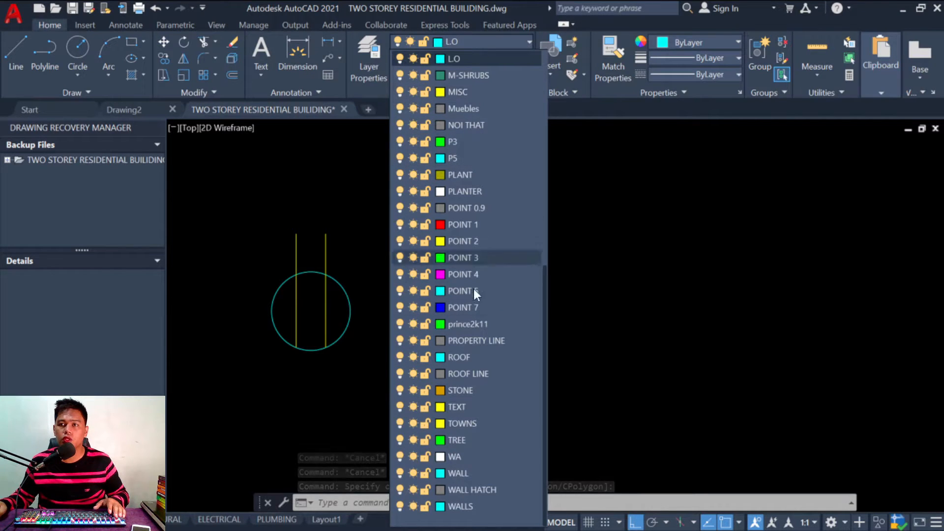
pyautogui.click(479, 241)
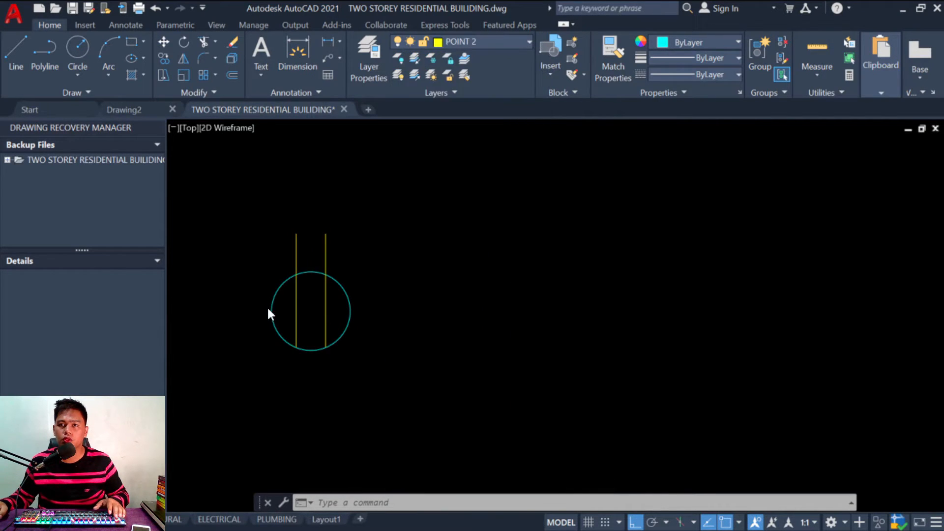
pyautogui.press('Escape')
pyautogui.press('Escape')
pyautogui.scroll(-4, 363, 299)
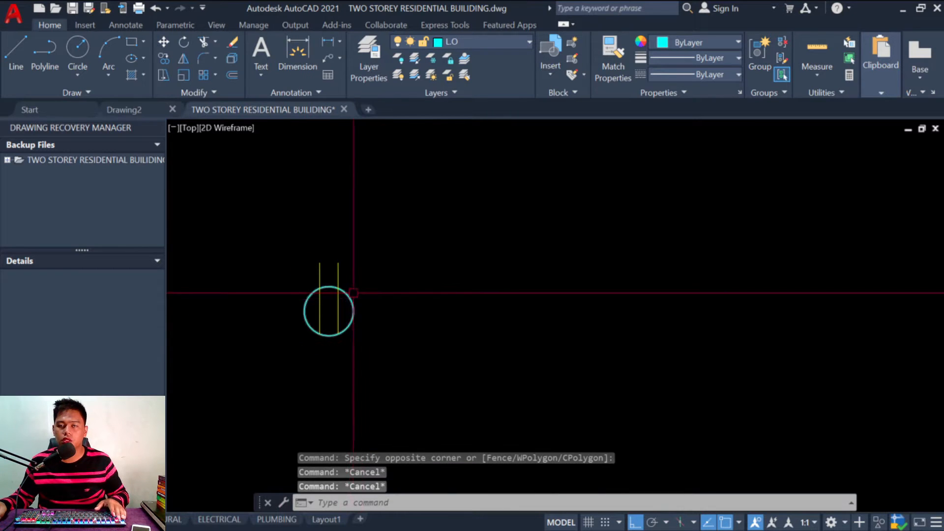
pyautogui.scroll(2, 345, 276)
pyautogui.scroll(2, 364, 293)
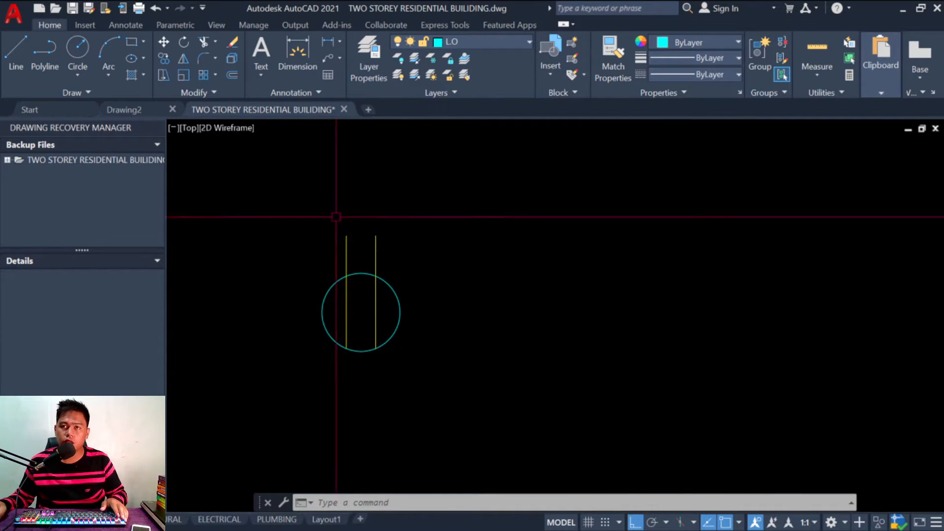
# Step: Define a block named CONVENIENCE OUTLET from the circle and both lines, with its base point at the circle's bottom quadrant
pyautogui.press('Escape')
pyautogui.press('Escape')
pyautogui.press('Escape')
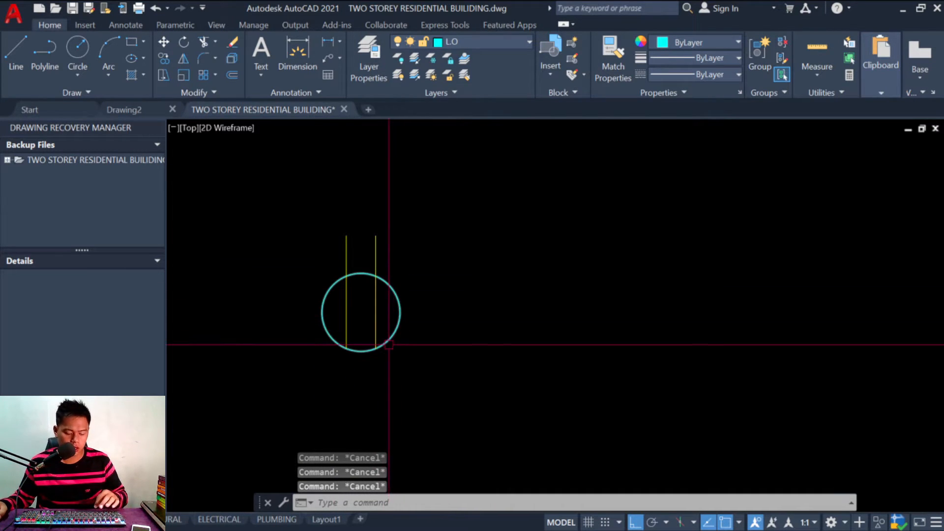
pyautogui.write('b')
pyautogui.press('Return')
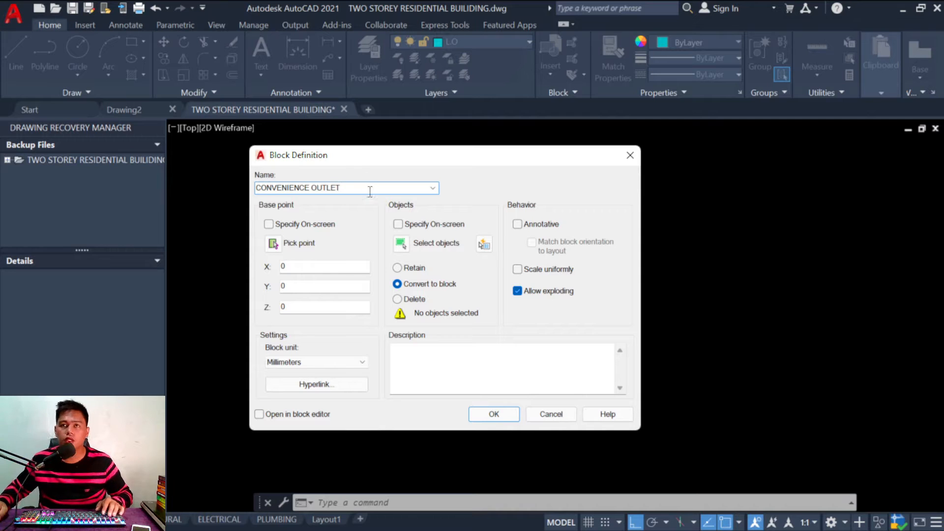
pyautogui.click(403, 245)
pyautogui.click(448, 367)
pyautogui.click(316, 228)
pyautogui.press('Return')
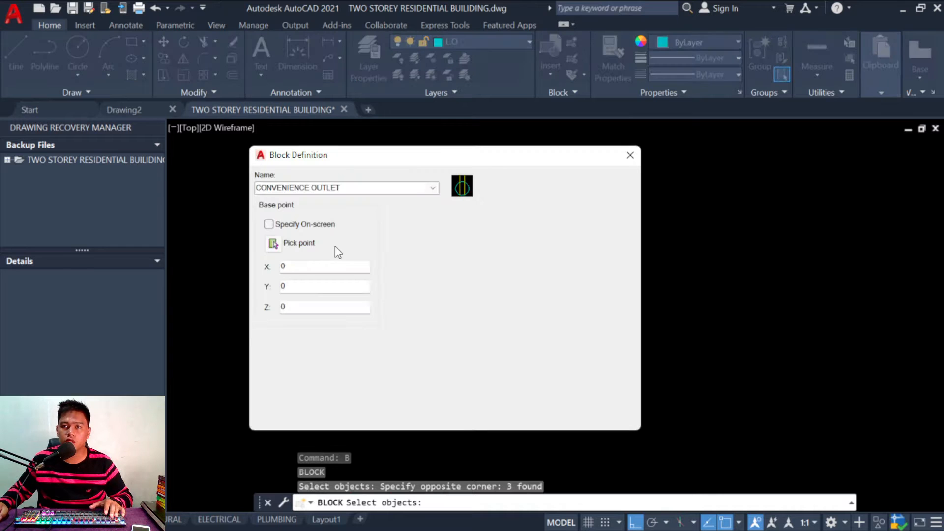
pyautogui.click(273, 244)
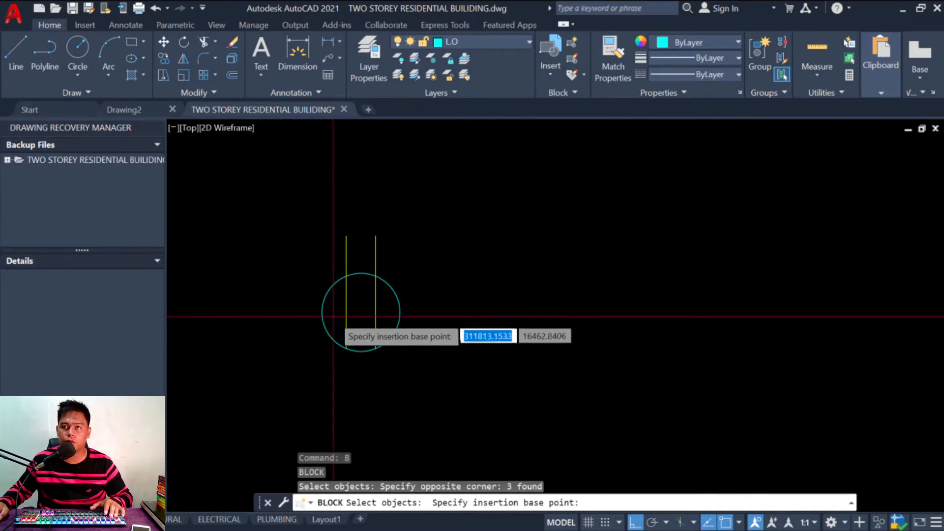
pyautogui.click(362, 351)
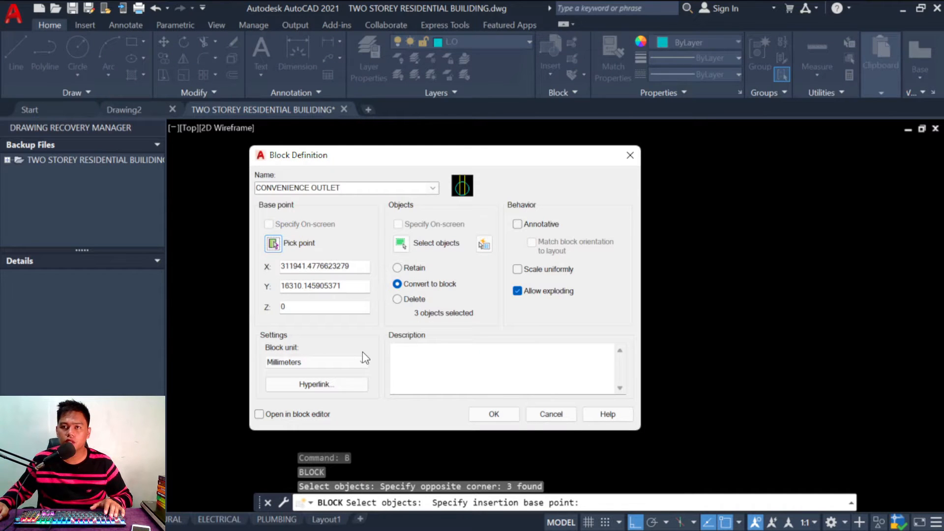
pyautogui.click(493, 416)
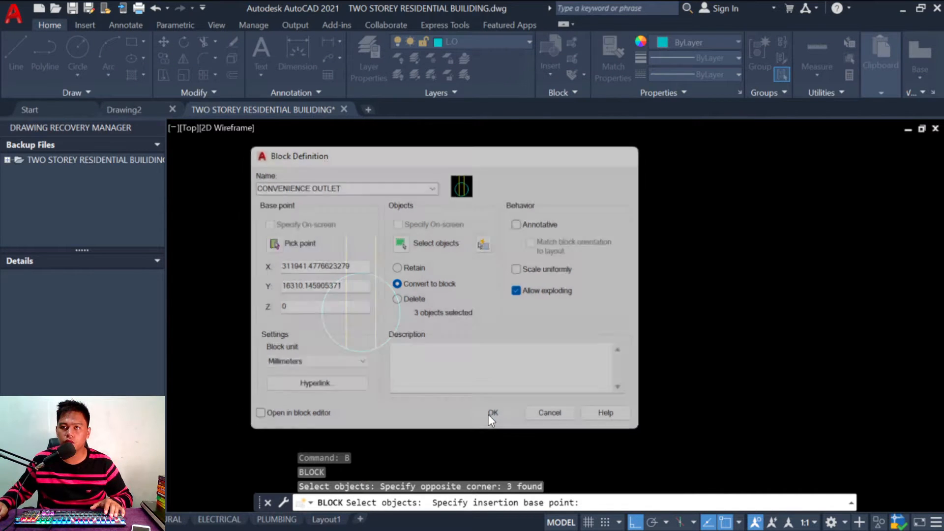
# Step: Assign the convenience outlet block to the C.O layer
pyautogui.click(376, 301)
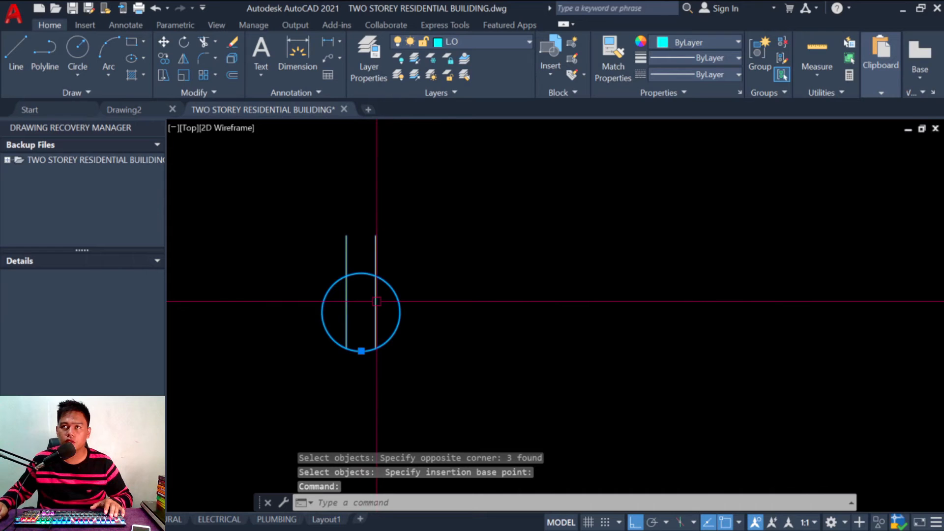
pyautogui.press('Escape')
pyautogui.press('Escape')
pyautogui.click(386, 330)
pyautogui.click(308, 276)
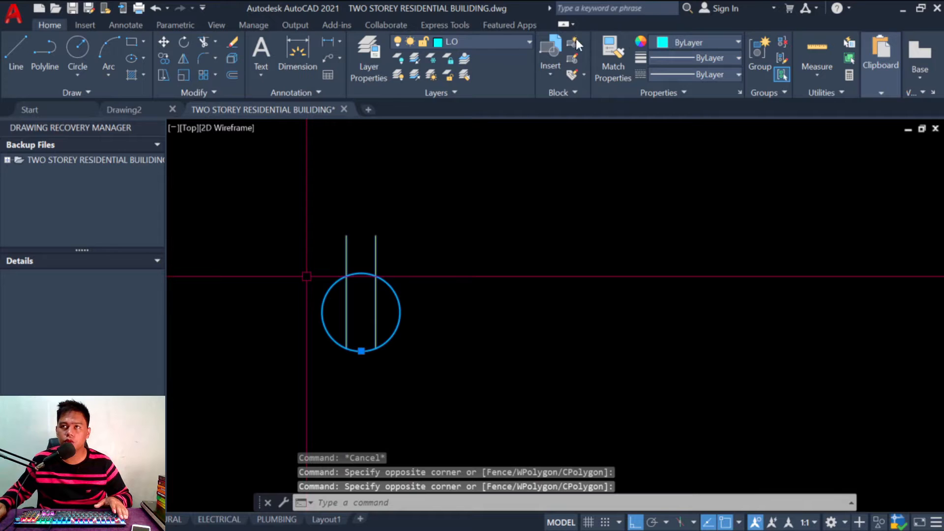
pyautogui.click(465, 41)
pyautogui.scroll(8, 466, 128)
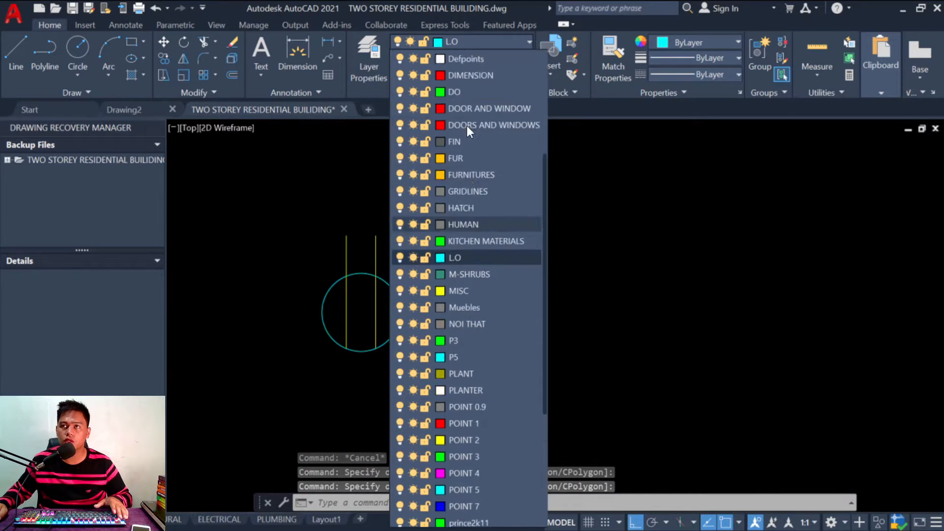
pyautogui.click(458, 142)
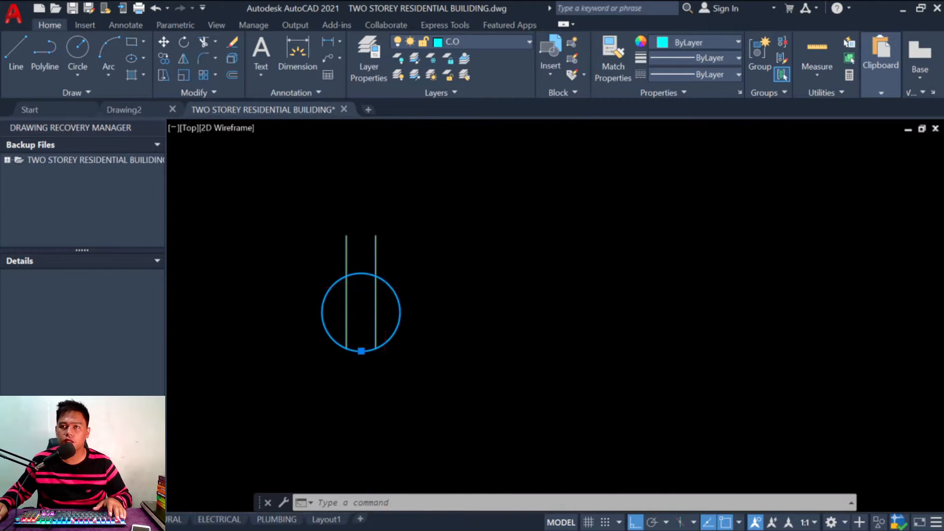
pyautogui.scroll(-6, 389, 287)
pyautogui.click(388, 288)
pyautogui.press('Escape')
pyautogui.press('Escape')
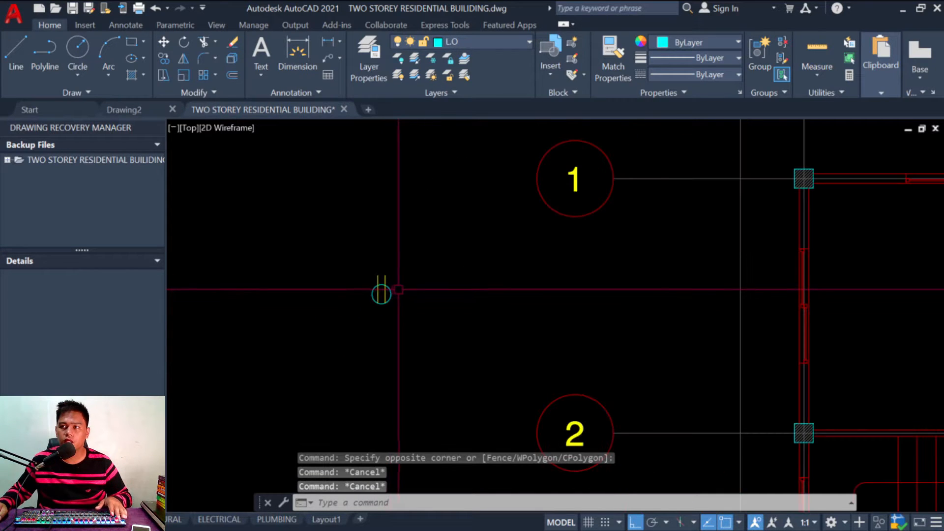
pyautogui.scroll(-4, 376, 290)
pyautogui.scroll(2, 371, 287)
pyautogui.scroll(2, 364, 305)
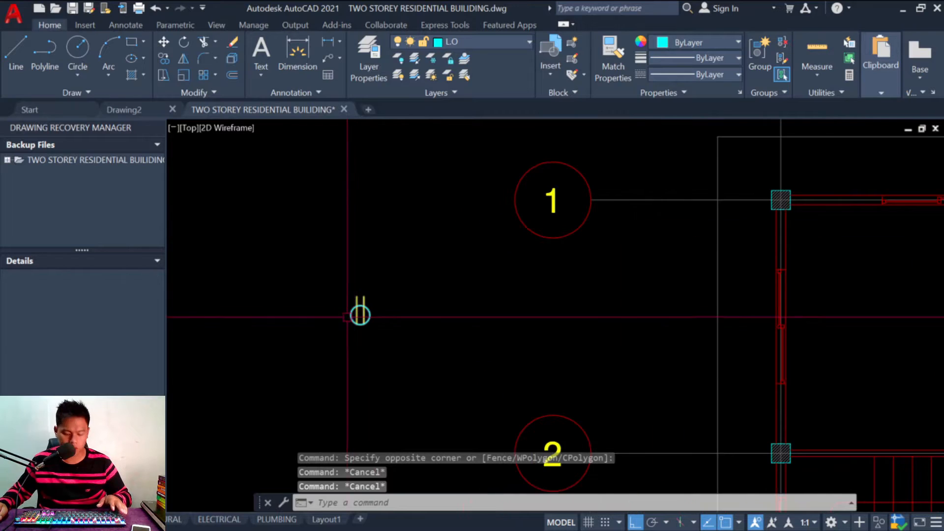
pyautogui.scroll(2, 357, 331)
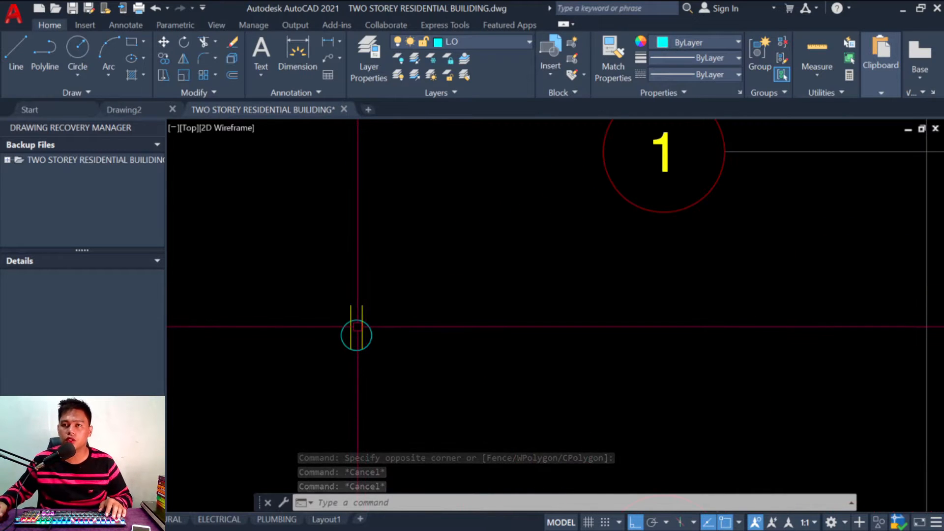
pyautogui.scroll(-3, 354, 298)
pyautogui.scroll(4, 350, 318)
pyautogui.press('Escape')
pyautogui.press('Escape')
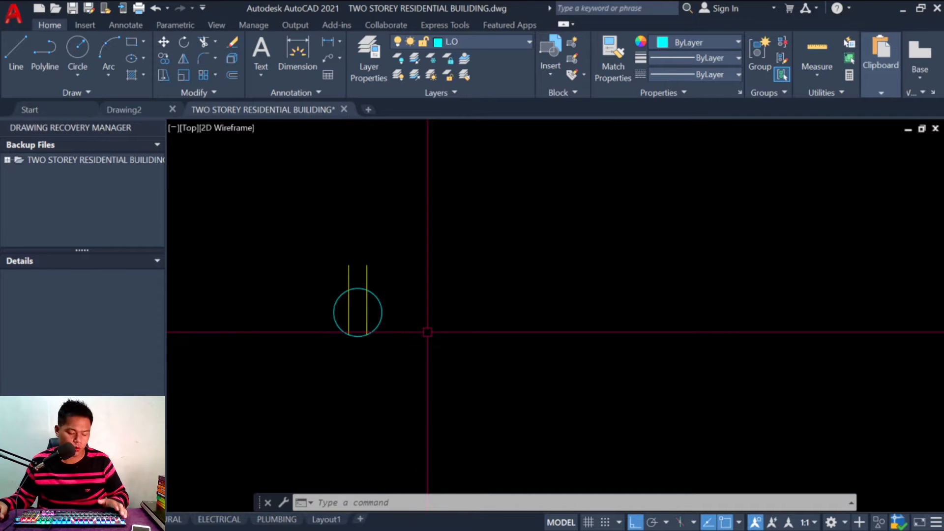
pyautogui.press('Escape')
pyautogui.press('Escape')
pyautogui.press('Escape')
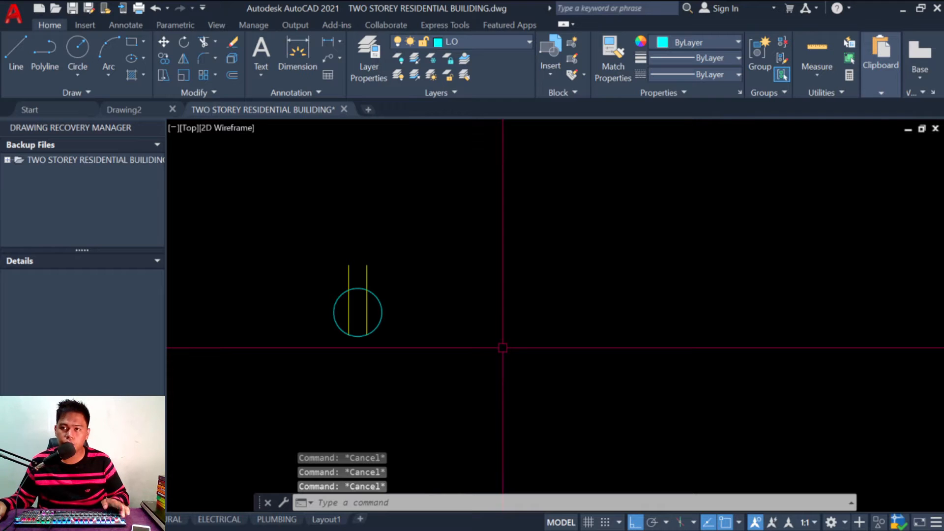
# Step: Draw a circle of radius 150 beside the convenience outlet symbol, leaving space between them
pyautogui.write('c')
pyautogui.press('Return')
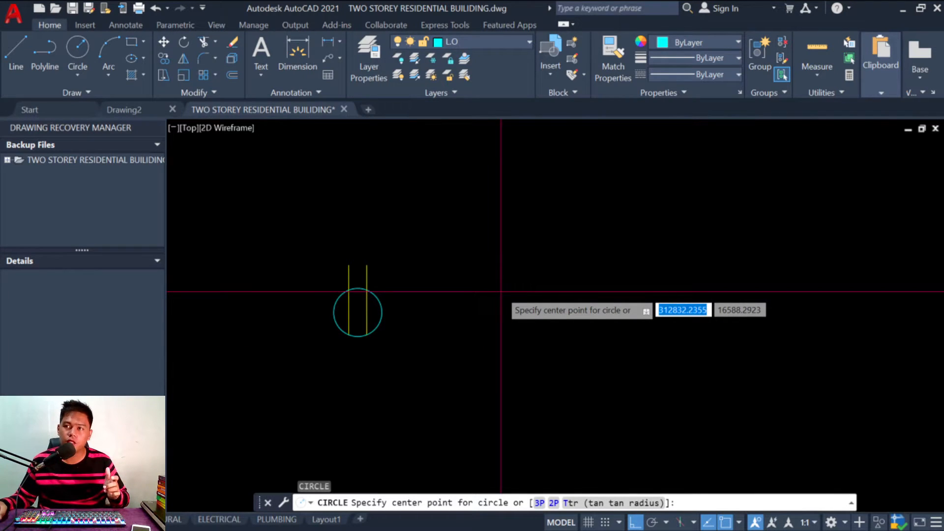
pyautogui.click(509, 325)
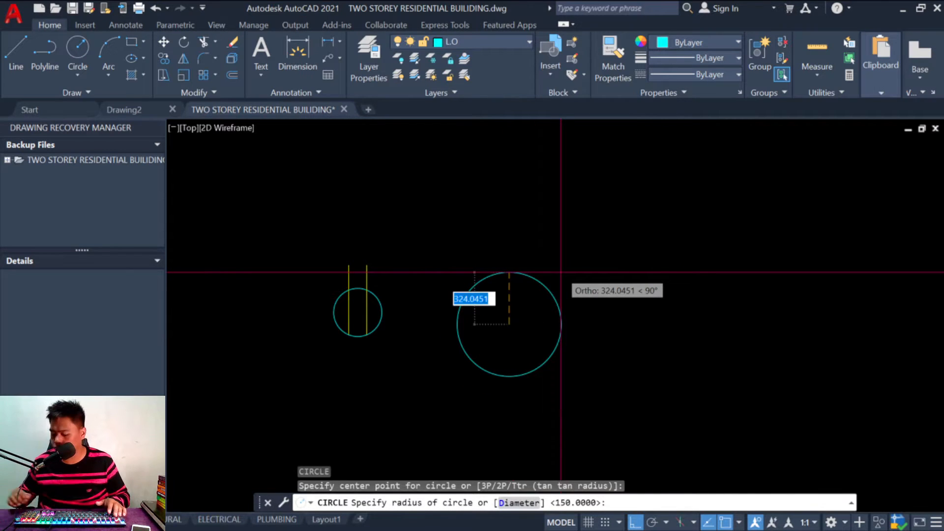
pyautogui.write('150')
pyautogui.press('Return')
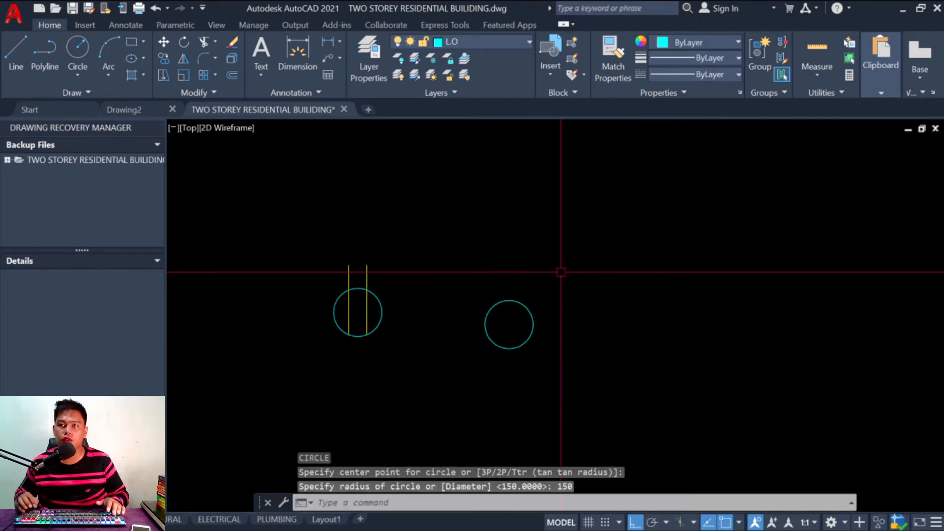
pyautogui.scroll(4, 468, 320)
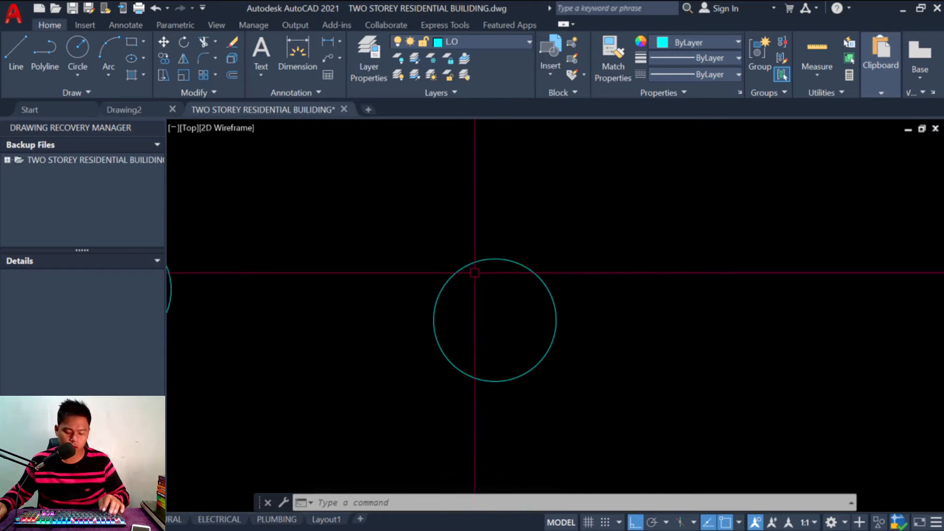
pyautogui.press('Escape')
pyautogui.press('Escape')
pyautogui.press('Escape')
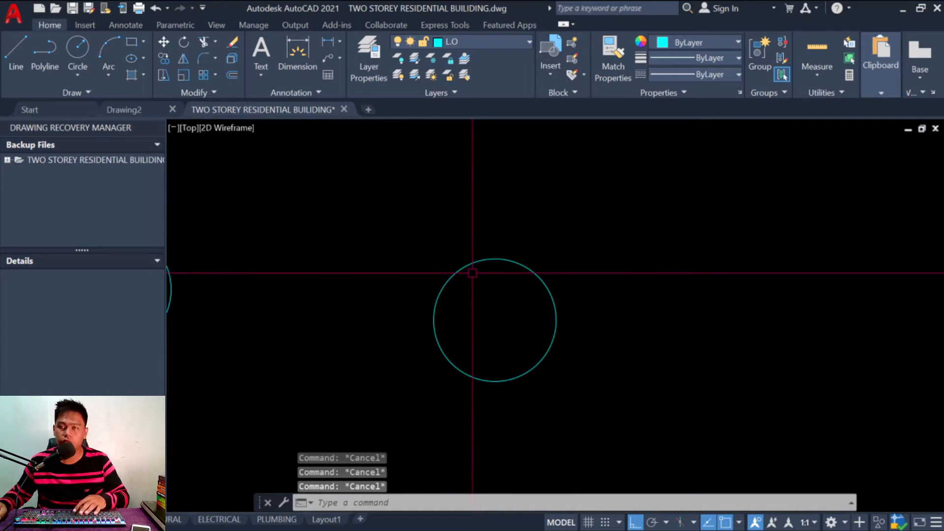
pyautogui.write('lo')
pyautogui.press('space')
pyautogui.press('Escape')
pyautogui.press('Escape')
pyautogui.press('Escape')
pyautogui.press('Escape')
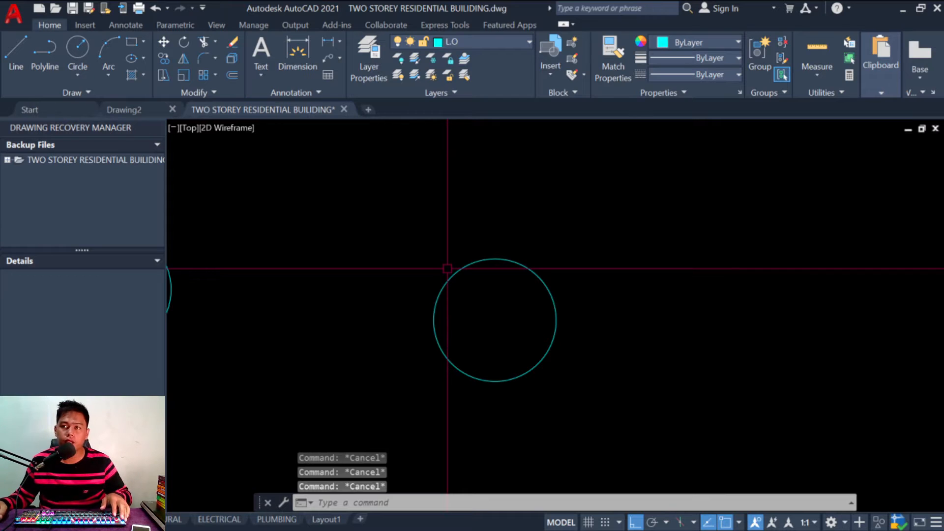
# Step: Draw a slanted line from the midpoint between the new circle's left and bottom quadrants to its top quadrant
pyautogui.write('l')
pyautogui.press('space')
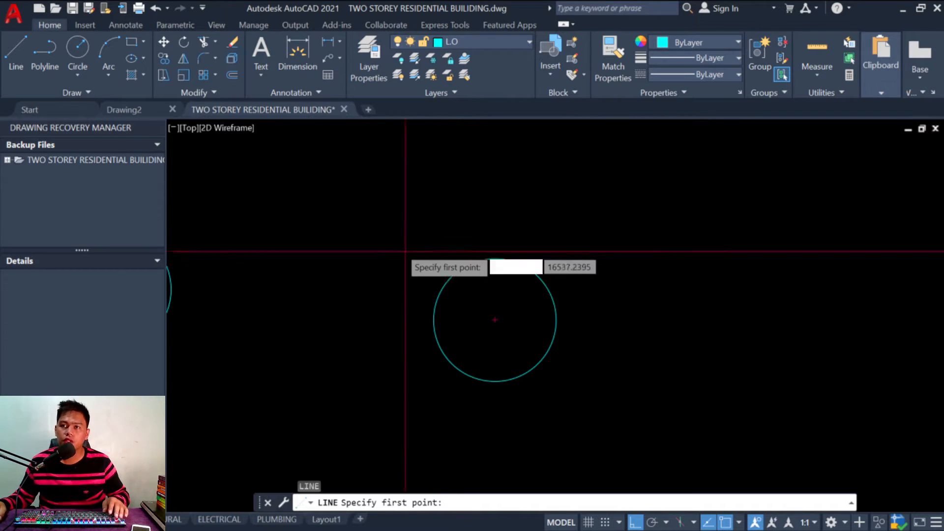
pyautogui.write('MTP')
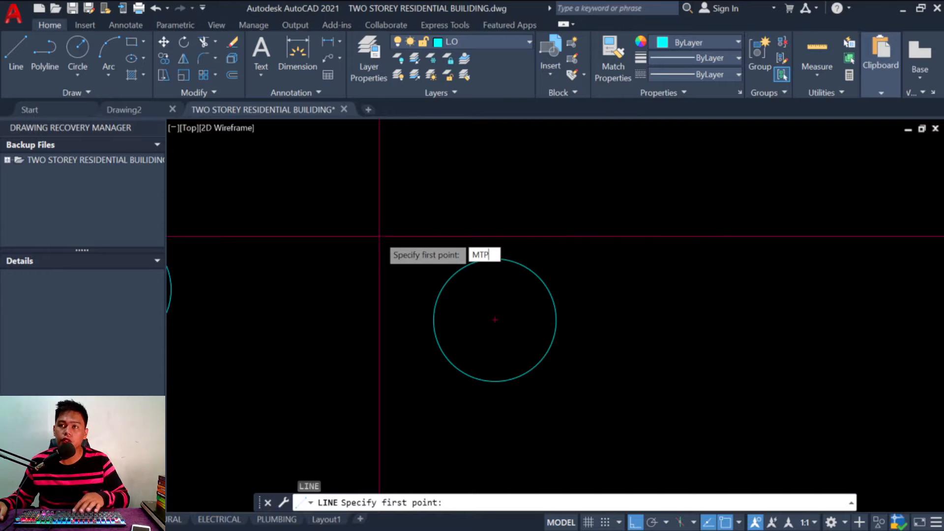
pyautogui.press('space')
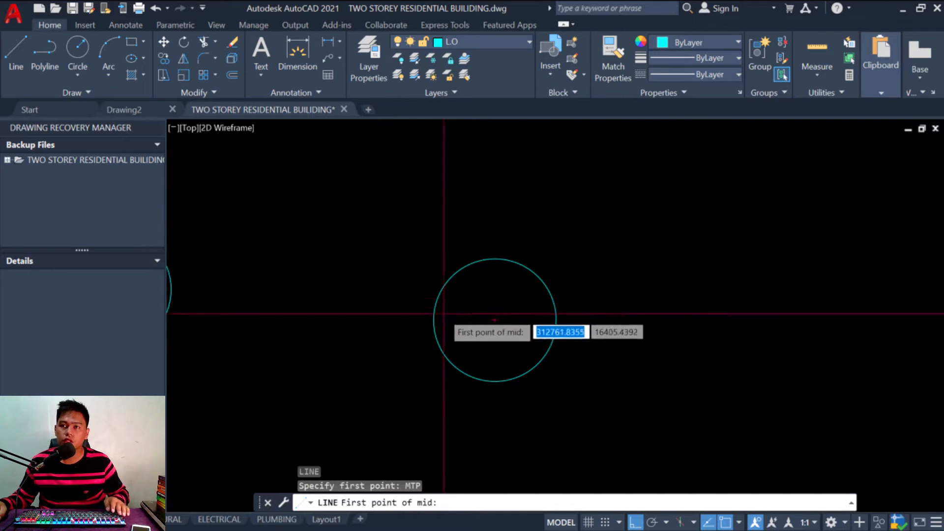
pyautogui.click(435, 320)
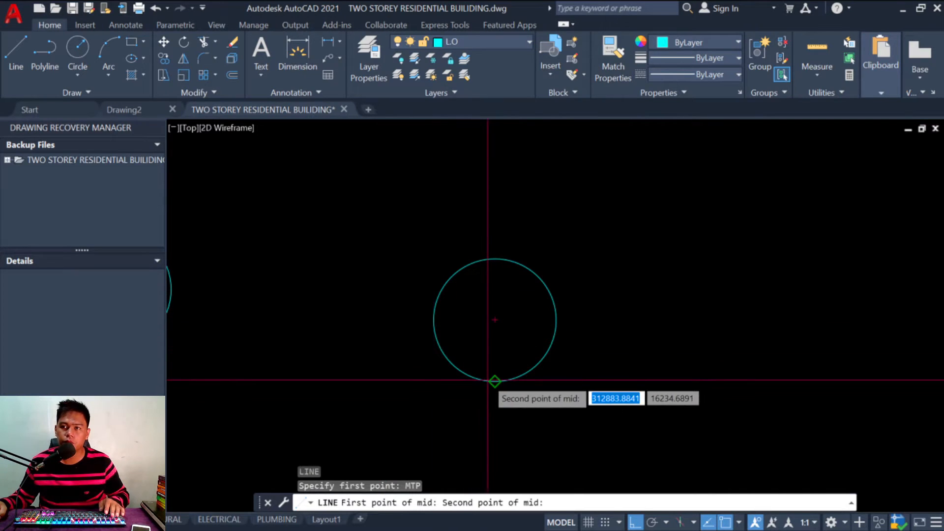
pyautogui.click(495, 381)
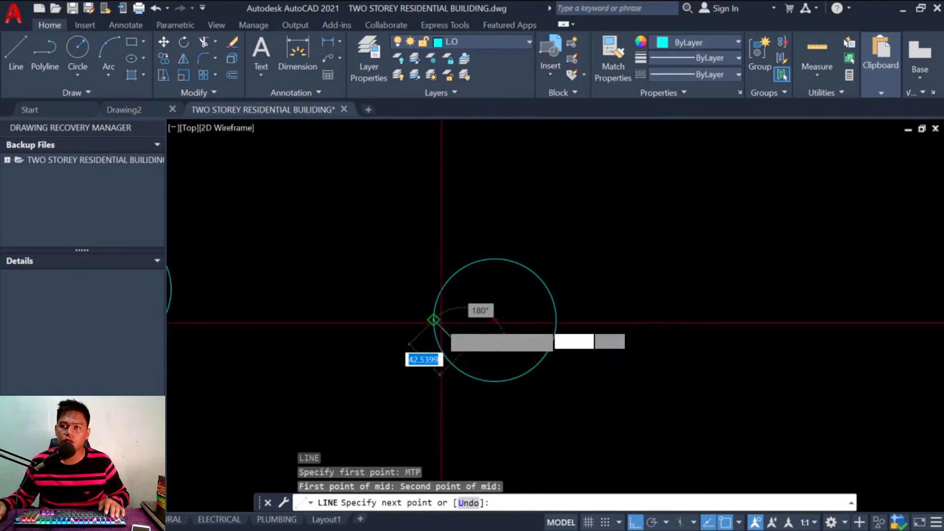
pyautogui.click(495, 259)
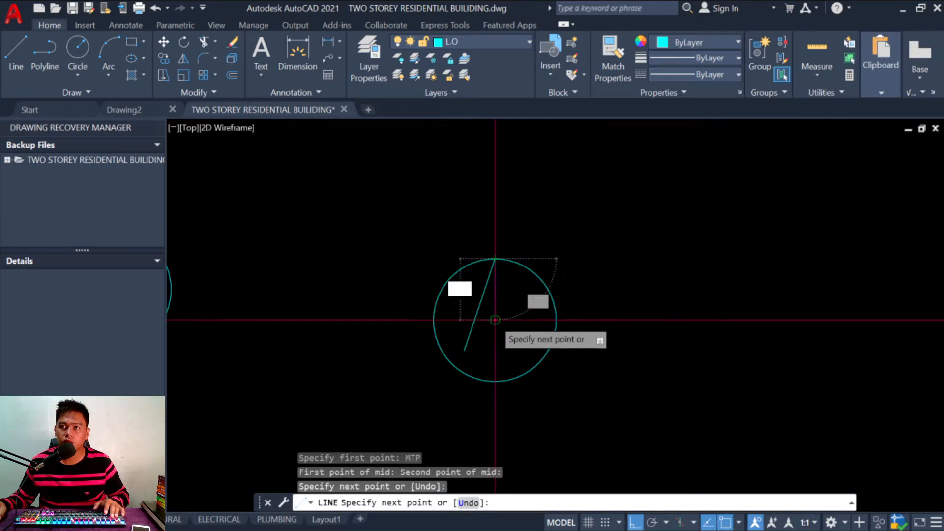
pyautogui.press('Return')
pyautogui.press('Escape')
pyautogui.press('Escape')
pyautogui.press('Escape')
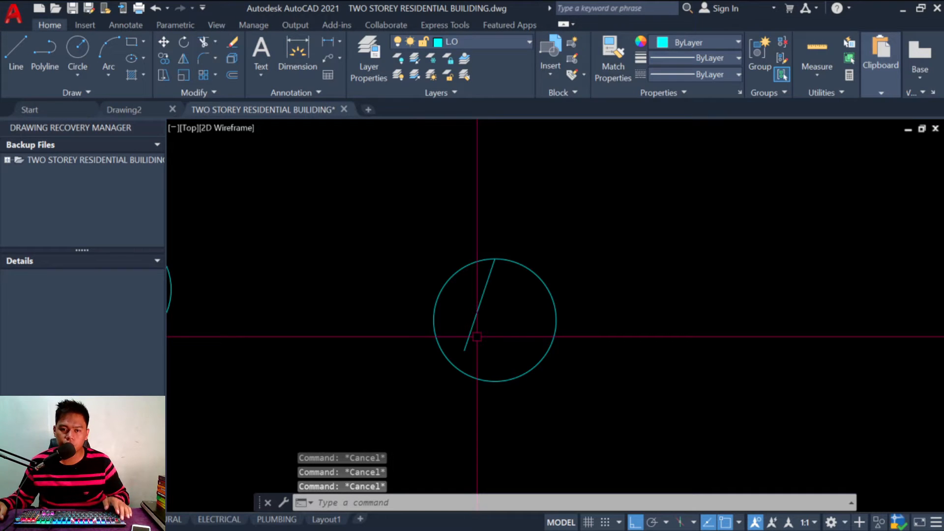
pyautogui.write('E')
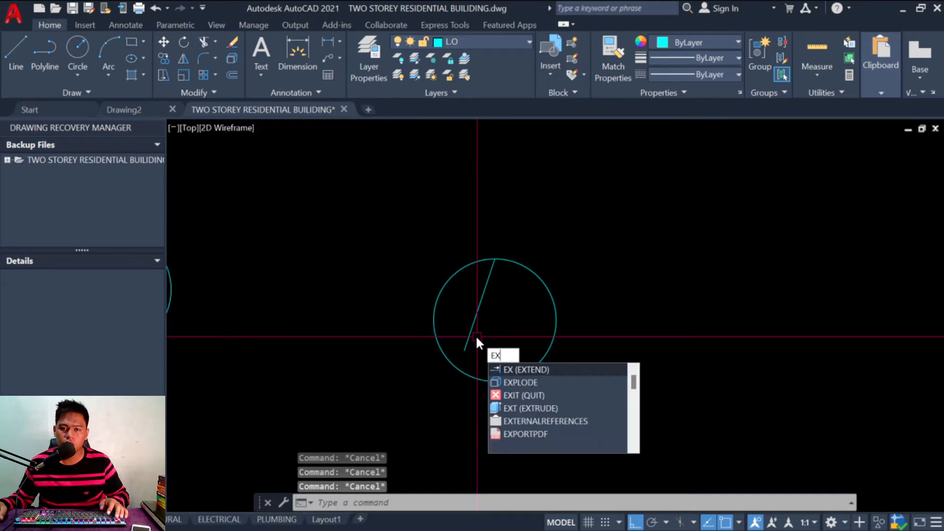
pyautogui.write('X')
pyautogui.press('Return')
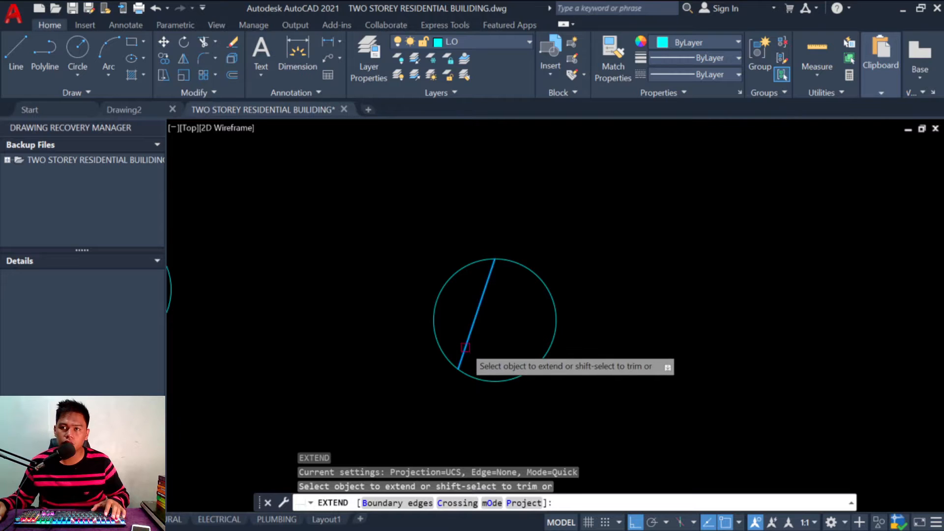
pyautogui.press('Escape')
pyautogui.press('Escape')
pyautogui.press('Escape')
pyautogui.press('Escape')
# Step: Extend the slanted line's lower end to meet the circle
pyautogui.write('E')
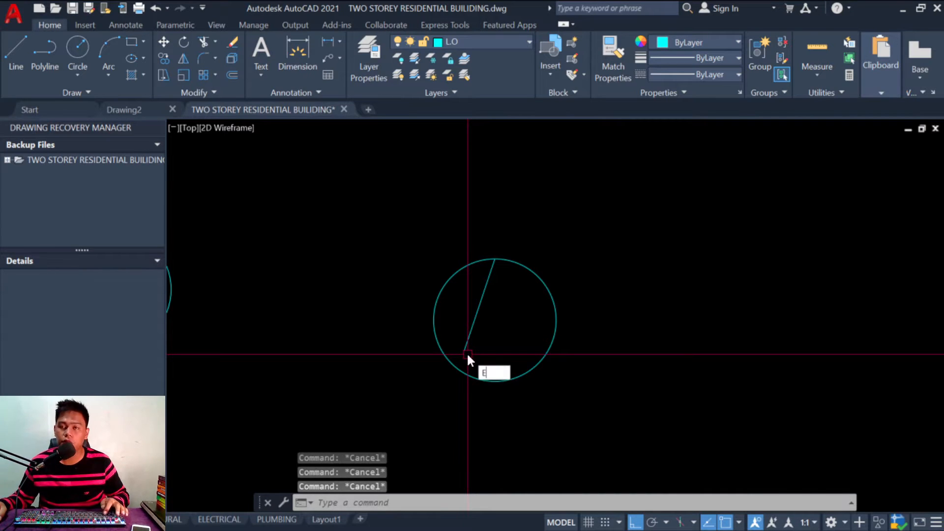
pyautogui.write('X')
pyautogui.press('Return')
pyautogui.click(469, 350)
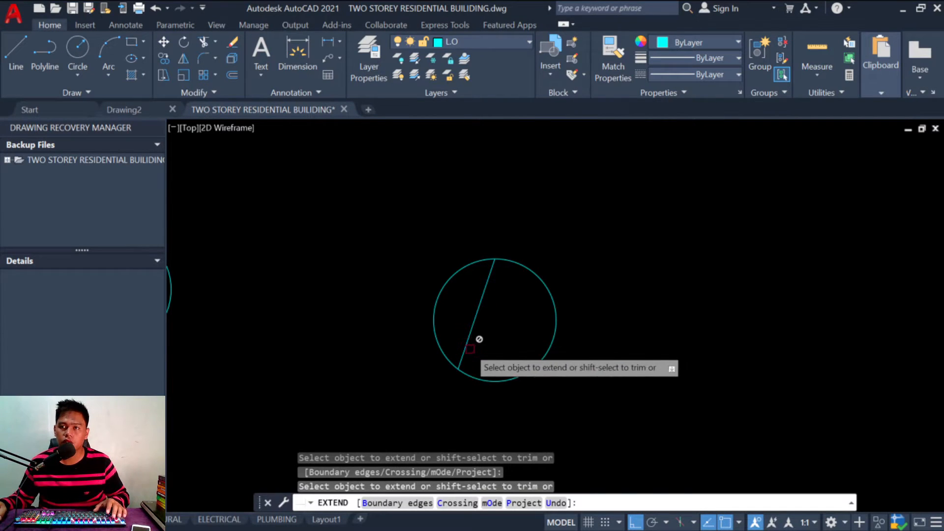
pyautogui.press('Escape')
pyautogui.press('Escape')
pyautogui.press('Escape')
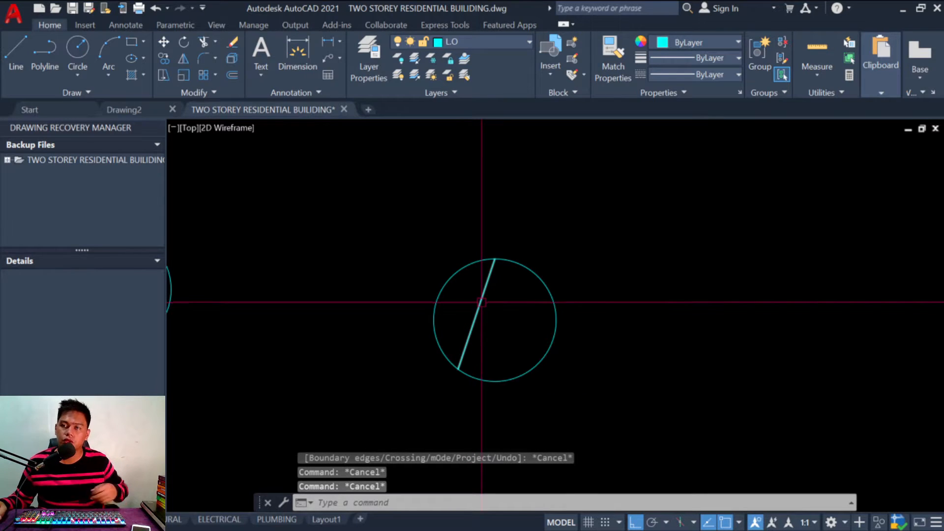
pyautogui.press('Escape')
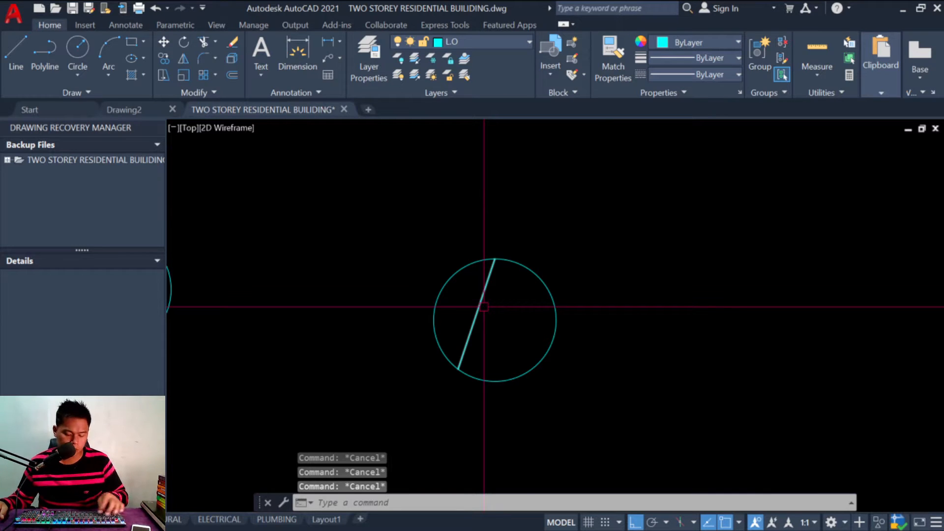
# Step: Mirror the slanted line about the vertical axis through the circle's top quadrant, keeping the original
pyautogui.write('MI')
pyautogui.press('Return')
pyautogui.click(483, 306)
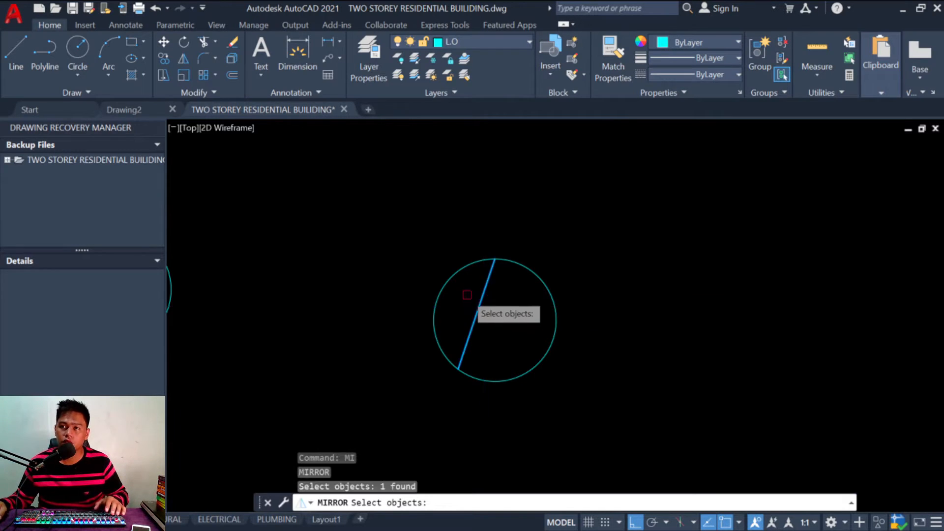
pyautogui.press('Return')
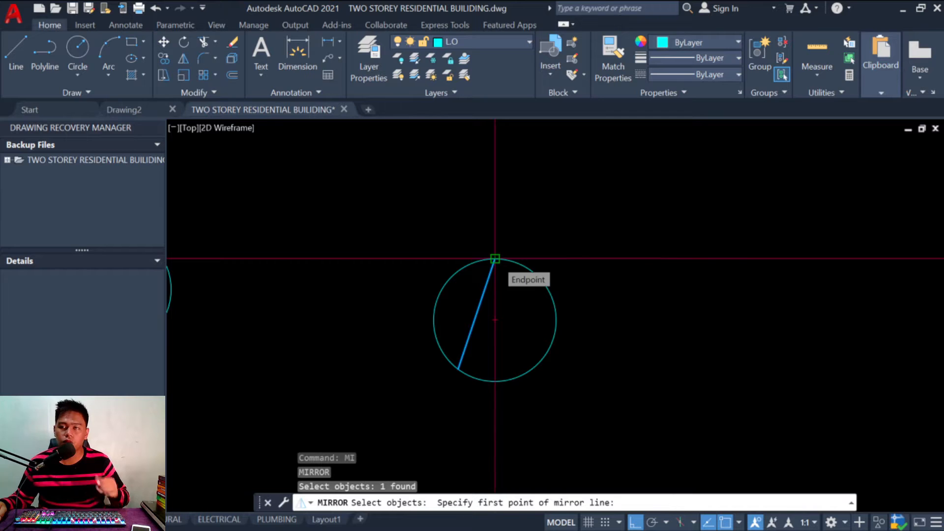
pyautogui.click(495, 259)
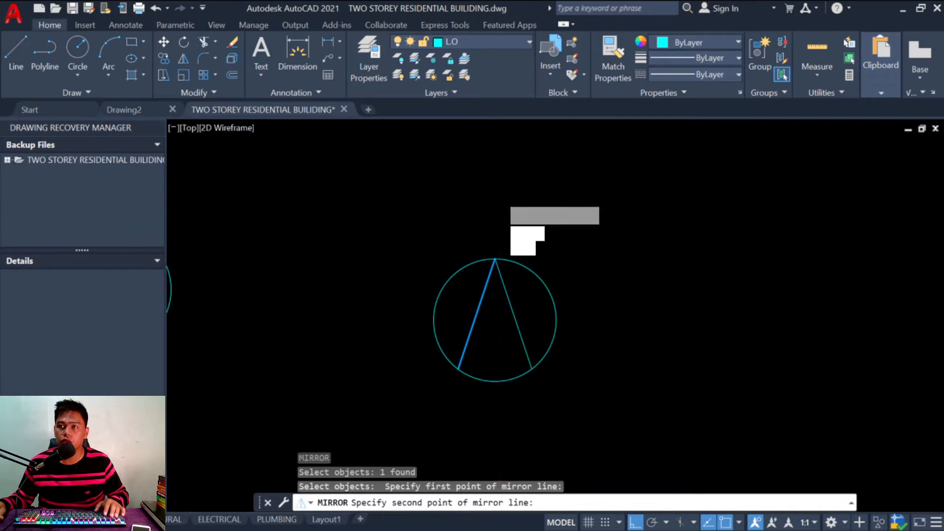
pyautogui.click(500, 195)
pyautogui.press('Return')
pyautogui.press('Escape')
pyautogui.press('Escape')
pyautogui.press('Escape')
# Step: Draw a horizontal line joining the lower ends of the two slanted lines to close the triangle
pyautogui.scroll(2, 475, 370)
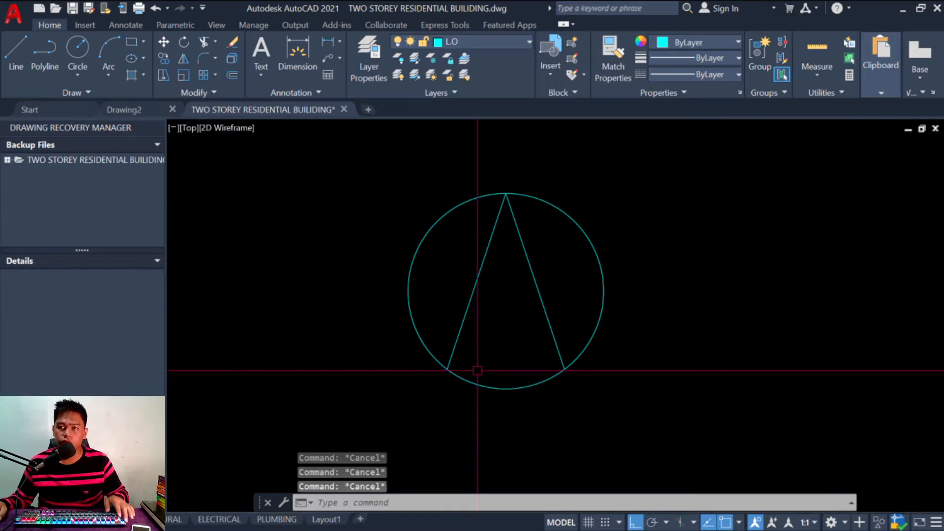
pyautogui.write('l')
pyautogui.press('Return')
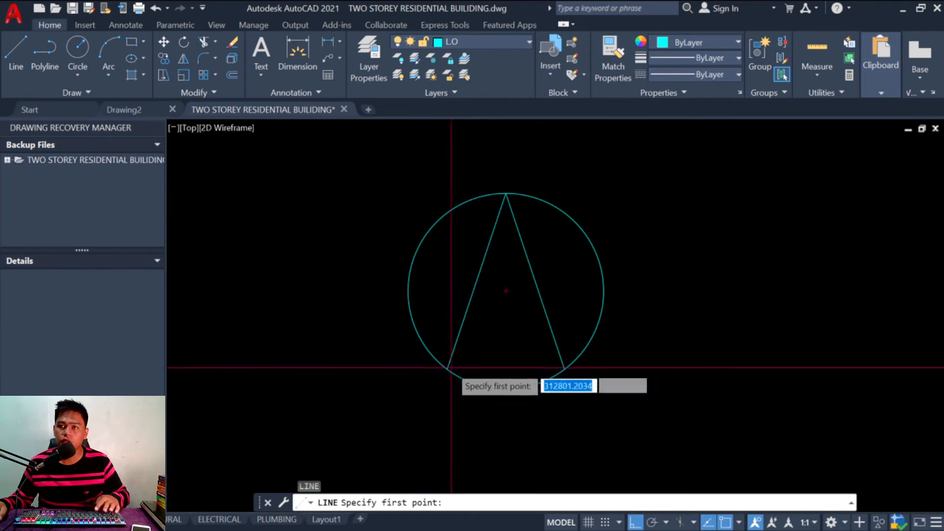
pyautogui.click(448, 368)
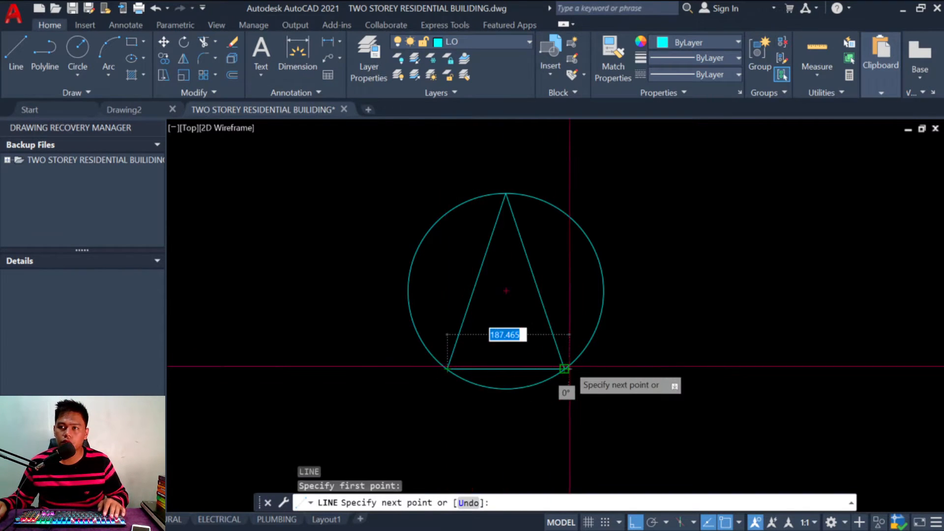
pyautogui.click(564, 368)
pyautogui.press('Return')
pyautogui.press('Escape')
pyautogui.press('Escape')
# Step: Assign the three triangle lines inside the circle to the POINT 2 layer
pyautogui.scroll(4, 563, 358)
pyautogui.press('Escape')
pyautogui.click(549, 384)
pyautogui.scroll(-2, 558, 374)
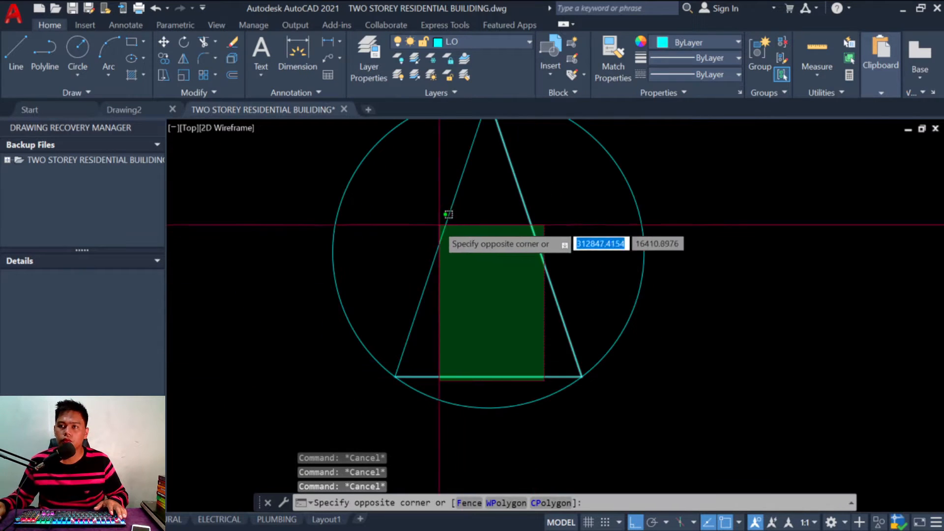
pyautogui.click(433, 205)
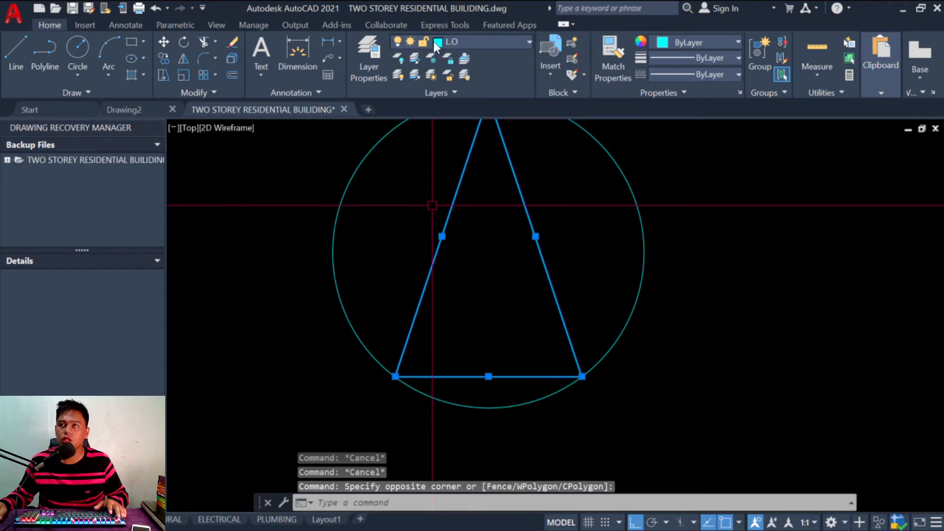
pyautogui.click(492, 41)
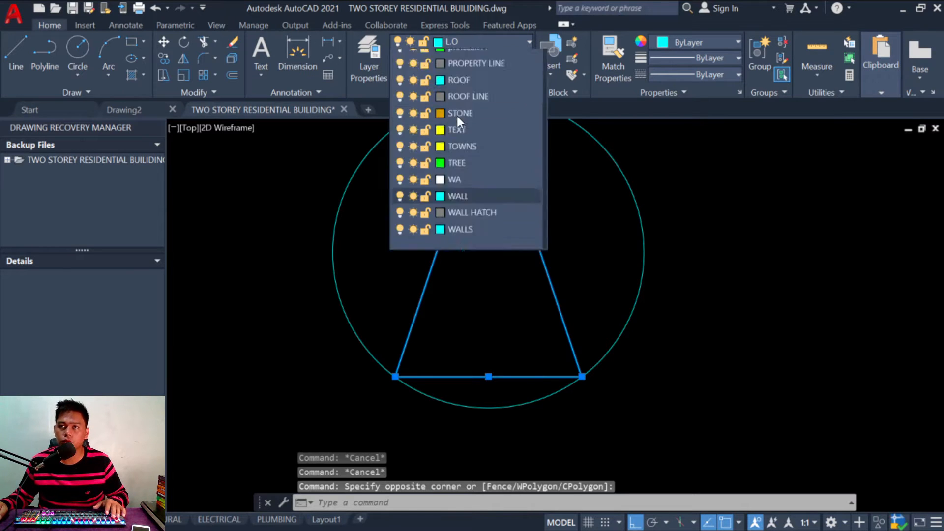
pyautogui.click(479, 246)
pyautogui.press('Escape')
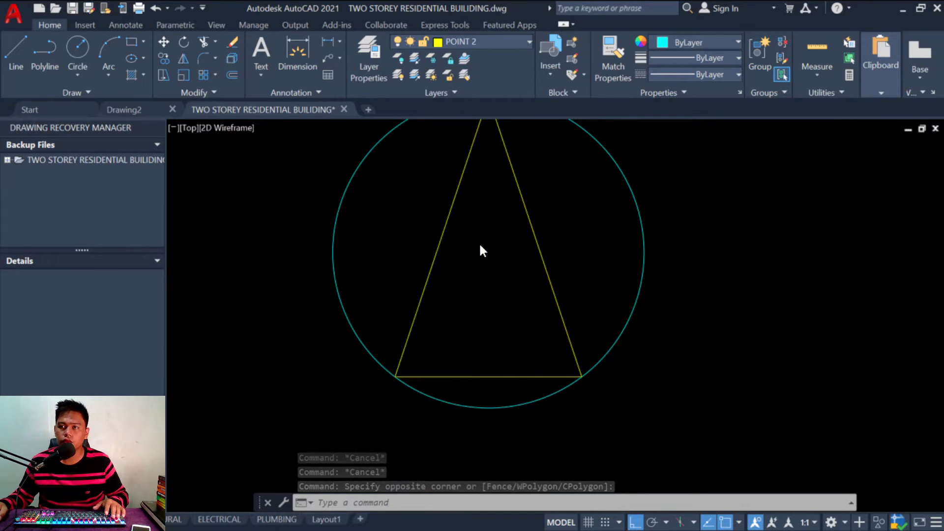
pyautogui.scroll(-4, 489, 302)
pyautogui.scroll(2, 489, 321)
pyautogui.press('Escape')
pyautogui.press('Escape')
pyautogui.press('Escape')
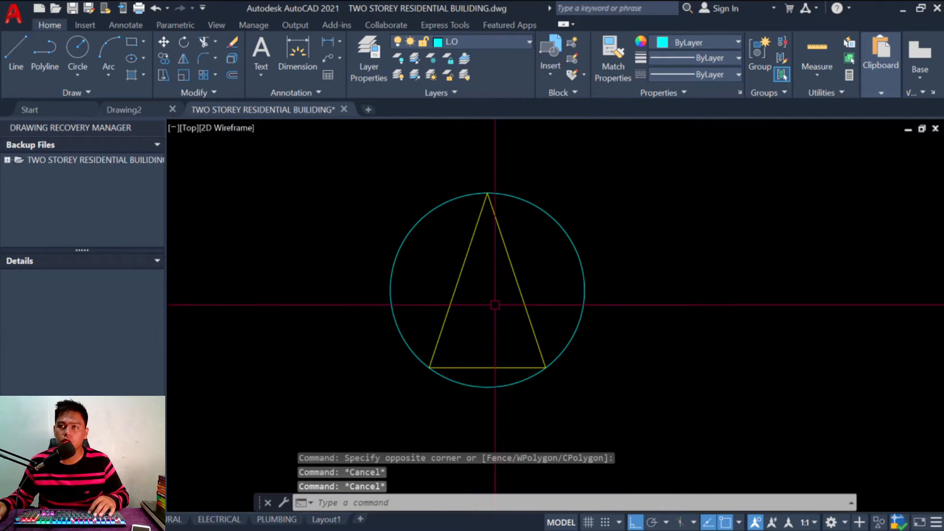
# Step: Assign the circle around the triangle to the C.O layer
pyautogui.click(609, 276)
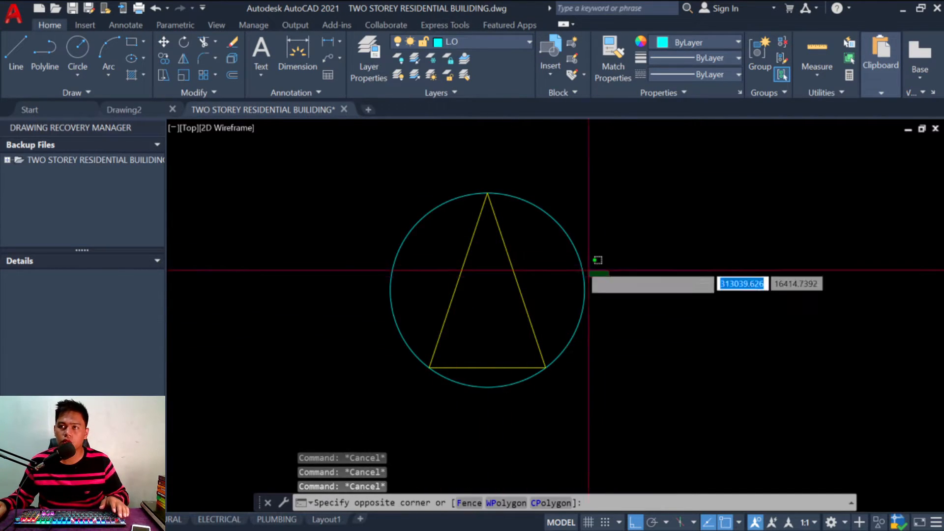
pyautogui.click(535, 235)
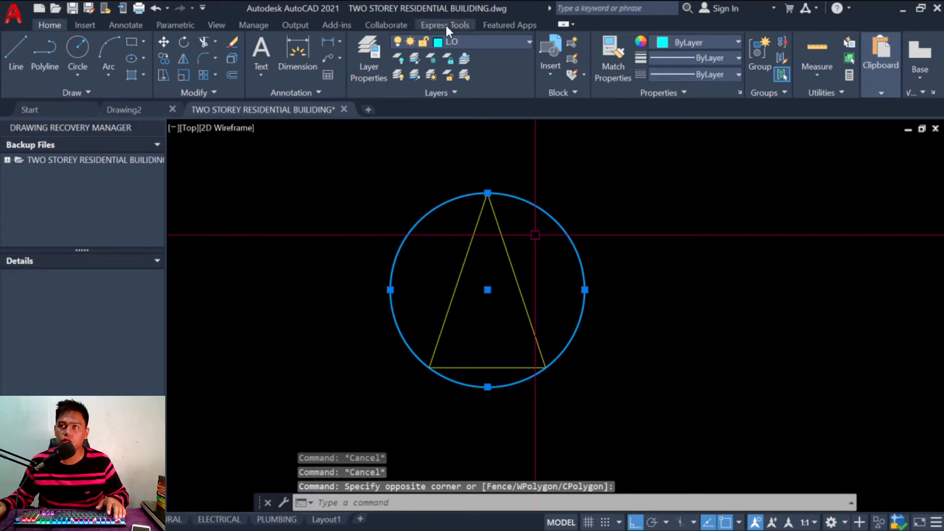
pyautogui.click(484, 42)
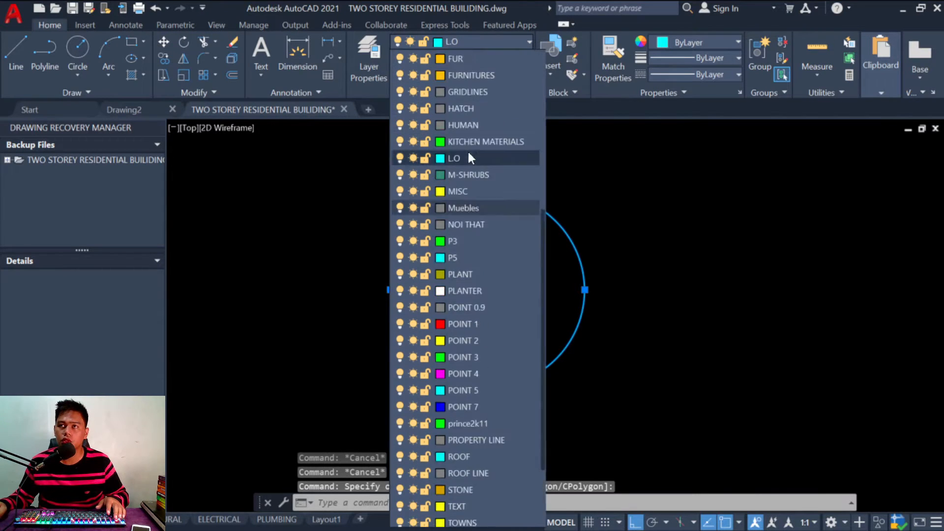
pyautogui.scroll(4, 468, 153)
pyautogui.press('Escape')
pyautogui.press('Escape')
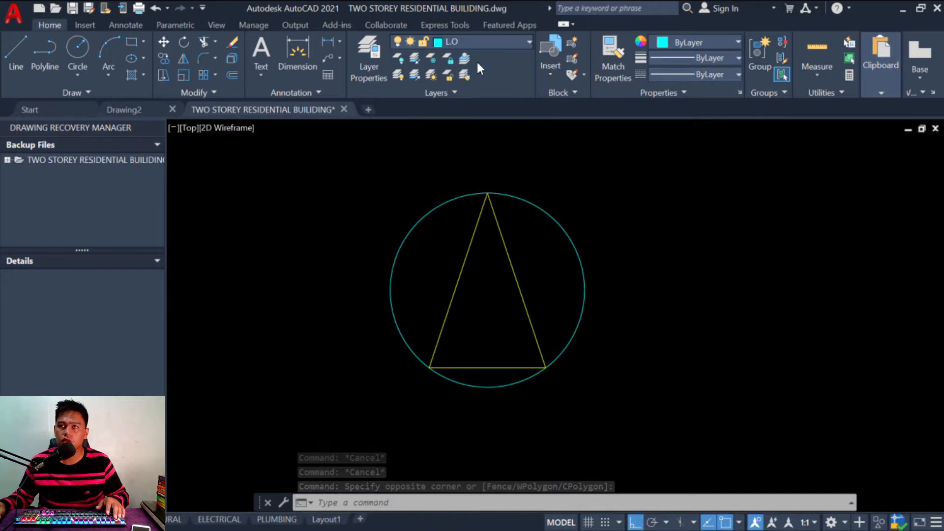
pyautogui.press('Escape')
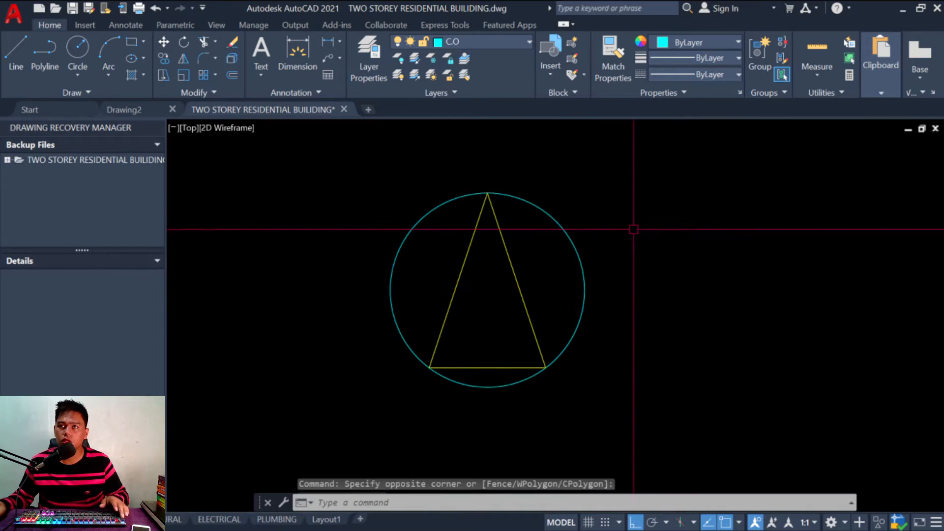
pyautogui.press('Escape')
pyautogui.press('Escape')
pyautogui.press('Escape')
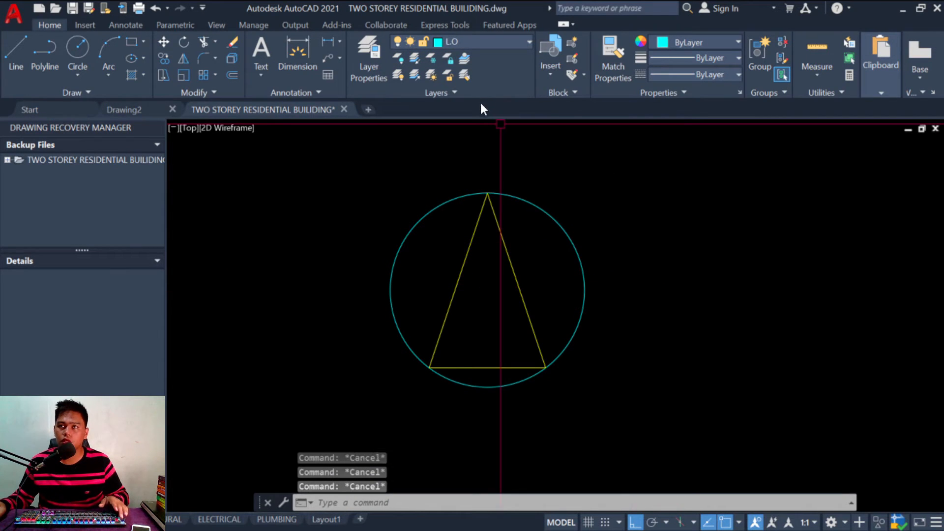
# Step: Make C.O the current layer
pyautogui.click(479, 43)
pyautogui.scroll(6, 484, 187)
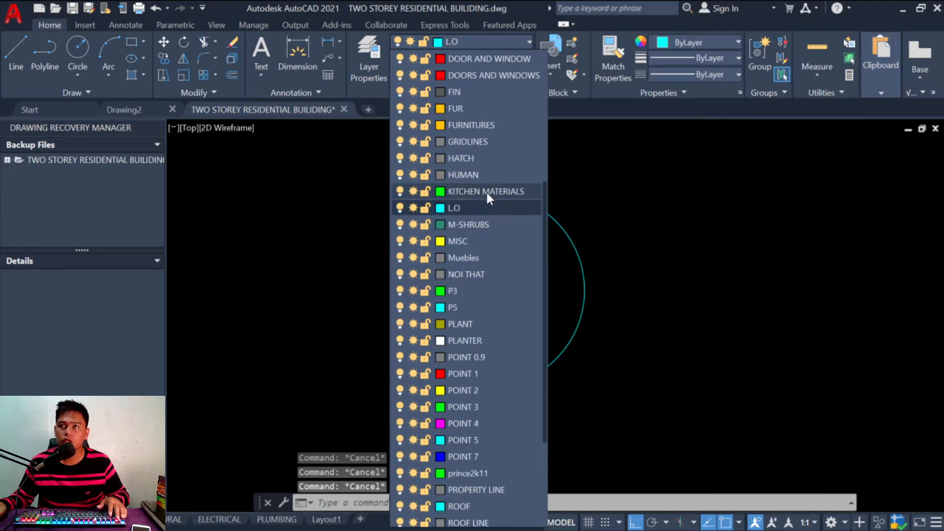
pyautogui.click(477, 59)
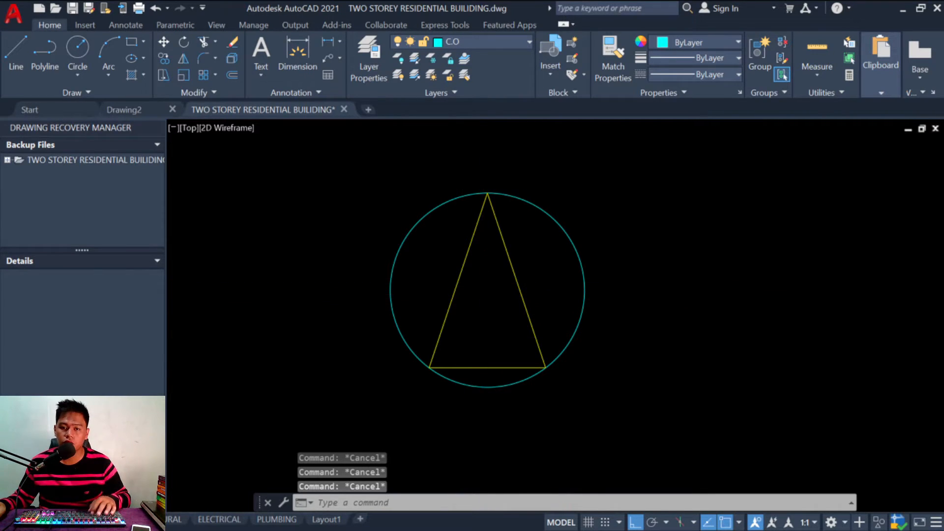
# Step: Hatch the triangle inside the circle with the SOLID pattern in colour 8
pyautogui.write('h')
pyautogui.press('Return')
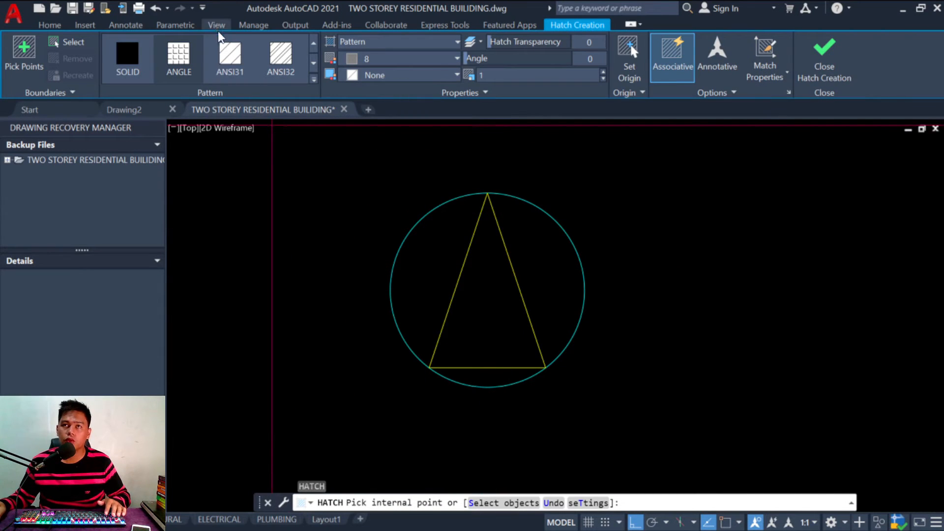
pyautogui.click(127, 59)
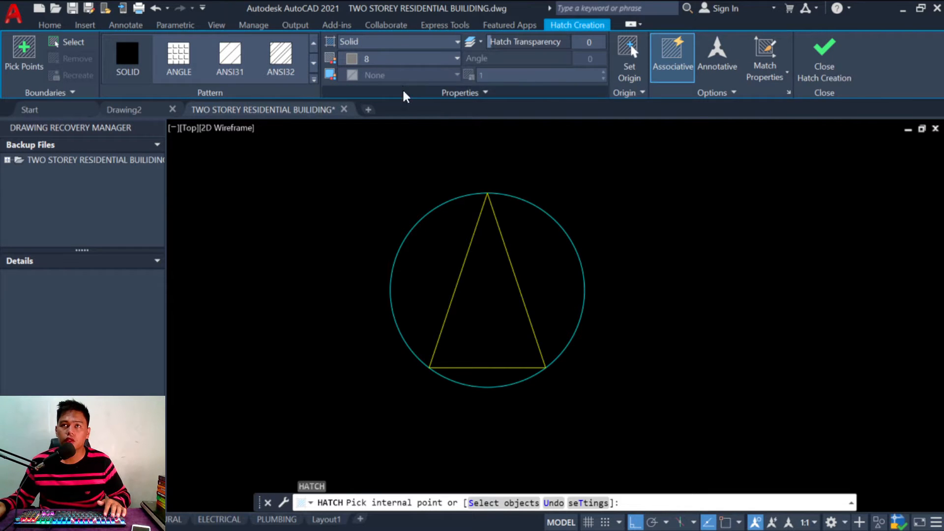
pyautogui.click(400, 60)
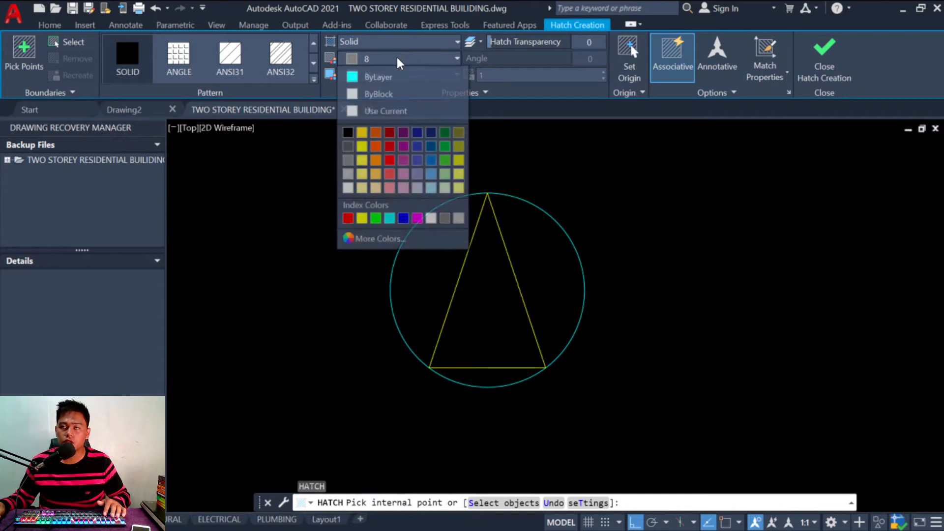
pyautogui.click(447, 221)
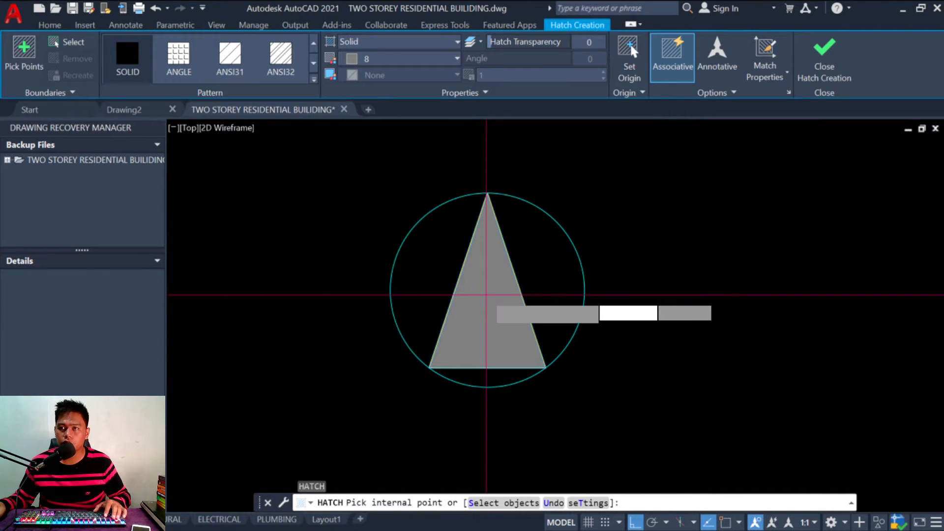
pyautogui.click(486, 295)
pyautogui.press('Return')
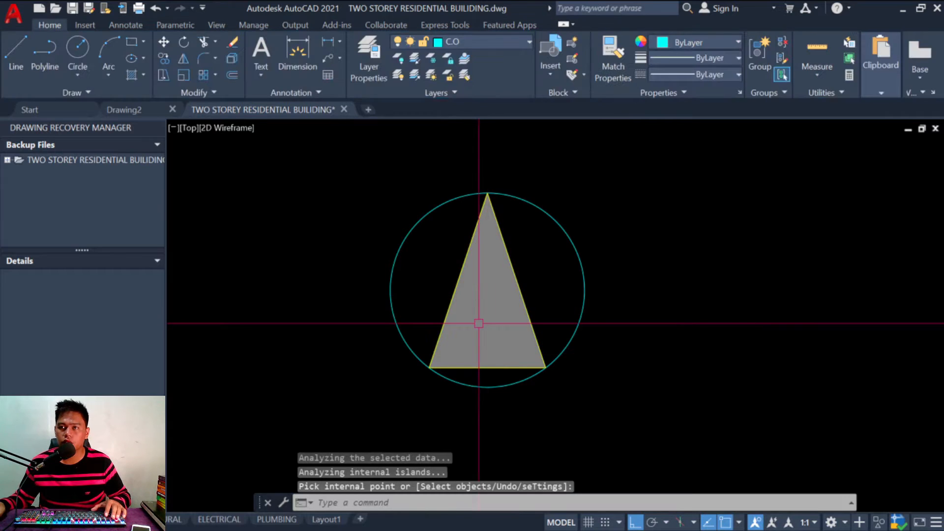
pyautogui.scroll(-6, 479, 323)
pyautogui.scroll(6, 458, 362)
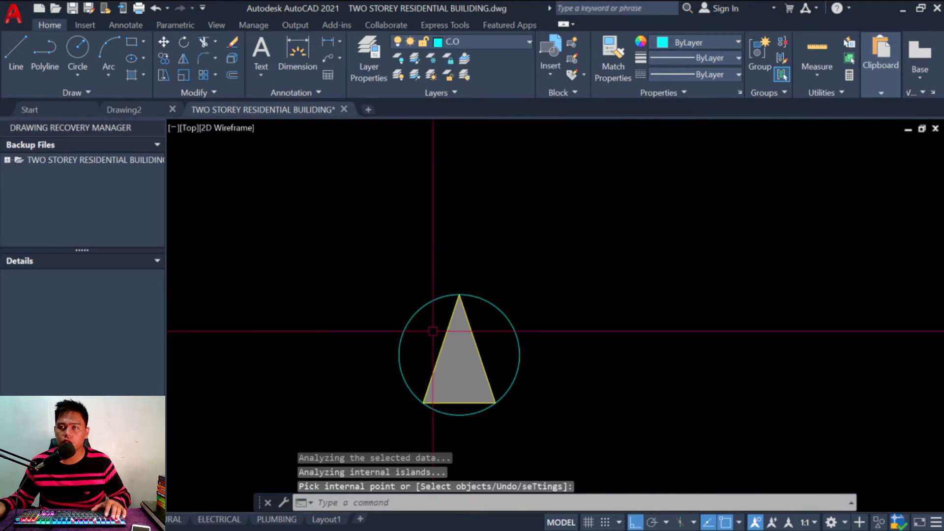
pyautogui.scroll(-4, 495, 351)
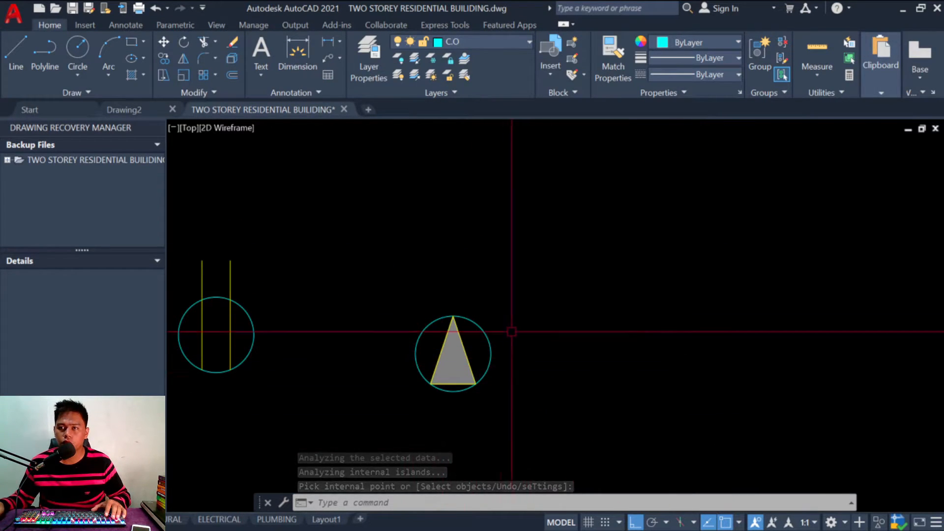
pyautogui.press('Escape')
pyautogui.press('Escape')
pyautogui.press('Escape')
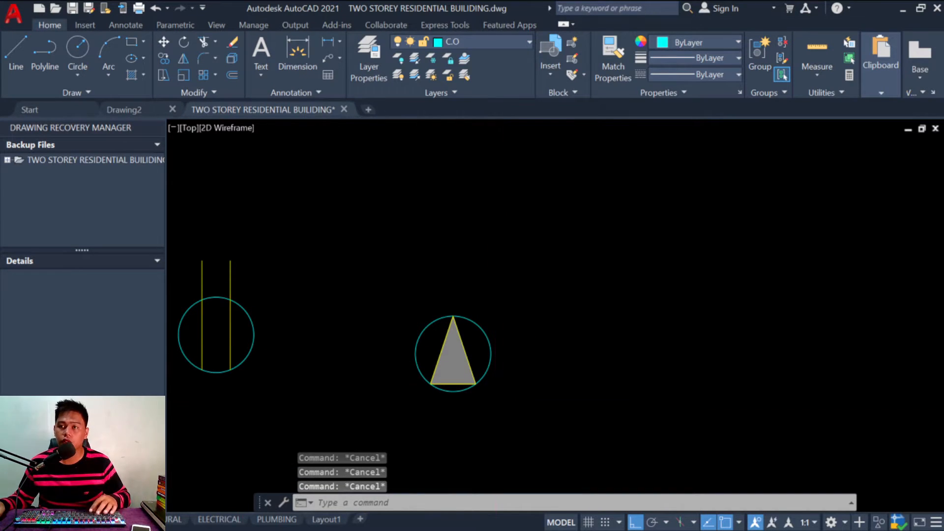
# Step: Define a block named S.P.O from the circle and hatched triangle, with its base point at the circle's lowest quadrant
pyautogui.write('b')
pyautogui.press('Return')
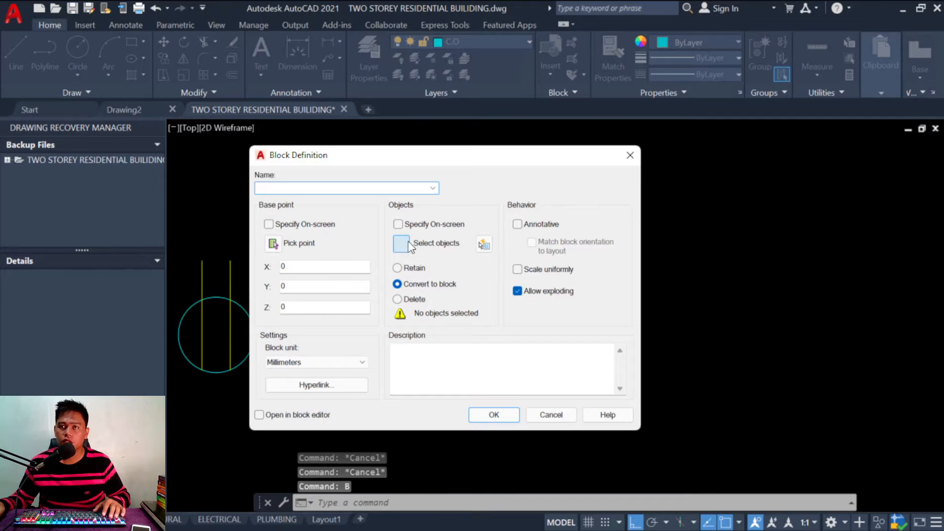
pyautogui.click(401, 243)
pyautogui.click(524, 396)
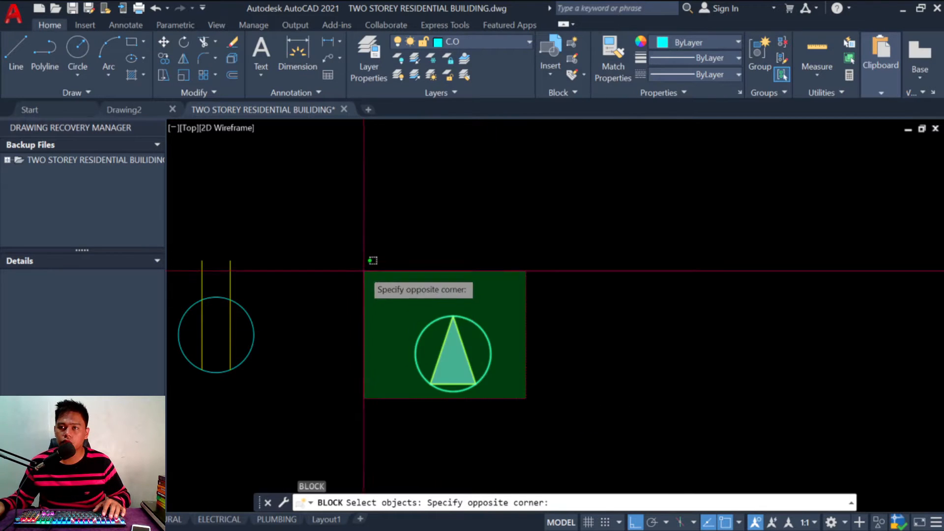
pyautogui.click(371, 263)
pyautogui.press('Return')
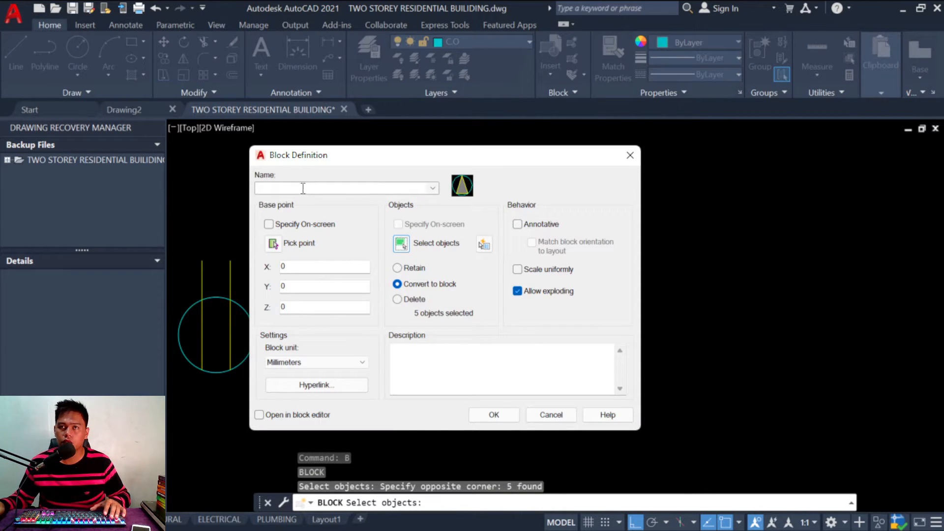
pyautogui.write('S.P.O')
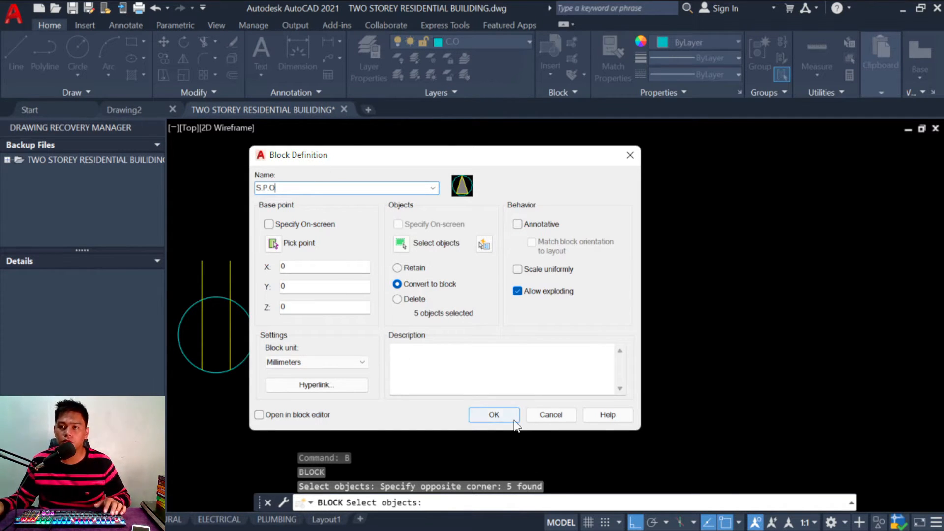
pyautogui.click(290, 246)
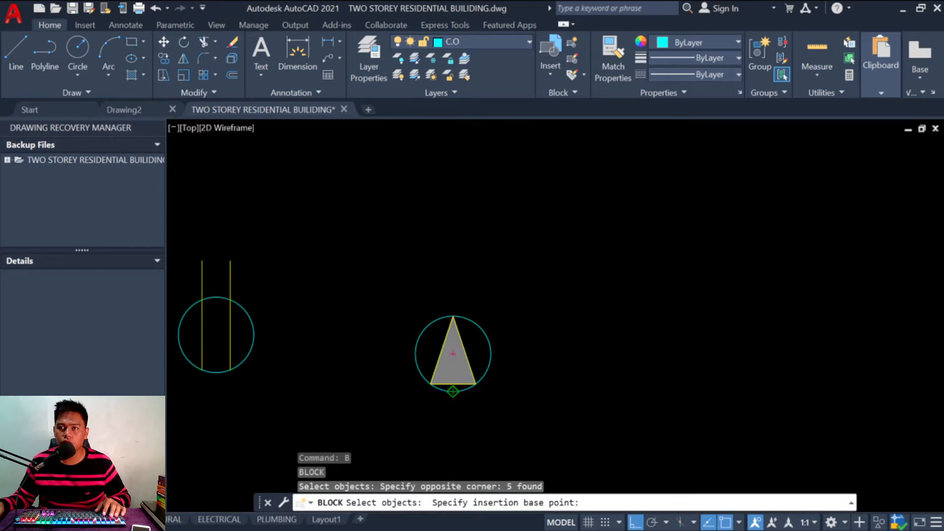
pyautogui.click(453, 391)
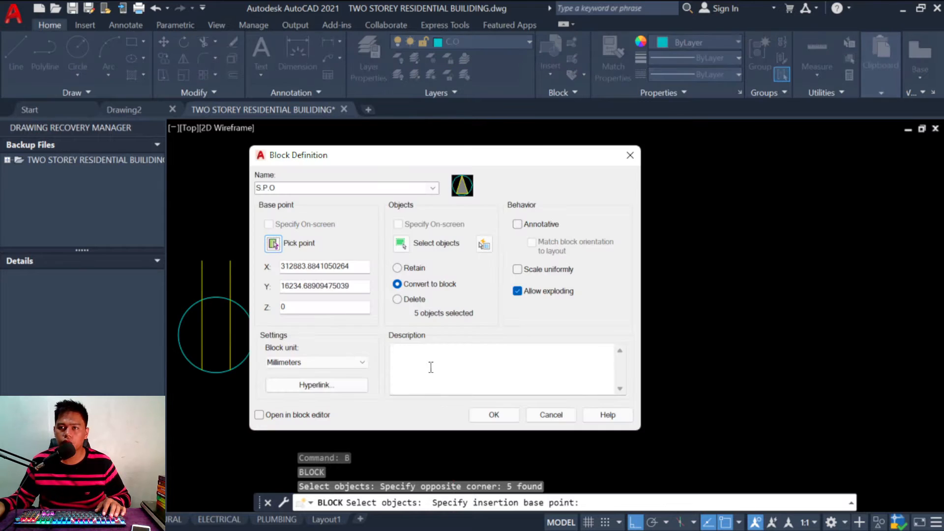
pyautogui.click(493, 415)
# Step: Examine the two outlet symbols and the rooms and walls of the adjacent copied floor plan
pyautogui.scroll(-5, 470, 349)
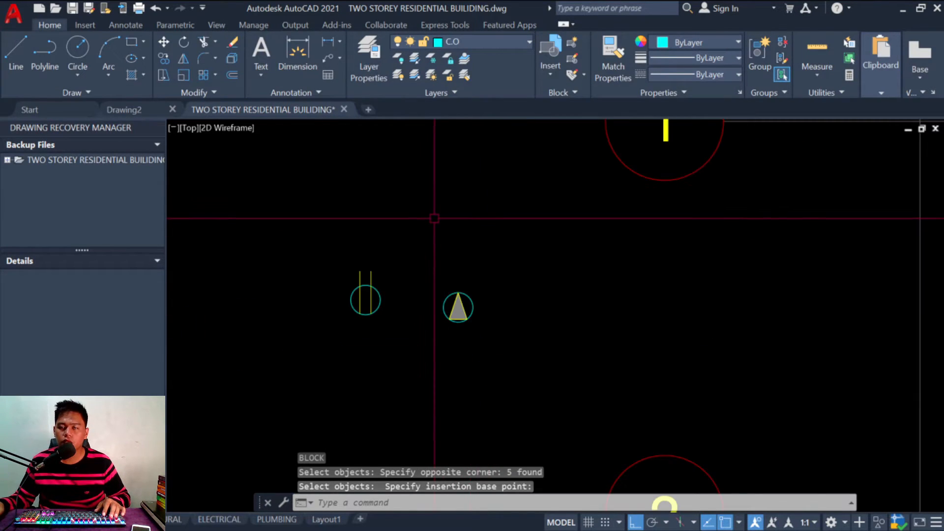
pyautogui.scroll(6, 467, 245)
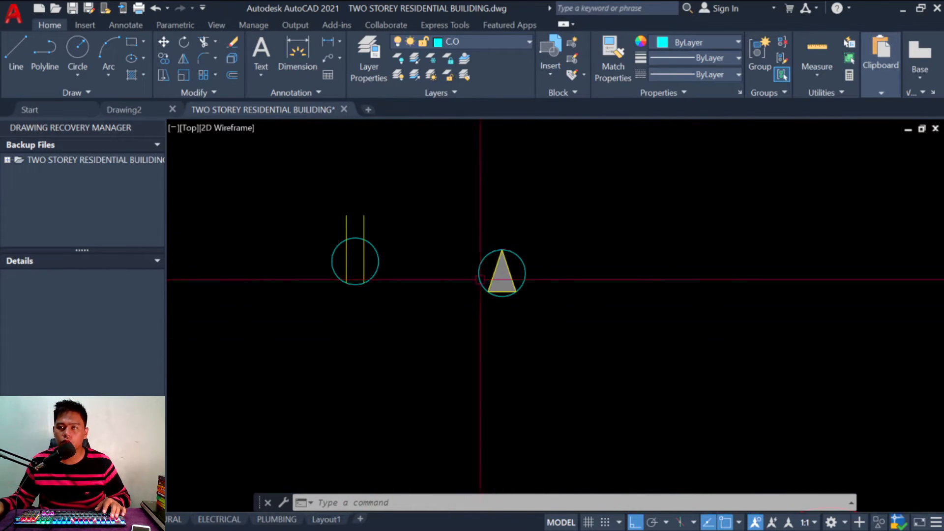
pyautogui.scroll(-8, 451, 317)
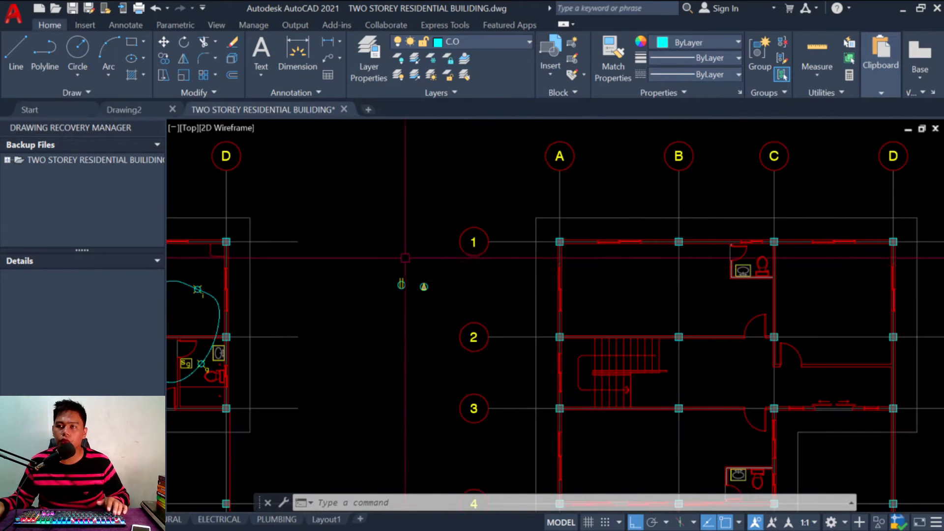
pyautogui.scroll(4, 404, 292)
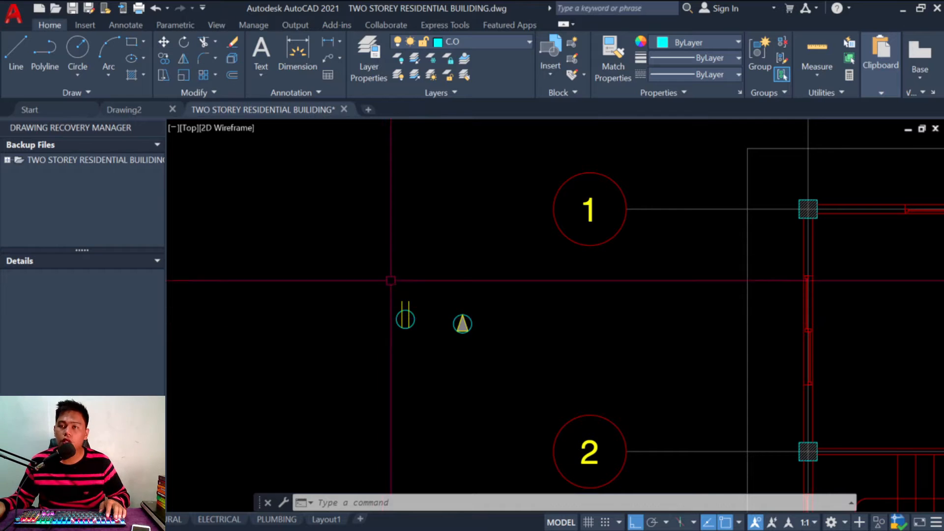
pyautogui.scroll(-2, 374, 325)
pyautogui.scroll(4, 393, 324)
pyautogui.press('Escape')
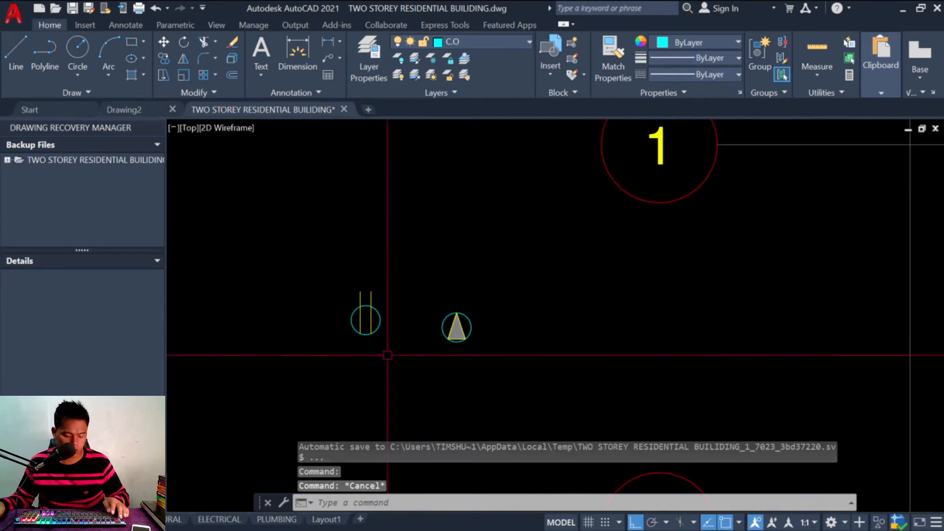
pyautogui.press('Escape')
pyautogui.press('Escape')
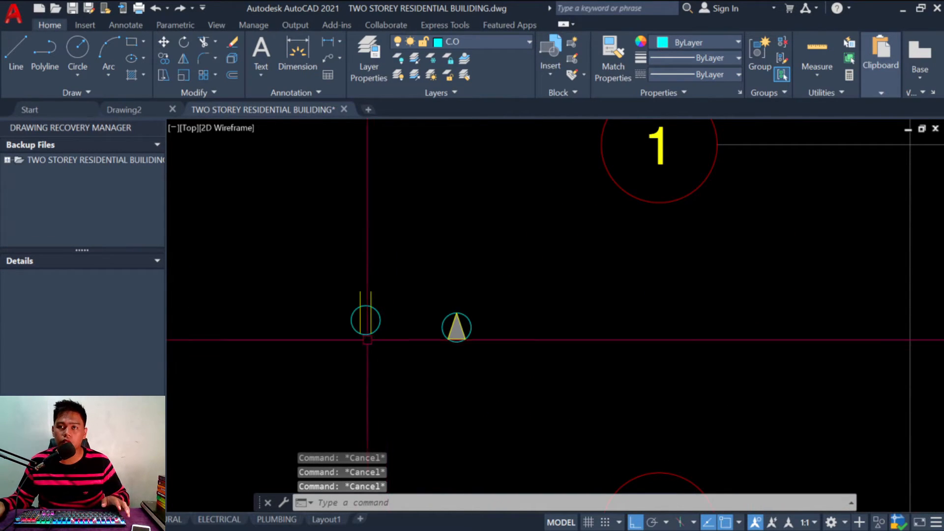
pyautogui.scroll(-5, 345, 345)
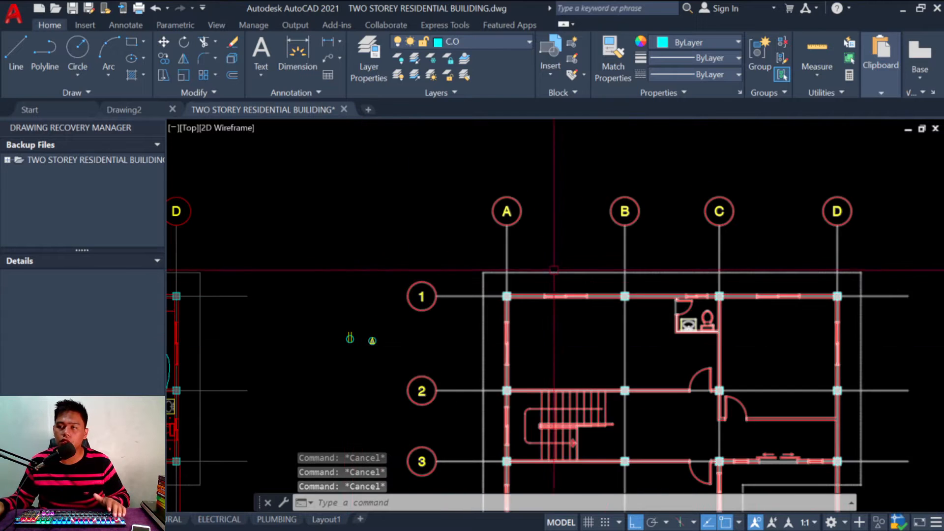
pyautogui.scroll(-5, 443, 321)
pyautogui.scroll(3, 560, 315)
pyautogui.scroll(2, 560, 315)
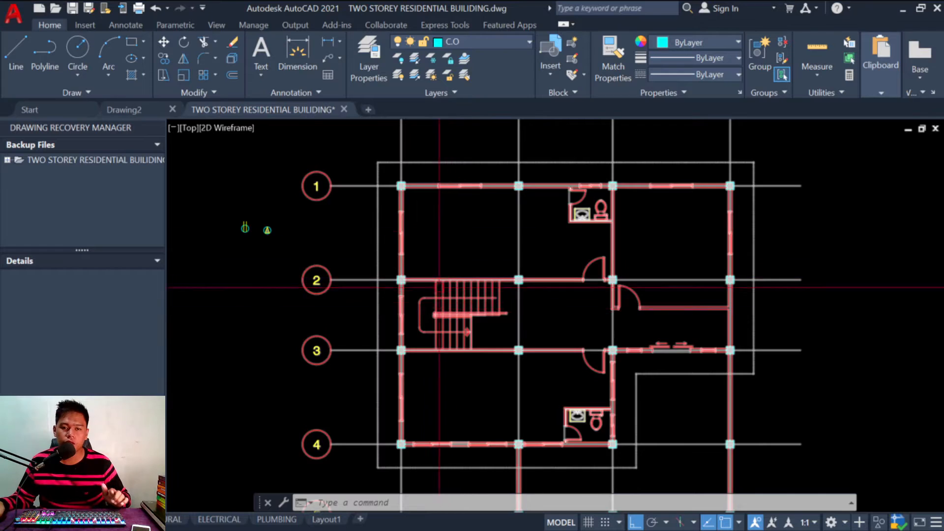
# Step: Copy the outlet symbol with two parallel lines by its circle's centre to just above the staircase wall on grid 2, with Ortho off
pyautogui.scroll(6, 236, 221)
pyautogui.press('Escape')
pyautogui.write('co')
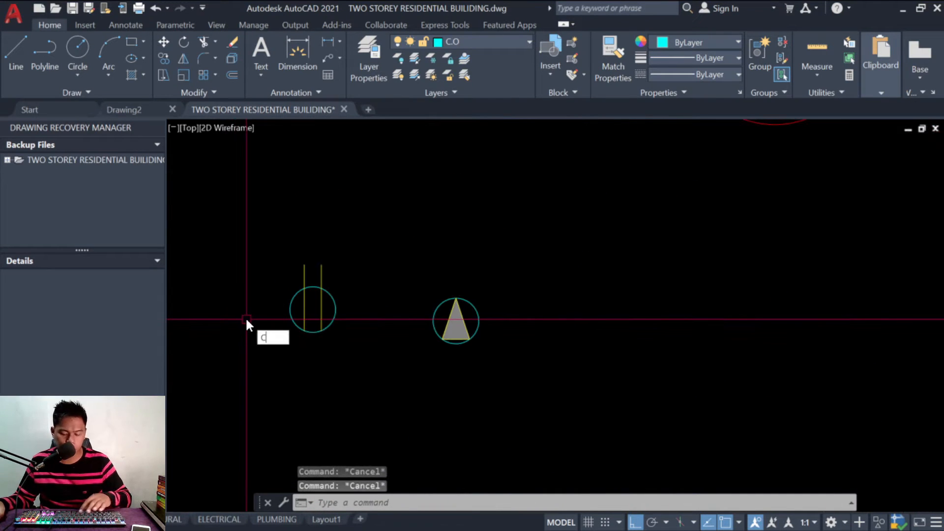
pyautogui.press('Return')
pyautogui.click(378, 354)
pyautogui.click(283, 305)
pyautogui.press('Return')
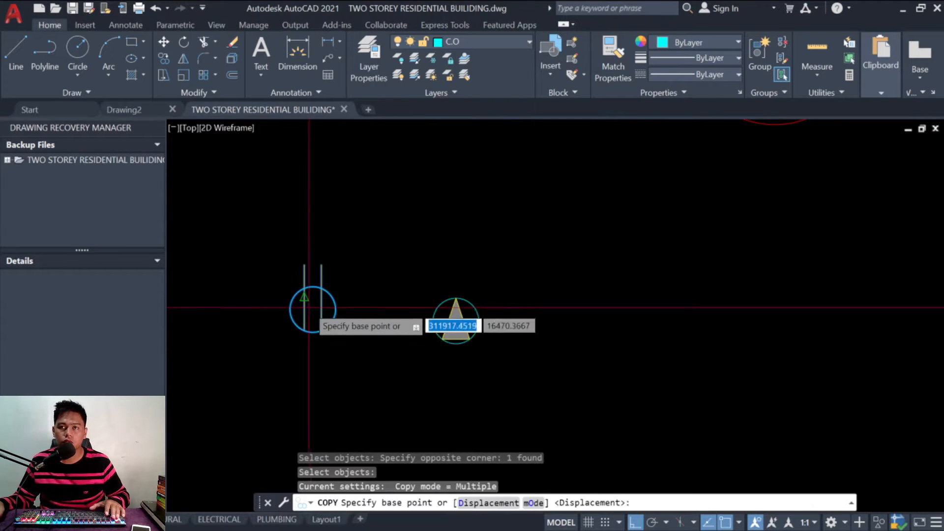
pyautogui.click(313, 310)
pyautogui.scroll(-5, 310, 324)
pyautogui.press('F8')
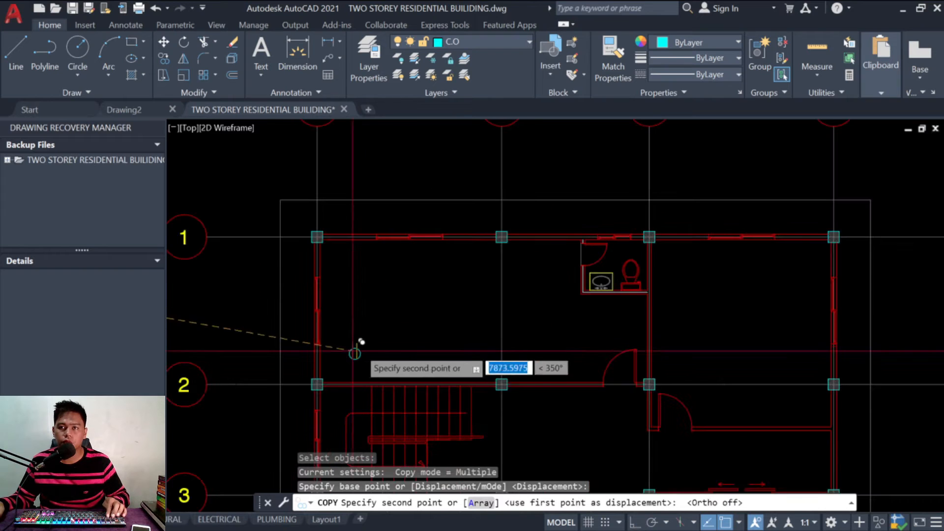
pyautogui.scroll(6, 394, 354)
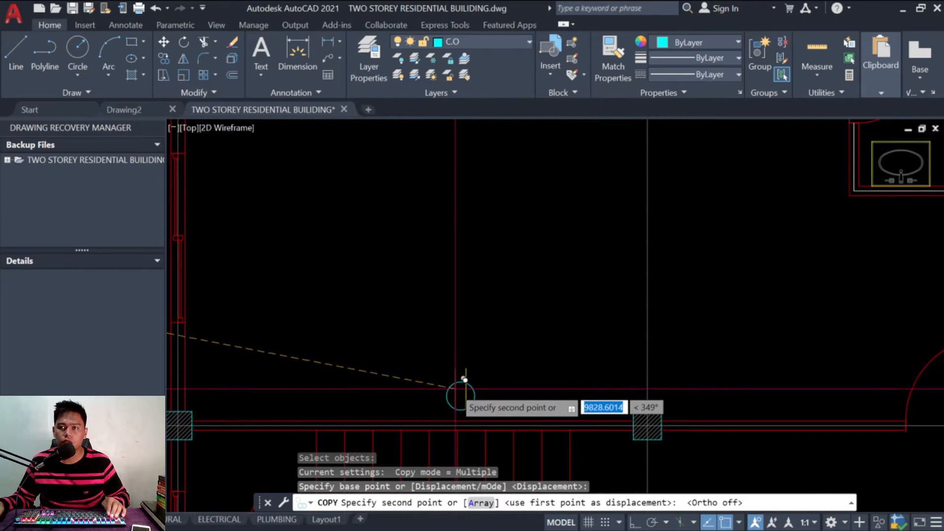
pyautogui.click(451, 383)
pyautogui.press('Escape')
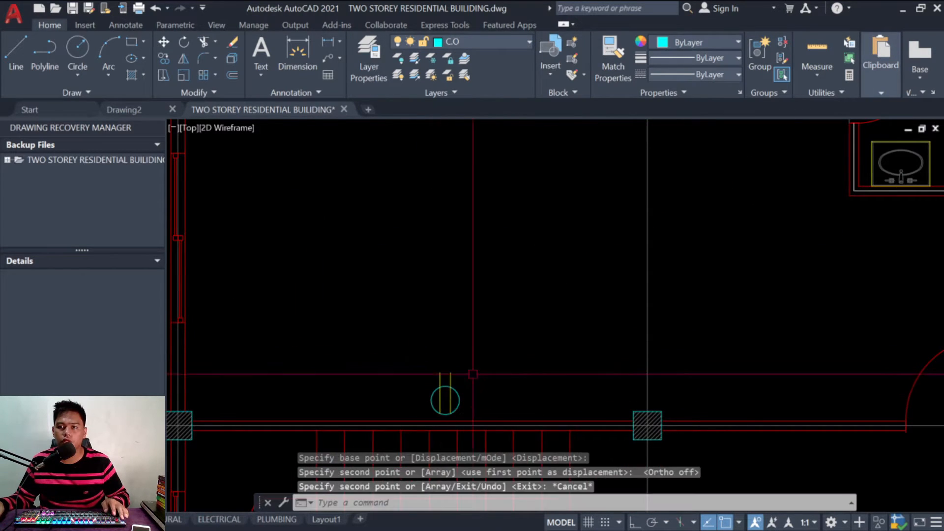
# Step: Draw a horizontal construction line along the upper face of the grid 2 wall beneath the copied outlet symbol
pyautogui.scroll(-4, 443, 374)
pyautogui.scroll(5, 415, 342)
pyautogui.press('Escape')
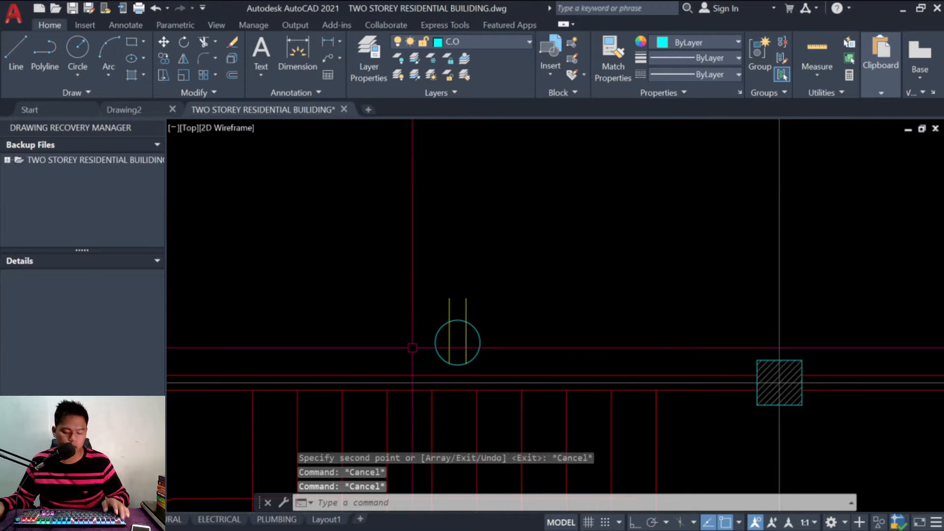
pyautogui.press('Escape')
pyautogui.write('xl')
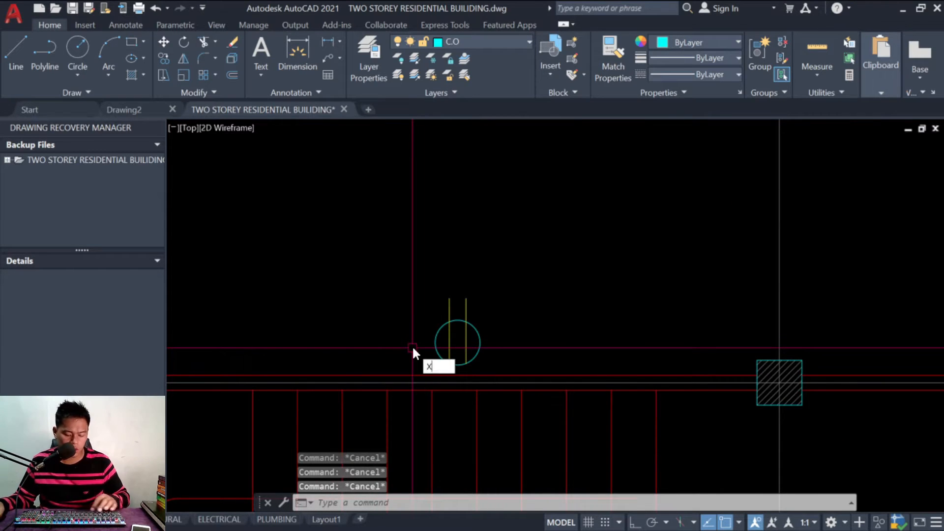
pyautogui.press('Return')
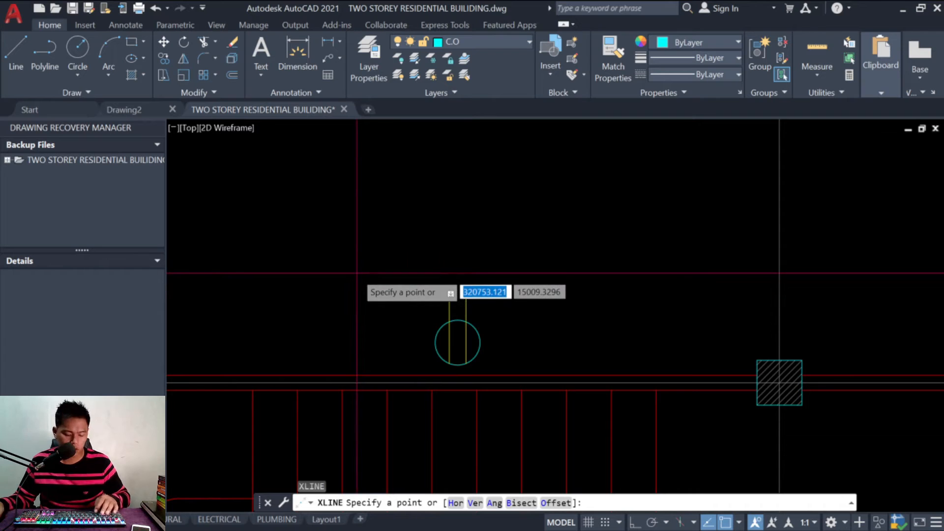
pyautogui.write('H')
pyautogui.press('Return')
pyautogui.click(415, 375)
pyautogui.press('Escape')
pyautogui.press('Escape')
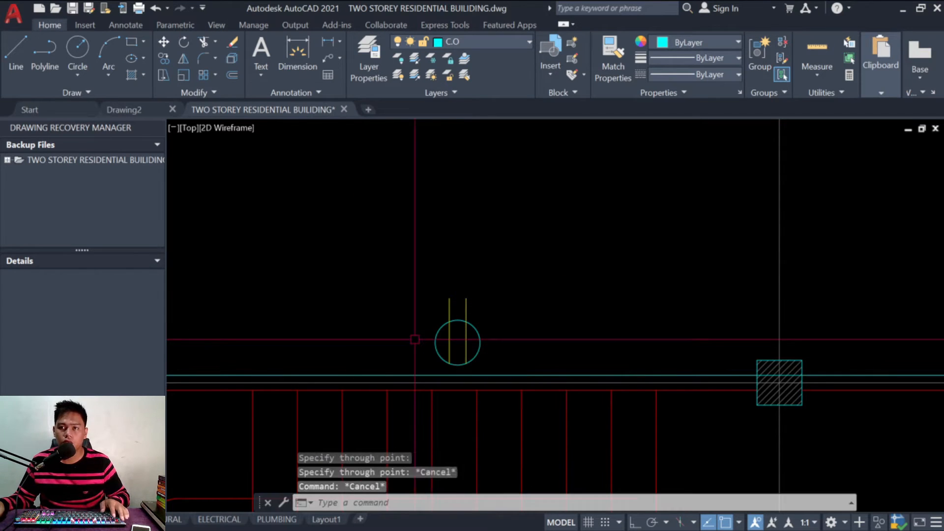
# Step: Offset the horizontal construction line 100 units upward into the room
pyautogui.write('o')
pyautogui.press('Return')
pyautogui.write('10')
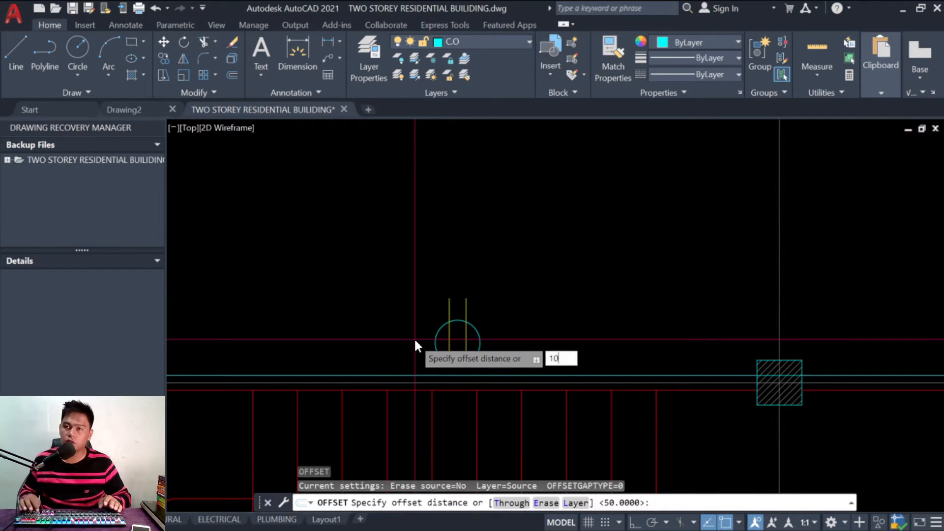
pyautogui.write('0')
pyautogui.press('Return')
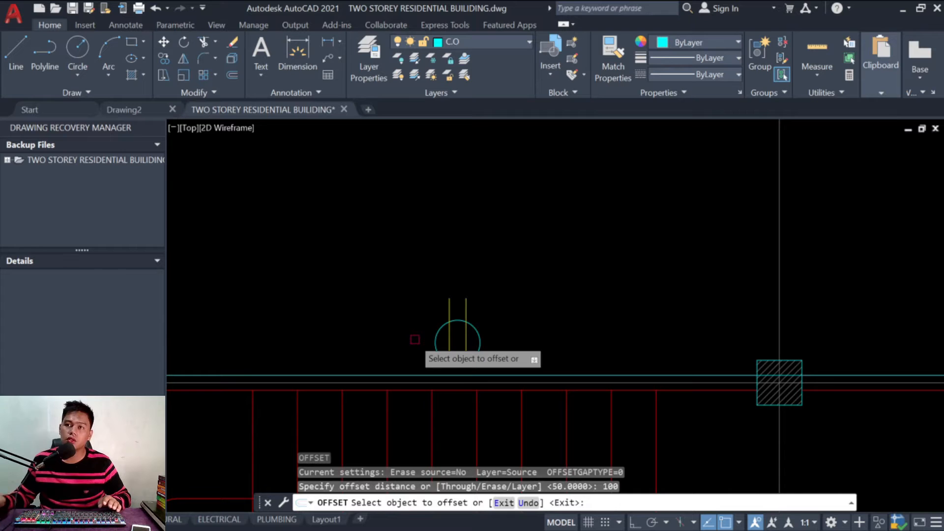
pyautogui.click(418, 376)
pyautogui.click(479, 342)
pyautogui.press('Escape')
pyautogui.press('Escape')
pyautogui.press('Escape')
pyautogui.press('Escape')
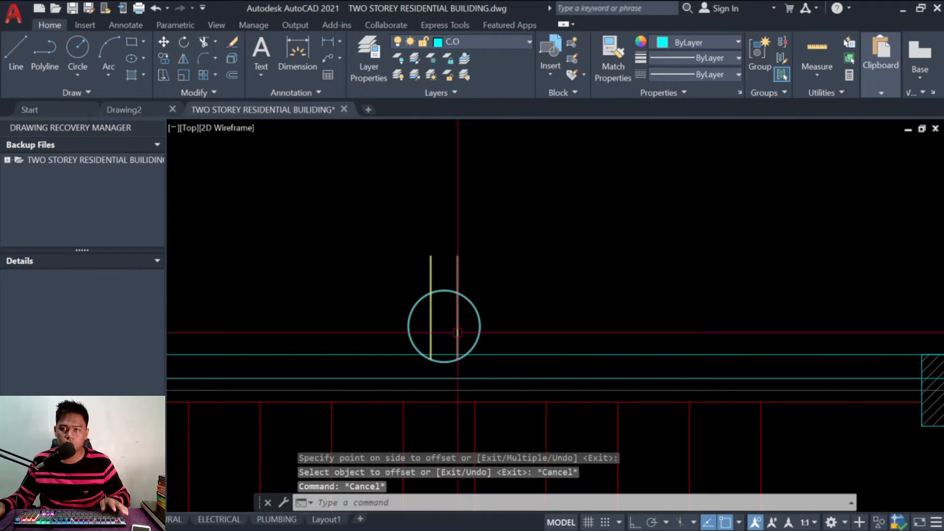
# Step: Move the copied outlet symbol above the staircase so its circle's lowest point touches the offset construction line
pyautogui.write('m')
pyautogui.press('Return')
pyautogui.click(445, 361)
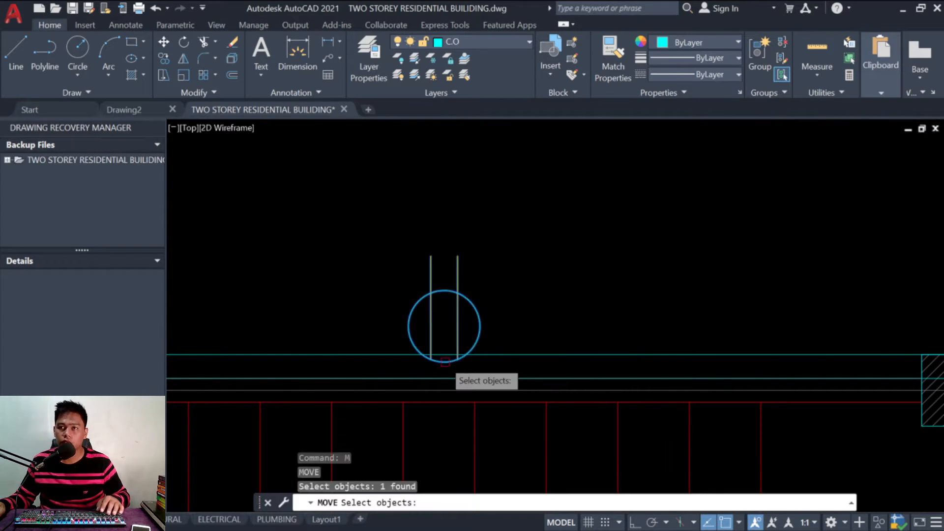
pyautogui.press('Return')
pyautogui.click(445, 362)
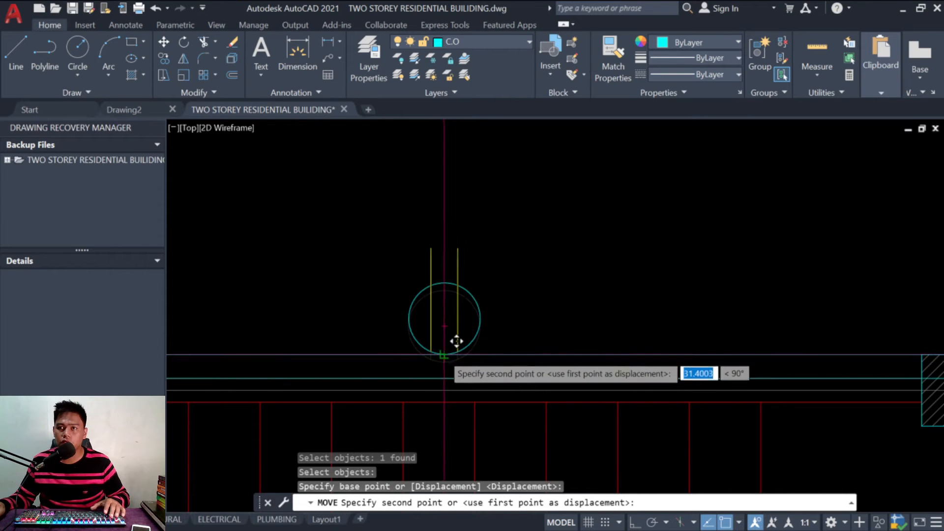
pyautogui.click(444, 354)
pyautogui.press('Escape')
pyautogui.press('Escape')
pyautogui.press('Escape')
# Step: Erase the offset construction line beneath the outlet symbol at the grid 2 wall
pyautogui.write('e')
pyautogui.press('Return')
pyautogui.click(533, 368)
pyautogui.click(526, 326)
pyautogui.press('Return')
pyautogui.scroll(-8, 522, 330)
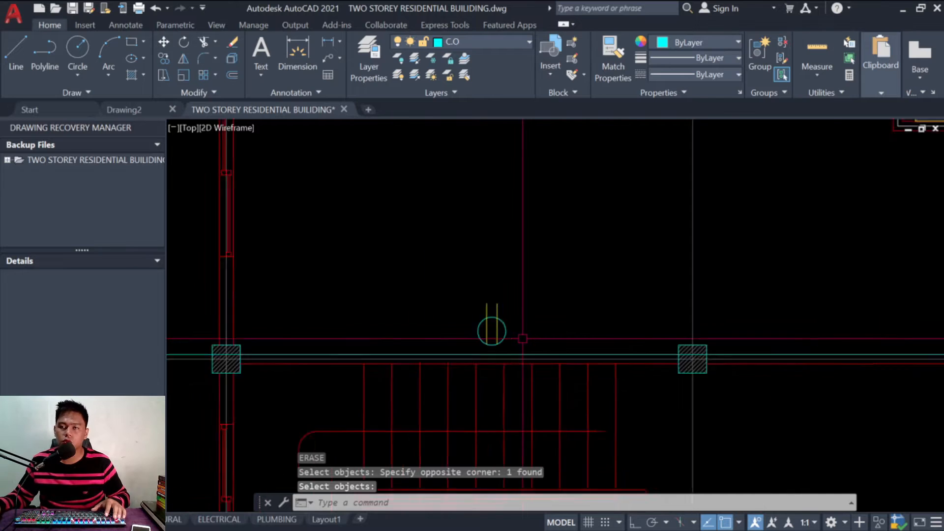
pyautogui.scroll(2, 513, 331)
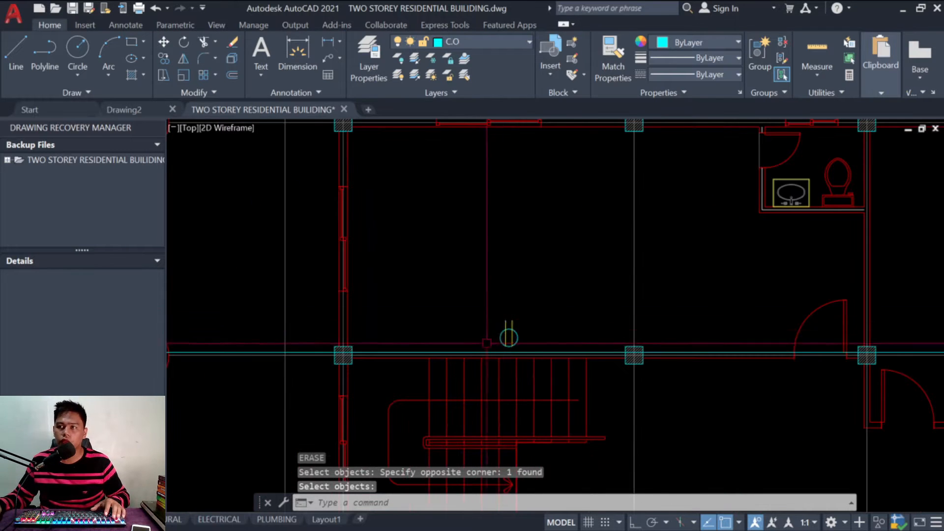
pyautogui.press('Escape')
pyautogui.press('Escape')
pyautogui.press('Escape')
# Step: Copy the outlet symbol above the staircase to just below the grid 1 wall, between the window and the grid B column
pyautogui.scroll(2, 514, 349)
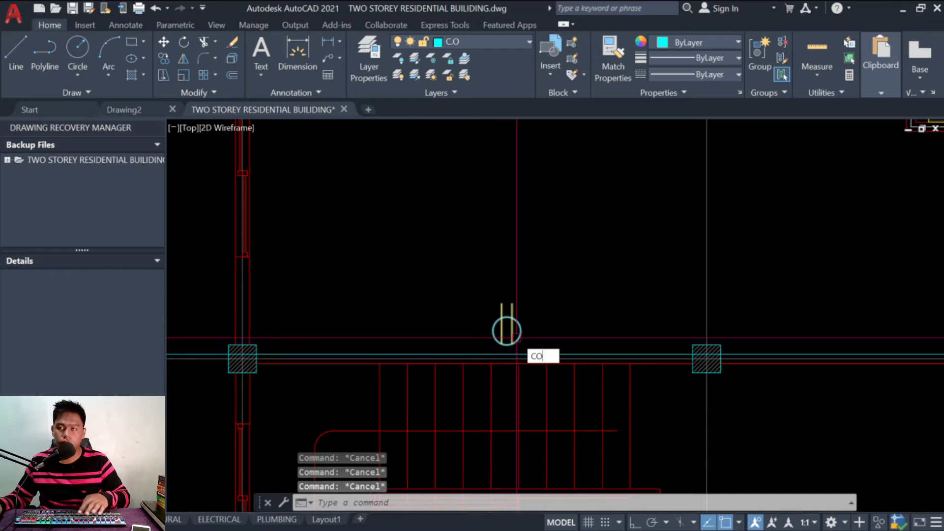
pyautogui.press('Return')
pyautogui.click(543, 332)
pyautogui.click(453, 307)
pyautogui.press('Return')
pyautogui.click(528, 328)
pyautogui.scroll(-4, 469, 389)
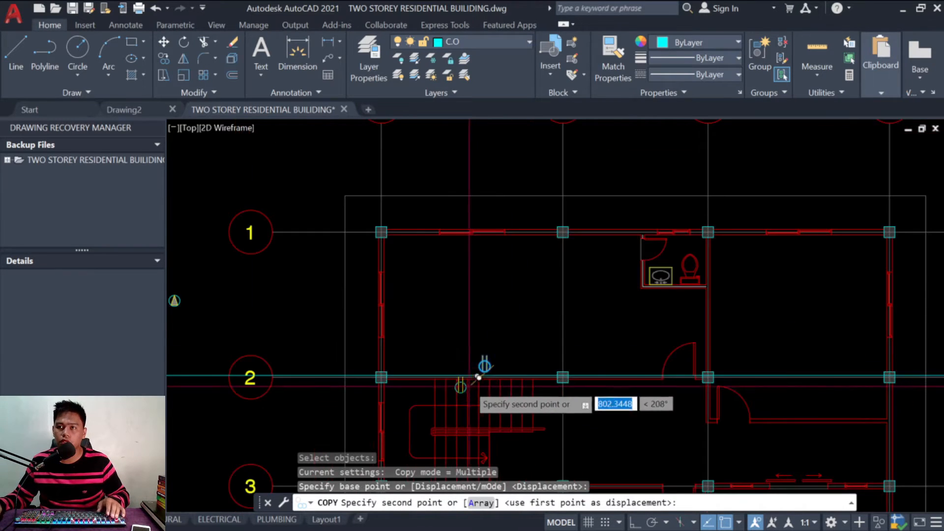
pyautogui.scroll(3, 534, 202)
pyautogui.click(541, 292)
pyautogui.press('Escape')
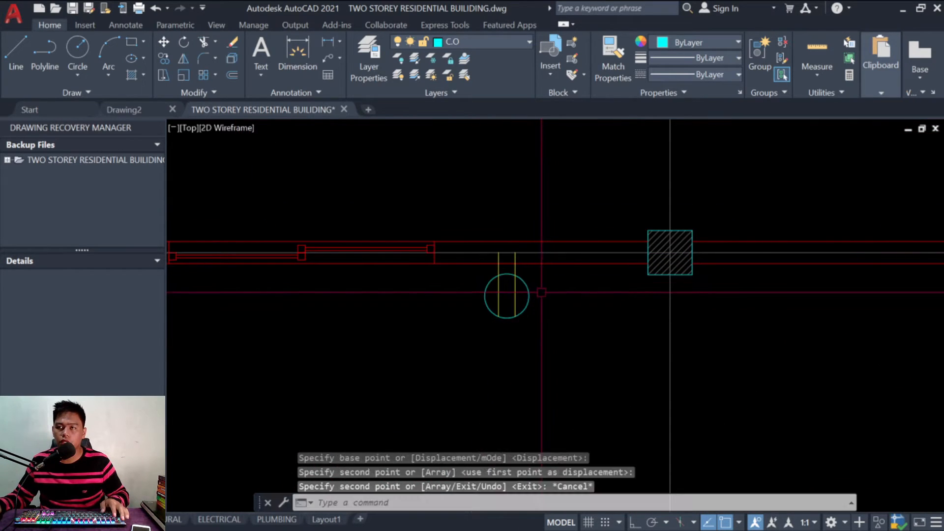
pyautogui.press('Escape')
pyautogui.press('Escape')
pyautogui.press('Escape')
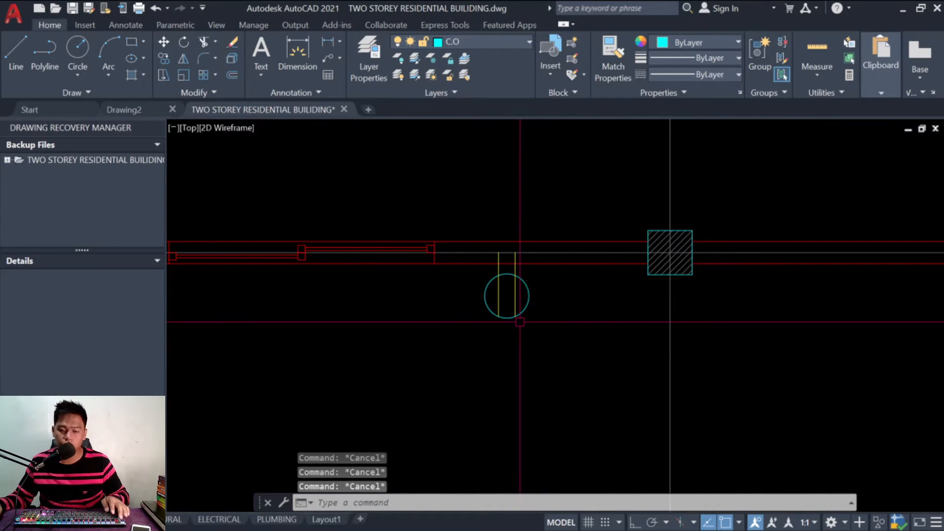
# Step: Rotate the outlet symbol near the grid 1 wall by 180 degrees about its circle's centre
pyautogui.press('Escape')
pyautogui.write('RO')
pyautogui.press('Return')
pyautogui.click(558, 332)
pyautogui.click(504, 286)
pyautogui.press('Return')
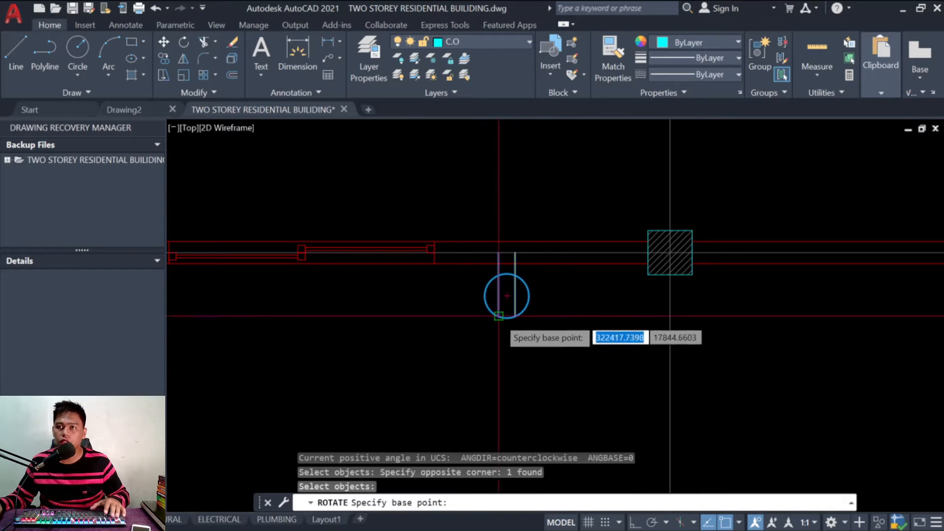
pyautogui.click(507, 296)
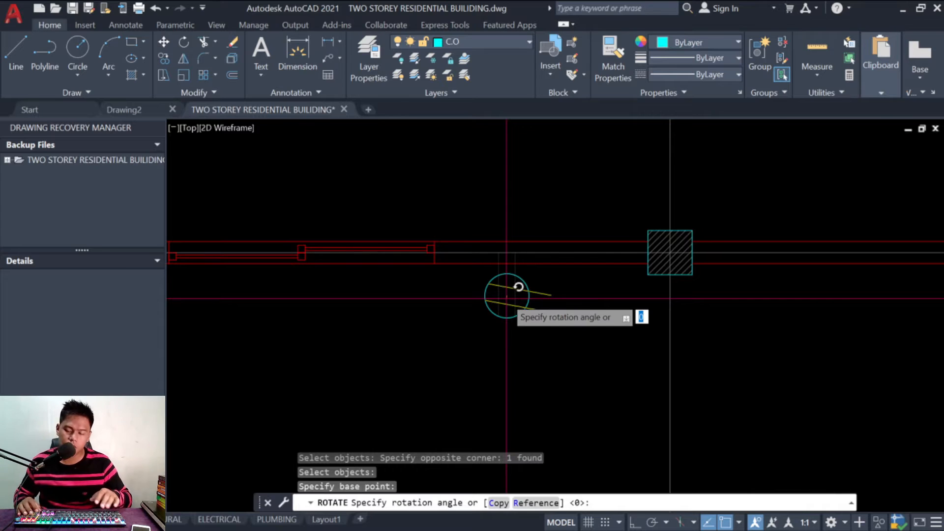
pyautogui.write('180')
pyautogui.press('Return')
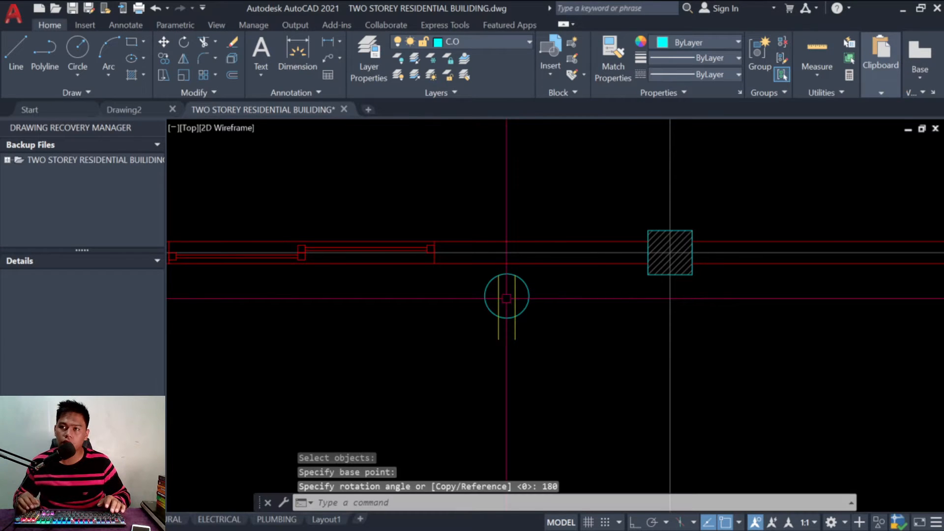
pyautogui.press('Escape')
pyautogui.press('Escape')
pyautogui.press('Escape')
# Step: Draw a horizontal construction line along the lower face of the grid 1 wall above the outlet symbol
pyautogui.write('XL')
pyautogui.press('Return')
pyautogui.write('H')
pyautogui.press('Return')
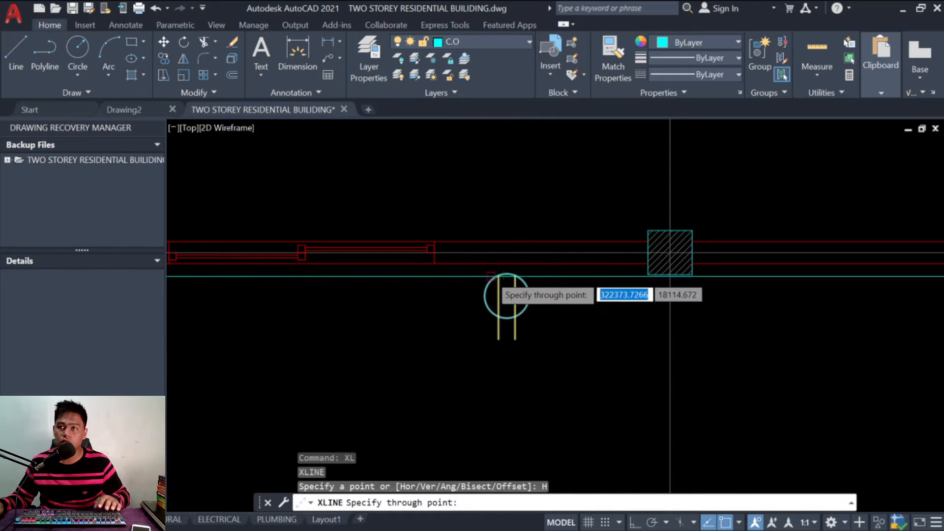
pyautogui.click(484, 263)
pyautogui.press('Escape')
pyautogui.press('Escape')
# Step: Offset the grid 1 wall's construction line 100 units downward into the room
pyautogui.write('O')
pyautogui.press('Return')
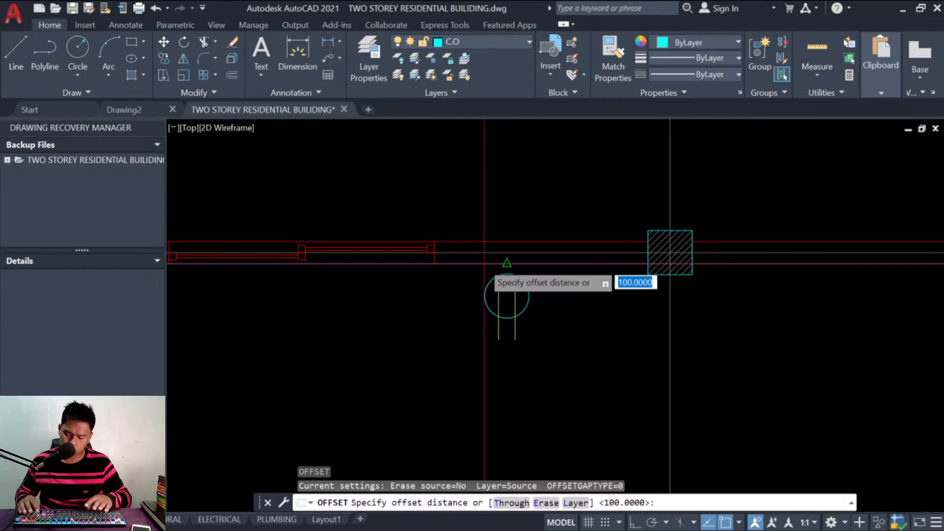
pyautogui.press('Return')
pyautogui.click(485, 263)
pyautogui.click(471, 306)
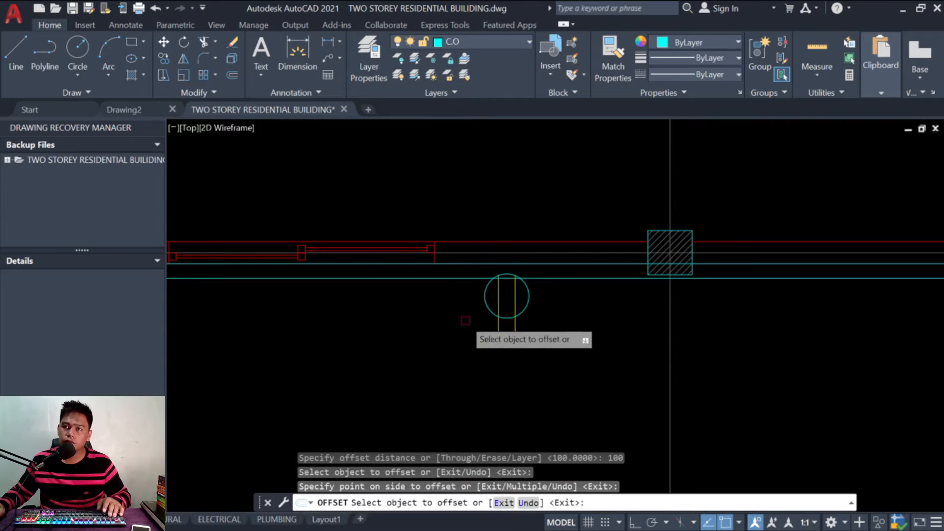
pyautogui.scroll(4, 490, 273)
pyautogui.press('Escape')
pyautogui.press('Escape')
# Step: Move the rotated outlet symbol so the top of its circle touches the offset construction line
pyautogui.write('M')
pyautogui.press('Return')
pyautogui.click(538, 276)
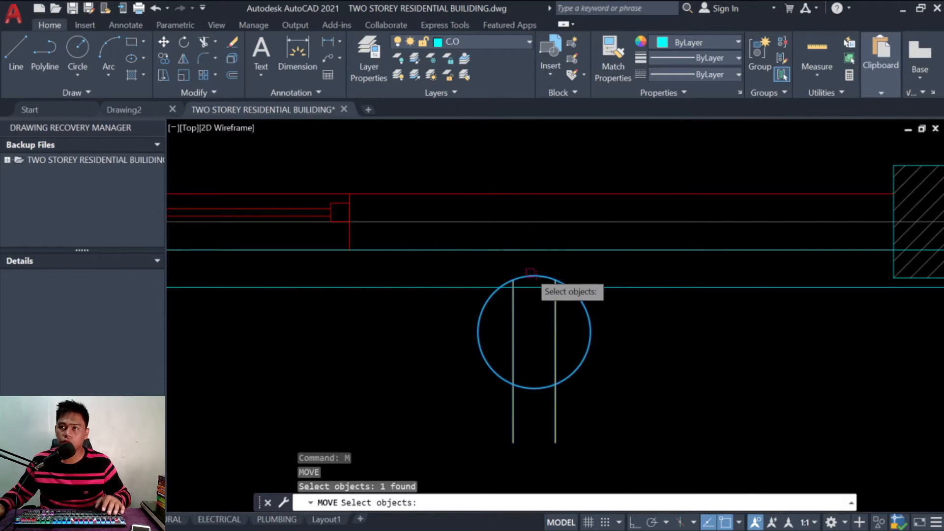
pyautogui.press('Return')
pyautogui.click(541, 273)
pyautogui.click(535, 287)
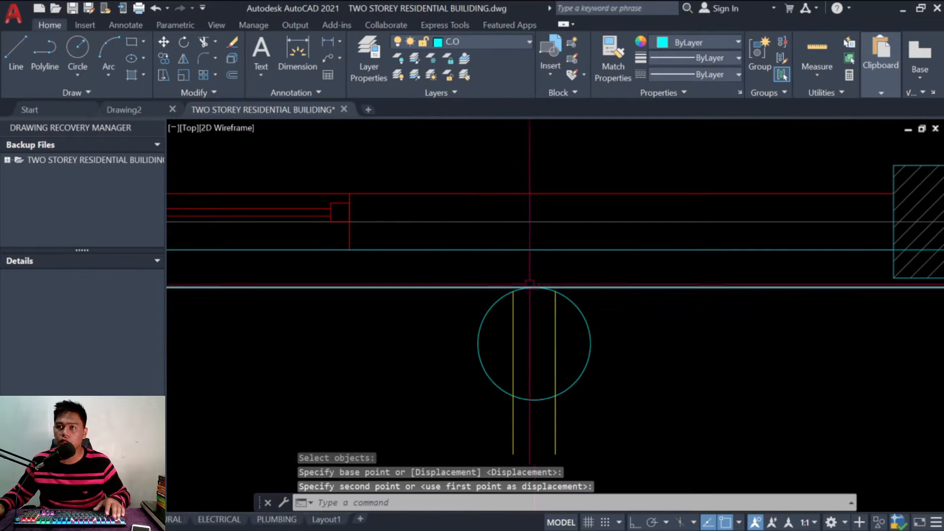
pyautogui.press('Escape')
pyautogui.press('Escape')
pyautogui.write('XR')
pyautogui.press('Return')
pyautogui.press('Escape')
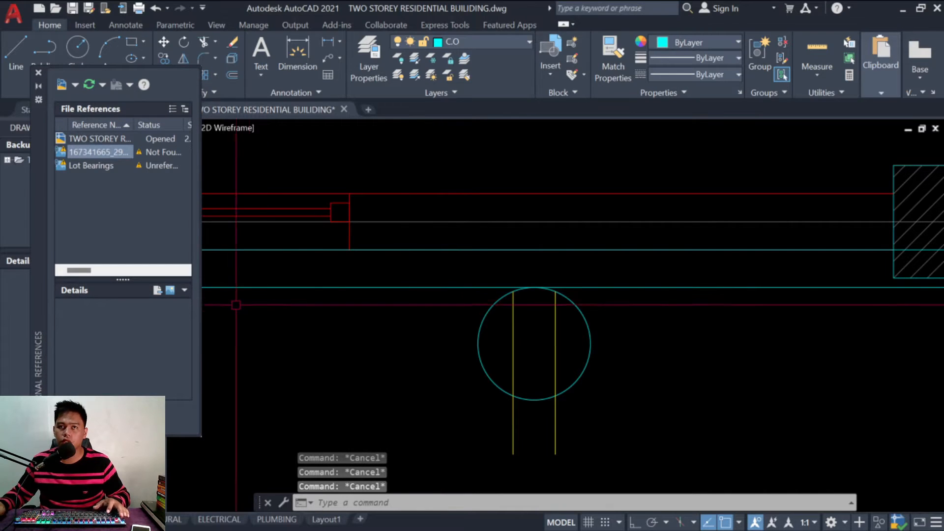
pyautogui.click(39, 74)
pyautogui.write('E')
pyautogui.press('Return')
pyautogui.click(418, 280)
pyautogui.scroll(-4, 501, 305)
pyautogui.click(496, 301)
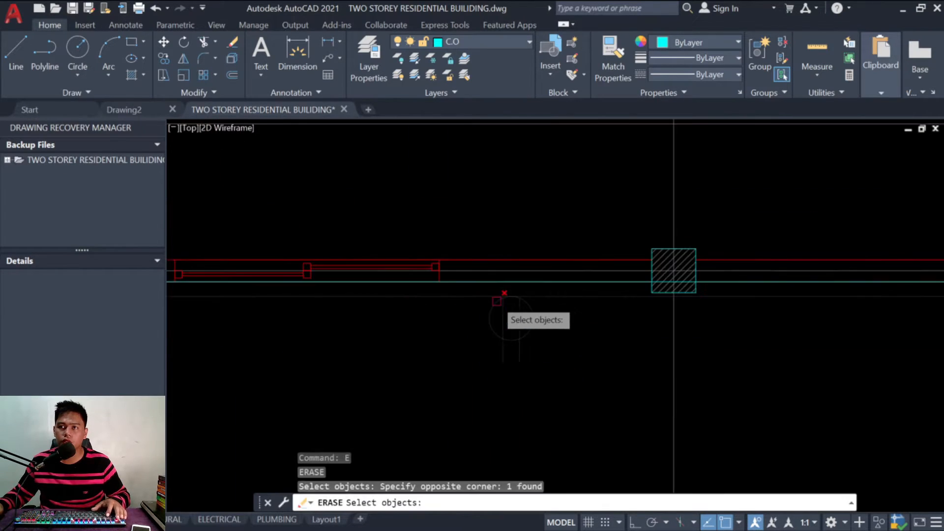
pyautogui.press('Escape')
pyautogui.press('Escape')
pyautogui.press('Escape')
# Step: Examine the outlet symbols placed at the grid 1 and grid 2 walls and the two original symbols outside the plan
pyautogui.scroll(-4, 650, 330)
pyautogui.scroll(4, 359, 328)
pyautogui.scroll(-2, 404, 320)
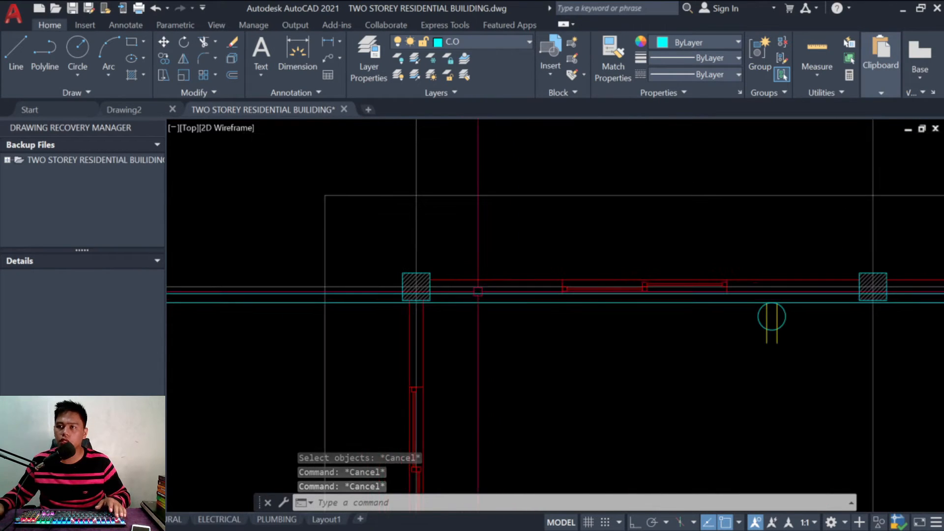
pyautogui.scroll(-4, 500, 253)
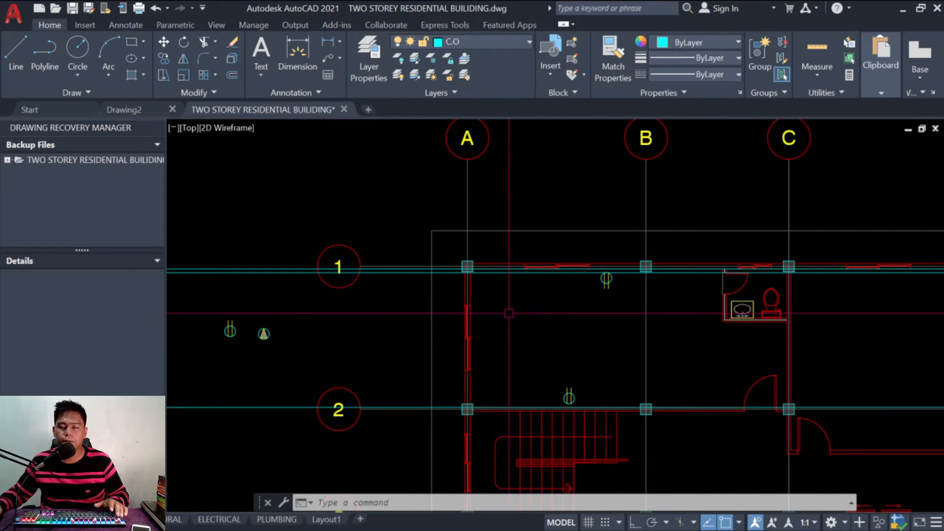
pyautogui.scroll(2, 295, 319)
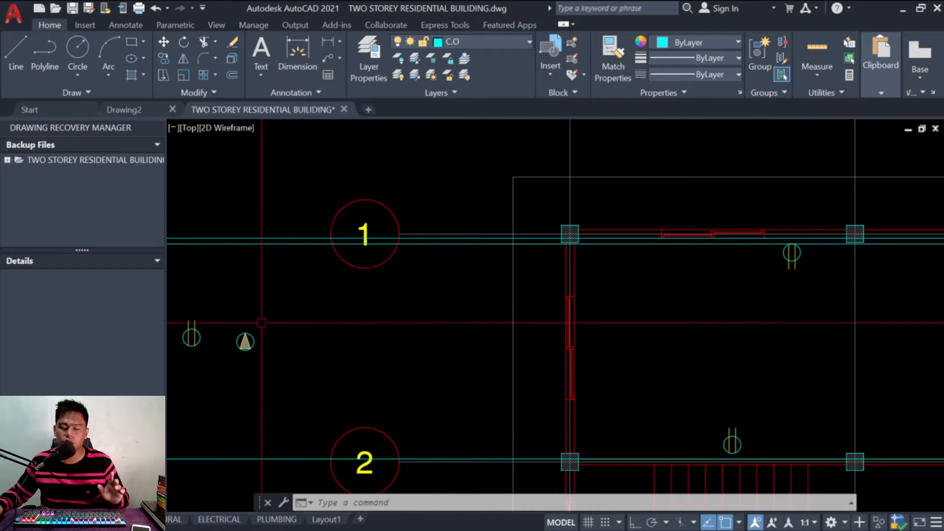
pyautogui.press('Escape')
pyautogui.press('Escape')
pyautogui.press('Escape')
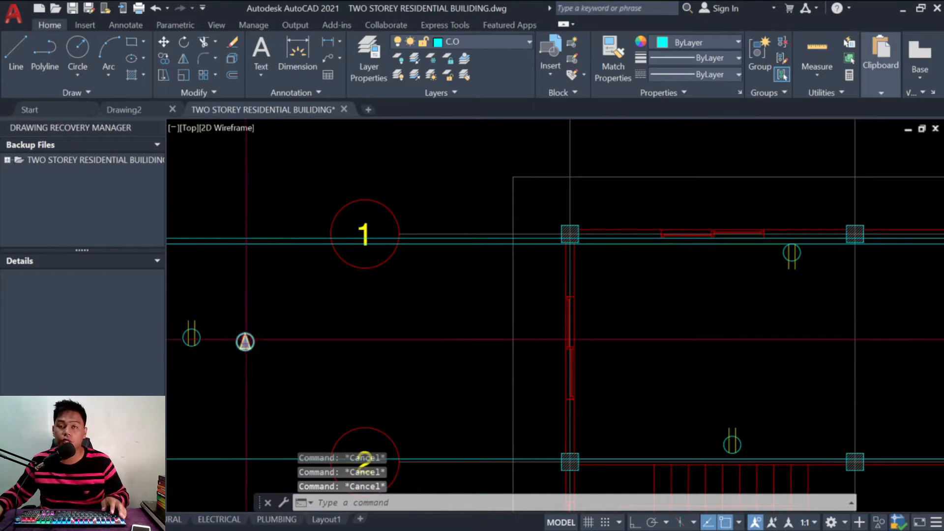
# Step: Copy the outlet symbol with the filled triangle by its circle's centre to just below the grid 1 wall, beside the grid A column
pyautogui.scroll(2, 235, 337)
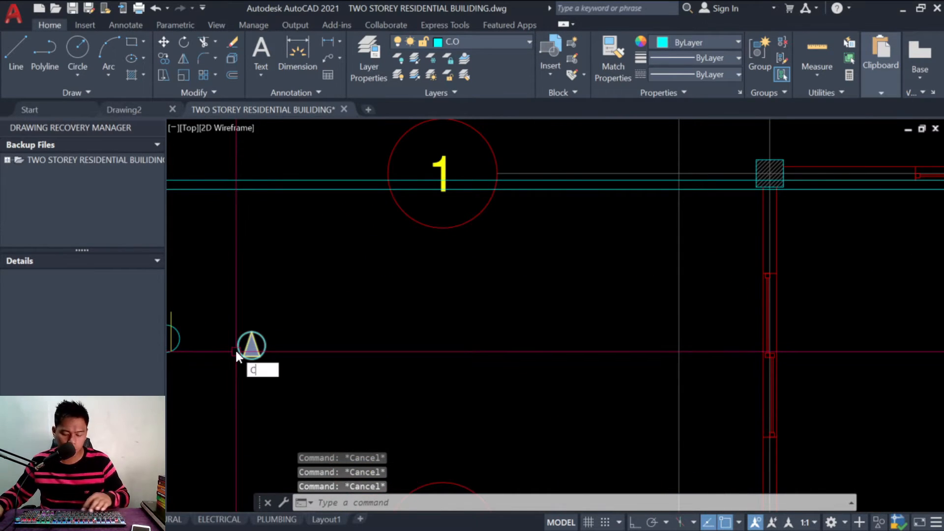
pyautogui.write('co')
pyautogui.press('space')
pyautogui.click(276, 365)
pyautogui.click(230, 348)
pyautogui.press('space')
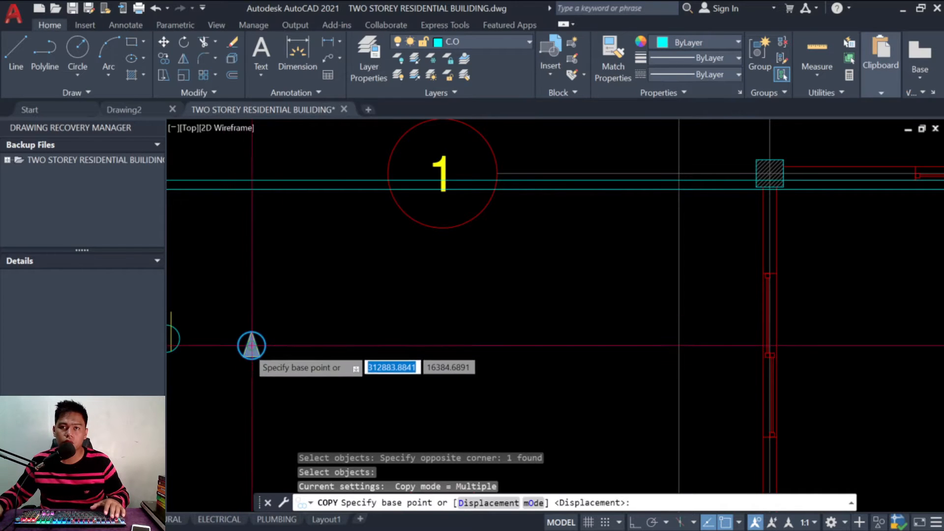
pyautogui.click(251, 345)
pyautogui.scroll(-2, 240, 354)
pyautogui.scroll(2, 639, 241)
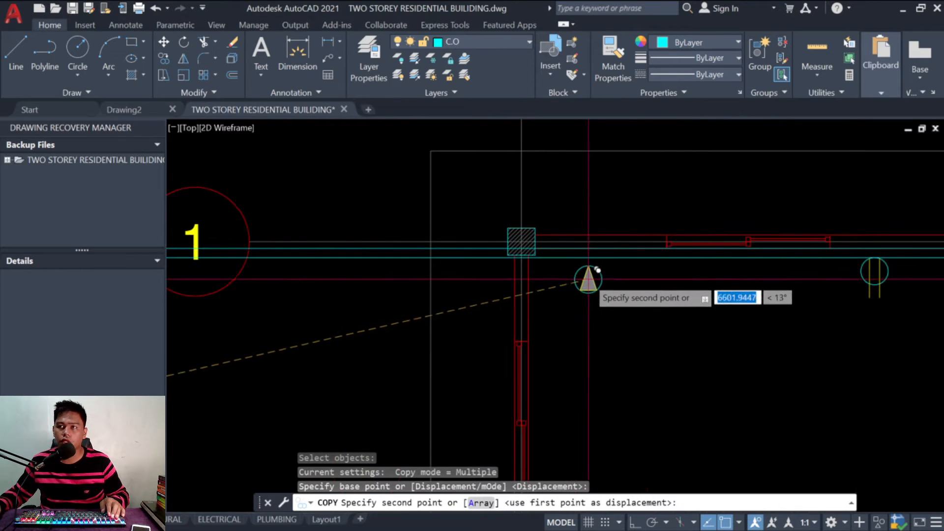
pyautogui.scroll(2, 588, 276)
pyautogui.press('BackSpace')
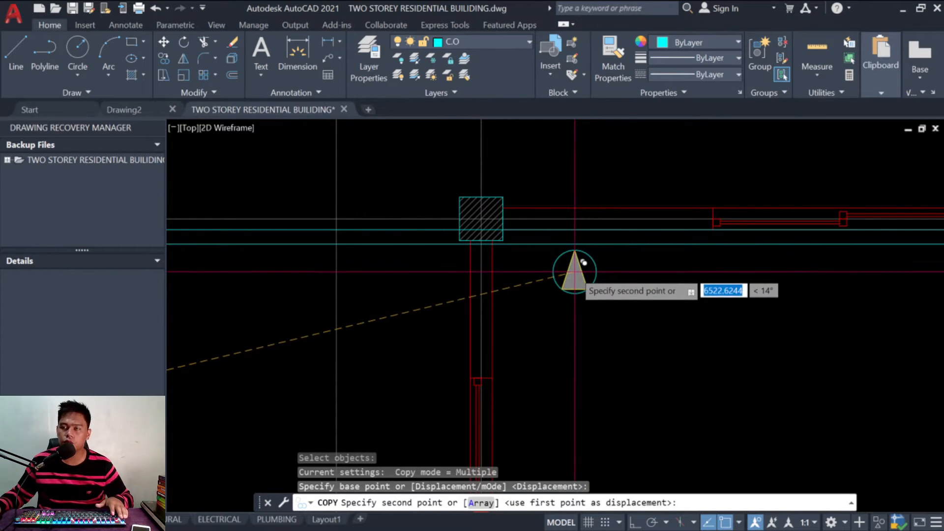
pyautogui.click(569, 276)
pyautogui.scroll(2, 570, 266)
pyautogui.press('Escape')
pyautogui.press('Escape')
pyautogui.press('Escape')
# Step: Move the copied triangle outlet symbol so the top of its circle touches the offset construction line
pyautogui.write('m')
pyautogui.press('space')
pyautogui.click(624, 275)
pyautogui.click(562, 268)
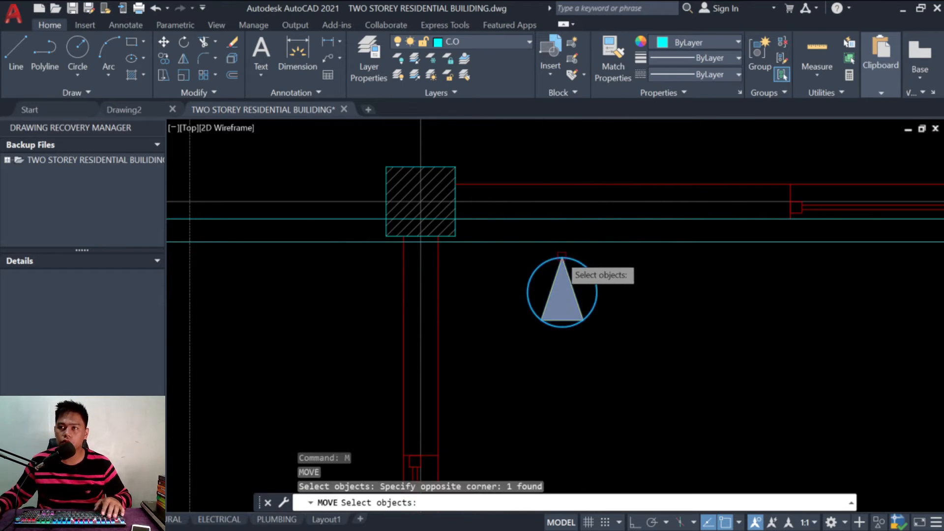
pyautogui.press('space')
pyautogui.click(562, 257)
pyautogui.click(566, 241)
pyautogui.scroll(-3, 561, 251)
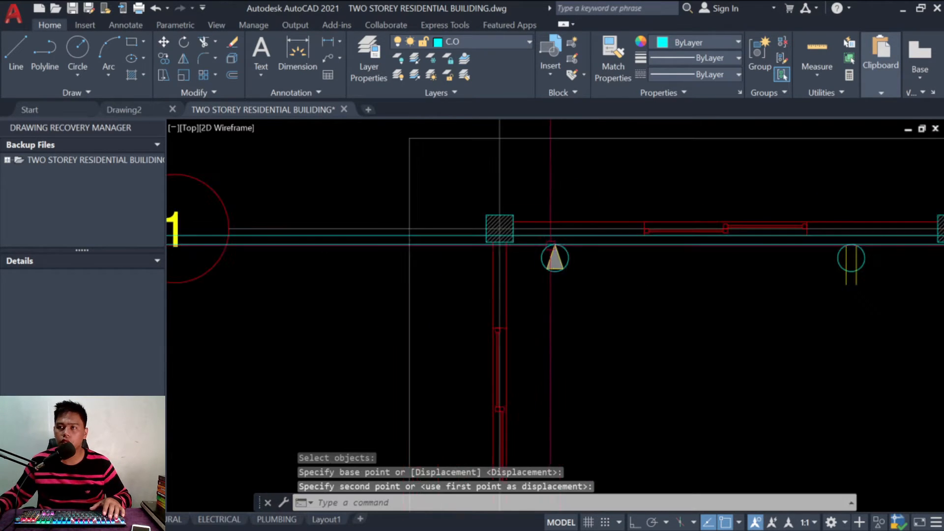
pyautogui.scroll(2, 585, 259)
pyautogui.scroll(2, 578, 282)
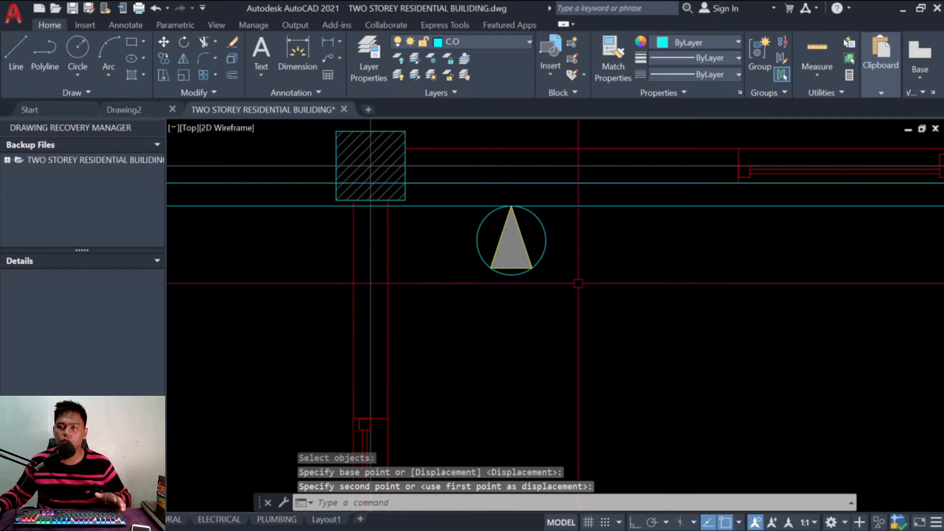
pyautogui.press('Escape')
pyautogui.press('Escape')
pyautogui.press('Escape')
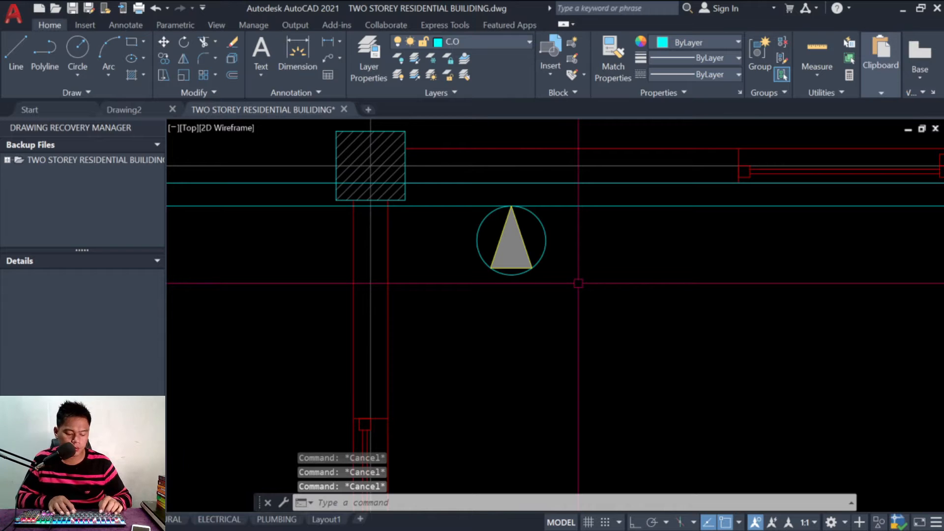
# Step: Compare the ROMANS and SWISS text styles and make SWISS, with the Swis721 BT font, the current style
pyautogui.write('ST')
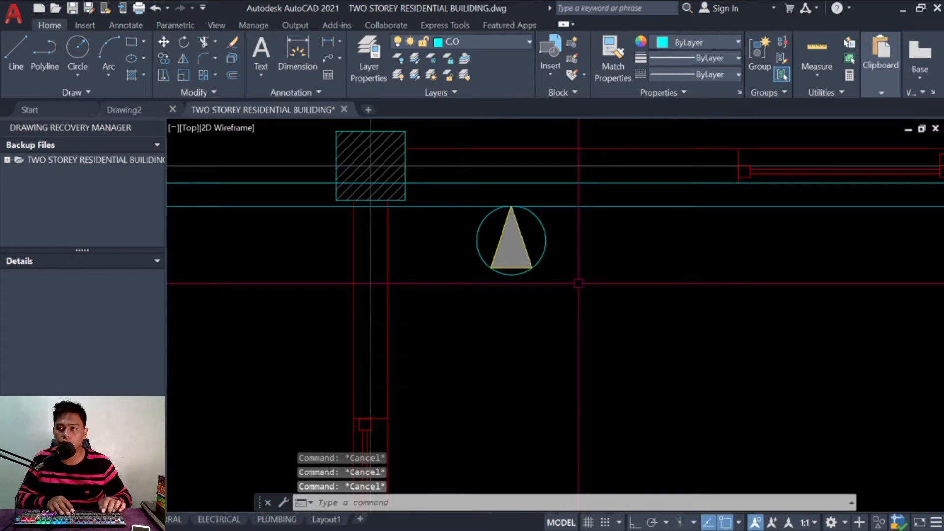
pyautogui.press('Return')
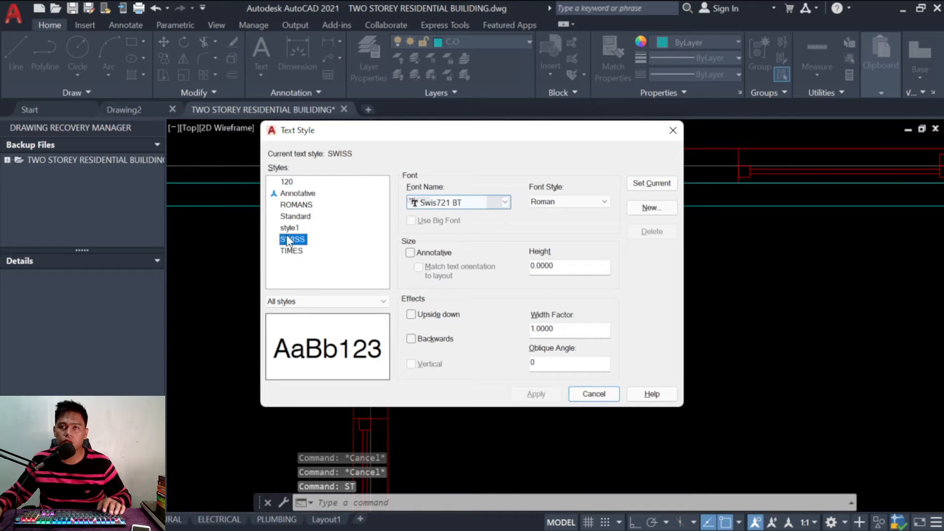
pyautogui.click(297, 204)
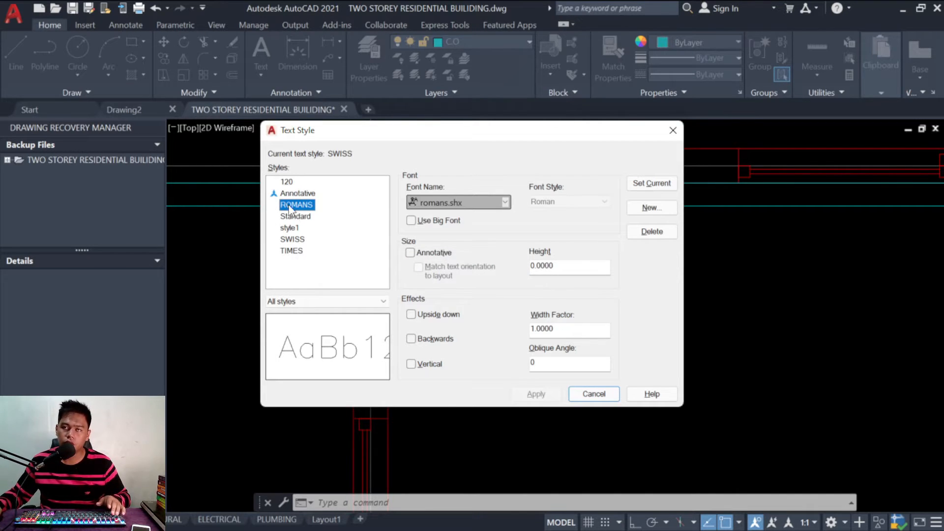
pyautogui.click(291, 240)
pyautogui.click(649, 182)
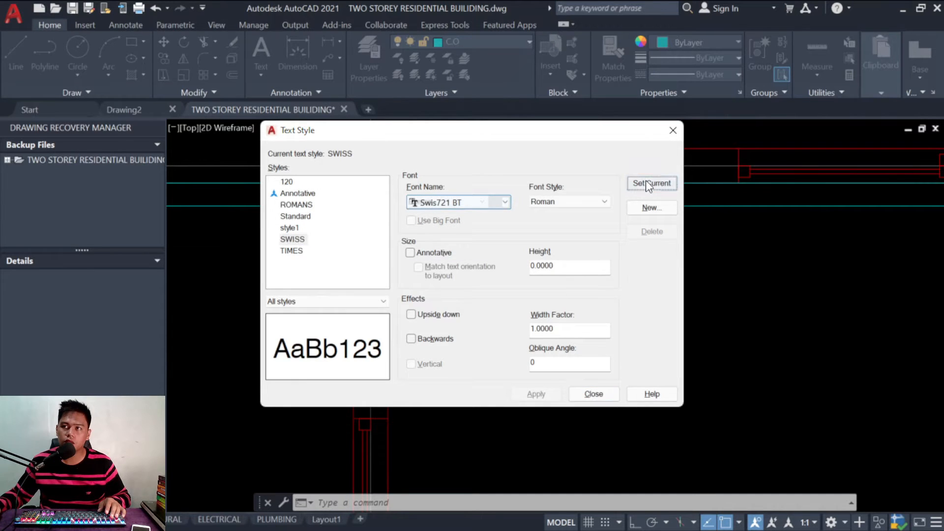
pyautogui.click(594, 394)
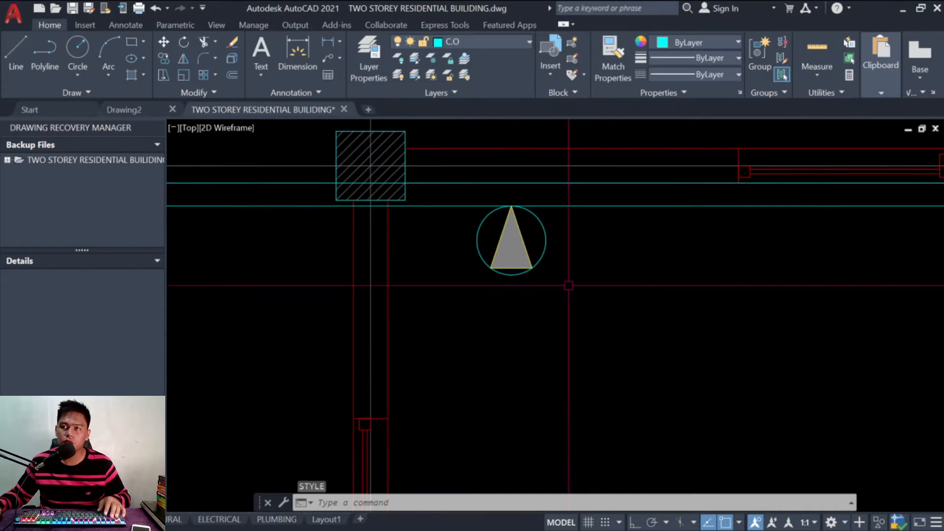
# Step: Add the single-line text ACU beside the triangle outlet symbol near grid A, with top-left justification, height 200 and rotation 0
pyautogui.press('Escape')
pyautogui.press('Escape')
pyautogui.press('Escape')
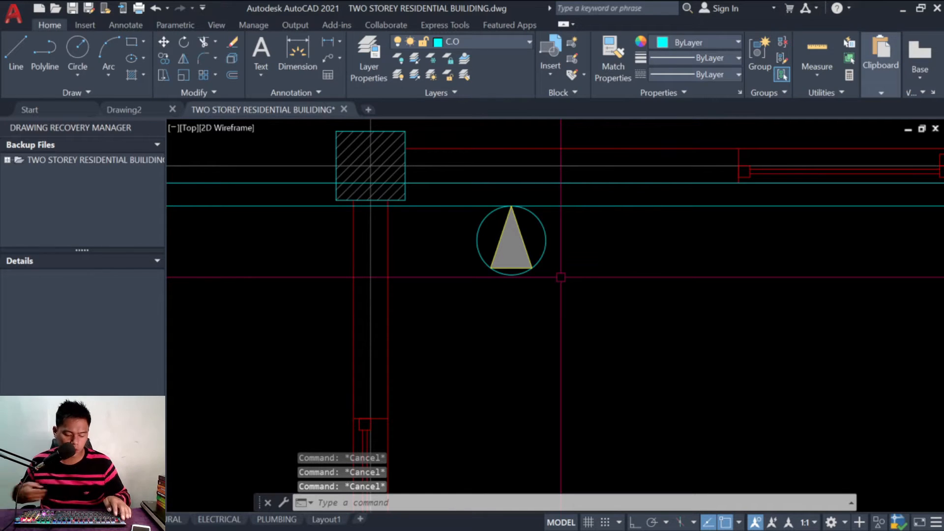
pyautogui.press('Return')
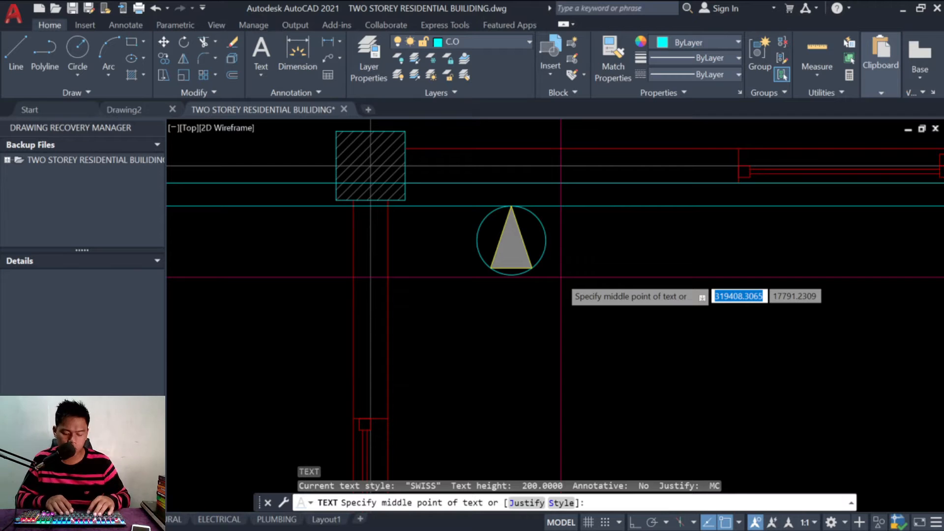
pyautogui.write('J')
pyautogui.press('Return')
pyautogui.write('TL')
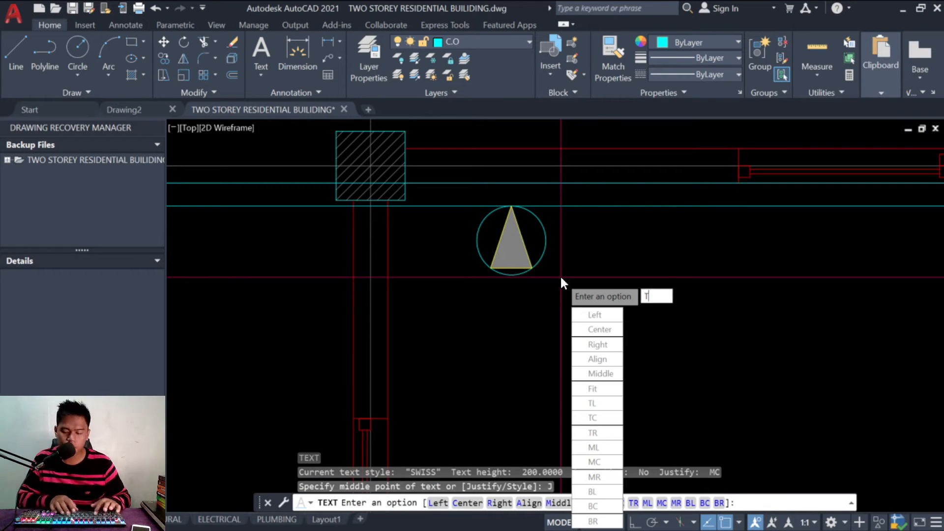
pyautogui.press('Return')
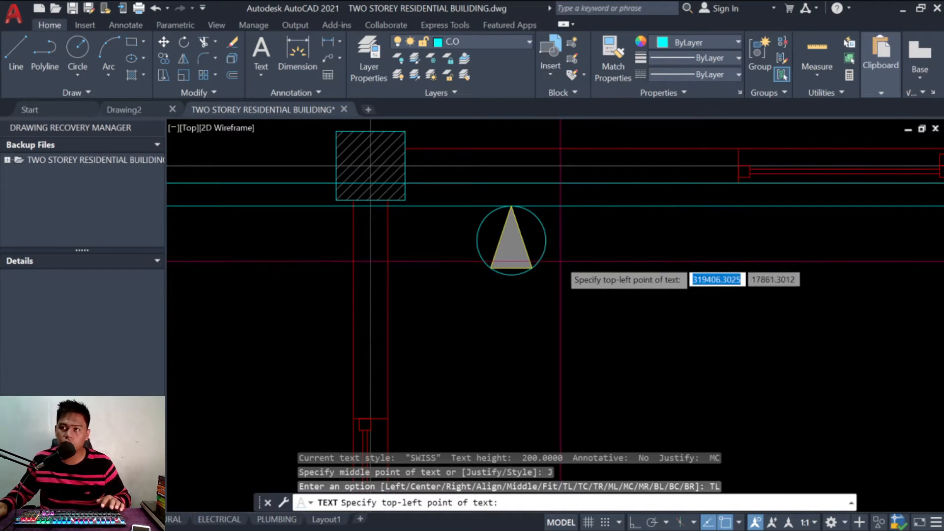
pyautogui.click(556, 265)
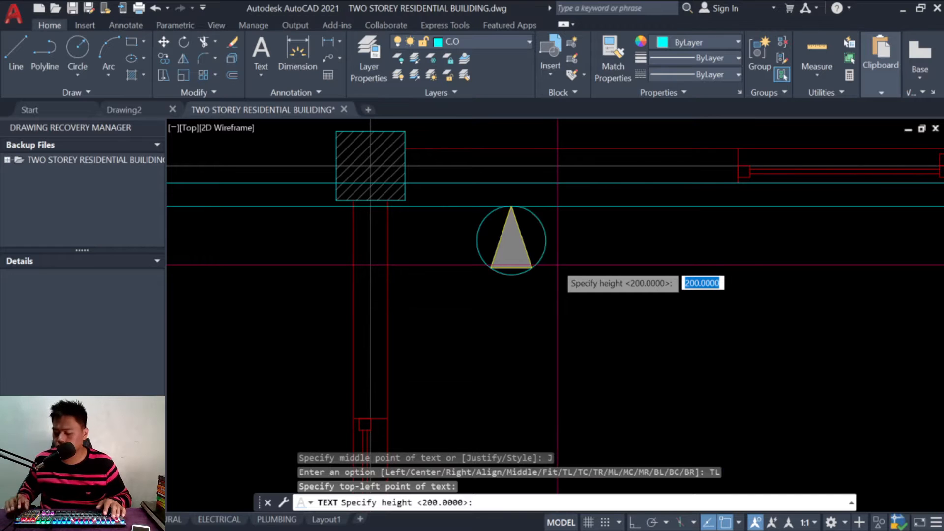
pyautogui.press('Return')
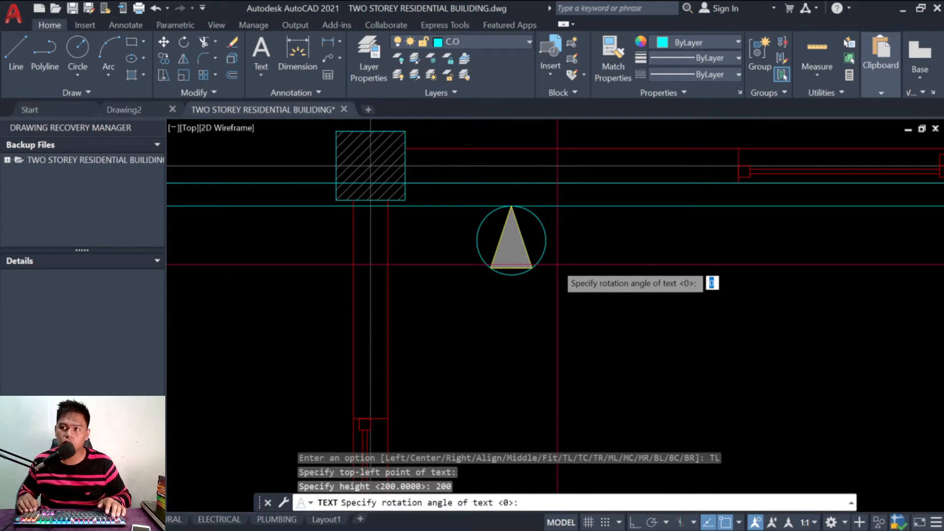
pyautogui.press('Return')
pyautogui.write('AC')
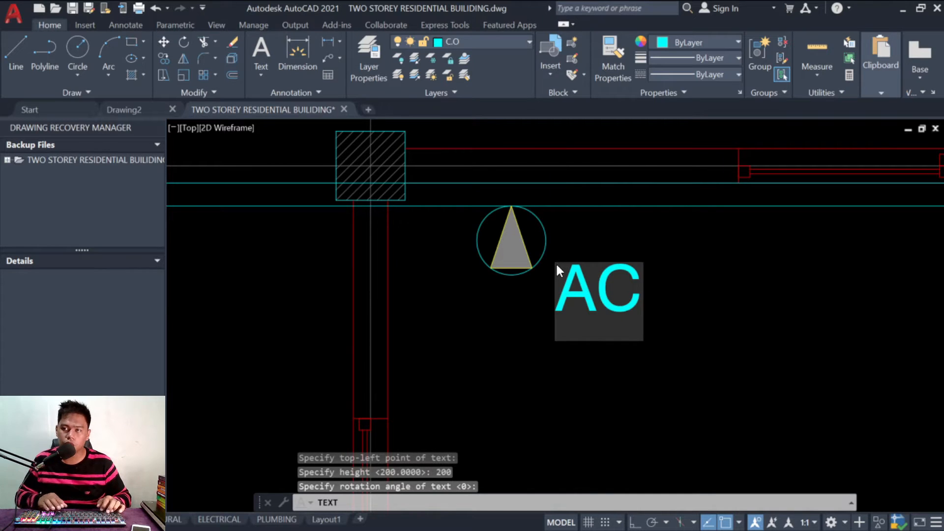
pyautogui.write('U')
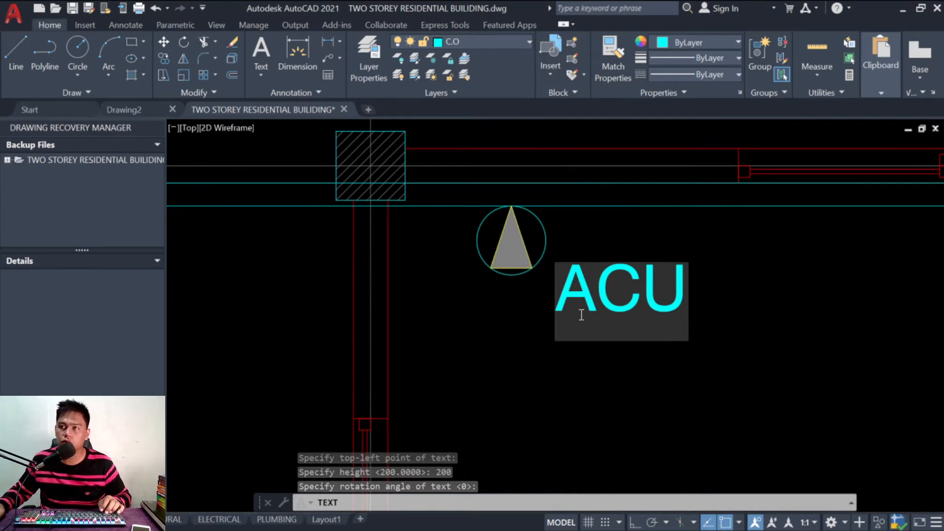
pyautogui.click(610, 414)
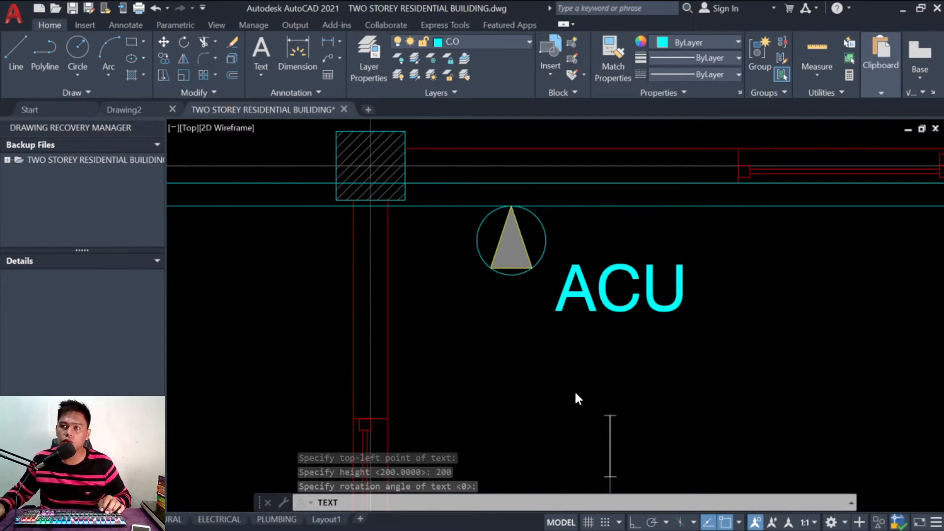
pyautogui.click(637, 347)
pyautogui.press('Escape')
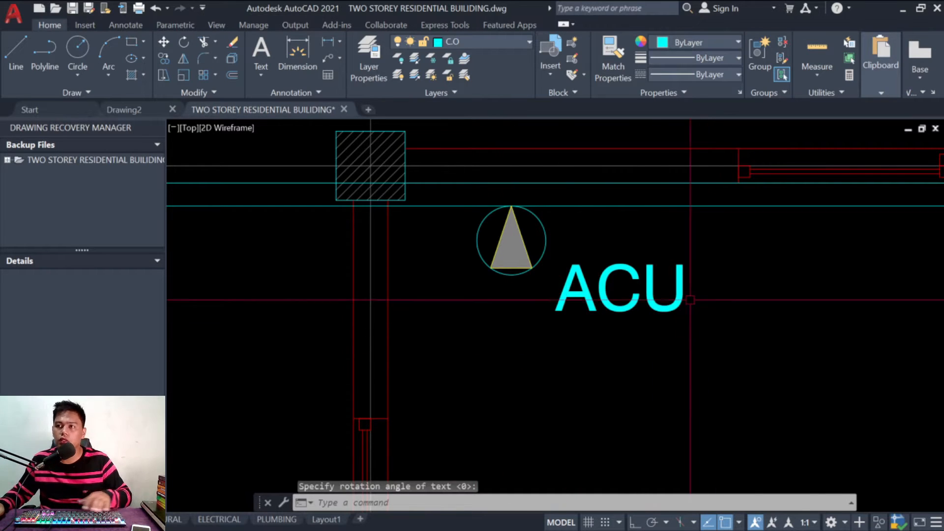
# Step: Assign the ACU label to the TEXT layer
pyautogui.click(881, 348)
pyautogui.click(635, 285)
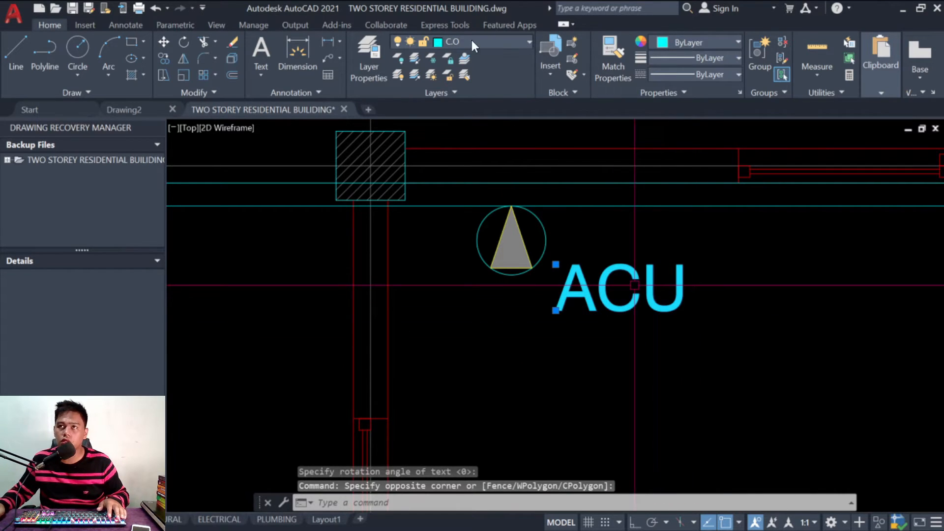
pyautogui.click(484, 42)
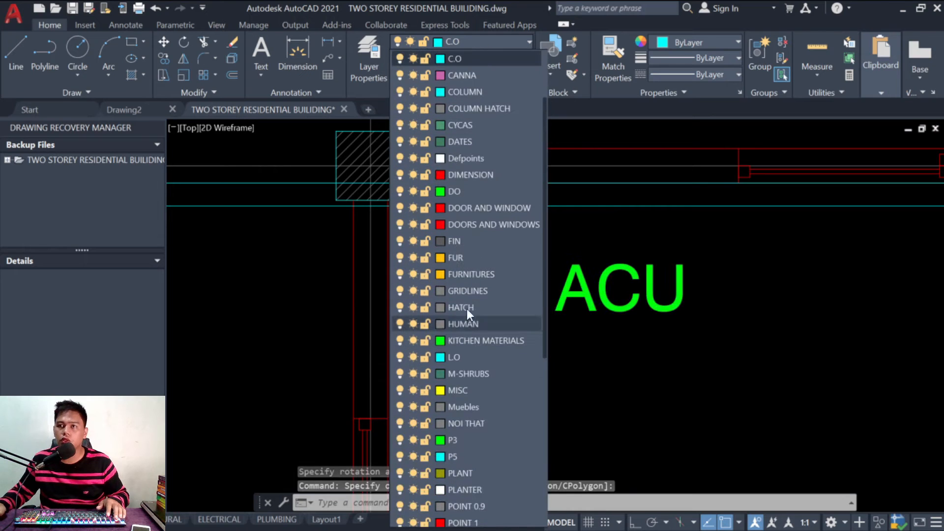
pyautogui.scroll(-6, 454, 396)
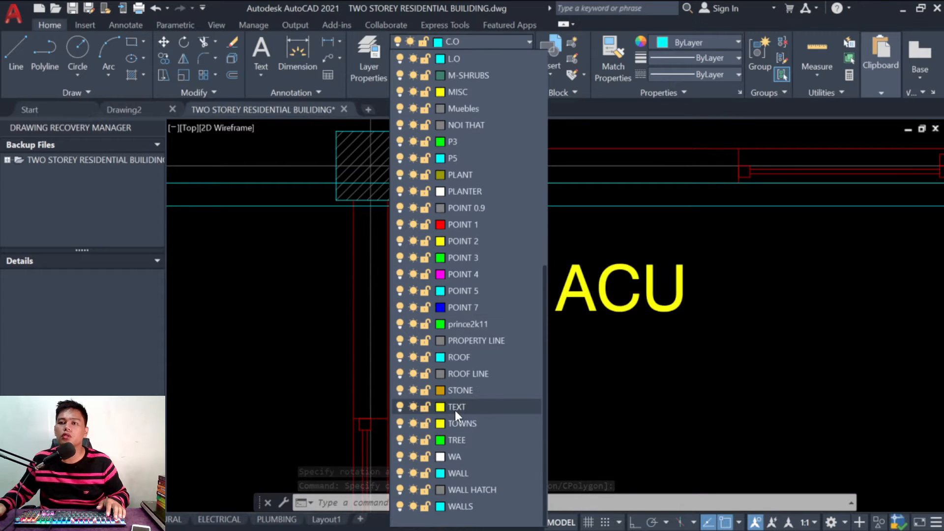
pyautogui.click(453, 409)
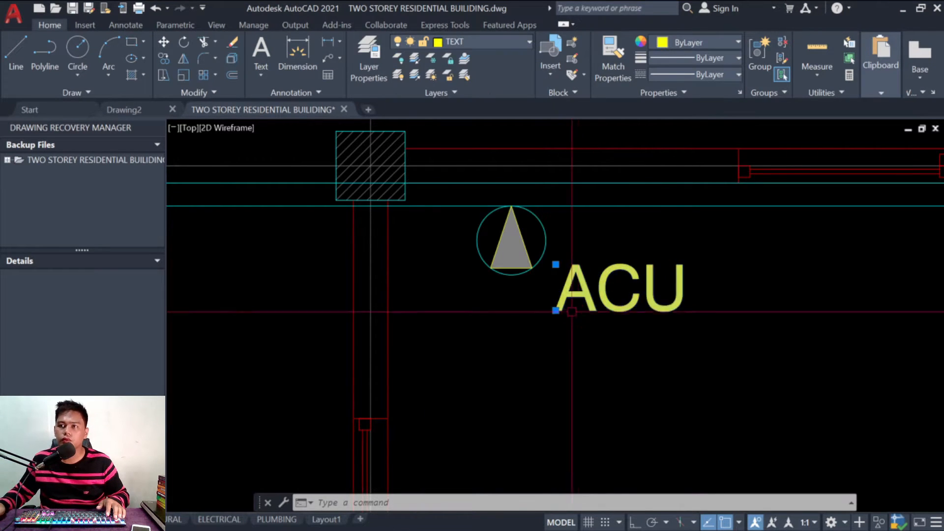
# Step: Move the ACU label closer to the triangle outlet symbol, just off the lower right of its circle
pyautogui.write('m')
pyautogui.press('Return')
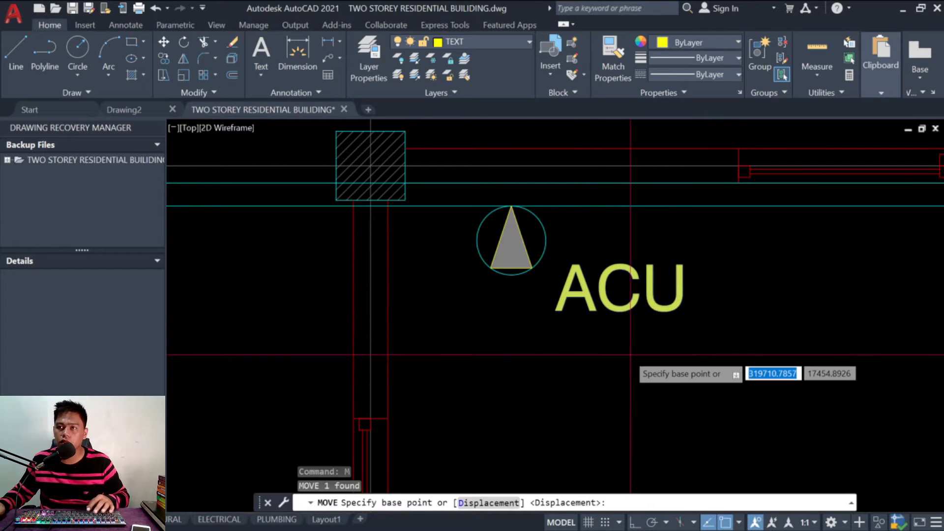
pyautogui.click(631, 354)
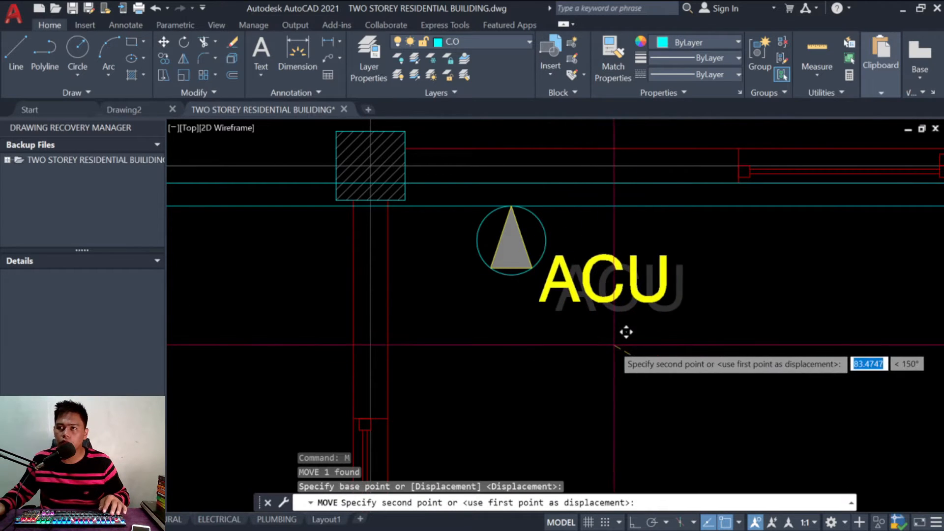
pyautogui.press('Escape')
pyautogui.press('Escape')
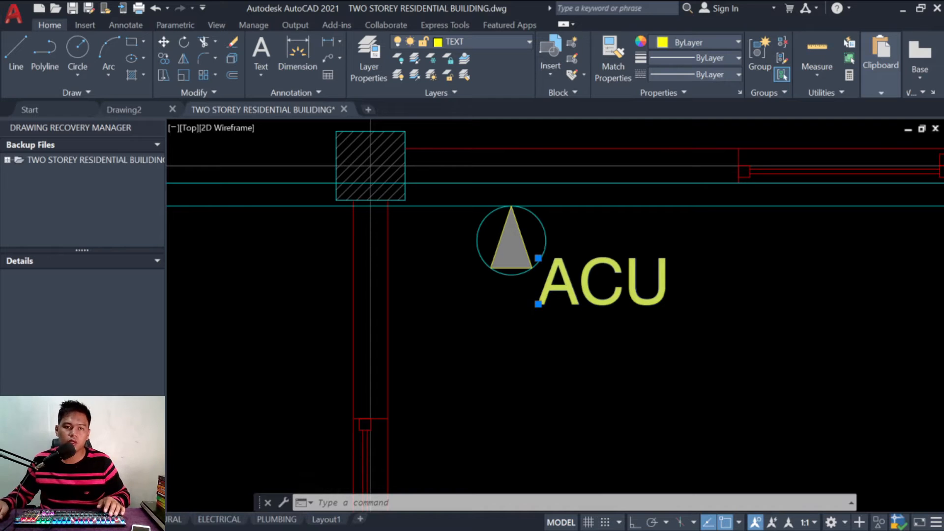
# Step: Set the ACU label's text height to 150 in its properties
pyautogui.hotkey('ctrl', '1')
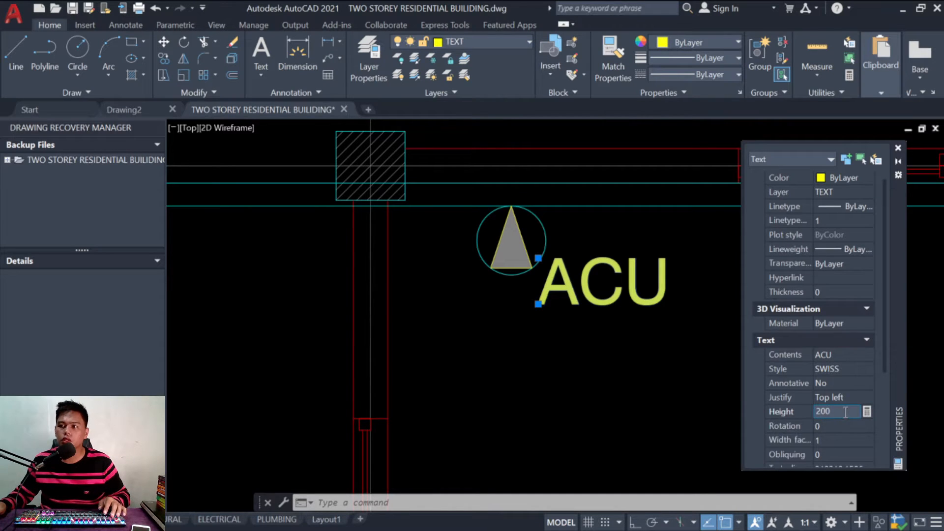
pyautogui.write('150')
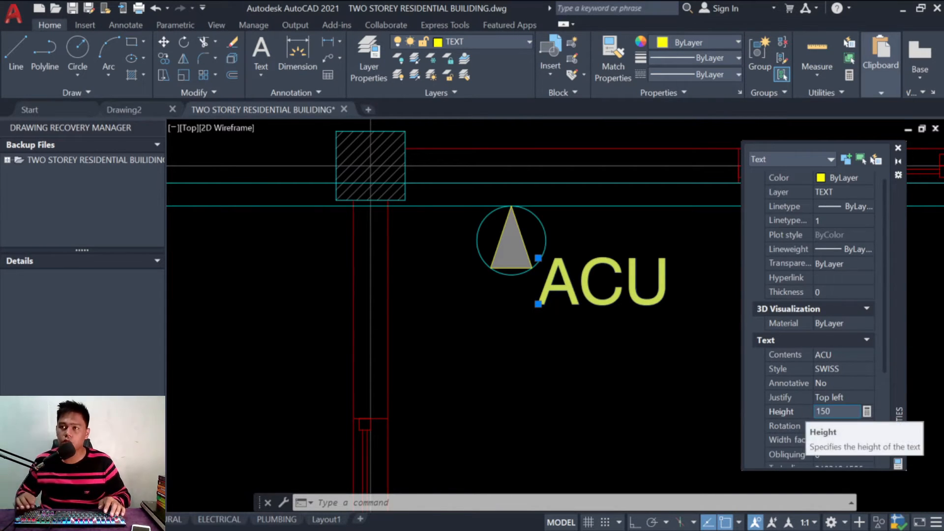
pyautogui.press('Return')
pyautogui.click(837, 426)
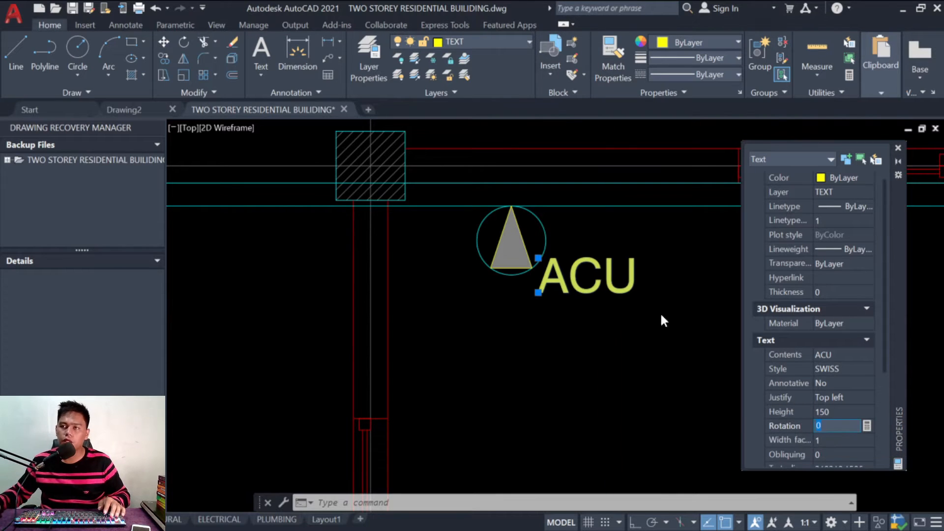
pyautogui.click(898, 148)
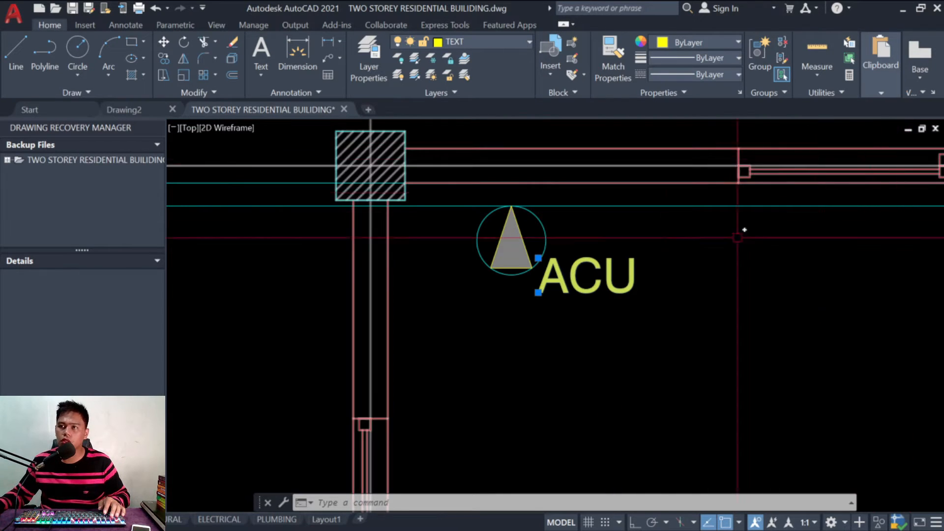
# Step: Examine the labelled ACU outlet and the remaining rooms of the floor plan between grids A and D
pyautogui.scroll(-4, 602, 223)
pyautogui.scroll(2, 593, 261)
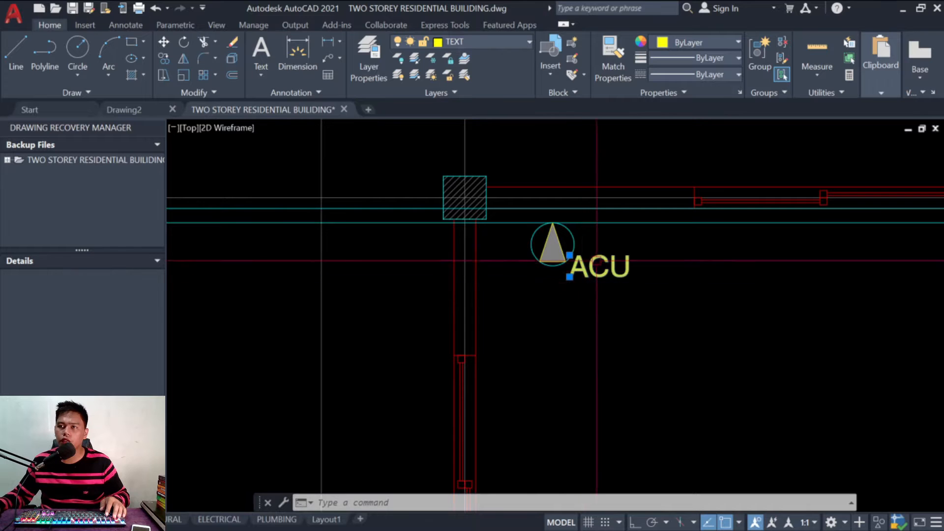
pyautogui.scroll(-4, 567, 281)
pyautogui.scroll(-2, 556, 210)
pyautogui.scroll(1, 635, 262)
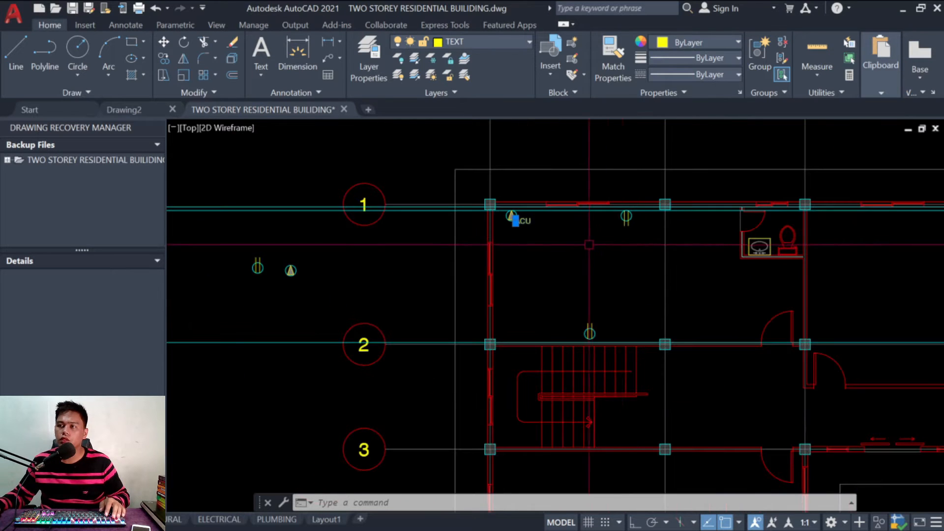
pyautogui.scroll(1, 809, 201)
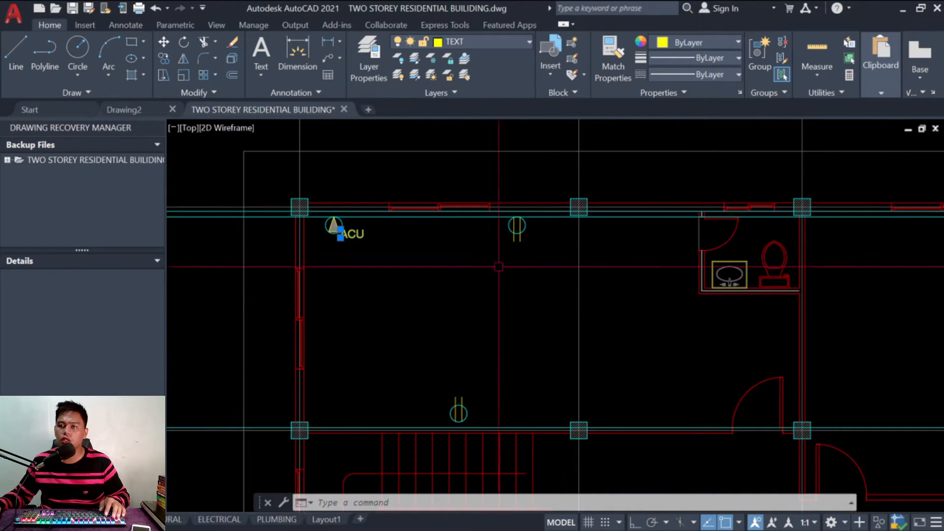
pyautogui.scroll(2, 315, 224)
pyautogui.scroll(-5, 367, 230)
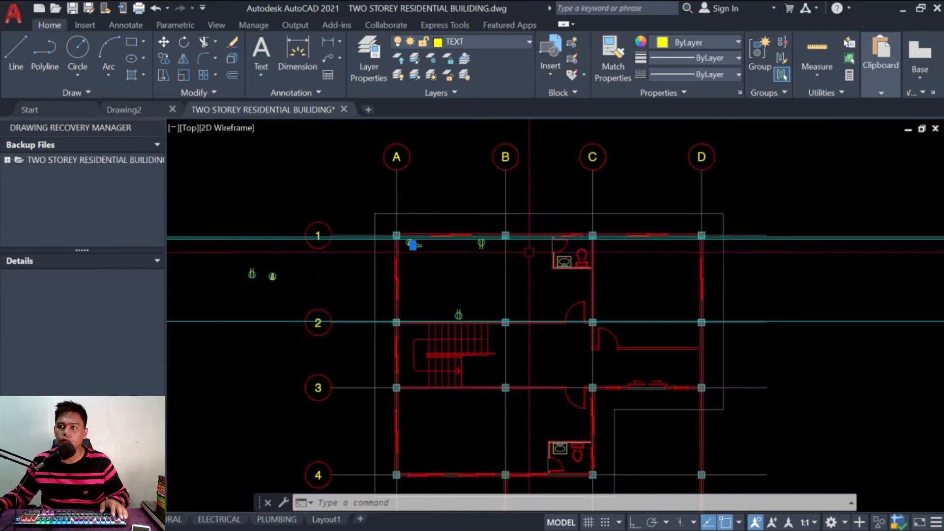
pyautogui.scroll(4, 632, 271)
pyautogui.scroll(-5, 290, 231)
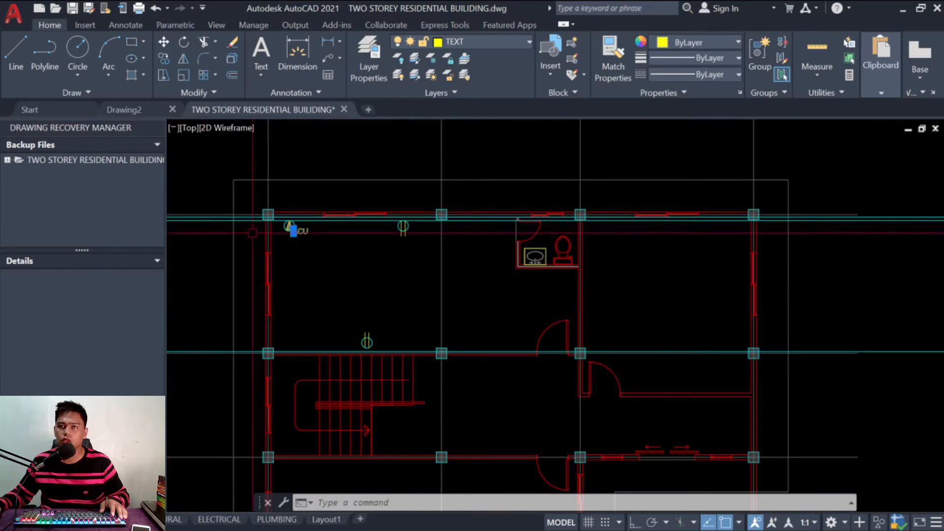
# Step: Copy the triangle outlet symbol with its ACU label by the circle's centre to below the grid 1 wall, beside the grid C column
pyautogui.scroll(4, 282, 240)
pyautogui.press('Escape')
pyautogui.press('Escape')
pyautogui.press('Escape')
pyautogui.write('co')
pyautogui.press('Return')
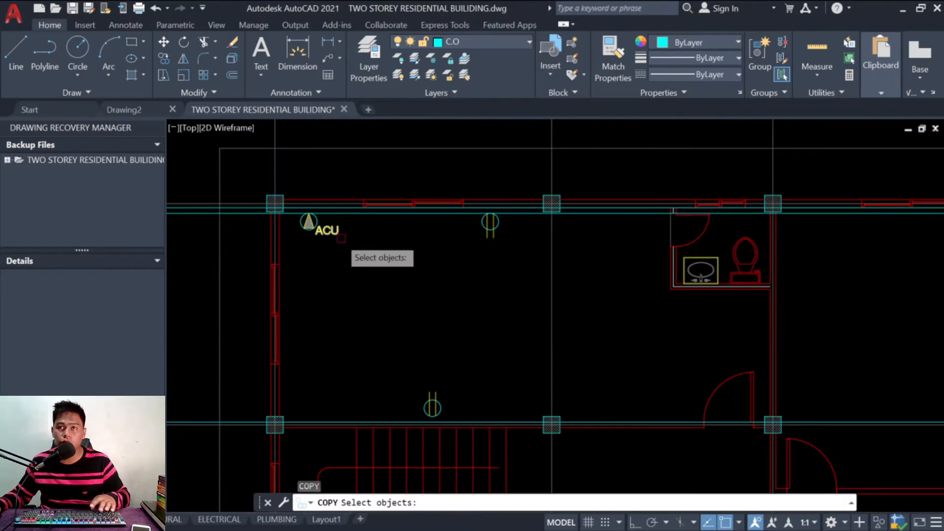
pyautogui.click(341, 241)
pyautogui.click(305, 220)
pyautogui.press('space')
pyautogui.click(309, 222)
pyautogui.click(476, 272)
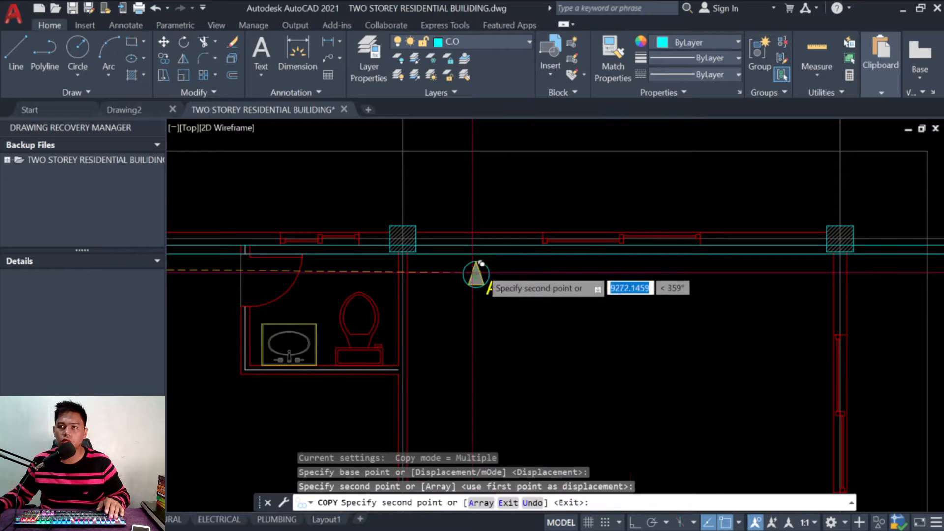
pyautogui.scroll(-4, 630, 251)
pyautogui.press('Escape')
pyautogui.press('Escape')
pyautogui.scroll(2, 211, 246)
pyautogui.press('Escape')
pyautogui.press('Escape')
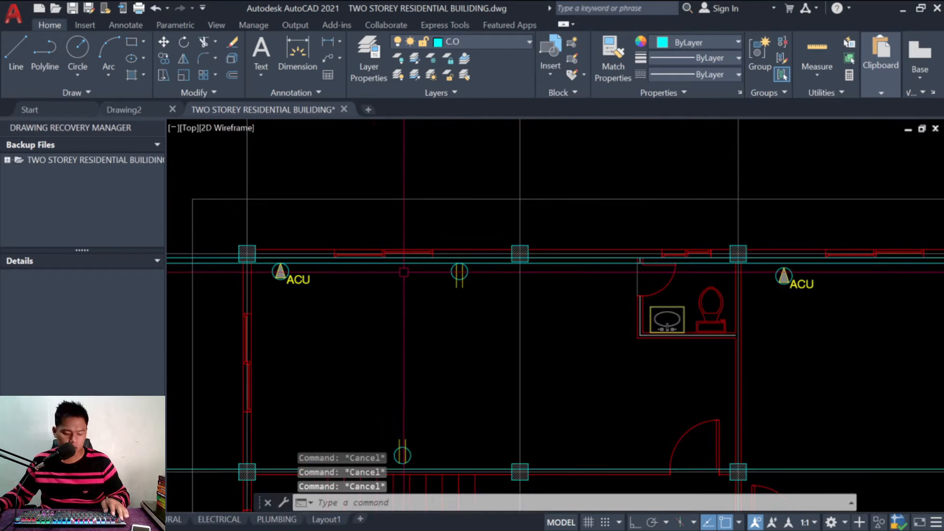
# Step: Copy the two-line outlet symbol at the grid 1 wall by its circle's centre to the room's side of the grid D wall
pyautogui.write('co')
pyautogui.press('Return')
pyautogui.click(465, 265)
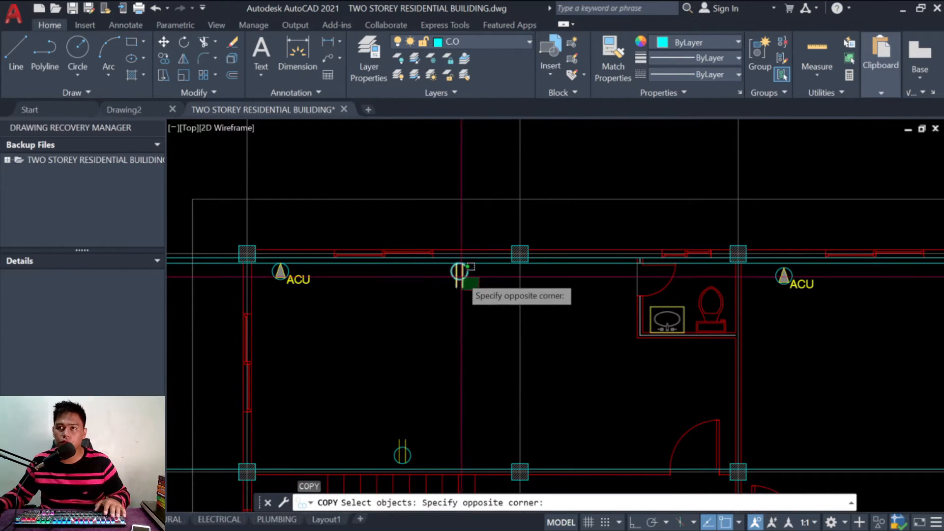
pyautogui.click(455, 284)
pyautogui.press('Return')
pyautogui.click(460, 272)
pyautogui.scroll(-2, 472, 280)
pyautogui.scroll(4, 597, 283)
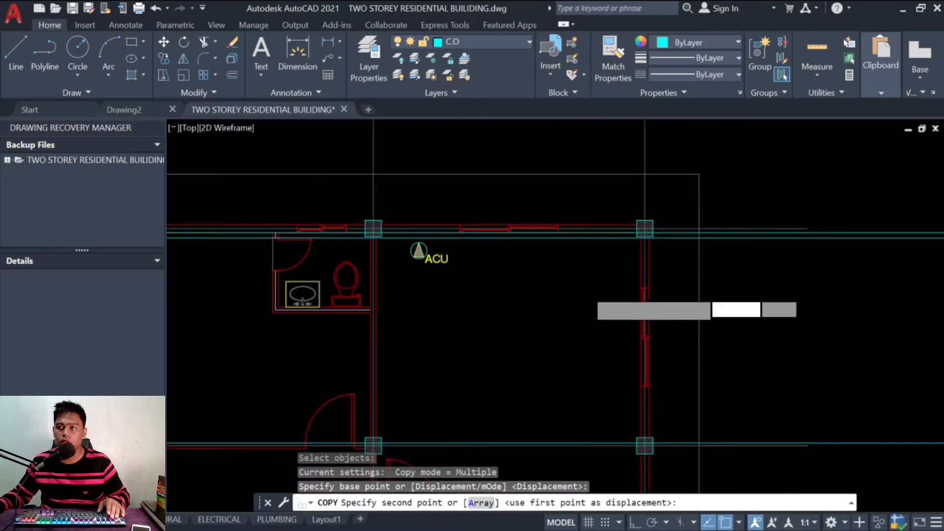
pyautogui.click(629, 271)
pyautogui.scroll(2, 639, 261)
pyautogui.press('Escape')
pyautogui.press('Escape')
pyautogui.press('Escape')
pyautogui.press('Escape')
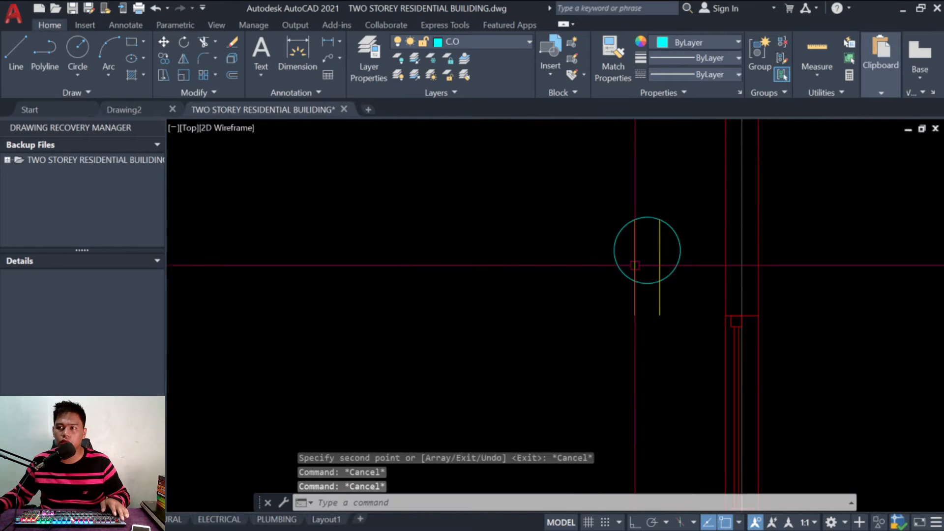
# Step: Rotate the two-line outlet symbol beside the grid D wall by 90 degrees about its circle's centre
pyautogui.write('ro')
pyautogui.press('Return')
pyautogui.click(678, 234)
pyautogui.click(617, 249)
pyautogui.press('Return')
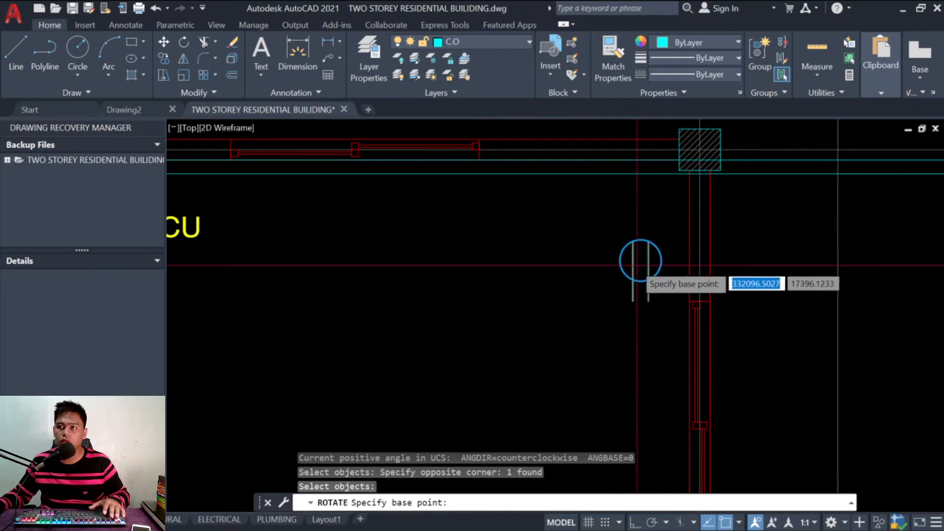
pyautogui.click(641, 261)
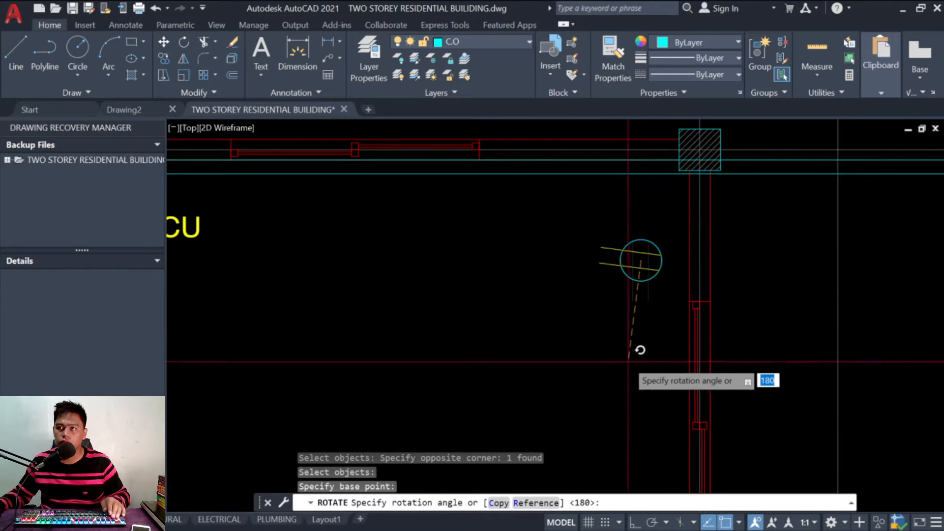
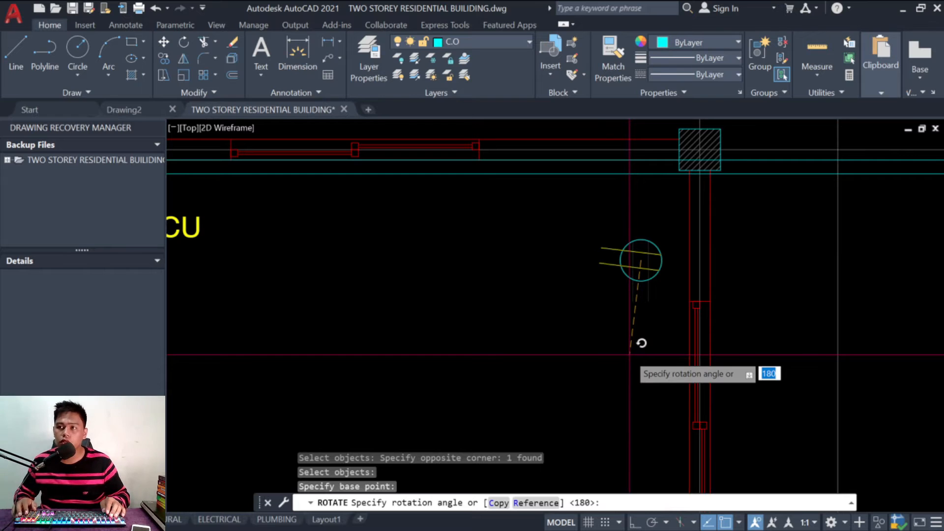
pyautogui.write('90')
pyautogui.press('Return')
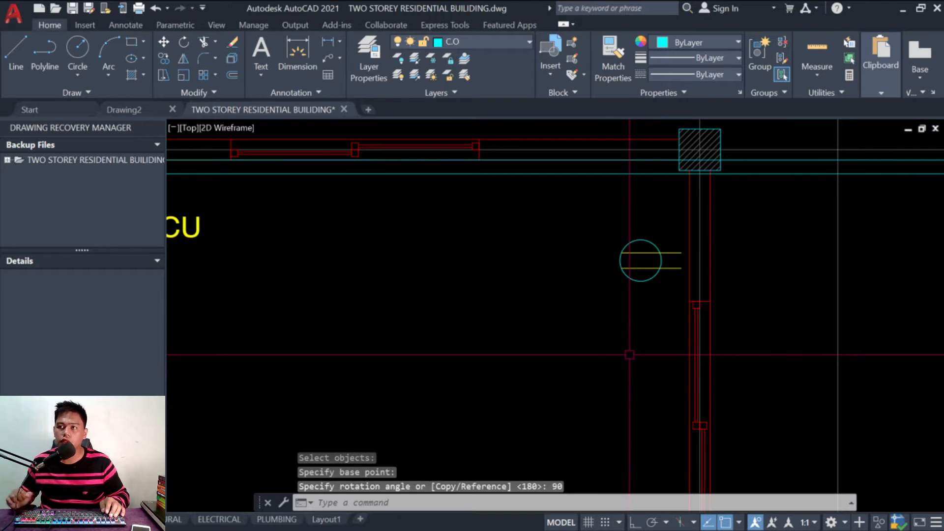
pyautogui.press('Escape')
pyautogui.press('Escape')
pyautogui.press('Escape')
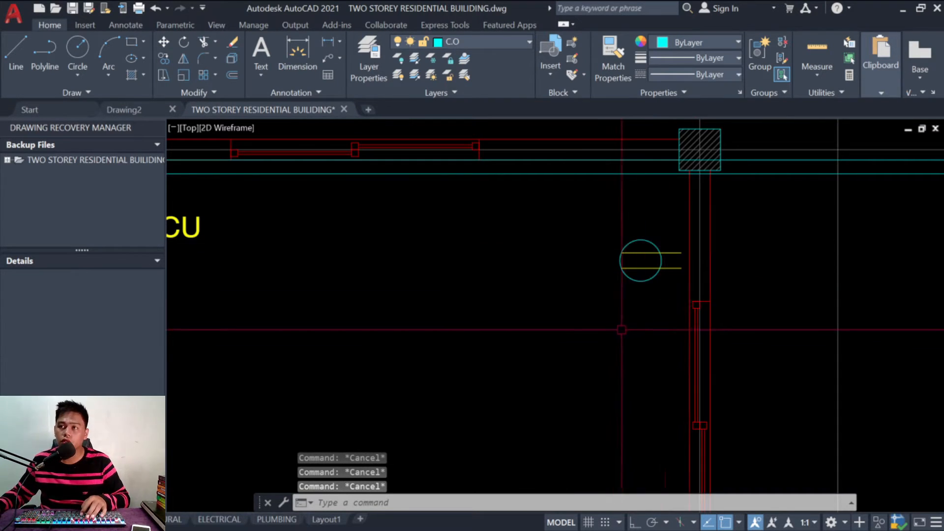
# Step: Mirror the outlet symbol across a vertical line through its circle's centre, erasing the source, so its lines point away from the grid D wall
pyautogui.write('MI')
pyautogui.press('Return')
pyautogui.click(654, 275)
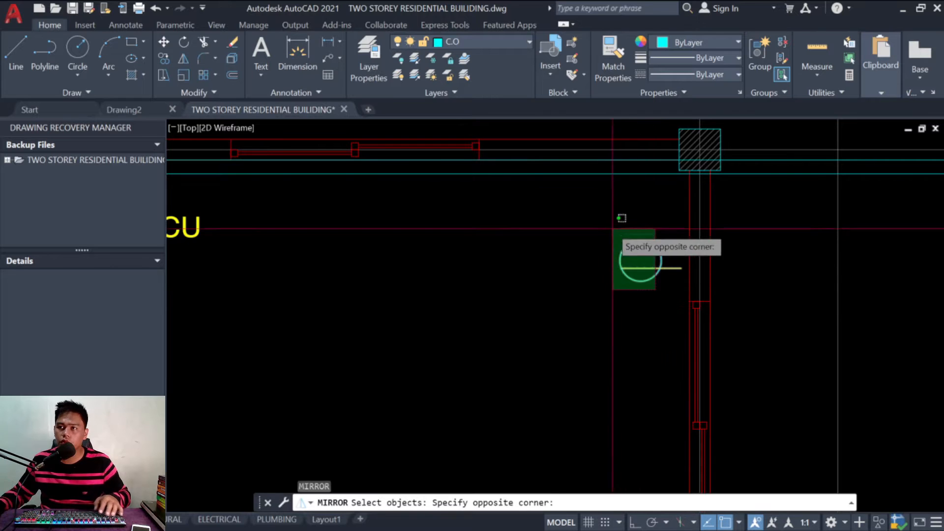
pyautogui.click(627, 224)
pyautogui.press('Return')
pyautogui.click(641, 240)
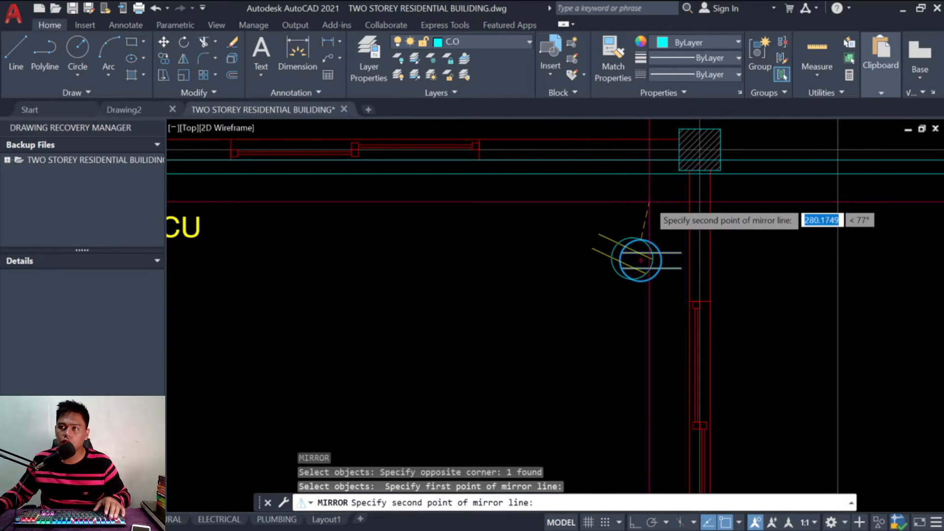
pyautogui.press('F8')
pyautogui.click(645, 190)
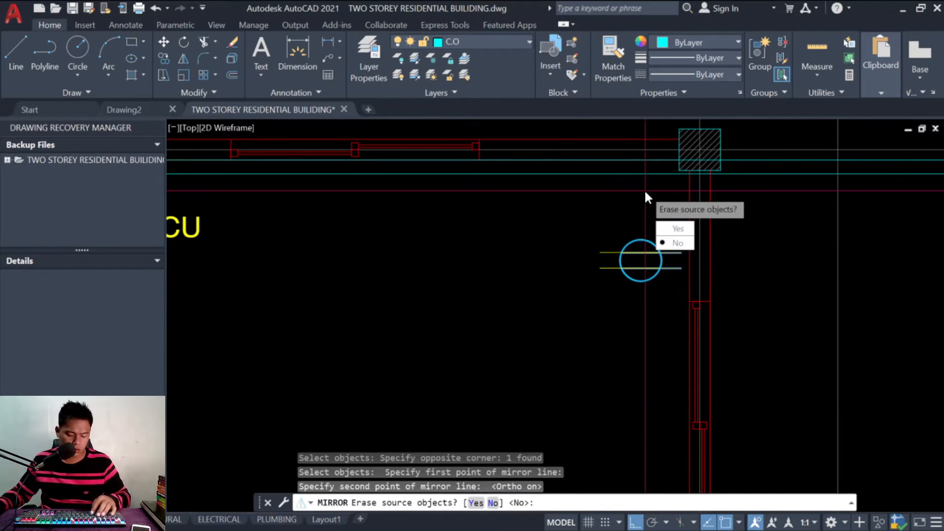
pyautogui.write('Y')
pyautogui.press('Return')
pyautogui.scroll(-4, 652, 283)
pyautogui.scroll(4, 658, 256)
pyautogui.press('Escape')
pyautogui.press('Escape')
pyautogui.press('Escape')
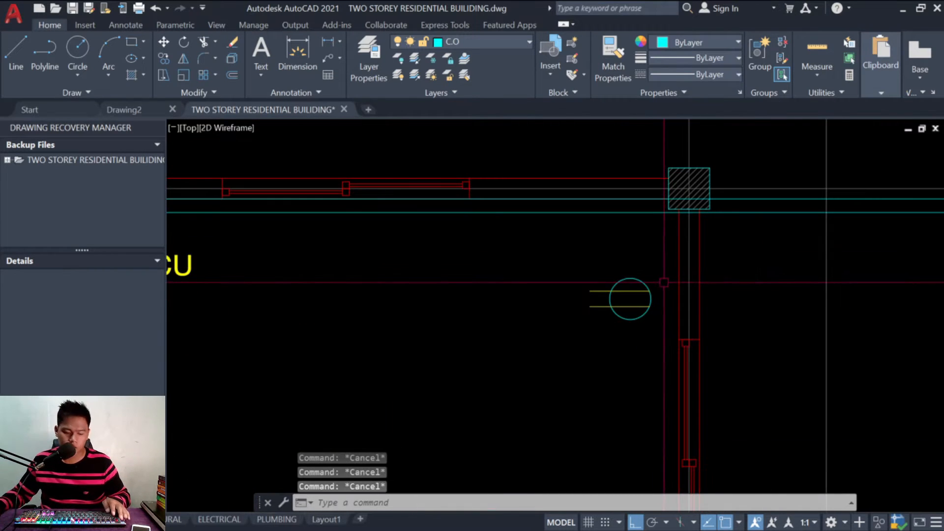
pyautogui.write('XL')
pyautogui.press('Return')
pyautogui.press('Escape')
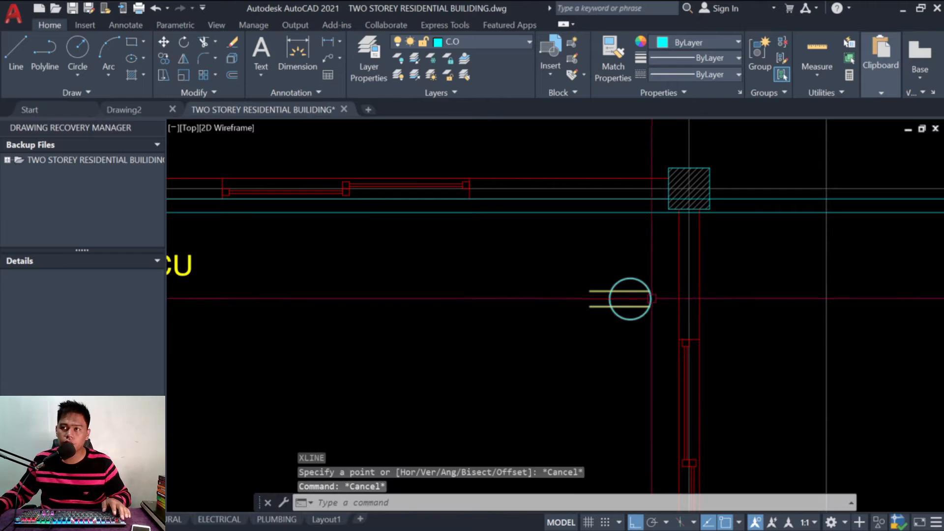
# Step: Draw a vertical construction line along the room-side face of the grid D wall
pyautogui.write('L')
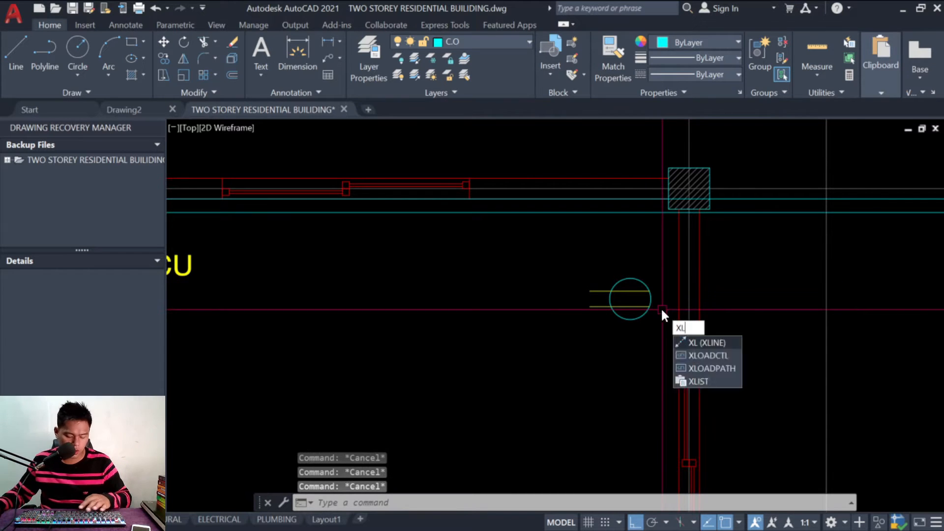
pyautogui.press('Return')
pyautogui.write('V')
pyautogui.press('Return')
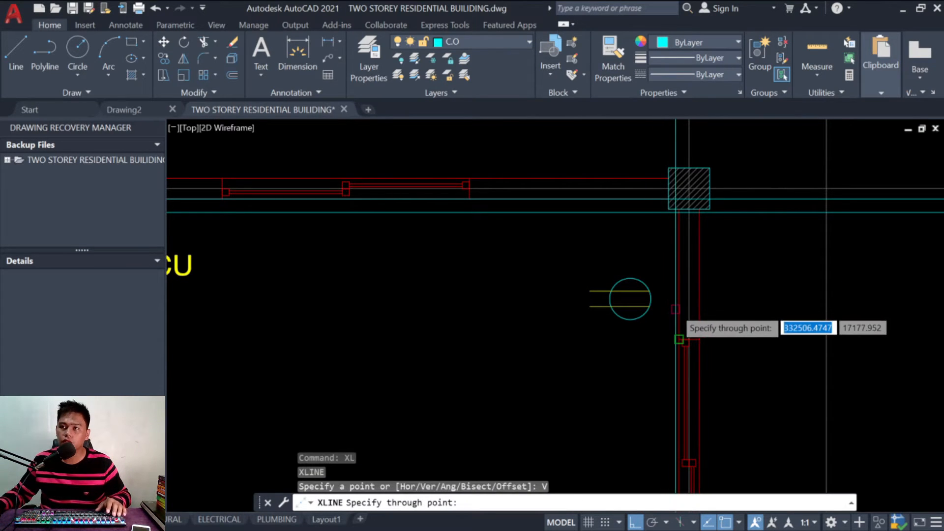
pyautogui.click(679, 302)
pyautogui.press('Escape')
pyautogui.press('Escape')
pyautogui.press('Escape')
# Step: Offset the vertical construction line 100 from the grid D wall face towards the outlet symbol
pyautogui.press('Return')
pyautogui.write('100')
pyautogui.press('Return')
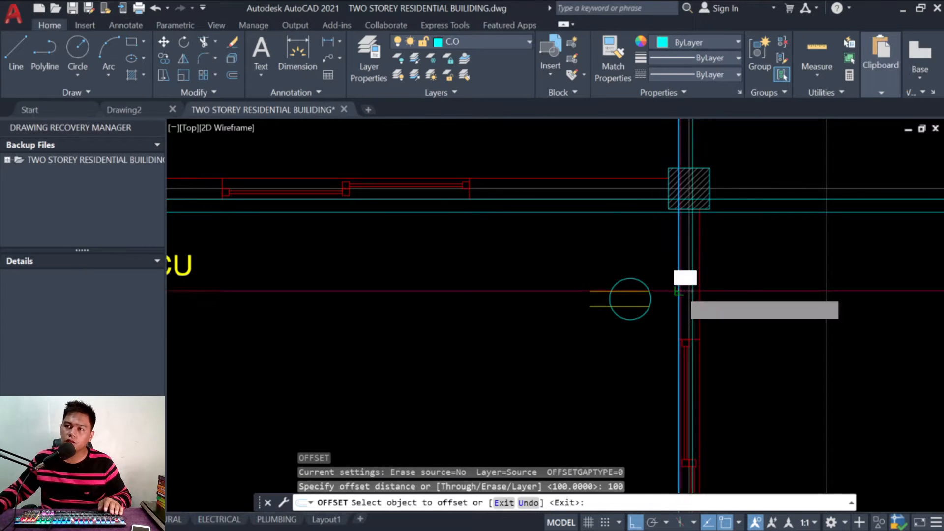
pyautogui.click(679, 291)
pyautogui.click(595, 255)
pyautogui.scroll(2, 664, 276)
pyautogui.press('Escape')
pyautogui.press('Escape')
pyautogui.press('Escape')
pyautogui.press('Escape')
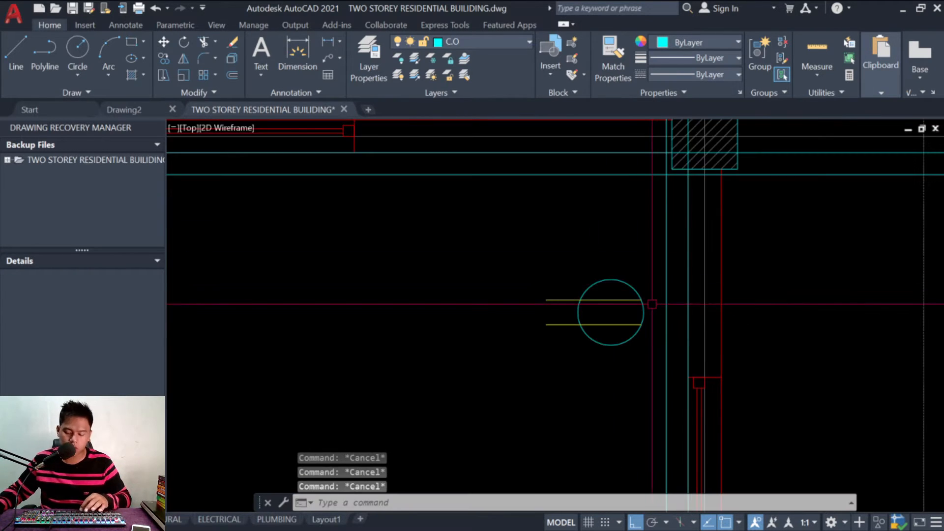
# Step: Move the outlet symbol by its circle's wall-side quadrant onto the offset construction line at the grid D wall
pyautogui.write('m')
pyautogui.press('Return')
pyautogui.click(646, 339)
pyautogui.click(589, 263)
pyautogui.press('Return')
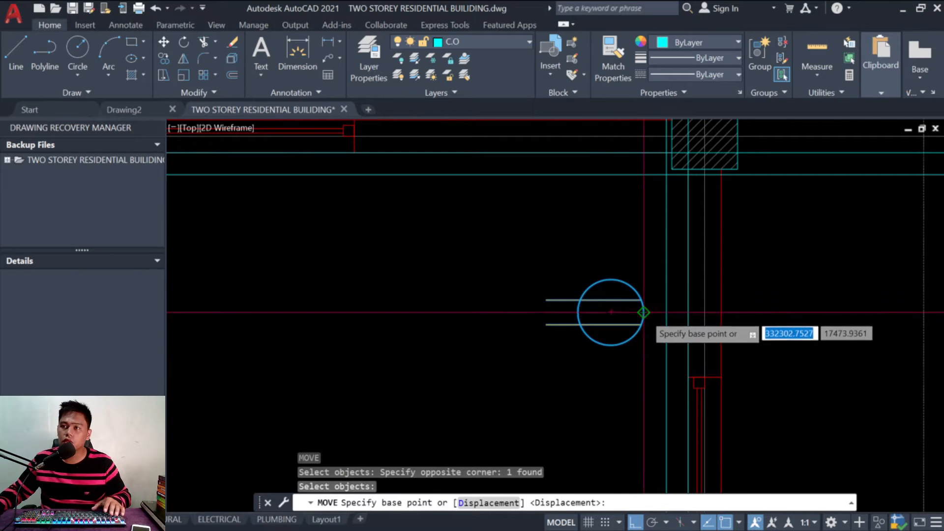
pyautogui.click(644, 312)
pyautogui.press('Escape')
pyautogui.press('Escape')
pyautogui.press('Escape')
pyautogui.scroll(2, 612, 254)
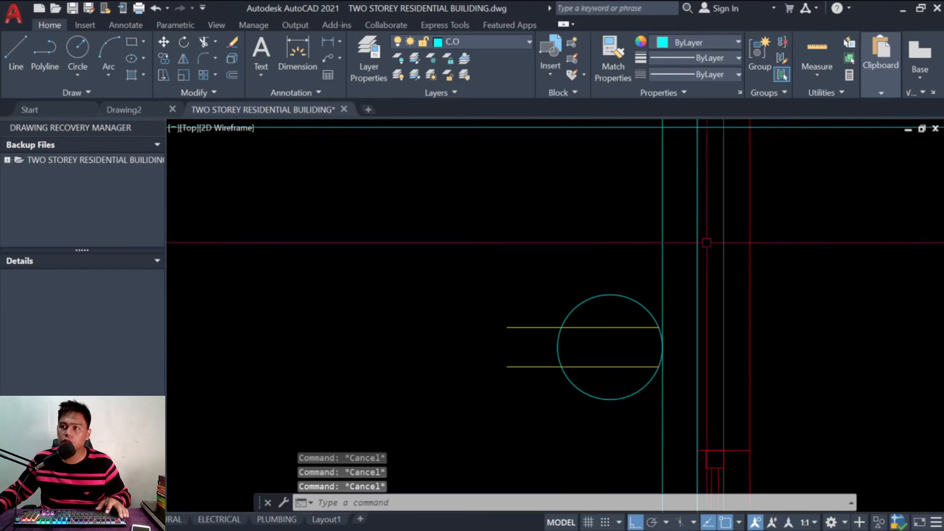
# Step: Erase both vertical construction lines beside the grid D wall
pyautogui.write('e')
pyautogui.press('Return')
pyautogui.click(667, 233)
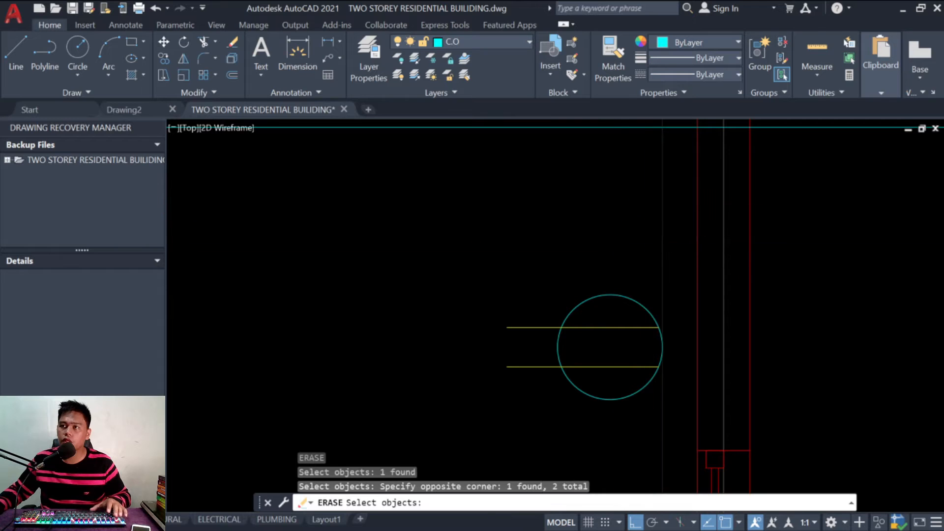
pyautogui.press('Escape')
pyautogui.press('Escape')
# Step: Copy the grid D wall outlet symbol to just above the same room's lower wall, beside the door swing
pyautogui.scroll(-3, 605, 277)
pyautogui.scroll(-4, 604, 299)
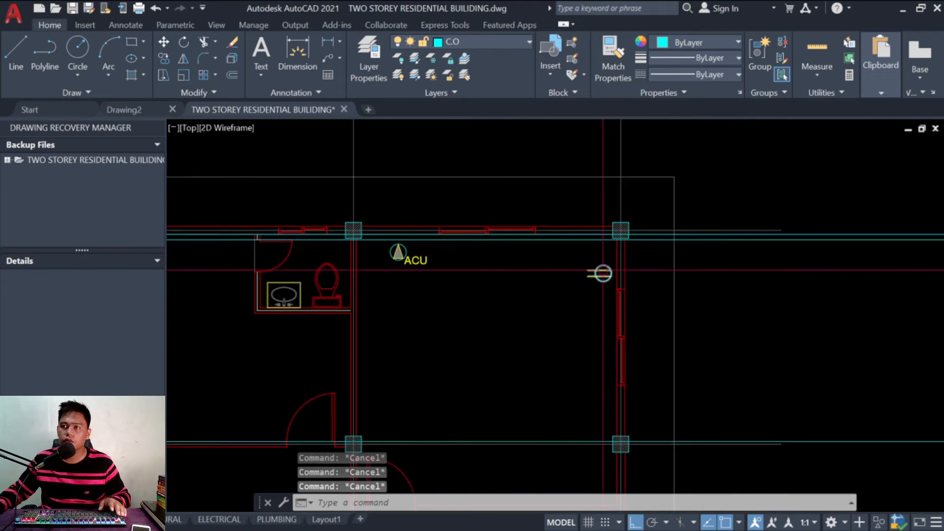
pyautogui.scroll(2, 585, 270)
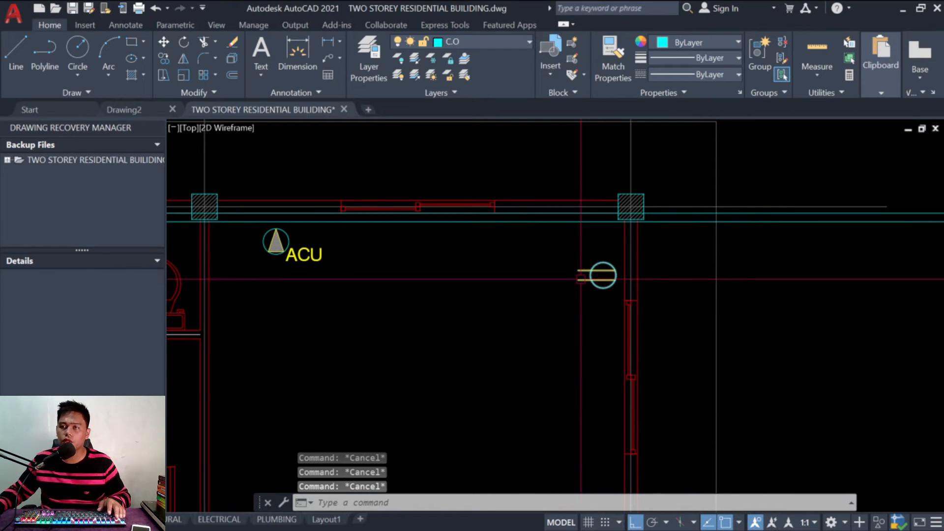
pyautogui.write('co')
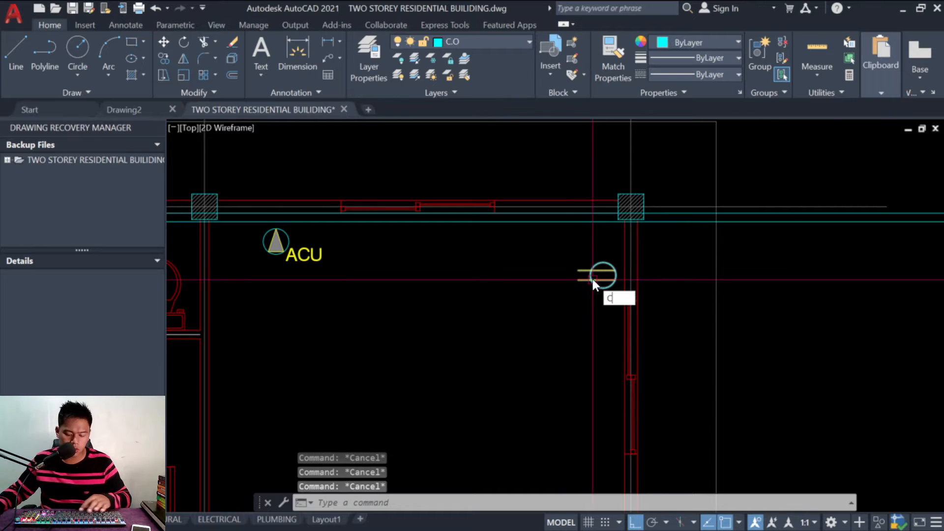
pyautogui.press('Return')
pyautogui.click(596, 285)
pyautogui.press('Return')
pyautogui.click(607, 280)
pyautogui.scroll(-6, 614, 212)
pyautogui.scroll(4, 550, 297)
pyautogui.scroll(2, 582, 355)
pyautogui.press('F8')
pyautogui.click(544, 310)
pyautogui.press('Escape')
pyautogui.press('Escape')
pyautogui.press('Escape')
# Step: Rotate the copied outlet symbol a quarter turn about its circle's centre so its lines point up, away from the lower wall
pyautogui.scroll(4, 548, 322)
pyautogui.write('ro')
pyautogui.press('Return')
pyautogui.click(592, 342)
pyautogui.click(500, 317)
pyautogui.press('Return')
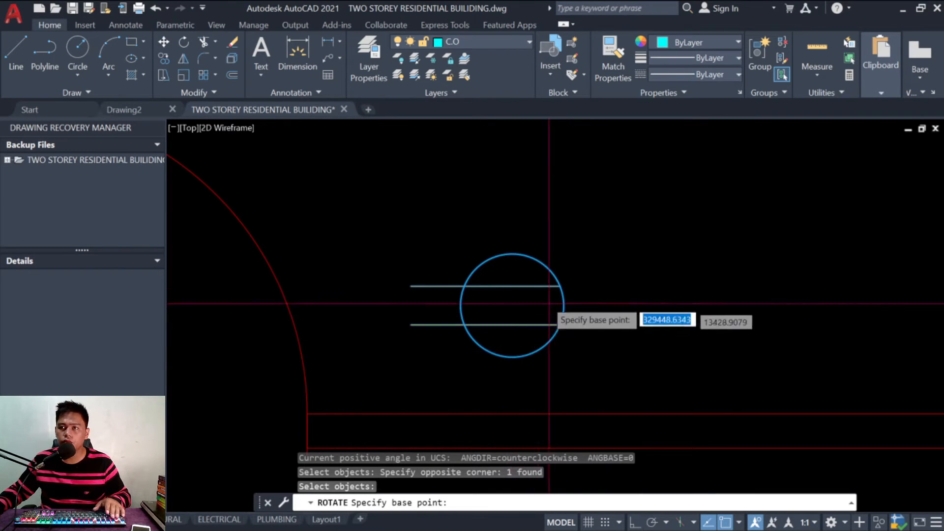
pyautogui.click(512, 305)
pyautogui.press('F8')
pyautogui.press('Escape')
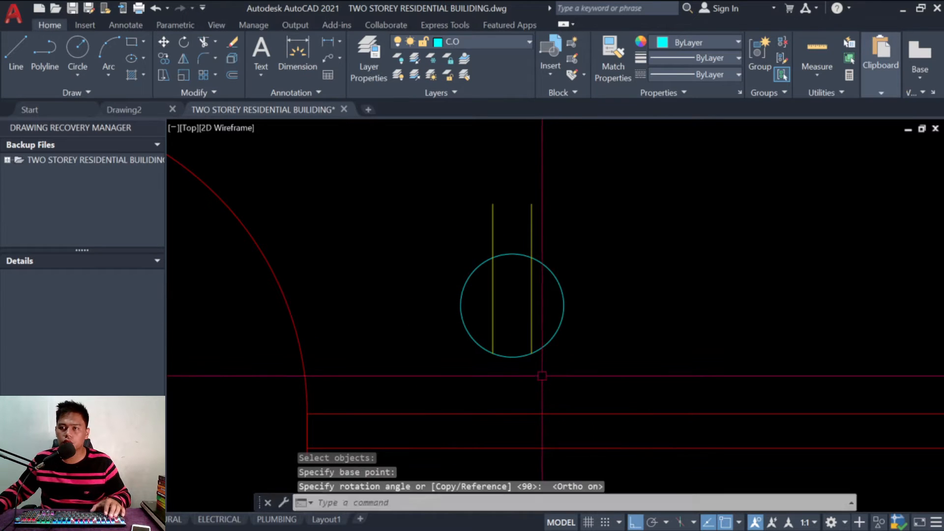
pyautogui.press('Escape')
pyautogui.press('Escape')
pyautogui.press('Escape')
# Step: Draw a horizontal construction line along the upper face of the wall below the copied outlet symbol
pyautogui.write('XL')
pyautogui.press('Return')
pyautogui.write('H')
pyautogui.press('Return')
pyautogui.click(512, 413)
pyautogui.press('Escape')
pyautogui.press('Escape')
pyautogui.press('Escape')
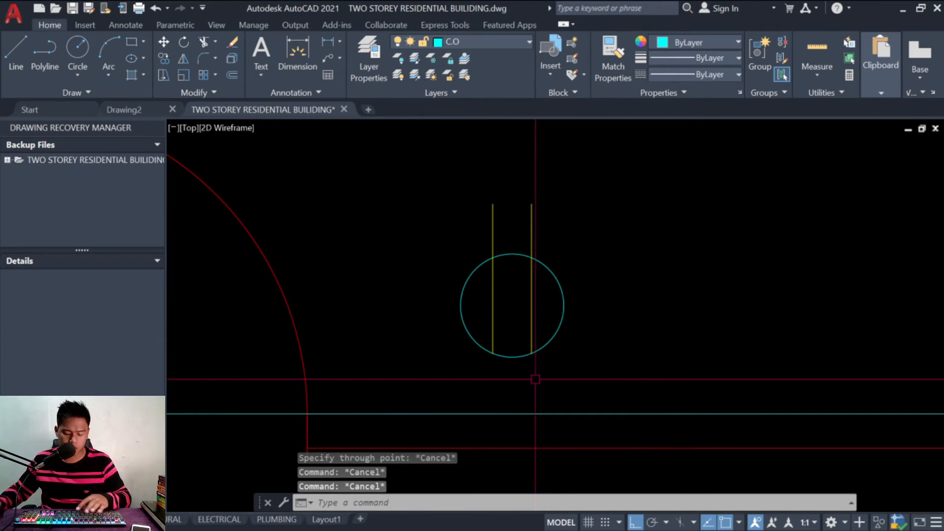
# Step: Offset the horizontal construction line 100 from the wall face towards the copied outlet symbol
pyautogui.write('O')
pyautogui.press('Return')
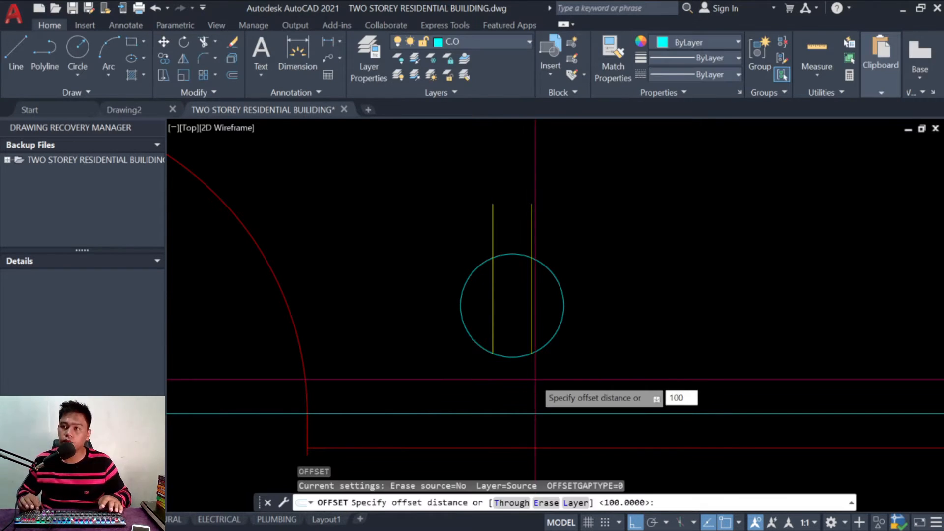
pyautogui.press('Return')
pyautogui.click(518, 414)
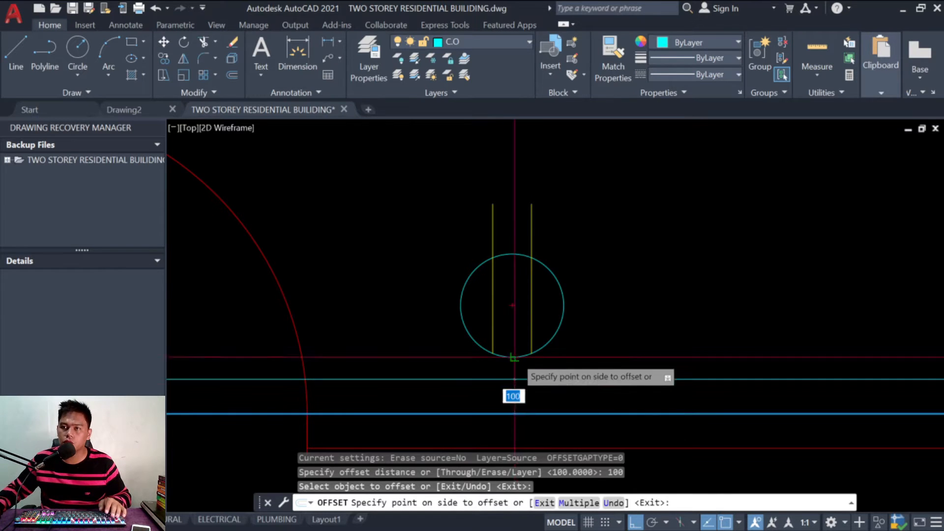
pyautogui.click(514, 392)
pyautogui.press('Escape')
pyautogui.press('Escape')
pyautogui.press('Escape')
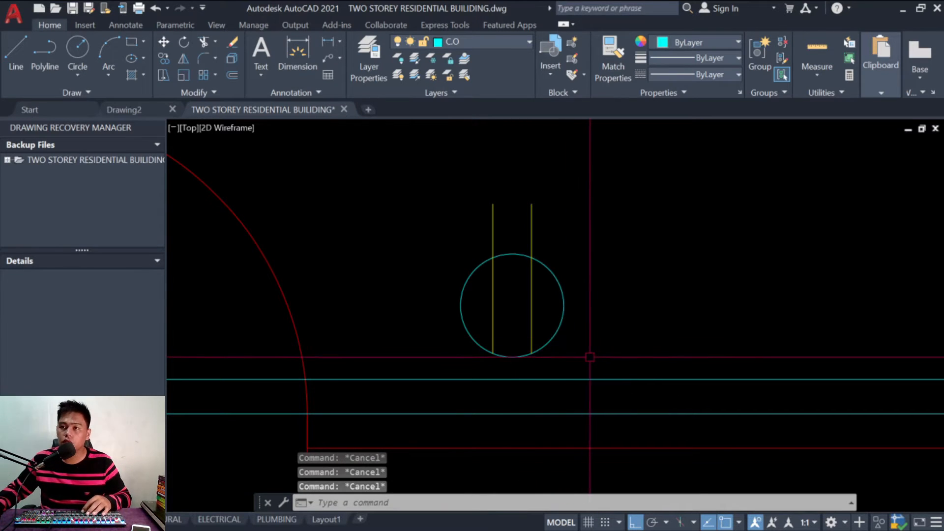
# Step: Move the copied outlet symbol by its circle's bottom quadrant down onto the offset horizontal line
pyautogui.write('M')
pyautogui.press('Return')
pyautogui.moveTo(573, 357); pyautogui.dragTo(546, 334)
pyautogui.press('Return')
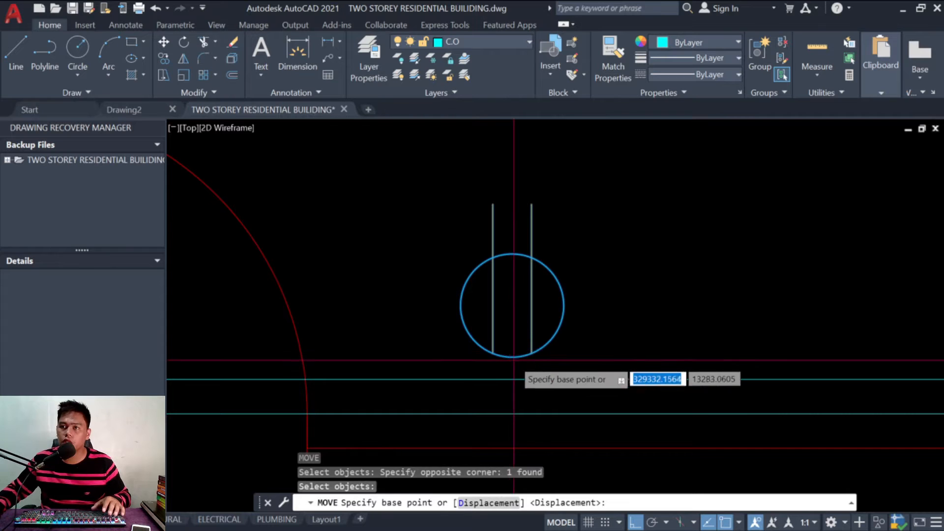
pyautogui.click(512, 356)
pyautogui.click(512, 379)
pyautogui.press('Escape')
pyautogui.press('Escape')
pyautogui.press('Escape')
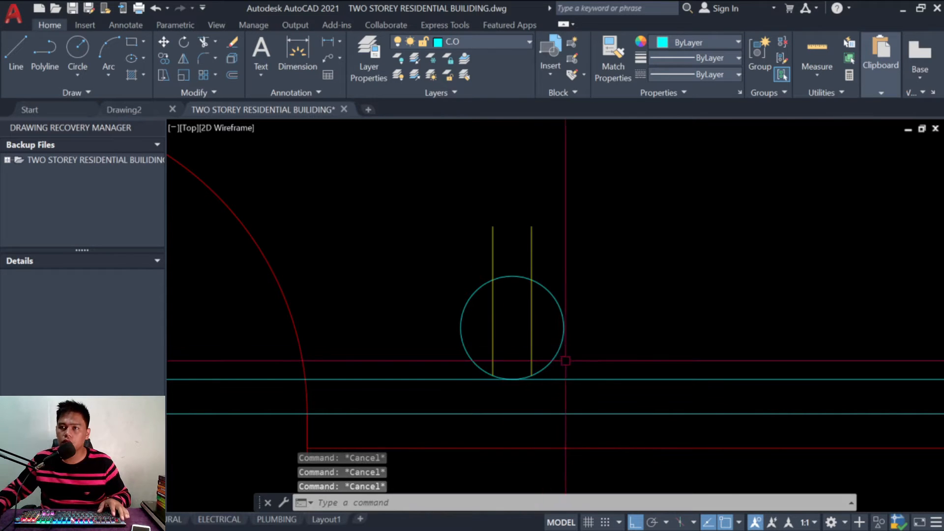
# Step: Erase the offset horizontal line below the copied outlet symbol
pyautogui.write('E')
pyautogui.press('Return')
pyautogui.moveTo(605, 394); pyautogui.dragTo(579, 339)
pyautogui.press('Return')
pyautogui.press('Escape')
pyautogui.press('Escape')
pyautogui.press('Escape')
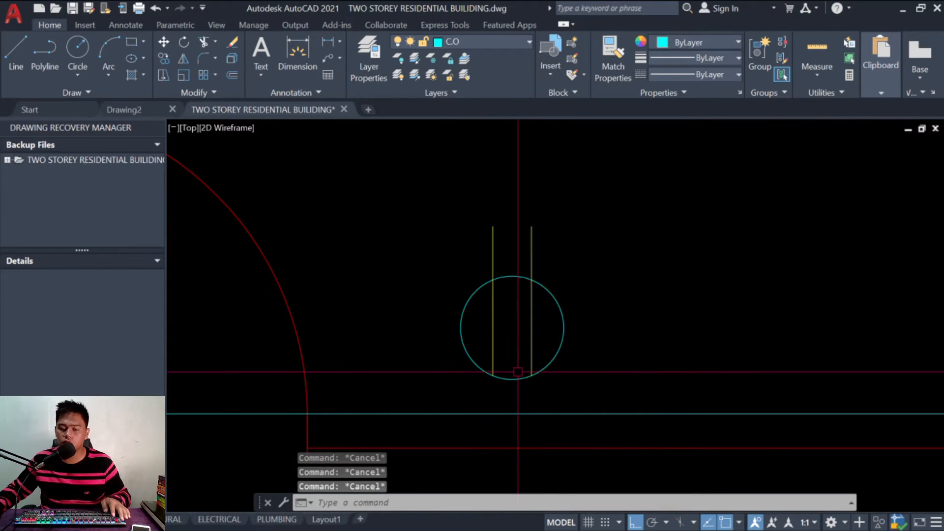
# Step: Move the copied outlet symbol straight down so its circle's bottom quadrant touches the construction line on the wall face
pyautogui.write('M')
pyautogui.press('Return')
pyautogui.click(509, 378)
pyautogui.press('Return')
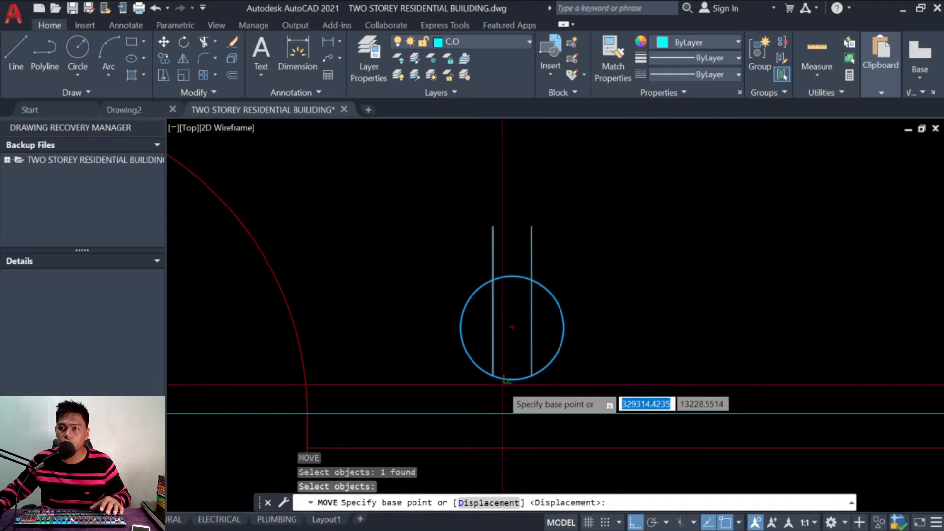
pyautogui.click(527, 368)
pyautogui.click(512, 413)
pyautogui.press('Escape')
pyautogui.press('Escape')
pyautogui.press('Escape')
# Step: Draw a horizontal line from the right quadrant of the copied outlet's circle, running parallel to the wall away from the door
pyautogui.write('l')
pyautogui.press('Return')
pyautogui.click(564, 362)
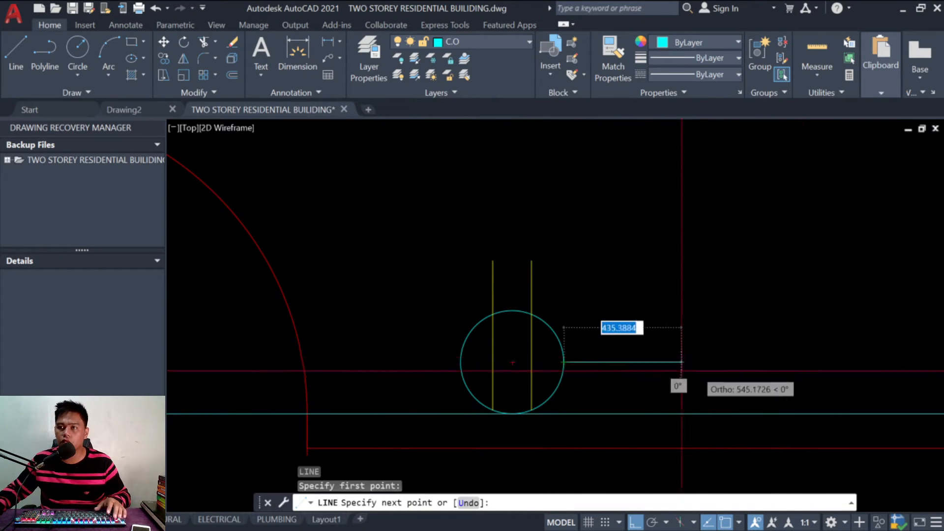
pyautogui.scroll(-4, 685, 376)
pyautogui.click(756, 355)
pyautogui.press('Escape')
pyautogui.press('Escape')
# Step: Erase the horizontal construction line lying on the wall face below the copied outlet symbol
pyautogui.scroll(-4, 652, 353)
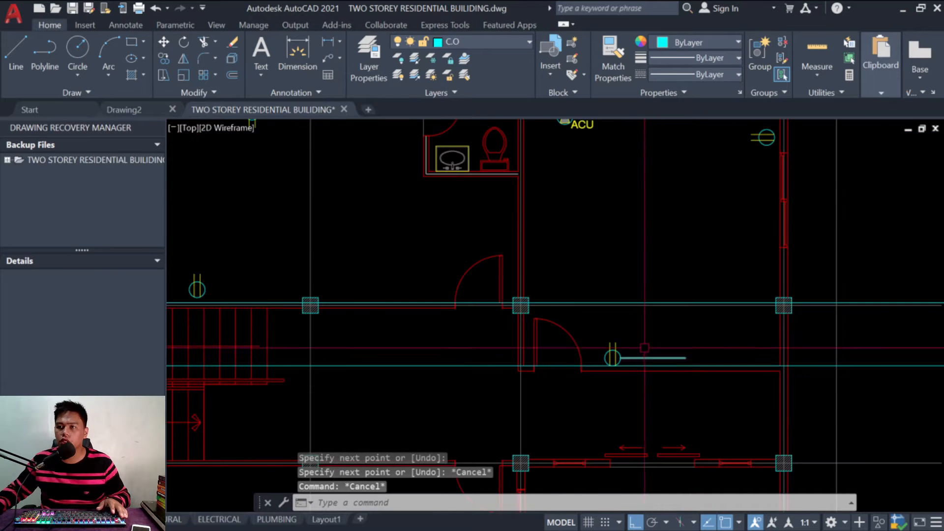
pyautogui.scroll(-6, 677, 333)
pyautogui.scroll(4, 667, 354)
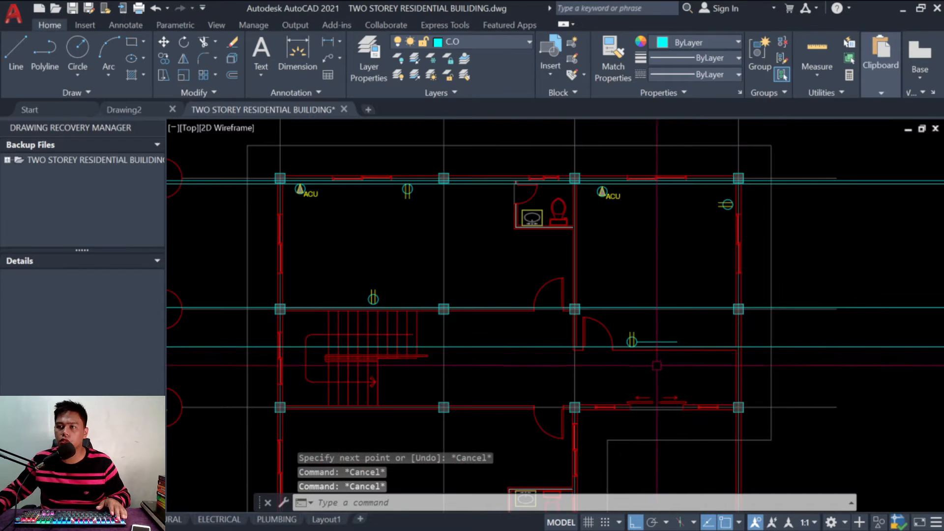
pyautogui.scroll(4, 664, 336)
pyautogui.scroll(4, 614, 342)
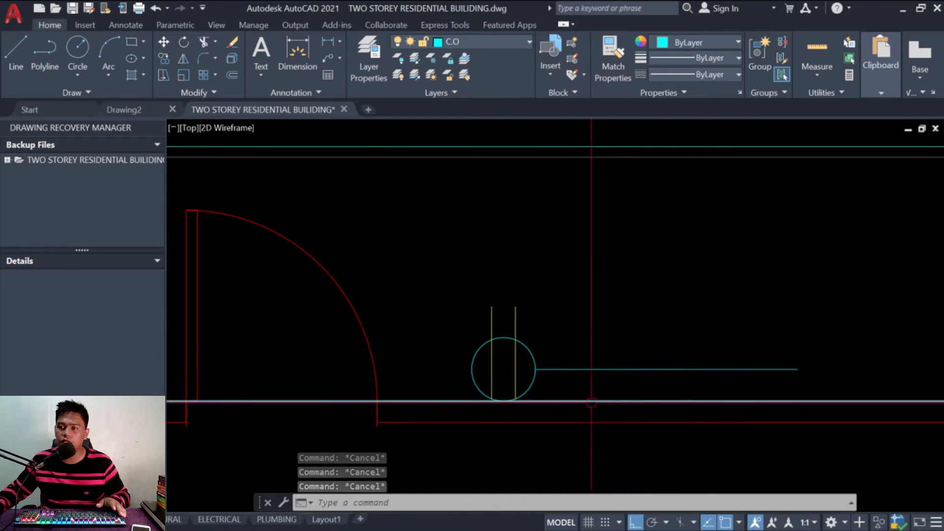
pyautogui.write('e')
pyautogui.press('Return')
pyautogui.click(301, 402)
pyautogui.click(633, 398)
pyautogui.press('Escape')
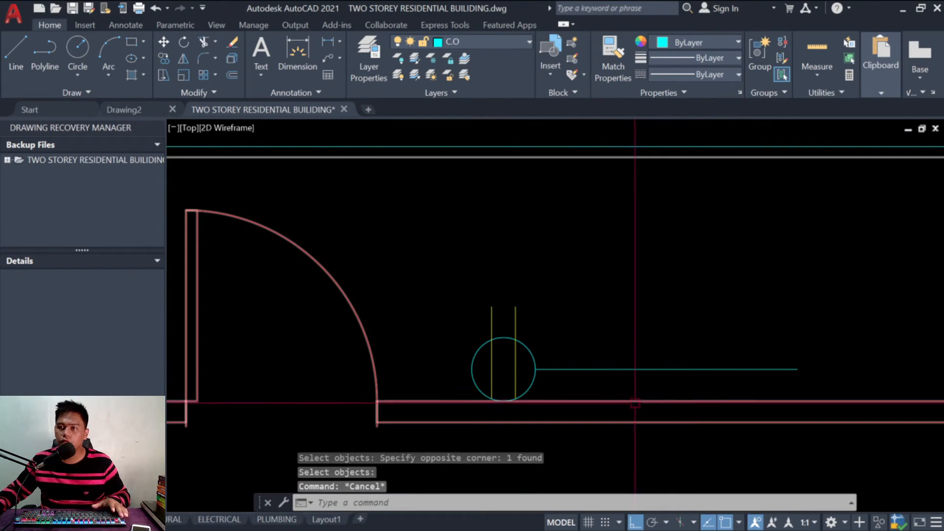
# Step: Move the outlet symbol beside the door, together with its horizontal line, 100 units straight up from the wall face
pyautogui.press('Escape')
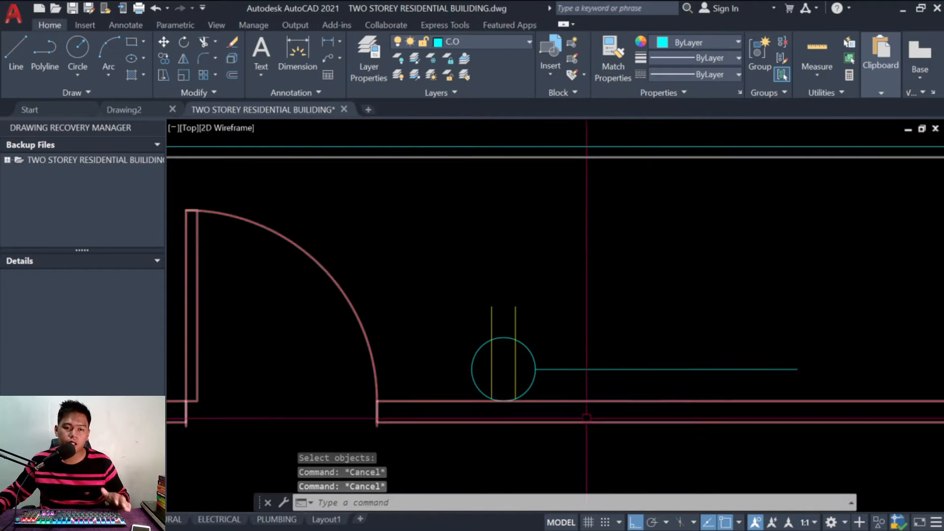
pyautogui.press('Escape')
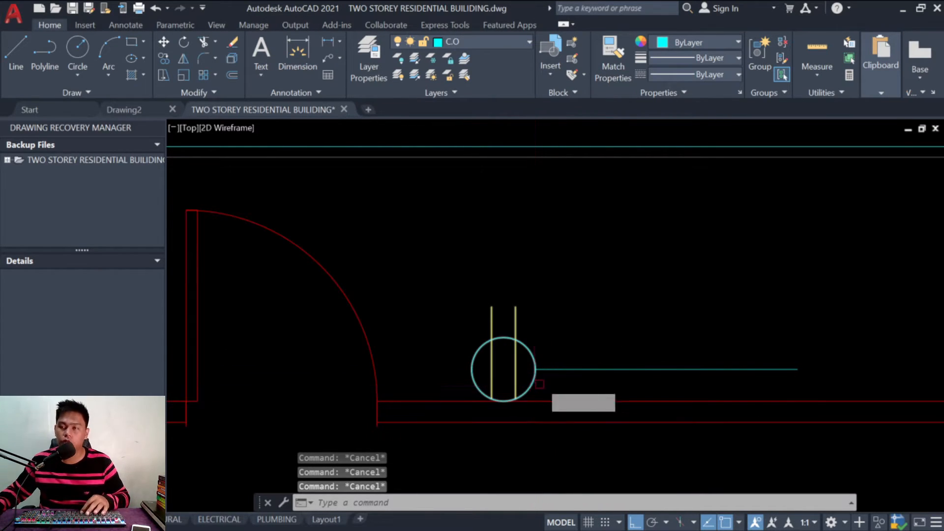
pyautogui.write('m')
pyautogui.press('space')
pyautogui.click(562, 388)
pyautogui.click(485, 327)
pyautogui.press('space')
pyautogui.click(570, 348)
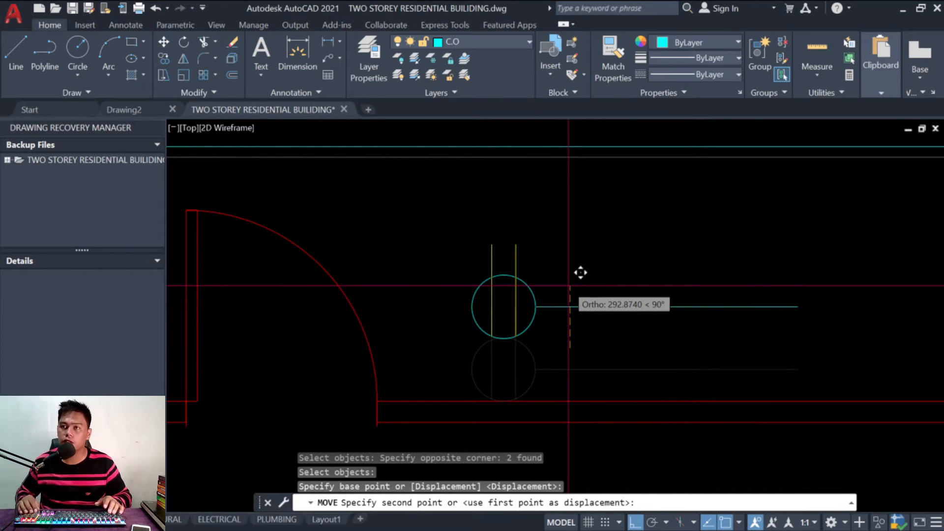
pyautogui.press('Return')
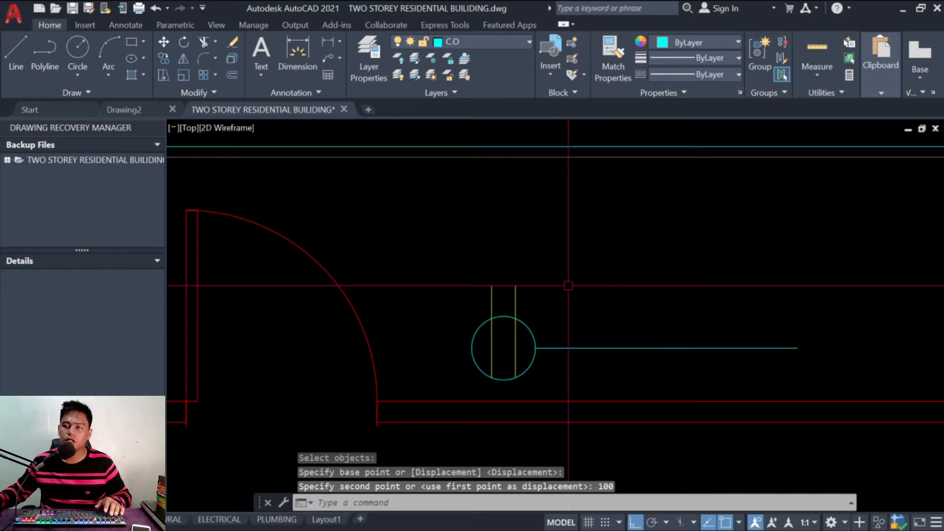
pyautogui.press('Escape')
# Step: Erase the horizontal line extending from the outlet's circle beside the door
pyautogui.scroll(-2, 557, 369)
pyautogui.scroll(1, 546, 365)
pyautogui.write('e')
pyautogui.click(624, 365)
pyautogui.click(599, 333)
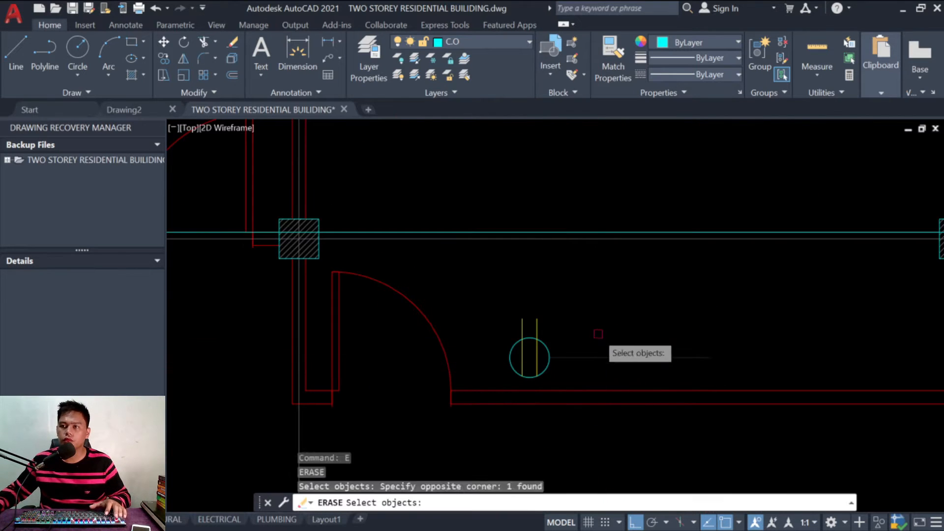
pyautogui.press('space')
pyautogui.scroll(-2, 575, 312)
pyautogui.press('Escape')
pyautogui.scroll(2, 561, 331)
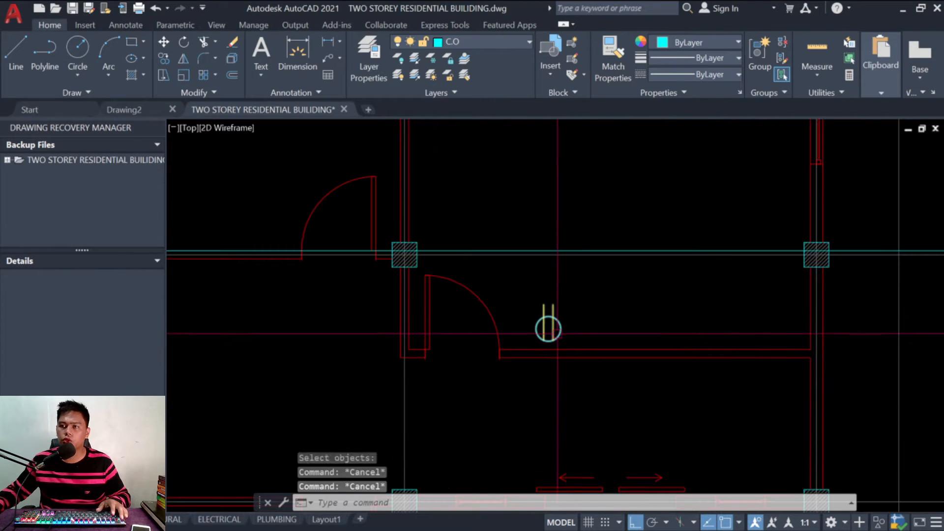
# Step: Copy the outlet symbol beside the door to the lower side of the same wall, farther from the door
pyautogui.write('c')
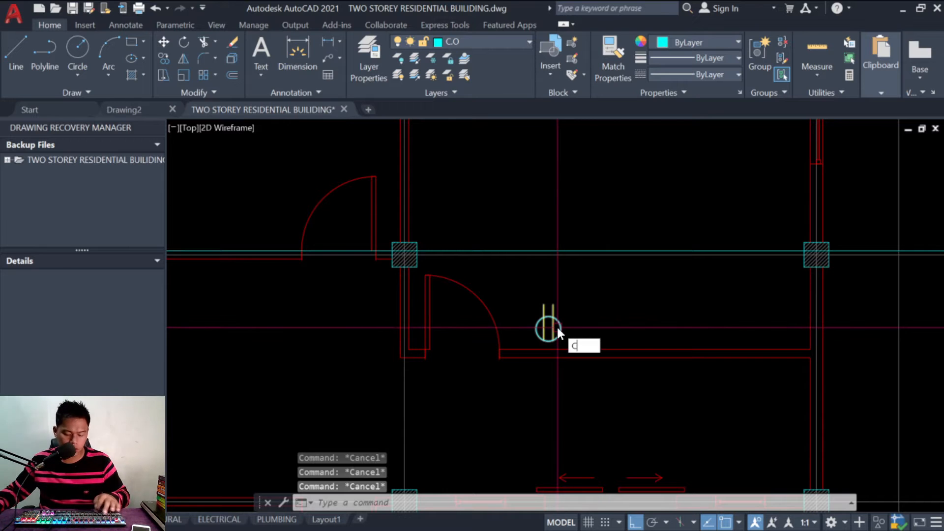
pyautogui.write('t o')
pyautogui.press('space')
pyautogui.press('space')
pyautogui.click(553, 339)
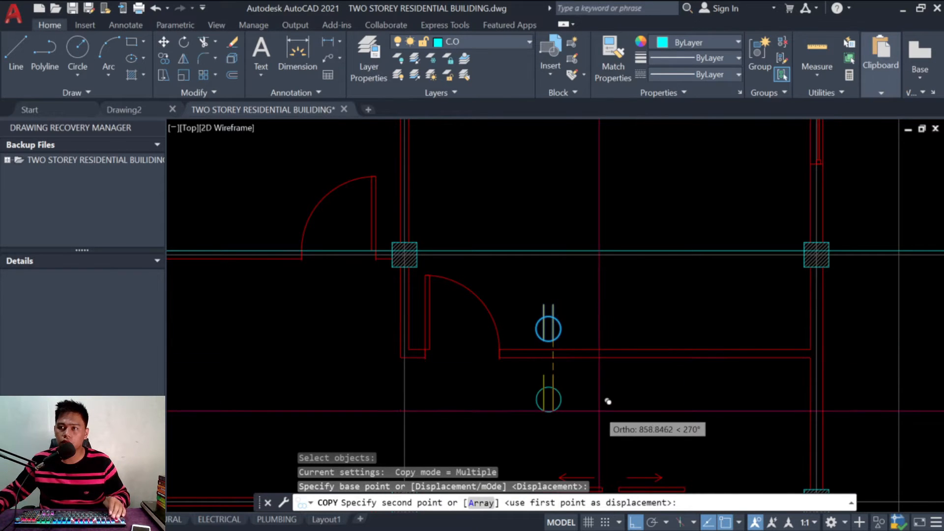
pyautogui.click(674, 400)
pyautogui.press('Escape')
pyautogui.scroll(2, 675, 399)
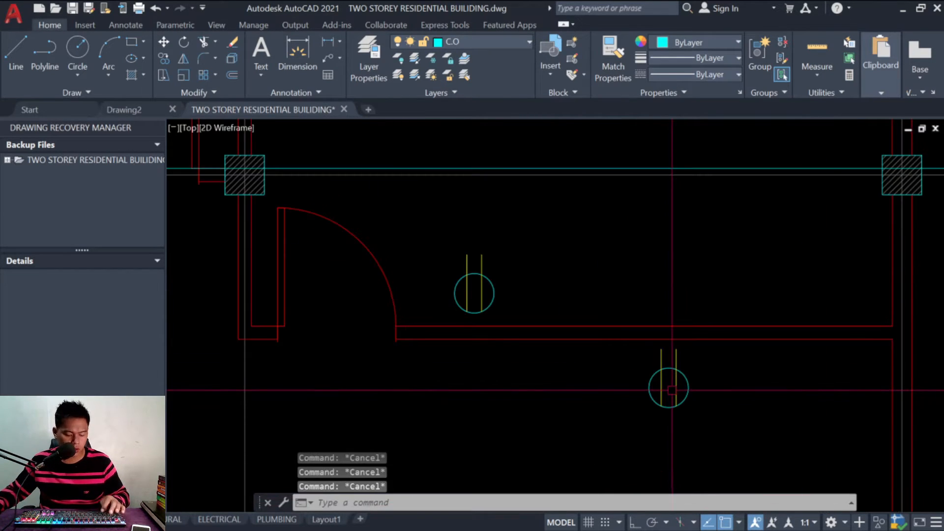
pyautogui.write('MI')
pyautogui.press('space')
pyautogui.click(735, 379)
pyautogui.click(643, 376)
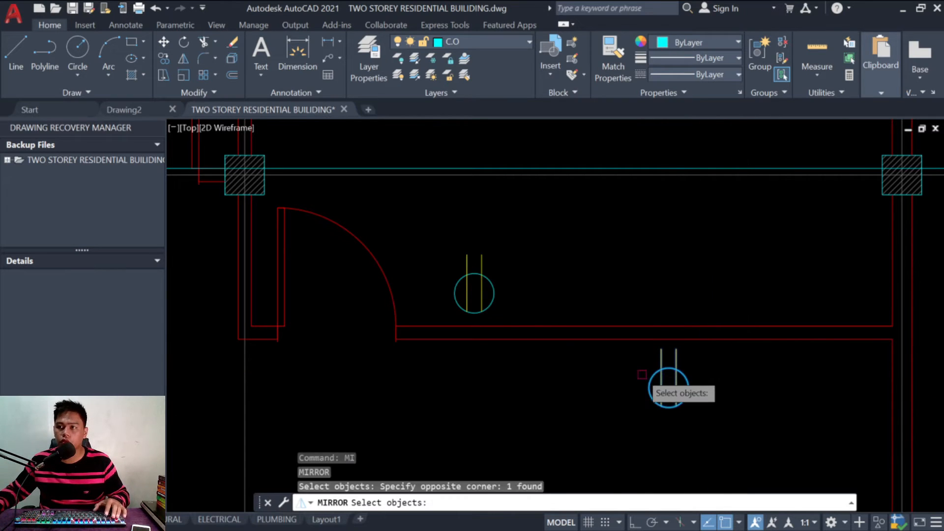
pyautogui.press('Escape')
pyautogui.press('Escape')
# Step: Mirror the outlet below the wall about a horizontal line through its circle's left quadrant, erasing the source
pyautogui.write('MI')
pyautogui.press('space')
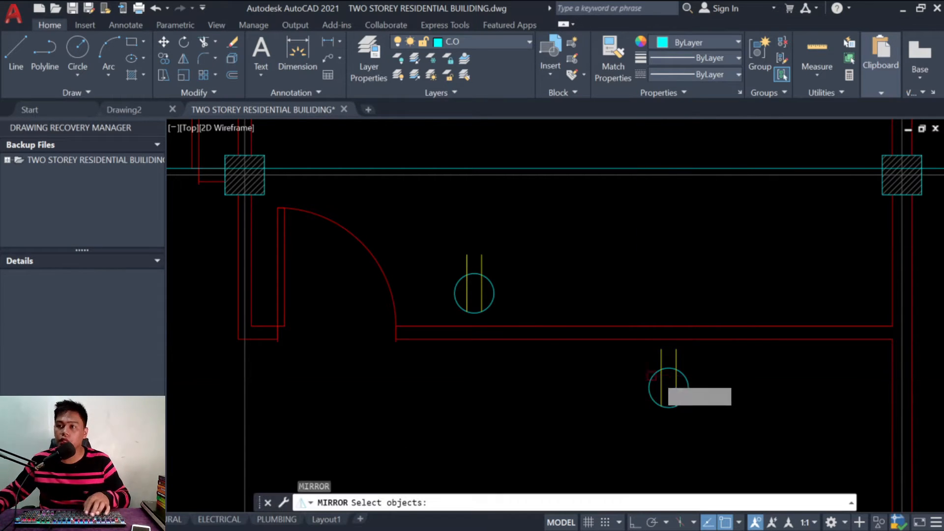
pyautogui.click(711, 394)
pyautogui.click(649, 383)
pyautogui.press('space')
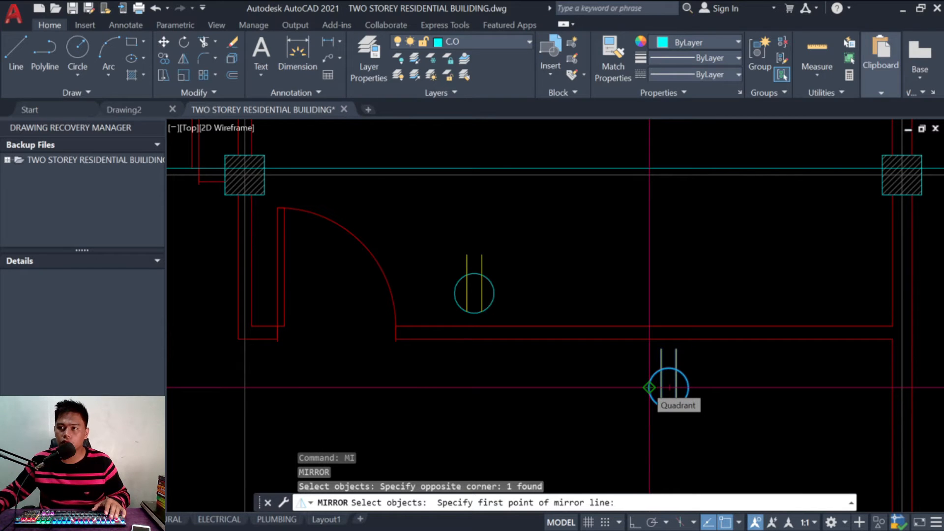
pyautogui.click(650, 388)
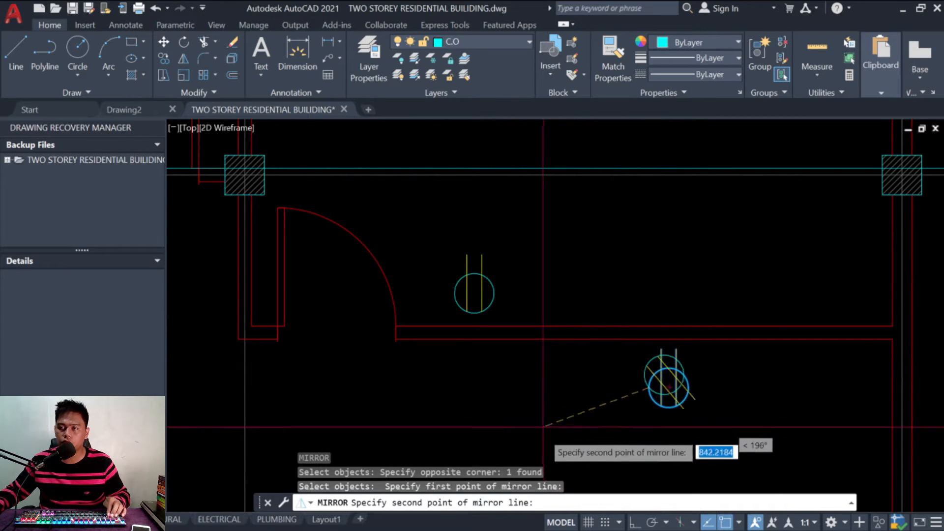
pyautogui.press('F8')
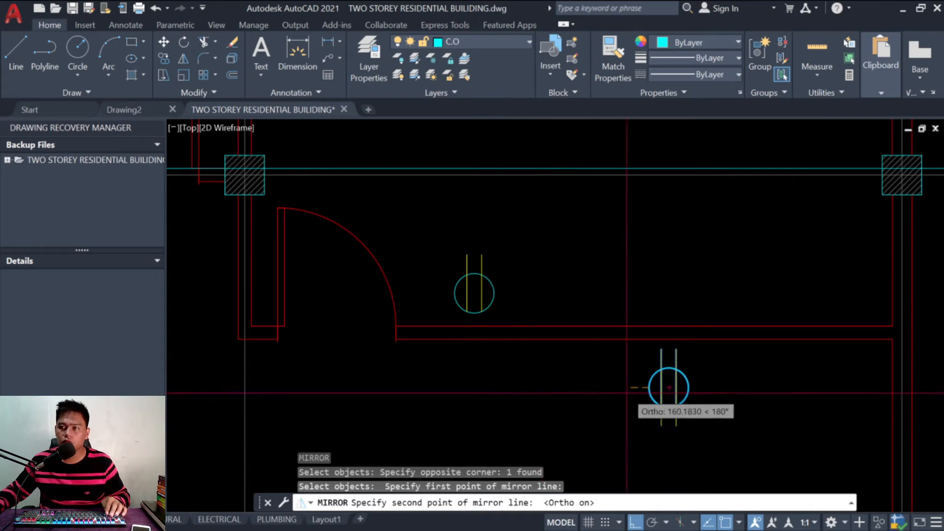
pyautogui.click(539, 388)
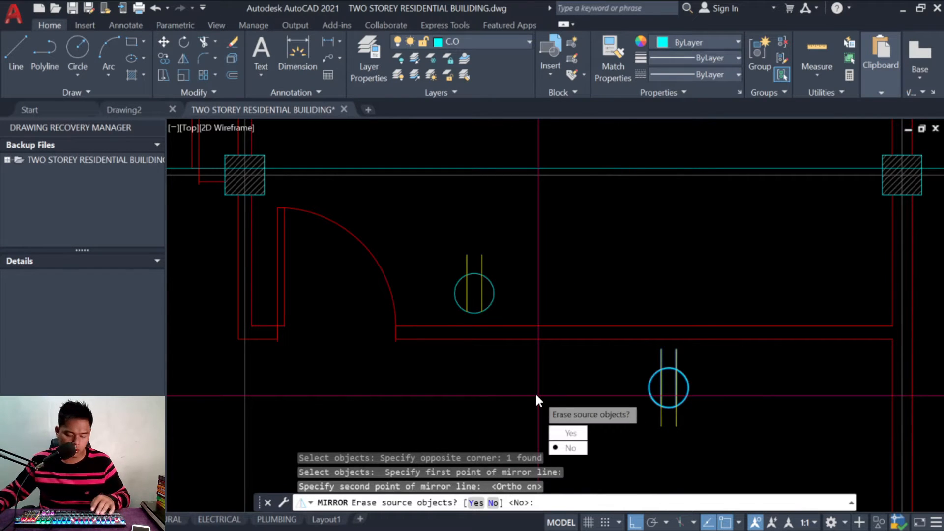
pyautogui.press('Return')
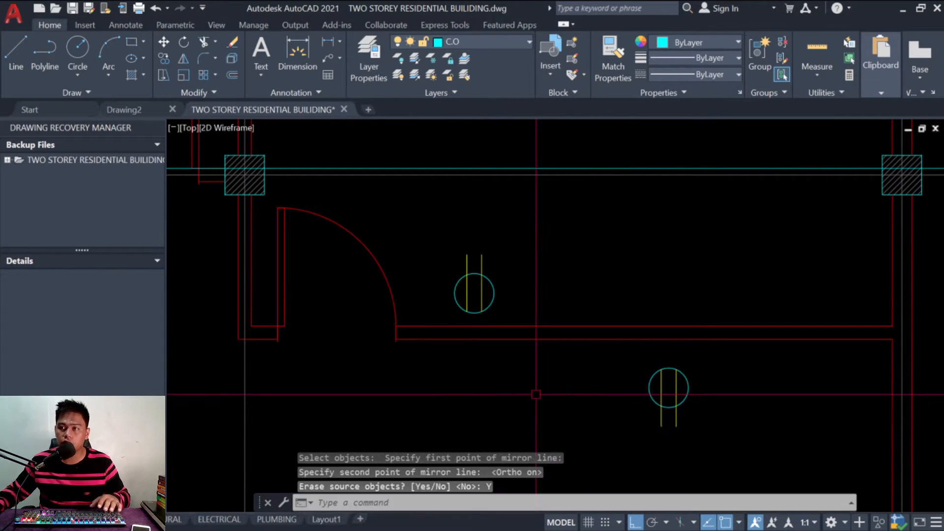
pyautogui.press('Escape')
pyautogui.press('Escape')
pyautogui.press('Escape')
pyautogui.write('xc')
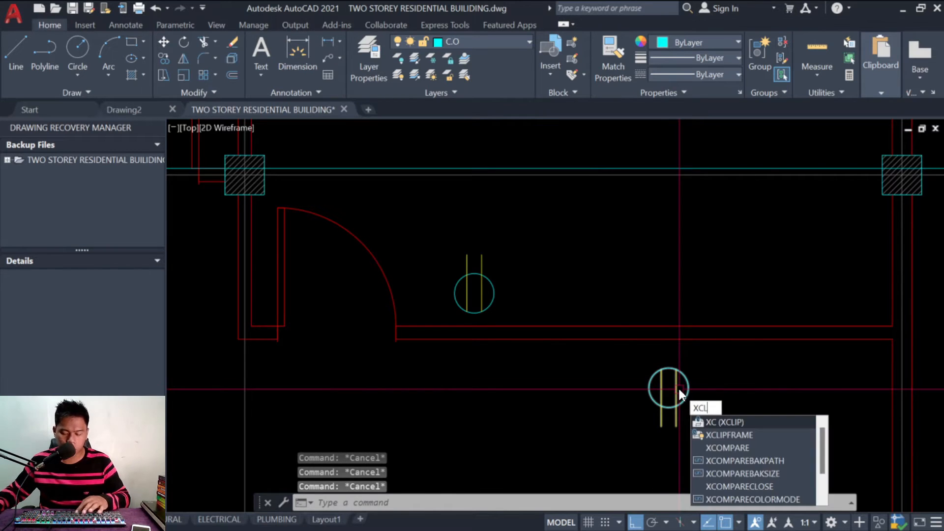
pyautogui.press('Return')
pyautogui.press('Escape')
pyautogui.press('Escape')
pyautogui.write('xl')
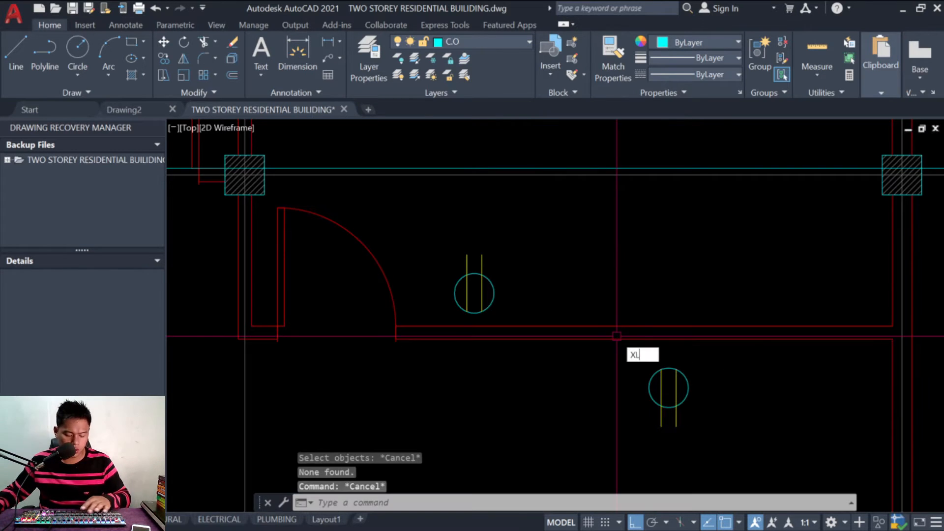
pyautogui.press('Return')
pyautogui.press('Escape')
pyautogui.press('Escape')
pyautogui.press('Escape')
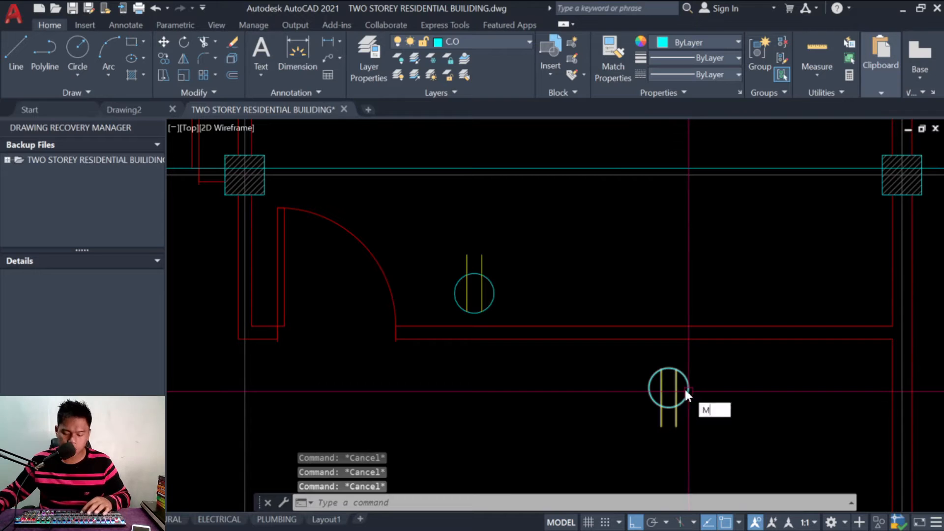
# Step: Move the mirrored outlet symbol straight up so its circle's top quadrant touches the lower wall face
pyautogui.write('M')
pyautogui.press('Return')
pyautogui.scroll(2, 658, 361)
pyautogui.press('Return')
pyautogui.click(673, 380)
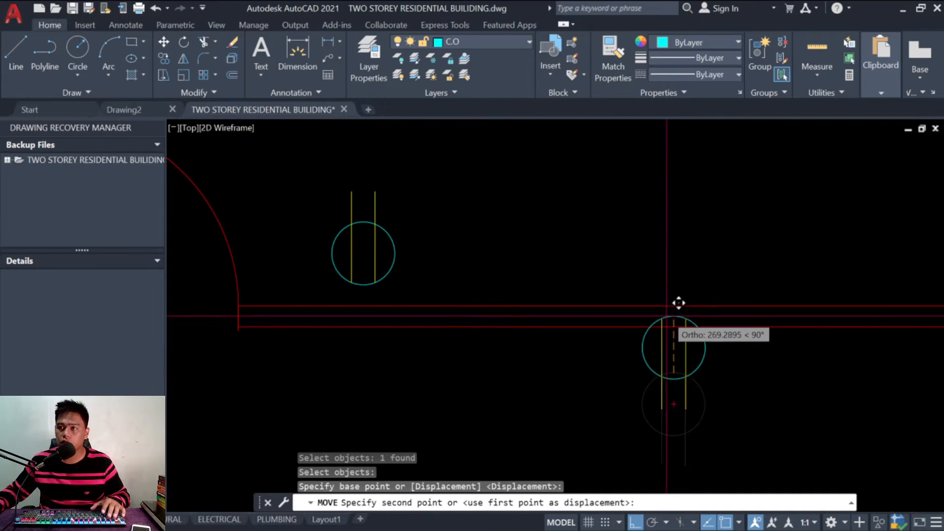
pyautogui.press('Escape')
pyautogui.press('Escape')
pyautogui.press('Escape')
# Step: Move the mirrored outlet symbol 100 units straight down from the lower wall face
pyautogui.write('M')
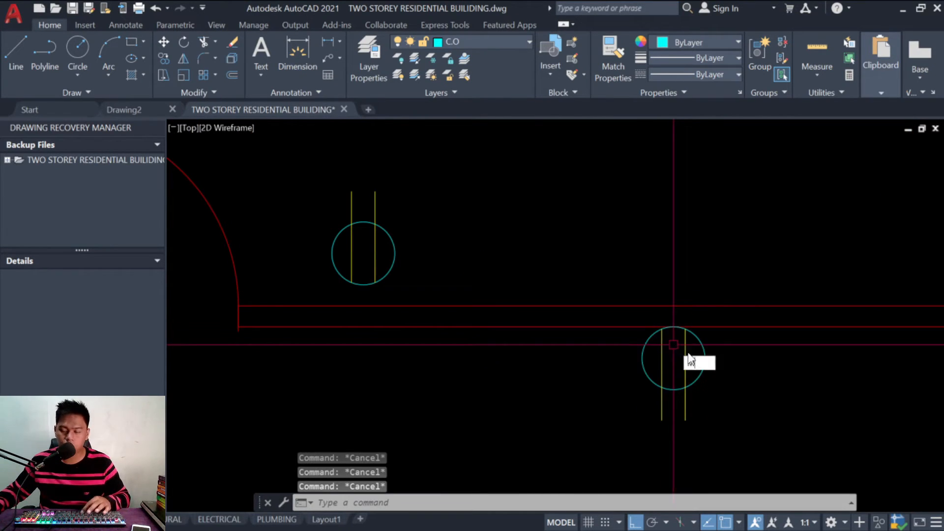
pyautogui.press('Return')
pyautogui.click(728, 364)
pyautogui.click(577, 348)
pyautogui.press('Return')
pyautogui.click(573, 348)
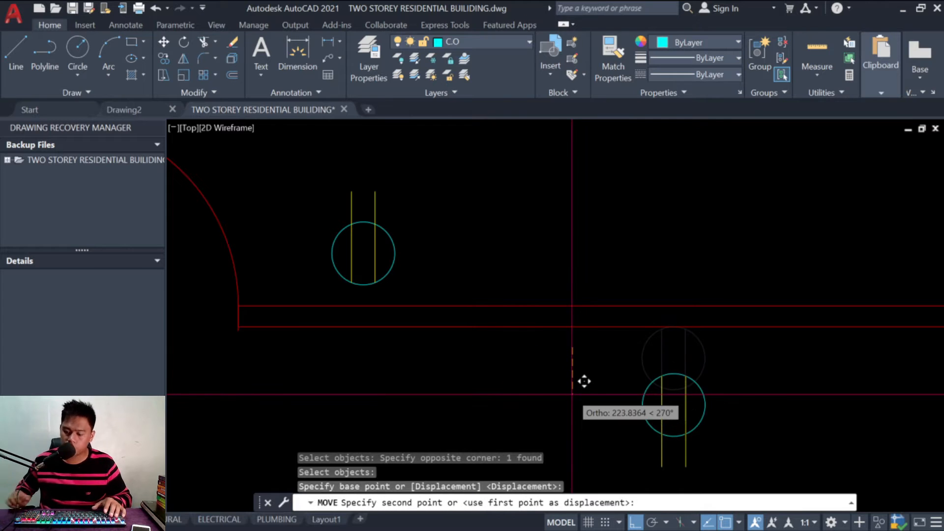
pyautogui.press('Return')
pyautogui.press('Escape')
pyautogui.press('Escape')
pyautogui.press('Escape')
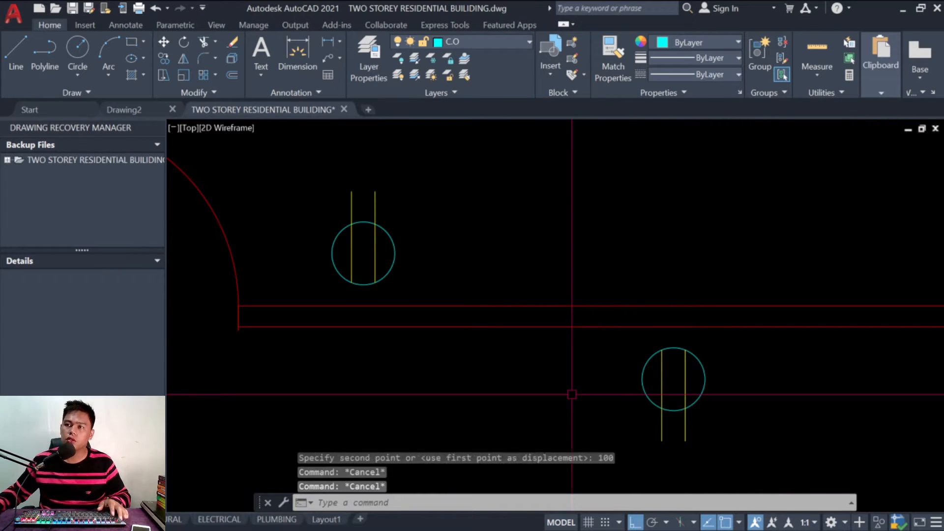
# Step: Check the gap between the mirrored outlet's circle and the wall face with a linear dimension, without keeping it
pyautogui.write('DLI')
pyautogui.press('Return')
pyautogui.click(680, 347)
pyautogui.press('Escape')
pyautogui.press('Return')
pyautogui.click(674, 347)
pyautogui.click(674, 327)
pyautogui.press('Escape')
pyautogui.press('Escape')
pyautogui.press('Escape')
# Step: Copy the upright outlet symbol beside the door to the lower-left bedroom, just above its bottom wall between the two windows
pyautogui.scroll(-5, 591, 344)
pyautogui.scroll(2, 571, 334)
pyautogui.scroll(-2, 571, 334)
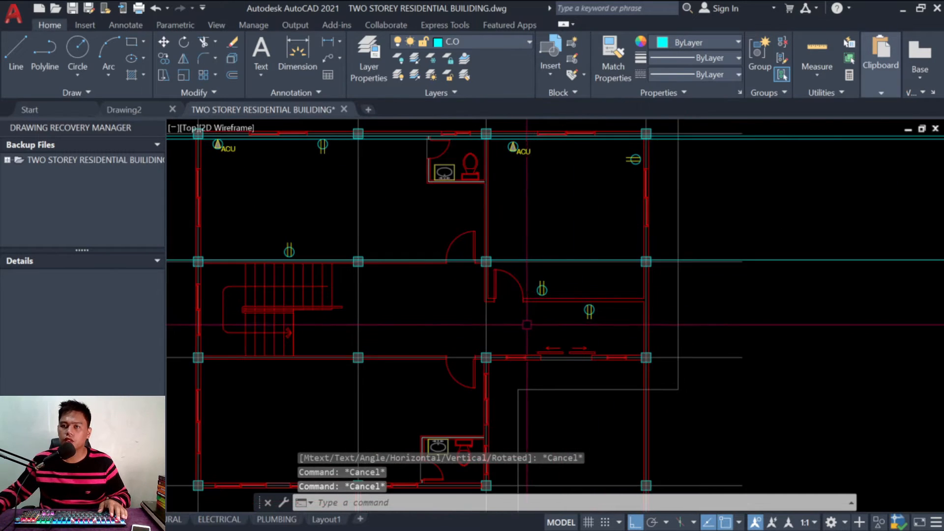
pyautogui.scroll(2, 572, 334)
pyautogui.write('co')
pyautogui.press('Return')
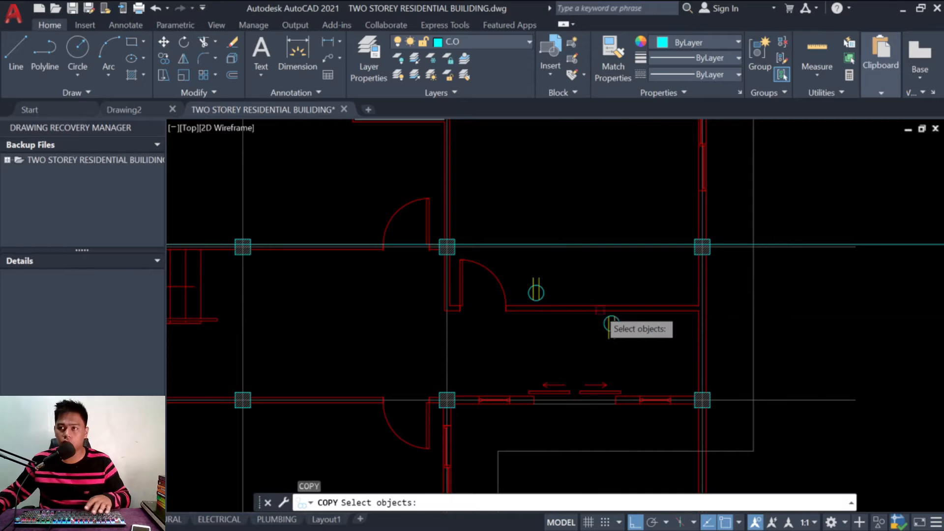
pyautogui.click(536, 291)
pyautogui.press('Return')
pyautogui.click(536, 293)
pyautogui.scroll(-4, 546, 275)
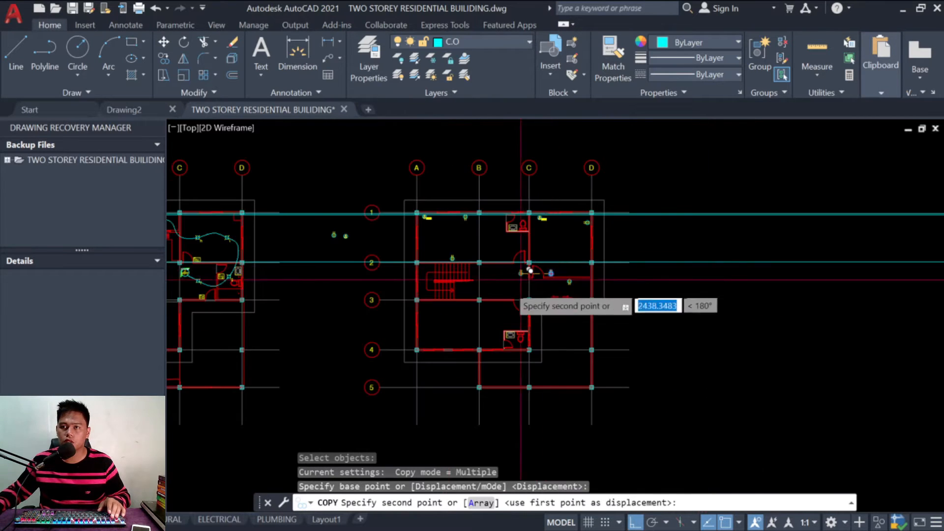
pyautogui.scroll(2, 460, 331)
pyautogui.press('F8')
pyautogui.scroll(3, 412, 249)
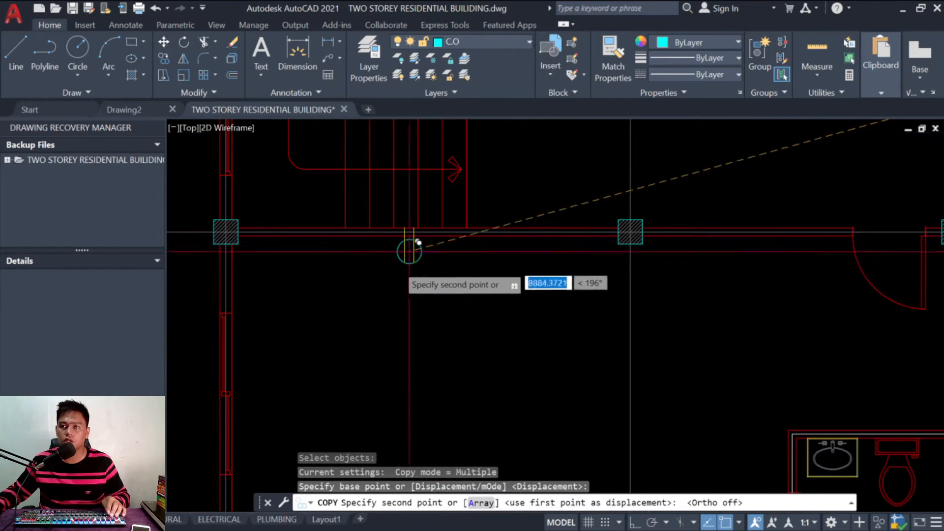
pyautogui.scroll(-2, 379, 240)
pyautogui.scroll(2, 415, 432)
pyautogui.scroll(2, 410, 440)
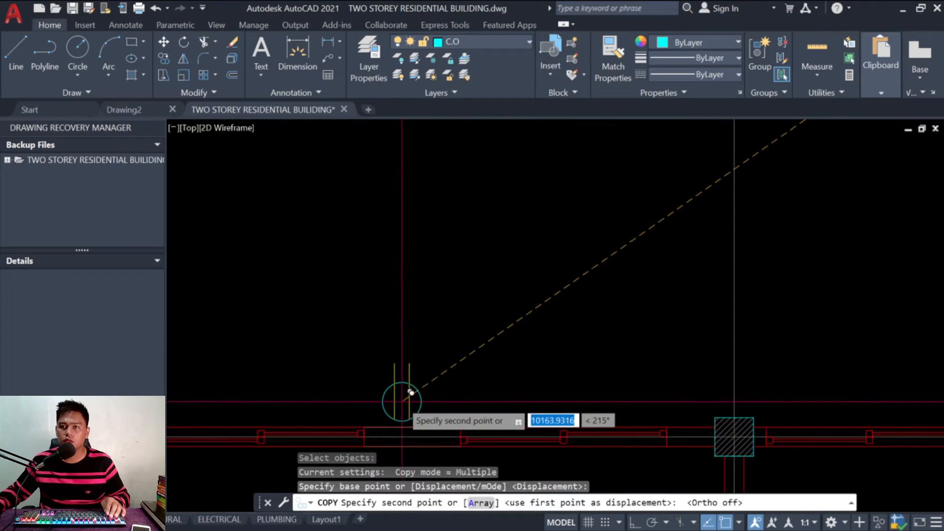
pyautogui.click(402, 401)
pyautogui.press('Escape')
pyautogui.press('Escape')
pyautogui.scroll(-5, 456, 379)
pyautogui.scroll(4, 456, 407)
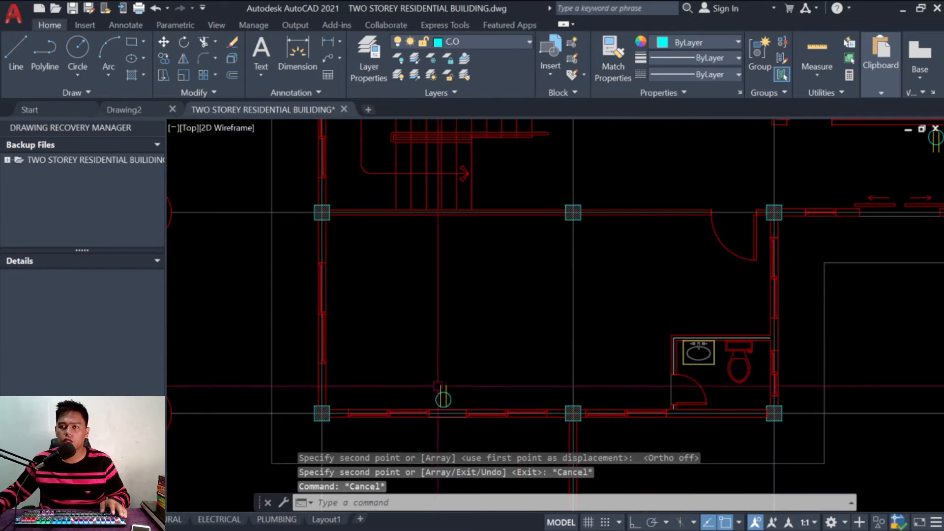
# Step: Copy the lower-left bedroom's outlet symbol 500 units to the right along the bottom wall
pyautogui.press('Escape')
pyautogui.press('Escape')
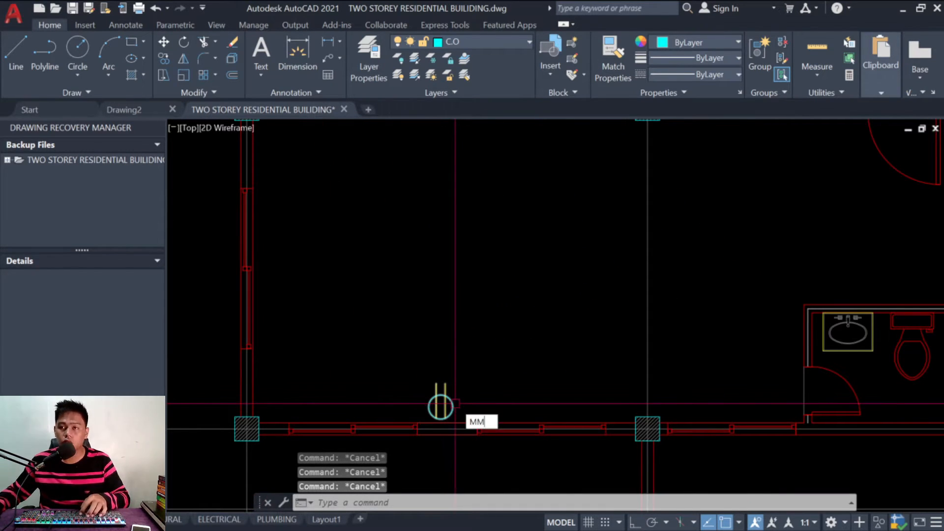
pyautogui.write('co')
pyautogui.press('space')
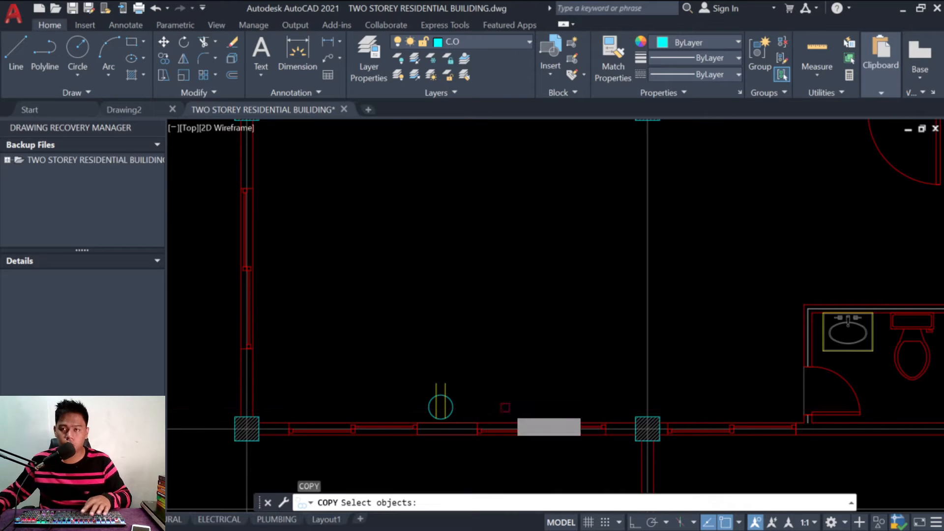
pyautogui.click(467, 401)
pyautogui.click(435, 402)
pyautogui.scroll(3, 450, 399)
pyautogui.scroll(-2, 431, 366)
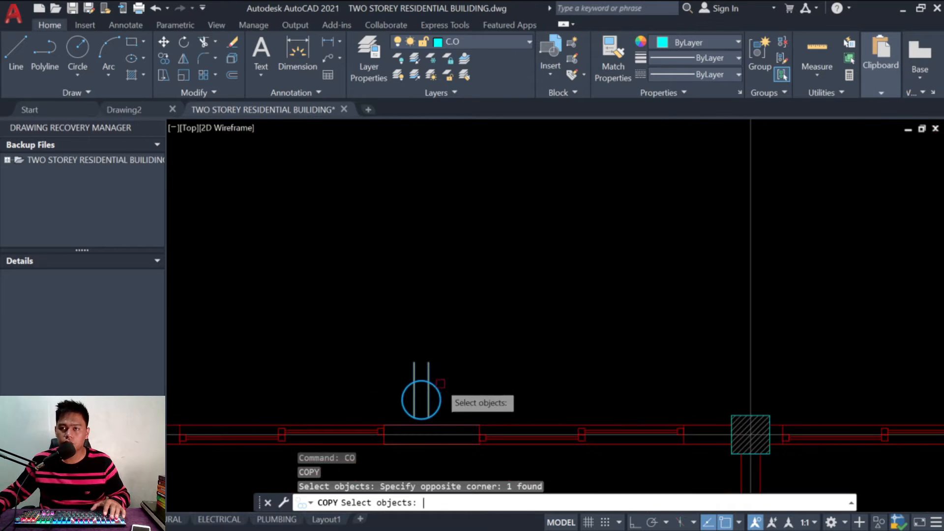
pyautogui.press('space')
pyautogui.click(445, 374)
pyautogui.press('F8')
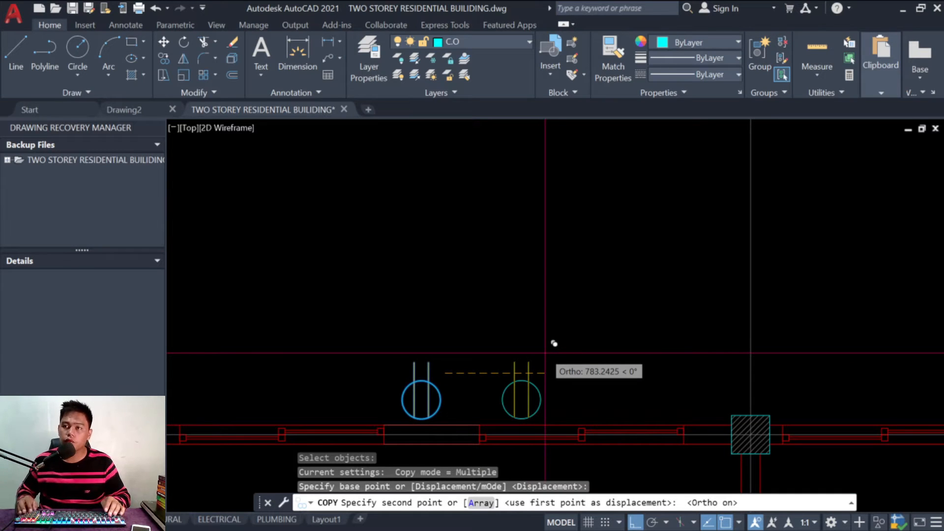
pyautogui.press('Return')
pyautogui.press('Escape')
pyautogui.press('Escape')
pyautogui.press('Escape')
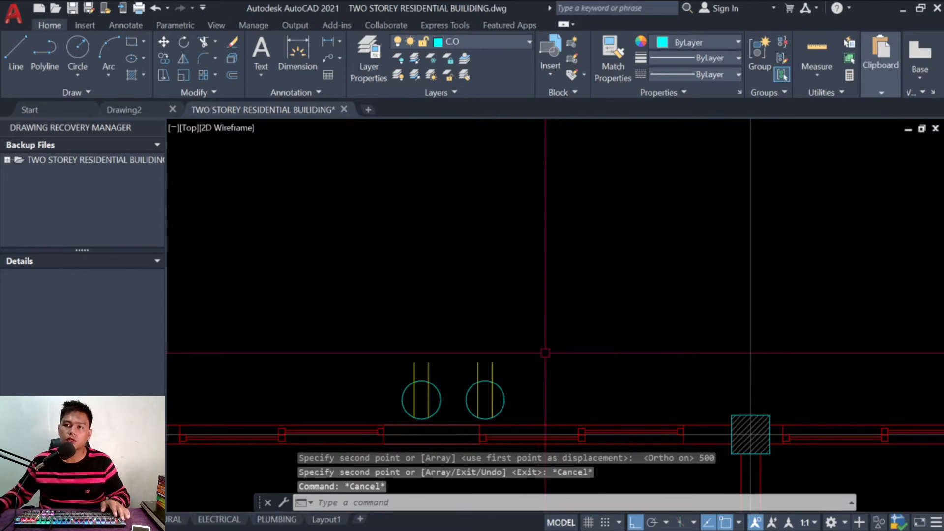
pyautogui.write(',')
pyautogui.press('Return')
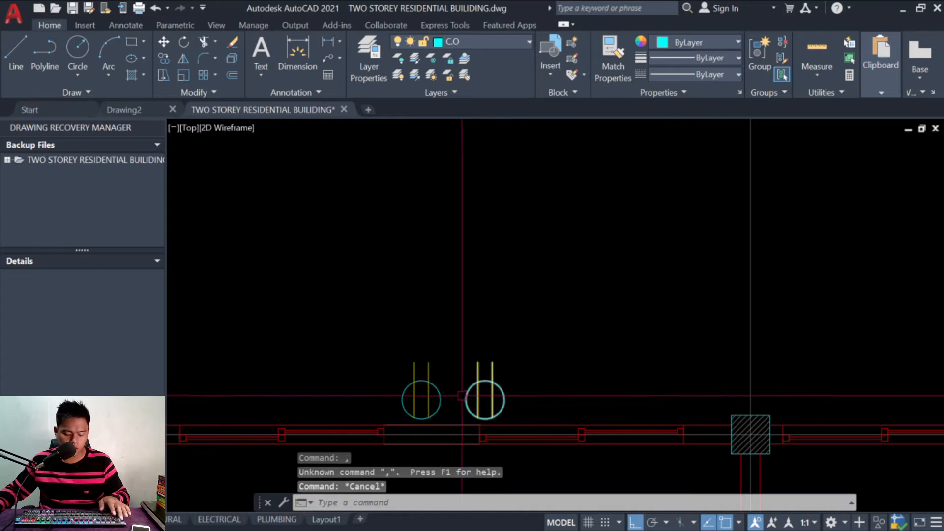
# Step: Shift both outlet symbols on the lower-left bedroom's bottom wall left together, centring them roughly on the wall segment between the two windows
pyautogui.press('Return')
pyautogui.click(515, 391)
pyautogui.click(387, 362)
pyautogui.press('Return')
pyautogui.click(442, 321)
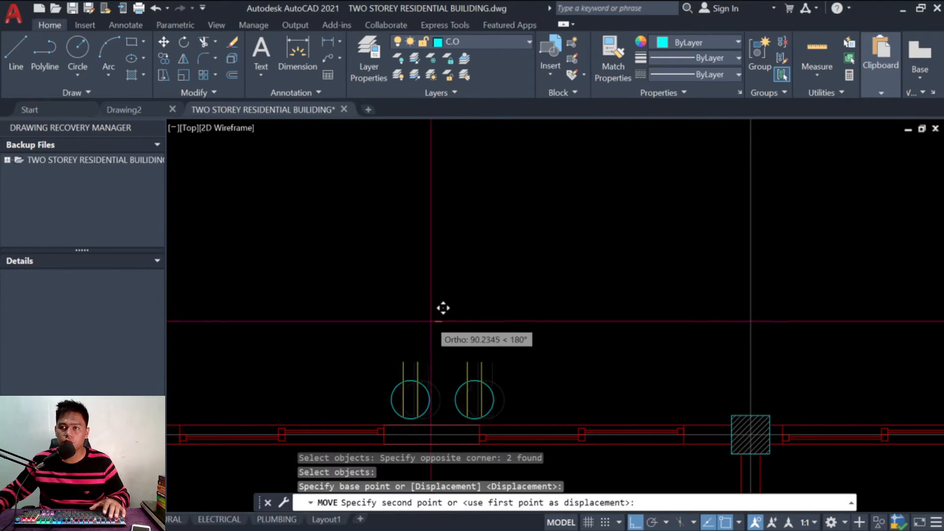
pyautogui.press('Escape')
pyautogui.press('Escape')
pyautogui.press('Escape')
# Step: Move both bottom-wall outlet symbols straight down until their circles touch the wall's inner face
pyautogui.write('M')
pyautogui.press('Return')
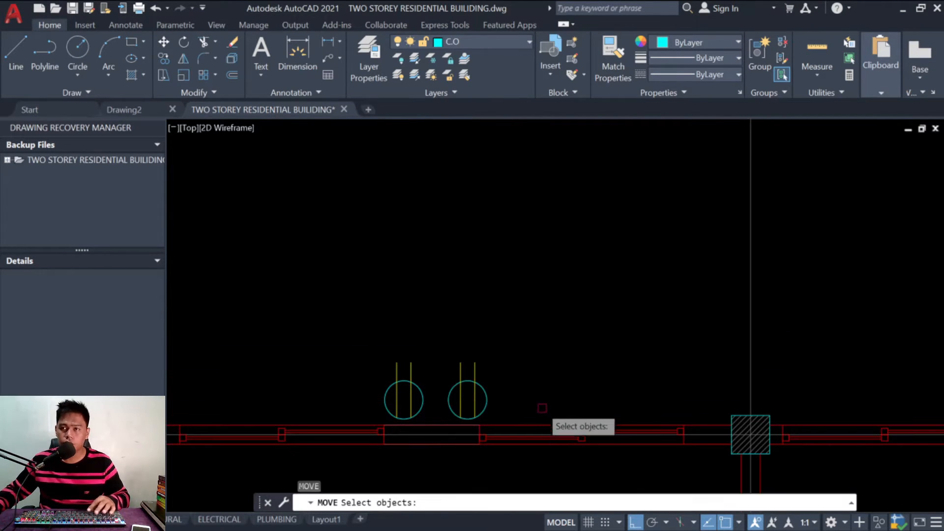
pyautogui.click(541, 414)
pyautogui.click(285, 378)
pyautogui.scroll(2, 392, 413)
pyautogui.press('Return')
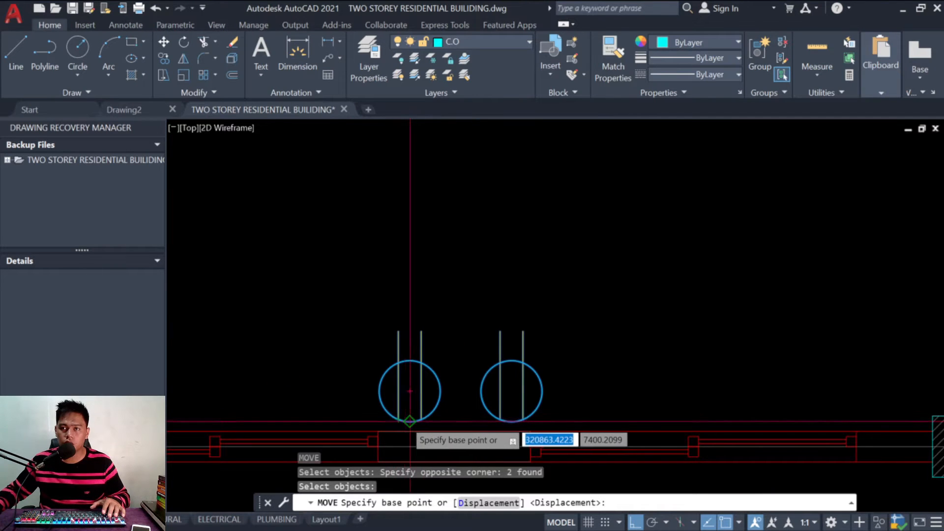
pyautogui.click(403, 399)
pyautogui.press('Escape')
pyautogui.press('Escape')
pyautogui.press('Escape')
pyautogui.press('Escape')
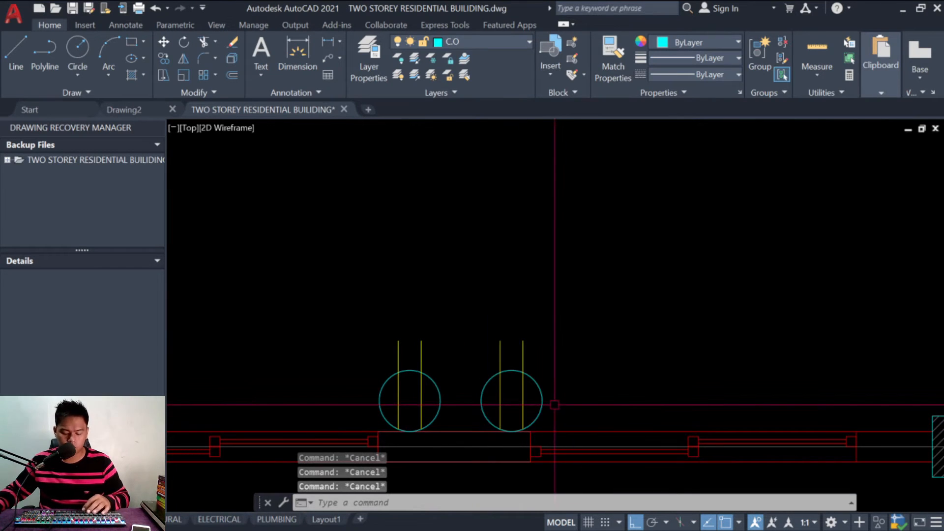
# Step: Move the pair of outlet symbols 100 units straight up from the bottom wall face
pyautogui.write('M')
pyautogui.press('Return')
pyautogui.click(574, 432)
pyautogui.click(246, 338)
pyautogui.press('Return')
pyautogui.click(393, 326)
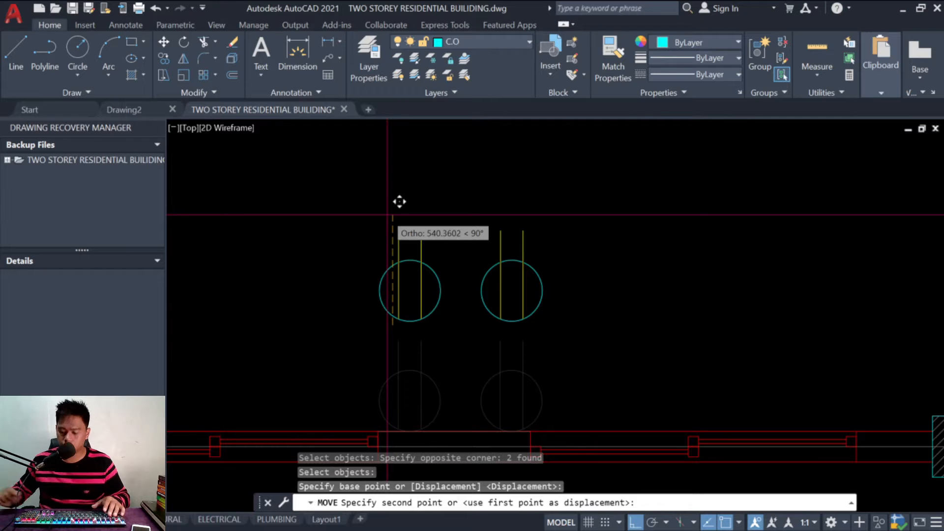
pyautogui.write('100')
pyautogui.press('Return')
pyautogui.scroll(-3, 476, 294)
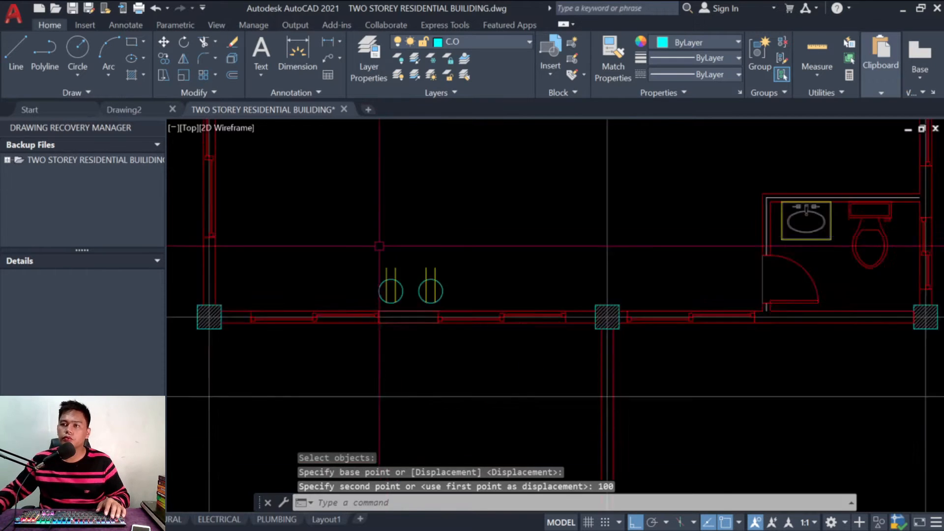
# Step: Copy the left one of the paired outlet symbols to the bedroom's upper-left corner, just below the staircase wall beside the column
pyautogui.press('Escape')
pyautogui.press('Escape')
pyautogui.press('Escape')
pyautogui.write('ct o')
pyautogui.press('Return')
pyautogui.click(393, 275)
pyautogui.press('Return')
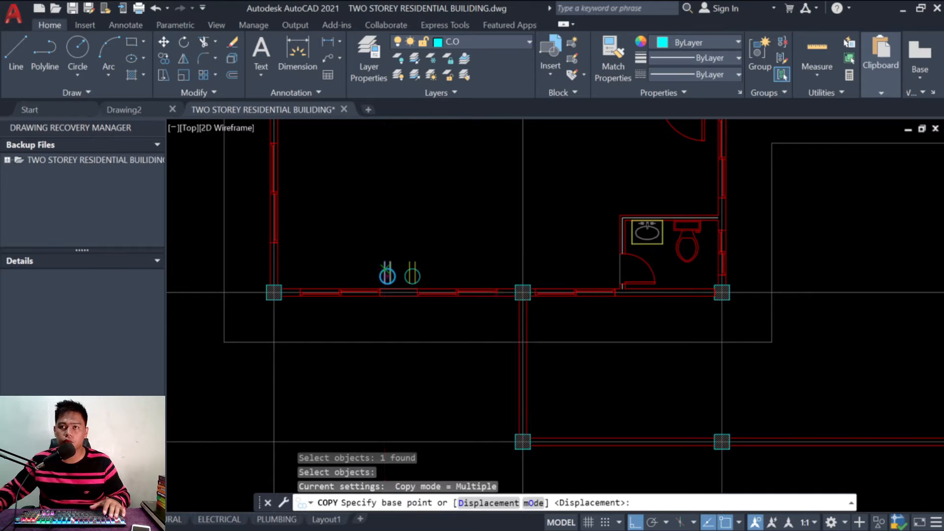
pyautogui.click(384, 269)
pyautogui.scroll(-2, 390, 293)
pyautogui.scroll(4, 374, 153)
pyautogui.press('F8')
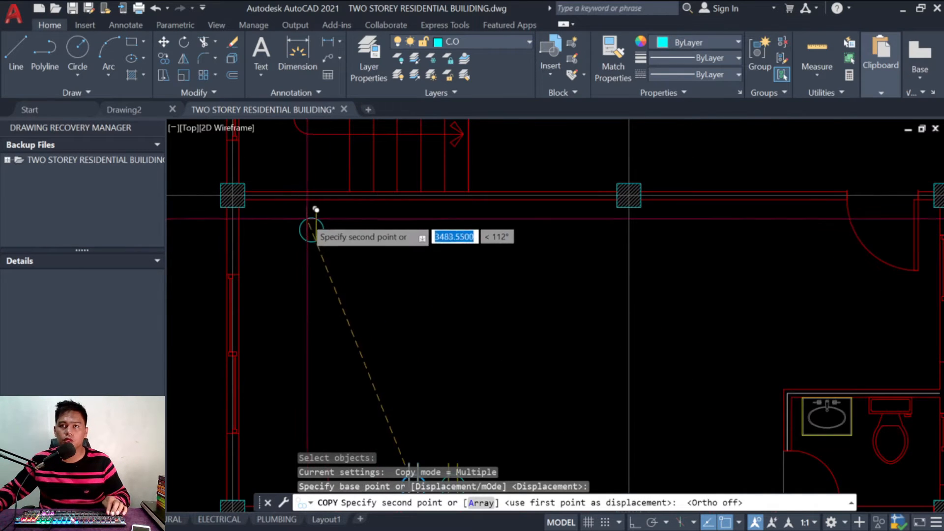
pyautogui.scroll(4, 284, 225)
pyautogui.click(270, 226)
pyautogui.scroll(-2, 300, 221)
pyautogui.press('Escape')
pyautogui.press('Escape')
pyautogui.press('Escape')
pyautogui.press('Escape')
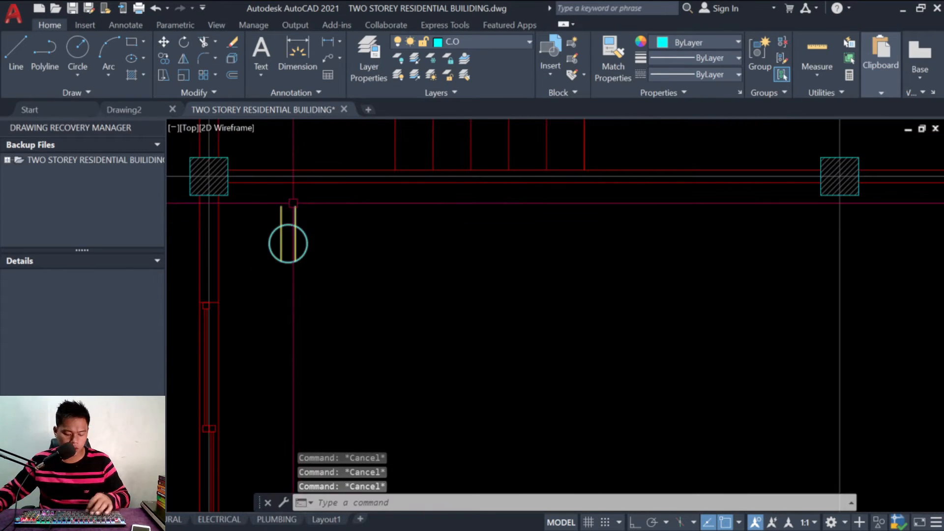
# Step: Rotate the upper-left corner outlet symbol 180 degrees about its circle's centre
pyautogui.write('RO')
pyautogui.press('Return')
pyautogui.click(288, 245)
pyautogui.press('Return')
pyautogui.click(288, 243)
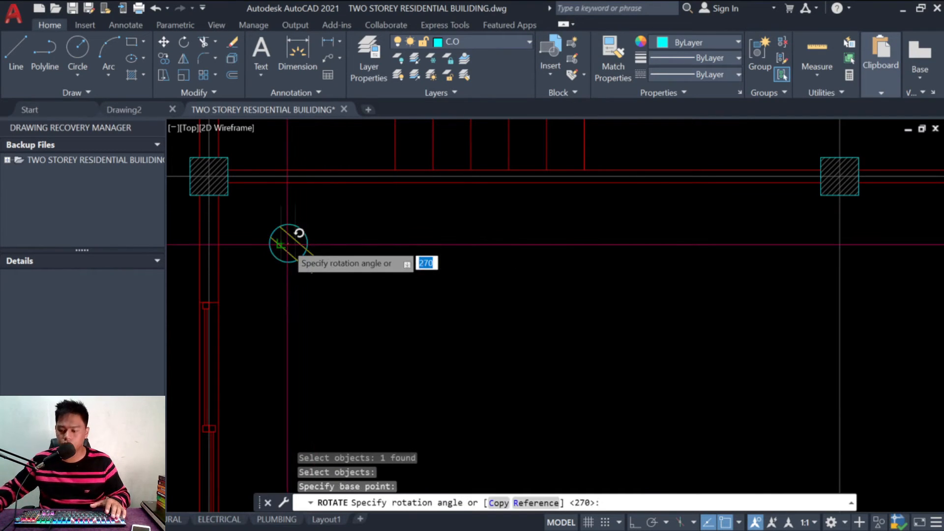
pyautogui.press('Return')
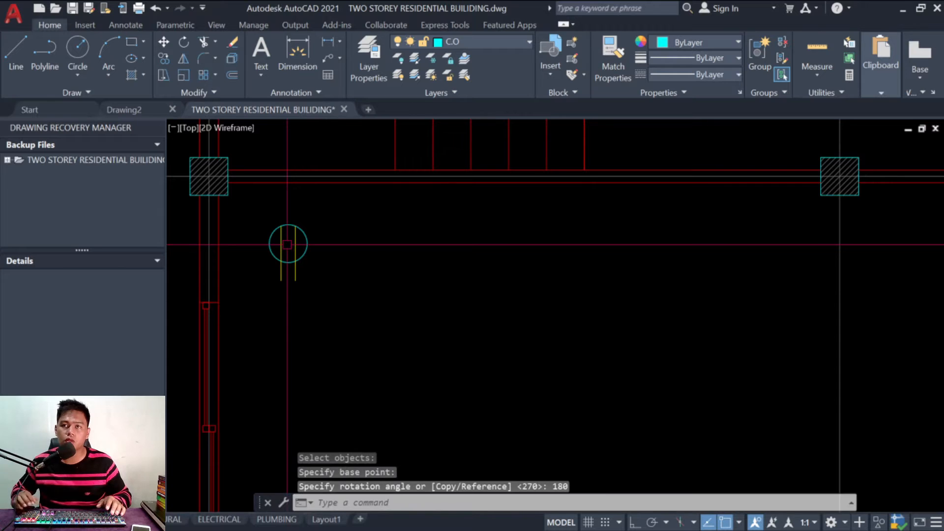
pyautogui.press('Escape')
pyautogui.press('Escape')
pyautogui.press('Escape')
# Step: Move the rotated outlet symbol by its circle's top quadrant up to the lower face of the staircase wall
pyautogui.write('m')
pyautogui.press('Return')
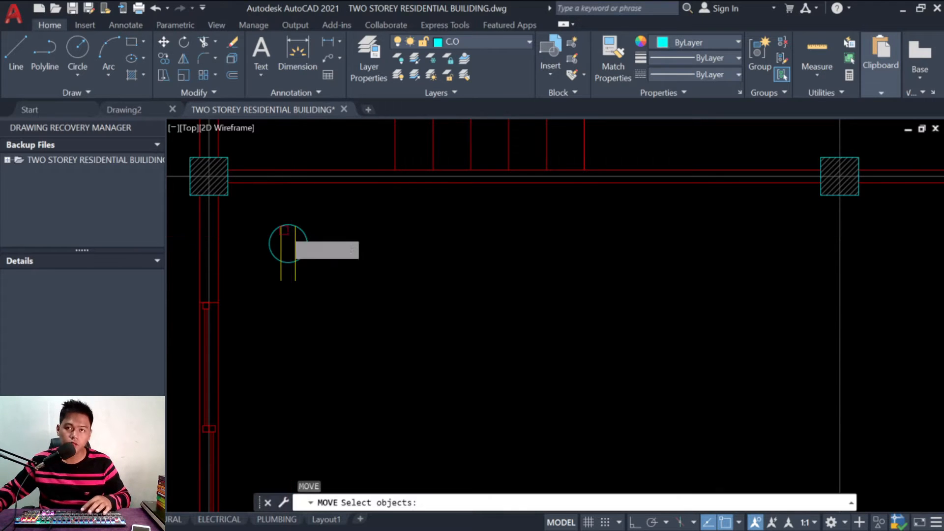
pyautogui.click(327, 250)
pyautogui.click(264, 231)
pyautogui.press('Return')
pyautogui.click(289, 225)
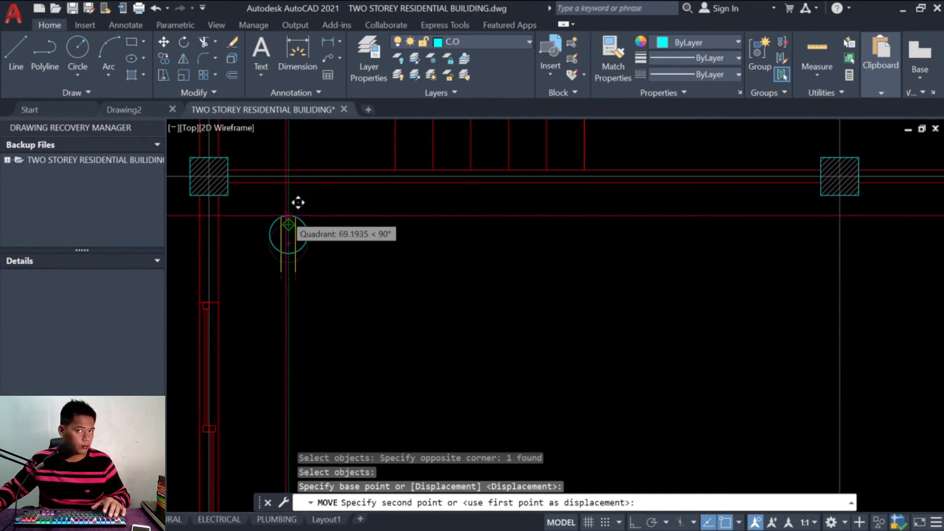
pyautogui.click(288, 182)
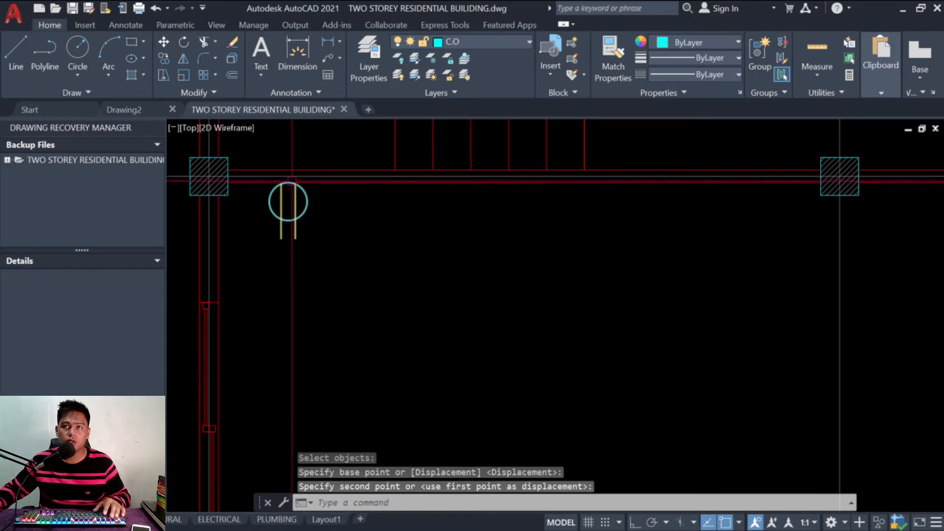
pyautogui.press('Escape')
pyautogui.press('Escape')
pyautogui.press('Escape')
# Step: Move the upper-left corner outlet symbol 100 units straight down from the staircase wall face
pyautogui.write('m')
pyautogui.press('Return')
pyautogui.click(279, 186)
pyautogui.click(279, 186)
pyautogui.press('Return')
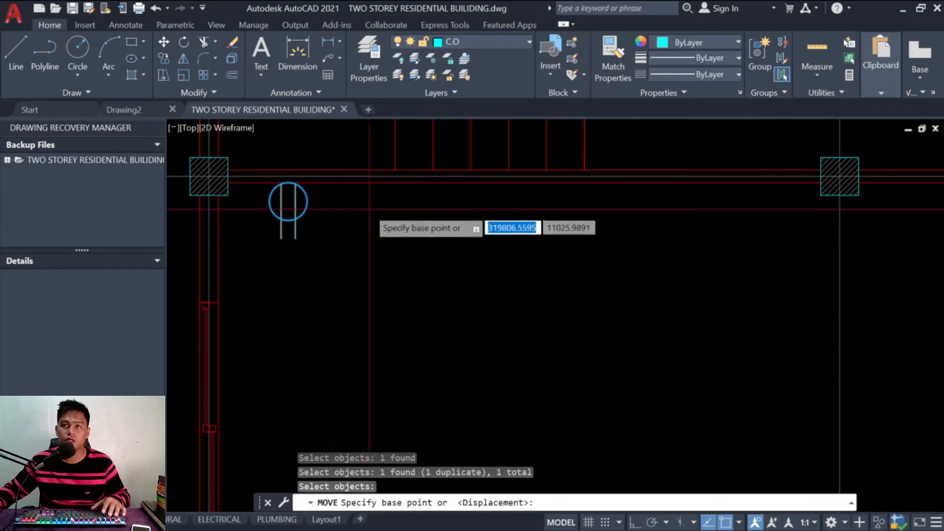
pyautogui.click(335, 211)
pyautogui.press('F8')
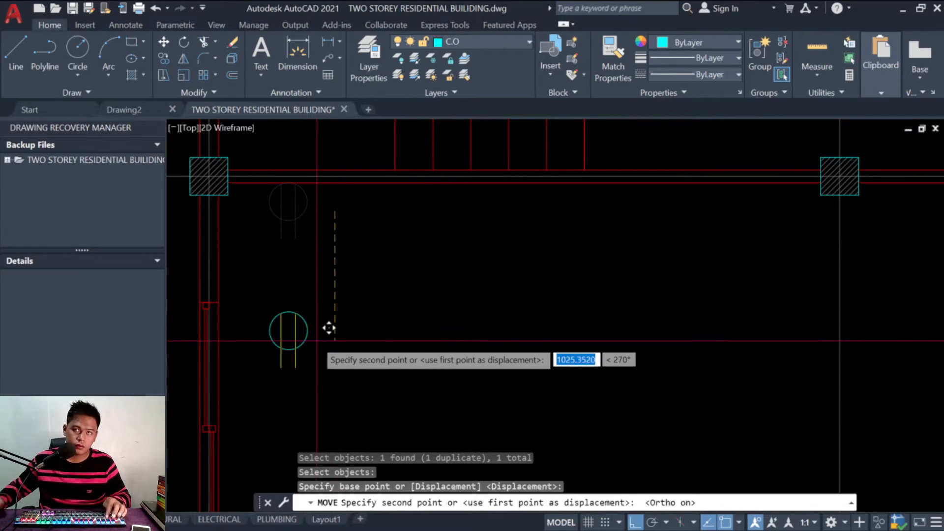
pyautogui.write('100')
pyautogui.press('Return')
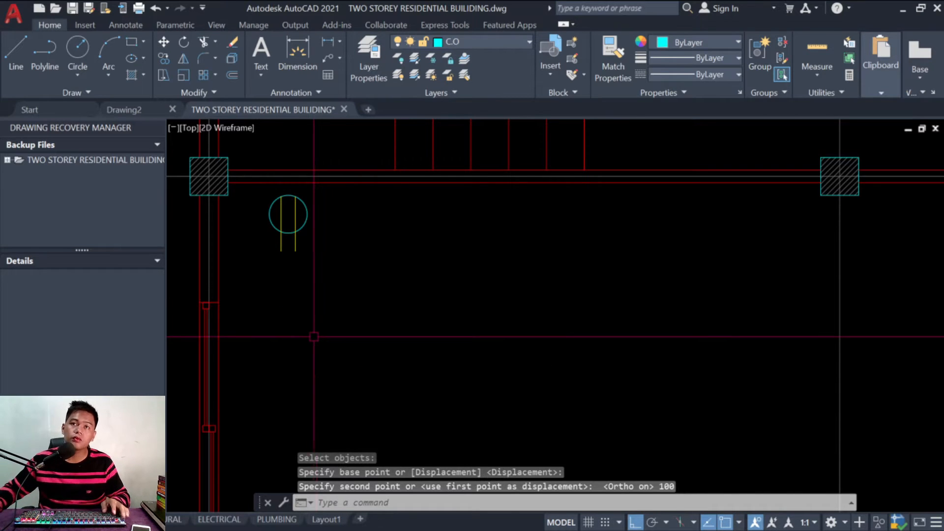
pyautogui.press('Escape')
pyautogui.press('Escape')
# Step: Copy the right one of the paired outlet symbols to the outer side of the wall beside the toilet room, between the two windows
pyautogui.scroll(-5, 555, 315)
pyautogui.scroll(2, 487, 231)
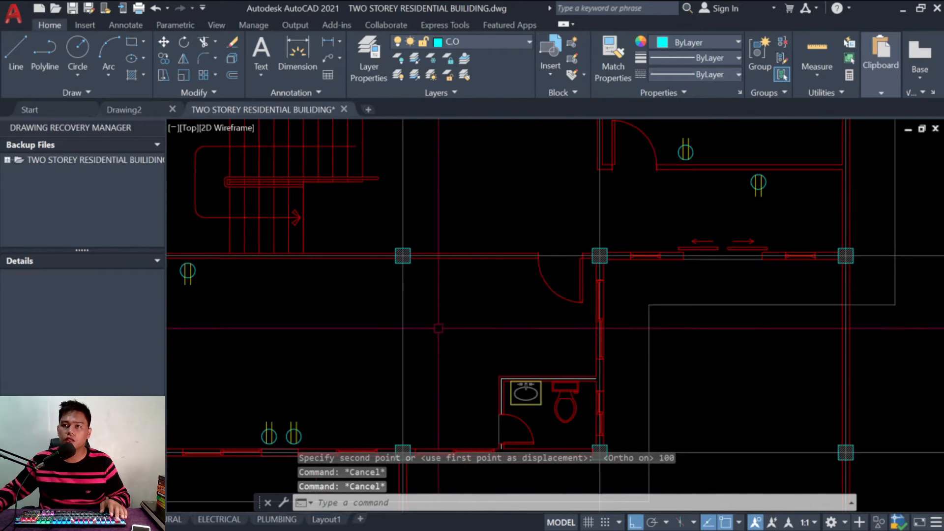
pyautogui.scroll(-2, 464, 331)
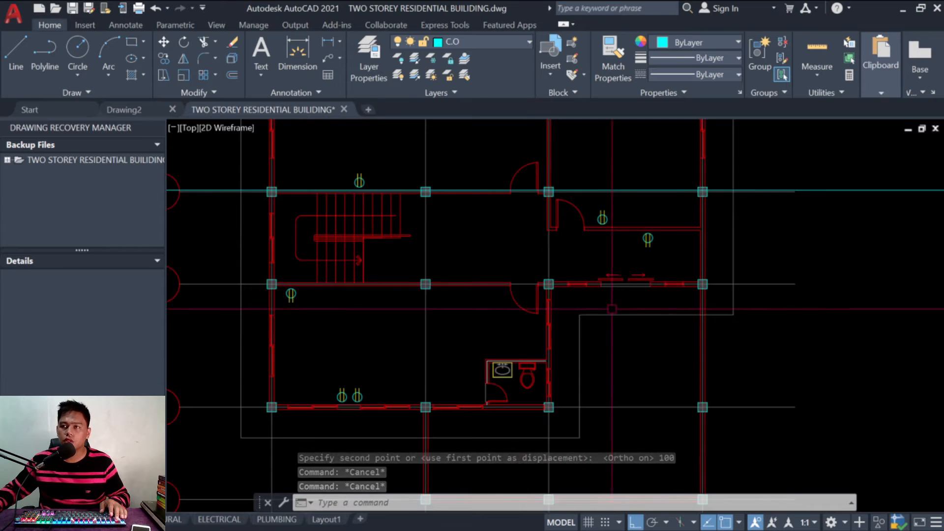
pyautogui.scroll(2, 596, 318)
pyautogui.scroll(-2, 396, 271)
pyautogui.scroll(2, 281, 371)
pyautogui.press('Escape')
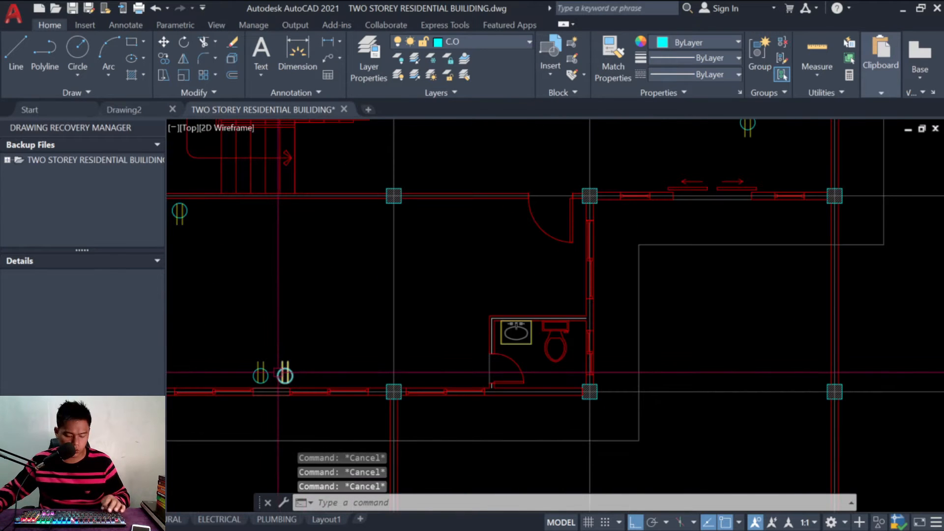
pyautogui.write('co')
pyautogui.press('Return')
pyautogui.click(285, 375)
pyautogui.press('Return')
pyautogui.click(286, 376)
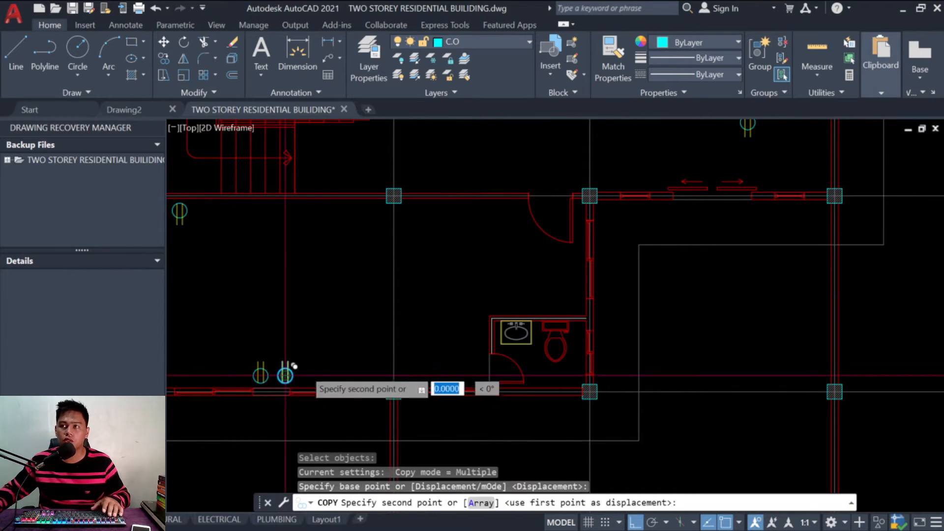
pyautogui.scroll(2, 590, 295)
pyautogui.scroll(4, 603, 334)
pyautogui.press('F8')
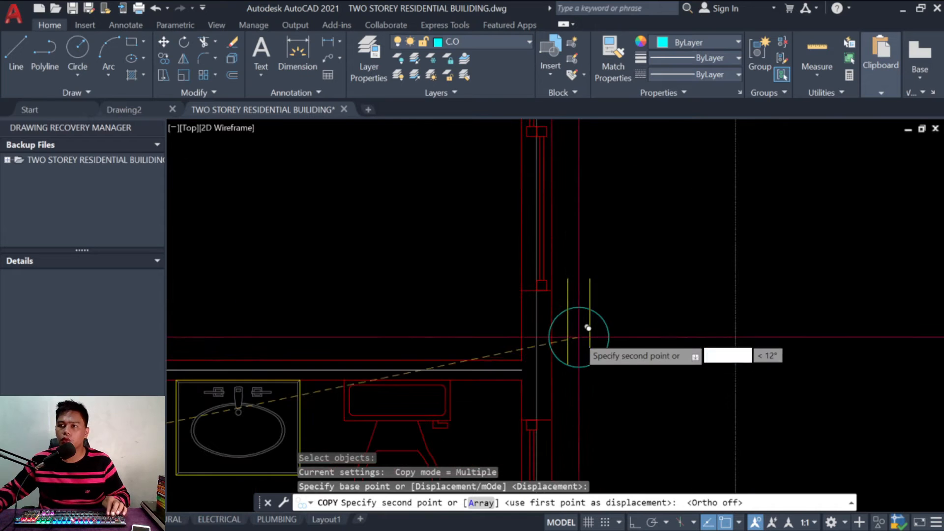
pyautogui.press('Escape')
pyautogui.press('Escape')
pyautogui.press('Escape')
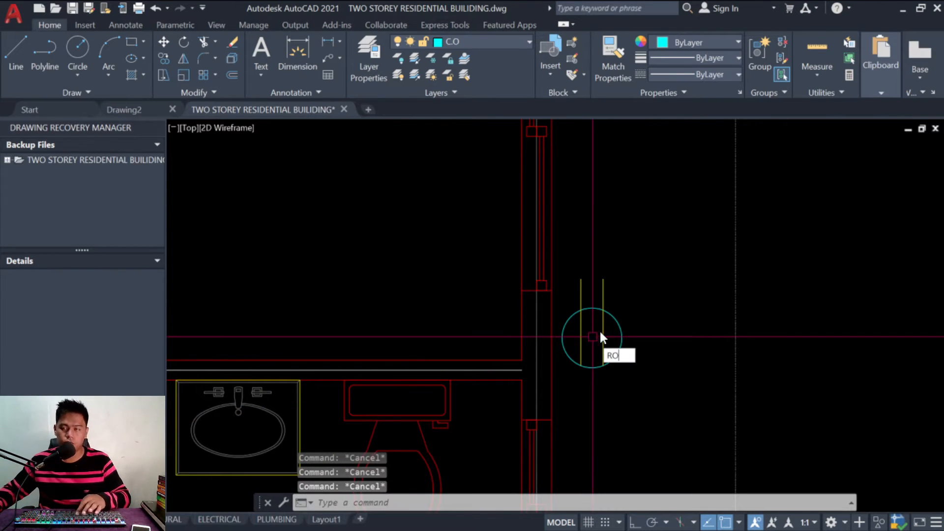
# Step: Rotate the outlet symbol outside the toilet room about its circle's centre so its two lines point right, away from the wall
pyautogui.press('Return')
pyautogui.click(643, 338)
pyautogui.click(602, 350)
pyautogui.press('Escape')
pyautogui.press('Escape')
pyautogui.write('RO')
pyautogui.press('Return')
pyautogui.click(602, 350)
pyautogui.click(590, 338)
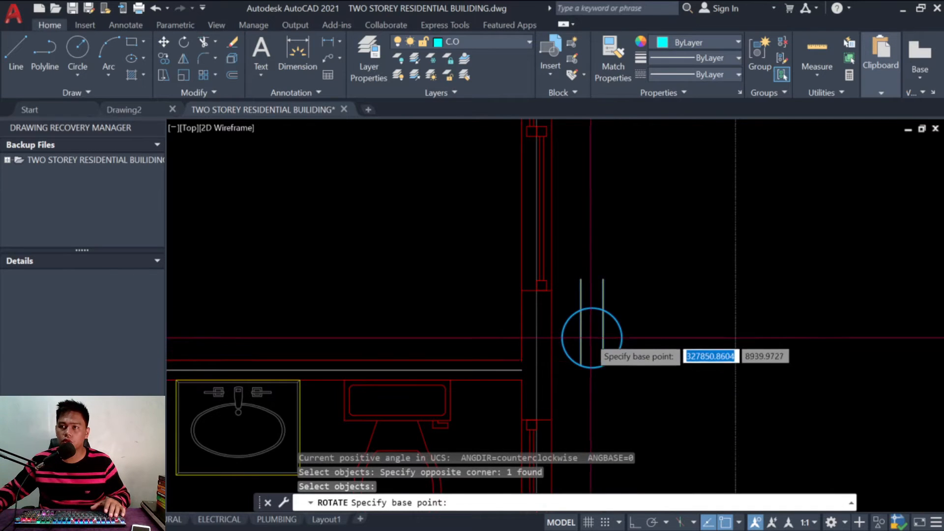
pyautogui.click(592, 338)
pyautogui.press('F8')
pyautogui.press('Escape')
pyautogui.press('Escape')
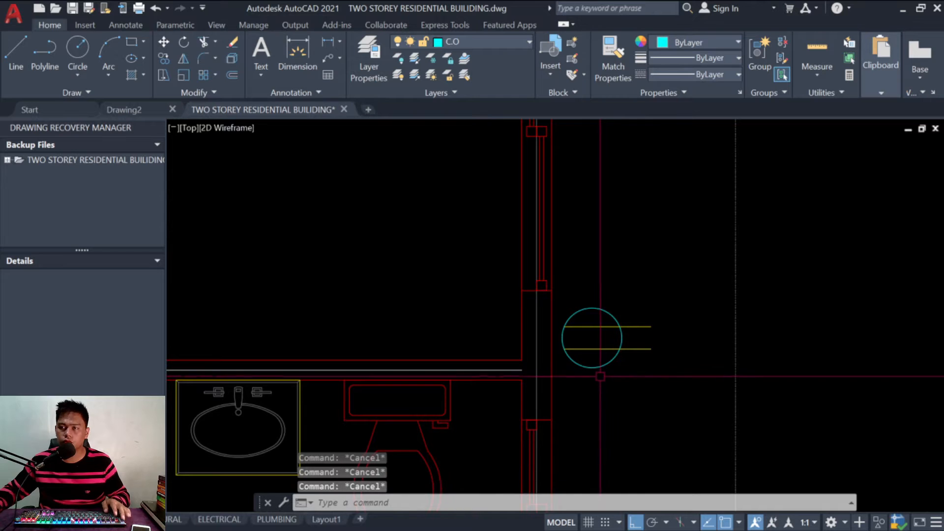
# Step: Move the rotated outlet symbol by its circle's left quadrant onto the wall's outer face
pyautogui.write('m')
pyautogui.press('Return')
pyautogui.click(610, 386)
pyautogui.click(598, 320)
pyautogui.press('Return')
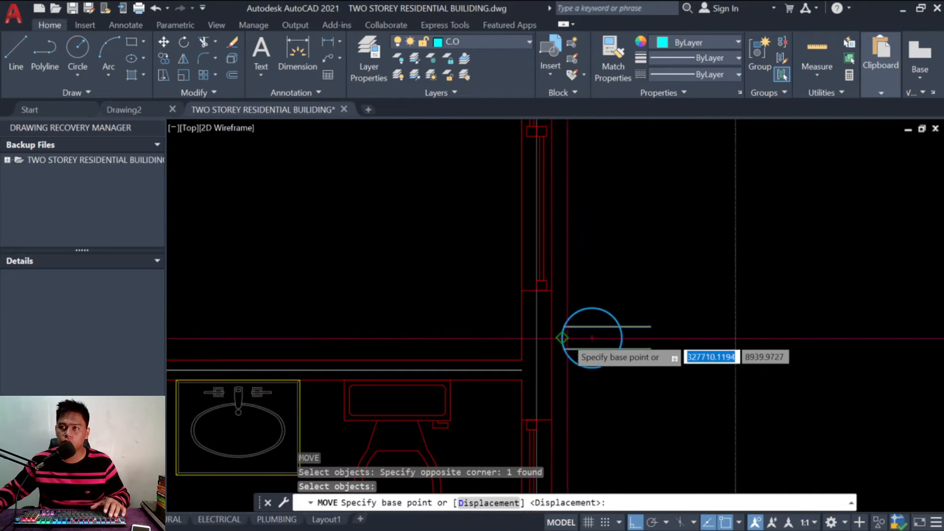
pyautogui.click(563, 337)
pyautogui.click(552, 338)
pyautogui.press('Escape')
pyautogui.press('Escape')
pyautogui.press('Escape')
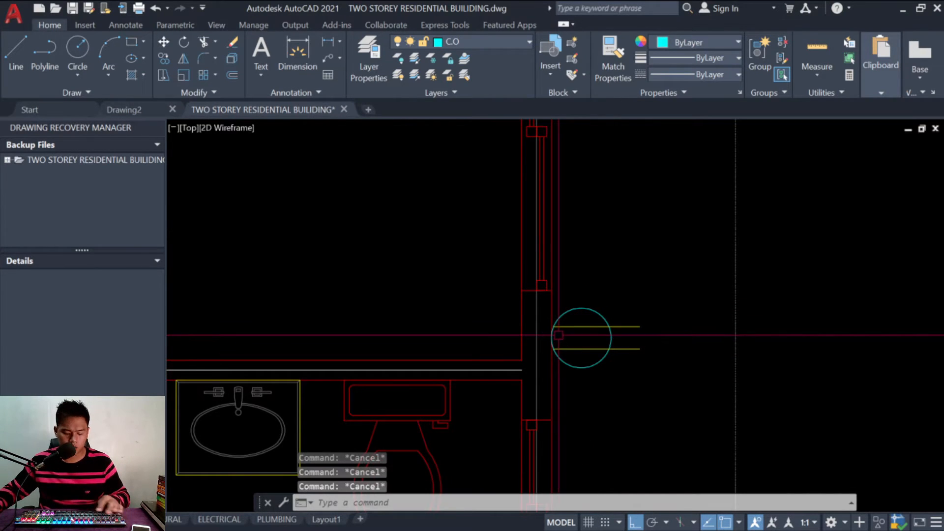
# Step: Move the outlet symbol outside the toilet room 100 units to the right, away from the wall's outer face
pyautogui.write('m')
pyautogui.press('Return')
pyautogui.press('Return')
pyautogui.click(603, 292)
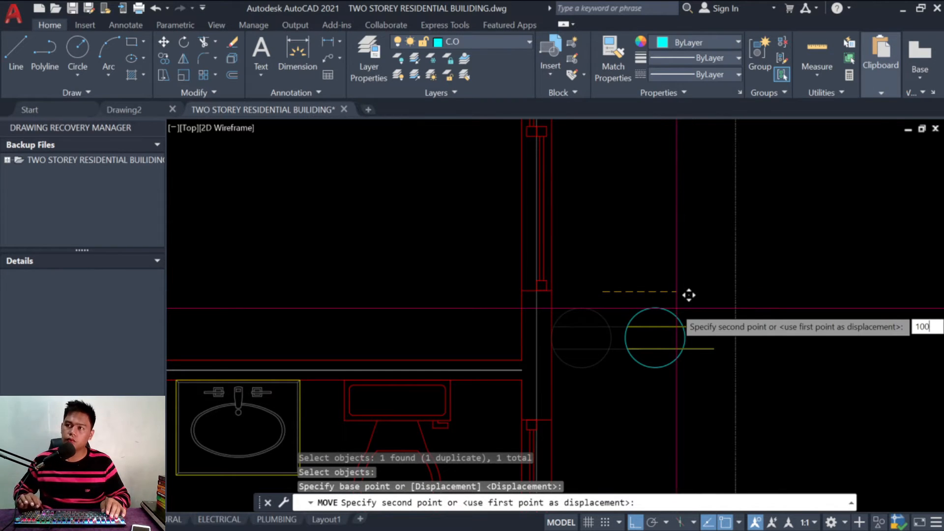
pyautogui.press('Return')
pyautogui.scroll(-5, 677, 309)
pyautogui.press('Escape')
pyautogui.press('Escape')
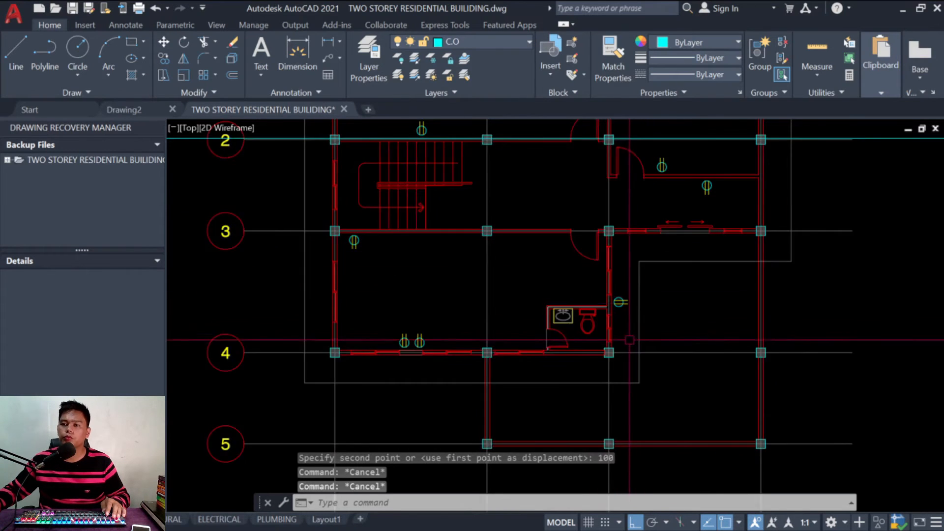
# Step: Erase the long stray horizontal cyan lines that run across both floor plans along grid lines 1 and 2
pyautogui.scroll(-2, 630, 337)
pyautogui.scroll(4, 650, 364)
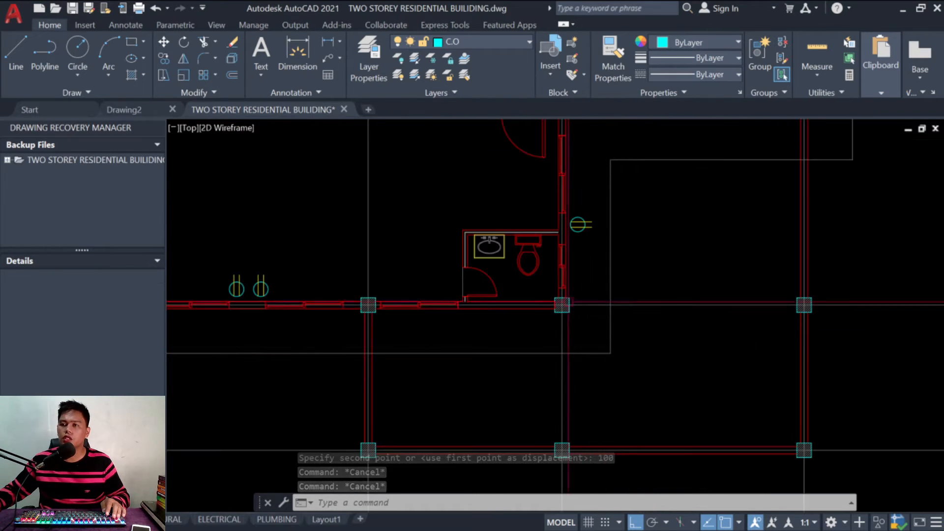
pyautogui.scroll(-8, 459, 363)
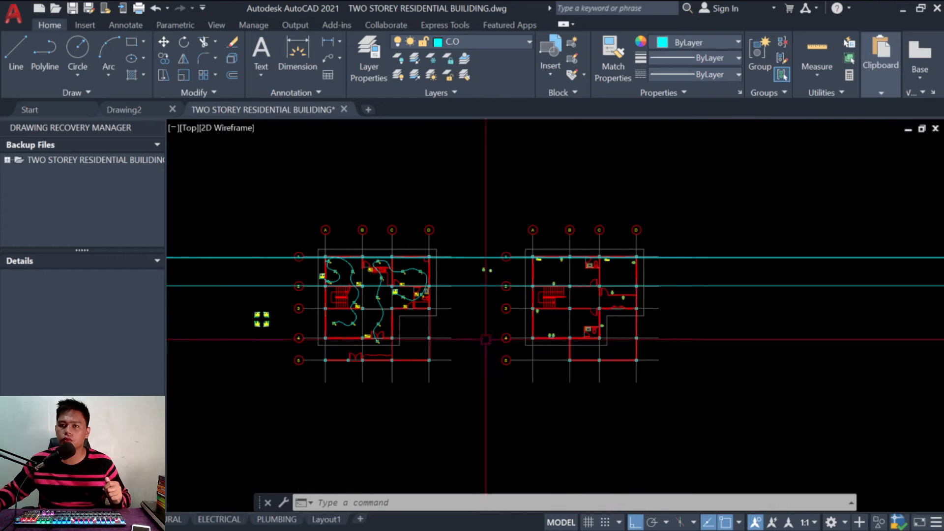
pyautogui.scroll(2, 460, 363)
pyautogui.scroll(2, 447, 369)
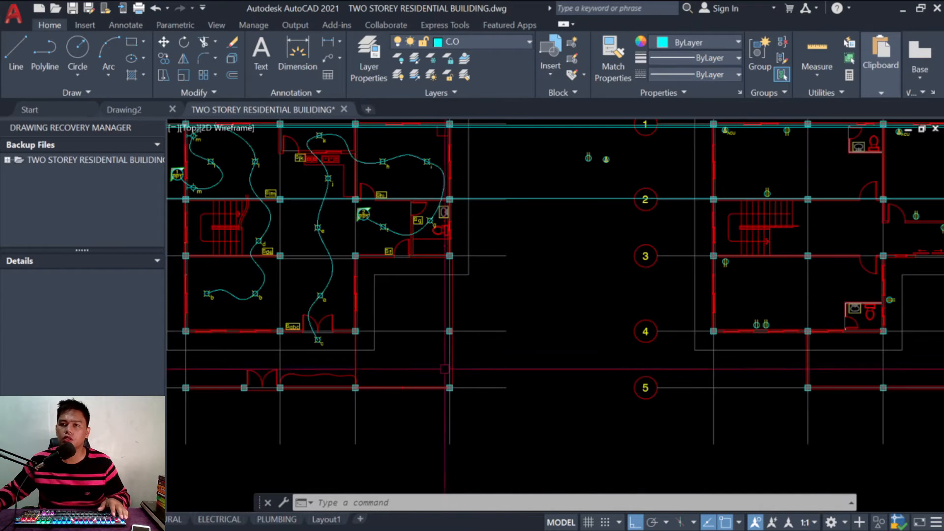
pyautogui.scroll(-2, 656, 358)
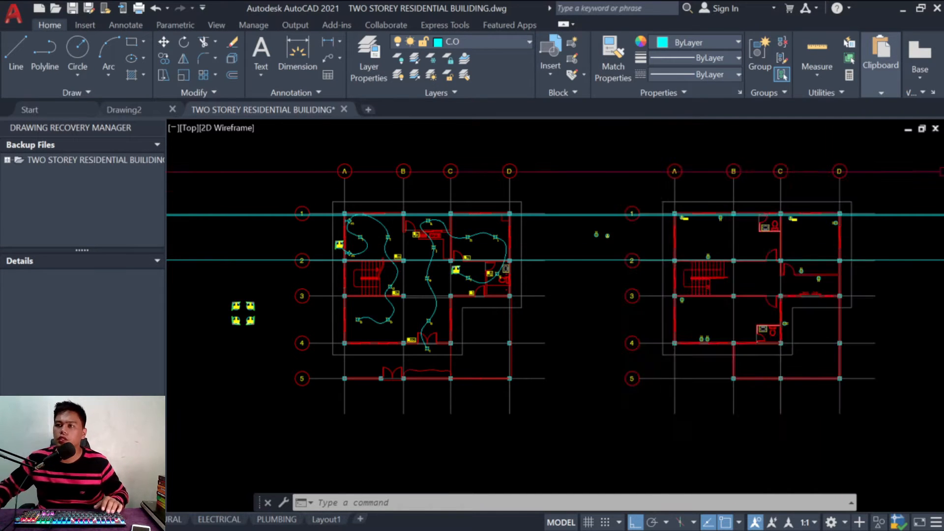
pyautogui.scroll(2, 655, 193)
pyautogui.scroll(2, 551, 250)
pyautogui.press('Escape')
pyautogui.press('Escape')
pyautogui.press('Escape')
pyautogui.write('E')
pyautogui.press('Return')
pyautogui.click(520, 362)
pyautogui.click(490, 158)
pyautogui.press('Escape')
pyautogui.scroll(-5, 541, 241)
pyautogui.press('Escape')
pyautogui.scroll(3, 752, 247)
pyautogui.scroll(4, 427, 207)
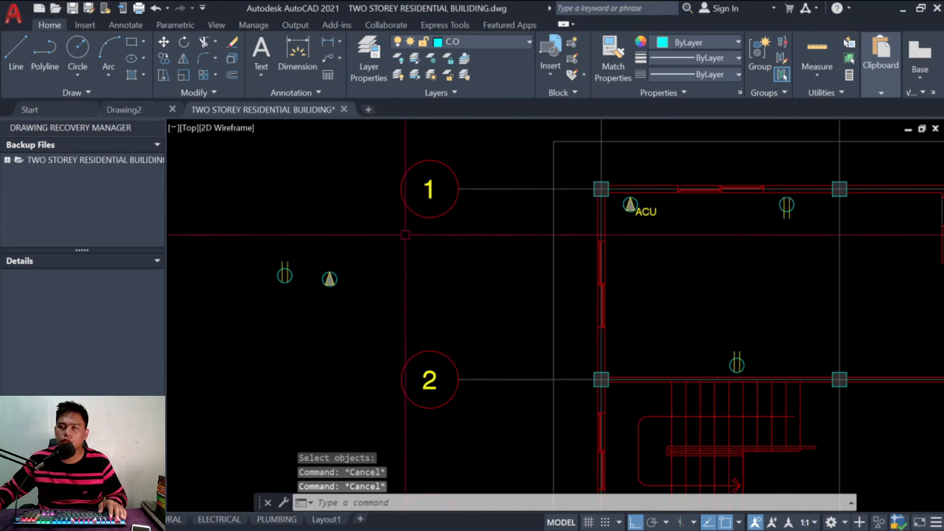
pyautogui.scroll(-2, 391, 246)
pyautogui.scroll(-2, 358, 268)
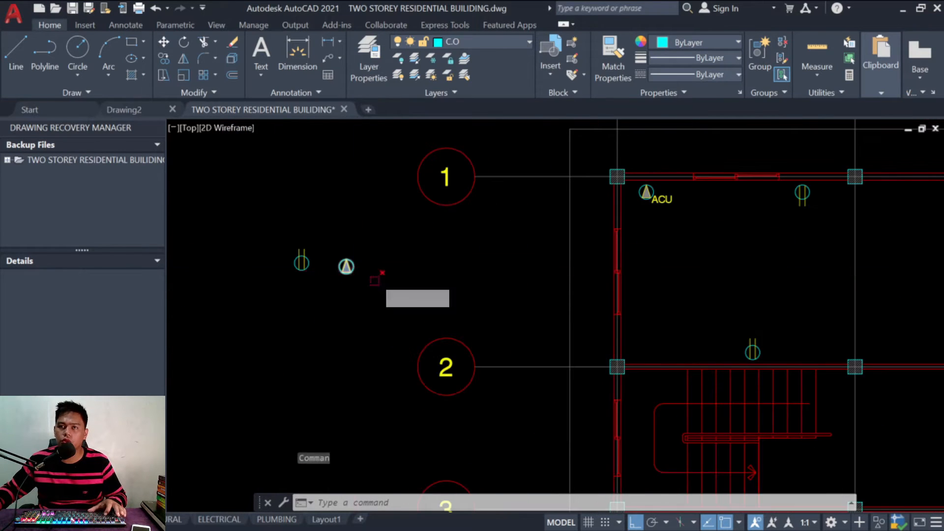
pyautogui.scroll(-2, 585, 228)
pyautogui.write('E')
pyautogui.press('Return')
pyautogui.scroll(2, 575, 231)
pyautogui.scroll(-1, 569, 230)
pyautogui.press('Escape')
pyautogui.press('Escape')
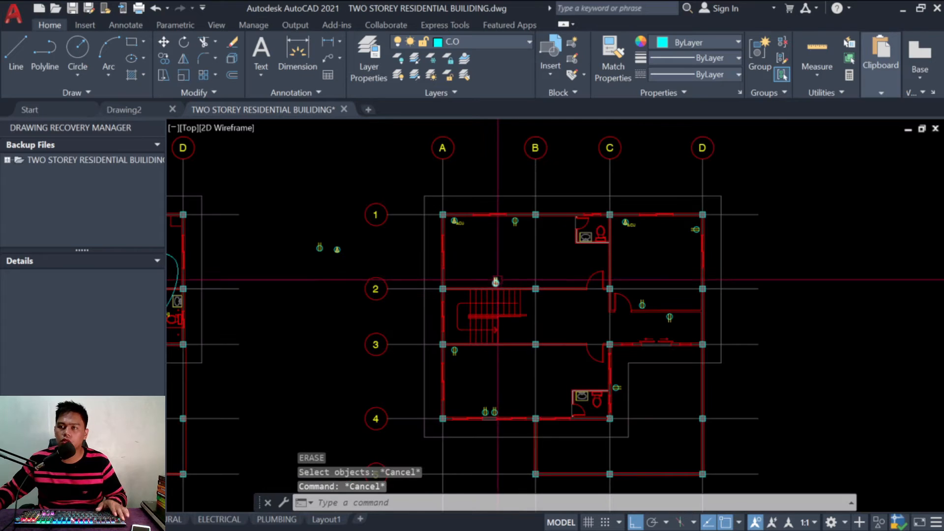
pyautogui.scroll(2, 542, 316)
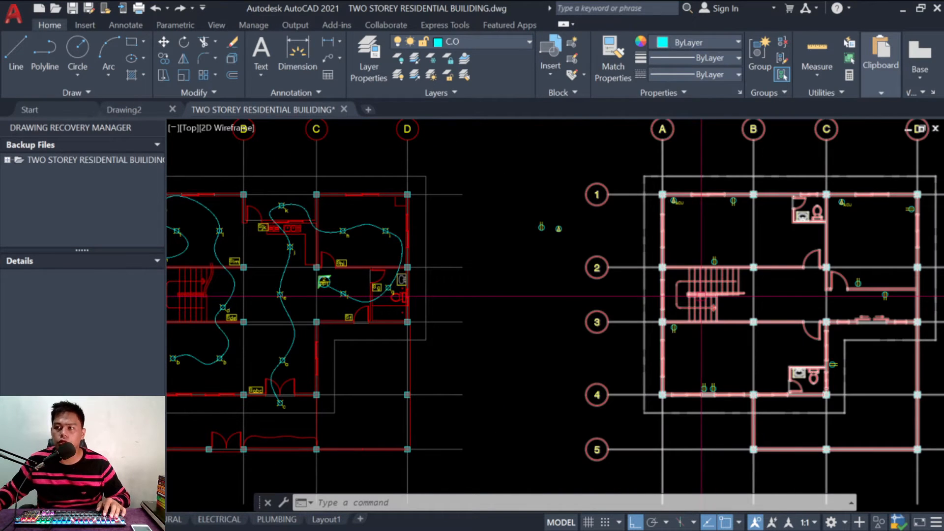
pyautogui.press('Escape')
pyautogui.press('Escape')
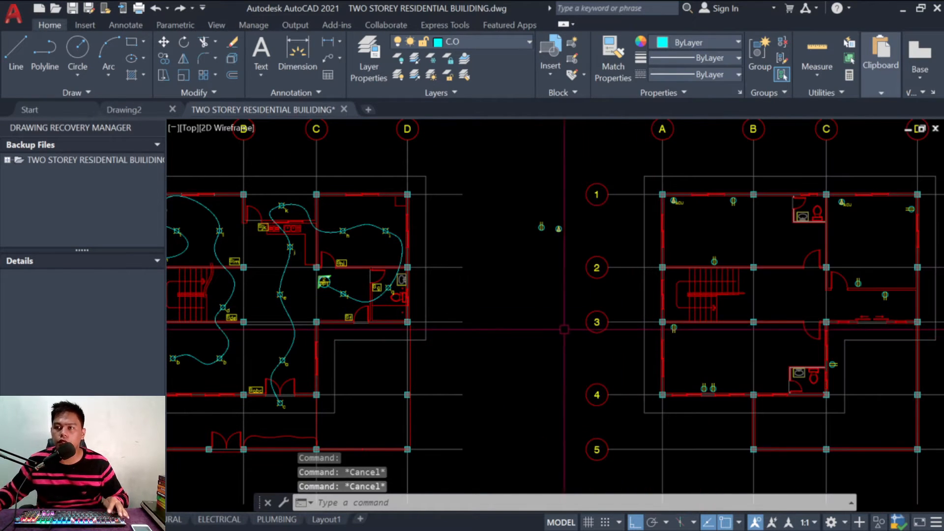
# Step: Look over the outlet floor plan and the neighbouring lighting floor plan
pyautogui.moveTo(597, 336)
pyautogui.mouseDown(button='middle')
pyautogui.moveTo(605, 338)
pyautogui.moveTo(440, 337)
pyautogui.moveTo(526, 343)
pyautogui.mouseUp(button='middle')
pyautogui.moveTo(698, 325)
pyautogui.mouseDown()
pyautogui.moveTo(561, 335)
pyautogui.moveTo(545, 326)
pyautogui.mouseUp()
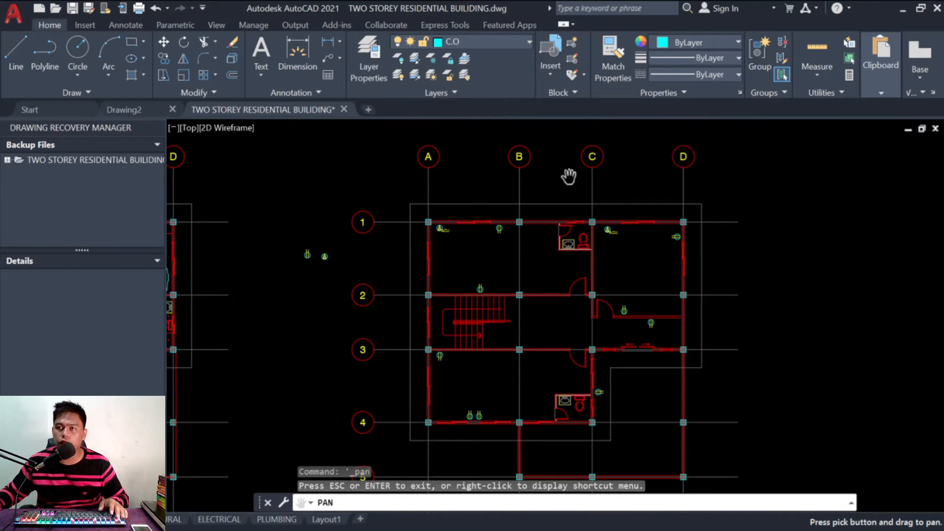
pyautogui.scroll(-3, 567, 178)
pyautogui.scroll(3, 533, 250)
pyautogui.moveTo(270, 319); pyautogui.dragTo(756, 280, button='middle')
pyautogui.scroll(-1, 756, 279)
pyautogui.scroll(-1, 723, 270)
pyautogui.scroll(-1, 618, 305)
pyautogui.scroll(1, 646, 315)
pyautogui.scroll(2, 678, 244)
pyautogui.scroll(-4, 666, 247)
pyautogui.scroll(2, 653, 251)
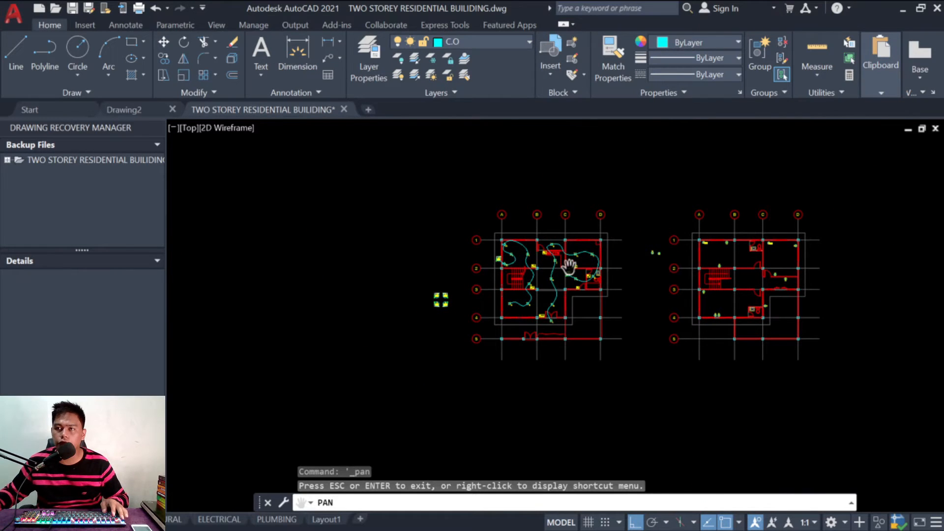
# Step: Copy the floor plan drawing under the lighting layout straight down into the empty space below it
pyautogui.press('Escape')
pyautogui.press('Escape')
pyautogui.press('Escape')
pyautogui.scroll(2, 614, 227)
pyautogui.write('co')
pyautogui.press('Return')
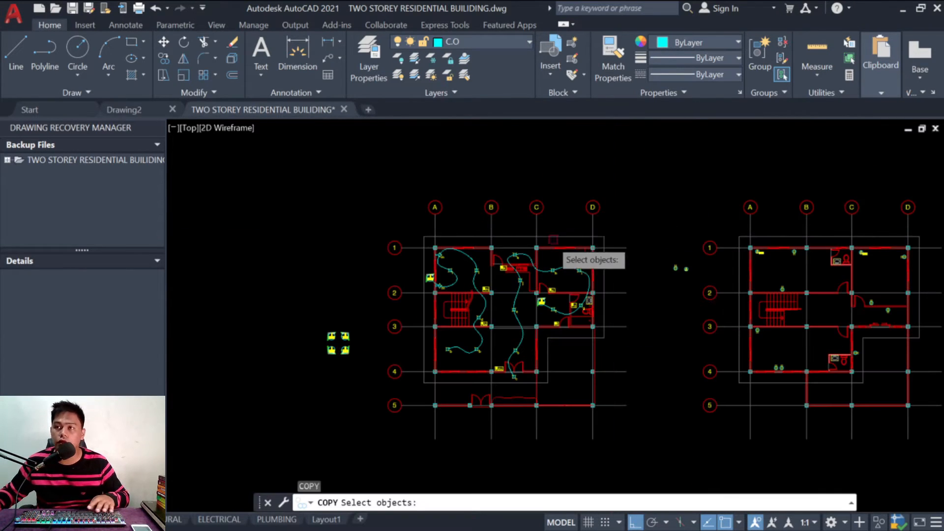
pyautogui.click(548, 246)
pyautogui.press('Return')
pyautogui.click(547, 247)
pyautogui.scroll(-5, 544, 182)
pyautogui.scroll(3, 527, 286)
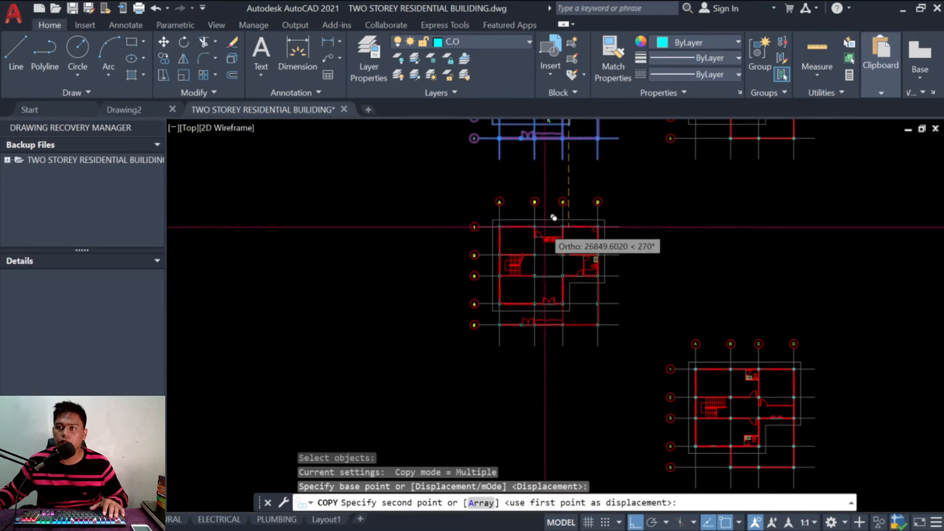
pyautogui.click(553, 220)
pyautogui.press('Escape')
pyautogui.press('Escape')
pyautogui.press('Escape')
pyautogui.scroll(-2, 551, 219)
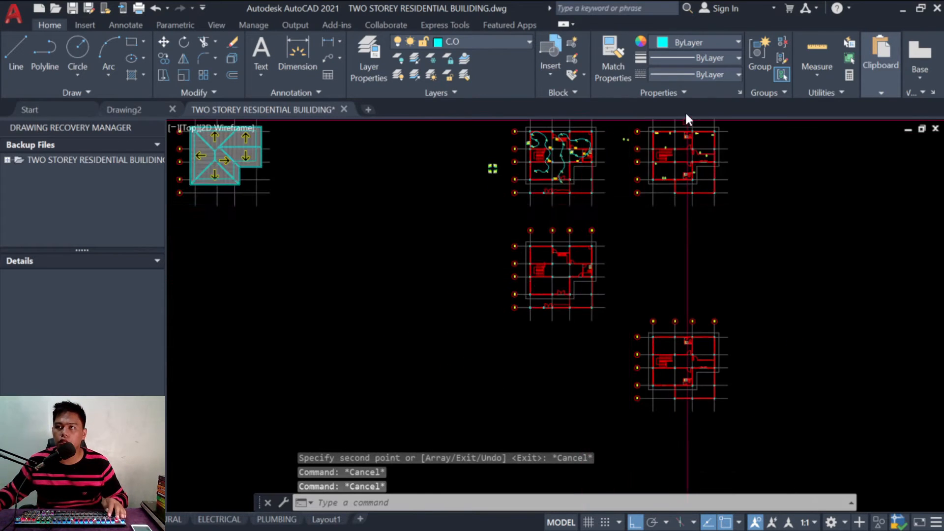
pyautogui.scroll(5, 599, 193)
pyautogui.write('C')
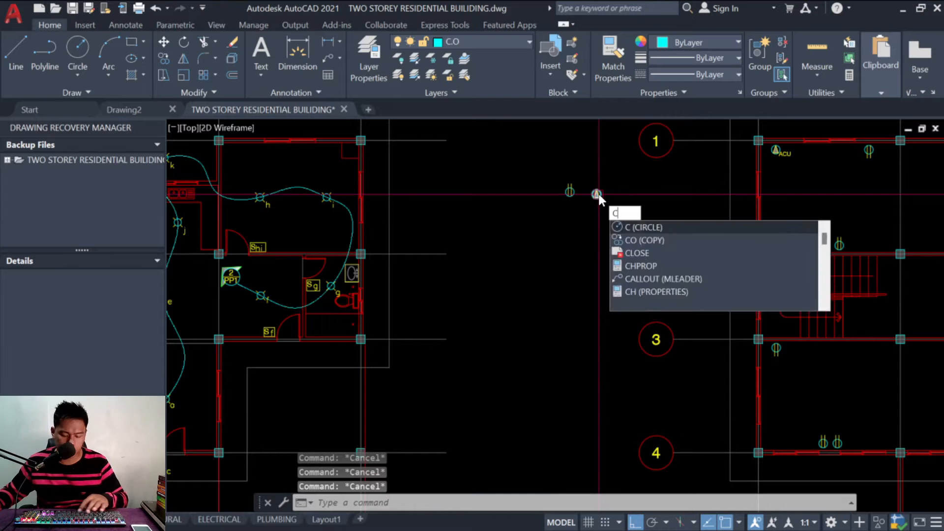
pyautogui.write('O')
pyautogui.press('Return')
pyautogui.click(672, 211)
pyautogui.click(526, 165)
pyautogui.press('Return')
pyautogui.click(591, 205)
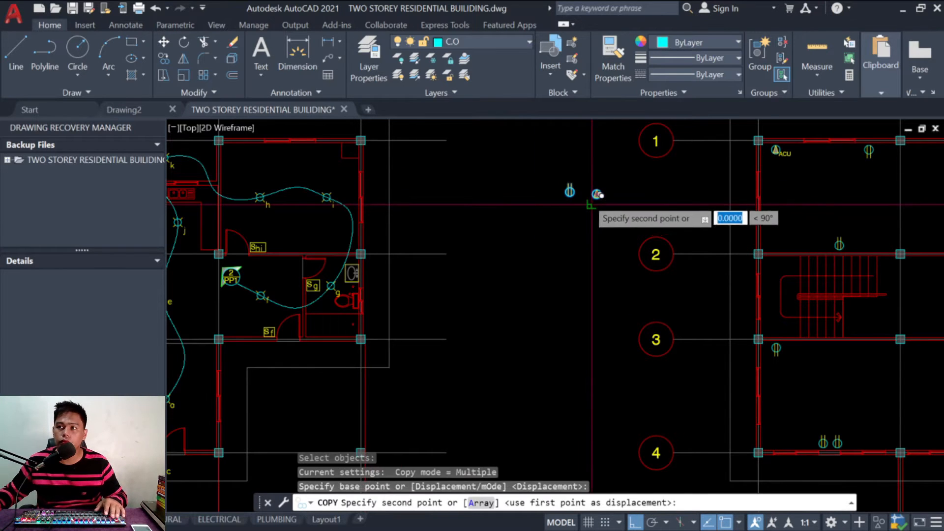
pyautogui.press('Escape')
pyautogui.press('Escape')
pyautogui.press('Escape')
pyautogui.press('Escape')
pyautogui.scroll(2, 752, 162)
pyautogui.scroll(-2, 664, 216)
pyautogui.scroll(4, 881, 174)
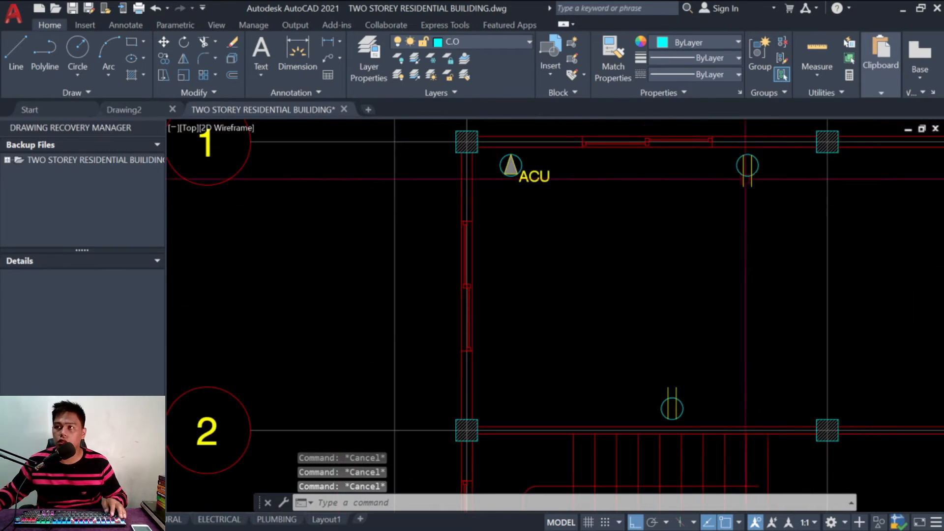
pyautogui.write('CO')
pyautogui.press('Return')
pyautogui.click(757, 199)
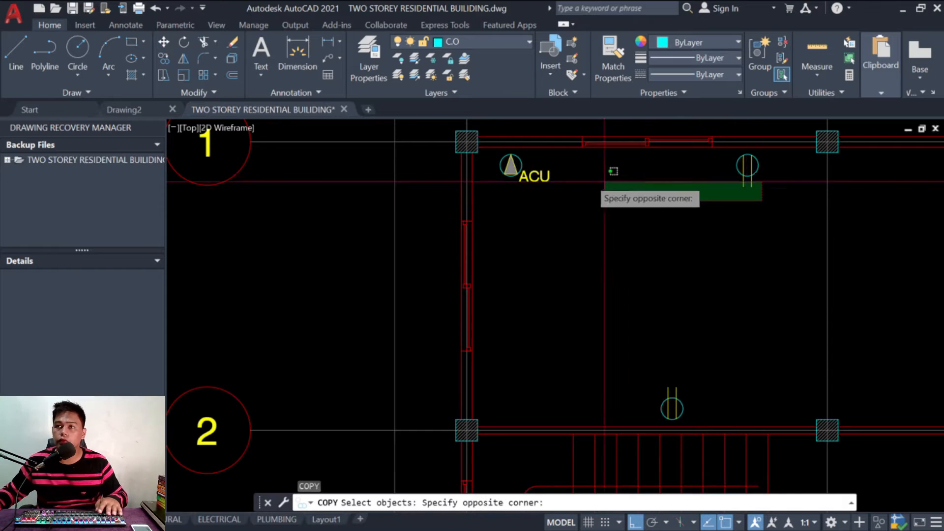
pyautogui.click(469, 145)
pyautogui.press('Escape')
pyautogui.press('Escape')
# Step: Copy the ACU outlet, its label and the convenience outlet from the outlet plan's upper-left room to just above the new plan copy, with ortho off
pyautogui.write('CO')
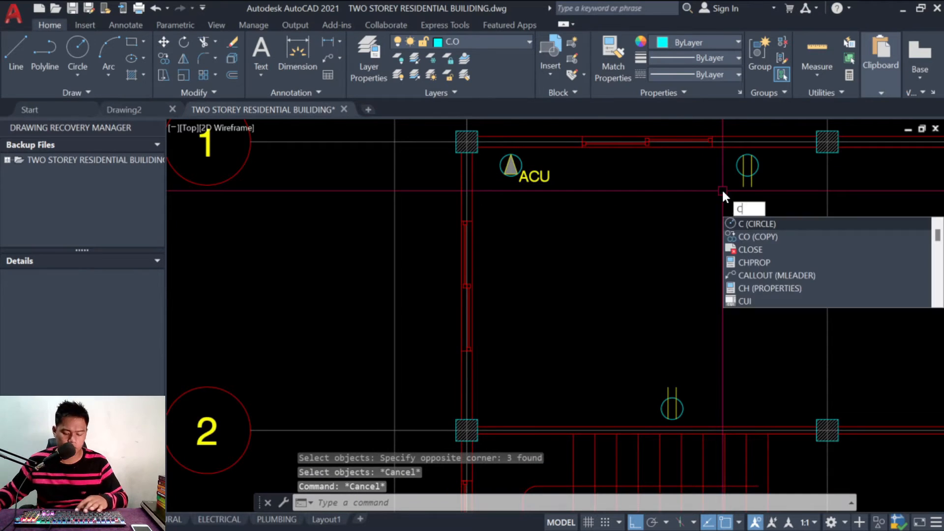
pyautogui.press('Return')
pyautogui.click(764, 203)
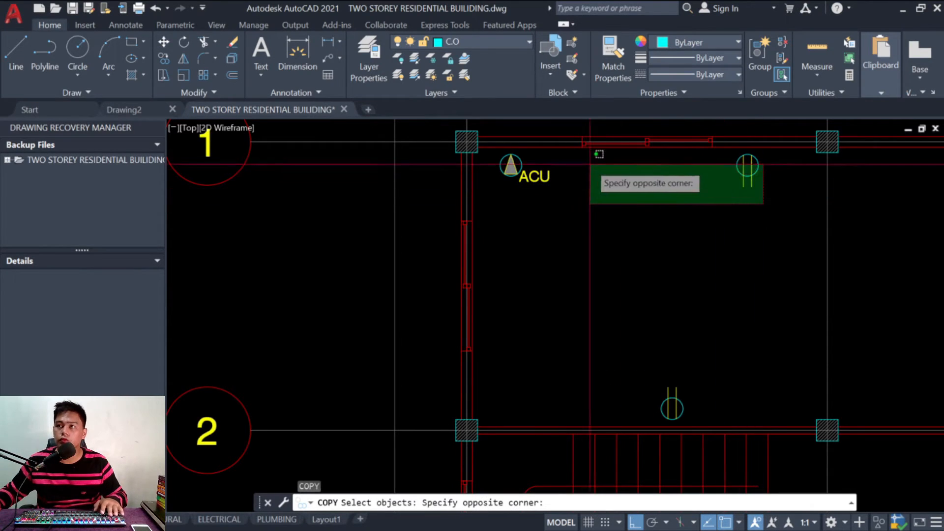
pyautogui.click(496, 159)
pyautogui.press('Return')
pyautogui.click(542, 170)
pyautogui.scroll(-5, 636, 159)
pyautogui.scroll(-5, 638, 157)
pyautogui.scroll(7, 533, 286)
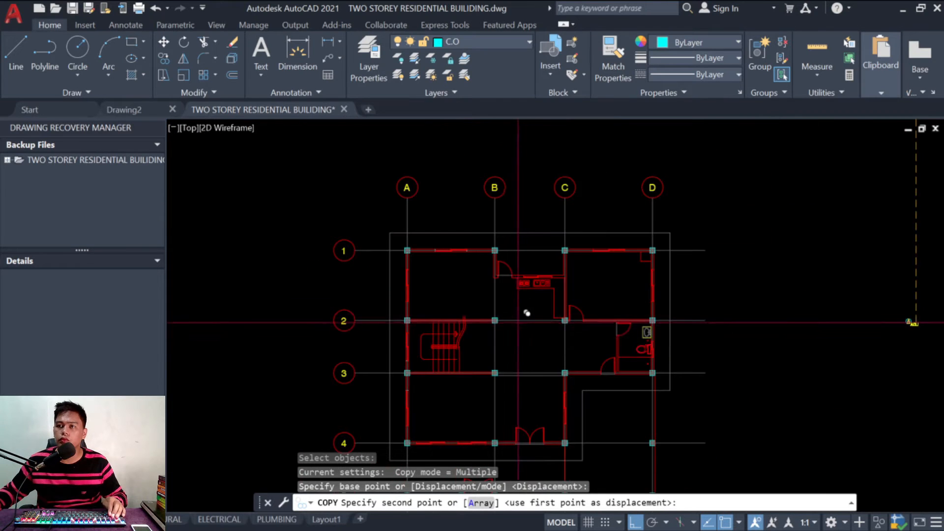
pyautogui.press('F8')
pyautogui.scroll(5, 439, 214)
pyautogui.click(425, 234)
pyautogui.press('Escape')
pyautogui.press('Escape')
# Step: Copy the convenience outlet symbol into the upper-left room, just below the grid line 1 wall between the window and column B
pyautogui.moveTo(448, 285); pyautogui.dragTo(454, 197, button='middle')
pyautogui.moveTo(454, 197); pyautogui.dragTo(437, 171)
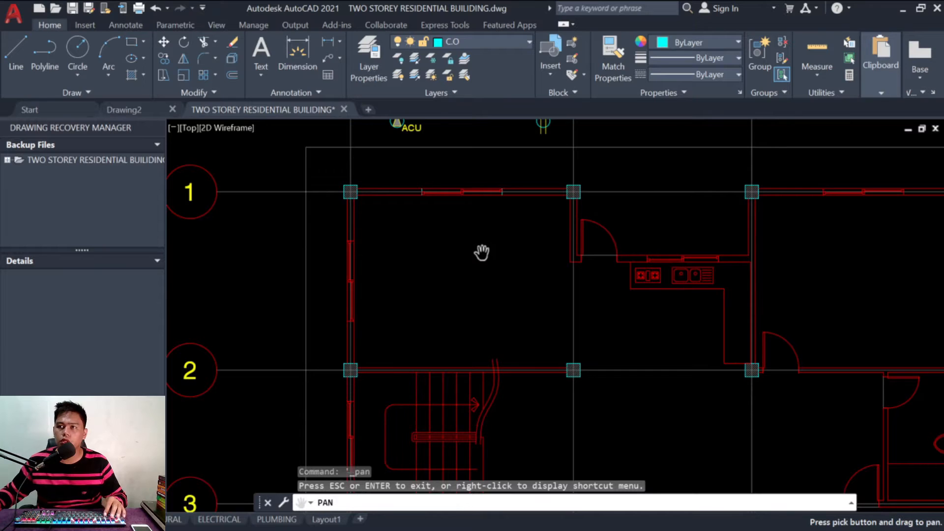
pyautogui.scroll(-2, 481, 252)
pyautogui.moveTo(487, 253)
pyautogui.mouseDown()
pyautogui.moveTo(472, 274)
pyautogui.moveTo(480, 264)
pyautogui.mouseUp()
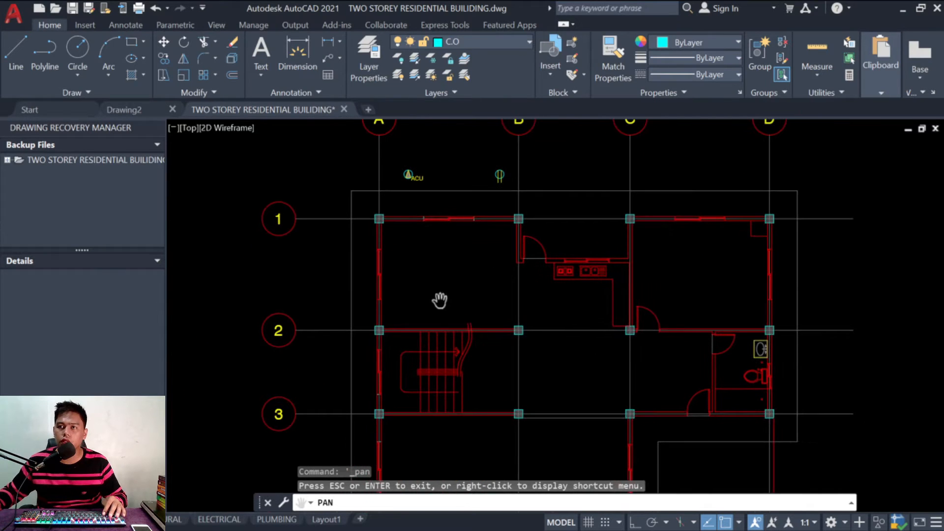
pyautogui.moveTo(448, 237); pyautogui.dragTo(445, 249)
pyautogui.scroll(2, 506, 165)
pyautogui.press('Escape')
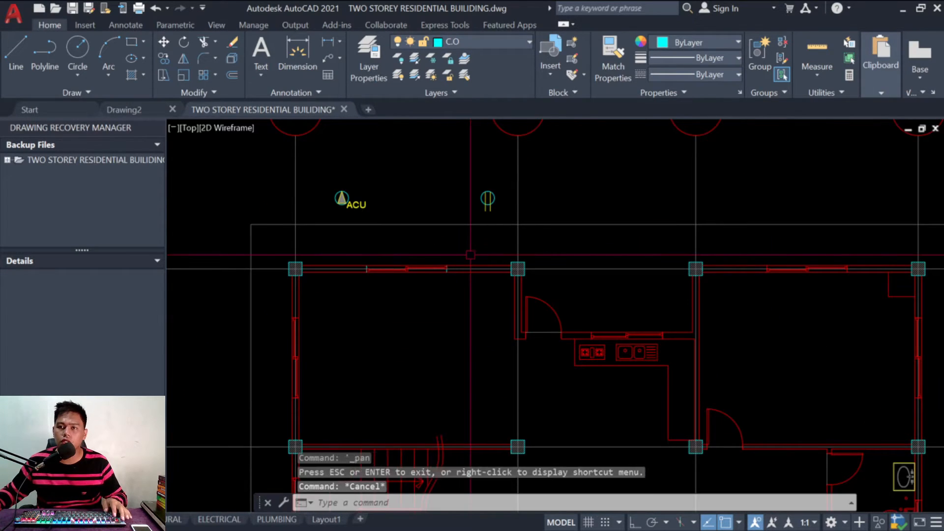
pyautogui.write('co')
pyautogui.press('space')
pyautogui.scroll(2, 465, 201)
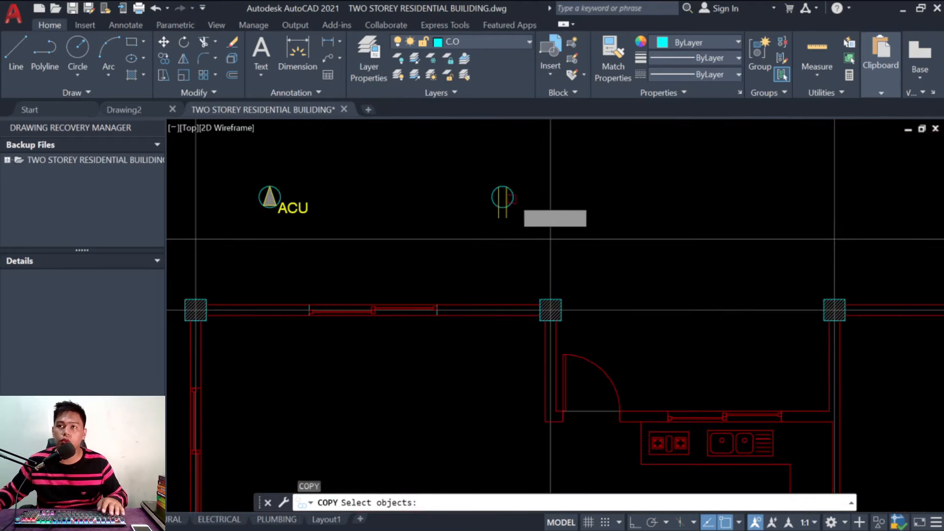
pyautogui.click(502, 207)
pyautogui.press('space')
pyautogui.click(501, 206)
pyautogui.scroll(-2, 500, 194)
pyautogui.scroll(2, 394, 273)
pyautogui.scroll(3, 555, 279)
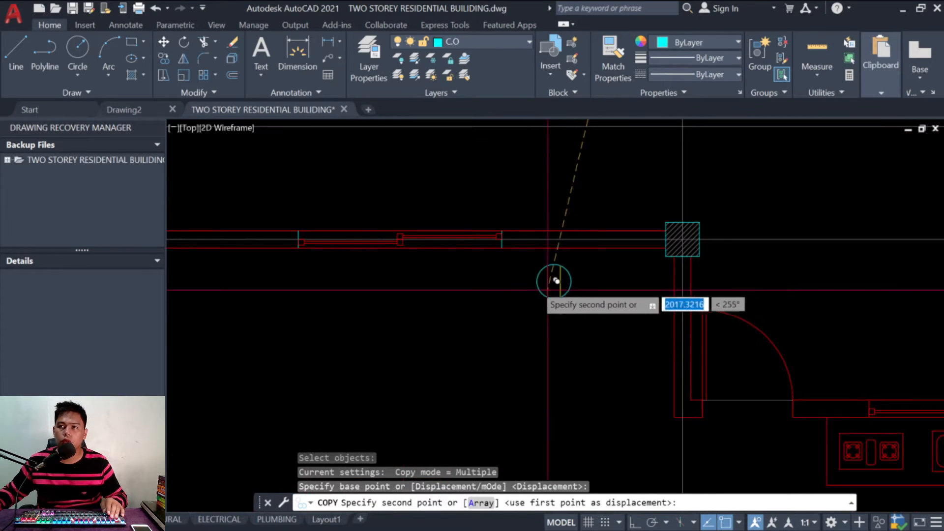
pyautogui.click(538, 271)
# Step: Place another copy of the convenience outlet in the same room, above the grid line 2 wall near column A
pyautogui.scroll(-5, 548, 235)
pyautogui.scroll(5, 547, 235)
pyautogui.click(415, 392)
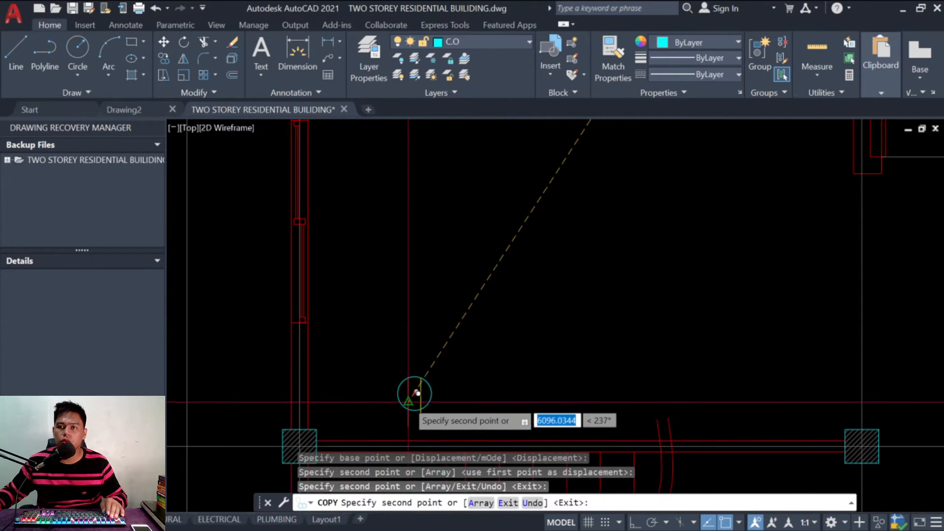
pyautogui.press('Escape')
pyautogui.press('Escape')
pyautogui.press('Escape')
pyautogui.press('Escape')
pyautogui.write('ro')
pyautogui.press('space')
pyautogui.moveTo(467, 418); pyautogui.dragTo(408, 410)
pyautogui.press('space')
pyautogui.press('Escape')
pyautogui.press('Escape')
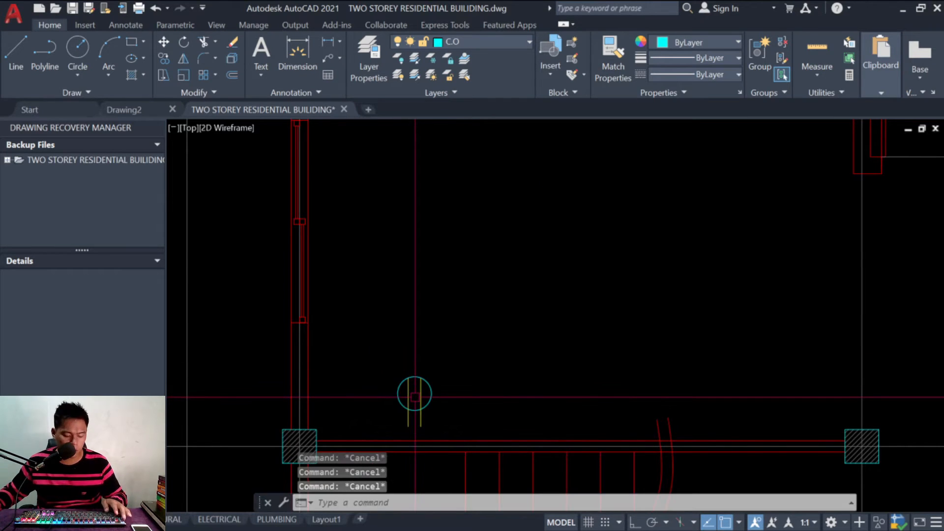
# Step: Rotate the outlet symbol near column A on grid line 2 by 180 degrees about its circle's centre
pyautogui.write('ro')
pyautogui.press('space')
pyautogui.click(457, 397)
pyautogui.click(400, 380)
pyautogui.press('space')
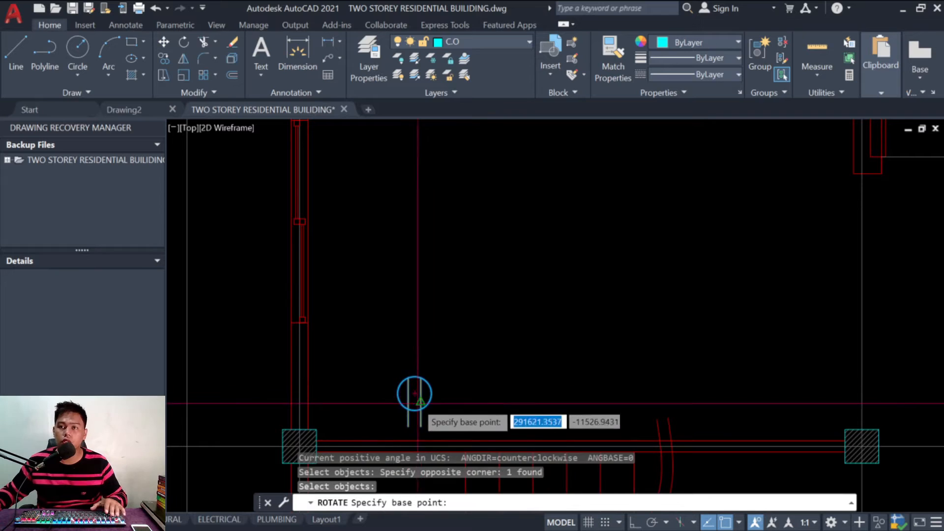
pyautogui.click(414, 394)
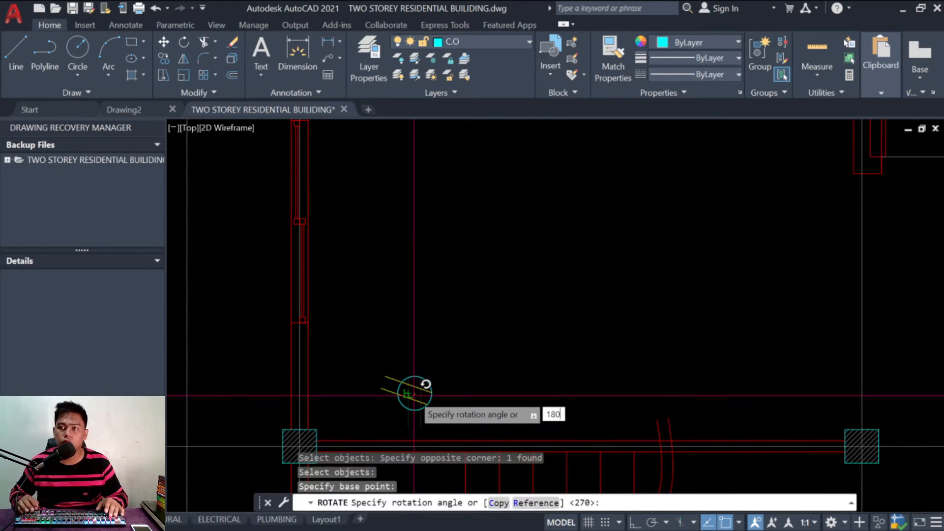
pyautogui.press('Return')
pyautogui.press('Escape')
pyautogui.press('Escape')
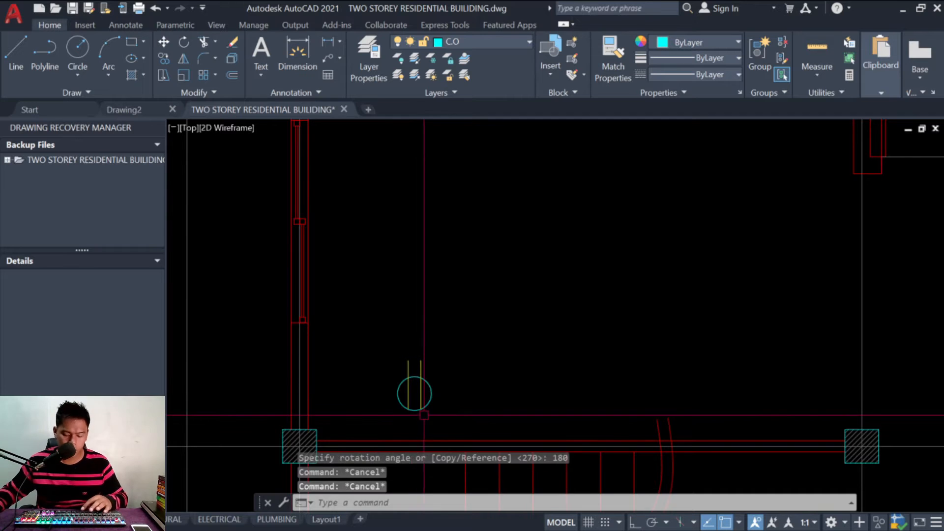
# Step: Move the rotated outlet symbol by its circle's bottom quadrant onto the inner face of the grid line 2 wall
pyautogui.write('m')
pyautogui.press('Return')
pyautogui.click(415, 393)
pyautogui.click(415, 411)
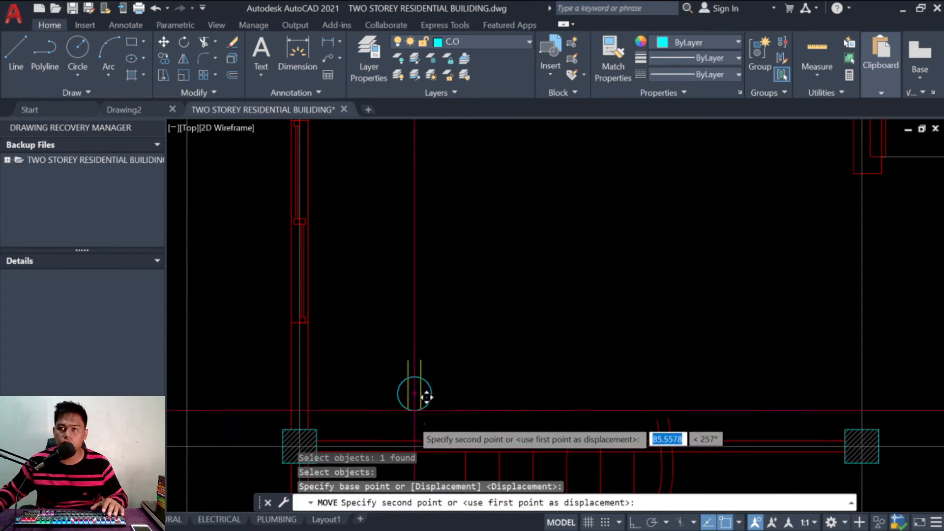
pyautogui.click(415, 441)
pyautogui.press('Escape')
pyautogui.press('Escape')
# Step: Move the outlet symbol on the grid line 2 wall 100 units straight up, away from the wall, with ortho on
pyautogui.press('Return')
pyautogui.click(449, 425)
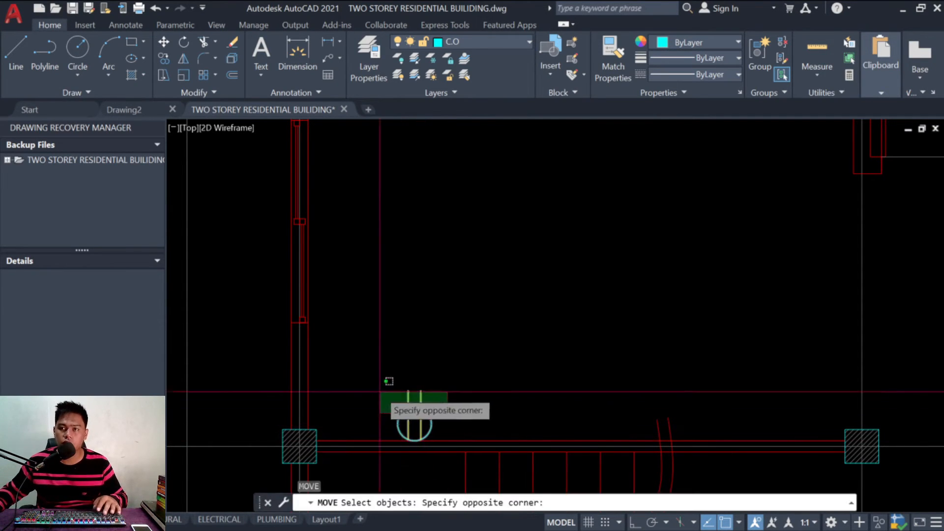
pyautogui.click(384, 395)
pyautogui.press('Return')
pyautogui.click(463, 399)
pyautogui.press('F8')
pyautogui.write('10')
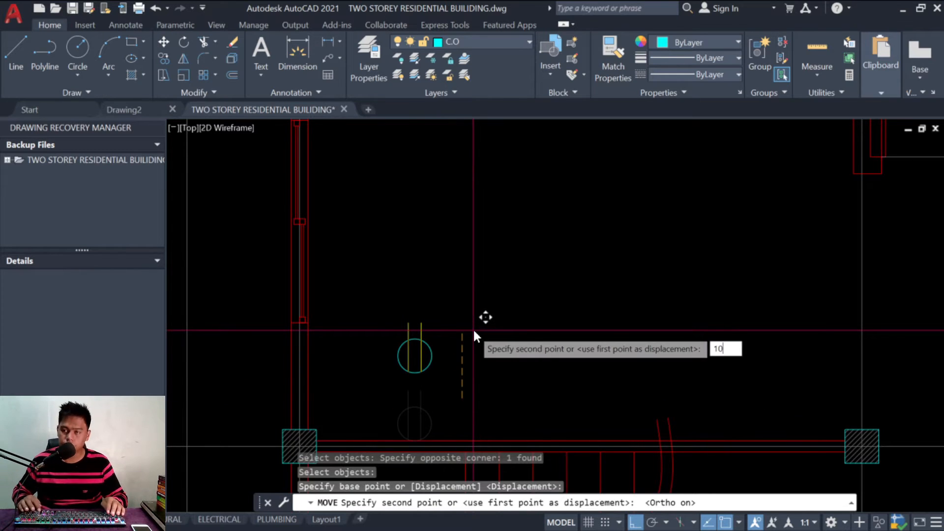
pyautogui.write('0')
pyautogui.press('Return')
pyautogui.scroll(-3, 473, 331)
pyautogui.scroll(5, 574, 280)
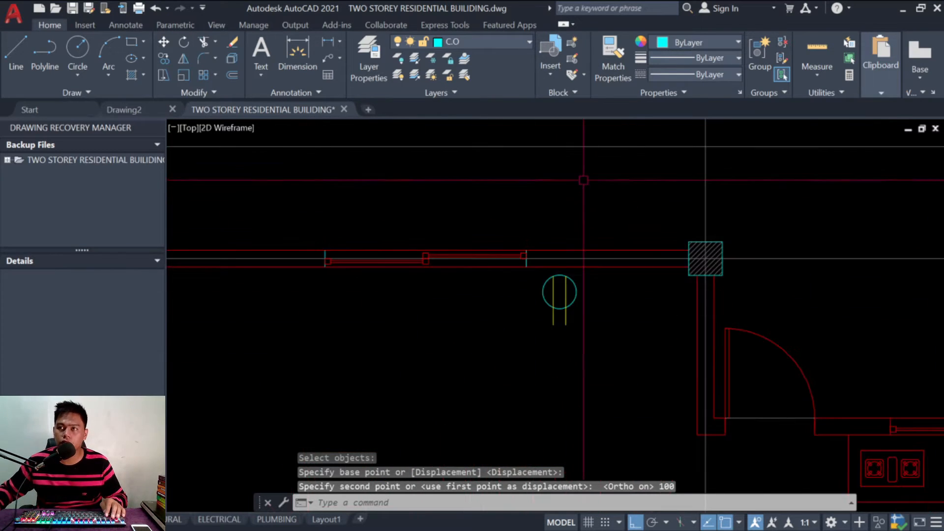
pyautogui.scroll(3, 574, 280)
pyautogui.press('Escape')
pyautogui.press('Escape')
pyautogui.press('Escape')
pyautogui.press('Return')
pyautogui.press('Escape')
pyautogui.press('Escape')
pyautogui.press('Escape')
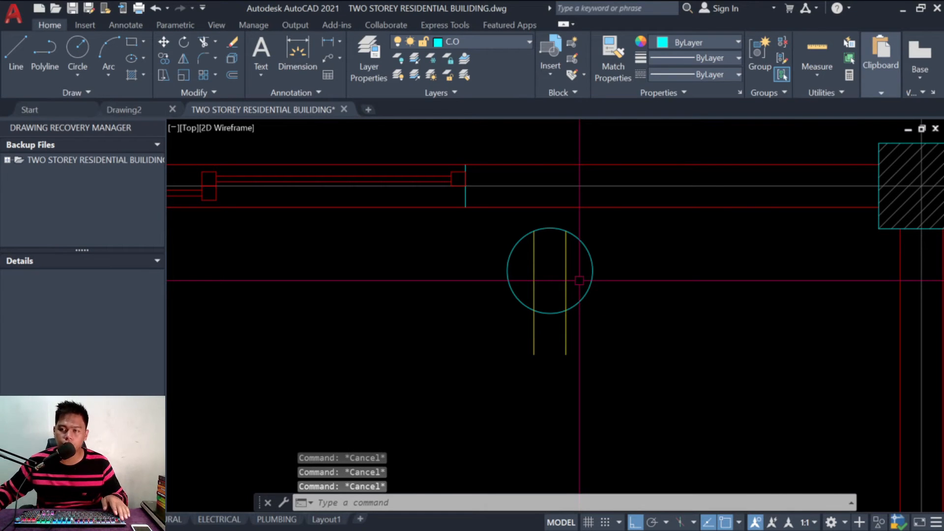
# Step: Move the outlet symbol near column B by its circle's top quadrant onto the inner face of the grid line 1 wall
pyautogui.write('m')
pyautogui.press('Return')
pyautogui.click(615, 281)
pyautogui.click(528, 252)
pyautogui.press('Return')
pyautogui.click(551, 228)
pyautogui.click(550, 228)
pyautogui.click(549, 207)
pyautogui.press('Escape')
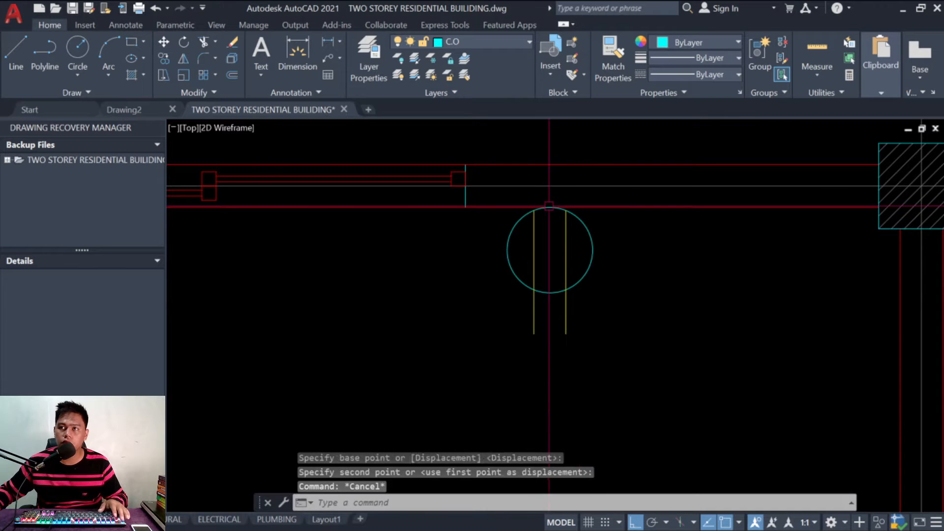
pyautogui.press('Escape')
pyautogui.press('Escape')
# Step: Move the outlet symbol near column B 100 units straight down, away from the grid line 1 wall
pyautogui.write('m')
pyautogui.press('Return')
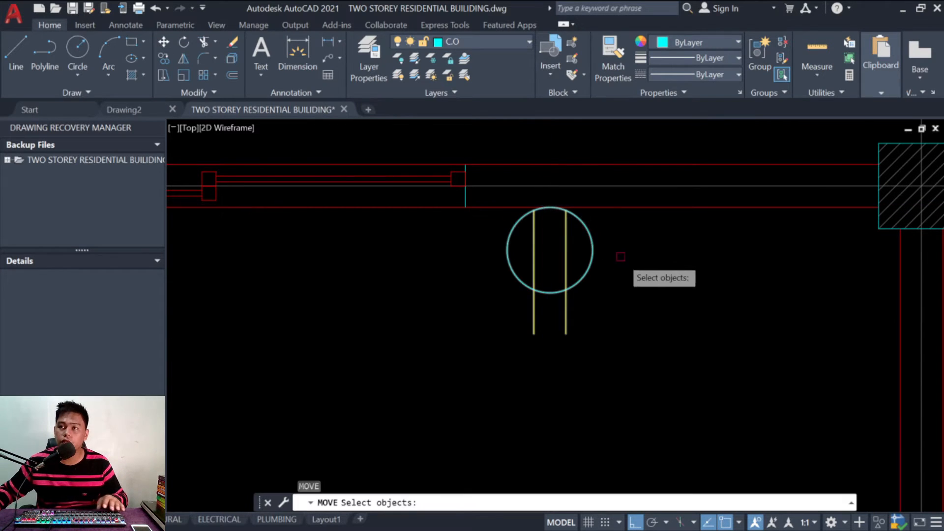
pyautogui.click(614, 264)
pyautogui.click(526, 237)
pyautogui.press('Return')
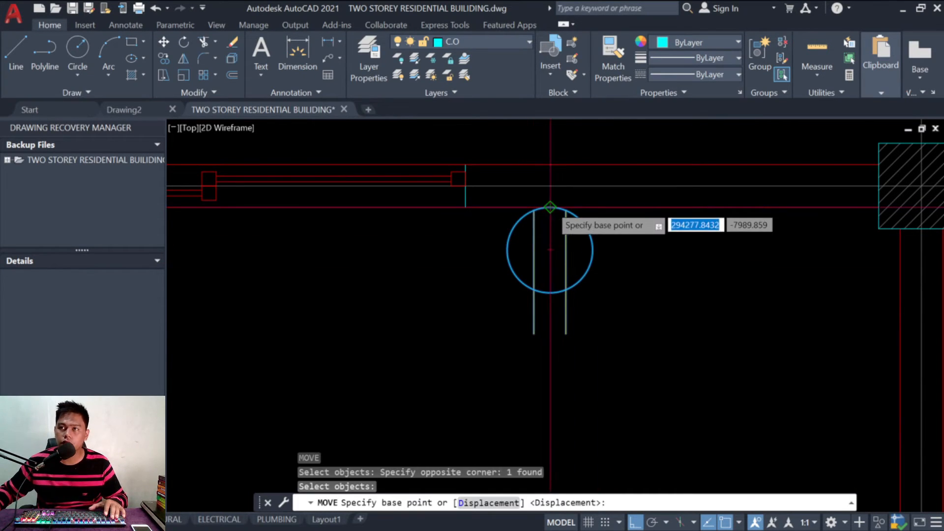
pyautogui.click(550, 207)
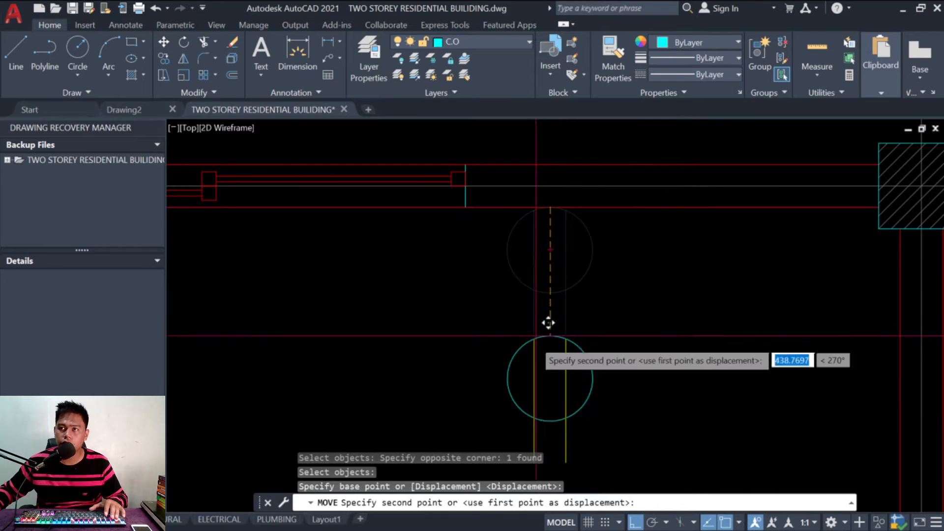
pyautogui.write('100')
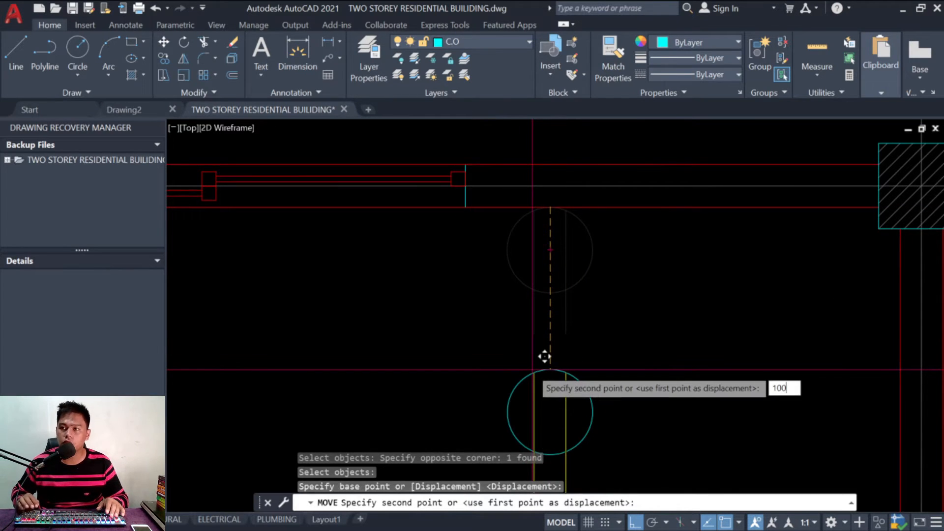
pyautogui.press('Return')
pyautogui.scroll(-6, 536, 368)
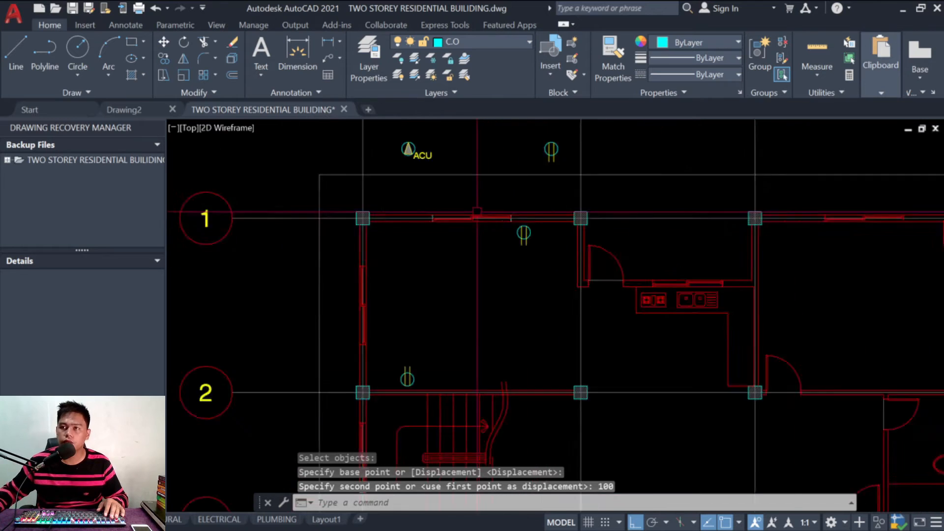
pyautogui.scroll(4, 587, 309)
pyautogui.scroll(6, 587, 309)
pyautogui.scroll(-3, 590, 319)
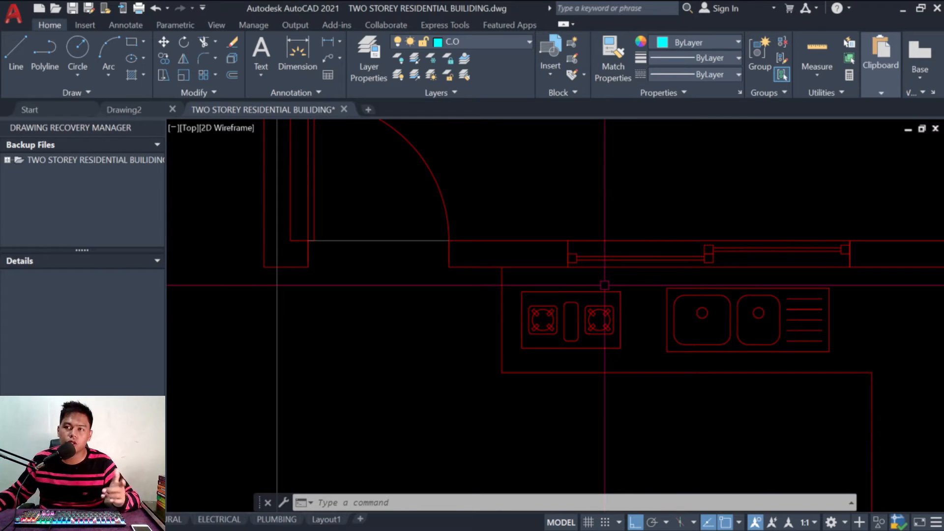
pyautogui.scroll(-3, 605, 284)
# Step: Move the ACU outlet symbol and its label near column A 100 units straight down from the grid line 1 wall, with ortho on
pyautogui.scroll(5, 544, 324)
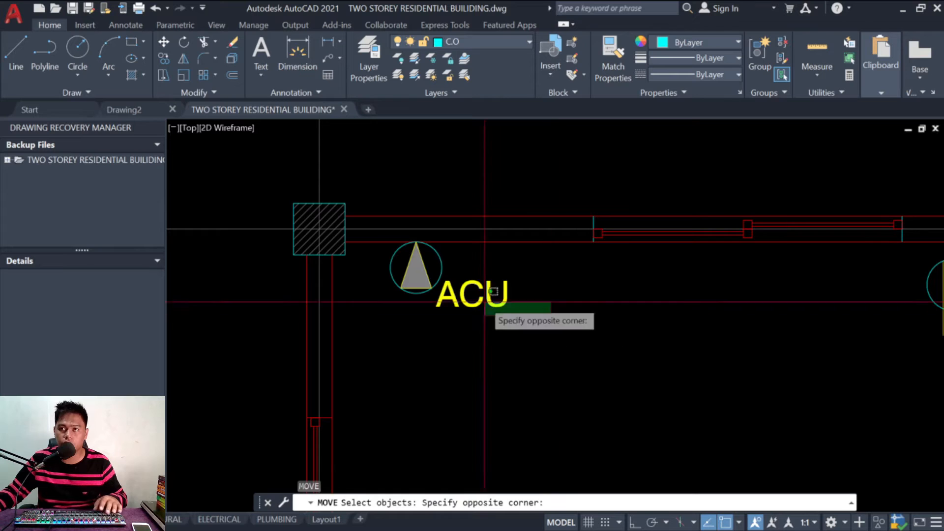
pyautogui.click(406, 268)
pyautogui.press('Return')
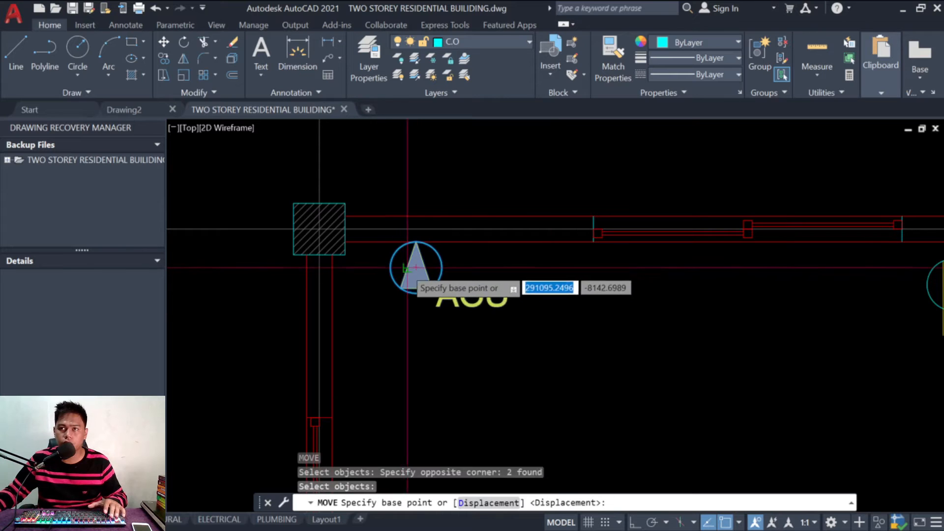
pyautogui.click(418, 256)
pyautogui.press('F8')
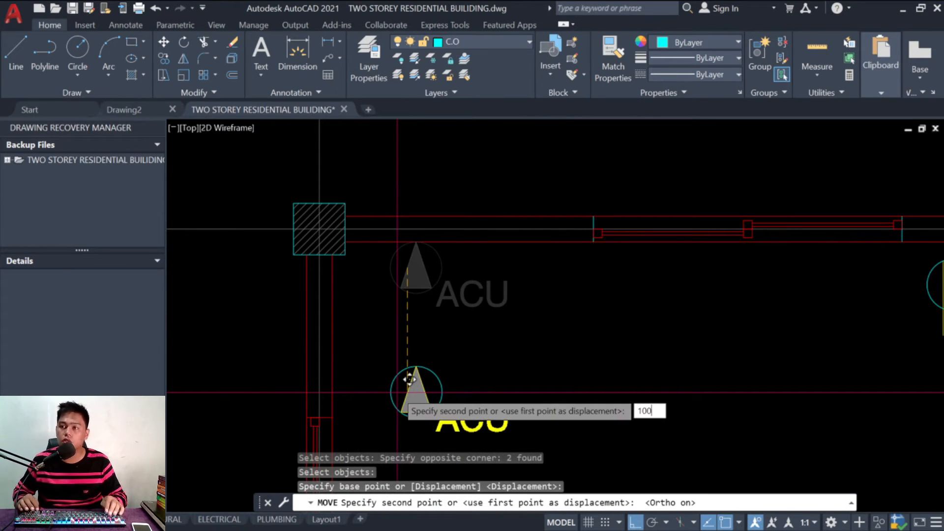
pyautogui.press('Return')
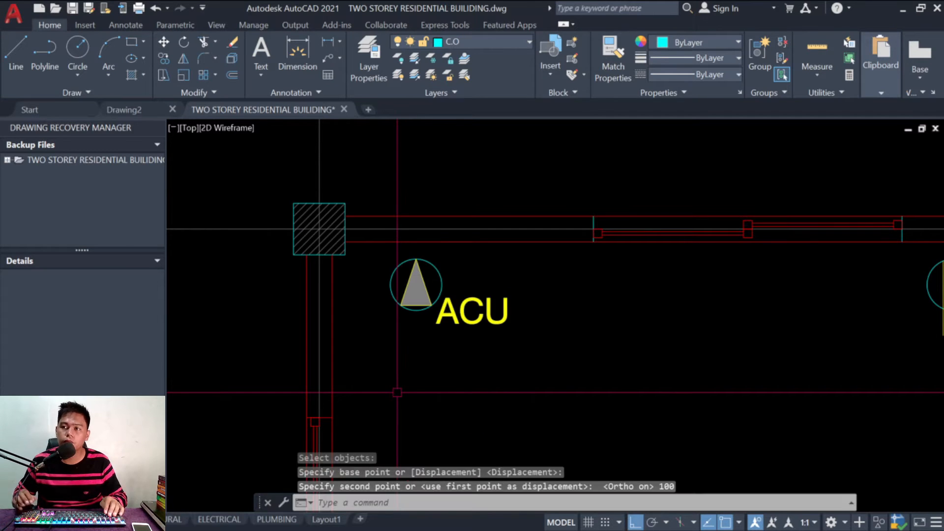
pyautogui.press('Escape')
pyautogui.press('Escape')
pyautogui.press('Escape')
# Step: Check the gap between the ACU symbol's circle and the inner wall face with a temporary linear dimension
pyautogui.scroll(2, 429, 238)
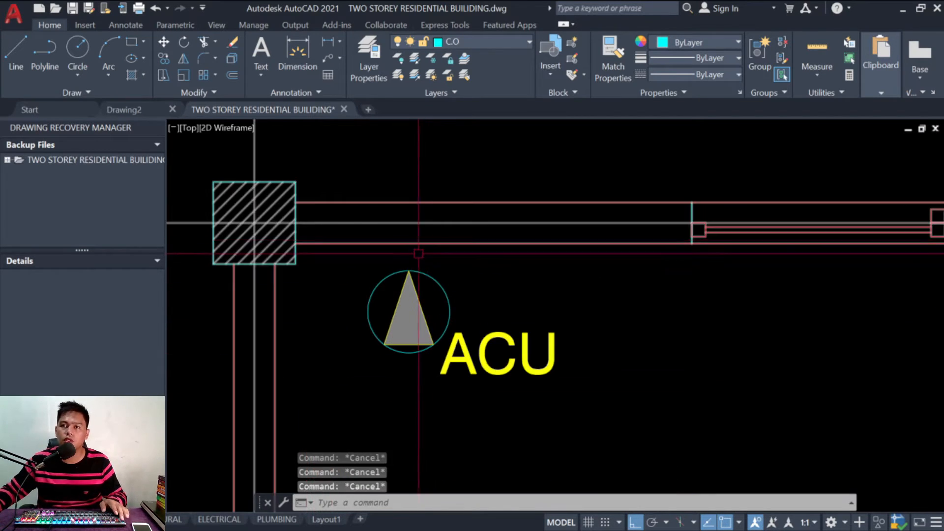
pyautogui.write('dli')
pyautogui.press('Return')
pyautogui.click(404, 267)
pyautogui.click(407, 223)
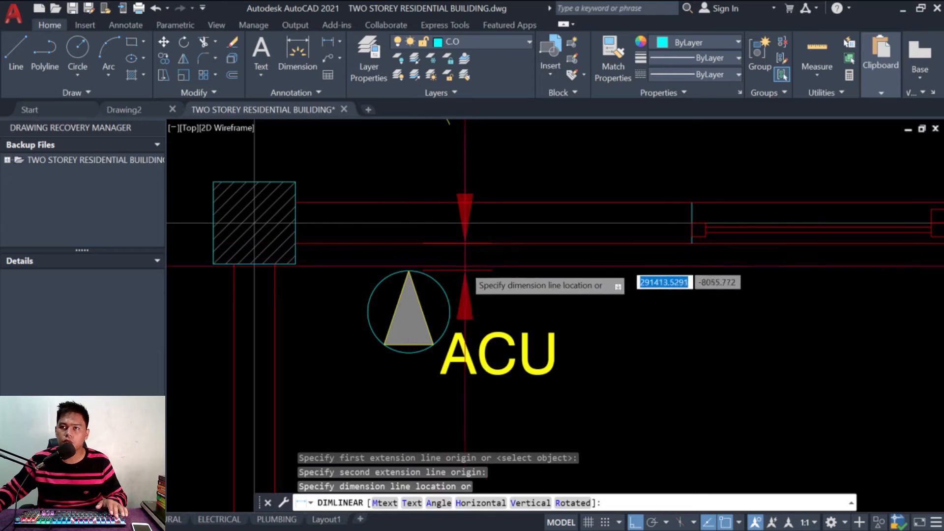
pyautogui.scroll(-2, 444, 270)
pyautogui.scroll(-2, 444, 270)
pyautogui.press('Escape')
pyautogui.scroll(2, 482, 280)
pyautogui.press('Escape')
pyautogui.scroll(-2, 492, 285)
pyautogui.scroll(2, 508, 289)
pyautogui.scroll(3, 415, 311)
pyautogui.press('Escape')
pyautogui.press('Escape')
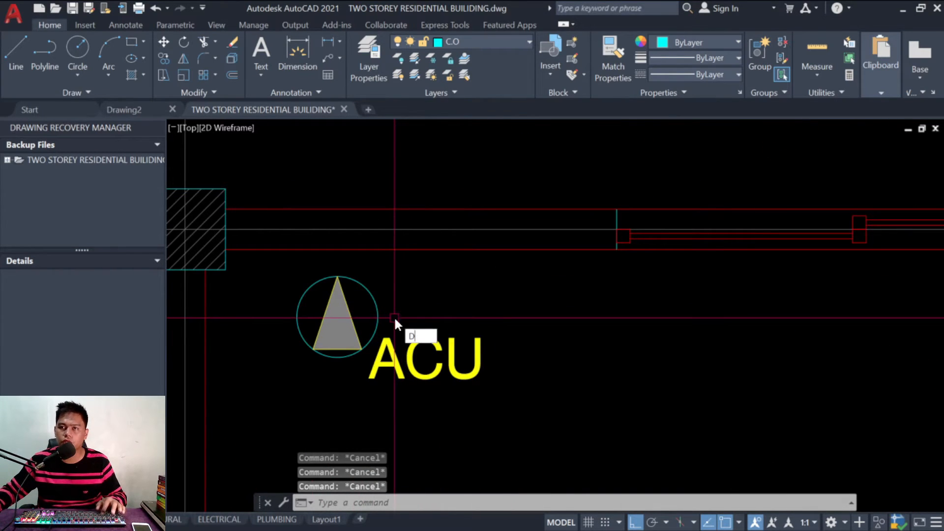
# Step: Check the horizontal alignment of the ACU symbol with the outlet near column B using a temporary line from the ACU circle's quadrant
pyautogui.write('D')
pyautogui.press('space')
pyautogui.click(380, 317)
pyautogui.scroll(-5, 381, 318)
pyautogui.scroll(5, 660, 312)
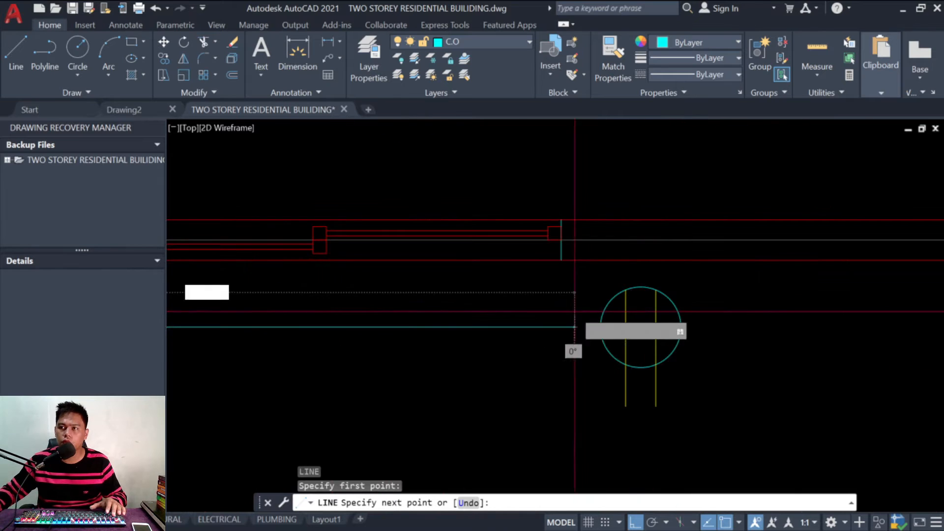
pyautogui.scroll(2, 603, 326)
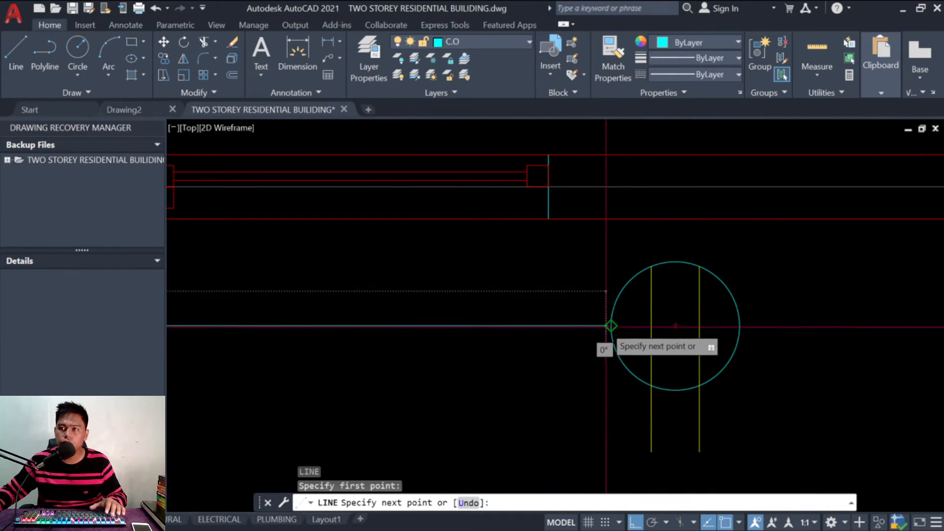
pyautogui.scroll(-5, 610, 325)
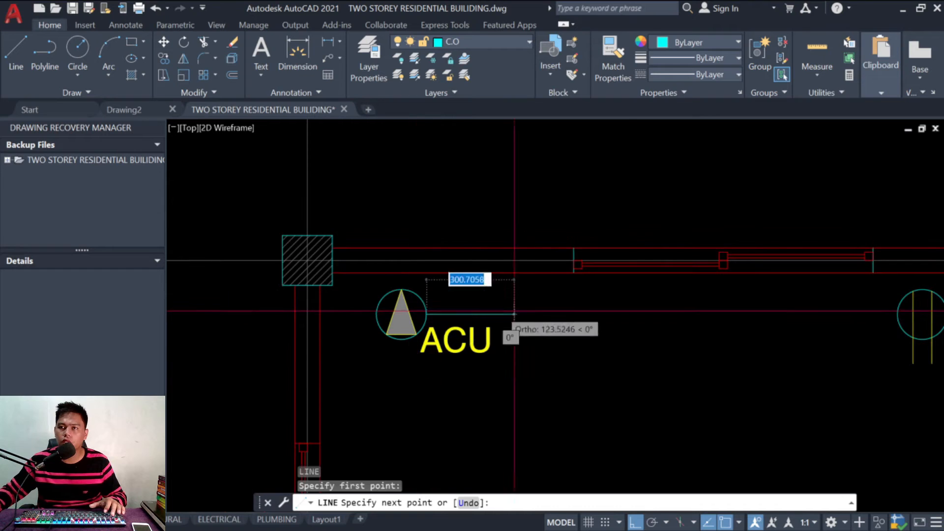
pyautogui.scroll(-3, 768, 317)
pyautogui.scroll(4, 832, 313)
pyautogui.scroll(5, 833, 313)
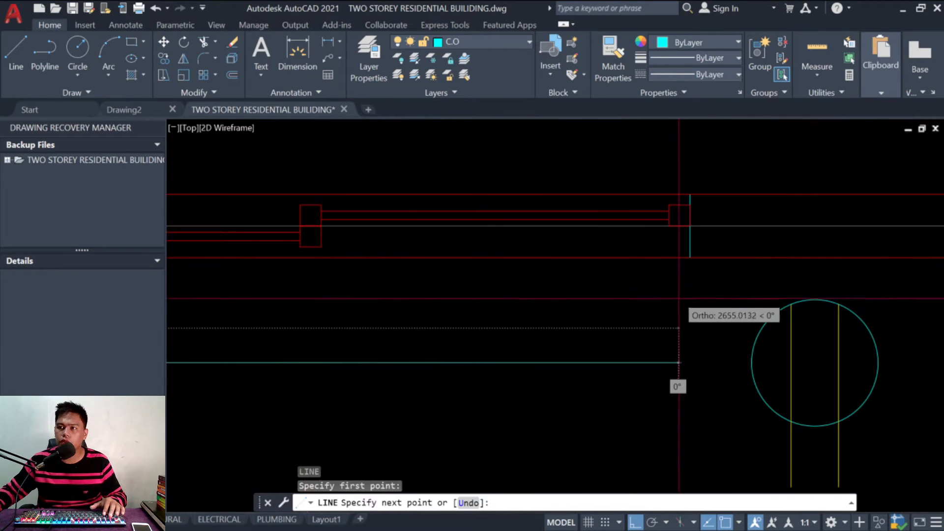
pyautogui.press('Escape')
pyautogui.press('Escape')
pyautogui.scroll(-4, 603, 333)
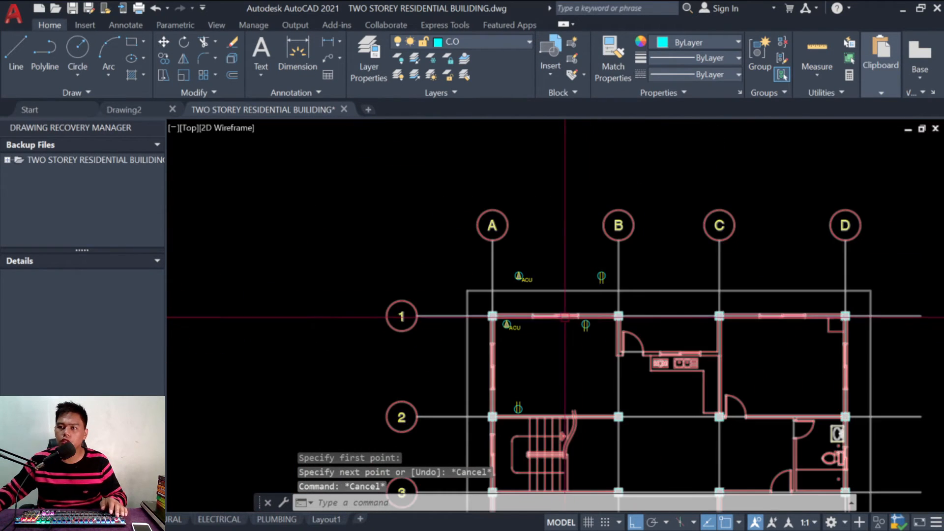
pyautogui.scroll(2, 756, 365)
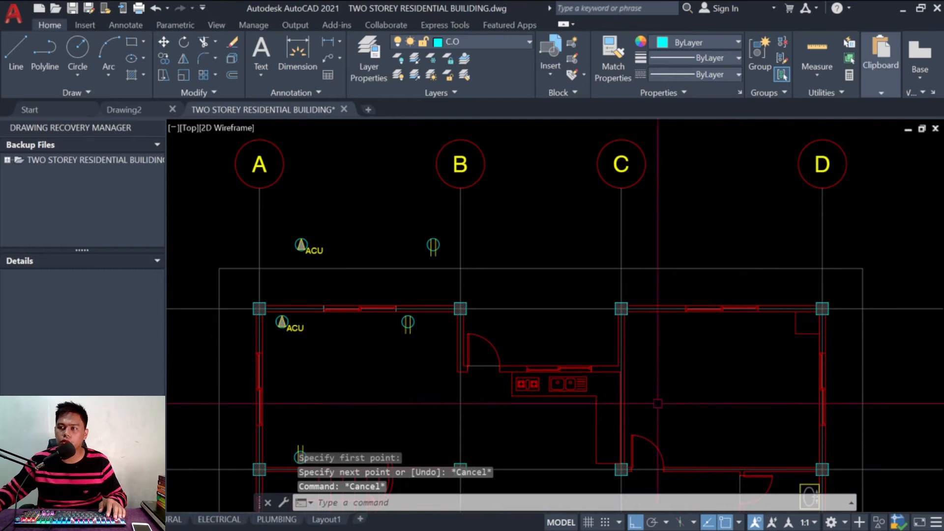
pyautogui.scroll(-3, 727, 348)
pyautogui.scroll(5, 465, 329)
pyautogui.press('Escape')
pyautogui.press('Escape')
pyautogui.write('CO')
pyautogui.press('space')
pyautogui.click(438, 317)
pyautogui.click(385, 275)
pyautogui.press('space')
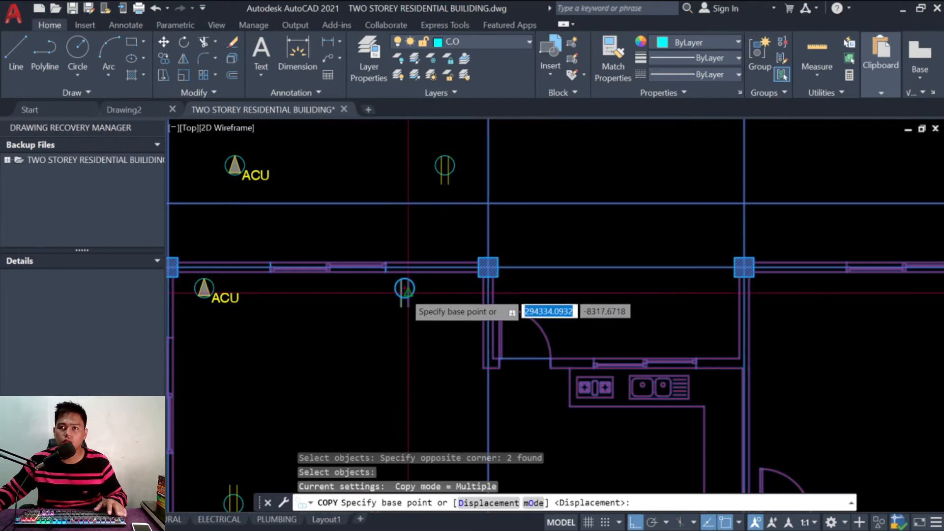
pyautogui.press('Escape')
pyautogui.press('Escape')
pyautogui.press('Escape')
pyautogui.press('Escape')
# Step: Copy the ACU and convenience outlet symbols from the room between columns A and B into the room between columns C and D, with ortho off
pyautogui.write('CO')
pyautogui.press('space')
pyautogui.click(426, 318)
pyautogui.click(195, 285)
pyautogui.press('space')
pyautogui.click(204, 288)
pyautogui.scroll(-5, 462, 283)
pyautogui.scroll(2, 295, 280)
pyautogui.scroll(4, 389, 256)
pyautogui.press('F8')
pyautogui.click(399, 326)
pyautogui.press('Escape')
pyautogui.press('Escape')
pyautogui.press('Escape')
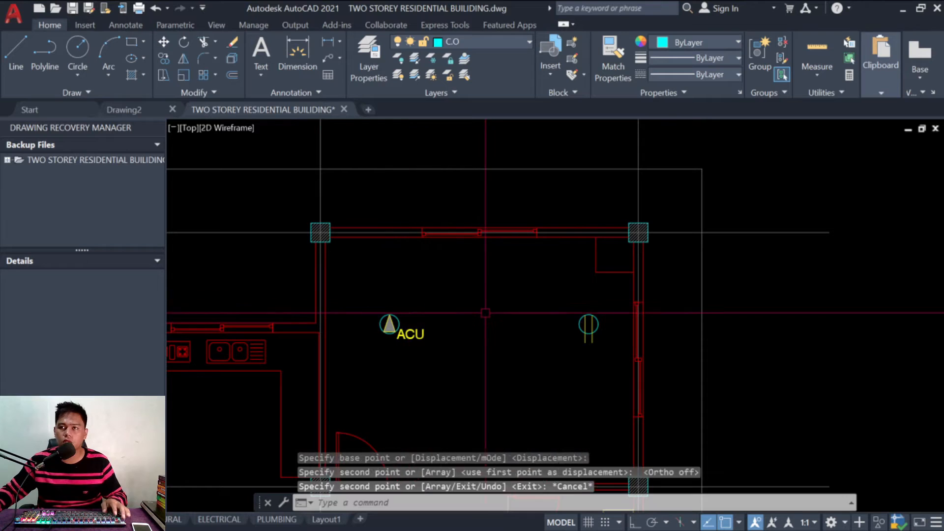
# Step: Copy the room's outlet symbol by its circle's centre to a spot near column C, just below the grid line 1 wall
pyautogui.write('CO')
pyautogui.press('space')
pyautogui.click(583, 317)
pyautogui.click(596, 334)
pyautogui.press('space')
pyautogui.click(589, 325)
pyautogui.scroll(4, 428, 276)
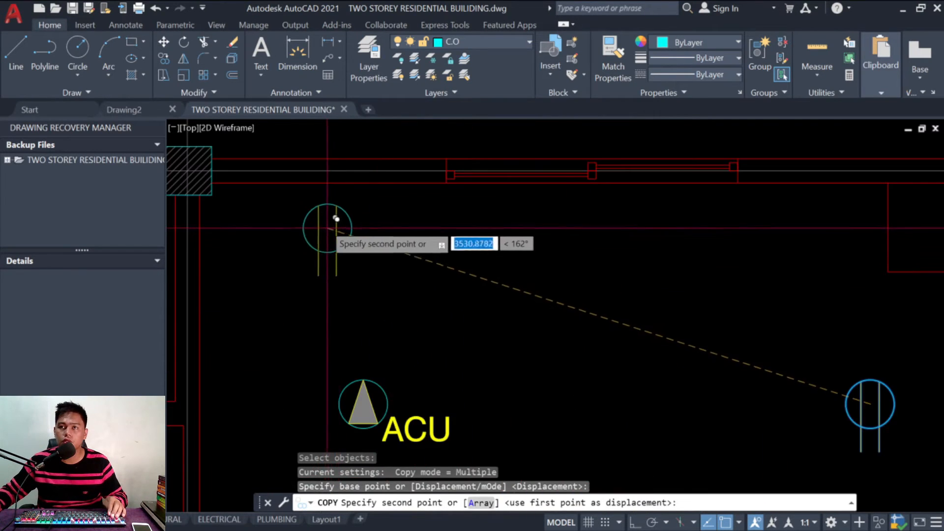
pyautogui.click(327, 226)
pyautogui.scroll(-2, 329, 227)
pyautogui.press('Escape')
pyautogui.press('Escape')
pyautogui.press('Escape')
# Step: Erase the outlet symbol near the column D wall that served as the source of the copy
pyautogui.write('E')
pyautogui.press('space')
pyautogui.click(691, 391)
pyautogui.click(613, 343)
pyautogui.press('space')
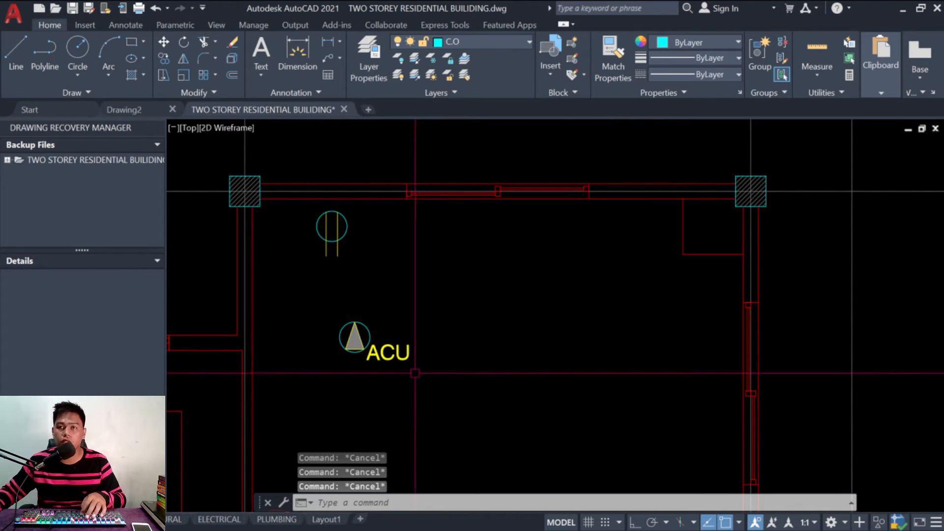
# Step: Mirror the ACU outlet symbol and its label in the column C–D room about a line through its circle's centre
pyautogui.write('MI')
pyautogui.press('space')
pyautogui.click(423, 374)
pyautogui.click(347, 339)
pyautogui.press('space')
pyautogui.click(354, 338)
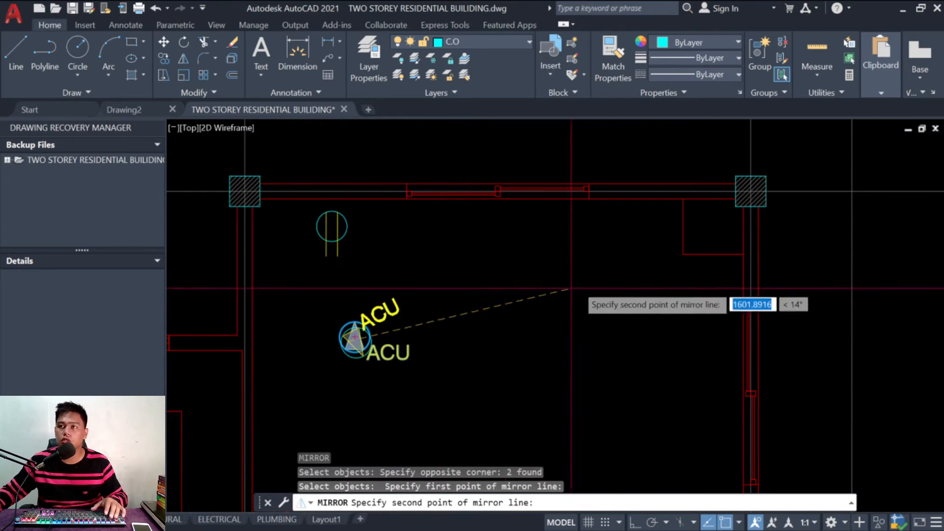
# Step: Cancel the unfinished mirror of the ACU symbol and its label
pyautogui.press('Escape')
pyautogui.press('Escape')
pyautogui.press('Escape')
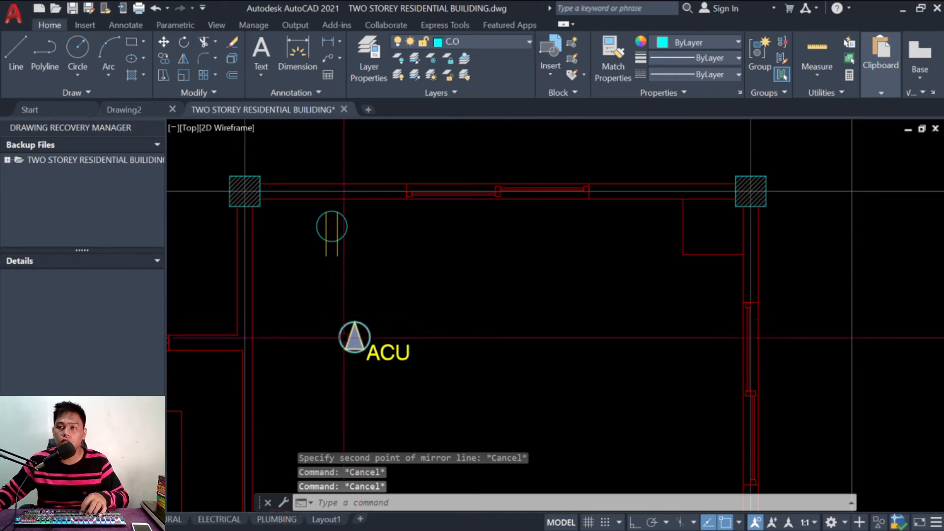
pyautogui.press('Escape')
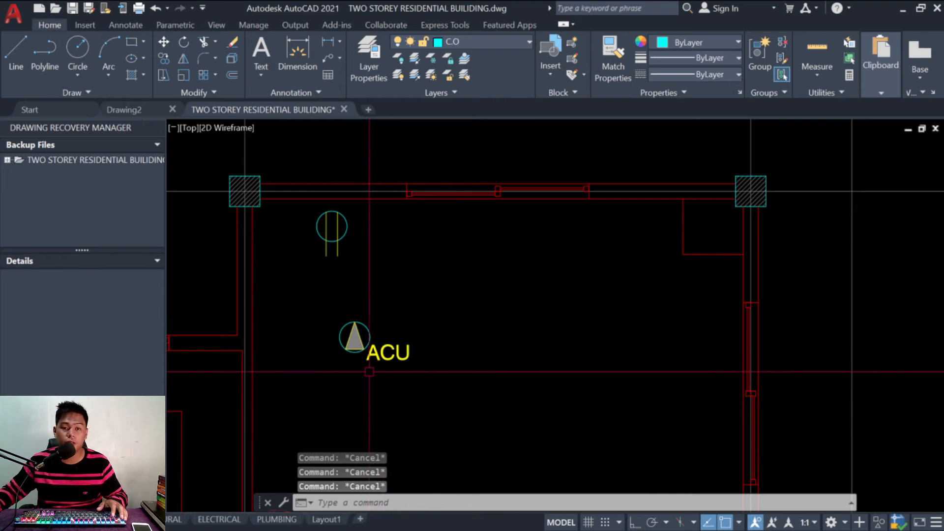
# Step: Copy the ACU symbol with its label to the upper wall, between the window and the room's upper-right corner
pyautogui.write('co')
pyautogui.press('Return')
pyautogui.click(468, 360)
pyautogui.click(332, 315)
pyautogui.press('Return')
pyautogui.click(354, 337)
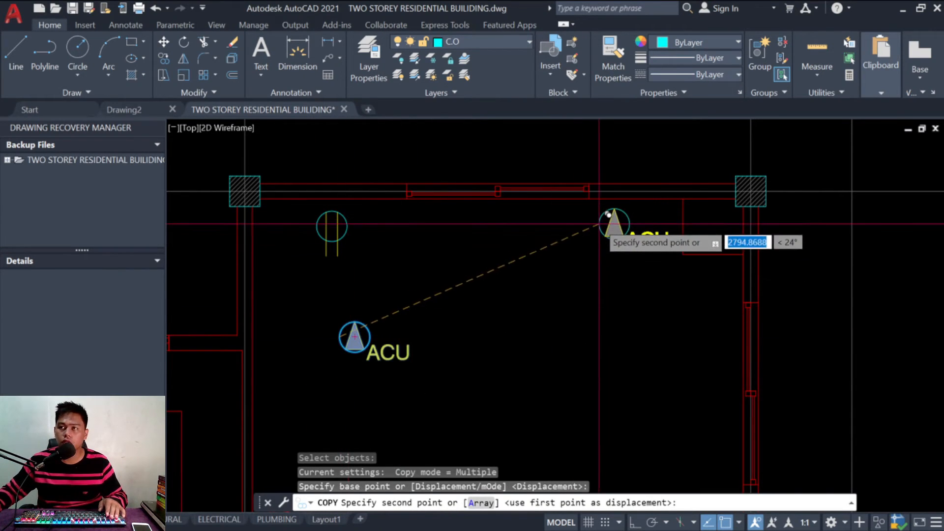
pyautogui.click(613, 222)
pyautogui.press('Escape')
pyautogui.press('Escape')
pyautogui.press('Escape')
# Step: Move the copied ACU symbol and label from the circle's top point up to the wall face
pyautogui.scroll(2, 639, 204)
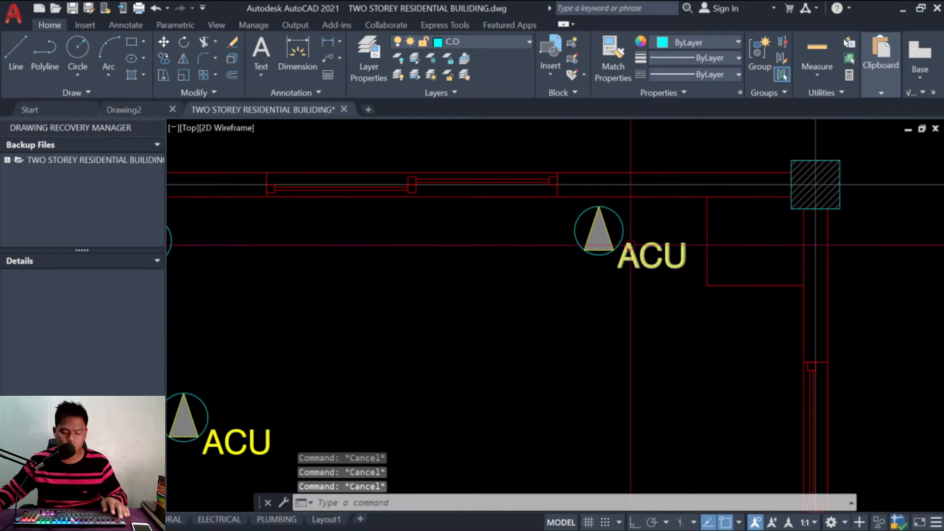
pyautogui.write('m')
pyautogui.press('Return')
pyautogui.click(654, 280)
pyautogui.click(601, 236)
pyautogui.press('Return')
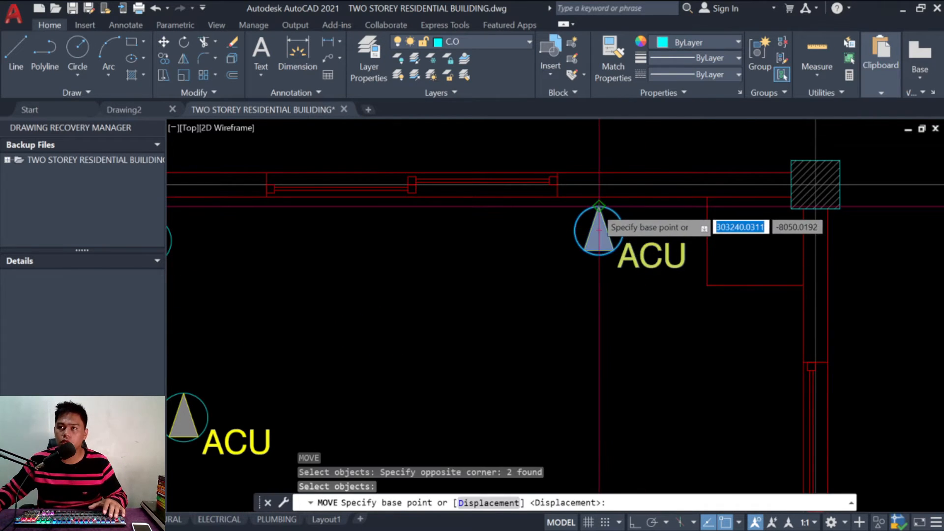
pyautogui.click(598, 207)
pyautogui.click(612, 184)
# Step: Move the copied ACU symbol and label 100 straight down from the upper wall
pyautogui.scroll(-3, 640, 253)
pyautogui.press('F8')
pyautogui.write('100')
pyautogui.press('Return')
pyautogui.scroll(4, 639, 256)
pyautogui.scroll(-4, 577, 319)
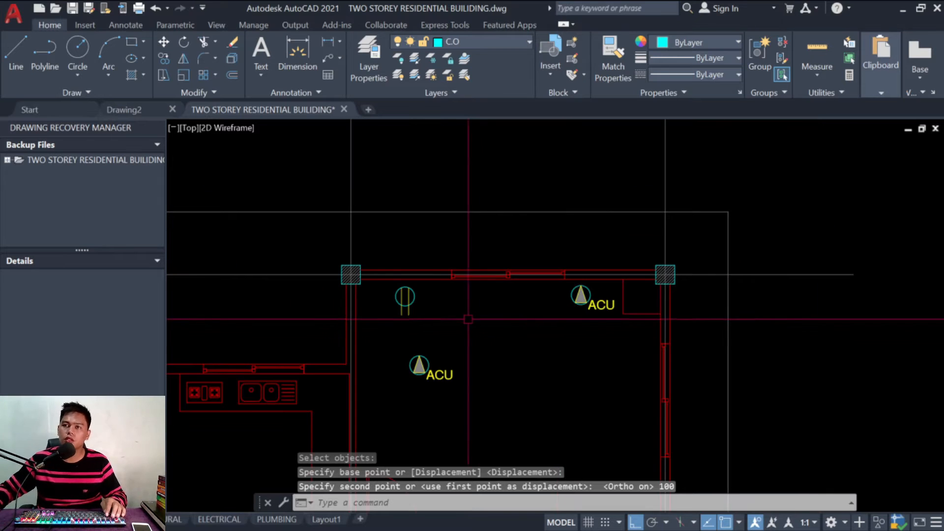
pyautogui.scroll(4, 384, 292)
pyautogui.press('Escape')
pyautogui.press('Escape')
pyautogui.write('m')
pyautogui.press('Return')
pyautogui.click(487, 301)
pyautogui.click(426, 281)
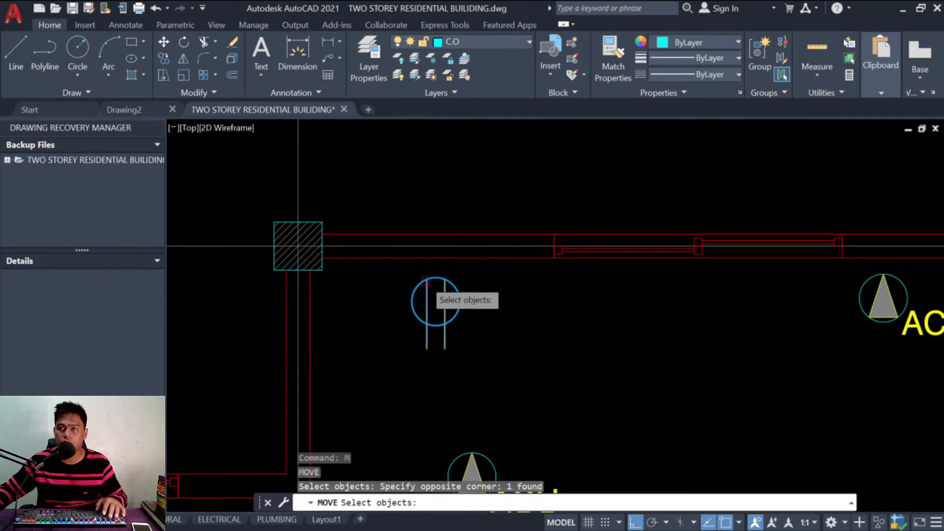
pyautogui.press('Return')
pyautogui.click(427, 279)
pyautogui.press('Escape')
pyautogui.press('Escape')
pyautogui.write('m')
pyautogui.press('Return')
pyautogui.press('Escape')
pyautogui.press('Escape')
# Step: Move the convenience outlet symbol near the upper-left column up against the inner face of the upper wall
pyautogui.write('m')
pyautogui.press('Return')
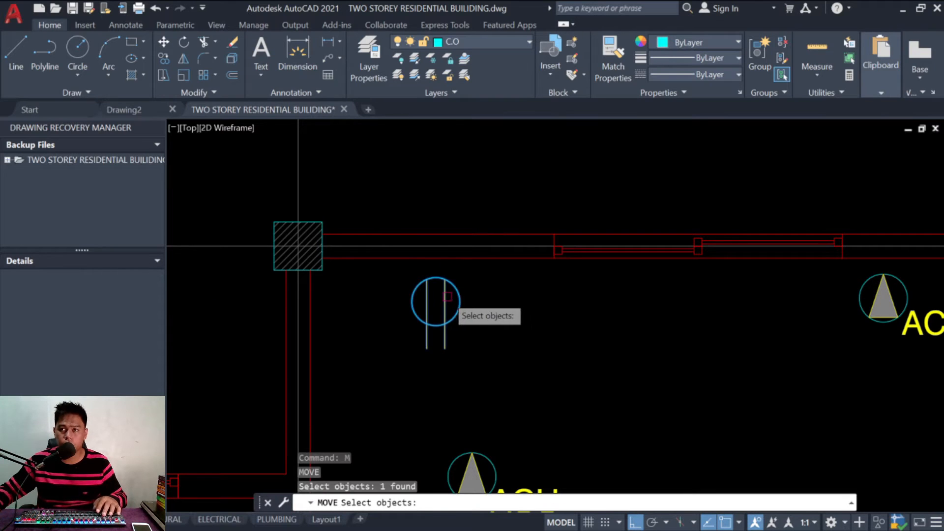
pyautogui.press('Return')
pyautogui.click(445, 279)
pyautogui.click(446, 257)
pyautogui.press('Escape')
pyautogui.press('Escape')
pyautogui.press('Escape')
# Step: Move the convenience outlet symbol 100 straight down from the upper wall
pyautogui.write('m')
pyautogui.press('Return')
pyautogui.click(471, 291)
pyautogui.click(450, 285)
pyautogui.press('Return')
pyautogui.click(487, 289)
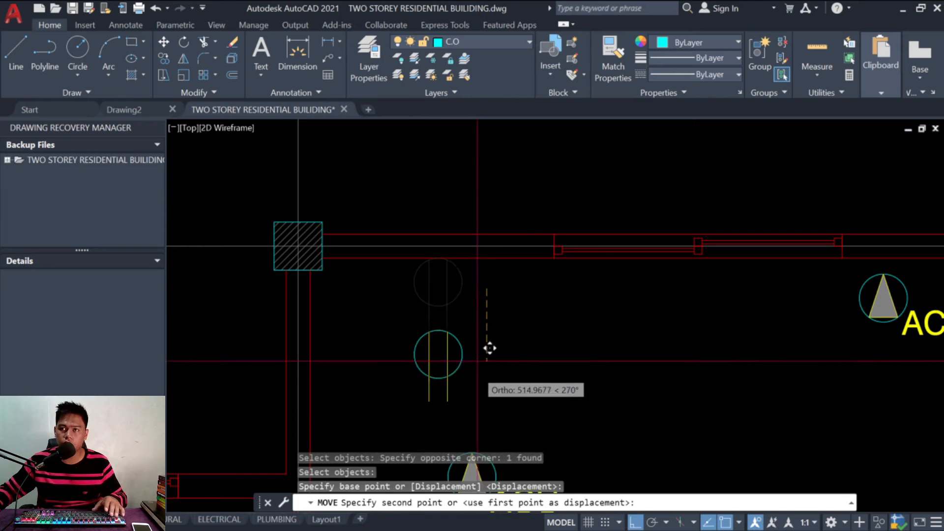
pyautogui.write('1000')
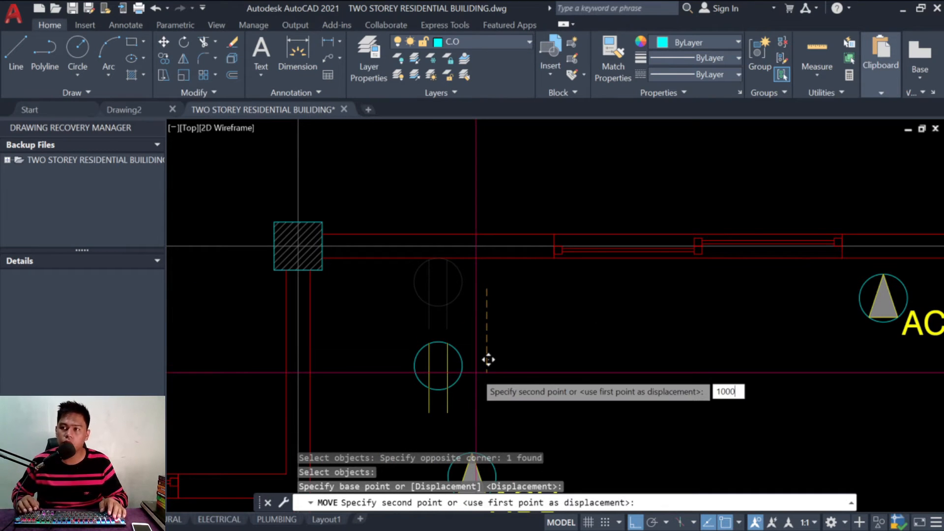
pyautogui.press('Return')
pyautogui.press('Escape')
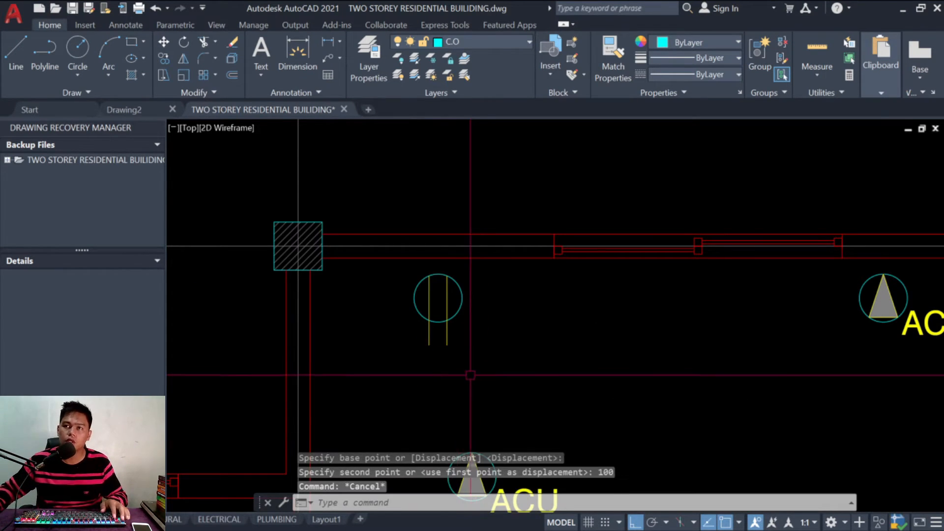
# Step: Check the gap between the outlet circle's top and the upper wall with a linear dimension, without placing it
pyautogui.write('dli')
pyautogui.press('Return')
pyautogui.click(429, 276)
pyautogui.press('Escape')
pyautogui.press('Return')
pyautogui.click(438, 274)
pyautogui.click(438, 258)
pyautogui.scroll(-3, 386, 274)
pyautogui.press('Escape')
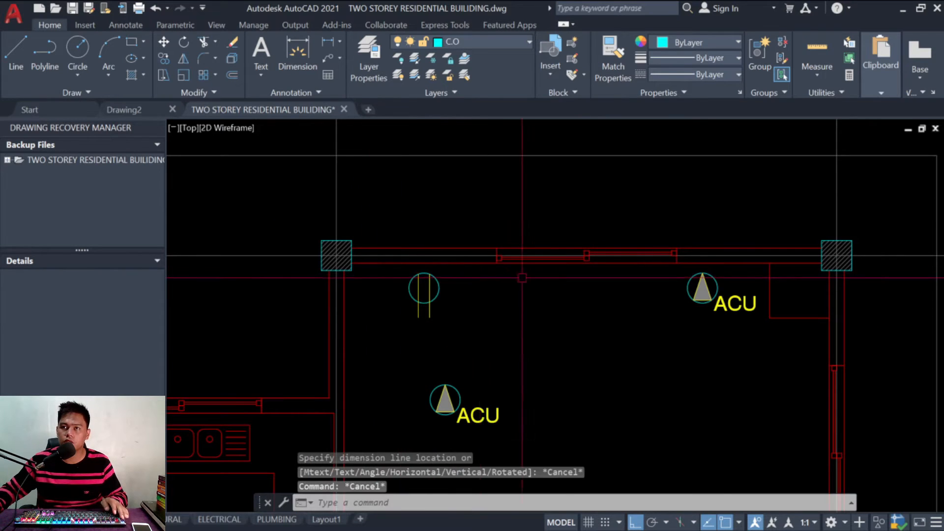
# Step: Copy the convenience outlet symbol to the room's lower wall, just above the bathroom door
pyautogui.scroll(-3, 443, 280)
pyautogui.scroll(2, 525, 294)
pyautogui.press('Escape')
pyautogui.press('Escape')
pyautogui.write('co')
pyautogui.press('Return')
pyautogui.click(475, 284)
pyautogui.click(445, 263)
pyautogui.press('Return')
pyautogui.click(453, 273)
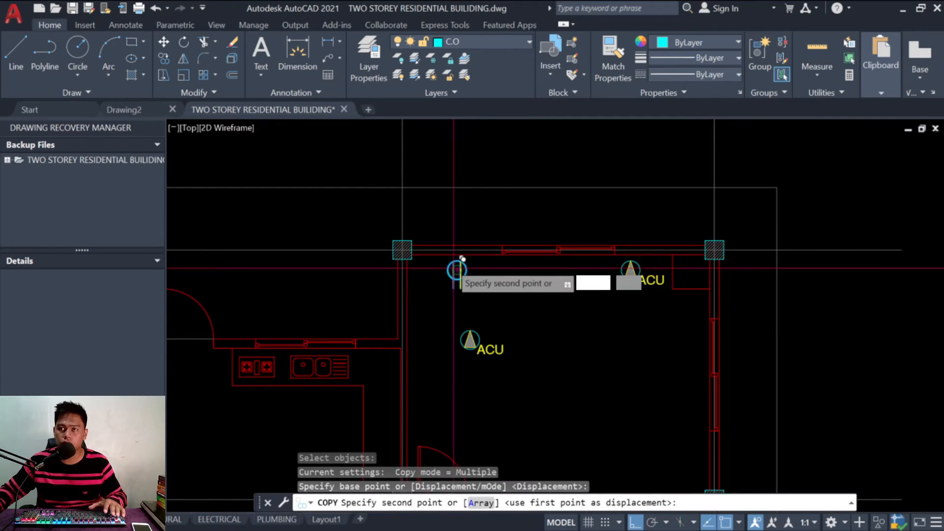
pyautogui.scroll(-3, 445, 251)
pyautogui.scroll(3, 491, 294)
pyautogui.press('F8')
pyautogui.scroll(3, 525, 347)
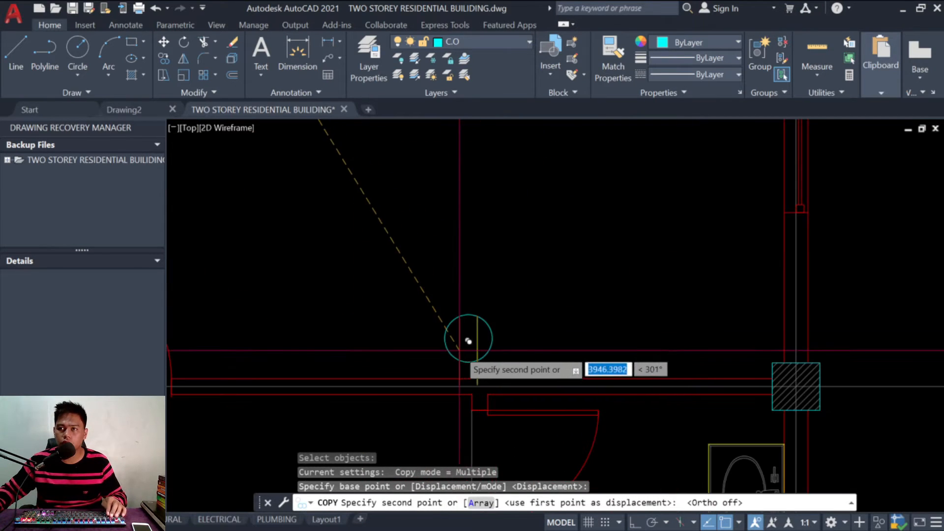
pyautogui.click(479, 343)
pyautogui.press('Escape')
pyautogui.press('Escape')
pyautogui.press('Escape')
# Step: Rotate the copied outlet symbol 180 degrees so its two lines point up into the room
pyautogui.write('ro')
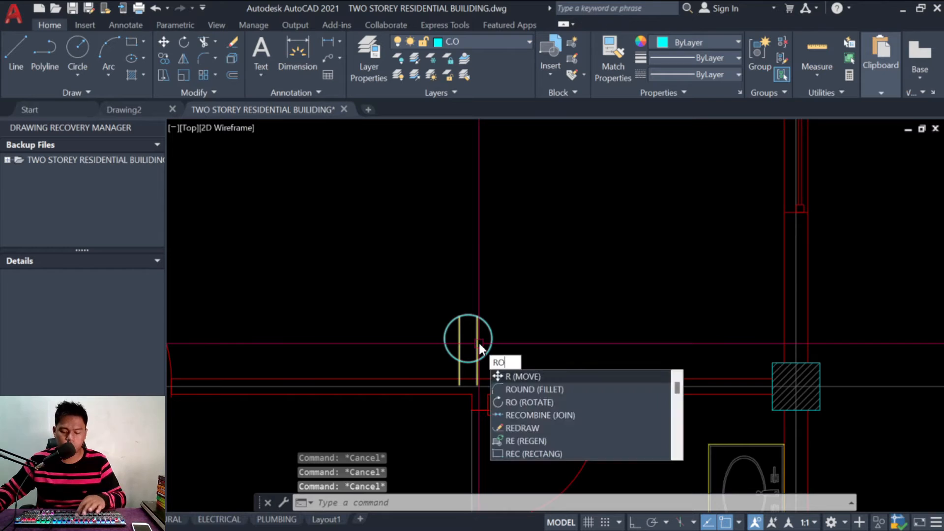
pyautogui.press('Return')
pyautogui.click(495, 364)
pyautogui.click(450, 320)
pyautogui.click(477, 346)
pyautogui.press('F8')
pyautogui.click(340, 312)
pyautogui.press('Escape')
pyautogui.press('Escape')
pyautogui.press('Escape')
# Step: Move the rotated outlet by its circle's bottom point so it sits on the lower wall's inner face
pyautogui.scroll(2, 487, 387)
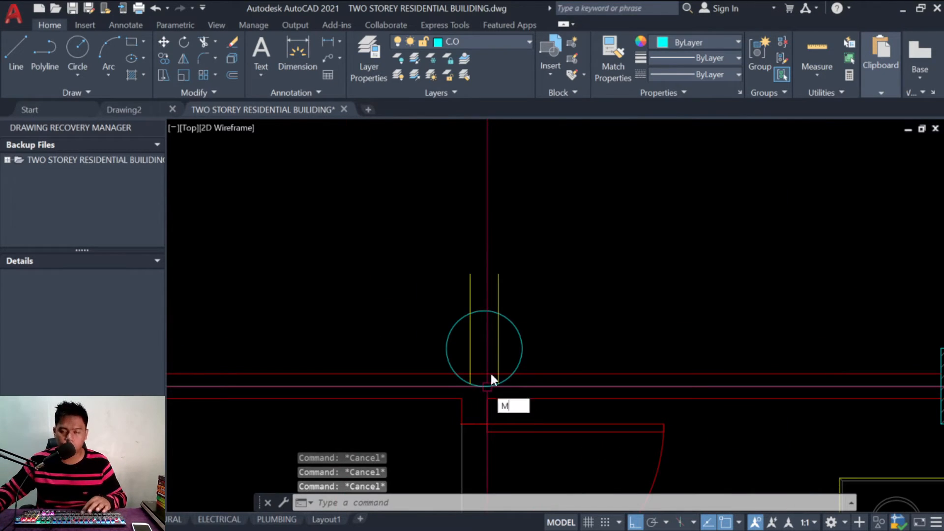
pyautogui.press('Return')
pyautogui.click(583, 340)
pyautogui.click(473, 323)
pyautogui.press('Return')
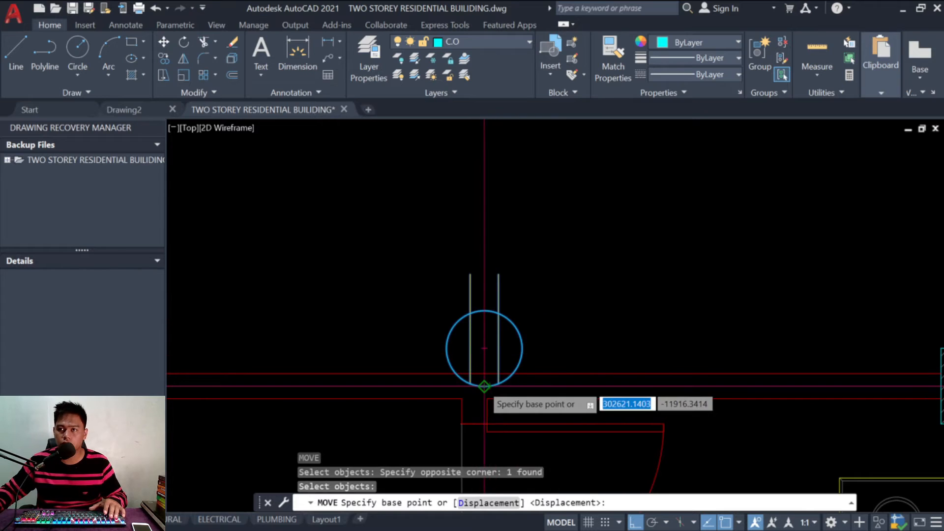
pyautogui.click(485, 387)
pyautogui.press('Escape')
pyautogui.press('Escape')
# Step: Erase the original ACU symbol and its label from the middle of the room
pyautogui.scroll(-3, 640, 344)
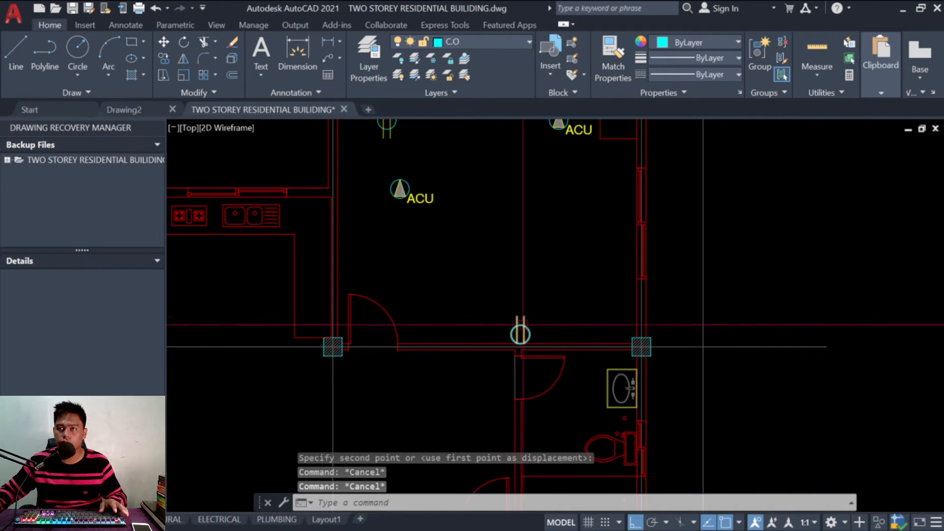
pyautogui.scroll(2, 412, 177)
pyautogui.scroll(-2, 422, 238)
pyautogui.write('E')
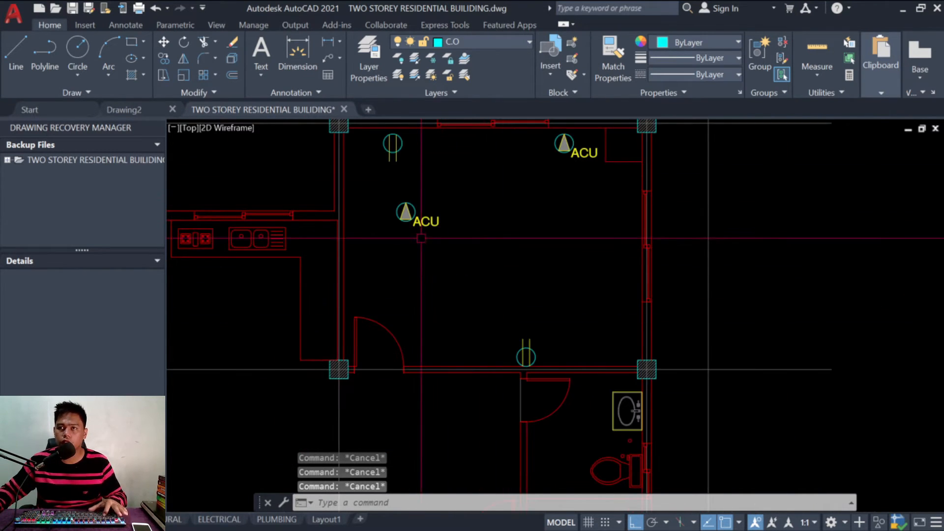
pyautogui.press('Return')
pyautogui.click(437, 236)
pyautogui.click(372, 192)
pyautogui.press('Escape')
pyautogui.press('Escape')
pyautogui.press('Escape')
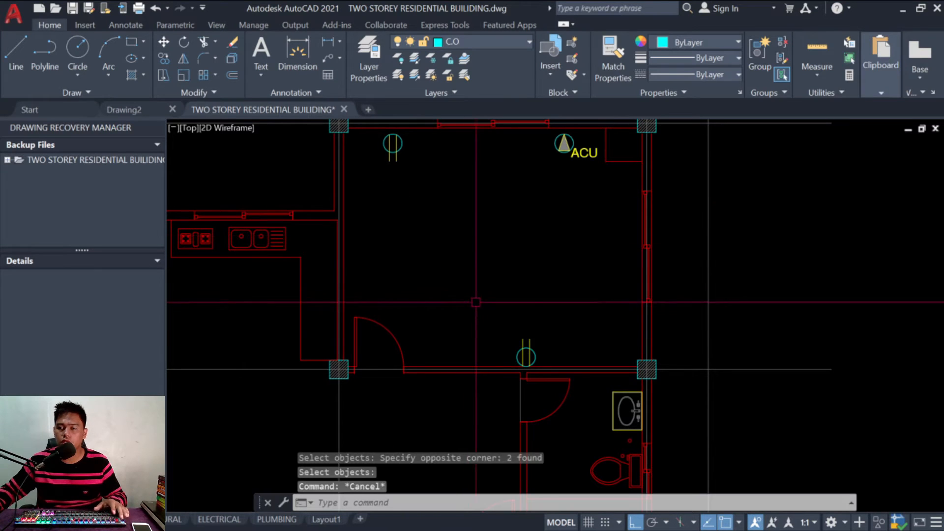
pyautogui.scroll(4, 537, 344)
pyautogui.scroll(-4, 521, 355)
pyautogui.scroll(2, 510, 361)
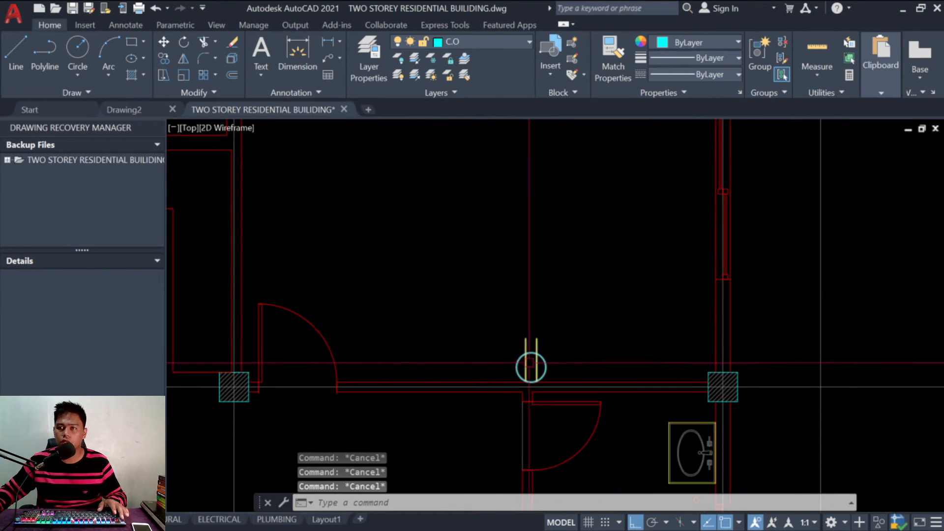
pyautogui.scroll(-6, 523, 308)
pyautogui.scroll(5, 503, 389)
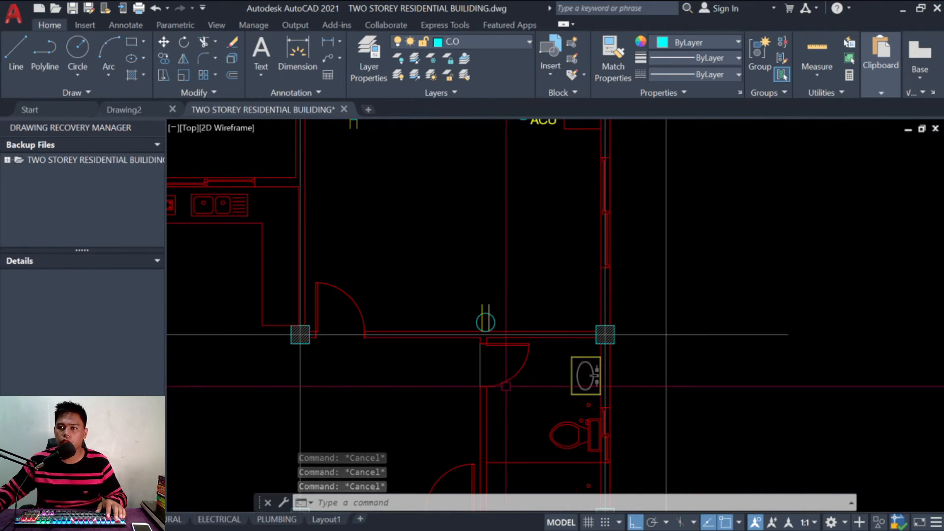
# Step: Copy the rotated outlet symbol to the front wall of the double-door room, between its two windows
pyautogui.scroll(2, 502, 375)
pyautogui.scroll(-4, 462, 288)
pyautogui.press('Escape')
pyautogui.press('Escape')
pyautogui.press('Escape')
pyautogui.write('co')
pyautogui.press('Return')
pyautogui.click(468, 289)
pyautogui.press('Return')
pyautogui.click(468, 289)
pyautogui.scroll(-3, 467, 289)
pyautogui.scroll(6, 342, 362)
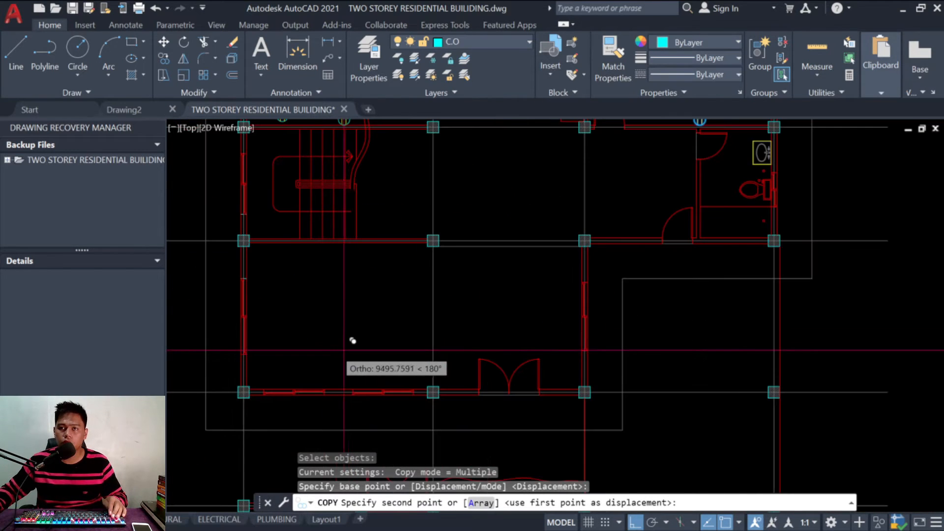
pyautogui.press('F8')
pyautogui.scroll(3, 343, 378)
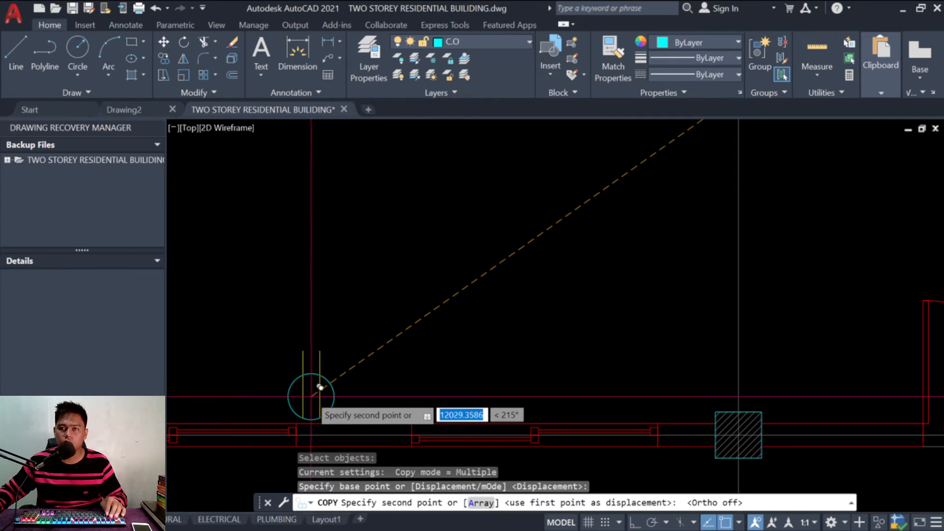
pyautogui.click(320, 388)
pyautogui.press('Escape')
pyautogui.press('Escape')
# Step: Move the copied outlet straight down so its circle touches the inner face of the front wall
pyautogui.write('m')
pyautogui.press('space')
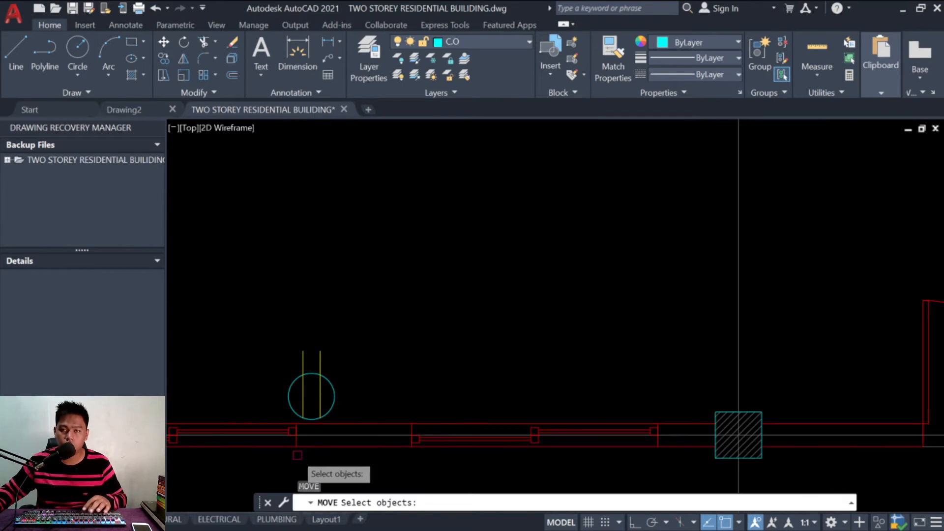
pyautogui.click(290, 399)
pyautogui.press('space')
pyautogui.click(311, 396)
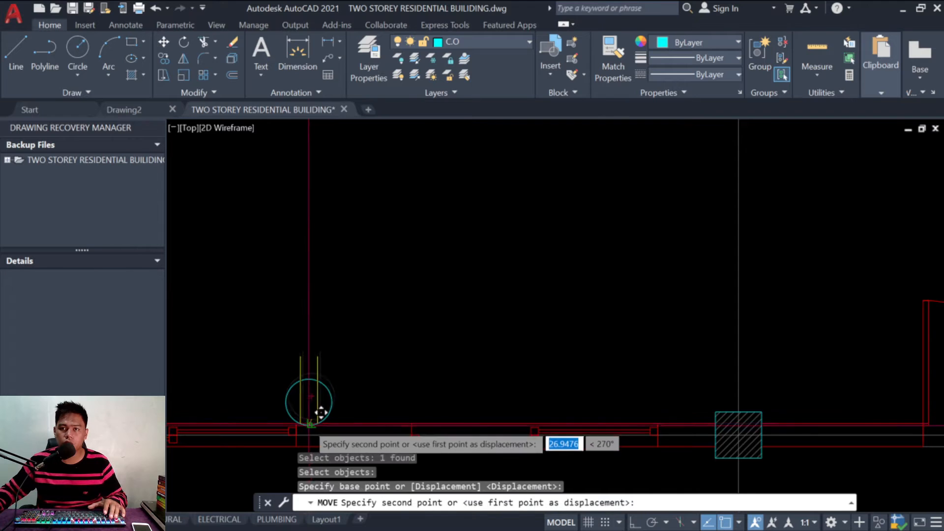
pyautogui.press('Escape')
pyautogui.press('Escape')
pyautogui.press('Escape')
# Step: Copy the front wall outlet 500 horizontally to the right
pyautogui.write('c')
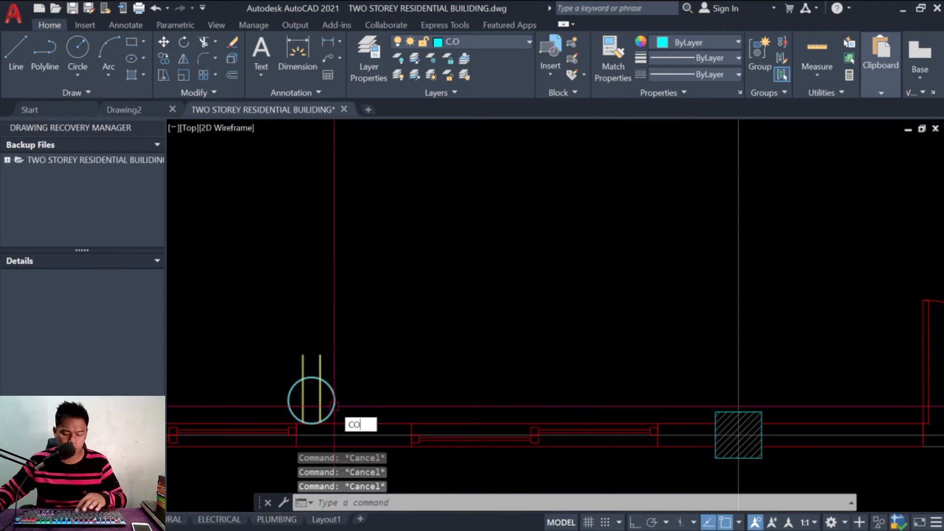
pyautogui.write('o')
pyautogui.press('space')
pyautogui.click(366, 395)
pyautogui.click(294, 332)
pyautogui.press('space')
pyautogui.click(295, 289)
pyautogui.press('F8')
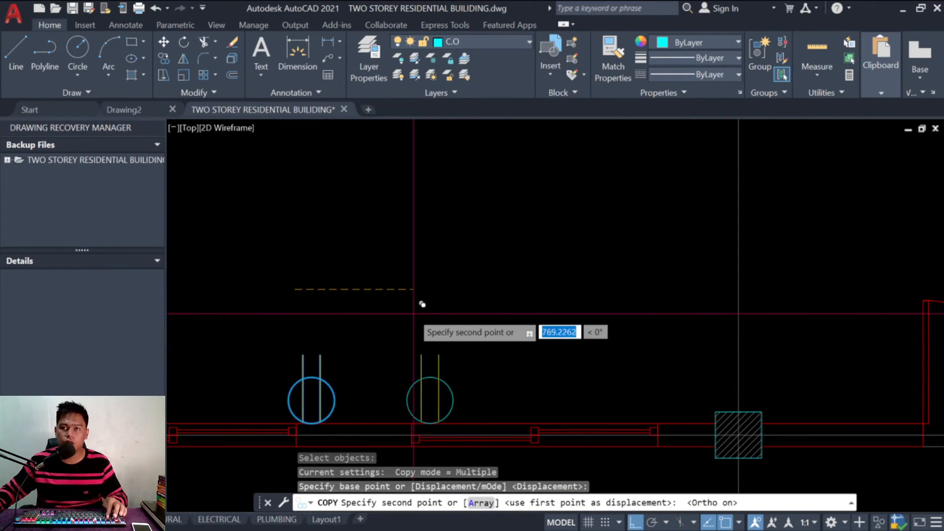
pyautogui.press('Return')
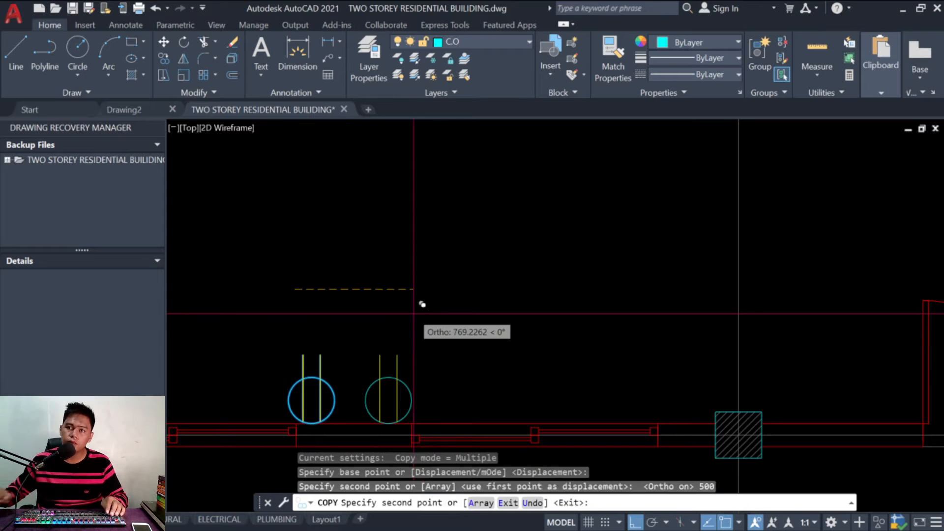
pyautogui.press('Escape')
pyautogui.press('Escape')
pyautogui.press('Escape')
# Step: Move both front wall outlets of the double-door room 100 straight up, away from the wall
pyautogui.write('m')
pyautogui.press('space')
pyautogui.click(438, 406)
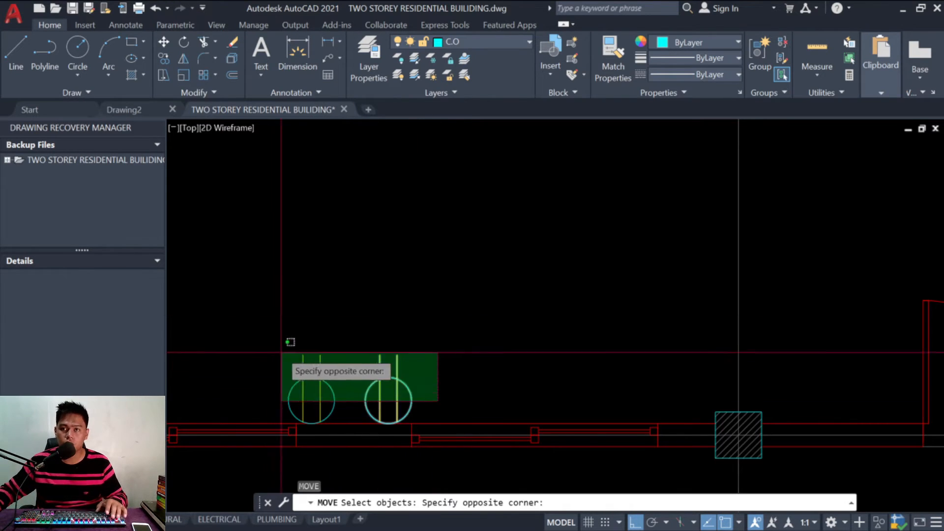
pyautogui.click(308, 356)
pyautogui.press('space')
pyautogui.click(336, 338)
pyautogui.write('100')
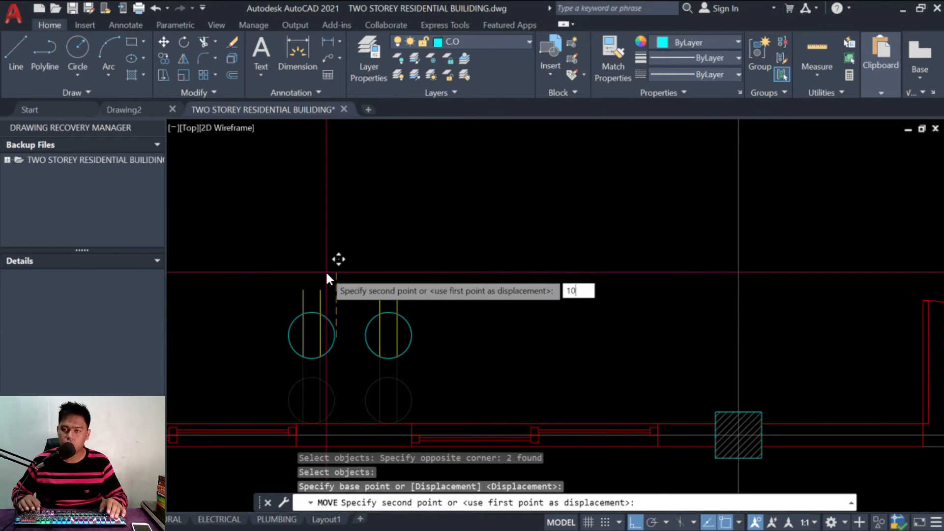
pyautogui.press('Return')
pyautogui.scroll(-4, 326, 272)
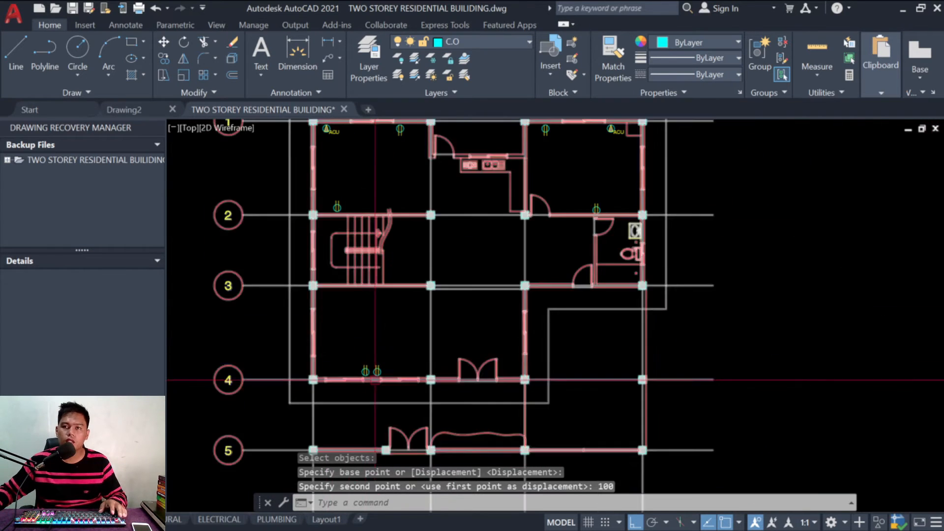
pyautogui.scroll(3, 392, 407)
pyautogui.press('Escape')
pyautogui.press('Escape')
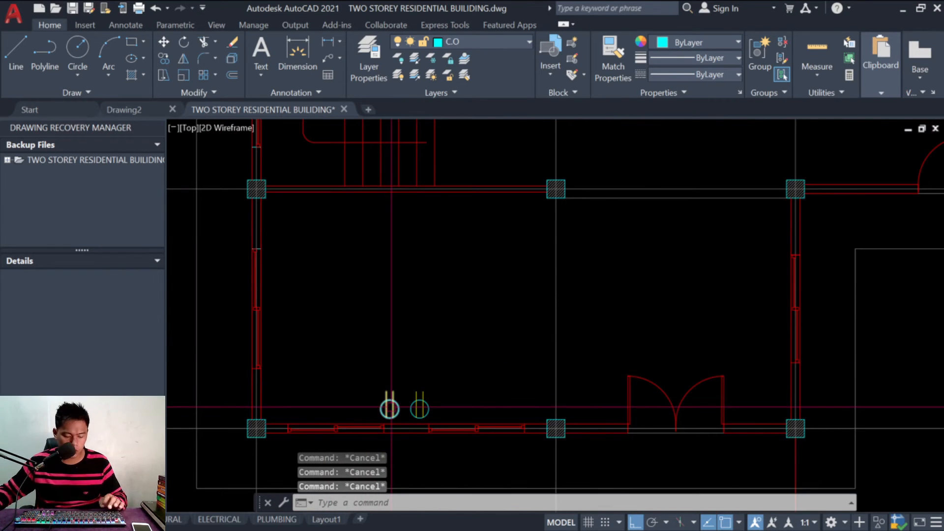
# Step: Copy the left front wall outlet to the grid 3 wall below the stairs, beside the room's upper-left column
pyautogui.write('co')
pyautogui.press('space')
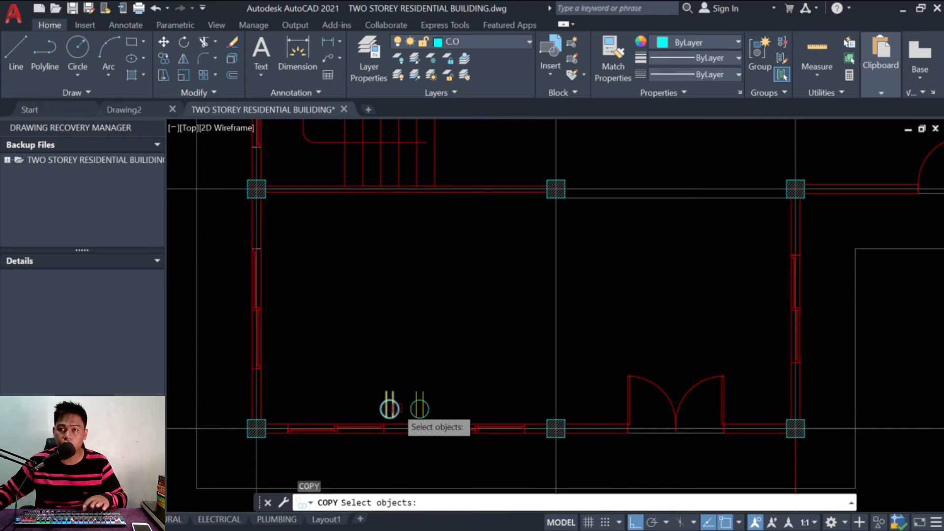
pyautogui.click(390, 408)
pyautogui.press('Return')
pyautogui.click(389, 409)
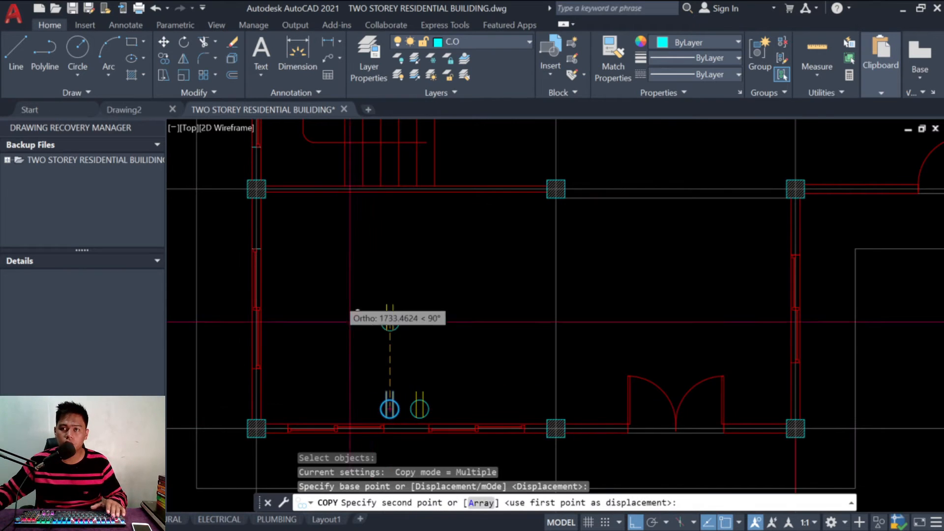
pyautogui.scroll(3, 298, 212)
pyautogui.press('F8')
pyautogui.click(291, 211)
pyautogui.press('Escape')
pyautogui.press('Escape')
pyautogui.press('Escape')
pyautogui.press('Escape')
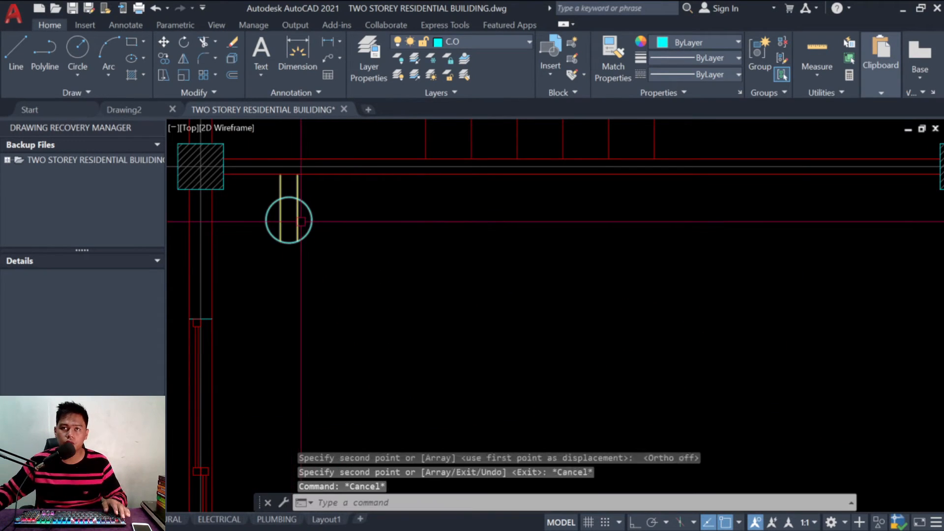
# Step: Rotate the copied outlet by the grid 3 wall 180 degrees about its circle's centre
pyautogui.write('ro')
pyautogui.press('space')
pyautogui.click(305, 268)
pyautogui.click(289, 236)
pyautogui.press('Return')
pyautogui.click(289, 220)
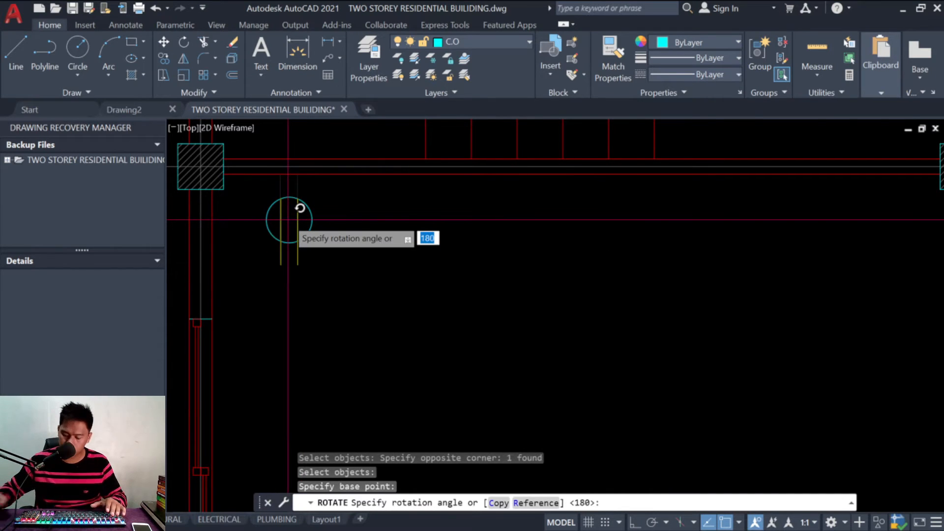
pyautogui.press('Return')
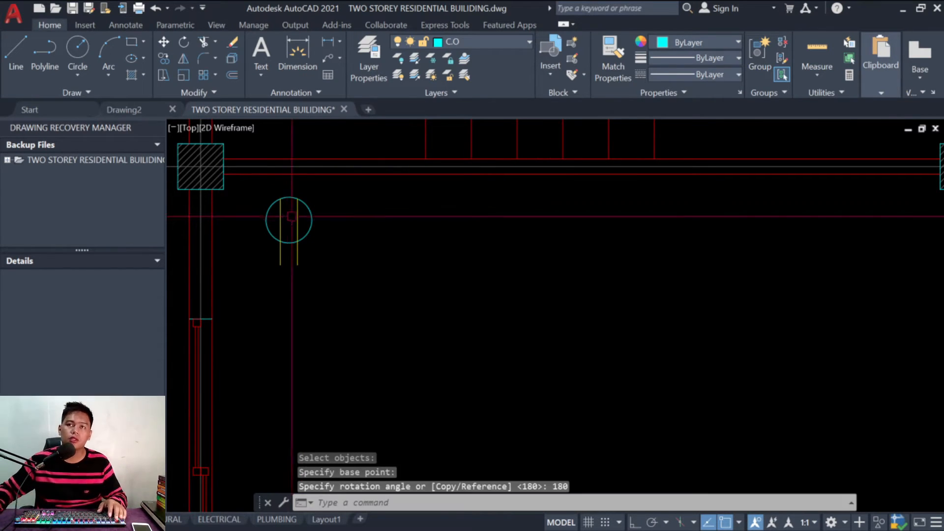
pyautogui.press('Escape')
pyautogui.press('Escape')
pyautogui.press('Escape')
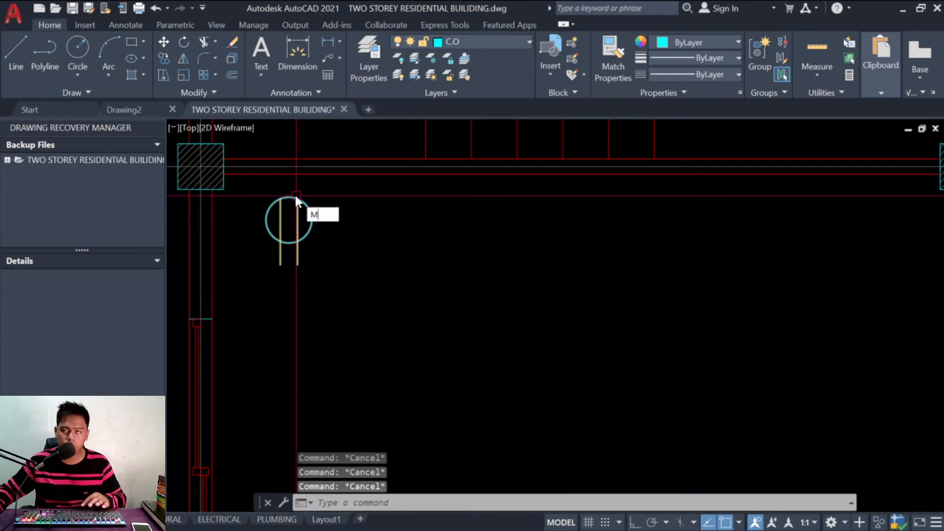
# Step: Move the rotated outlet up so its circle touches the inner face of the grid 3 wall
pyautogui.write('M')
pyautogui.press('Return')
pyautogui.press('Return')
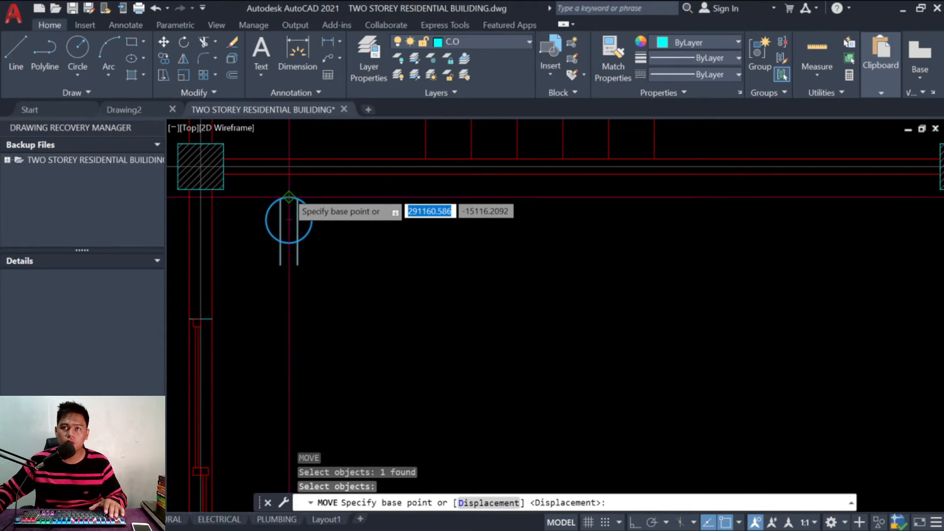
pyautogui.click(289, 198)
pyautogui.click(290, 174)
pyautogui.press('Escape')
pyautogui.press('Escape')
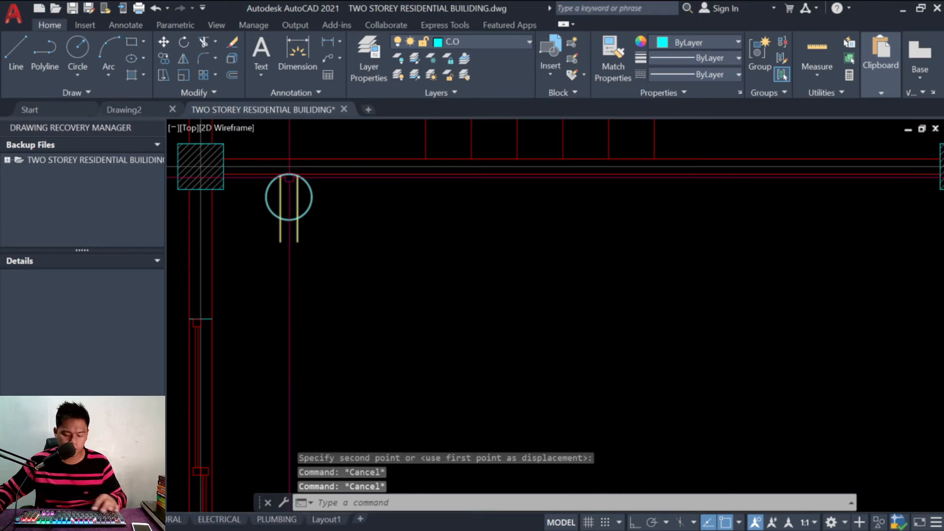
# Step: Move the grid 3 wall outlet 100 straight down, away from the wall
pyautogui.press('Return')
pyautogui.click(333, 196)
pyautogui.click(290, 196)
pyautogui.press('Return')
pyautogui.click(339, 208)
pyautogui.press('F8')
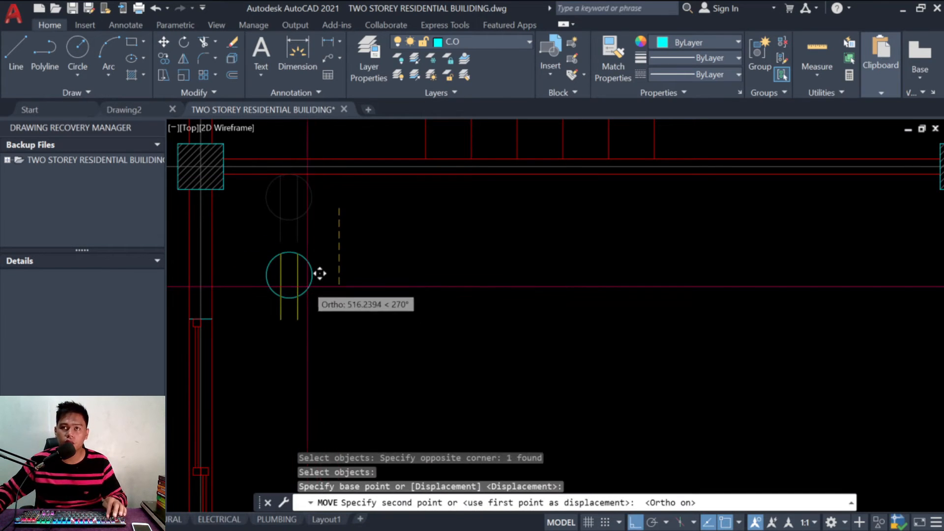
pyautogui.press('Return')
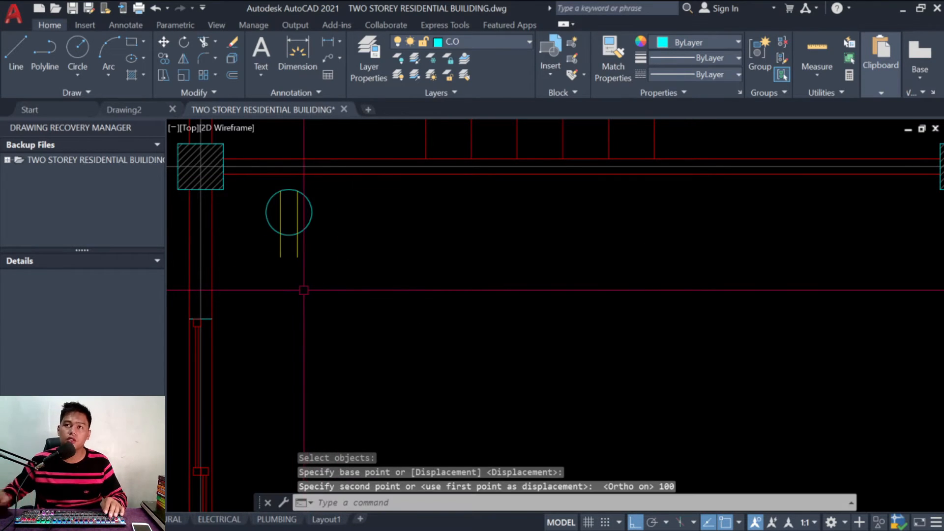
pyautogui.scroll(-5, 294, 290)
pyautogui.scroll(2, 360, 232)
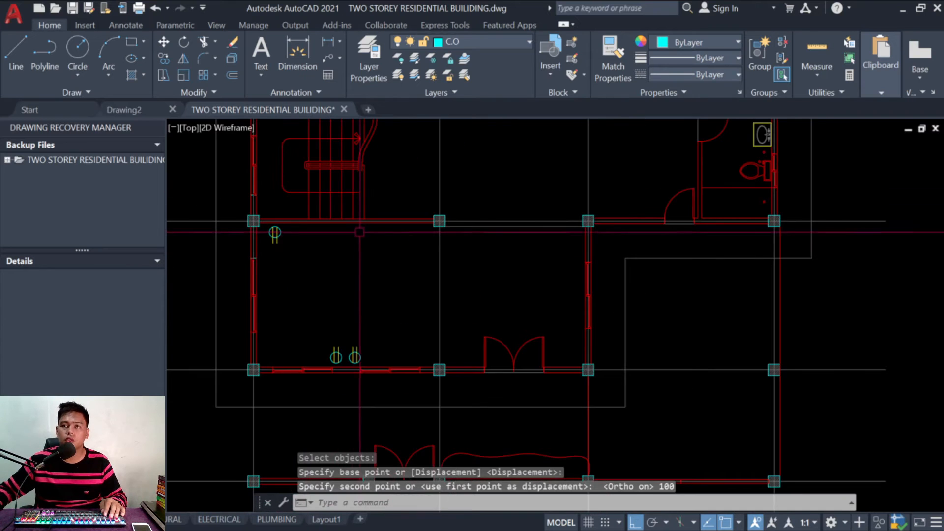
# Step: Copy the ACU symbol and label from the rear-left room to the double-door room's front-left corner, and close the Properties palette
pyautogui.hotkey('ctrl', 'a')
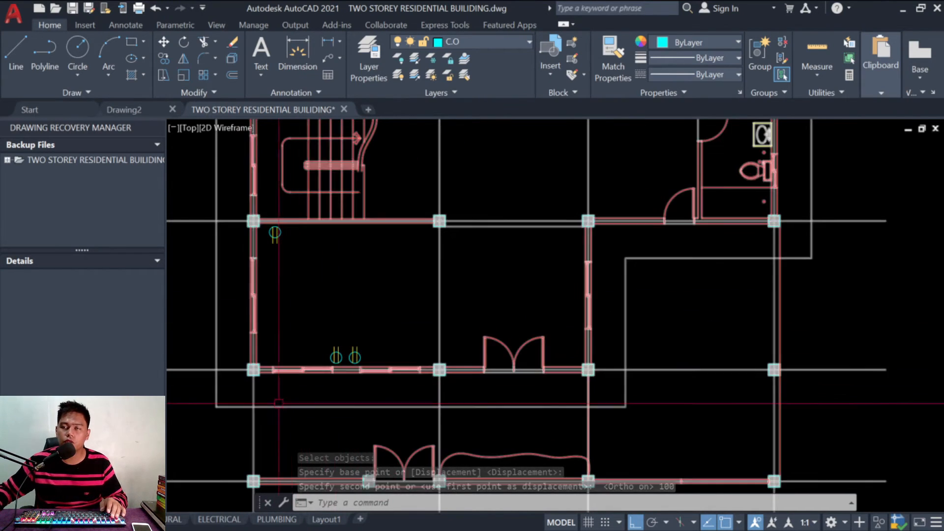
pyautogui.scroll(-2, 384, 415)
pyautogui.scroll(4, 324, 123)
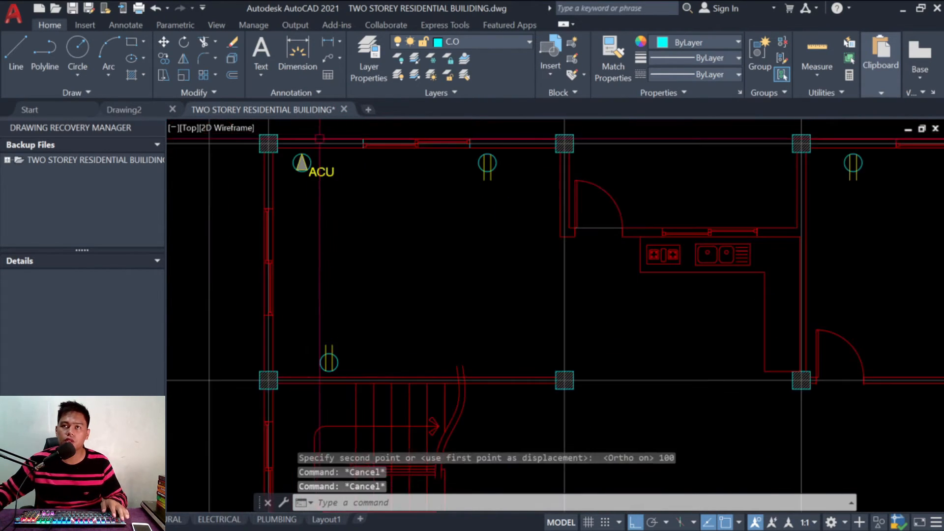
pyautogui.write('MO')
pyautogui.press('Return')
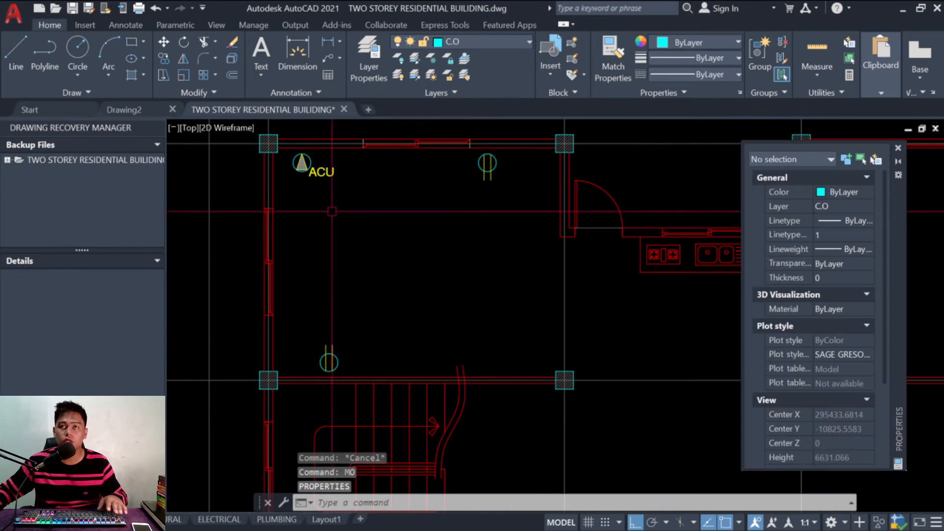
pyautogui.write('co')
pyautogui.press('Return')
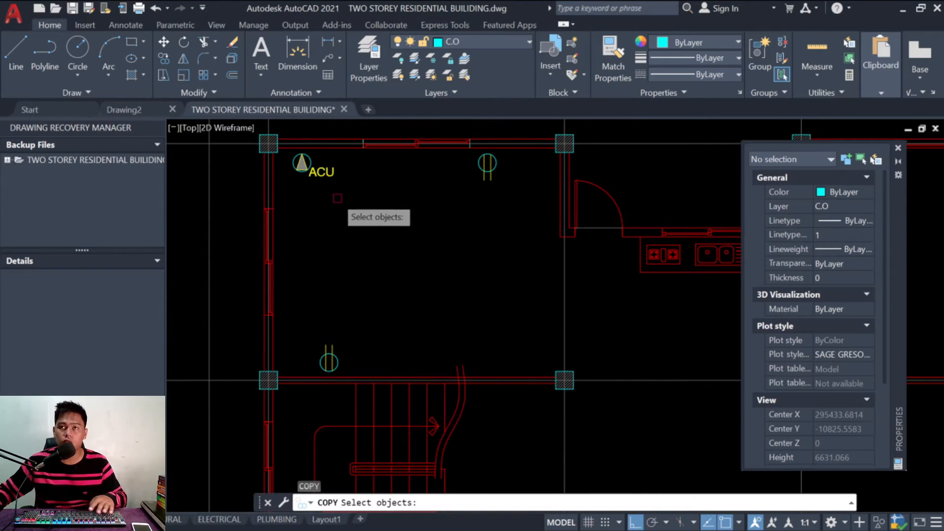
pyautogui.click(341, 197)
pyautogui.click(299, 147)
pyautogui.press('Return')
pyautogui.click(301, 163)
pyautogui.scroll(-3, 315, 158)
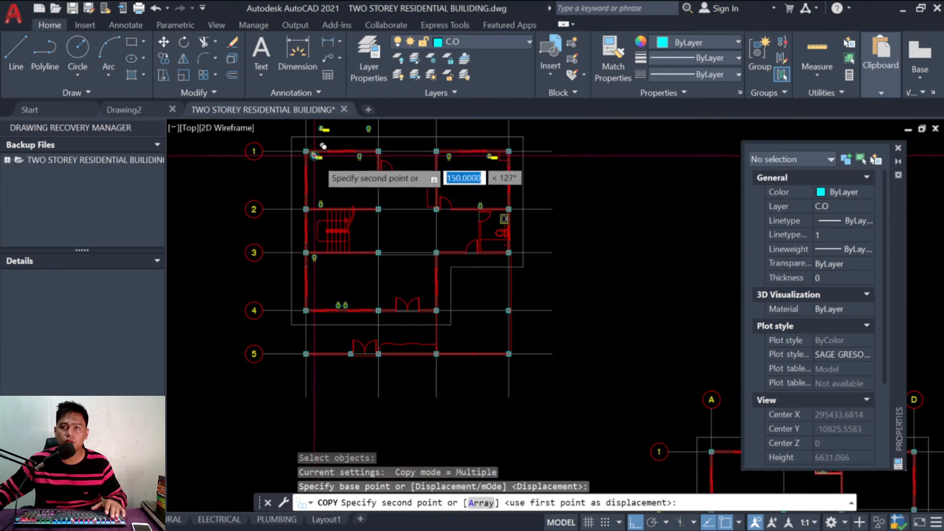
pyautogui.scroll(3, 315, 307)
pyautogui.click(309, 323)
pyautogui.press('Escape')
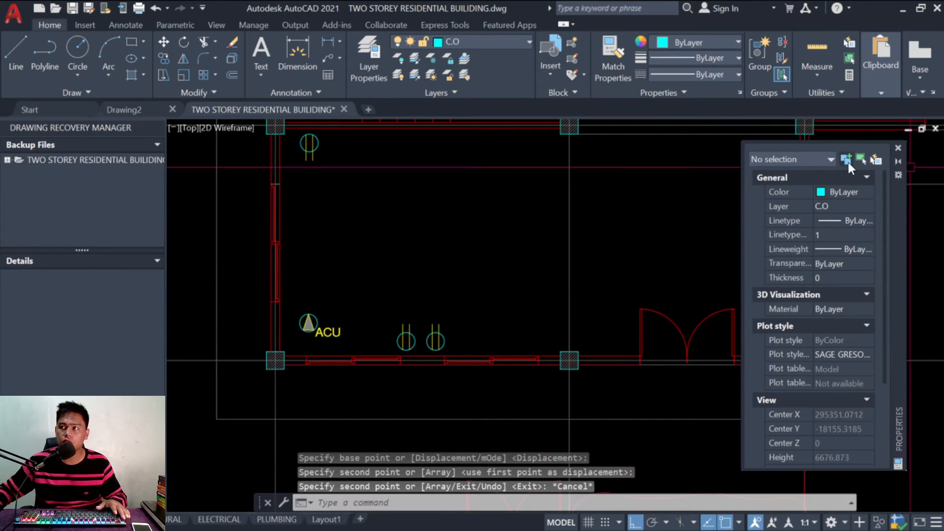
pyautogui.click(898, 147)
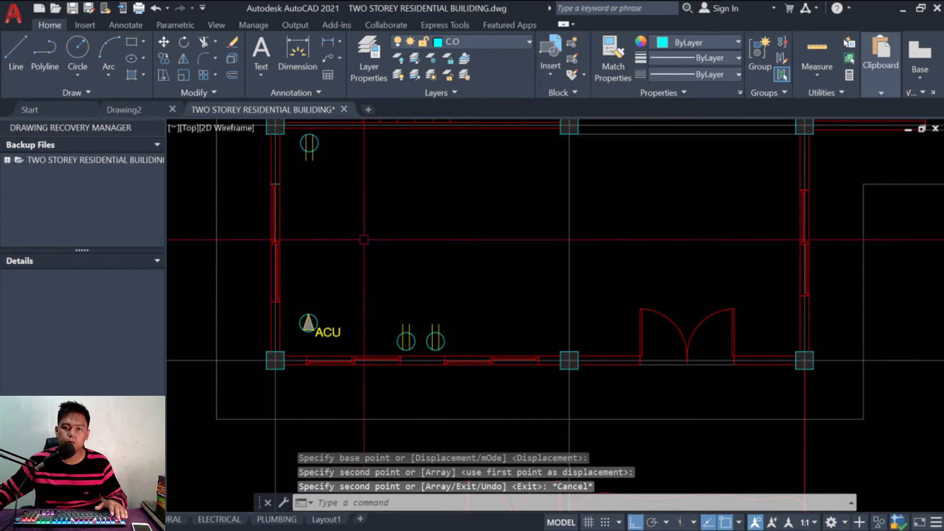
# Step: Move the copied ACU symbol and its label closer to the room's front-left corner column
pyautogui.scroll(4, 295, 331)
pyautogui.press('Escape')
pyautogui.press('Escape')
pyautogui.press('Escape')
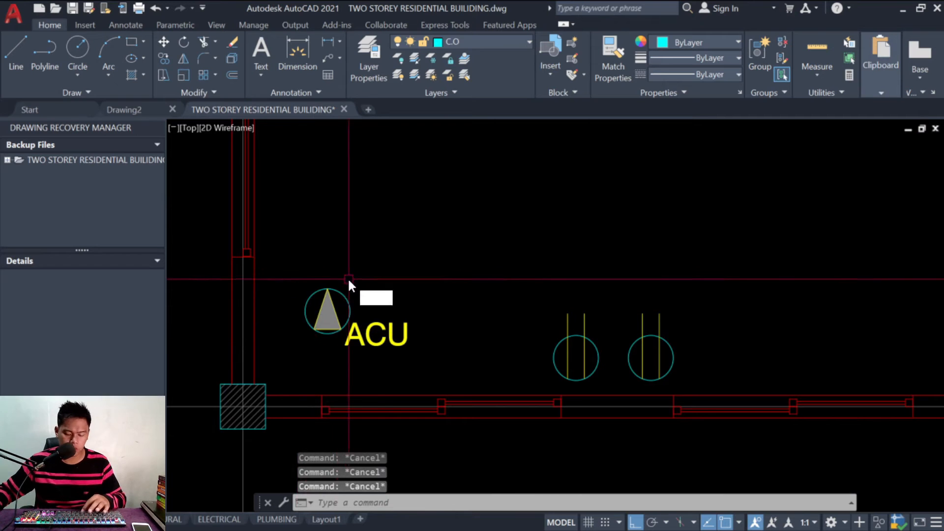
pyautogui.write('m')
pyautogui.press('Return')
pyautogui.click(423, 351)
pyautogui.click(326, 306)
pyautogui.click(367, 227)
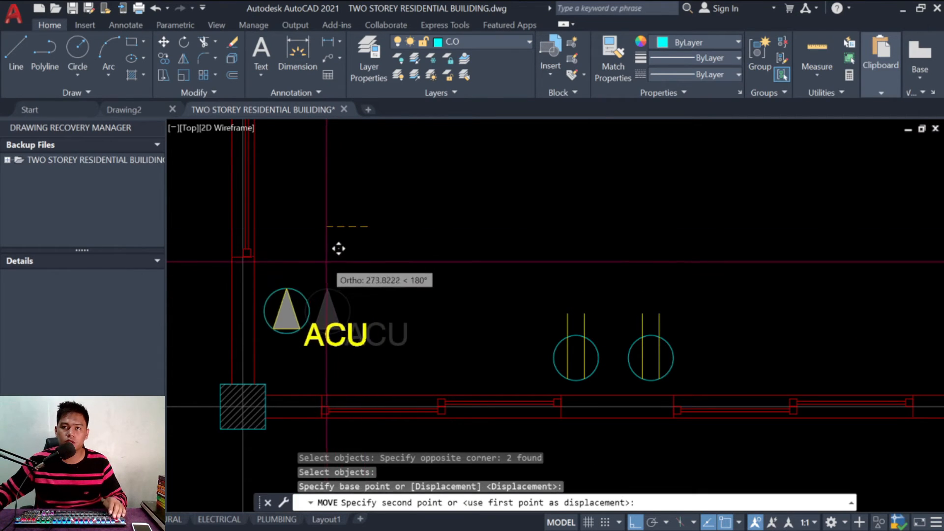
pyautogui.press('F8')
pyautogui.press('Escape')
pyautogui.scroll(-6, 406, 264)
pyautogui.press('Escape')
pyautogui.scroll(6, 389, 278)
# Step: Move the ACU symbol and label so the circle's left quadrant touches the inner face of the left wall
pyautogui.write('m')
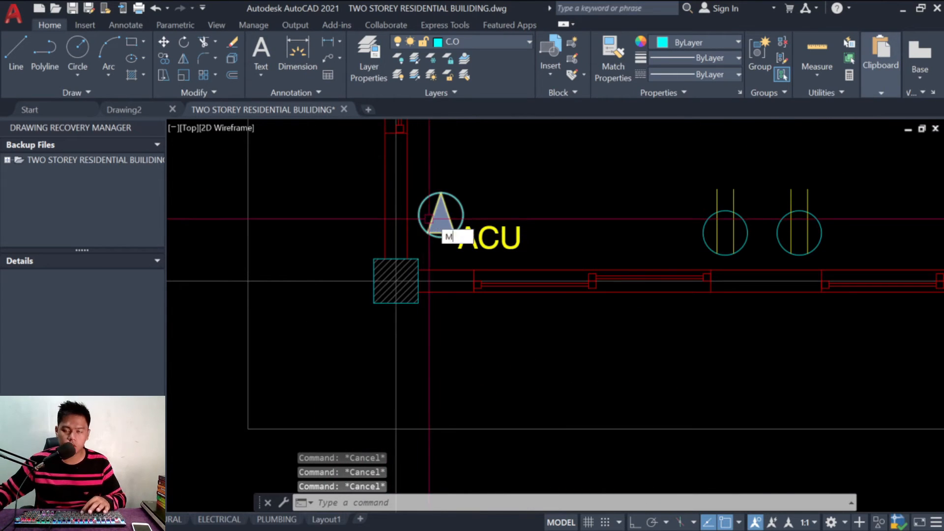
pyautogui.press('Return')
pyautogui.click(549, 255)
pyautogui.click(440, 214)
pyautogui.press('Return')
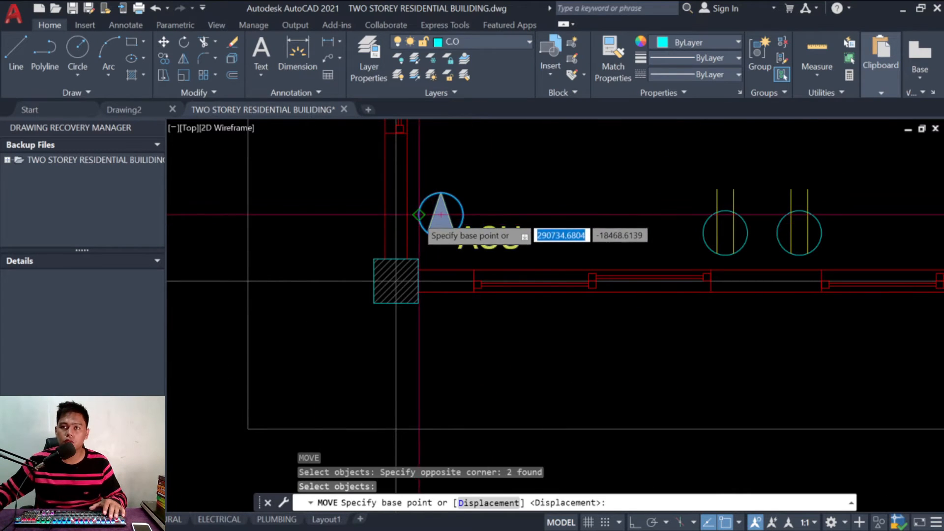
pyautogui.click(419, 215)
pyautogui.click(407, 215)
pyautogui.press('Escape')
pyautogui.press('Escape')
# Step: Move the ACU symbol and its label 100 horizontally to the right, away from the left wall
pyautogui.write('m')
pyautogui.press('Return')
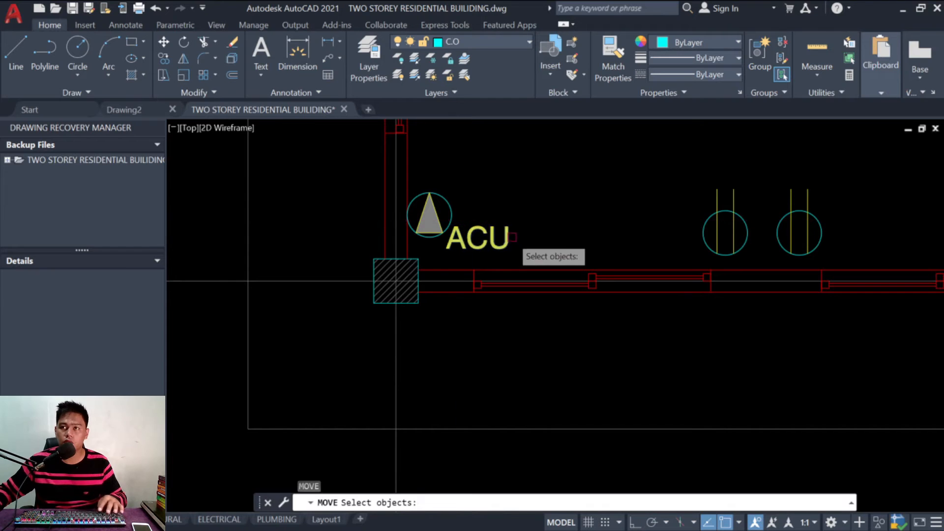
pyautogui.click(444, 203)
pyautogui.press('Return')
pyautogui.click(422, 166)
pyautogui.press('Return')
pyautogui.click(430, 163)
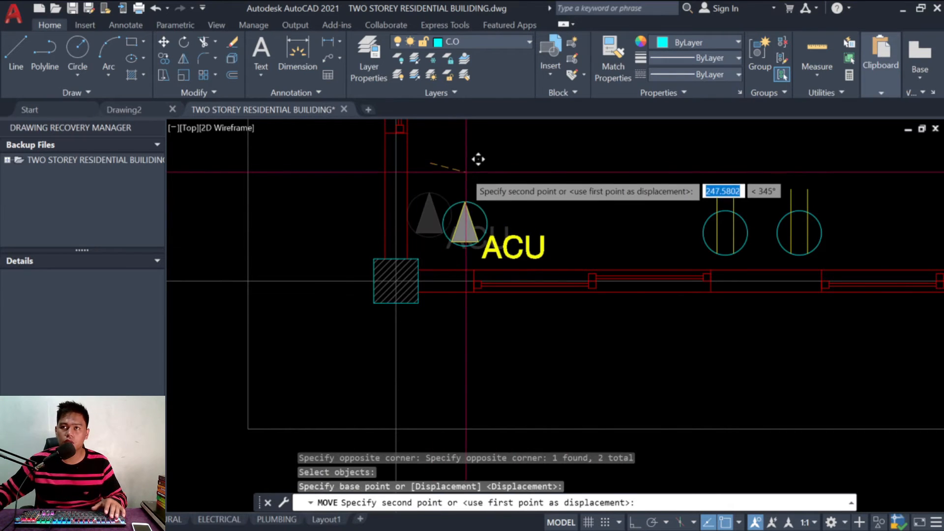
pyautogui.write('1')
pyautogui.press('Return')
pyautogui.scroll(-6, 499, 284)
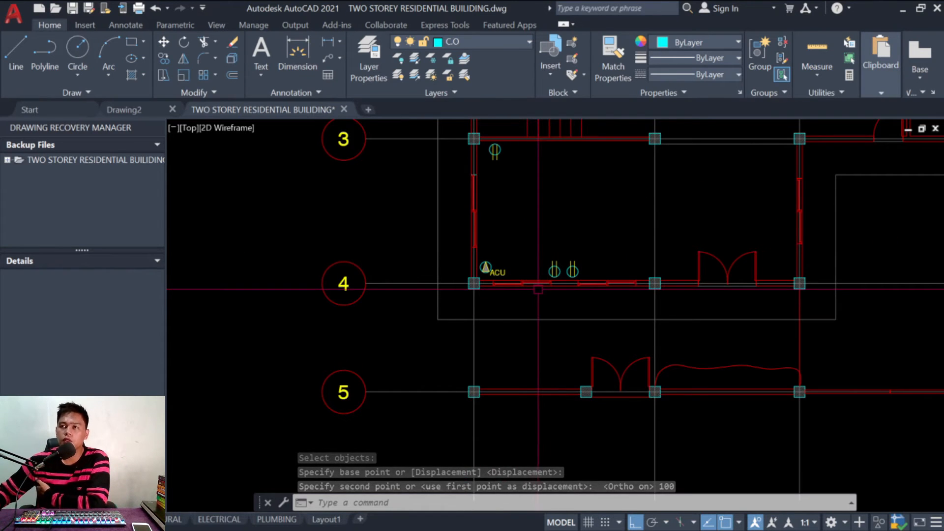
pyautogui.scroll(-7, 538, 290)
pyautogui.scroll(6, 566, 216)
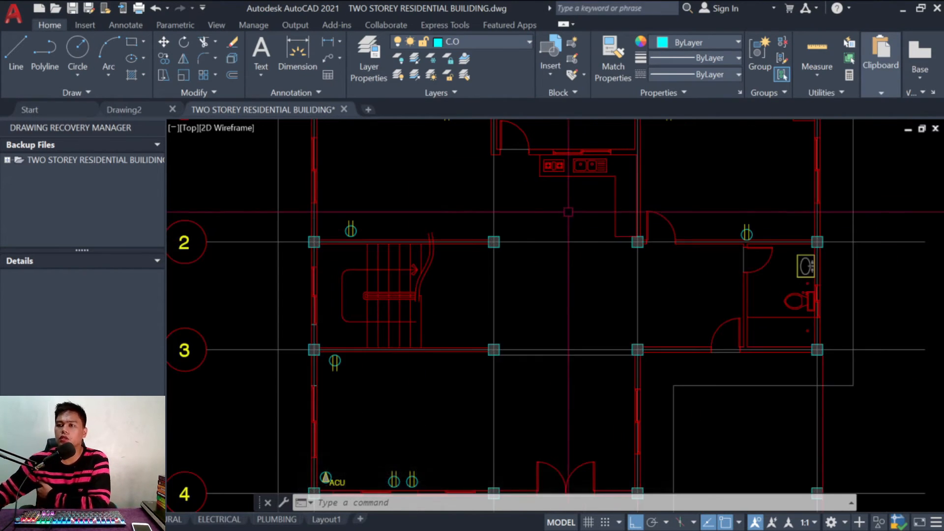
pyautogui.scroll(-7, 629, 292)
pyautogui.scroll(10, 527, 344)
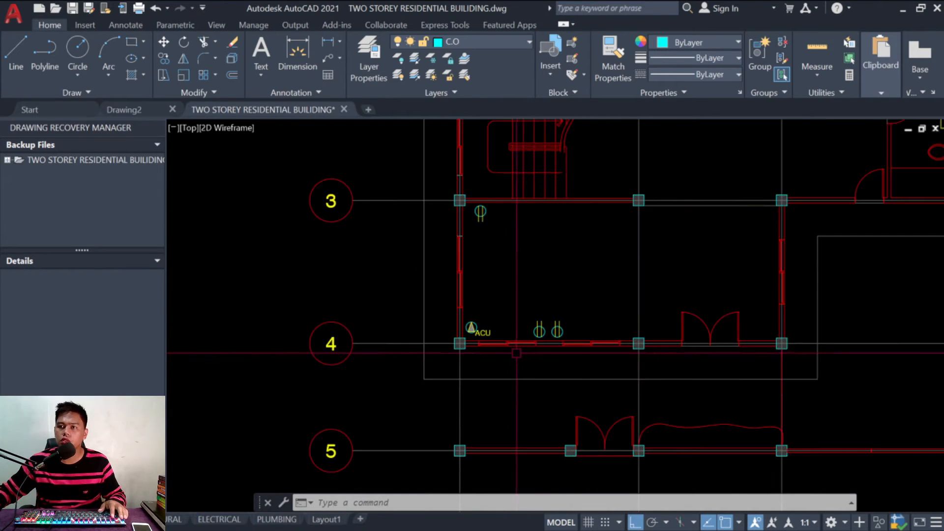
# Step: Copy a front wall outlet to the outer side of the double-door room's right wall, just above its window
pyautogui.press('Escape')
pyautogui.press('Escape')
pyautogui.press('Escape')
pyautogui.write('CO')
pyautogui.press('space')
pyautogui.click(547, 325)
pyautogui.press('space')
pyautogui.click(563, 310)
pyautogui.scroll(-6, 542, 310)
pyautogui.scroll(5, 636, 305)
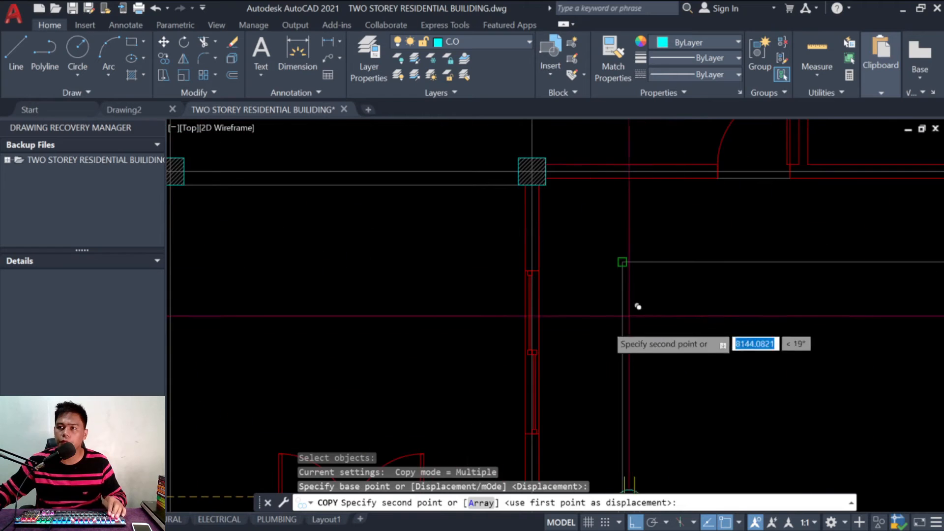
pyautogui.press('F8')
pyautogui.scroll(2, 568, 230)
pyautogui.click(598, 221)
pyautogui.press('Escape')
pyautogui.press('Escape')
pyautogui.press('Escape')
# Step: Rotate the outlet outside the right wall 90 degrees
pyautogui.write('RO')
pyautogui.press('space')
pyautogui.click(610, 280)
pyautogui.click(588, 217)
pyautogui.press('space')
pyautogui.click(583, 228)
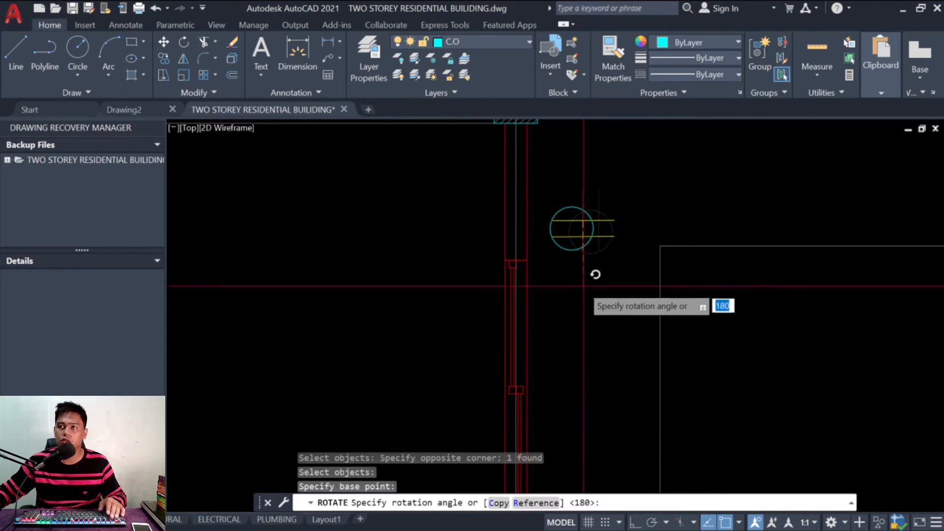
pyautogui.press('F8')
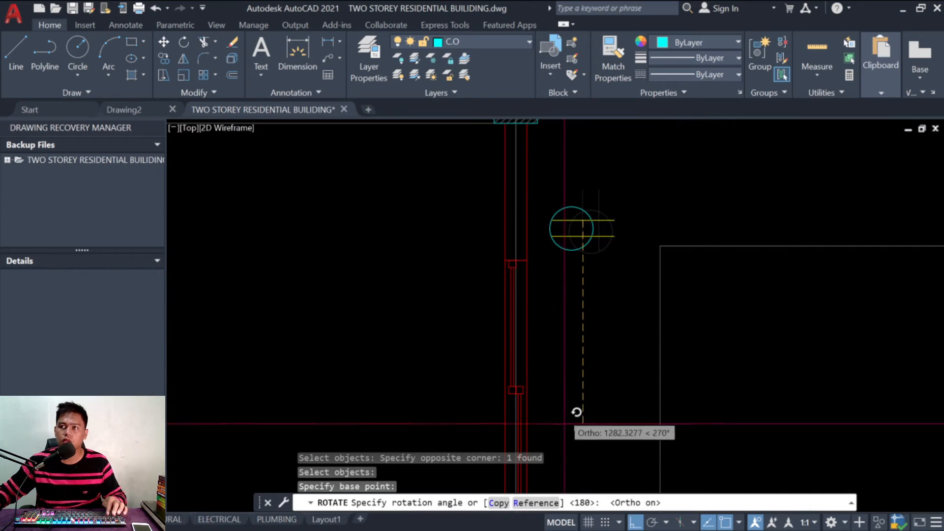
pyautogui.press('Return')
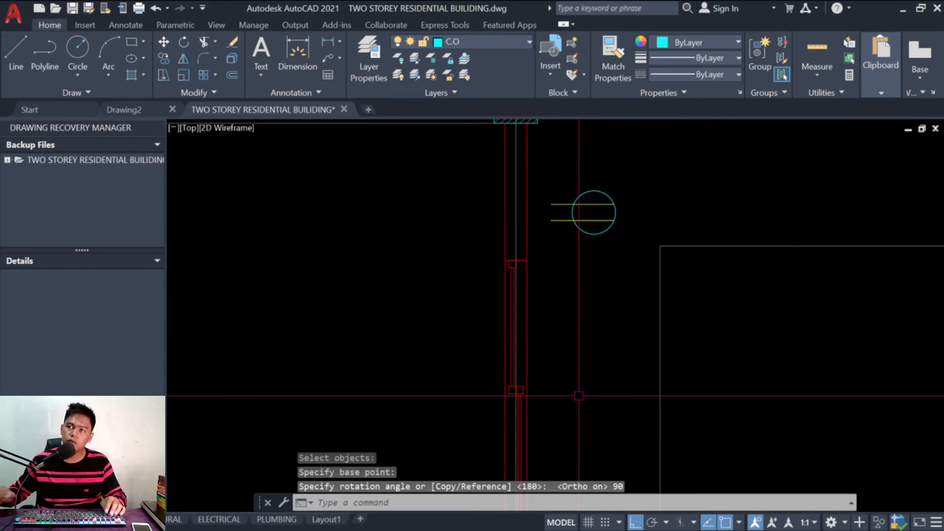
# Step: Mirror the outlet outside the right wall about its circle's vertical centreline, erasing the source so its lines point away from the wall
pyautogui.press('Escape')
pyautogui.press('Escape')
pyautogui.write('MI')
pyautogui.press('space')
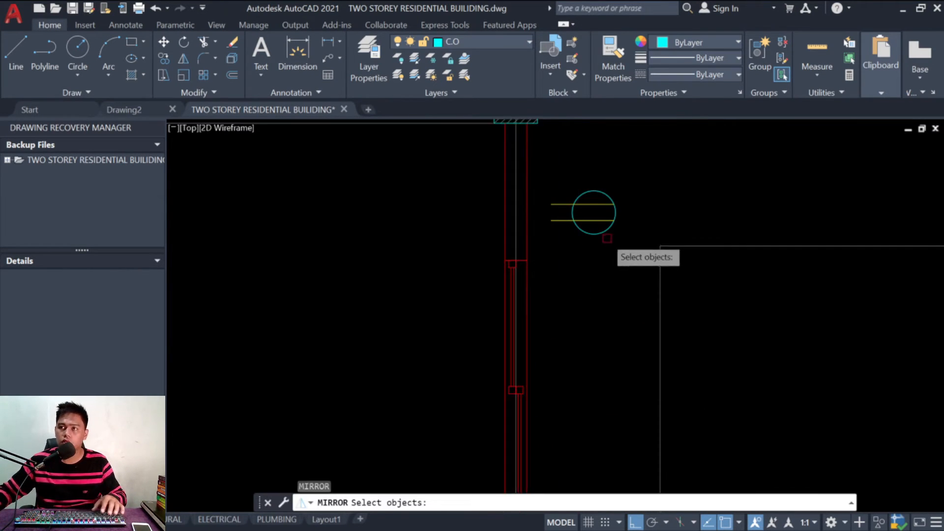
pyautogui.click(613, 241)
pyautogui.click(581, 196)
pyautogui.press('space')
pyautogui.click(595, 212)
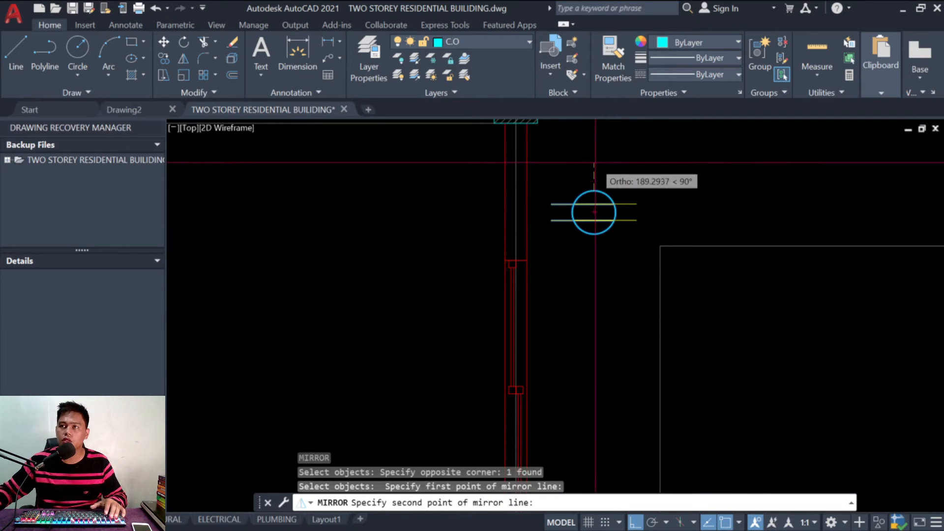
pyautogui.click(598, 148)
pyautogui.write('Y')
pyautogui.press('Return')
pyautogui.press('Escape')
pyautogui.press('Escape')
pyautogui.press('Escape')
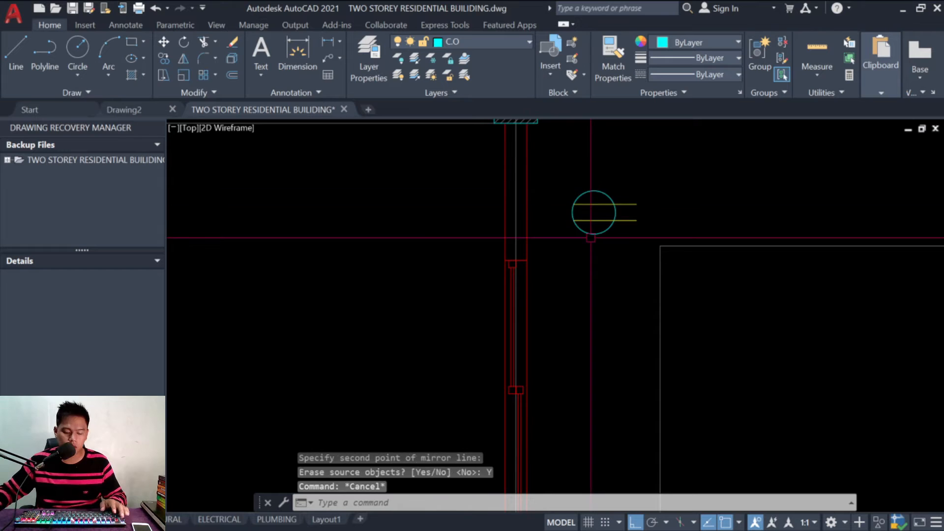
# Step: Move the mirrored outlet left so its circle touches the outer face of the right wall
pyautogui.write('m')
pyautogui.press('space')
pyautogui.click(601, 252)
pyautogui.click(575, 209)
pyautogui.press('space')
pyautogui.click(594, 212)
pyautogui.click(538, 194)
pyautogui.press('Escape')
pyautogui.press('Escape')
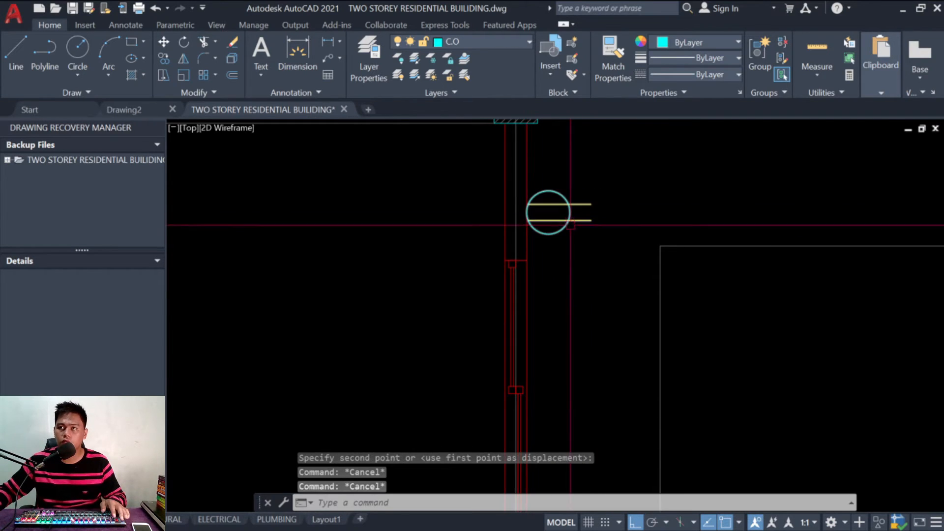
# Step: Move the outlet 100 horizontally to the right, away from the wall's outer face
pyautogui.write('m')
pyautogui.press('space')
pyautogui.click(590, 253)
pyautogui.click(551, 203)
pyautogui.press('space')
pyautogui.click(548, 212)
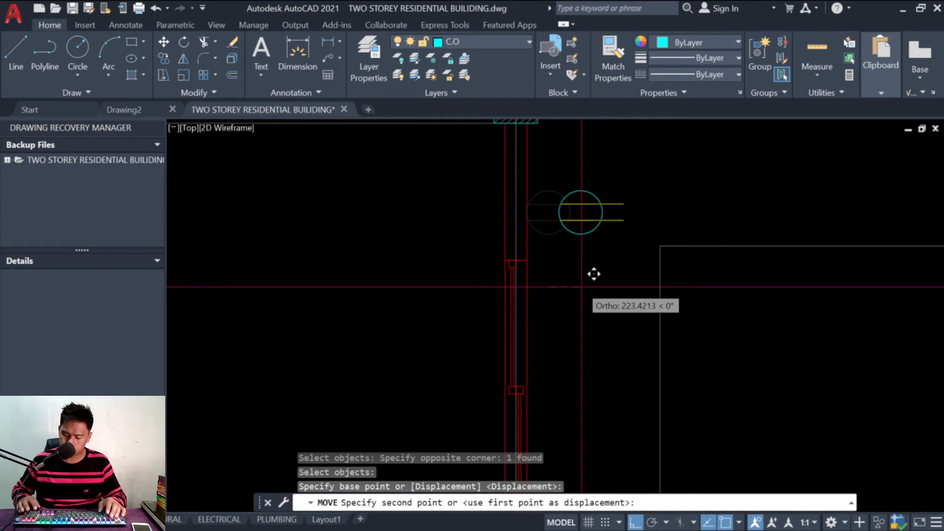
pyautogui.press('Return')
pyautogui.scroll(-6, 582, 287)
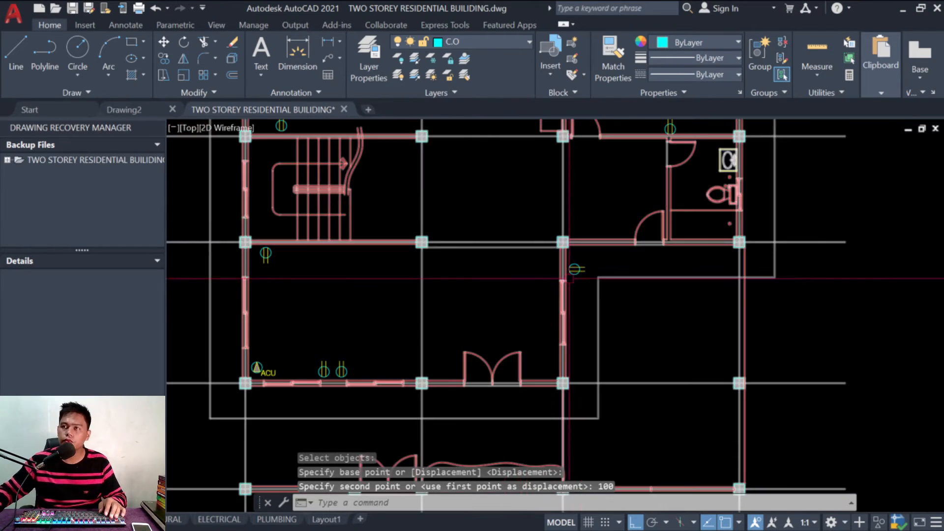
# Step: Copy the upper-left room's ACU symbol and label to the lower end of the kitchen counter, beside the column
pyautogui.scroll(2, 563, 244)
pyautogui.scroll(2, 563, 244)
pyautogui.scroll(-4, 535, 252)
pyautogui.scroll(2, 534, 253)
pyautogui.scroll(-2, 537, 257)
pyautogui.scroll(6, 539, 260)
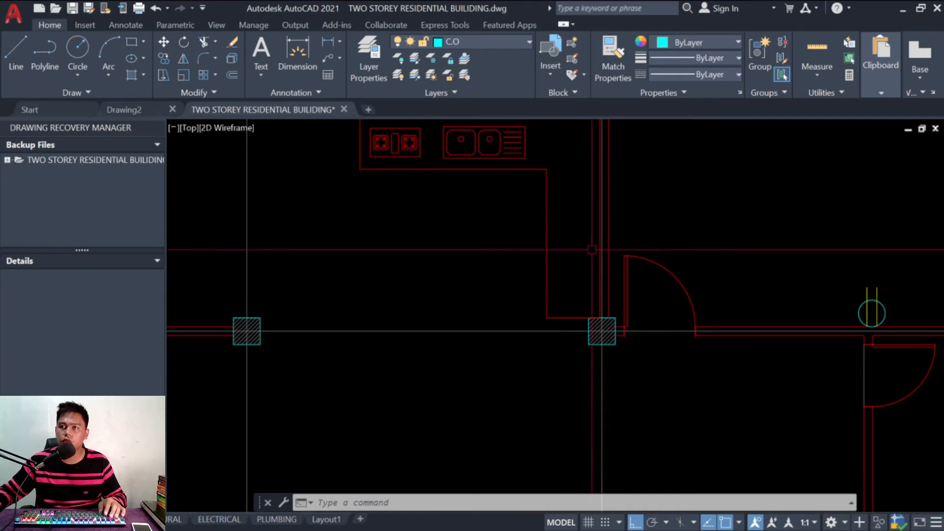
pyautogui.scroll(-2, 516, 288)
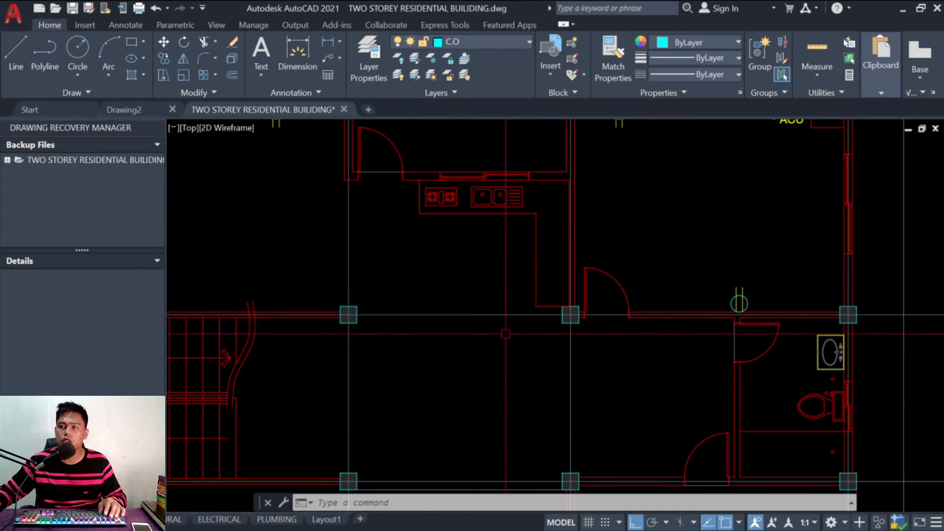
pyautogui.scroll(-3, 506, 334)
pyautogui.scroll(5, 307, 242)
pyautogui.press('Escape')
pyautogui.press('Escape')
pyautogui.write('c')
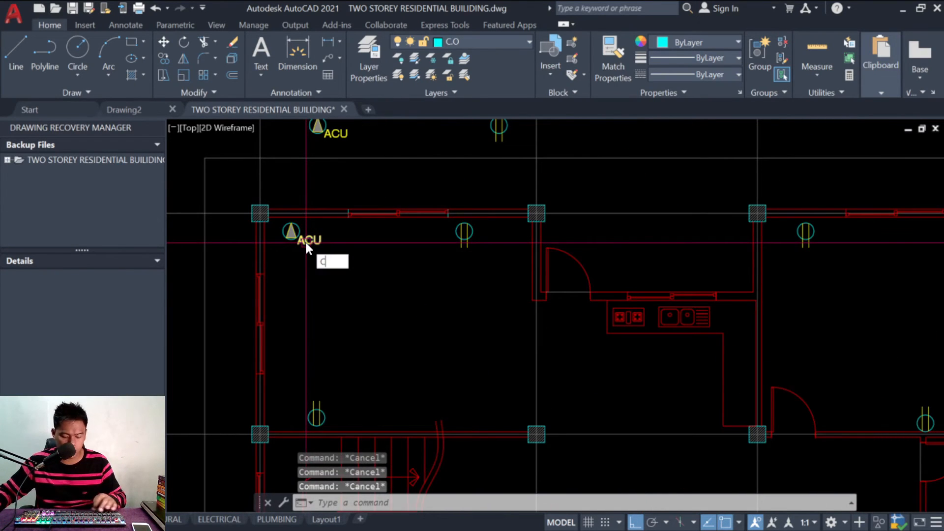
pyautogui.write('o')
pyautogui.press('Return')
pyautogui.scroll(3, 305, 241)
pyautogui.click(320, 260)
pyautogui.click(256, 220)
pyautogui.press('Return')
pyautogui.click(270, 224)
pyautogui.scroll(-3, 438, 270)
pyautogui.scroll(4, 438, 270)
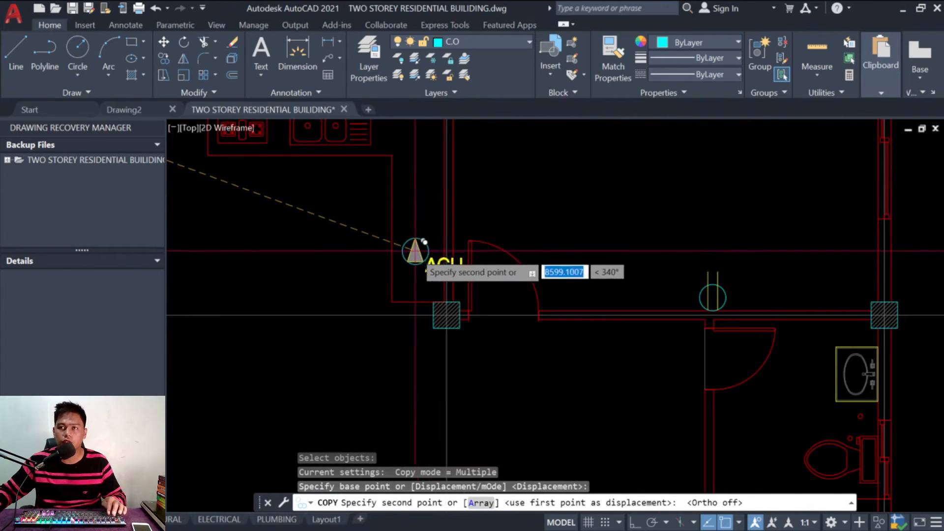
pyautogui.scroll(4, 446, 315)
pyautogui.click(490, 404)
pyautogui.press('Escape')
pyautogui.press('Escape')
pyautogui.press('Escape')
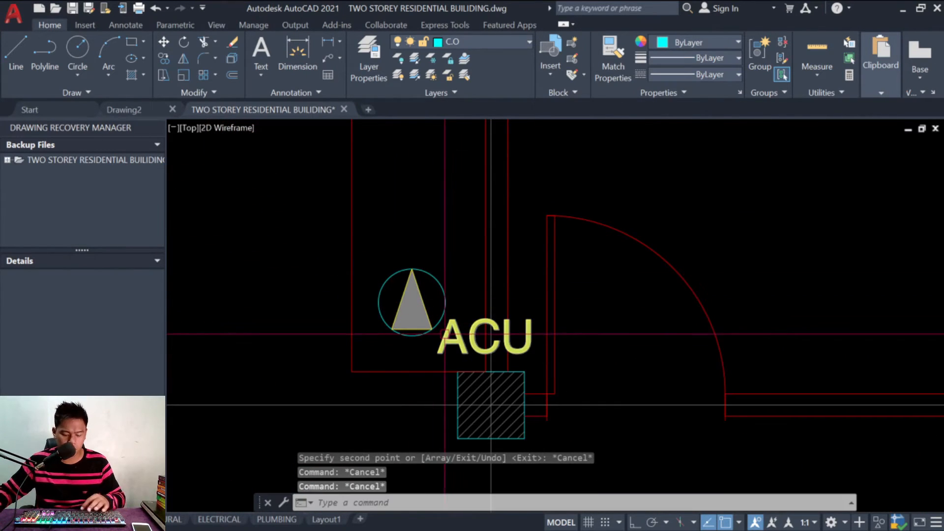
# Step: Move the copied ACU label to the left of its symbol at the kitchen counter
pyautogui.write('m')
pyautogui.press('Return')
pyautogui.click(473, 340)
pyautogui.press('Return')
pyautogui.click(468, 340)
pyautogui.press('Escape')
pyautogui.press('Escape')
# Step: Change the label beside the kitchen counter symbol to REF
pyautogui.doubleClick(306, 335)
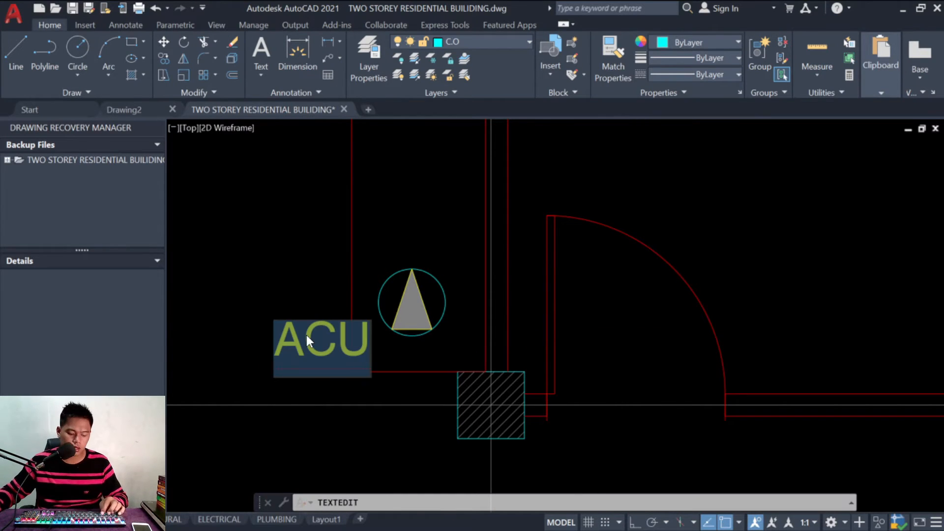
pyautogui.write('REF')
pyautogui.press('Return')
pyautogui.press('Escape')
pyautogui.press('Escape')
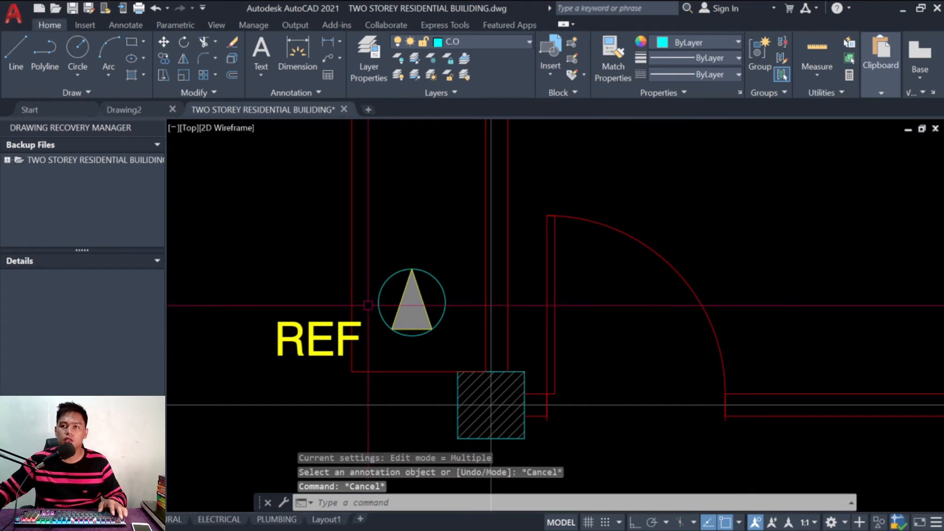
pyautogui.press('Escape')
# Step: Move the refrigerator outlet symbol right so its circle's right quadrant touches the kitchen wall's inner face
pyautogui.scroll(-3, 491, 405)
pyautogui.scroll(4, 428, 397)
pyautogui.press('Escape')
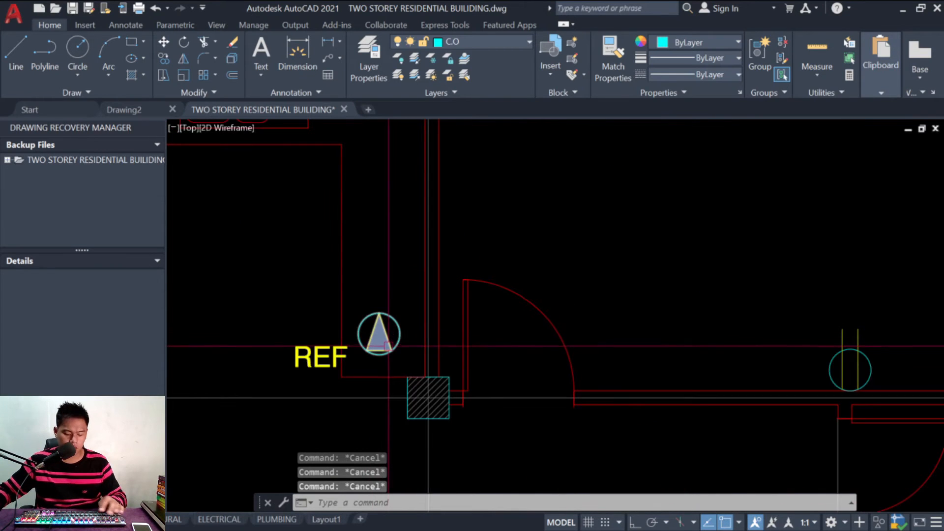
pyautogui.write('m')
pyautogui.press('space')
pyautogui.click(403, 356)
pyautogui.click(378, 331)
pyautogui.press('space')
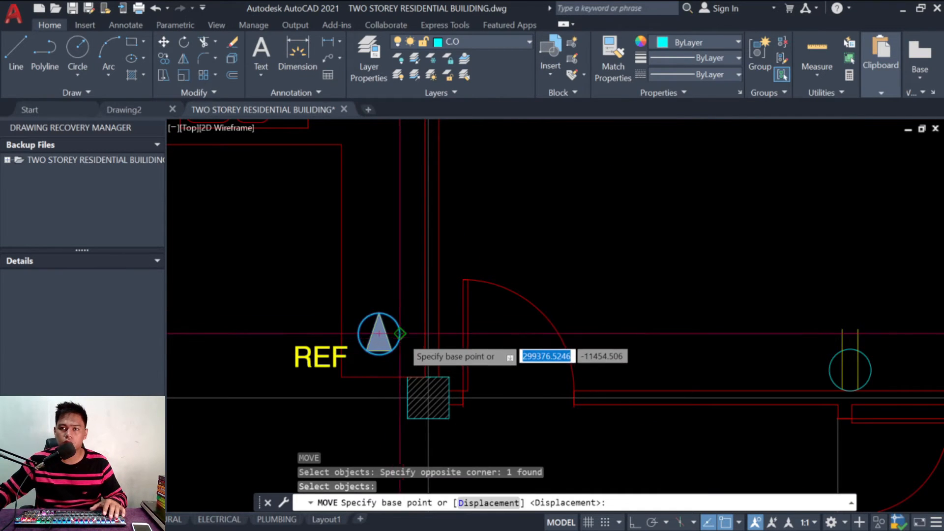
pyautogui.click(401, 334)
pyautogui.press('Escape')
pyautogui.press('Escape')
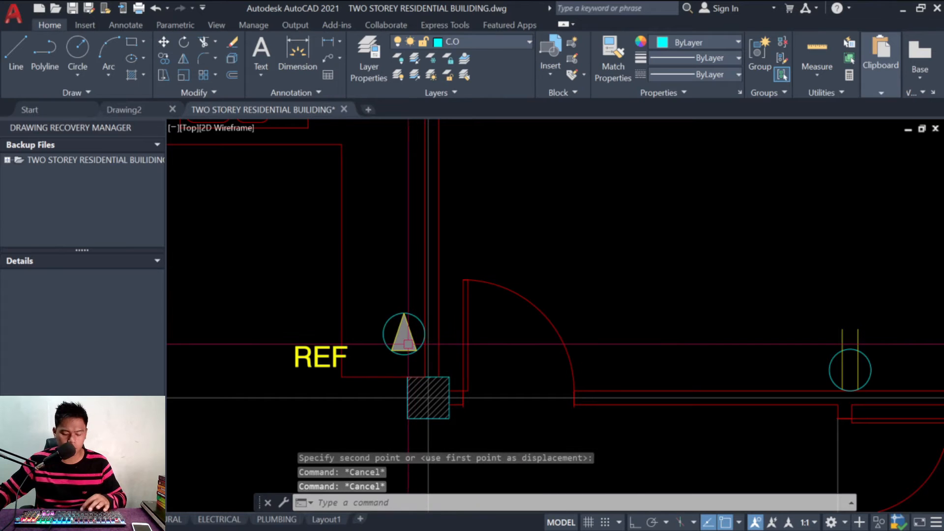
# Step: Move the refrigerator outlet symbol 100 horizontally to the left, away from the kitchen wall
pyautogui.write('m')
pyautogui.press('space')
pyautogui.click(416, 349)
pyautogui.press('space')
pyautogui.click(404, 334)
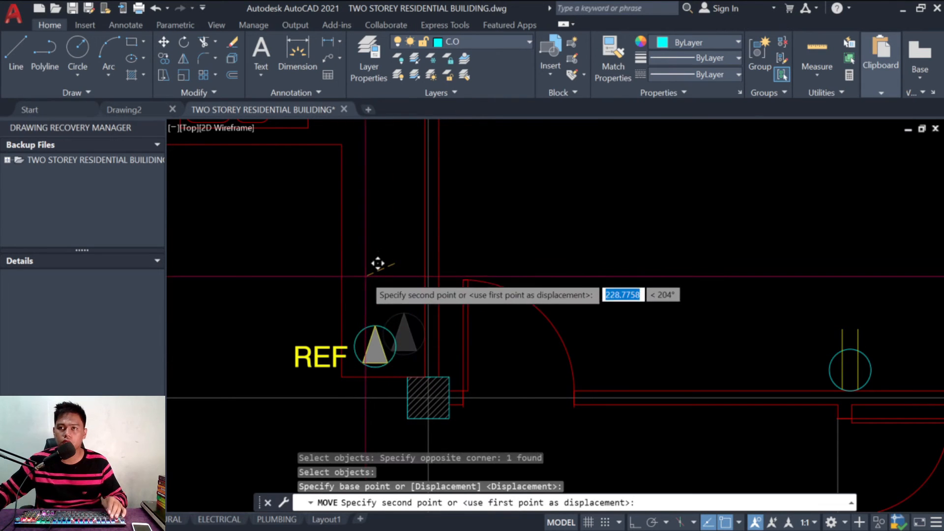
pyautogui.write('100')
pyautogui.press('Return')
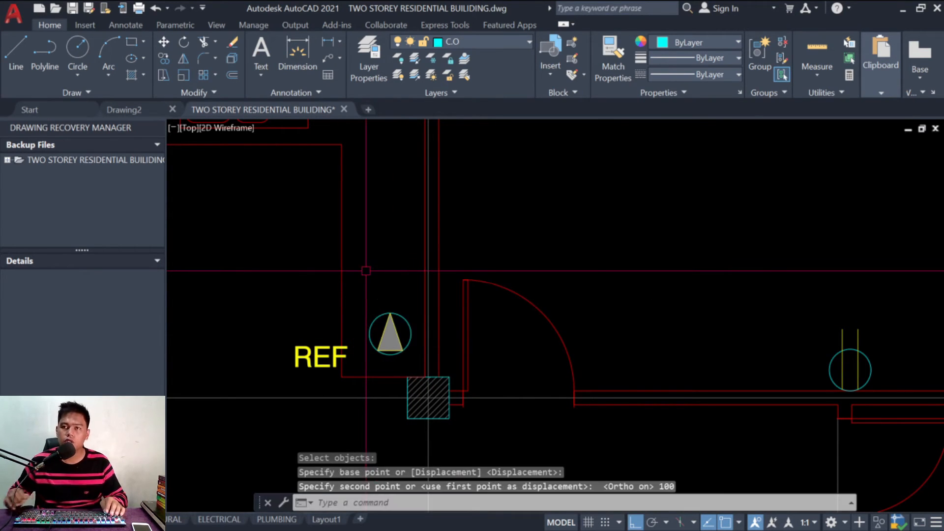
pyautogui.press('Escape')
pyautogui.press('Escape')
pyautogui.press('Escape')
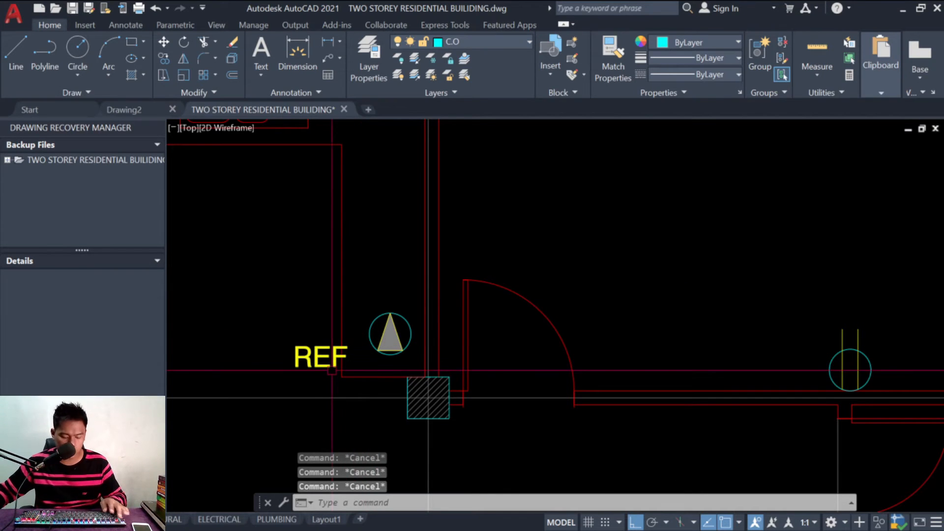
# Step: Move the REF label horizontally to the right, close beside its symbol
pyautogui.write('M')
pyautogui.press('space')
pyautogui.click(332, 365)
pyautogui.press('space')
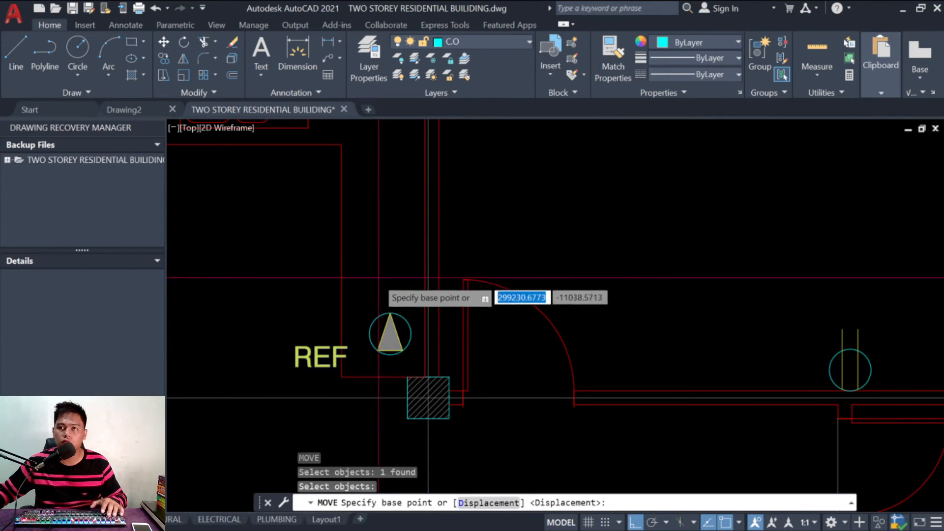
pyautogui.click(365, 303)
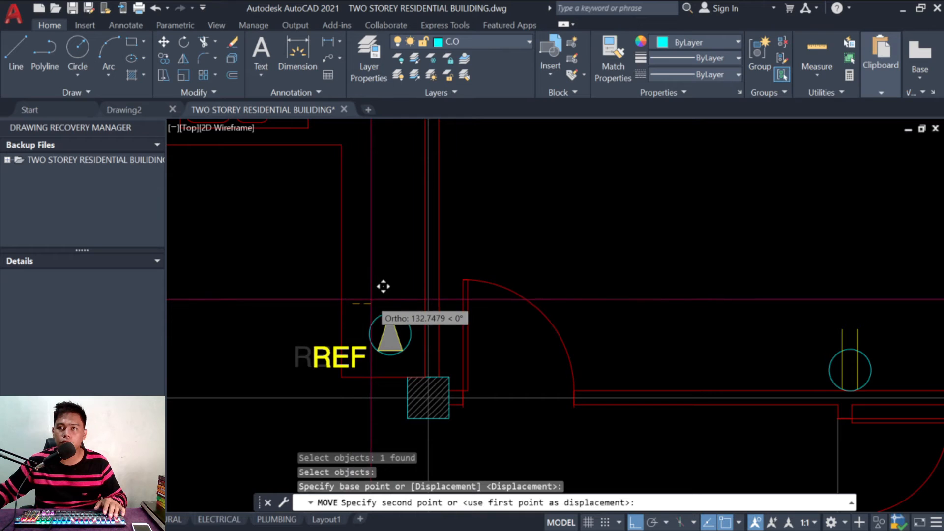
pyautogui.press('Escape')
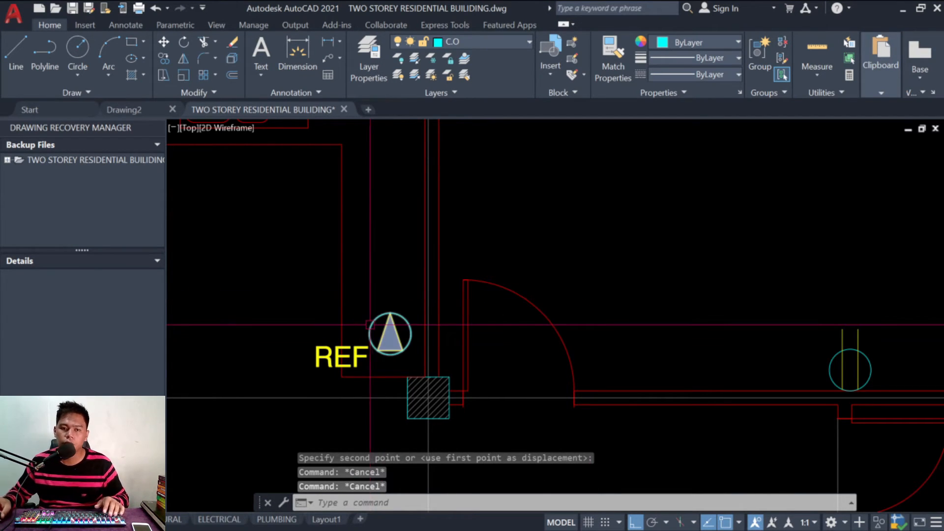
# Step: Move the outlet on the wall above the bathroom door 100 straight up, away from the wall
pyautogui.scroll(-4, 369, 312)
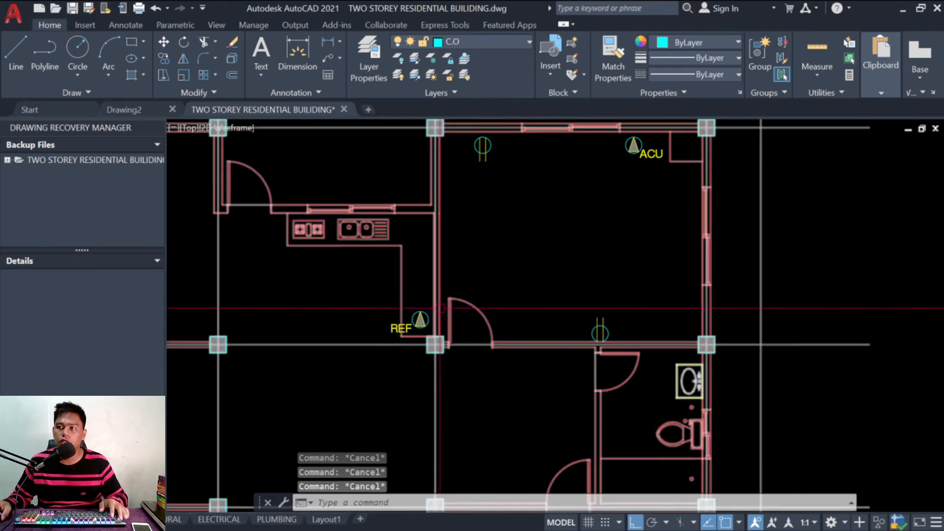
pyautogui.scroll(4, 622, 303)
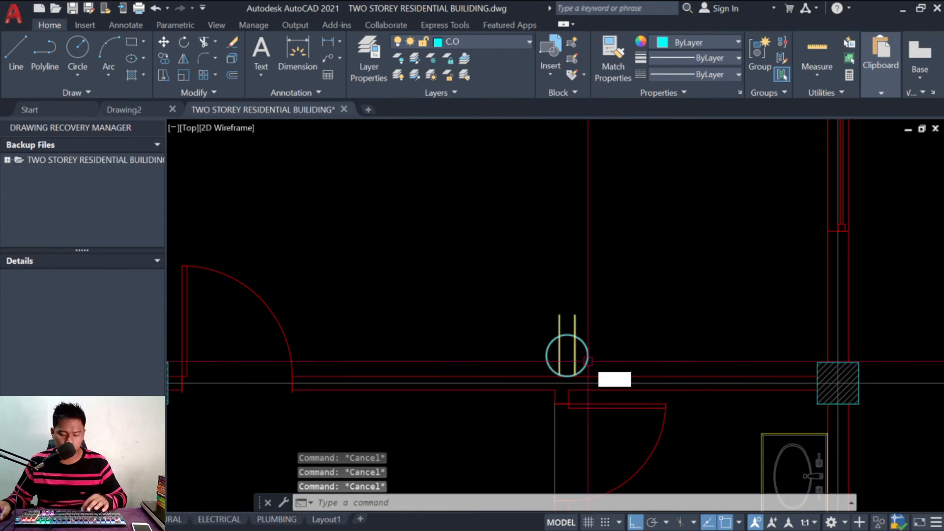
pyautogui.press('m')
pyautogui.press('space')
pyautogui.click(597, 352)
pyautogui.click(535, 323)
pyautogui.press('space')
pyautogui.click(534, 268)
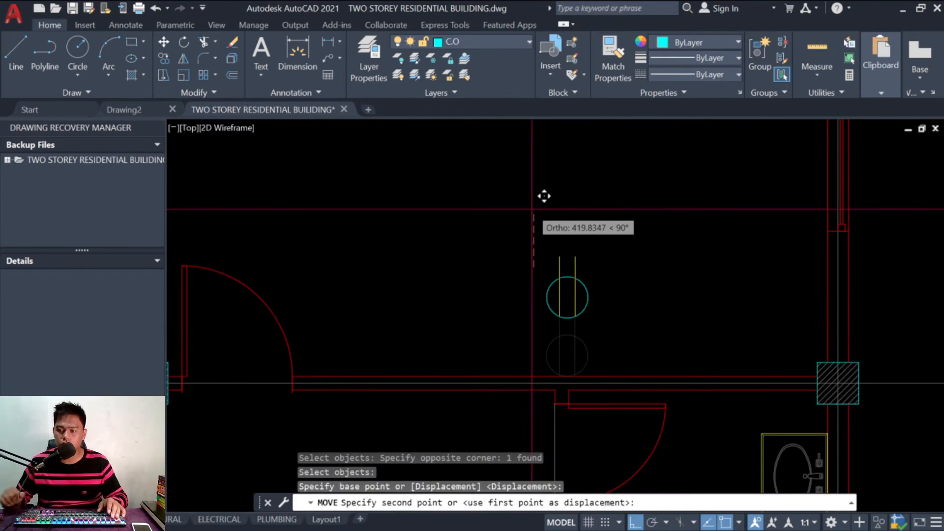
pyautogui.write('100')
pyautogui.press('Return')
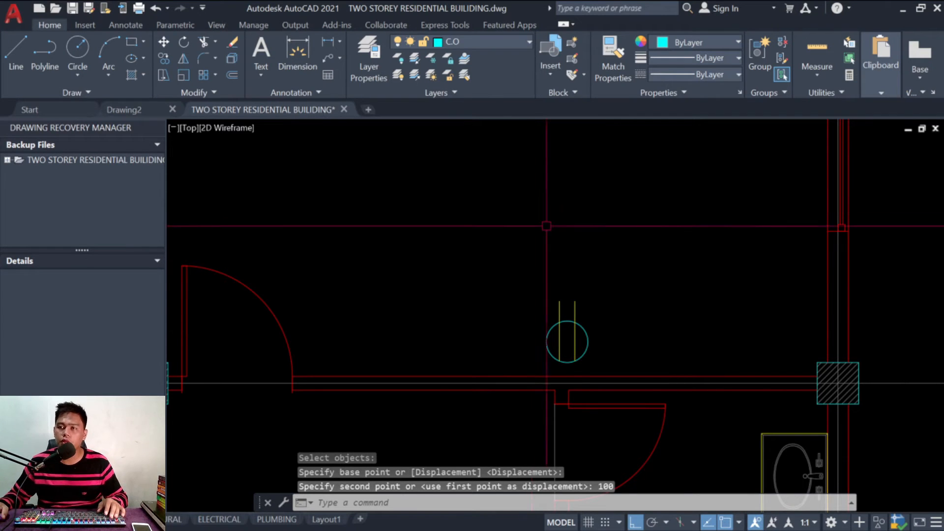
# Step: Examine the outlet, ACU and REF symbols placed across the rooms of the floor plan, from grid 1 to grid 5
pyautogui.scroll(-6, 566, 409)
pyautogui.scroll(2, 567, 409)
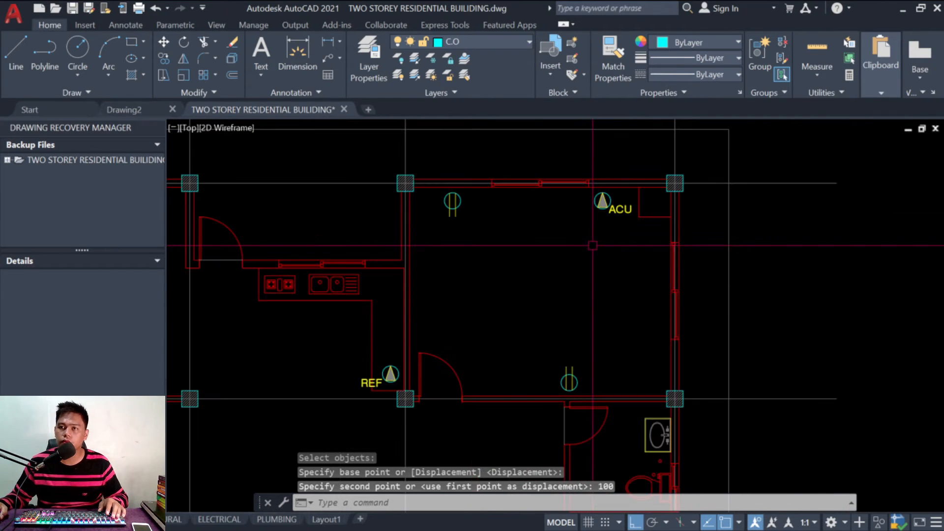
pyautogui.scroll(-6, 593, 246)
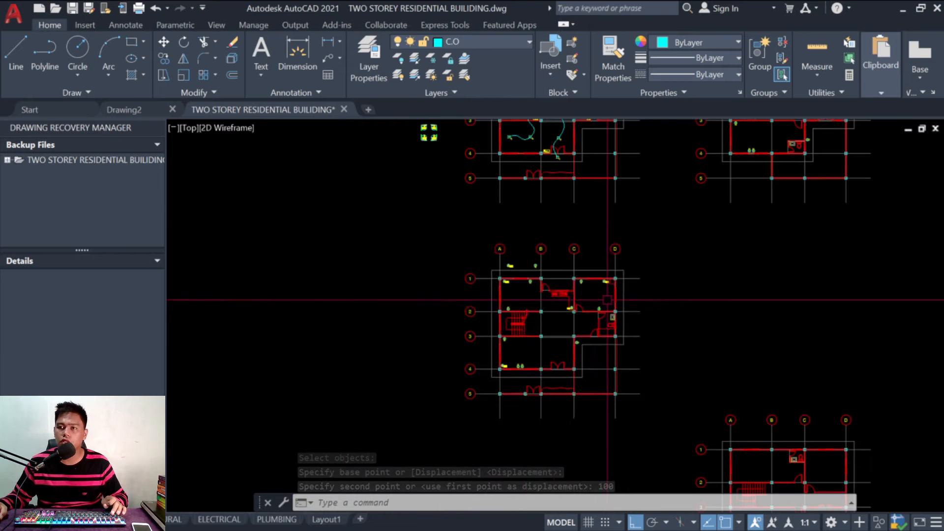
pyautogui.scroll(4, 595, 352)
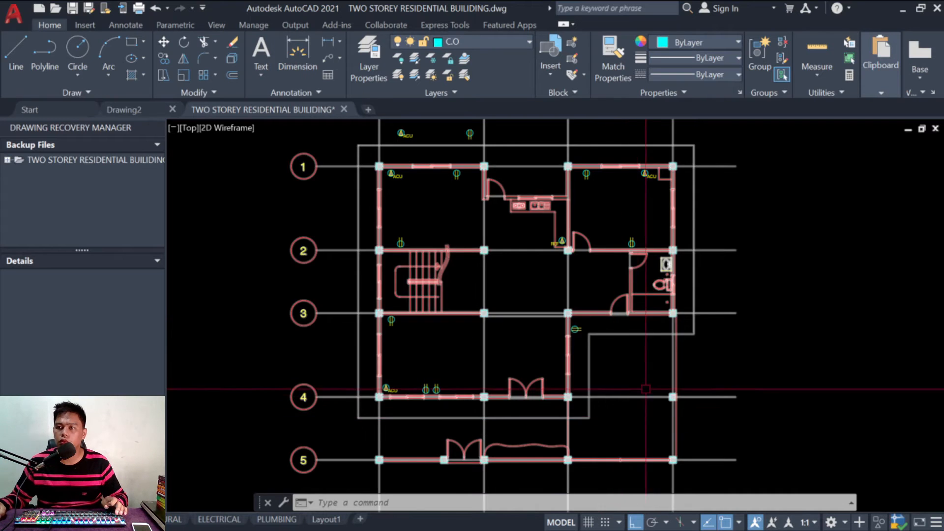
pyautogui.scroll(4, 634, 407)
pyautogui.scroll(-4, 591, 382)
pyautogui.scroll(2, 457, 413)
pyautogui.scroll(-2, 491, 310)
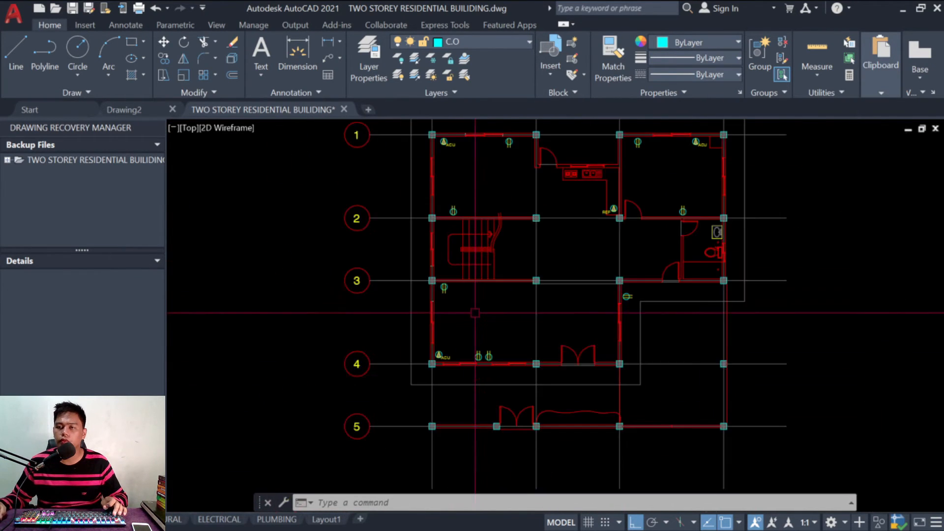
pyautogui.scroll(2, 472, 394)
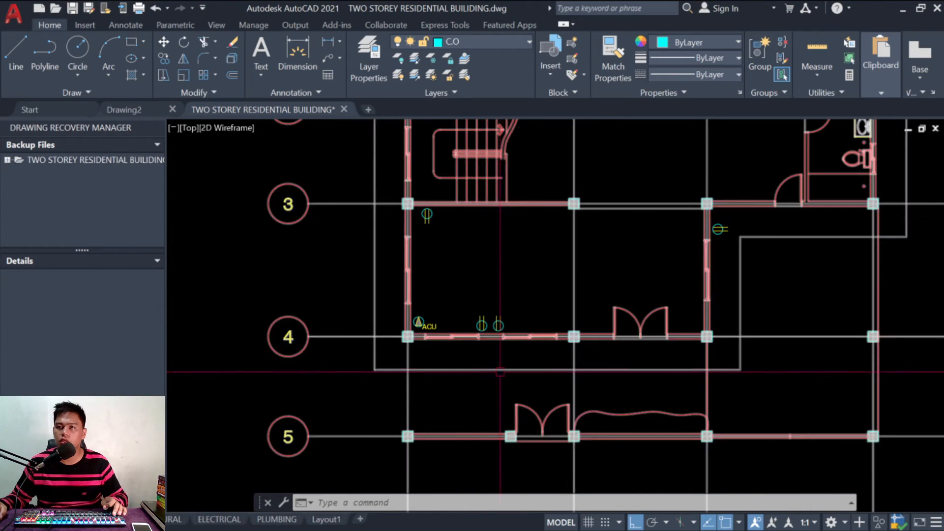
pyautogui.scroll(3, 441, 362)
pyautogui.scroll(-3, 531, 409)
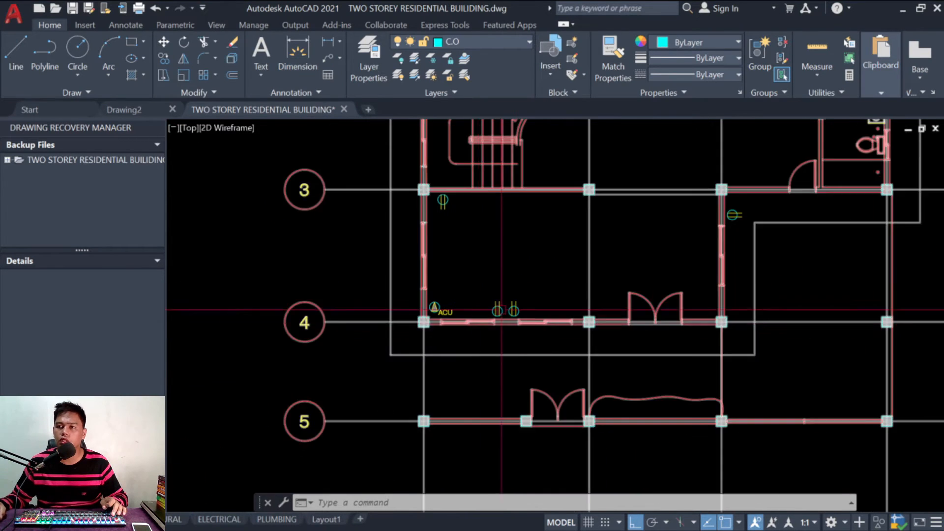
pyautogui.scroll(-3, 532, 409)
pyautogui.scroll(3, 543, 284)
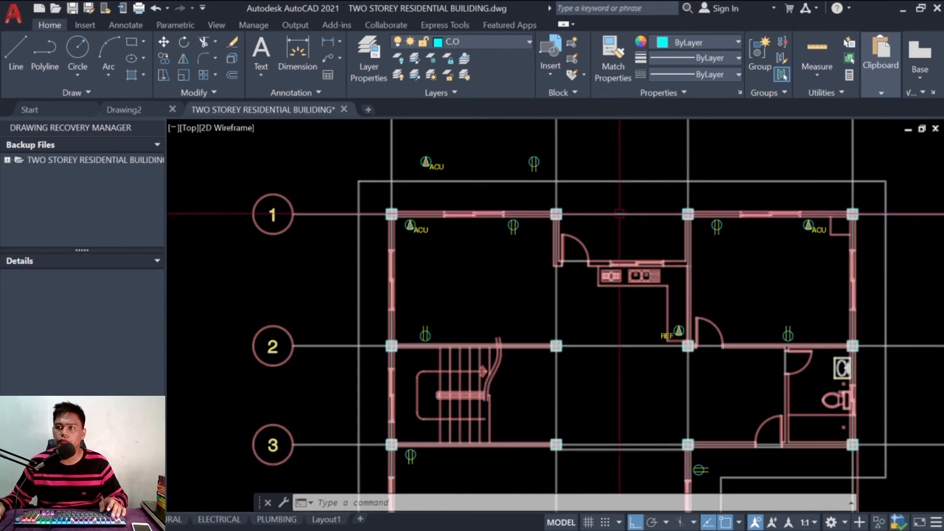
# Step: Copy the outlet near column C1 in the bedroom to the area behind the kitchen, beside the grid C wall
pyautogui.scroll(2, 665, 253)
pyautogui.press('Escape')
pyautogui.press('Escape')
pyautogui.press('Escape')
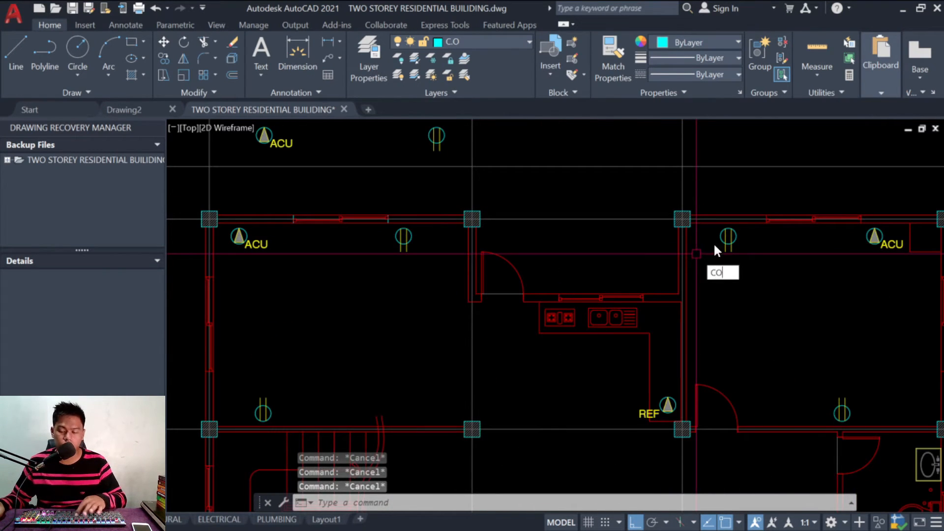
pyautogui.write('o')
pyautogui.press('Return')
pyautogui.press('Return')
pyautogui.click(726, 235)
pyautogui.scroll(4, 585, 273)
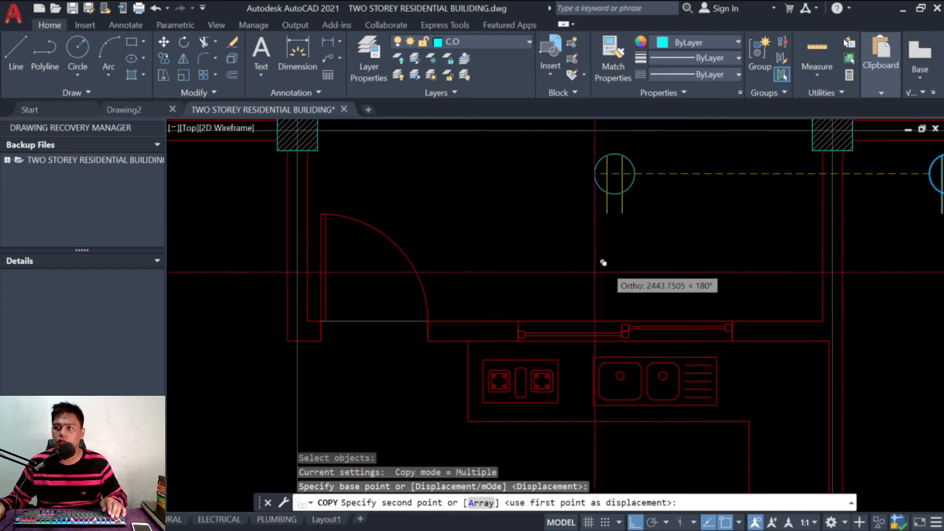
pyautogui.click(739, 280)
pyautogui.press('Escape')
pyautogui.press('Escape')
pyautogui.press('Escape')
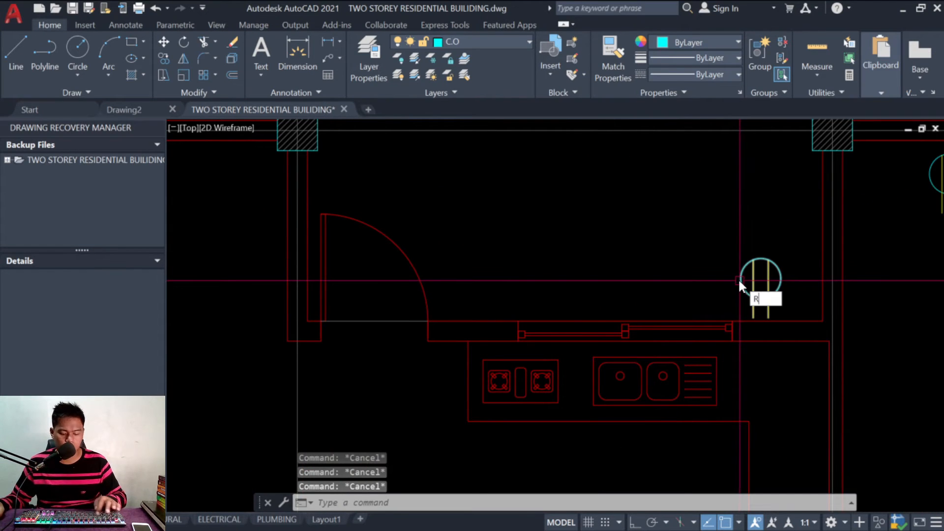
# Step: Rotate the copied outlet 90 degrees clockwise about its centre so its lines point left, away from the grid C wall
pyautogui.write('ro')
pyautogui.press('Return')
pyautogui.click(769, 273)
pyautogui.press('Return')
pyautogui.click(761, 280)
pyautogui.press('F8')
pyautogui.press('Escape')
pyautogui.press('Escape')
pyautogui.press('Escape')
pyautogui.press('Escape')
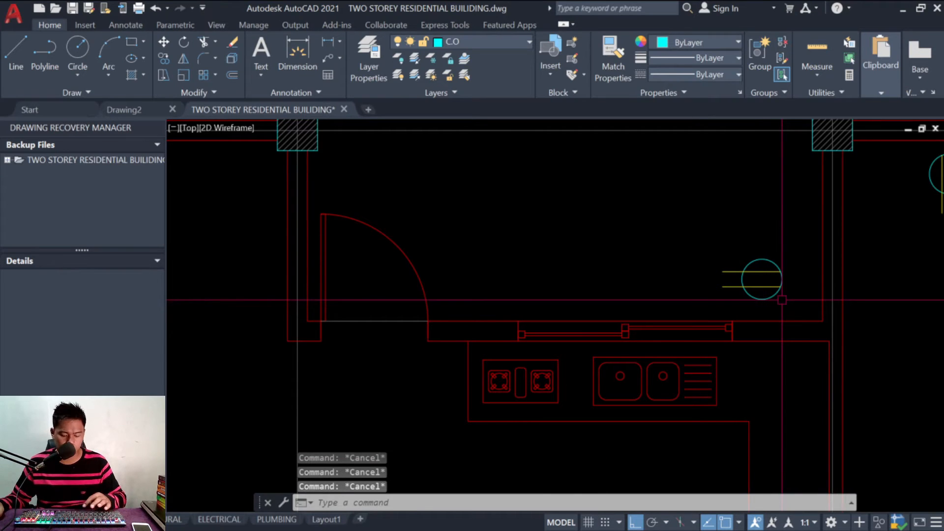
# Step: Move the rotated outlet horizontally so its circle's right quadrant touches the inner face of the grid C wall
pyautogui.write('m')
pyautogui.press('Return')
pyautogui.click(768, 273)
pyautogui.press('Return')
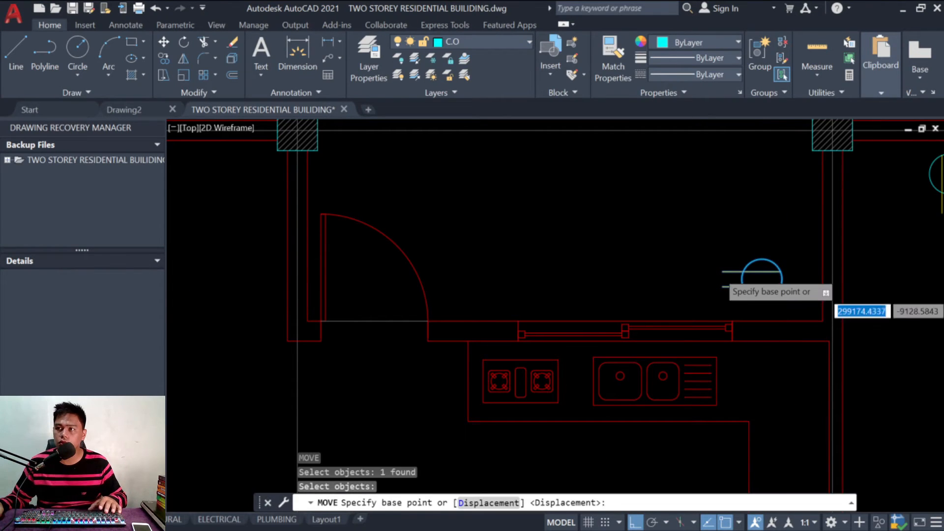
pyautogui.click(782, 279)
pyautogui.click(823, 279)
pyautogui.press('Escape')
pyautogui.press('Escape')
pyautogui.press('Escape')
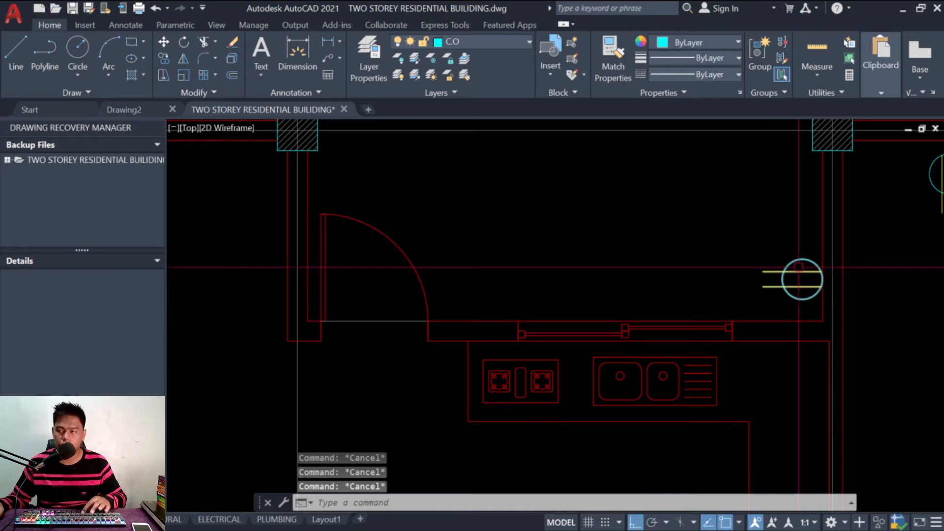
# Step: Move the outlet behind the kitchen 100 horizontally to the left, away from the grid C wall
pyautogui.press('Return')
pyautogui.click(807, 270)
pyautogui.click(794, 278)
pyautogui.press('Return')
pyautogui.click(785, 213)
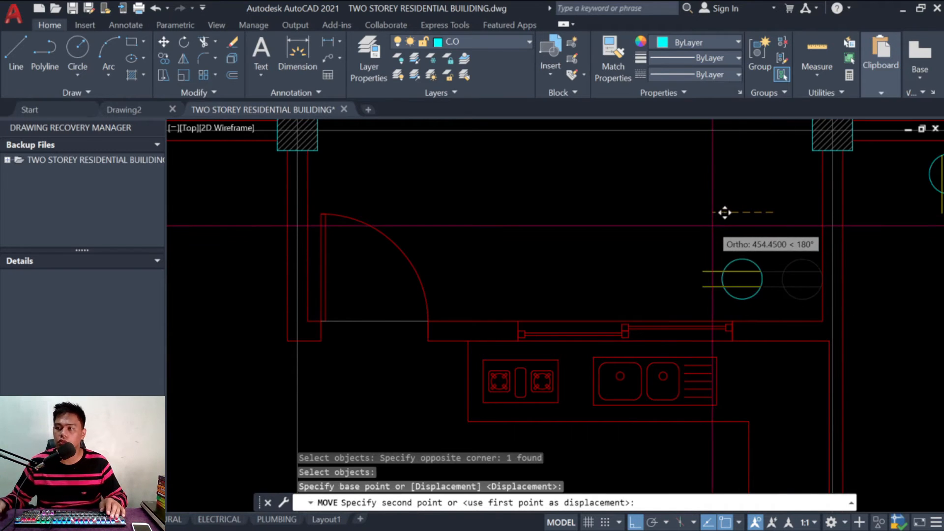
pyautogui.write('100')
pyautogui.press('Return')
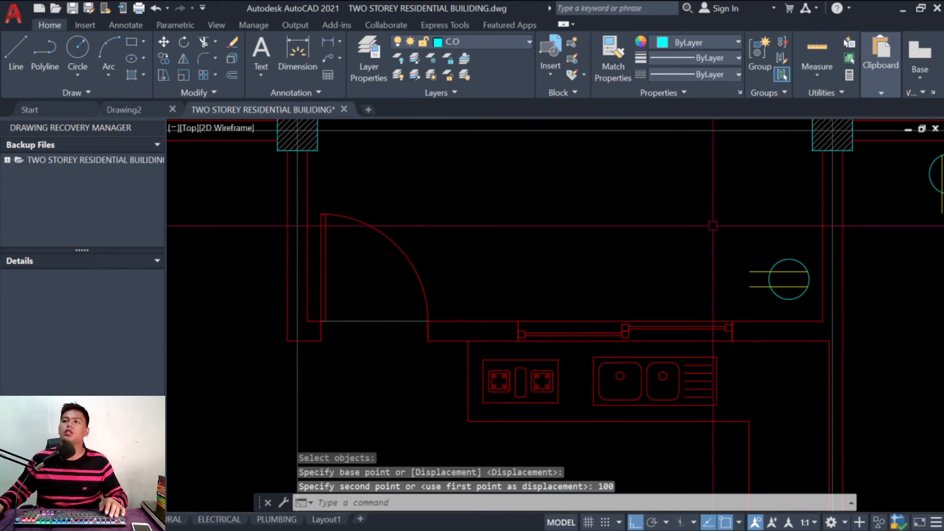
pyautogui.scroll(-6, 713, 226)
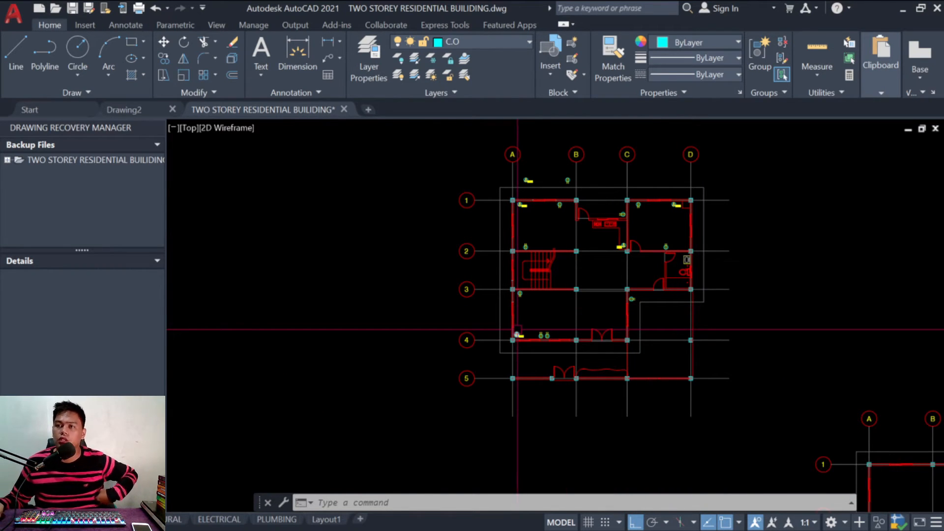
pyautogui.click(517, 330)
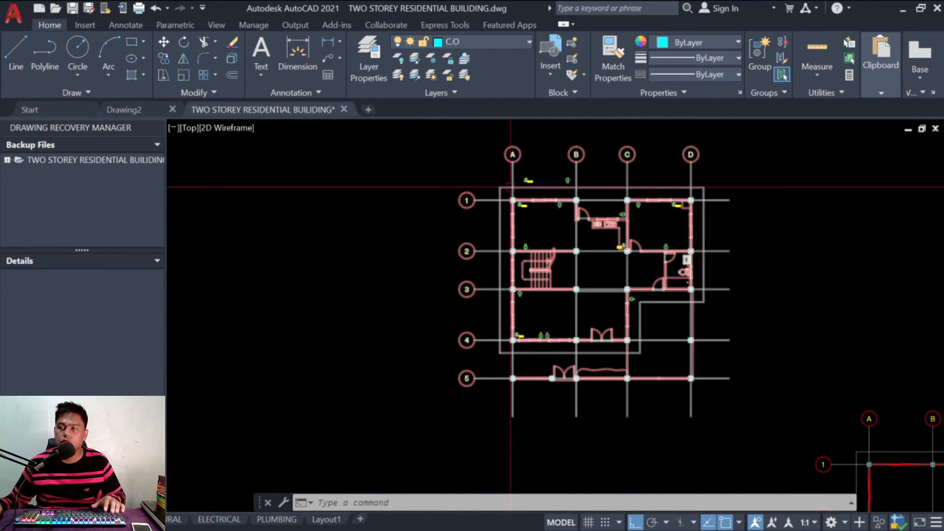
pyautogui.scroll(2, 616, 196)
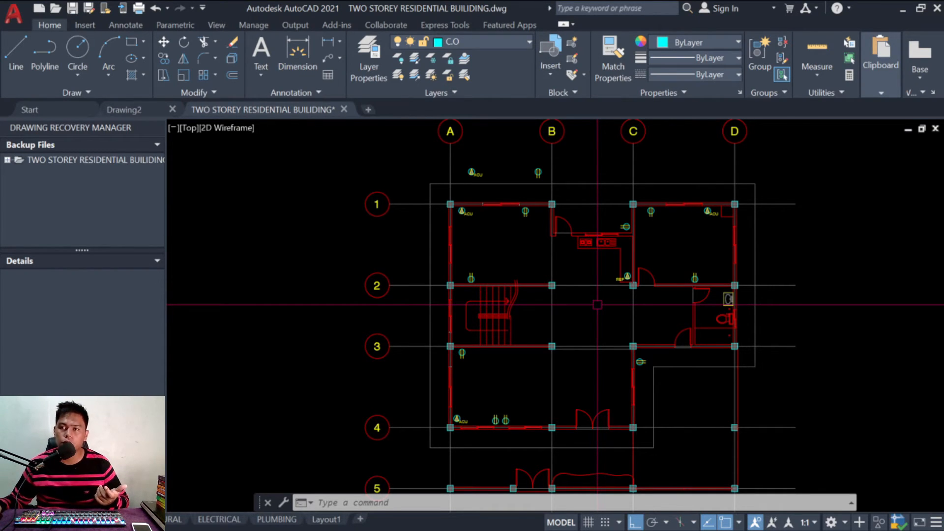
pyautogui.scroll(4, 492, 439)
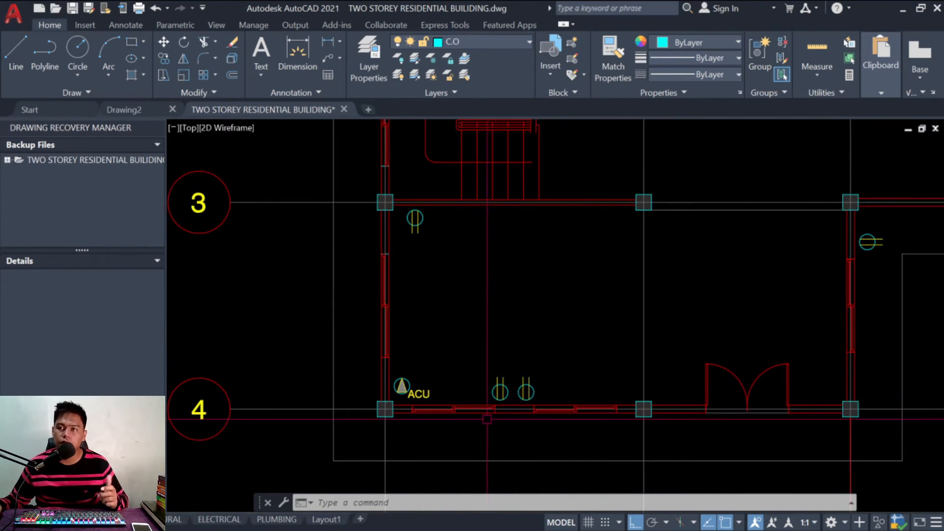
pyautogui.scroll(-4, 480, 368)
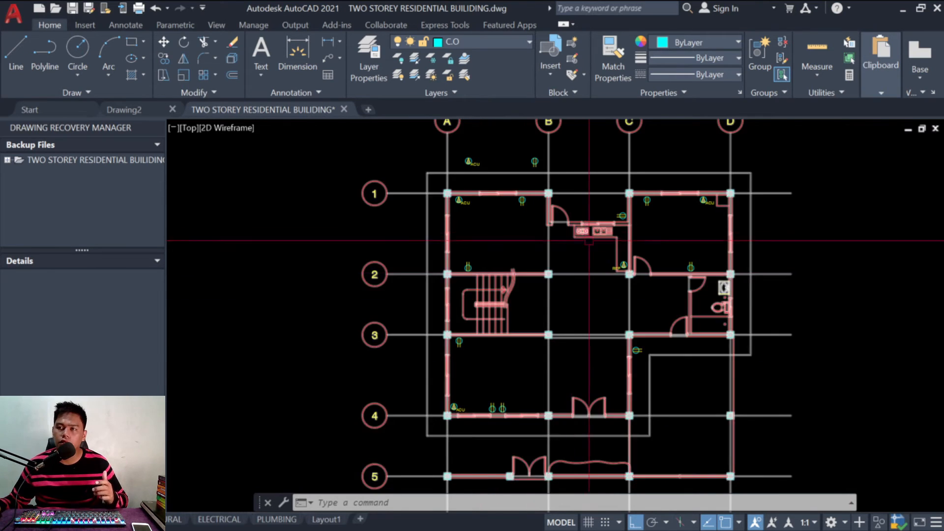
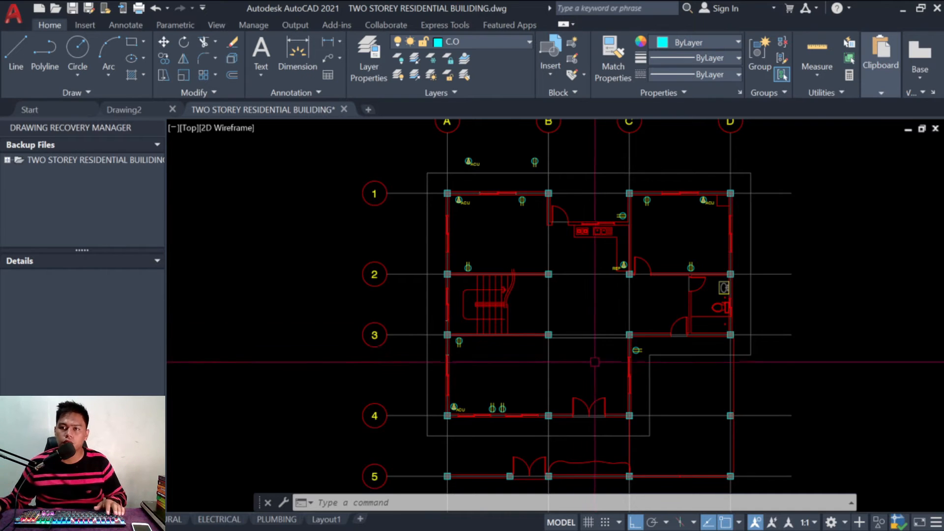
# Step: Draw a horizontal line joining the facing circle quadrants of the two neighbouring outlets along the grid 4 wall
pyautogui.scroll(8, 489, 406)
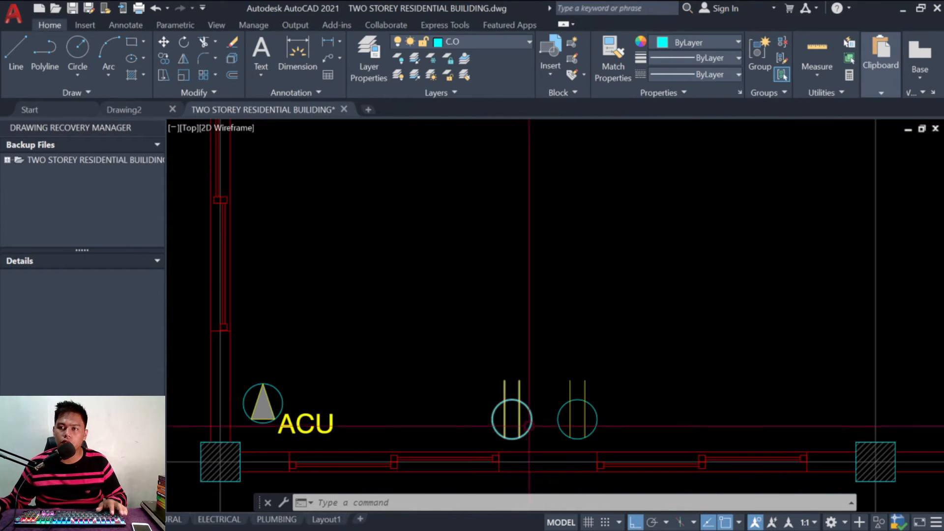
pyautogui.scroll(-3, 555, 435)
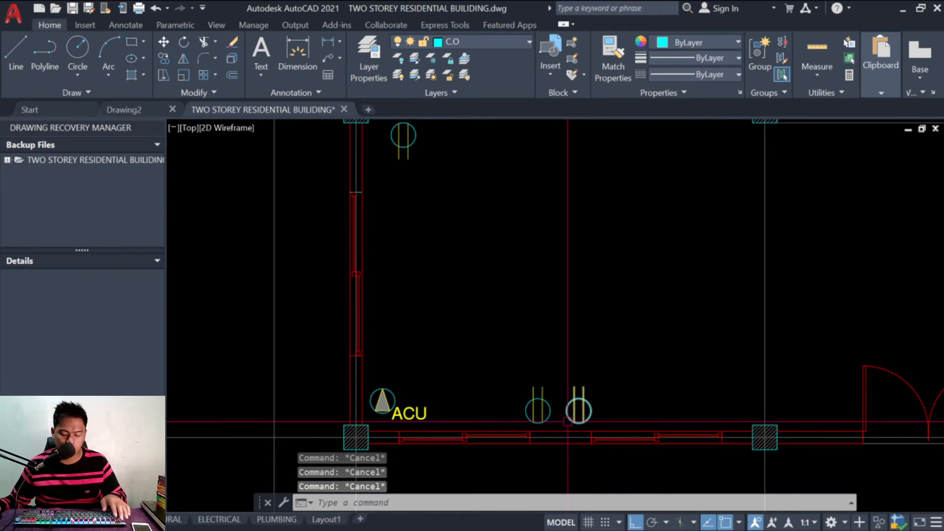
pyautogui.press('l')
pyautogui.press('space')
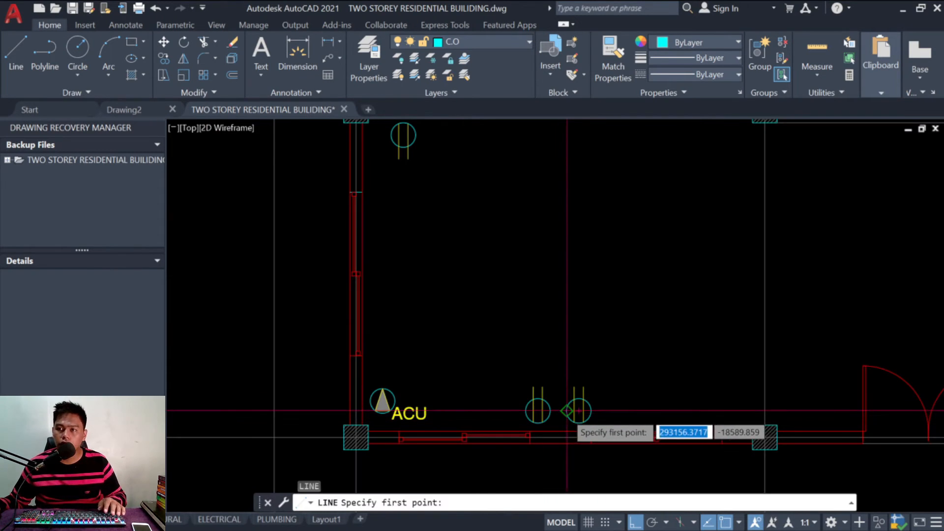
pyautogui.click(566, 412)
pyautogui.click(553, 412)
pyautogui.press('Escape')
pyautogui.press('Escape')
pyautogui.press('Escape')
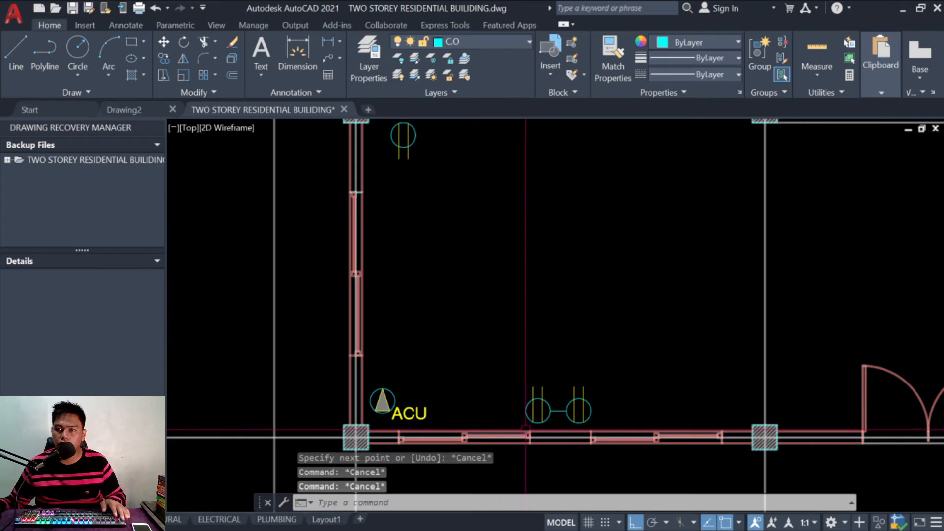
pyautogui.write('l')
pyautogui.press('Return')
pyautogui.click(616, 410)
pyautogui.click(436, 410)
pyautogui.scroll(2, 443, 442)
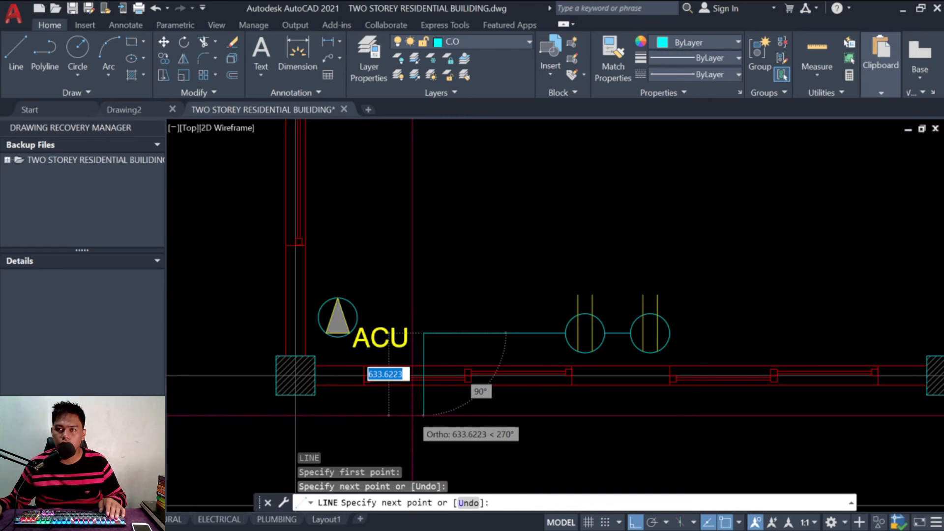
pyautogui.press('Escape')
pyautogui.press('Escape')
pyautogui.press('Escape')
pyautogui.write('e')
pyautogui.press('Return')
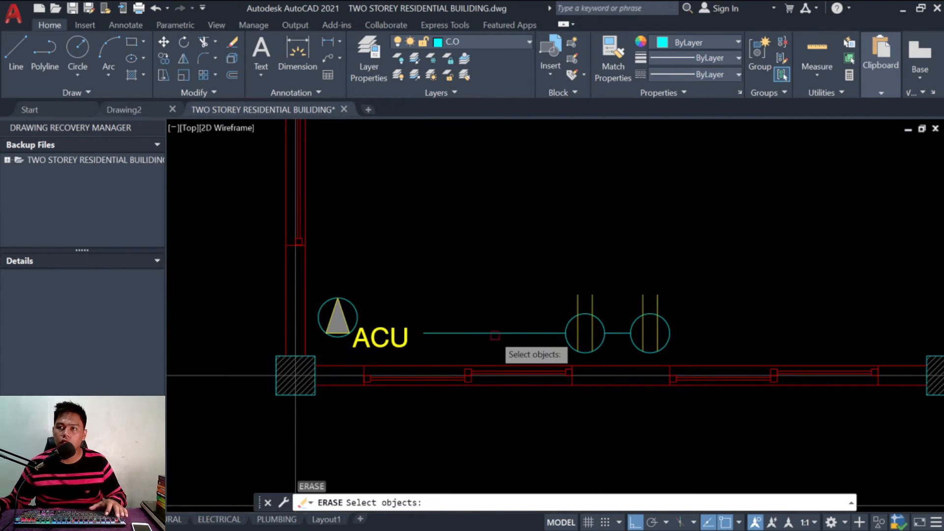
pyautogui.press('Escape')
pyautogui.press('Escape')
pyautogui.press('Escape')
# Step: Draw a polyline from the left outlet on grid 4, left, down through the wall, around the corner column and up outside toward grid 3
pyautogui.write('Pl')
pyautogui.press('Return')
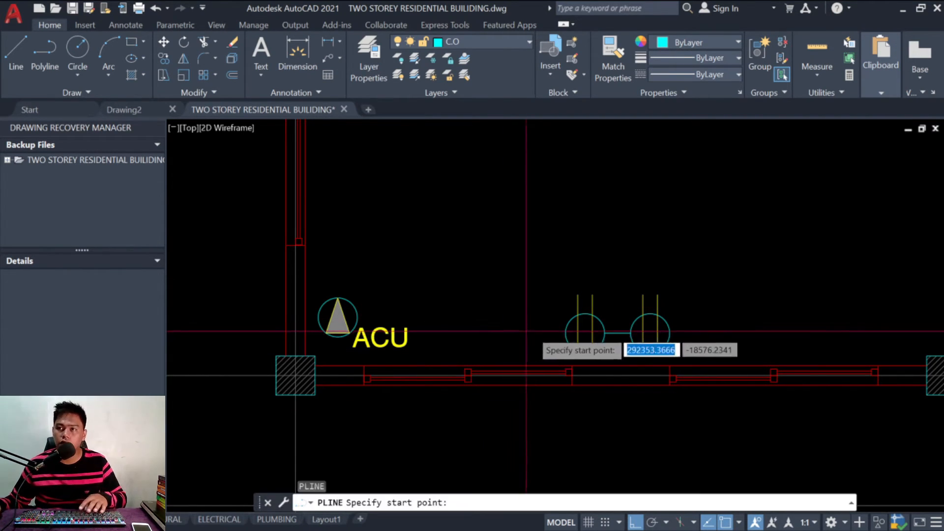
pyautogui.click(585, 334)
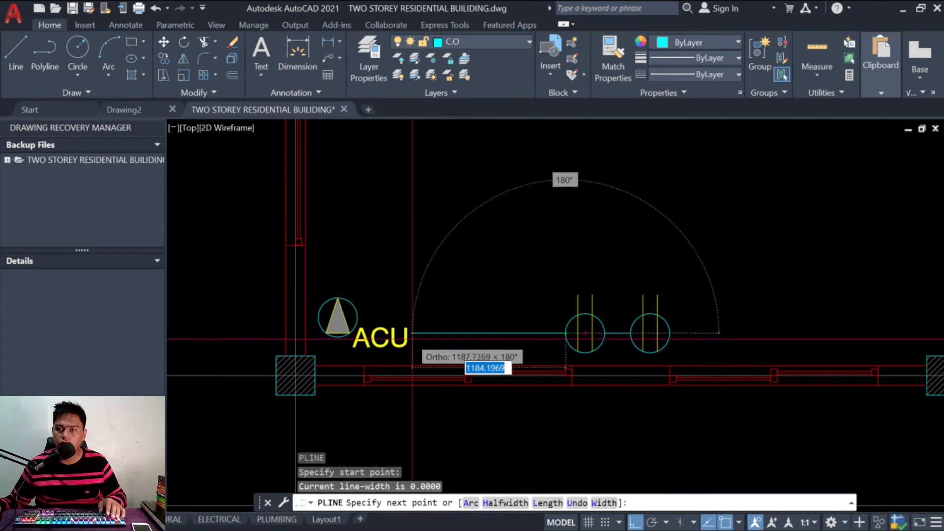
pyautogui.click(420, 334)
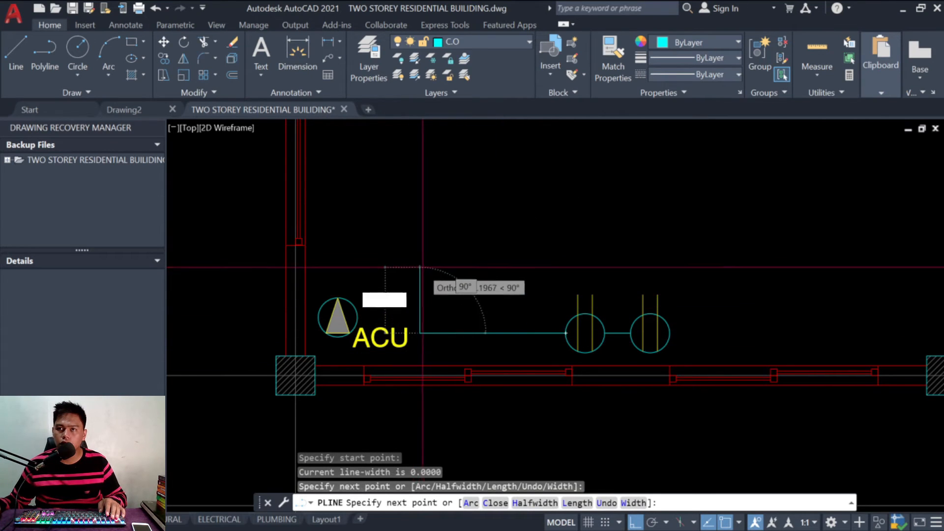
pyautogui.click(385, 409)
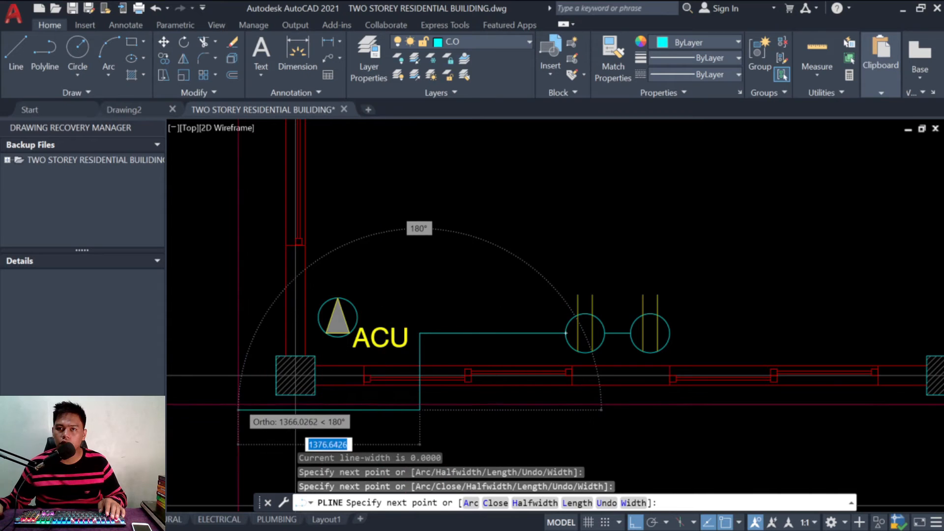
pyautogui.click(268, 408)
pyautogui.scroll(-2, 268, 408)
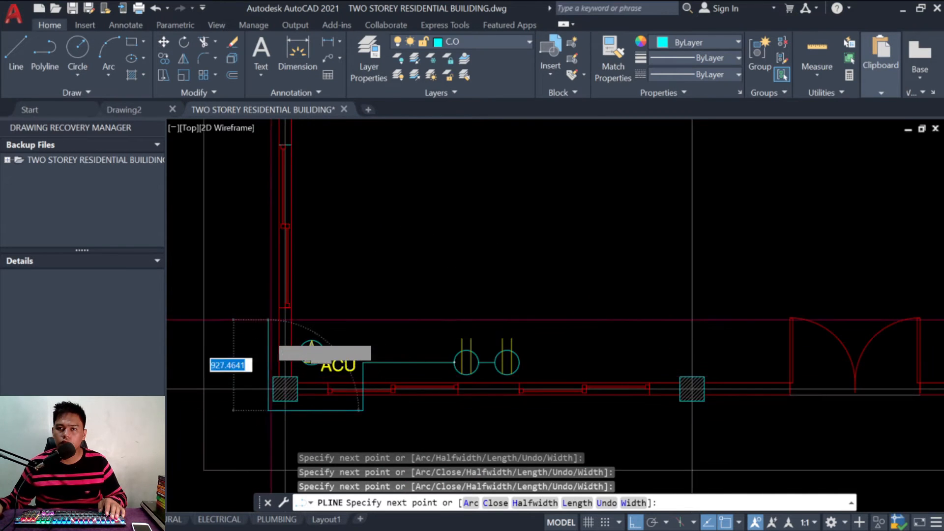
pyautogui.scroll(-6, 271, 305)
pyautogui.scroll(6, 229, 238)
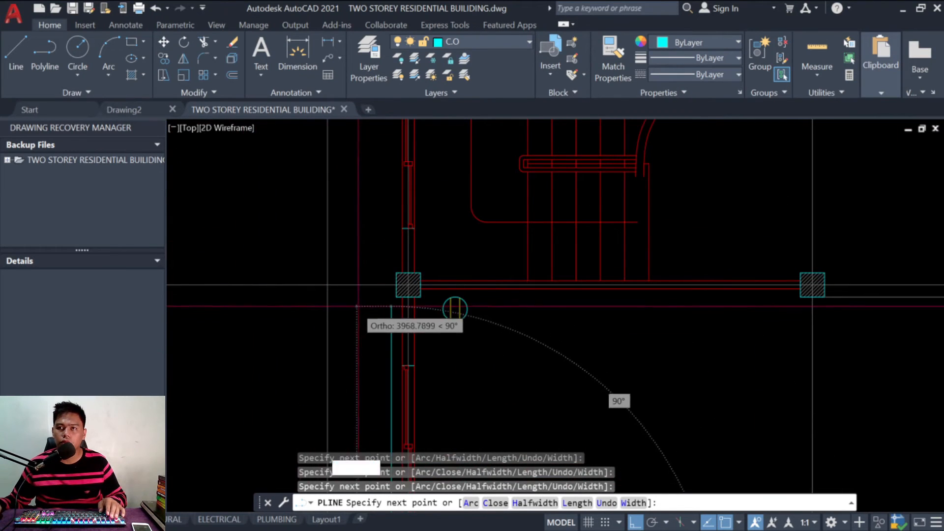
pyautogui.scroll(-3, 327, 295)
pyautogui.scroll(5, 300, 330)
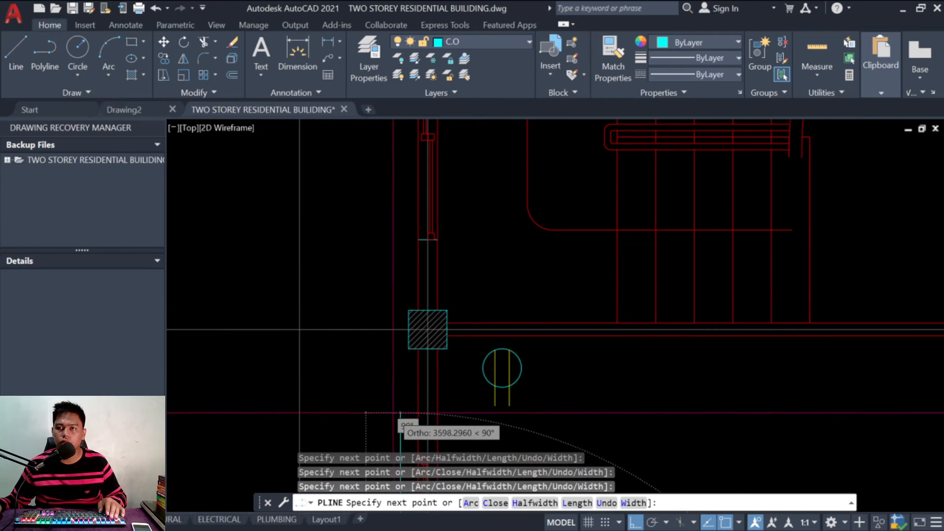
pyautogui.press('Escape')
pyautogui.press('Escape')
pyautogui.press('Escape')
# Step: Draw a horizontal line from the outlet below column A3 leftward through the exterior wall, past the vertical wiring polyline
pyautogui.write('l')
pyautogui.press('Return')
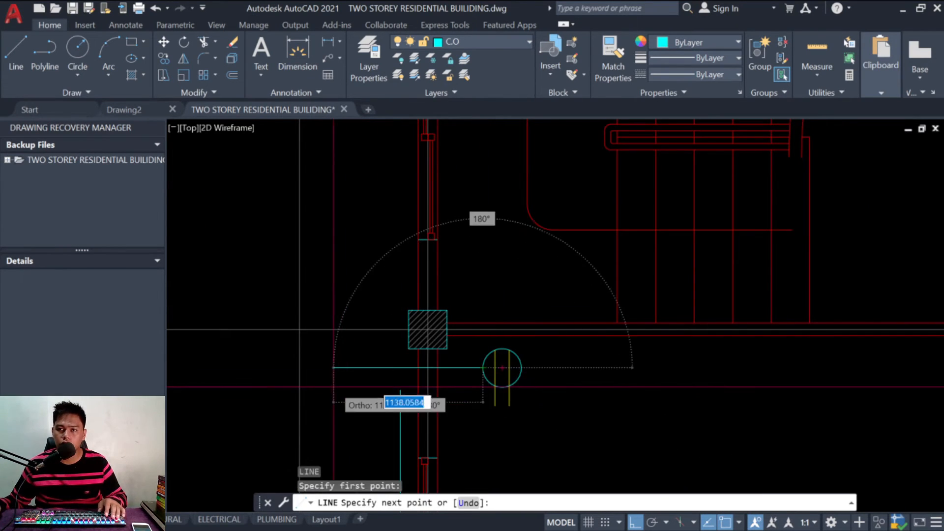
pyautogui.press('Escape')
pyautogui.press('Escape')
pyautogui.scroll(-3, 374, 393)
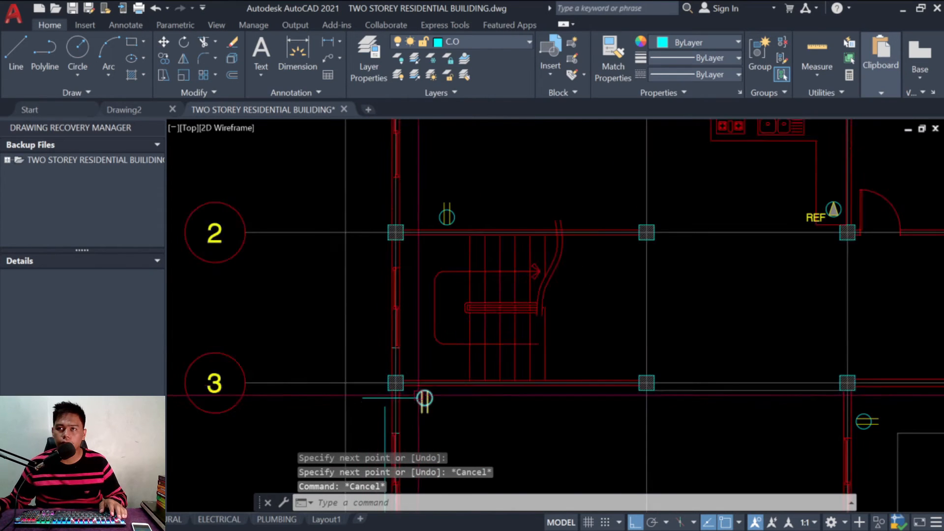
pyautogui.scroll(-2, 398, 401)
pyautogui.press('Escape')
# Step: Fillet the vertical wiring polyline and the horizontal line from the grid 3 outlet into a square corner with radius 0
pyautogui.scroll(6, 406, 406)
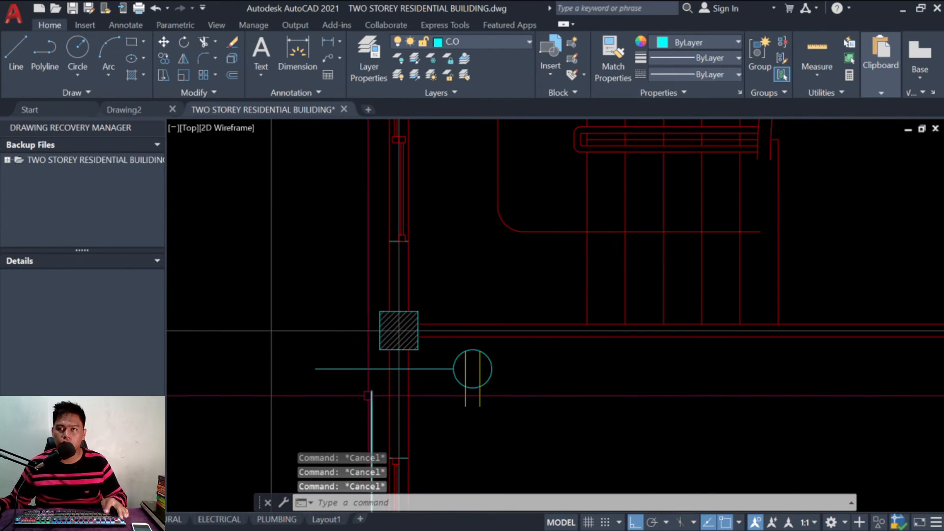
pyautogui.write('f')
pyautogui.press('Return')
pyautogui.click(371, 398)
pyautogui.press('Escape')
pyautogui.press('Escape')
pyautogui.press('Escape')
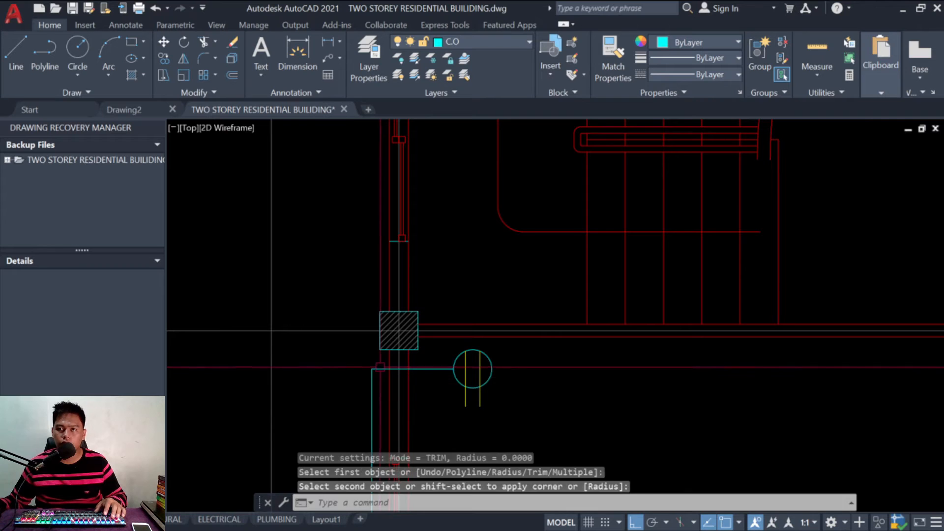
# Step: Draw a wiring line from the top of the grid 3 outlet up through the wall, left, and up beside the exterior wall past grid 2
pyautogui.scroll(-2, 342, 359)
pyautogui.scroll(3, 447, 371)
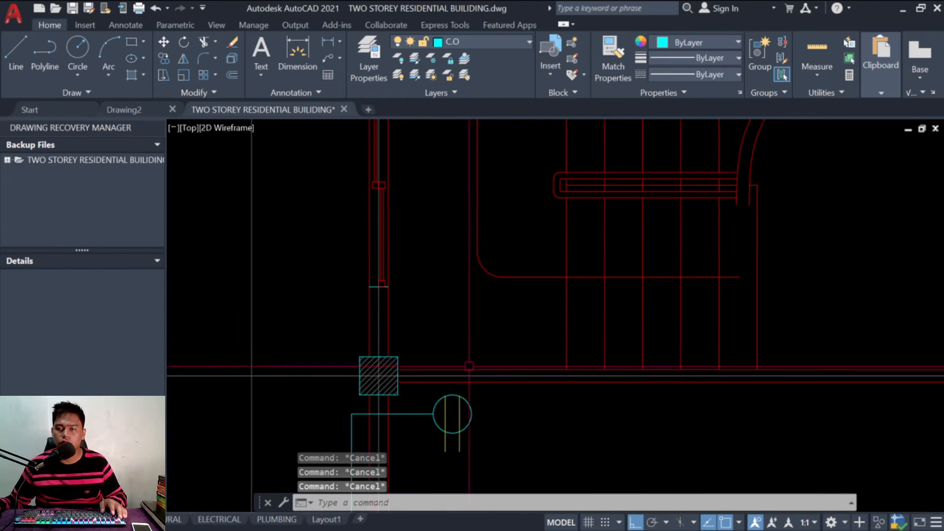
pyautogui.write('l')
pyautogui.press('Return')
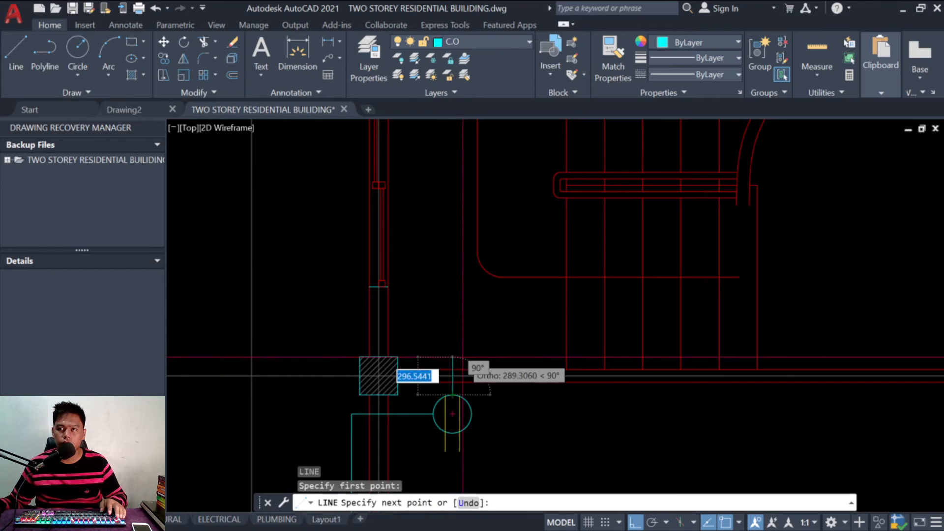
pyautogui.scroll(-3, 453, 356)
pyautogui.scroll(3, 435, 362)
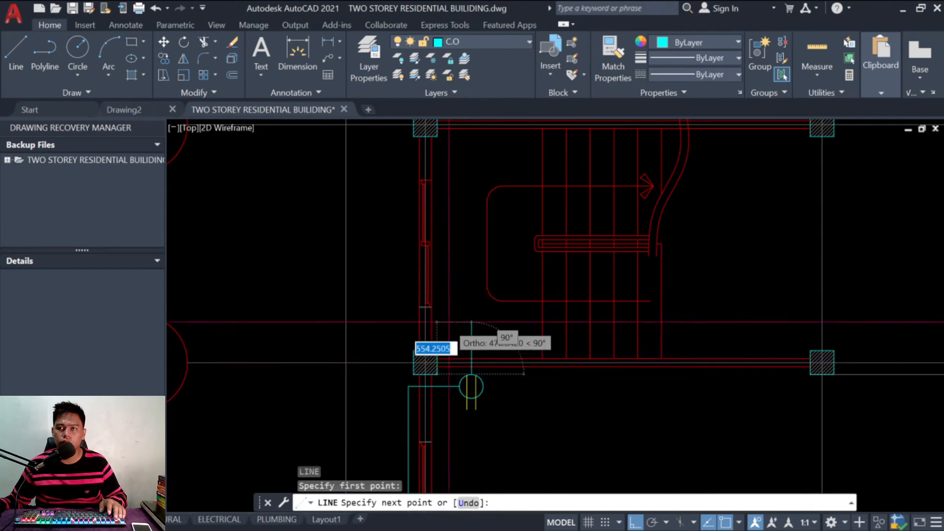
pyautogui.scroll(-5, 471, 364)
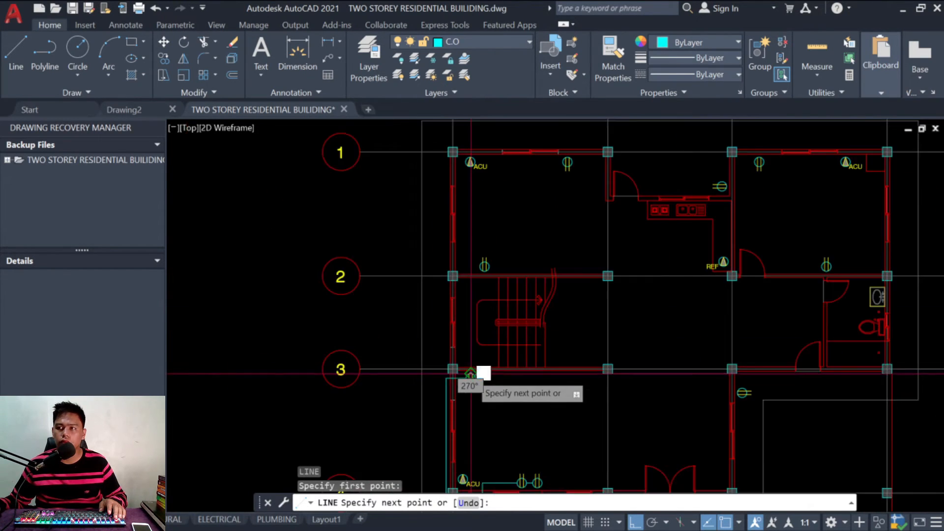
pyautogui.scroll(3, 465, 377)
pyautogui.scroll(3, 472, 203)
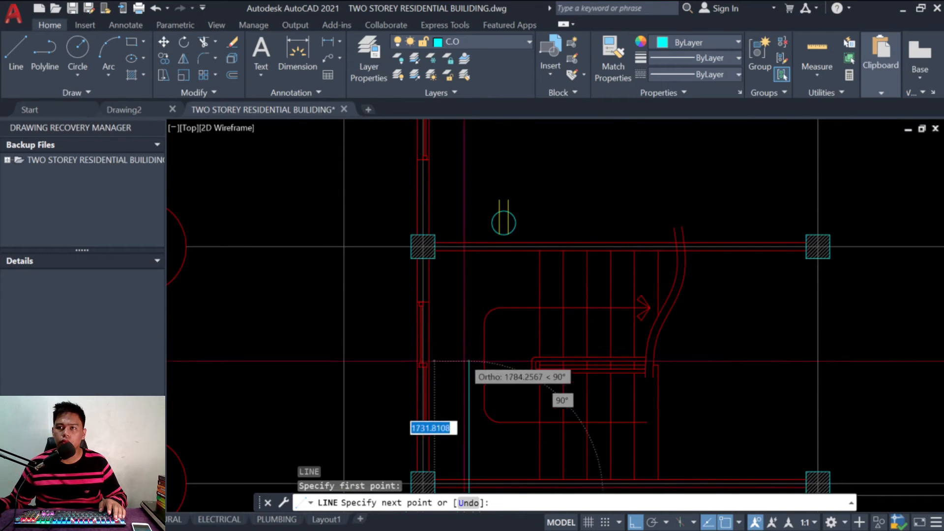
pyautogui.scroll(-2, 472, 364)
pyautogui.scroll(4, 485, 443)
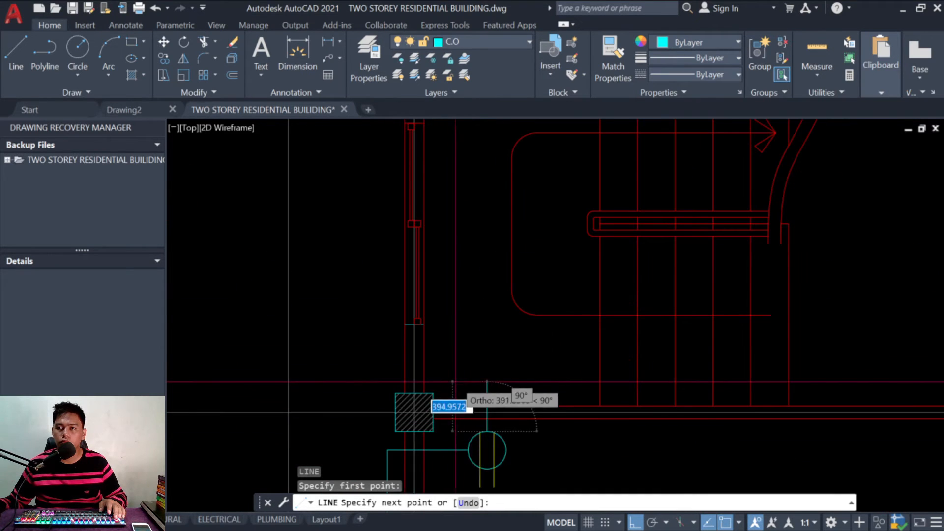
pyautogui.click(439, 380)
pyautogui.scroll(-3, 439, 381)
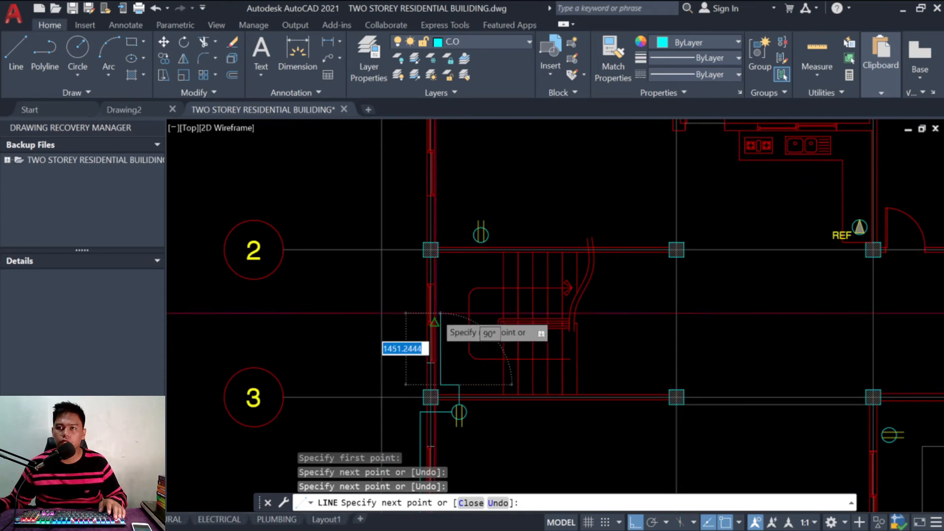
pyautogui.scroll(3, 423, 320)
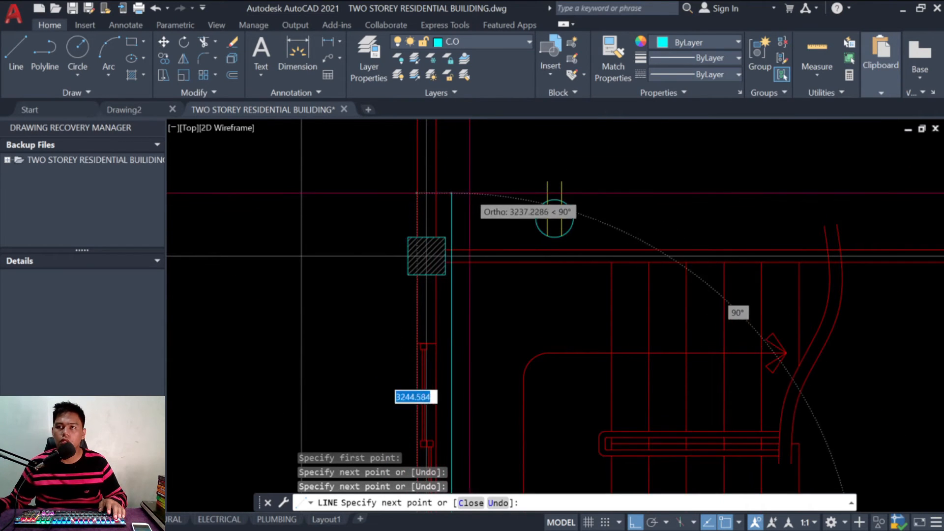
pyautogui.click(451, 212)
pyautogui.scroll(-4, 512, 359)
pyautogui.scroll(-2, 514, 340)
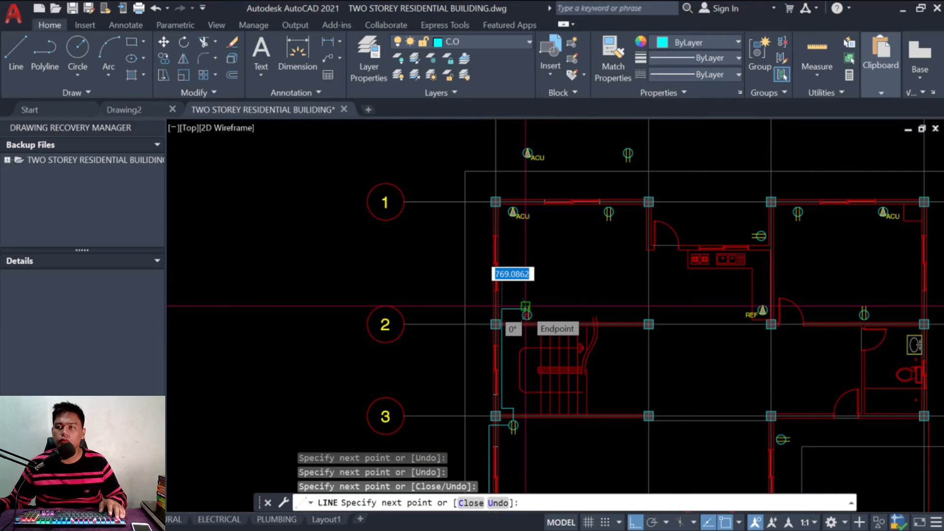
# Step: Continue the wiring line straight up beside the grid A wall to just outside the grid 1 wall
pyautogui.scroll(2, 526, 307)
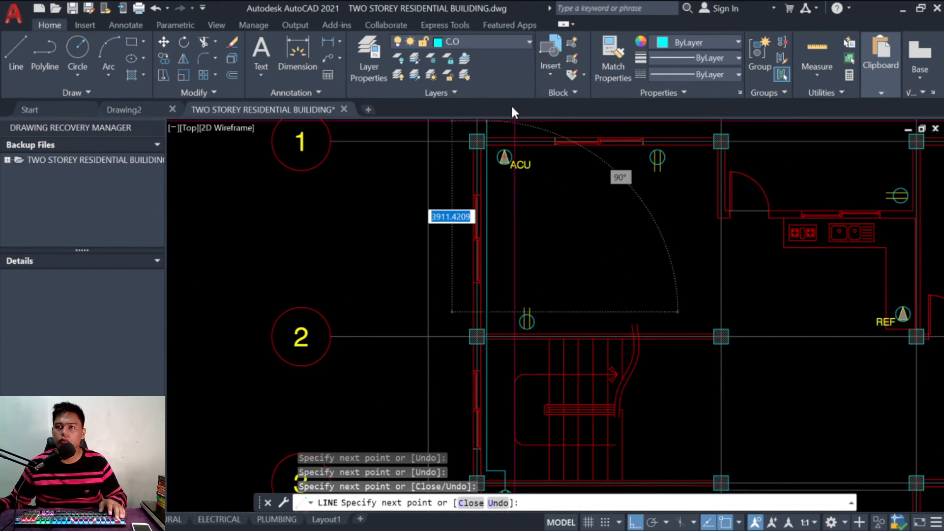
pyautogui.scroll(-2, 518, 326)
pyautogui.scroll(4, 510, 169)
pyautogui.scroll(-2, 493, 215)
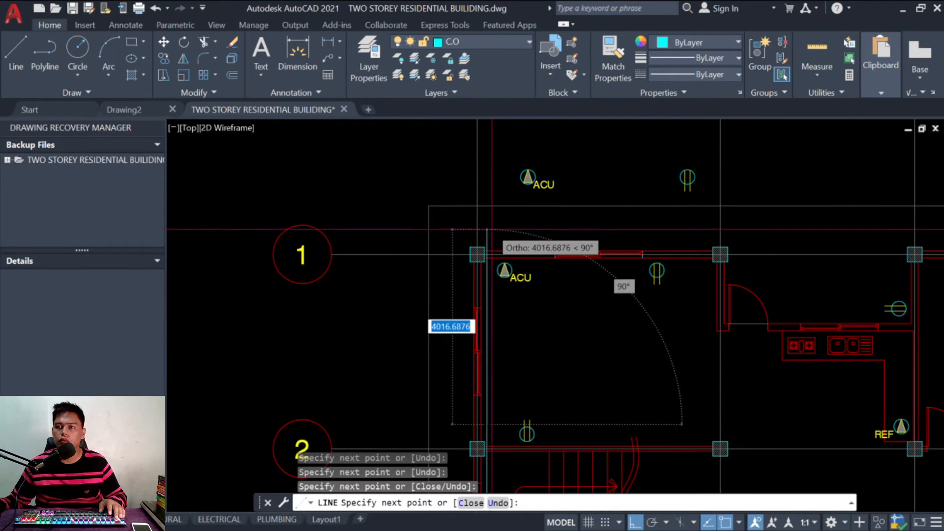
pyautogui.scroll(4, 496, 241)
pyautogui.click(491, 245)
pyautogui.scroll(-2, 491, 245)
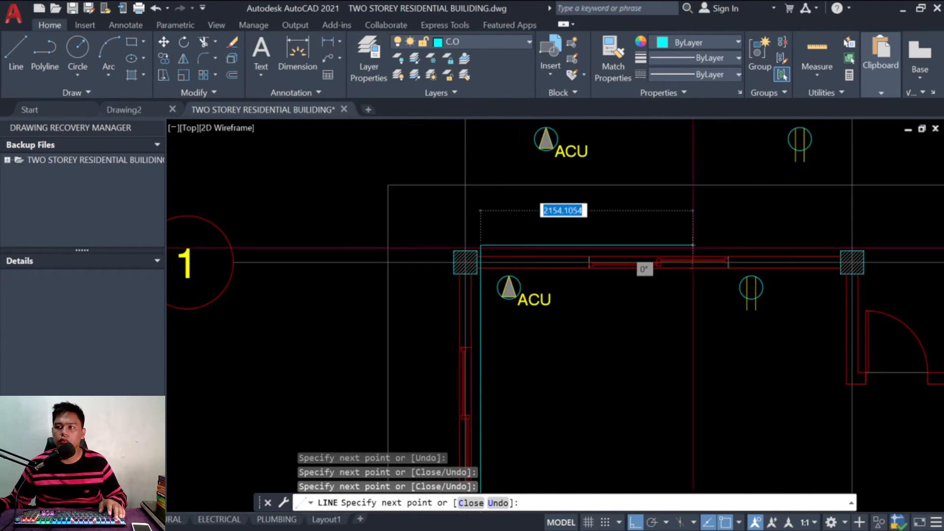
# Step: Continue the wiring line right along the outside of the grid 1 wall to near column B1, ending with a segment down into the room
pyautogui.scroll(-2, 664, 260)
pyautogui.scroll(2, 694, 244)
pyautogui.scroll(-2, 687, 254)
pyautogui.scroll(2, 681, 261)
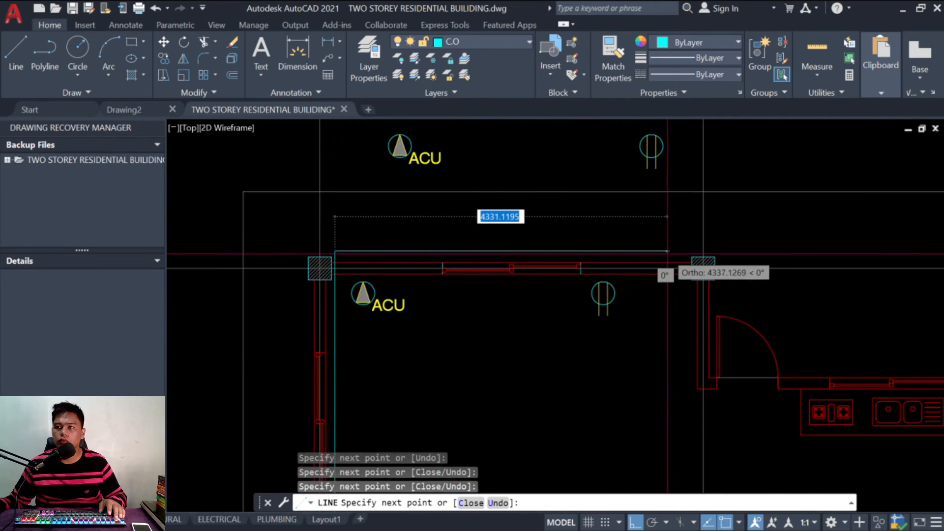
pyautogui.hotkey('ctrl', 'z')
pyautogui.scroll(3, 703, 268)
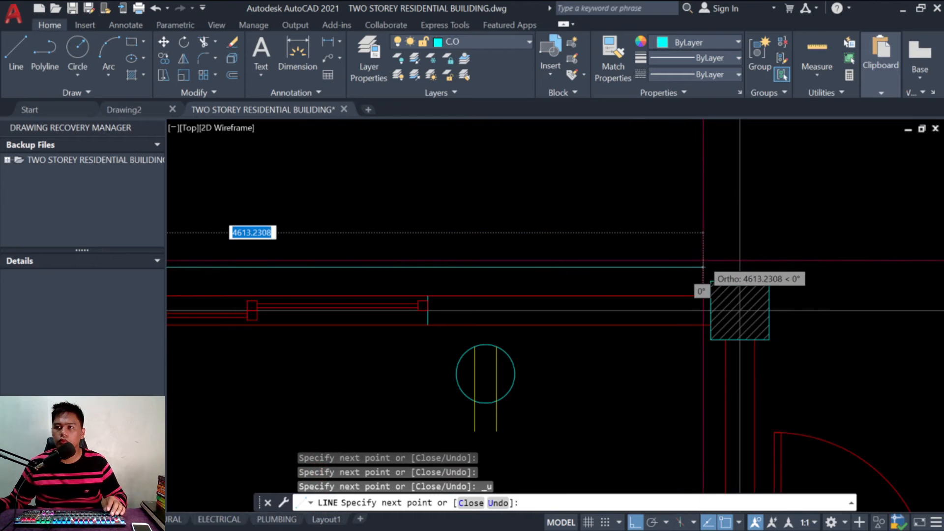
pyautogui.scroll(-5, 696, 255)
pyautogui.scroll(1, 689, 436)
pyautogui.press('Escape')
pyautogui.press('Escape')
pyautogui.press('Escape')
# Step: Draw a horizontal line from the left quadrant of the outlet above the grid 2 wall to the vertical wiring line
pyautogui.scroll(-5, 327, 349)
pyautogui.scroll(8, 240, 408)
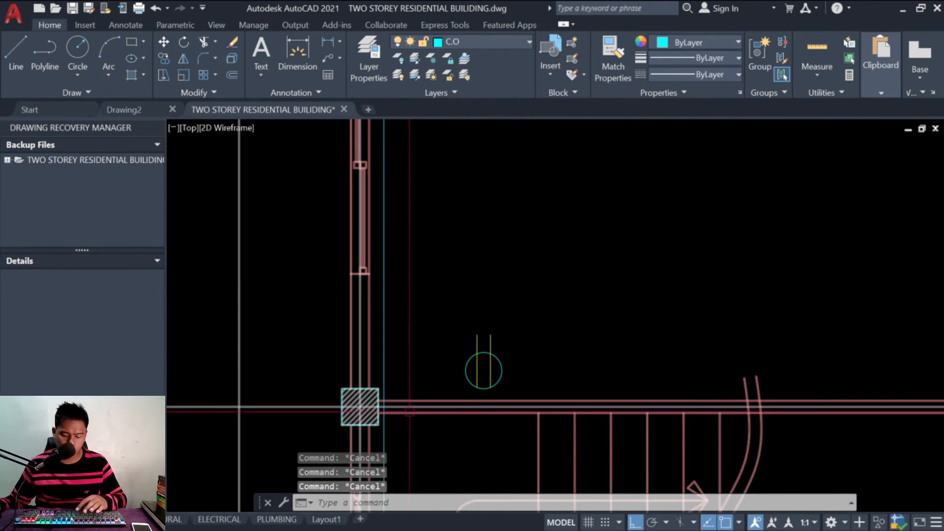
pyautogui.write('l')
pyautogui.press('space')
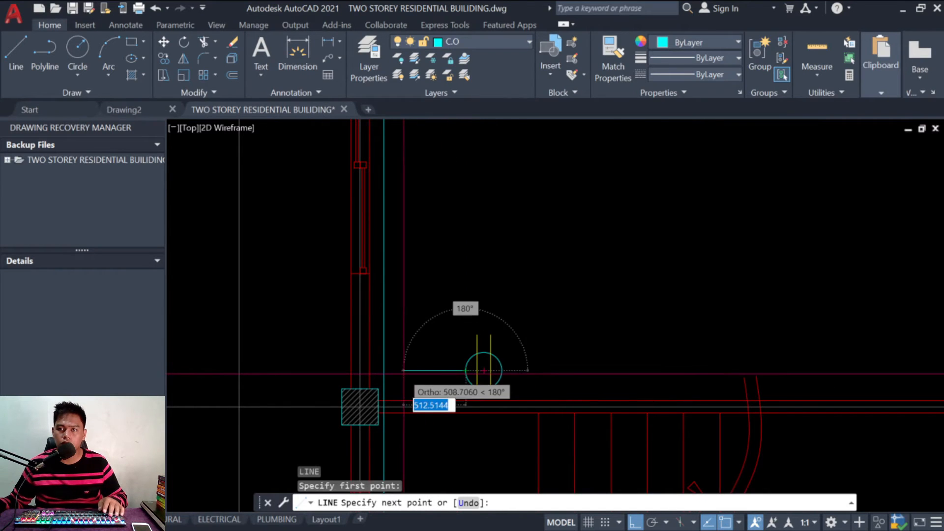
pyautogui.click(240, 407)
pyautogui.press('Escape')
pyautogui.press('Escape')
pyautogui.scroll(-5, 524, 189)
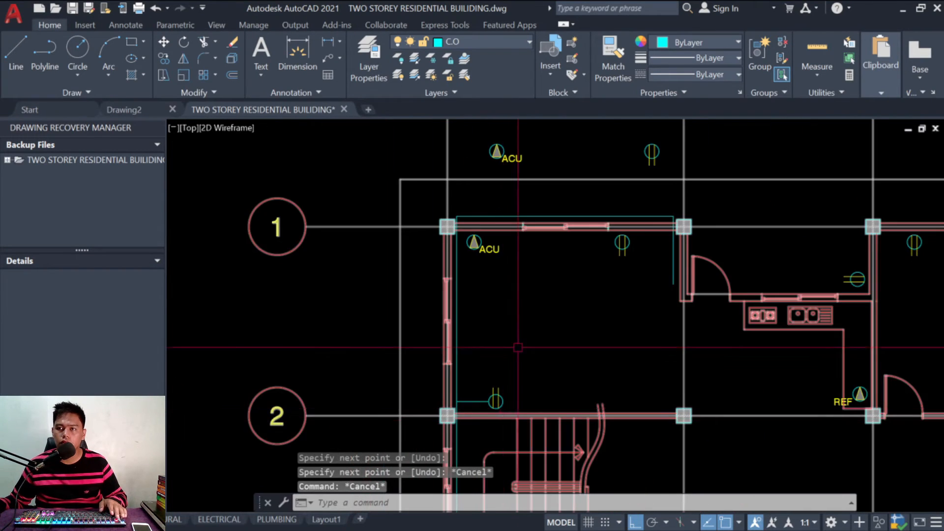
# Step: Draw a vertical line from the top of the plain outlet below the grid 1 wall up past the horizontal wiring line
pyautogui.scroll(2, 610, 226)
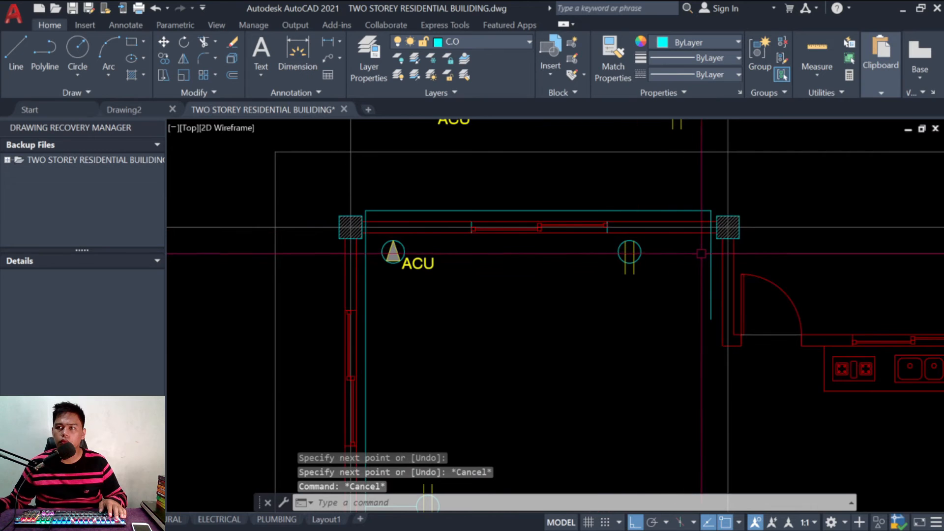
pyautogui.scroll(2, 647, 232)
pyautogui.press('Escape')
pyautogui.press('Escape')
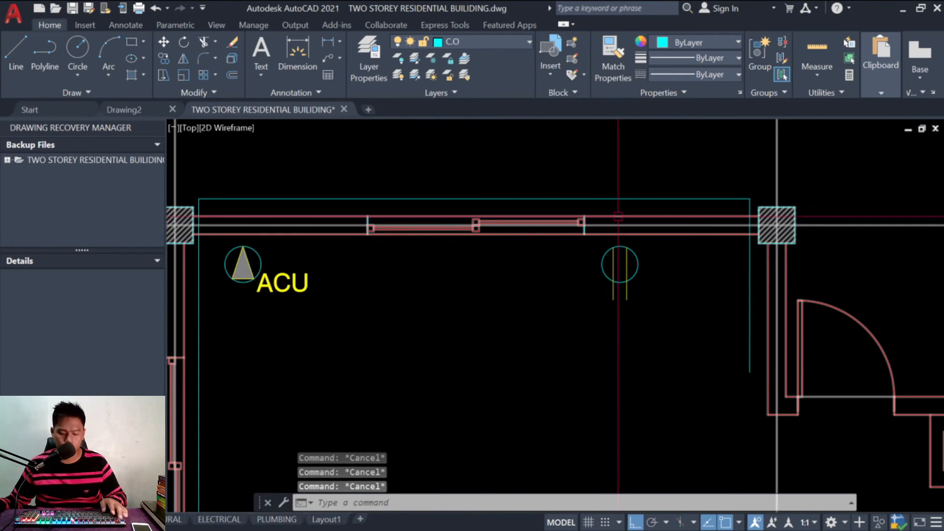
pyautogui.write('l')
pyautogui.press('Return')
pyautogui.click(619, 247)
pyautogui.click(620, 162)
pyautogui.press('Escape')
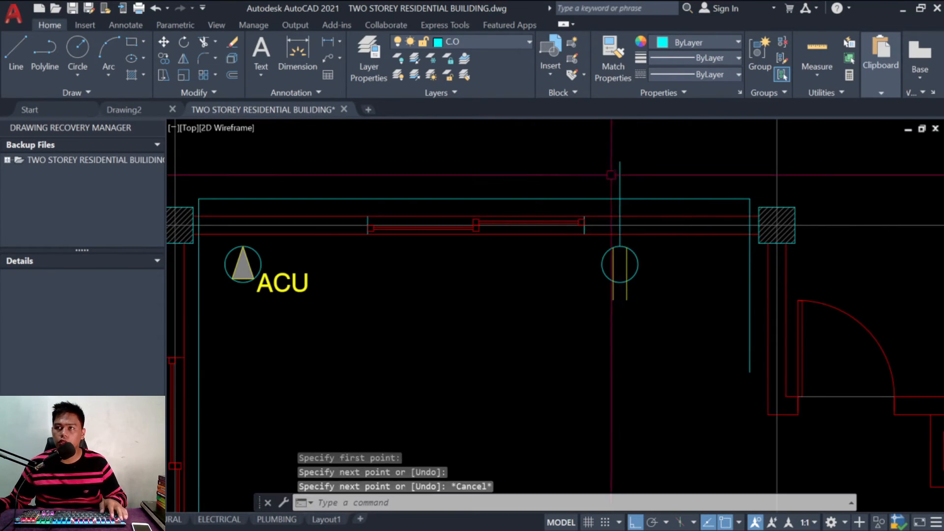
# Step: Fillet the horizontal wiring line above the grid 1 wall and the outlet's vertical line into a square corner
pyautogui.scroll(2, 610, 211)
pyautogui.write('f')
pyautogui.press('Return')
pyautogui.click(612, 201)
pyautogui.click(623, 222)
pyautogui.press('Return')
pyautogui.press('Escape')
pyautogui.press('Escape')
# Step: Draw a horizontal line from the right side of the grid 1 outlet toward the vertical line beside the grid B wall
pyautogui.write('ddl')
pyautogui.press('Return')
pyautogui.click(647, 306)
pyautogui.click(793, 306)
pyautogui.press('Escape')
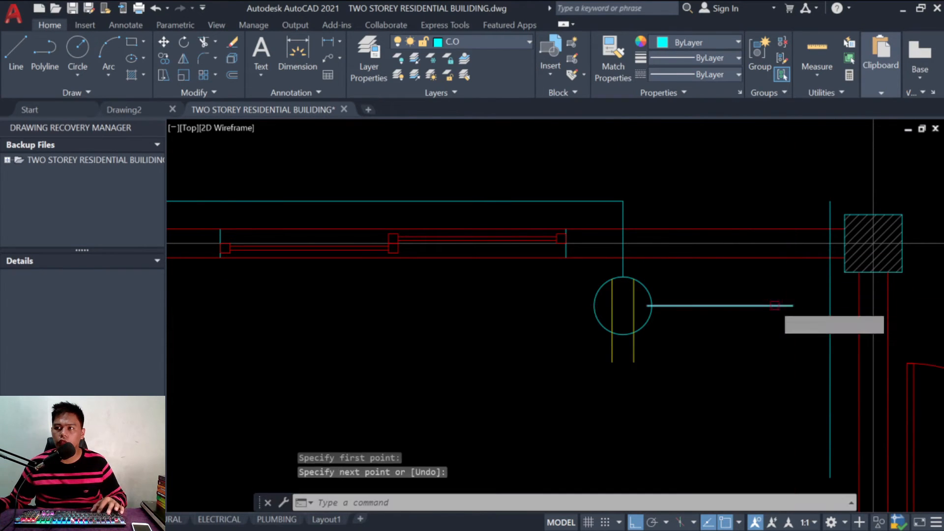
# Step: Fillet the outlet's horizontal line and the vertical line beside the grid B wall into a square corner
pyautogui.write('f')
pyautogui.press('Return')
pyautogui.click(780, 306)
pyautogui.press('Escape')
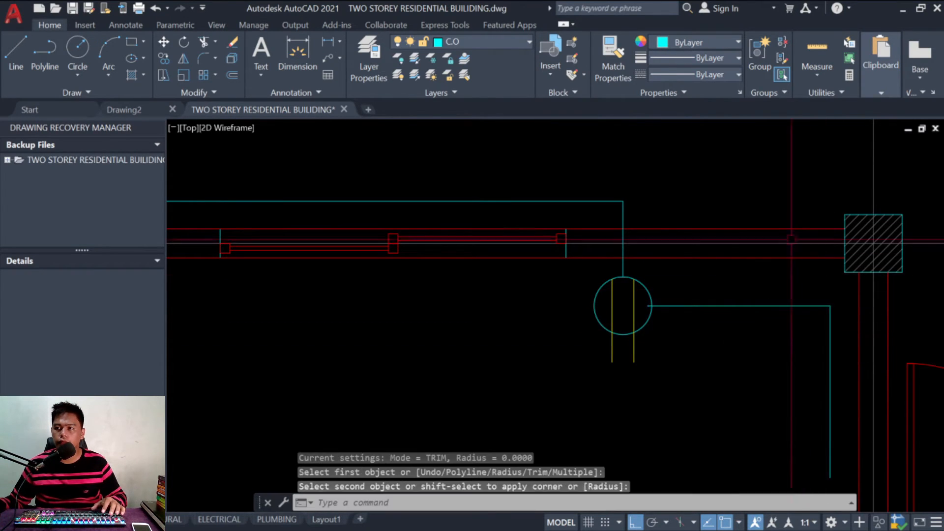
# Step: Trim the end of the horizontal line that overlaps inside the grid 1 outlet's circle
pyautogui.scroll(-4, 738, 222)
pyautogui.scroll(10, 730, 275)
pyautogui.press('Escape')
pyautogui.write('t5r')
pyautogui.press('Escape')
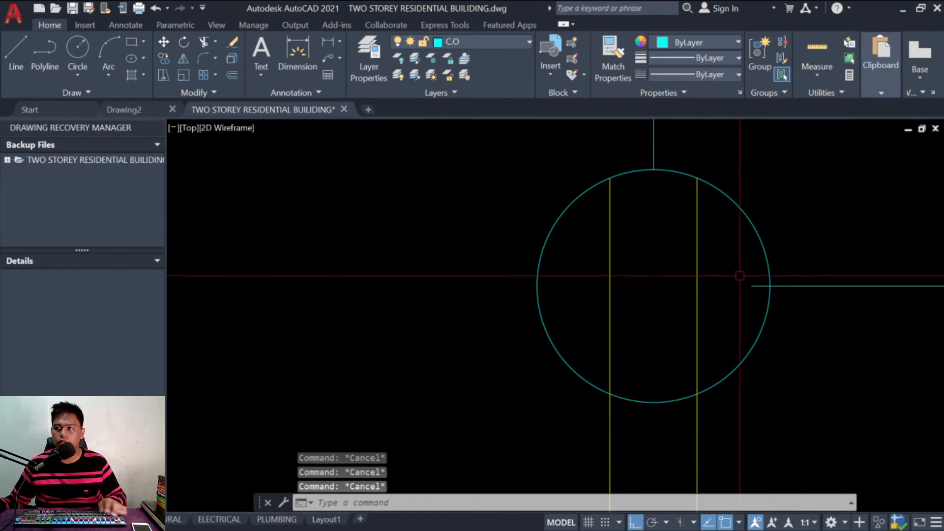
pyautogui.write('tr')
pyautogui.press('Return')
pyautogui.scroll(-8, 673, 253)
pyautogui.scroll(-3, 672, 253)
pyautogui.scroll(3, 713, 344)
pyautogui.scroll(-3, 639, 295)
pyautogui.scroll(3, 777, 305)
pyautogui.press('Escape')
pyautogui.scroll(1, 768, 286)
pyautogui.press('Escape')
pyautogui.press('Escape')
# Step: Draw a line from the bottom of the outlet near the sink, down and left along the wall past the vertical line near grid B
pyautogui.scroll(5, 748, 272)
pyautogui.write('l')
pyautogui.press('Return')
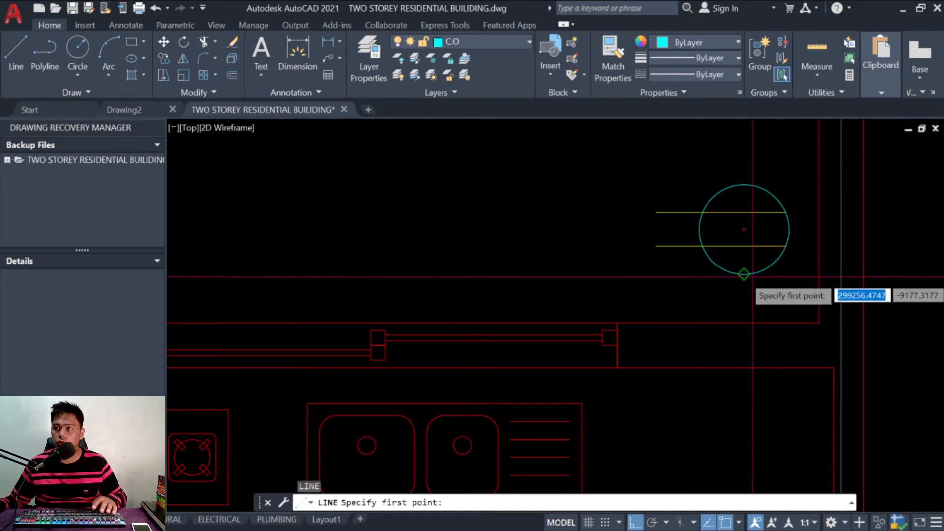
pyautogui.click(744, 274)
pyautogui.click(746, 302)
pyautogui.scroll(-6, 755, 287)
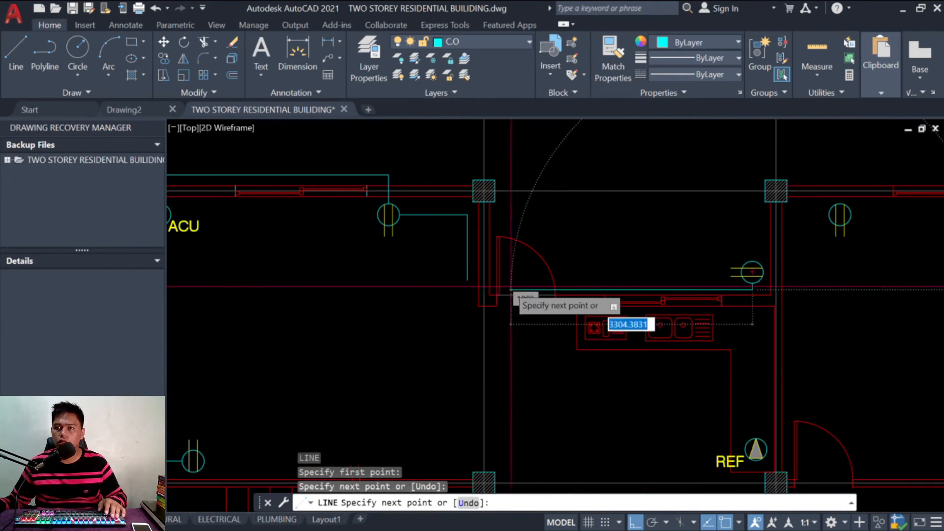
pyautogui.click(430, 289)
pyautogui.press('Escape')
# Step: Fillet the vertical line beside the grid B wall and the horizontal line from the outlet near the sink into a square corner
pyautogui.scroll(4, 447, 287)
pyautogui.write('fg')
pyautogui.press('Return')
pyautogui.press('Escape')
pyautogui.press('Escape')
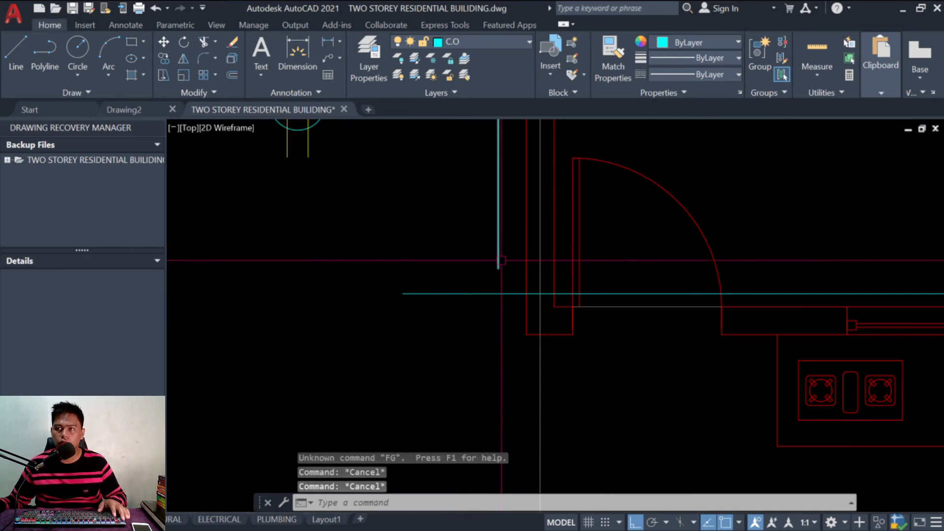
pyautogui.write('f')
pyautogui.press('Return')
pyautogui.click(498, 253)
pyautogui.scroll(-5, 540, 294)
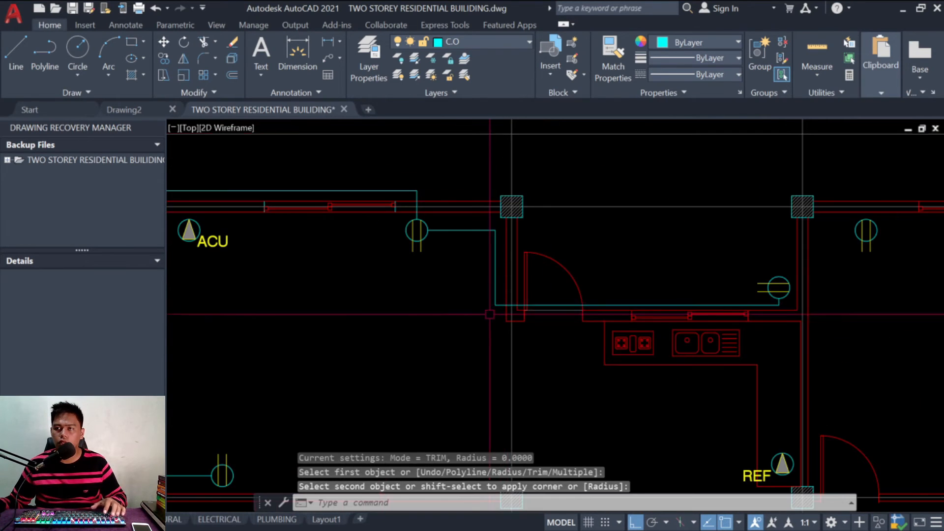
pyautogui.press('Escape')
# Step: Erase the horizontal line from the grid 1 outlet and the vertical line beside the grid B wall
pyautogui.scroll(3, 551, 237)
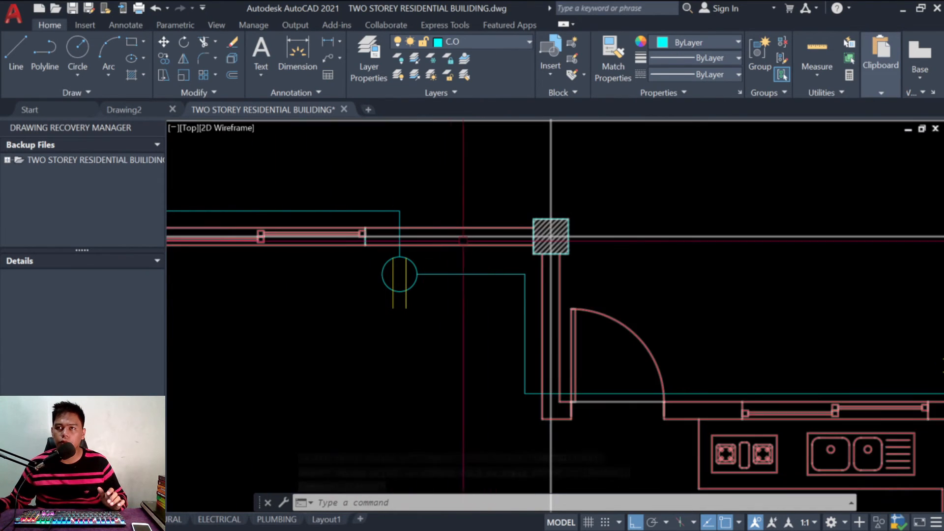
pyautogui.scroll(-2, 541, 395)
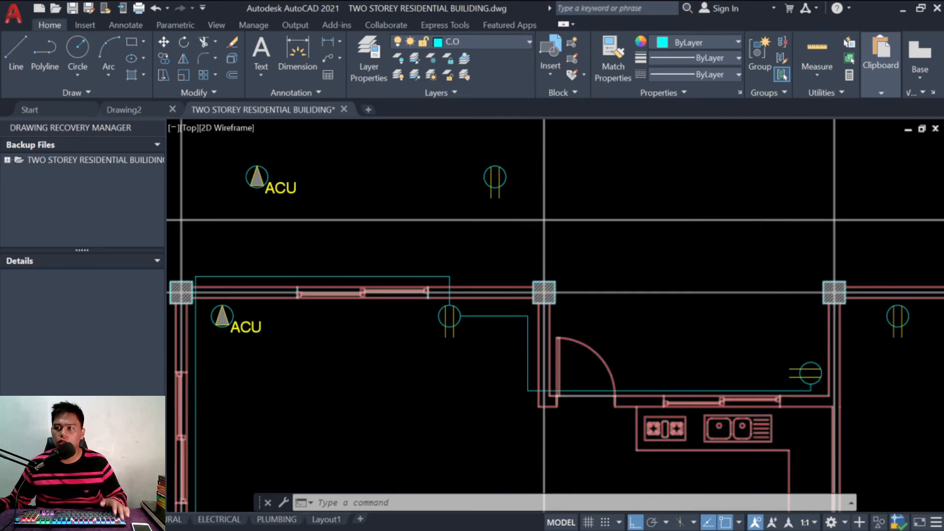
pyautogui.press('Escape')
pyautogui.press('Escape')
pyautogui.press('Escape')
pyautogui.moveTo(793, 347); pyautogui.dragTo(412, 302, button='middle')
pyautogui.scroll(-2, 412, 302)
pyautogui.scroll(-5, 541, 264)
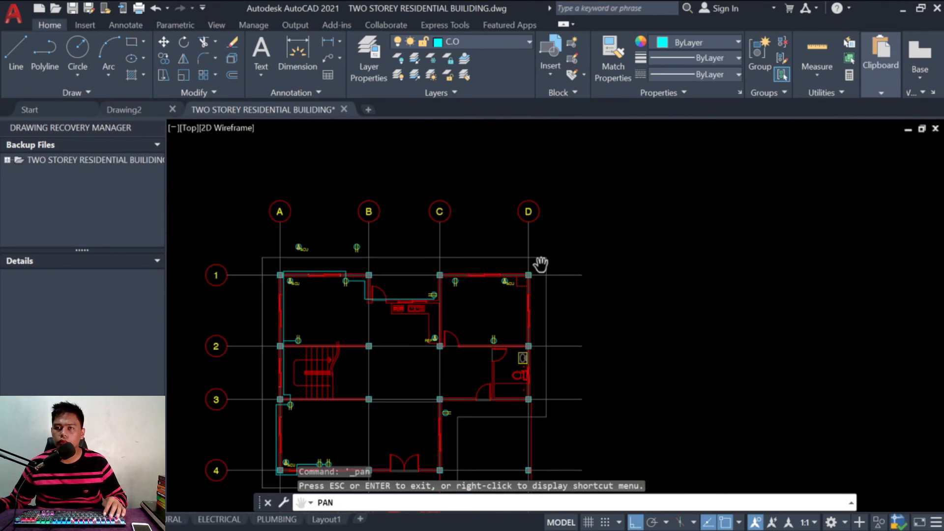
pyautogui.scroll(5, 430, 296)
pyautogui.scroll(2, 408, 249)
pyautogui.scroll(-2, 550, 237)
pyautogui.scroll(2, 361, 223)
pyautogui.scroll(4, 359, 209)
pyautogui.press('Escape')
pyautogui.write('e')
pyautogui.press('space')
pyautogui.click(406, 218)
pyautogui.click(354, 203)
pyautogui.press('space')
pyautogui.scroll(-2, 356, 297)
# Step: Erase the long horizontal wiring line running along the wall above the kitchen counter
pyautogui.press('Escape')
pyautogui.write('e')
pyautogui.press('space')
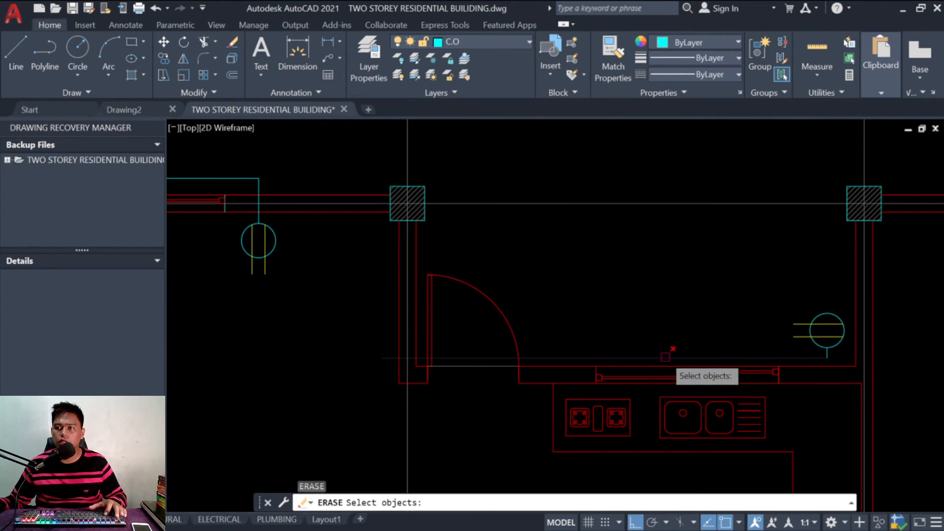
pyautogui.click(669, 350)
pyautogui.scroll(-4, 481, 288)
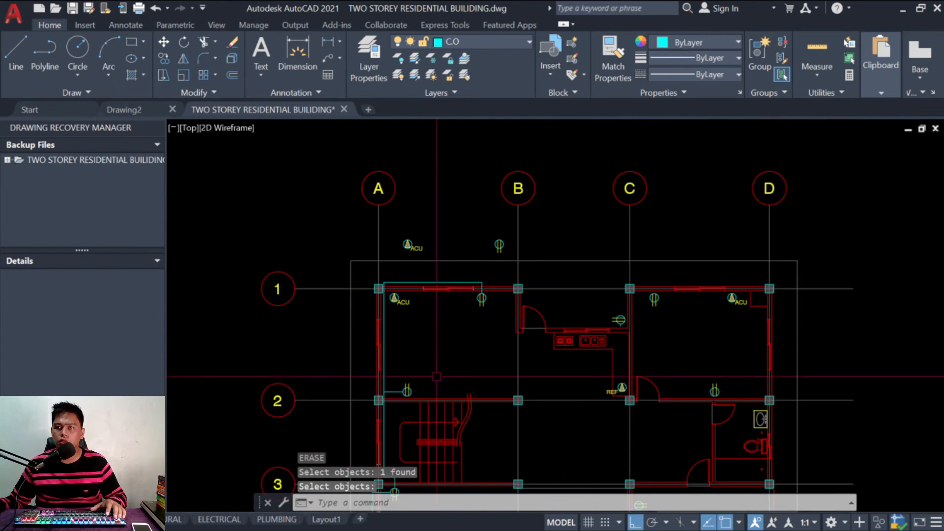
# Step: Erase the short vertical line below the outlet near the sink
pyautogui.scroll(-4, 414, 342)
pyautogui.scroll(2, 450, 378)
pyautogui.scroll(-2, 497, 314)
pyautogui.scroll(5, 632, 279)
pyautogui.scroll(-2, 535, 289)
pyautogui.scroll(5, 590, 236)
pyautogui.scroll(-3, 609, 219)
pyautogui.scroll(2, 568, 289)
pyautogui.press('Escape')
pyautogui.press('Escape')
pyautogui.press('Escape')
pyautogui.scroll(4, 426, 317)
pyautogui.write('e')
pyautogui.press('space')
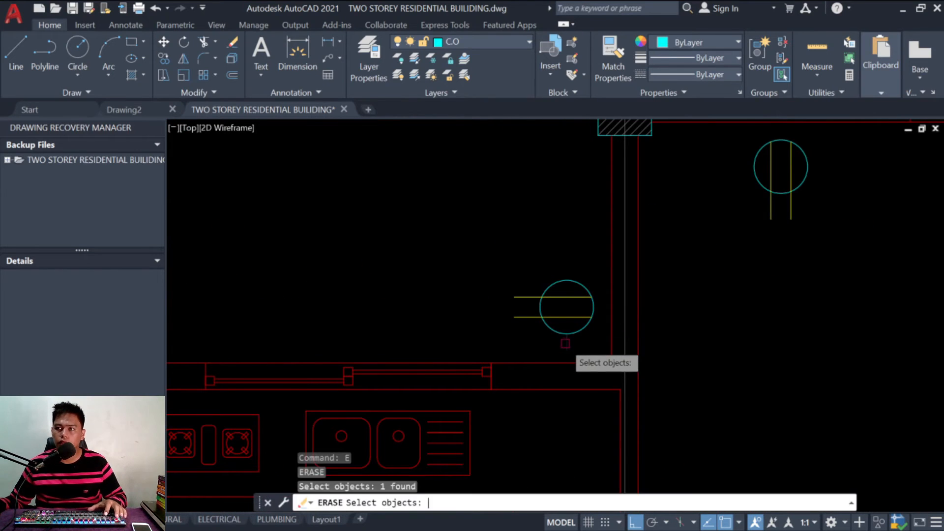
pyautogui.press('Escape')
pyautogui.press('Escape')
# Step: Draw a horizontal line from the left quadrant of the outlet just past grid C, through the wall and beyond the kitchen outlet
pyautogui.write('l')
pyautogui.press('space')
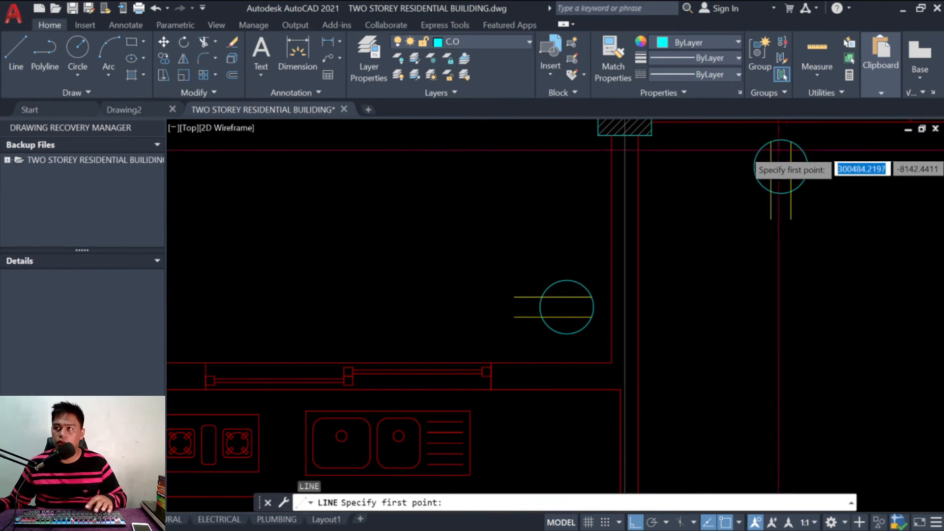
pyautogui.click(754, 166)
pyautogui.click(533, 182)
pyautogui.press('Escape')
# Step: Draw a short vertical line up from the kitchen outlet beside grid C and fillet it to the horizontal wiring line with radius 0
pyautogui.write('l')
pyautogui.press('space')
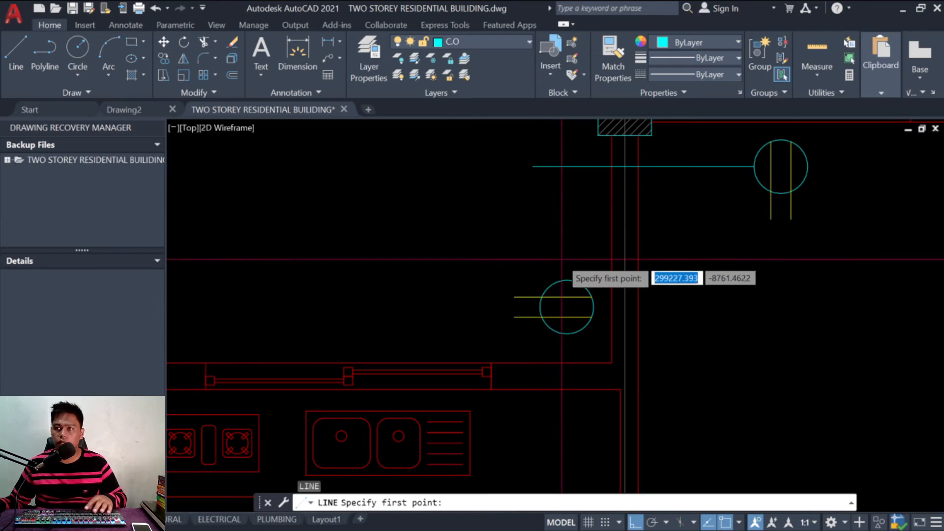
pyautogui.click(566, 280)
pyautogui.write('f')
pyautogui.press('space')
pyautogui.click(566, 230)
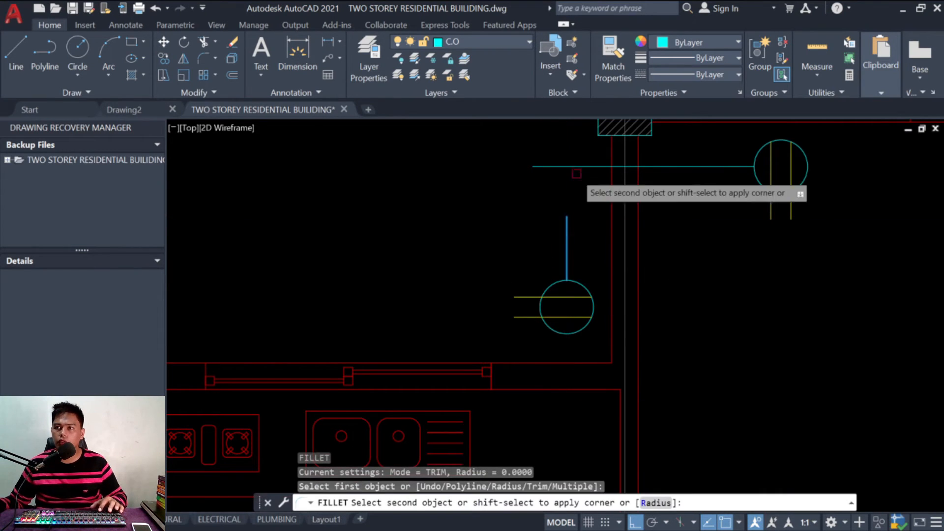
pyautogui.click(590, 165)
pyautogui.scroll(-4, 466, 197)
pyautogui.press('Escape')
pyautogui.moveTo(564, 219)
pyautogui.mouseDown(button='middle')
pyautogui.moveTo(552, 251)
pyautogui.moveTo(496, 271)
pyautogui.mouseUp(button='middle')
pyautogui.press('Escape')
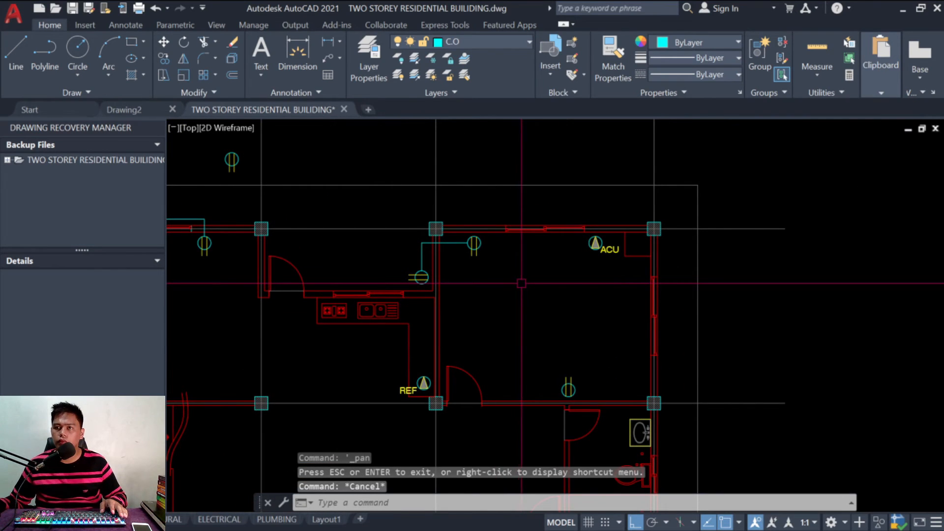
# Step: Draw a wiring line from the grid 2 bedroom outlet's left quadrant to just inside the grid C wall, then up towards the kitchen outlet
pyautogui.scroll(2, 523, 284)
pyautogui.scroll(-2, 522, 284)
pyautogui.scroll(4, 569, 345)
pyautogui.press('l')
pyautogui.press('space')
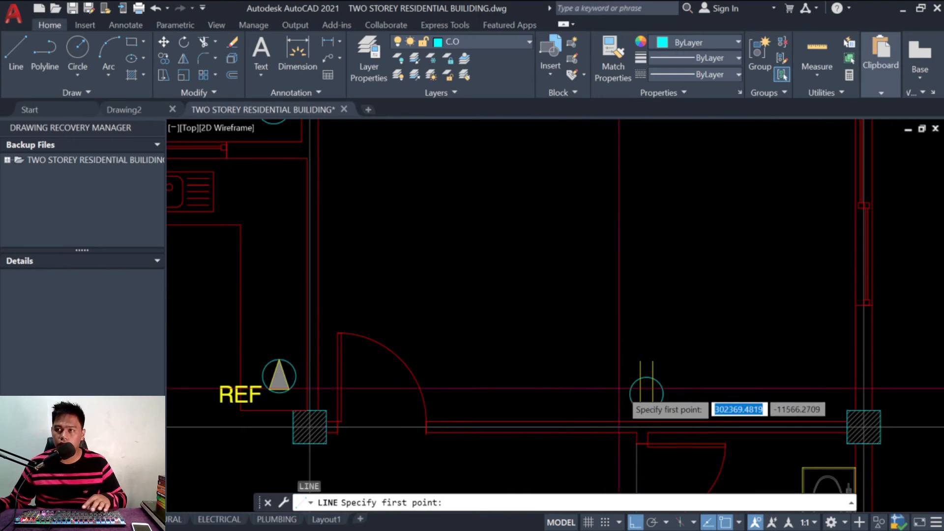
pyautogui.click(630, 393)
pyautogui.click(329, 393)
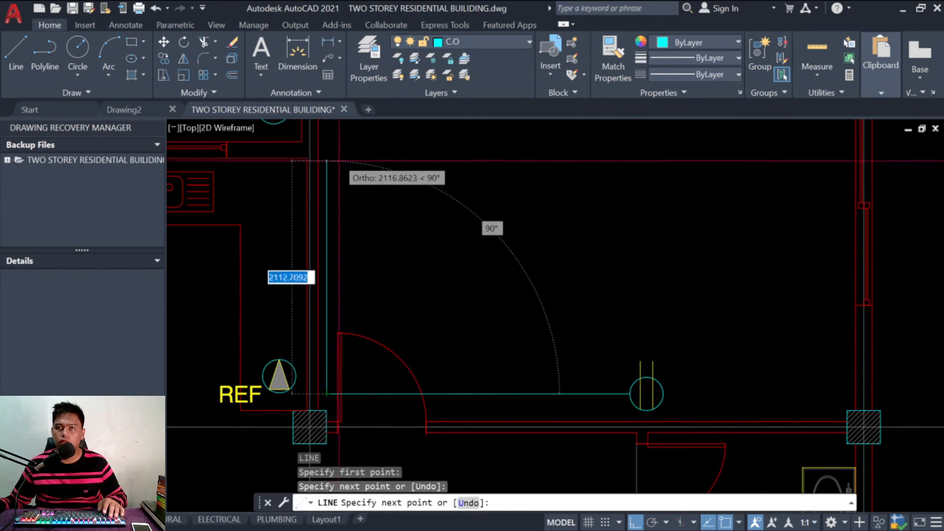
pyautogui.scroll(-2, 333, 211)
pyautogui.scroll(2, 329, 129)
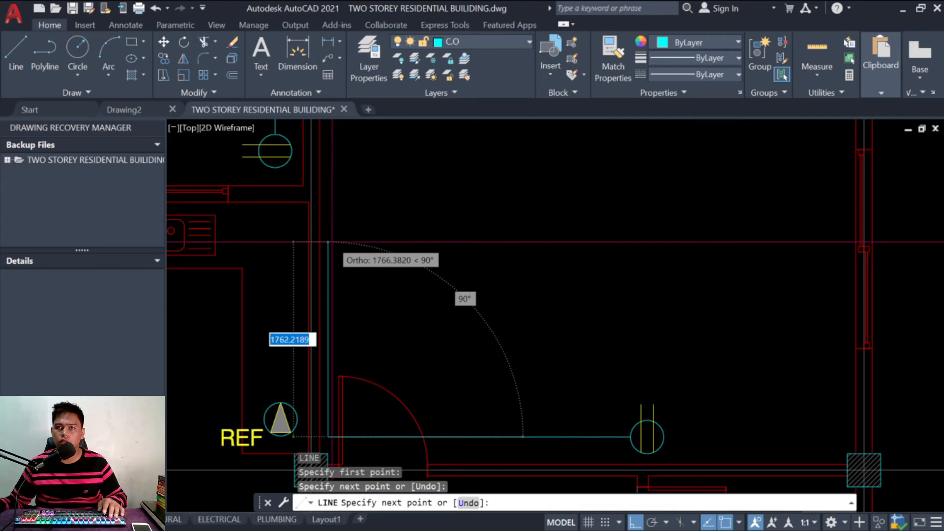
pyautogui.click(331, 180)
pyautogui.press('Escape')
pyautogui.press('Escape')
pyautogui.press('Escape')
# Step: Draw a short line down from the kitchen outlet and continue it horizontally through the grid C wall past the vertical wiring line
pyautogui.scroll(2, 290, 160)
pyautogui.scroll(2, 290, 160)
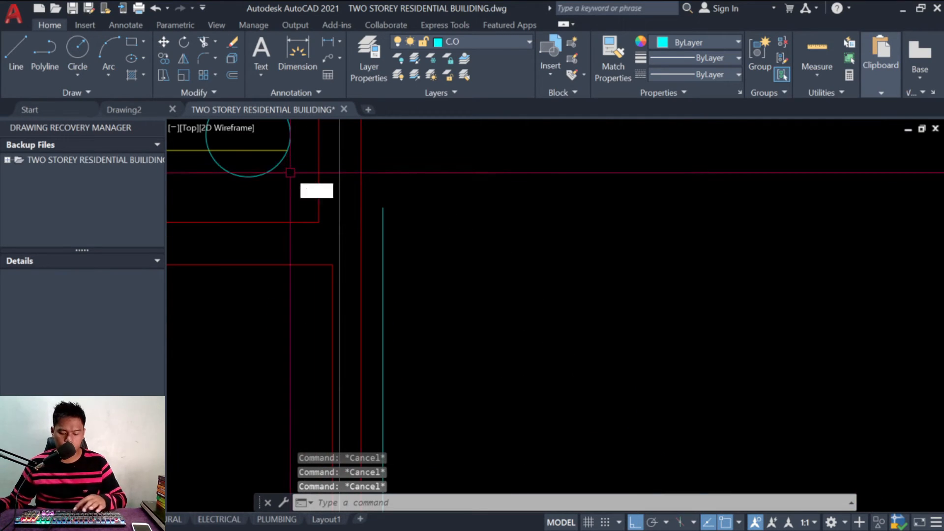
pyautogui.press('l')
pyautogui.press('space')
pyautogui.click(247, 179)
pyautogui.click(248, 201)
pyautogui.click(520, 203)
pyautogui.press('Escape')
pyautogui.press('Escape')
pyautogui.press('Escape')
pyautogui.press('Escape')
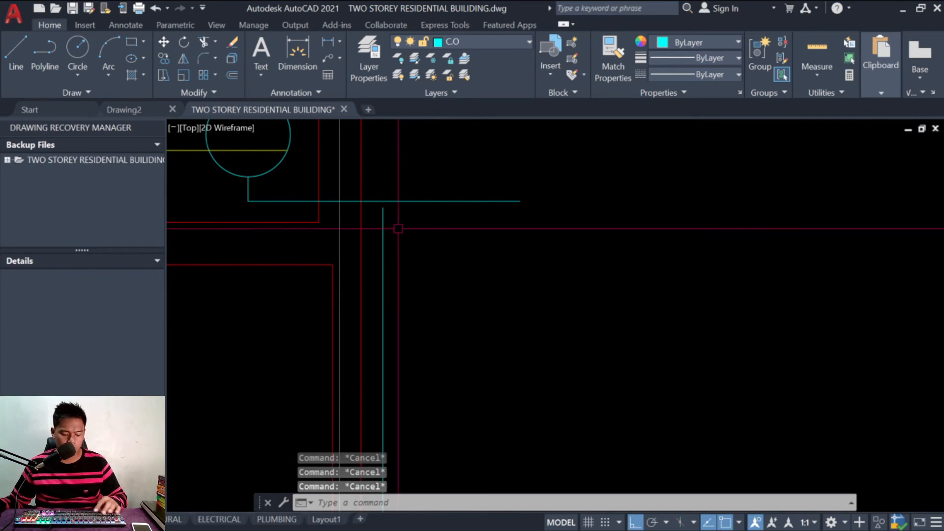
# Step: Fillet the vertical wiring line beside the grid C wall with the horizontal line from the kitchen outlet into a sharp corner
pyautogui.press('Escape')
pyautogui.press('Escape')
pyautogui.press('f')
pyautogui.press('space')
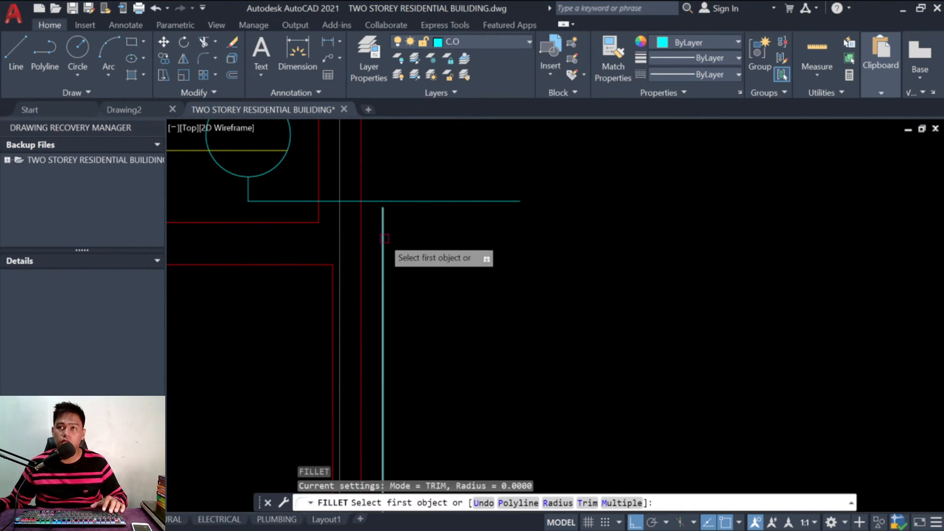
pyautogui.click(383, 231)
pyautogui.press('Escape')
pyautogui.press('Escape')
pyautogui.press('Escape')
pyautogui.scroll(-6, 496, 237)
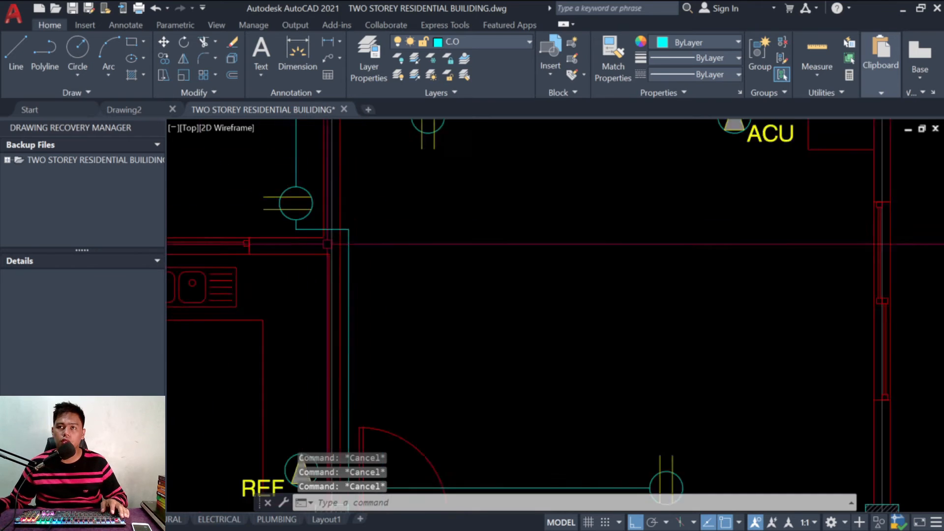
# Step: Draw wiring from the grid 2 bedroom outlet's right quadrant, down through the bathroom past grid 3, and back to above the outlet near grid C
pyautogui.scroll(-2, 496, 238)
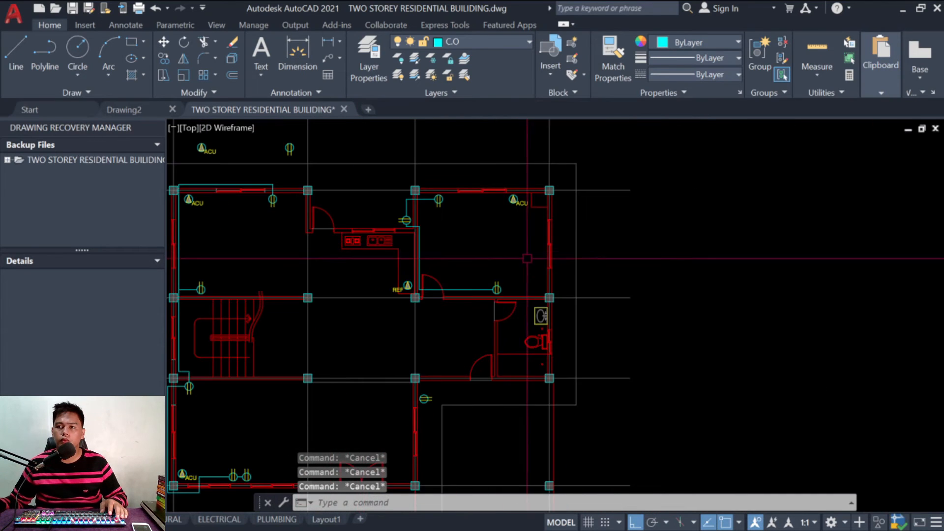
pyautogui.scroll(1, 497, 310)
pyautogui.scroll(-3, 507, 348)
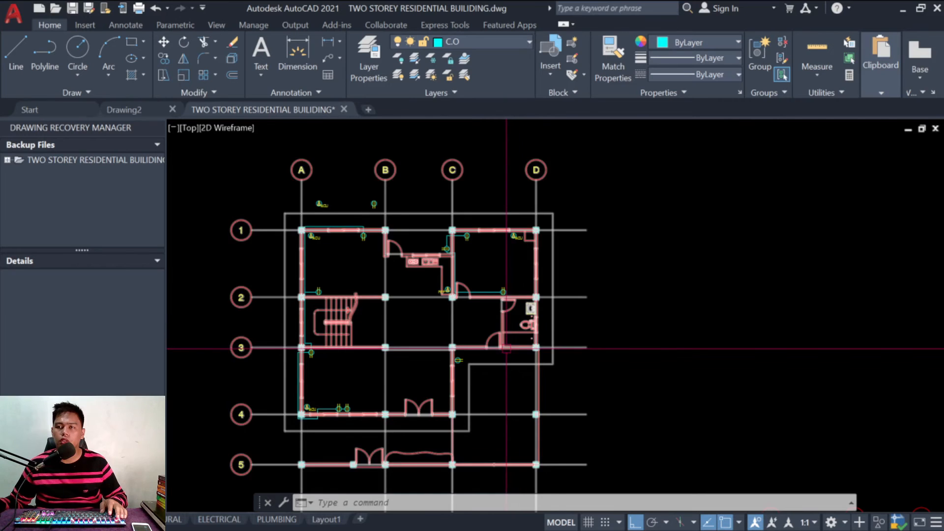
pyautogui.scroll(2, 507, 348)
pyautogui.scroll(4, 494, 267)
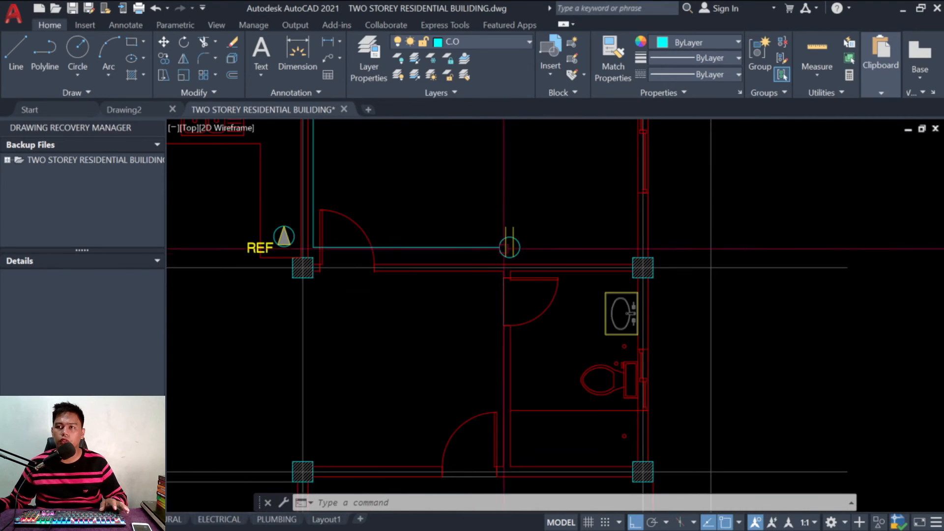
pyautogui.press('Escape')
pyautogui.press('Escape')
pyautogui.press('Escape')
pyautogui.write('l')
pyautogui.press('Return')
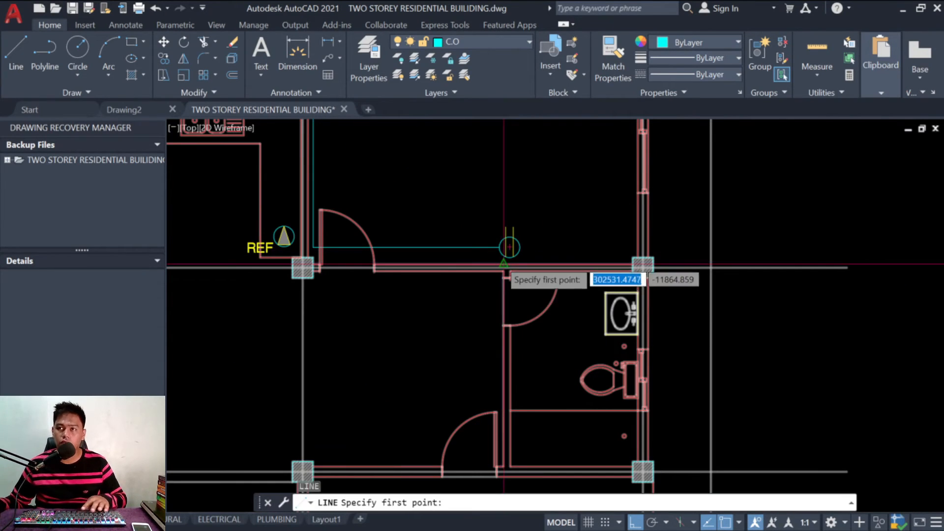
pyautogui.scroll(2, 505, 253)
pyautogui.click(528, 246)
pyautogui.scroll(4, 525, 239)
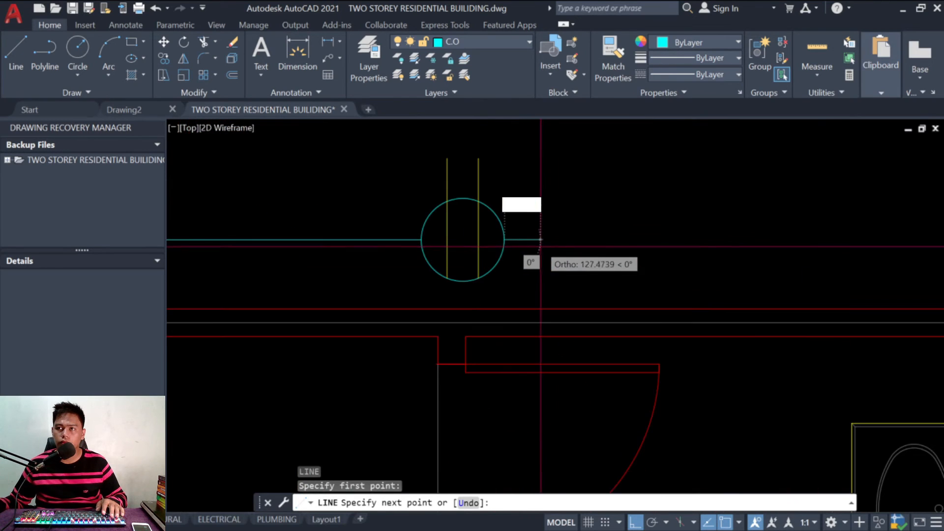
pyautogui.scroll(-10, 530, 239)
pyautogui.scroll(5, 541, 319)
pyautogui.click(510, 361)
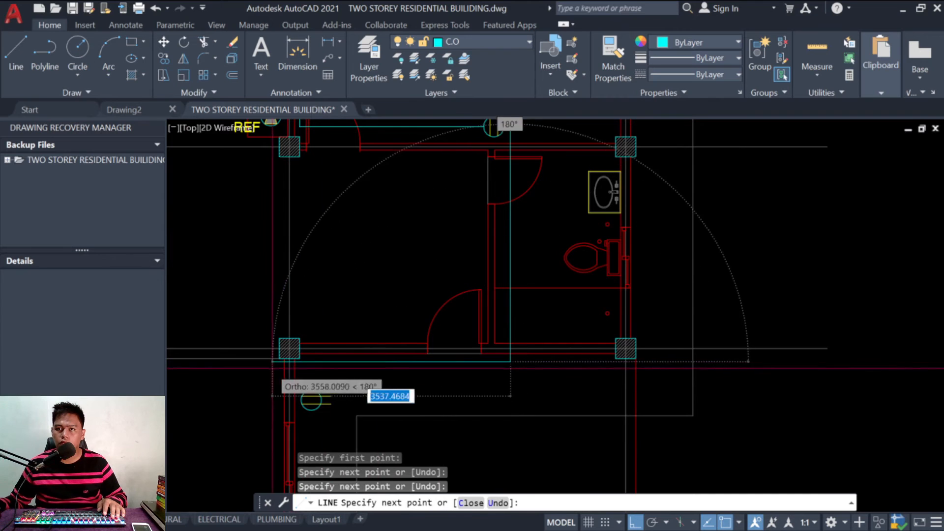
pyautogui.press('Escape')
pyautogui.press('Escape')
pyautogui.press('Escape')
# Step: Draw a short vertical line up from the outlet below the column at grids C and 3
pyautogui.scroll(4, 311, 366)
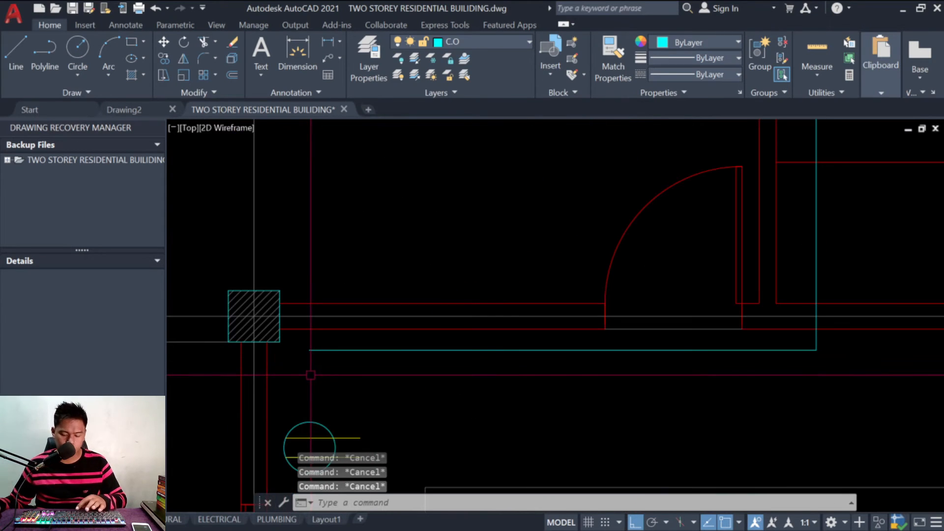
pyautogui.write('l')
pyautogui.press('Return')
pyautogui.click(310, 448)
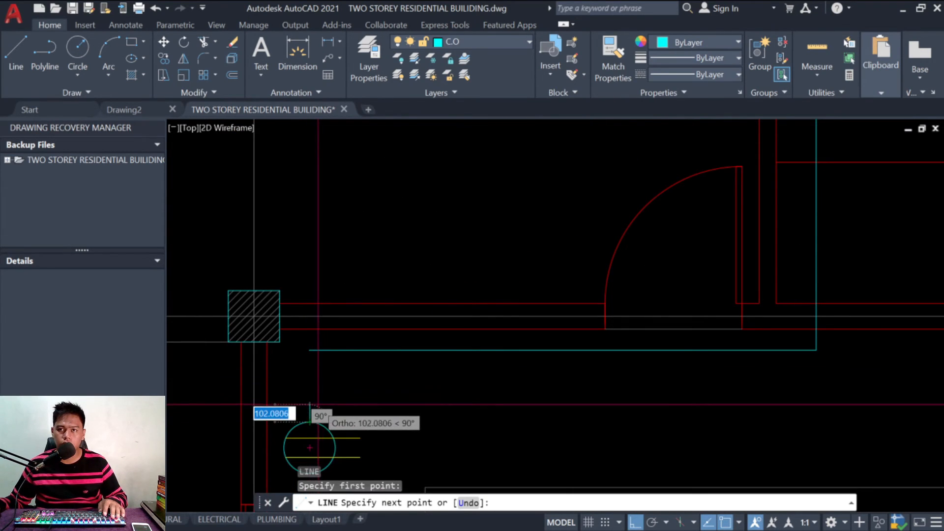
pyautogui.click(310, 372)
pyautogui.press('Escape')
pyautogui.press('Escape')
pyautogui.press('Escape')
# Step: Fillet the outlet's short vertical line with the horizontal wiring line below the grid 3 wall
pyautogui.write('f')
pyautogui.press('Return')
pyautogui.click(313, 376)
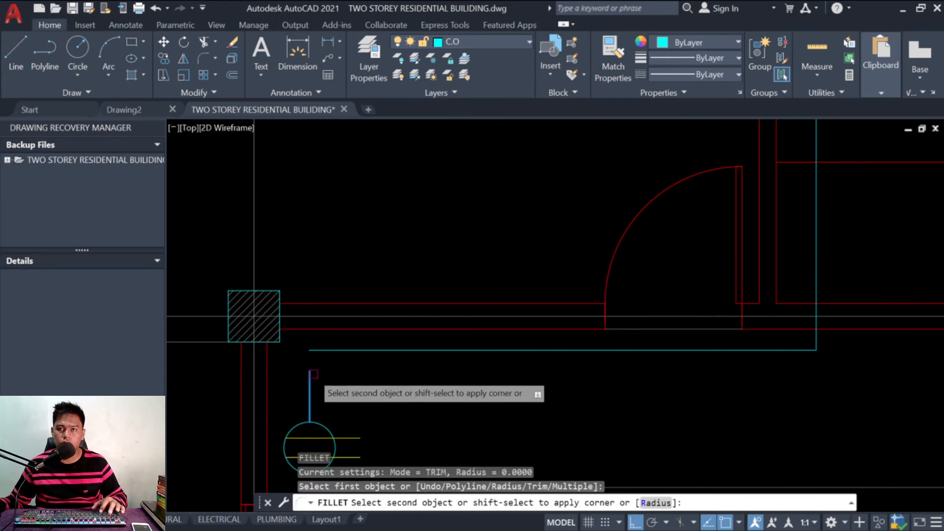
pyautogui.click(314, 350)
pyautogui.press('Escape')
pyautogui.press('Escape')
pyautogui.scroll(-8, 539, 262)
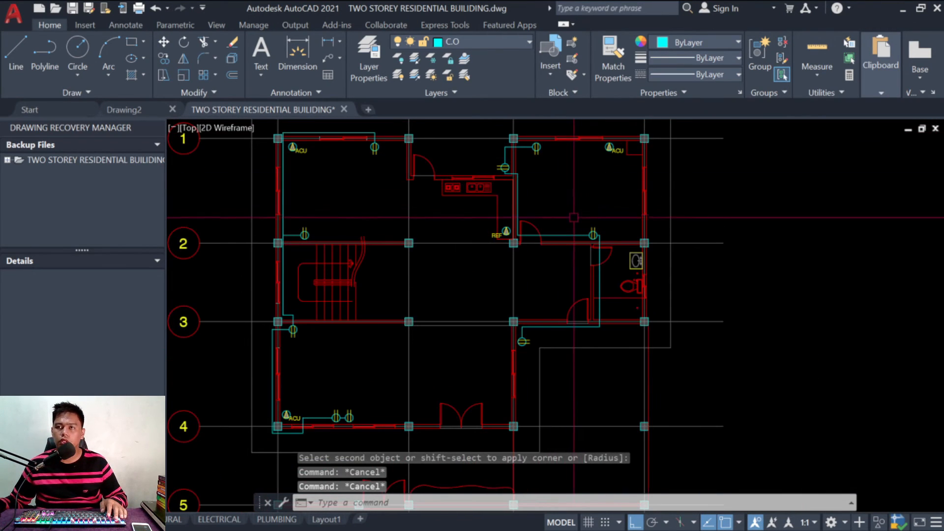
# Step: Examine how the PP1 circuit tags and their wiring are drawn on the lighting layout
pyautogui.scroll(-2, 574, 215)
pyautogui.scroll(2, 491, 291)
pyautogui.press('Escape')
pyautogui.scroll(-4, 479, 350)
pyautogui.moveTo(466, 327); pyautogui.dragTo(461, 378, button='middle')
pyautogui.scroll(2, 445, 335)
pyautogui.scroll(-5, 484, 230)
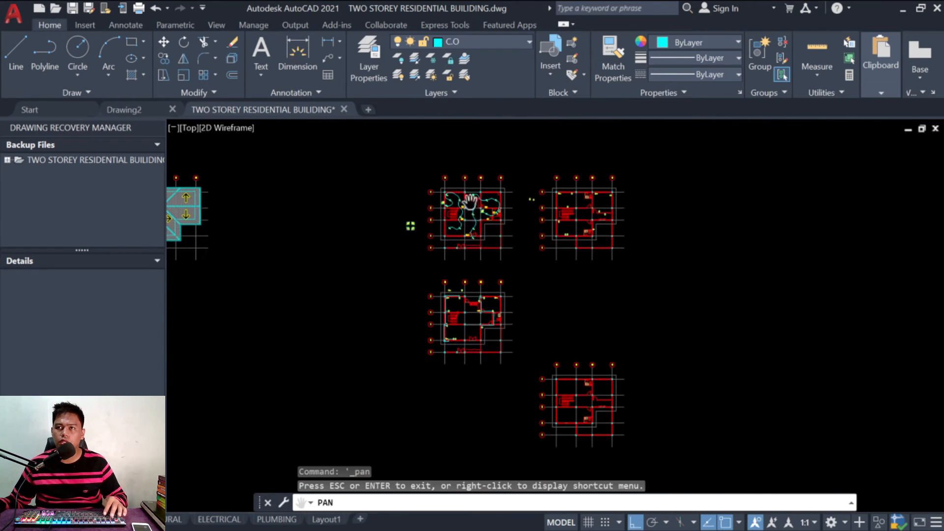
pyautogui.scroll(12, 470, 207)
pyautogui.press('Escape')
pyautogui.press('Escape')
pyautogui.press('Escape')
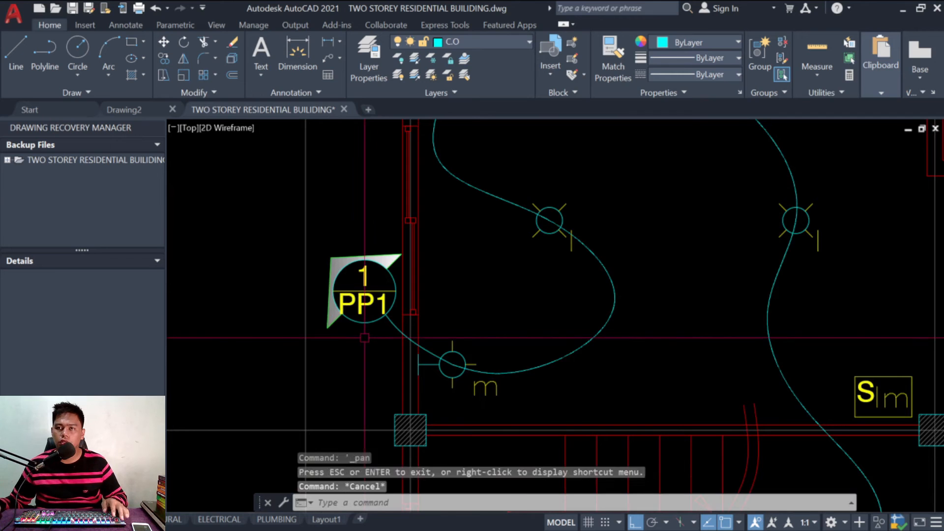
pyautogui.scroll(-4, 370, 244)
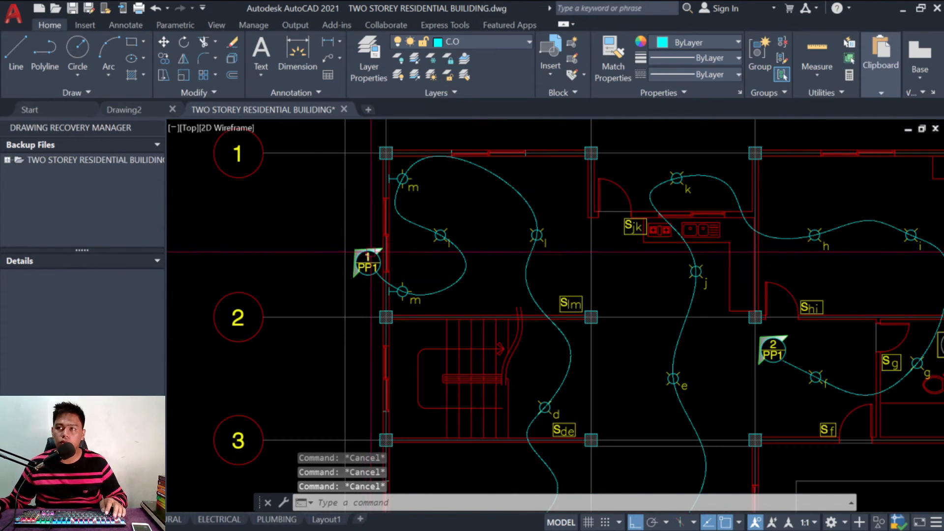
pyautogui.scroll(4, 366, 249)
pyautogui.scroll(-4, 366, 250)
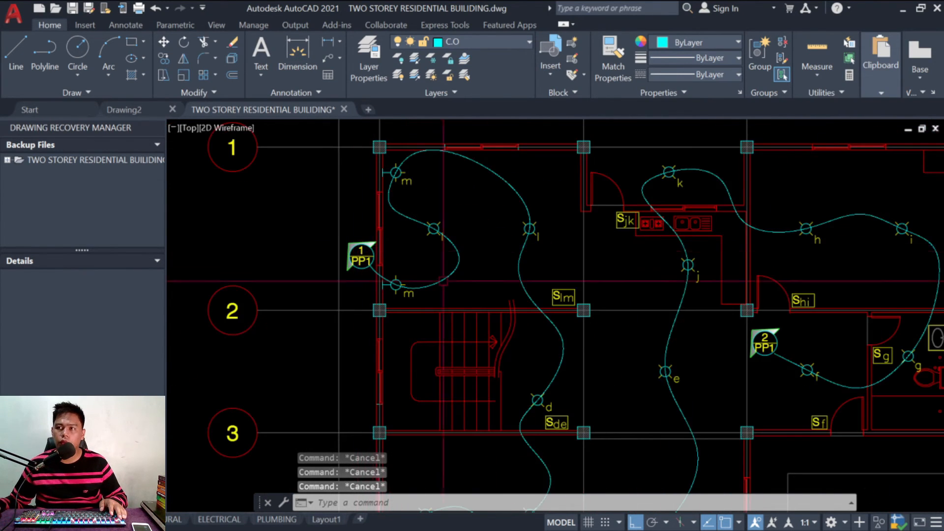
pyautogui.scroll(-4, 501, 232)
pyautogui.scroll(-2, 546, 252)
pyautogui.scroll(2, 819, 257)
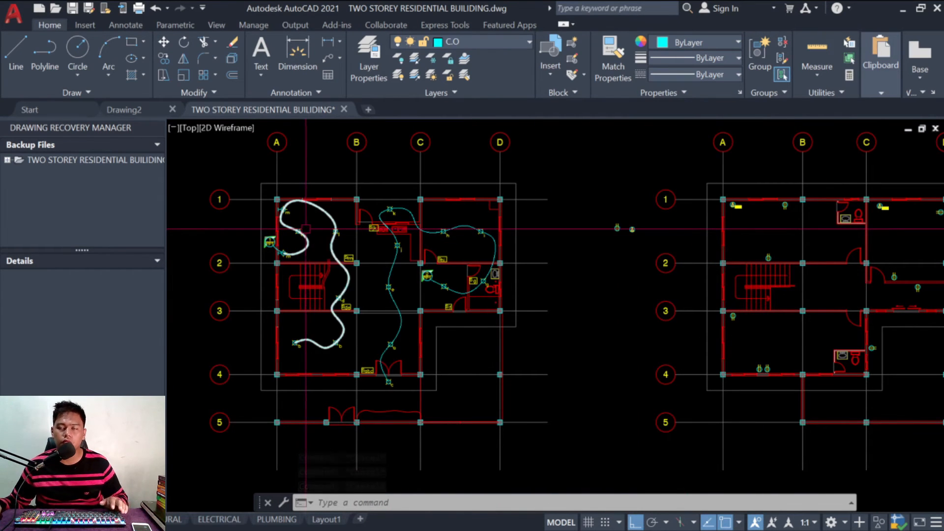
pyautogui.scroll(5, 283, 256)
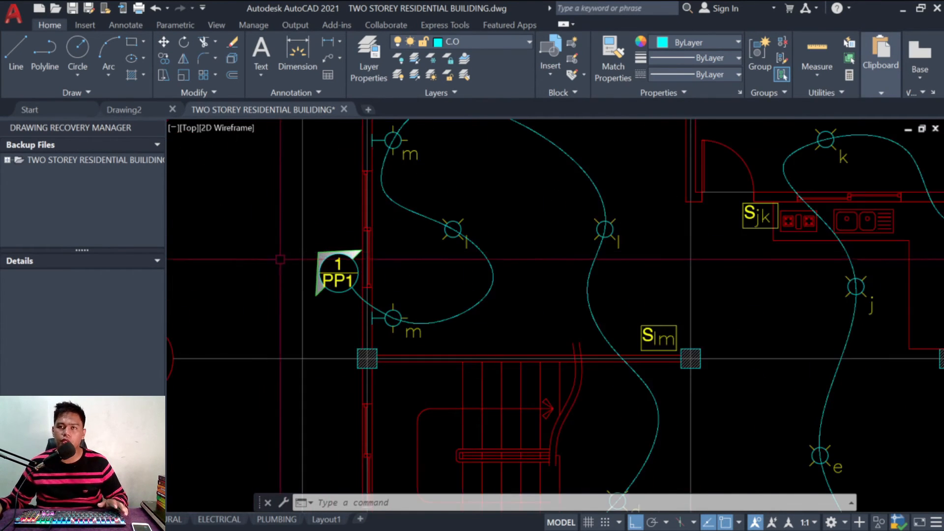
# Step: Copy the 1/PP1 circuit tag from the lighting layout to above the paired grid 4 outlets on the outlet plan, with Ortho off
pyautogui.write('o')
pyautogui.press('Return')
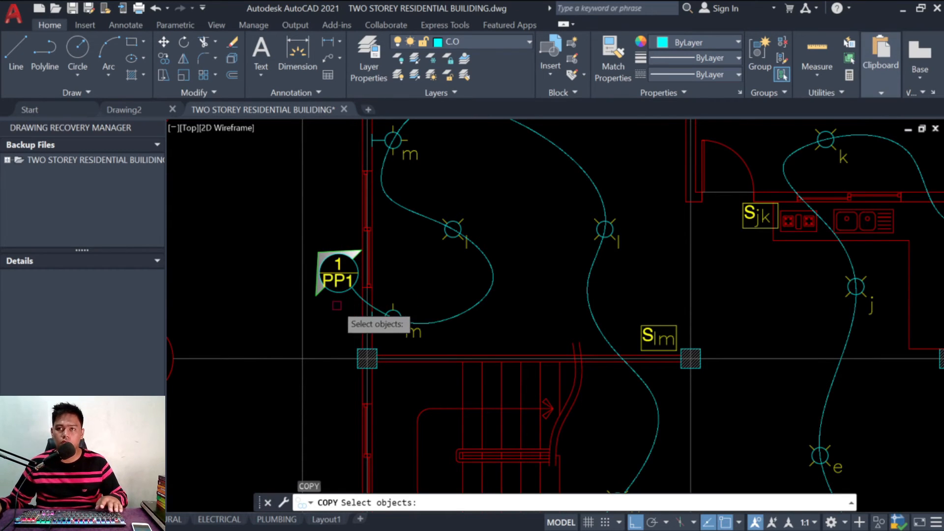
pyautogui.click(315, 295)
pyautogui.scroll(2, 313, 295)
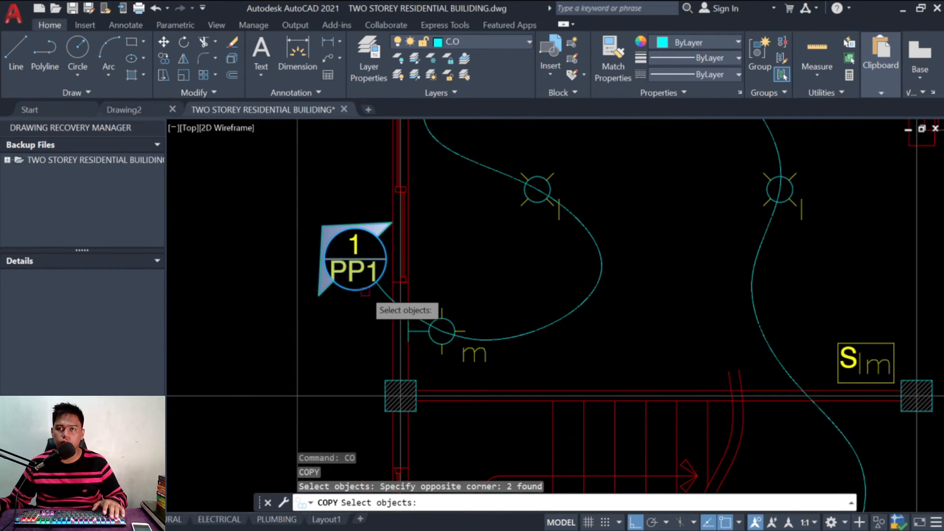
pyautogui.click(337, 193)
pyautogui.press('Return')
pyautogui.click(352, 263)
pyautogui.scroll(-8, 347, 226)
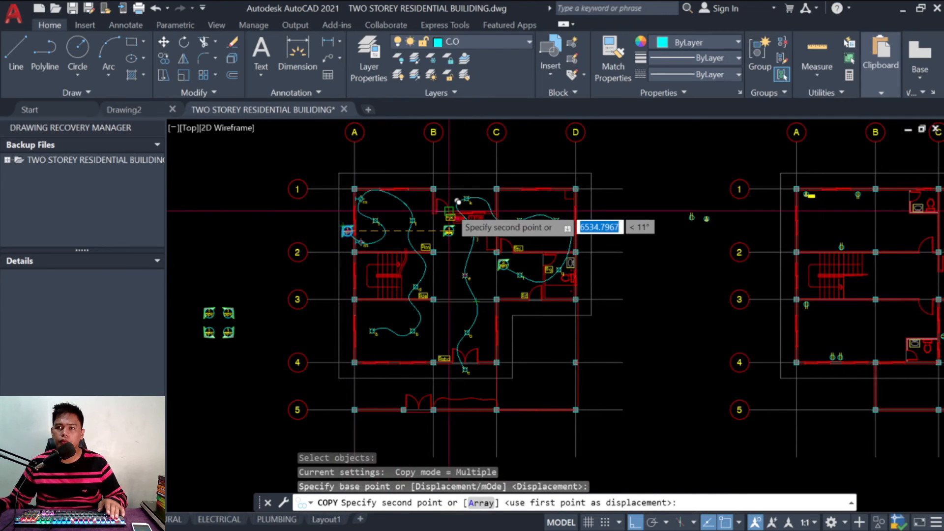
pyautogui.scroll(-5, 449, 211)
pyautogui.scroll(8, 458, 315)
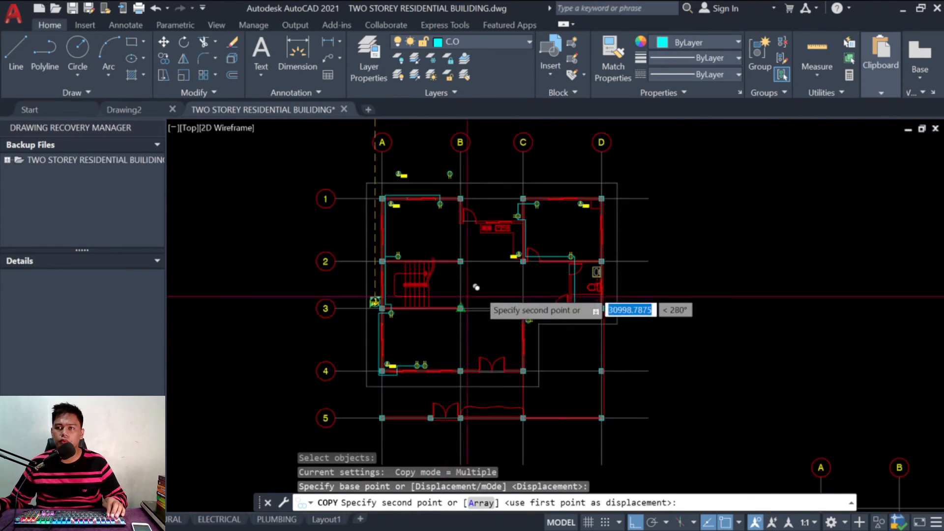
pyautogui.scroll(-3, 486, 307)
pyautogui.scroll(6, 449, 301)
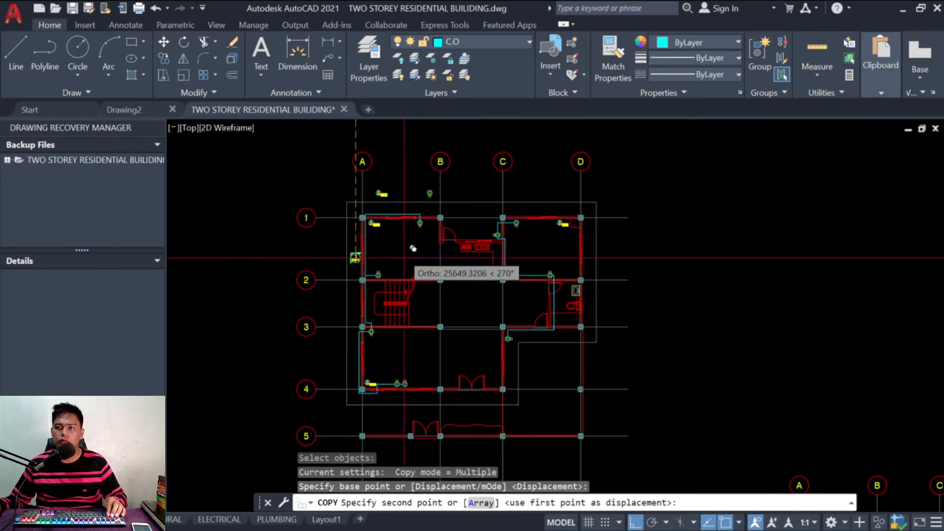
pyautogui.press('F8')
pyautogui.scroll(2, 391, 326)
pyautogui.click(391, 326)
pyautogui.press('Escape')
pyautogui.press('Escape')
pyautogui.press('Escape')
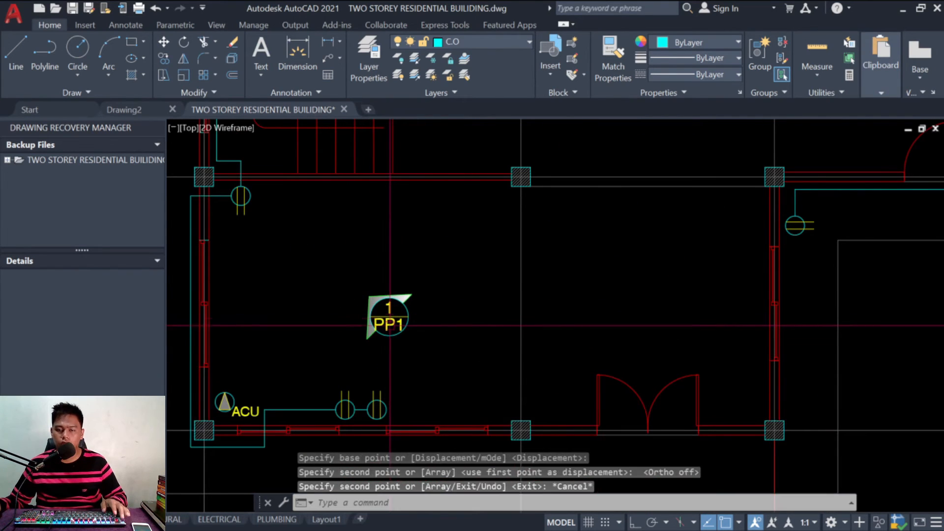
# Step: Draw a three-point arc from the paired grid 4 outlets, curving up and across the 1/PP1 tag
pyautogui.write('ARC')
pyautogui.press('Return')
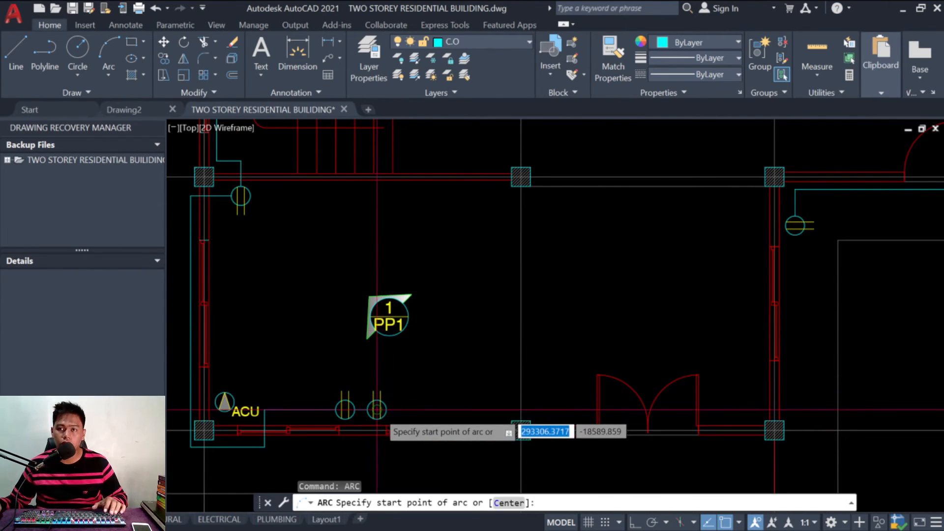
pyautogui.click(386, 410)
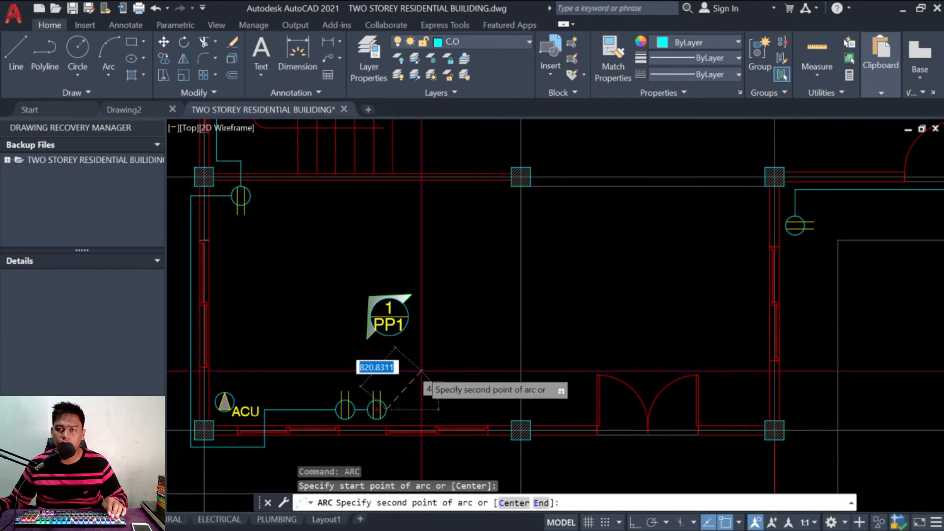
pyautogui.click(419, 351)
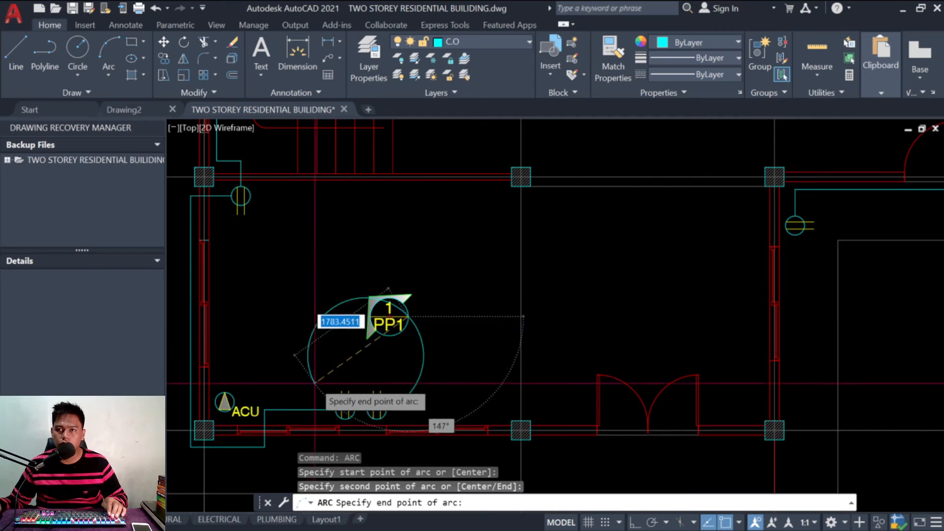
pyautogui.click(363, 328)
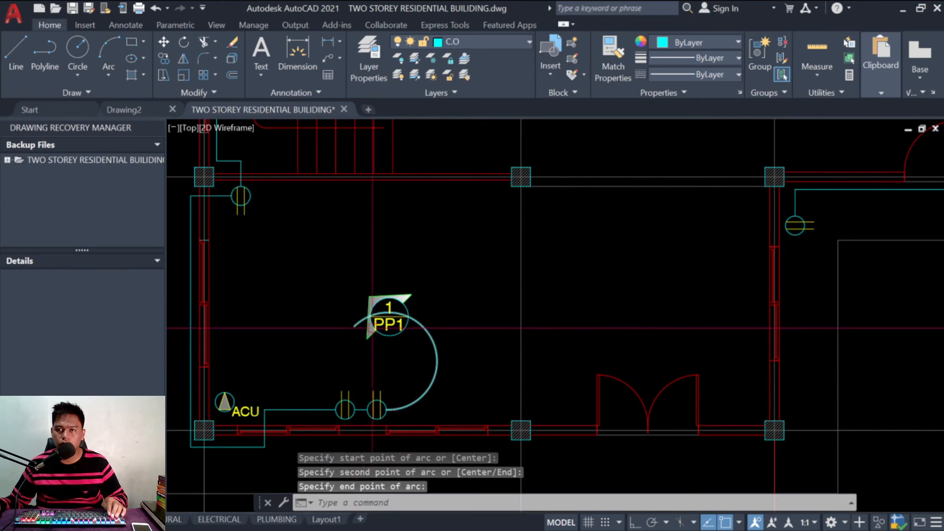
pyautogui.scroll(3, 423, 333)
pyautogui.press('Escape')
pyautogui.press('Escape')
pyautogui.press('Escape')
# Step: Draw a short slanted cutting line across the arc beside the 1/PP1 tag and trim the arc's tag-side end back to it
pyautogui.scroll(2, 413, 329)
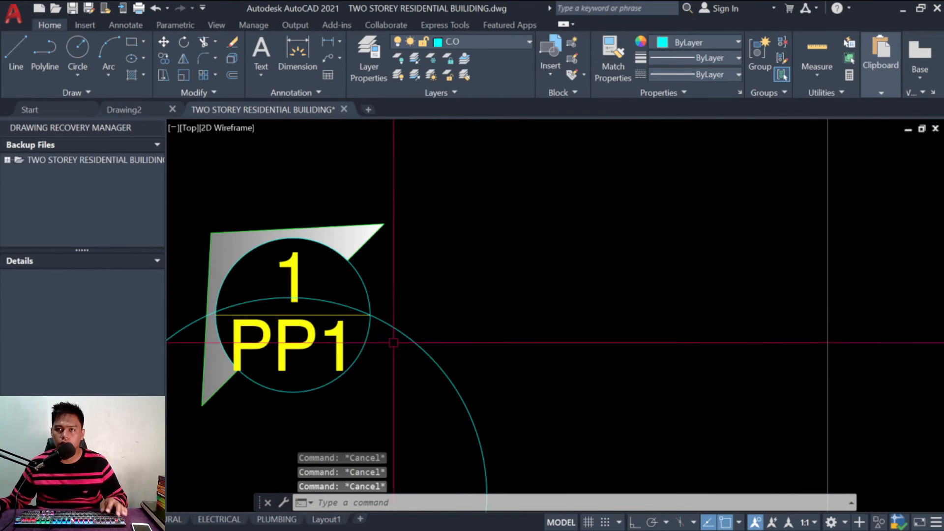
pyautogui.press('l')
pyautogui.press('space')
pyautogui.click(394, 349)
pyautogui.click(425, 288)
pyautogui.press('Escape')
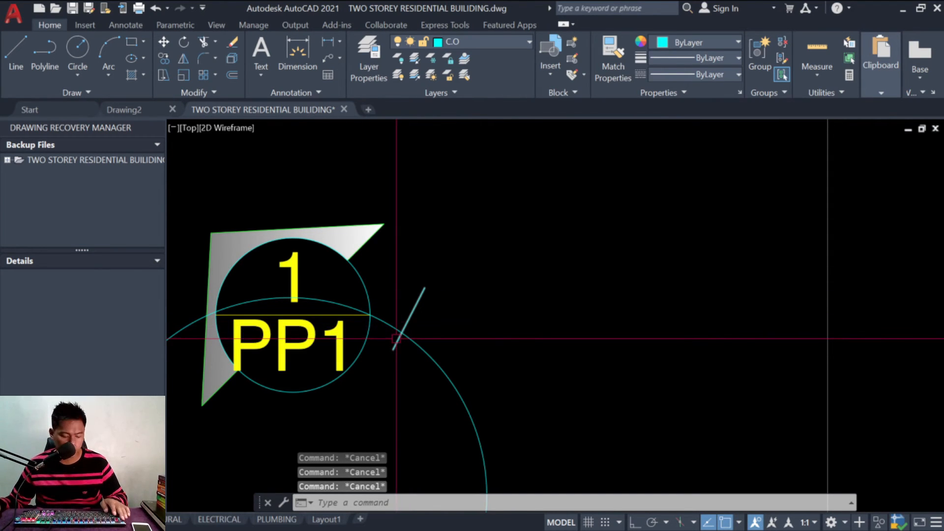
pyautogui.press('Return')
pyautogui.press('Escape')
# Step: Erase the short slanted cutting line beside the 1/PP1 tag
pyautogui.write('e')
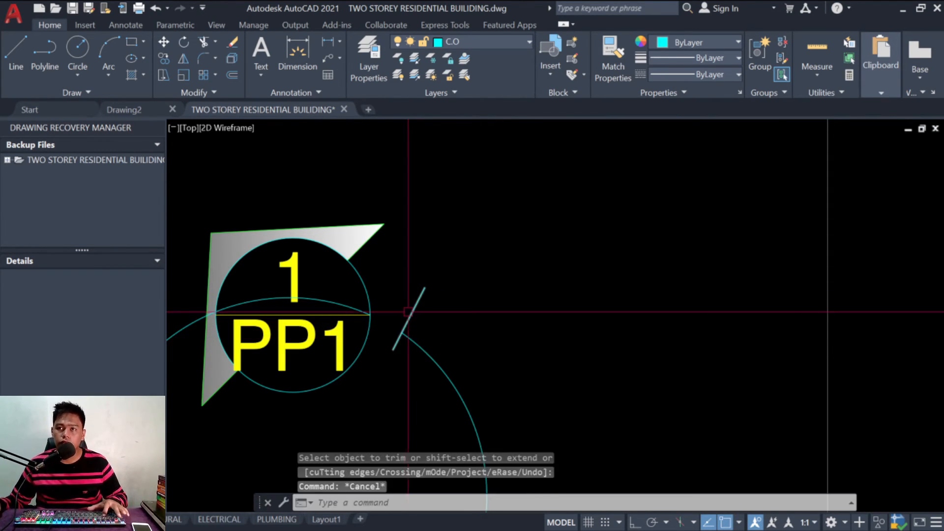
pyautogui.press('space')
pyautogui.click(419, 325)
pyautogui.click(405, 285)
pyautogui.press('space')
pyautogui.press('Escape')
pyautogui.press('space')
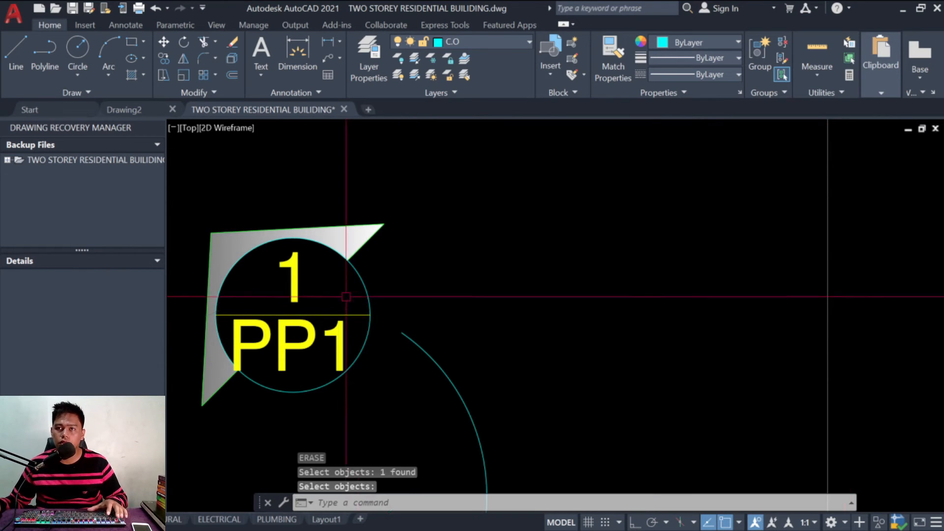
pyautogui.scroll(-2, 352, 315)
pyautogui.write('m')
pyautogui.press('space')
pyautogui.click(347, 399)
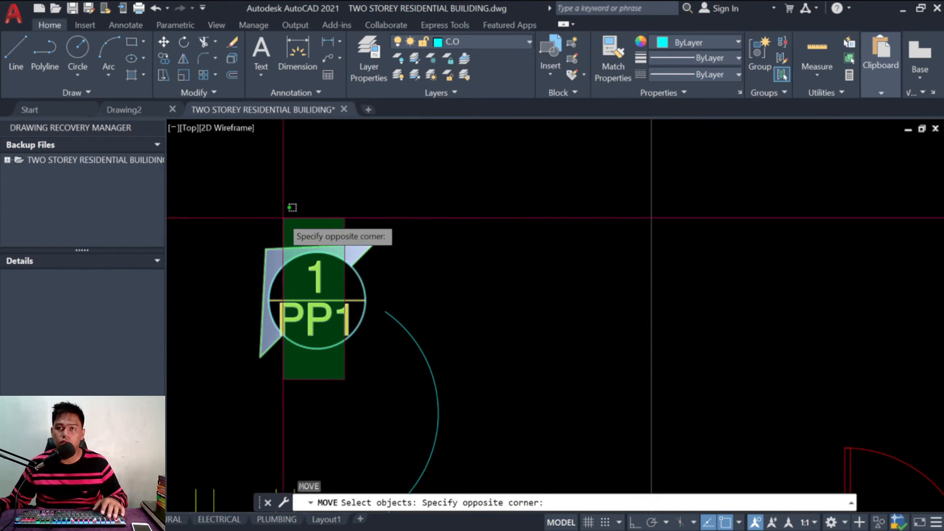
pyautogui.click(295, 211)
pyautogui.press('space')
pyautogui.click(354, 335)
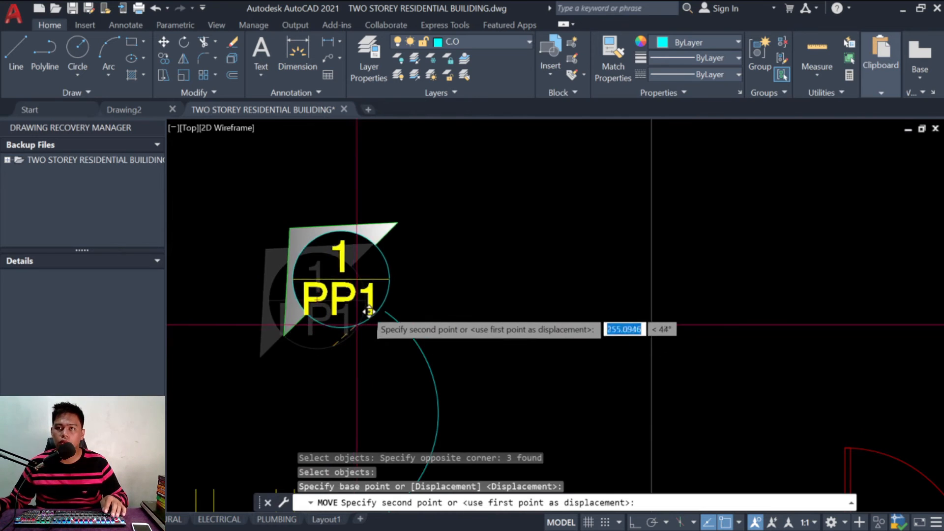
pyautogui.press('Escape')
pyautogui.press('Escape')
pyautogui.press('Escape')
# Step: Move the whole 1/PP1 tag from a Nearest-snapped point on its circle to the trimmed end of the arc
pyautogui.write('m')
pyautogui.press('space')
pyautogui.click(362, 357)
pyautogui.click(253, 211)
pyautogui.press('space')
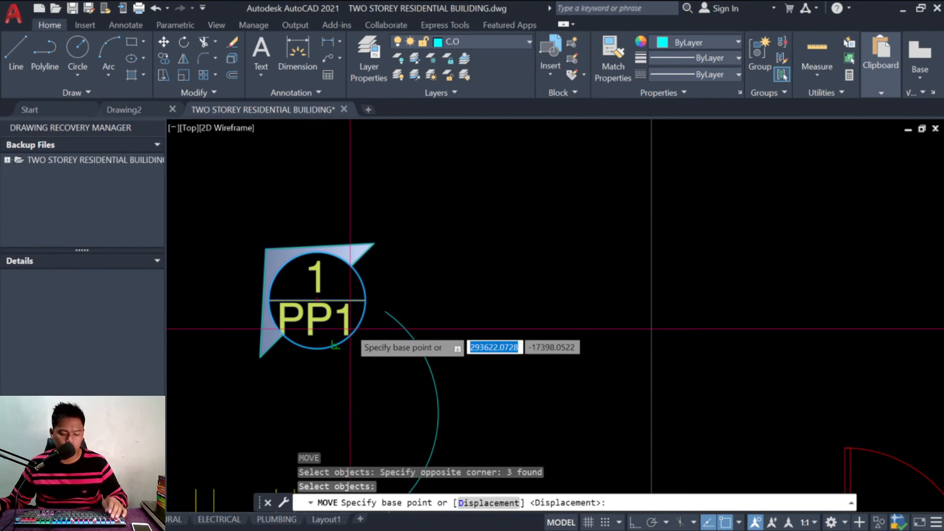
pyautogui.write('NEAAZ')
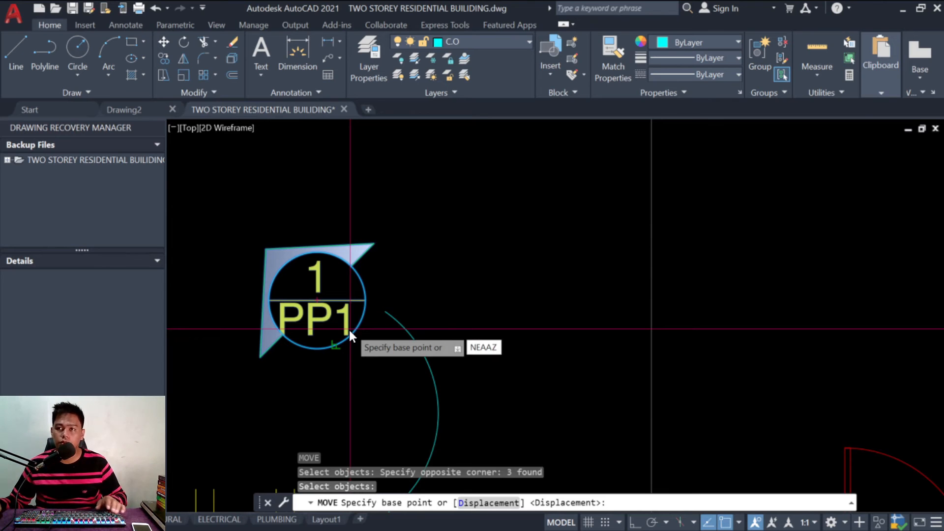
pyautogui.press('BackSpace')
pyautogui.press('BackSpace')
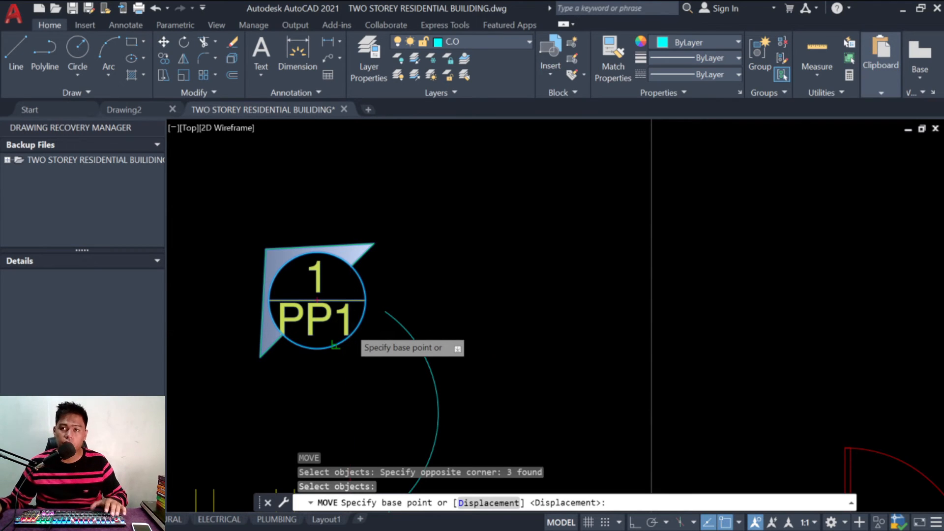
pyautogui.press('Return')
pyautogui.click(355, 335)
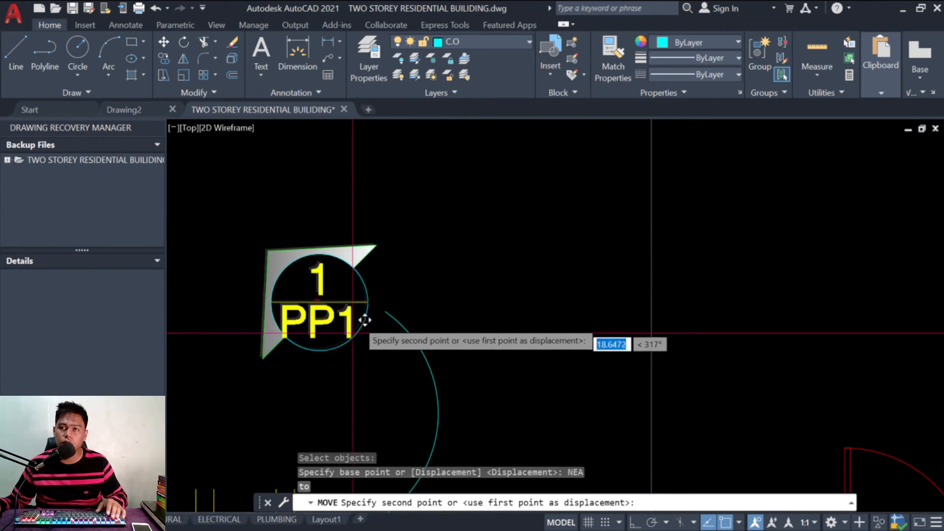
pyautogui.press('Escape')
pyautogui.press('Escape')
# Step: Change the circuit number in the moved PP1 tag to 5
pyautogui.click(352, 254)
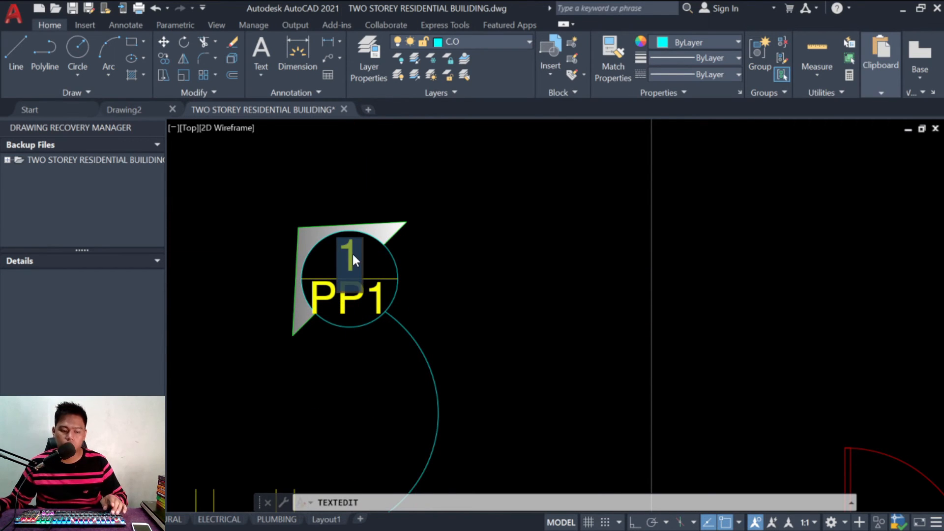
pyautogui.write('5')
pyautogui.press('Return')
pyautogui.scroll(-3, 428, 268)
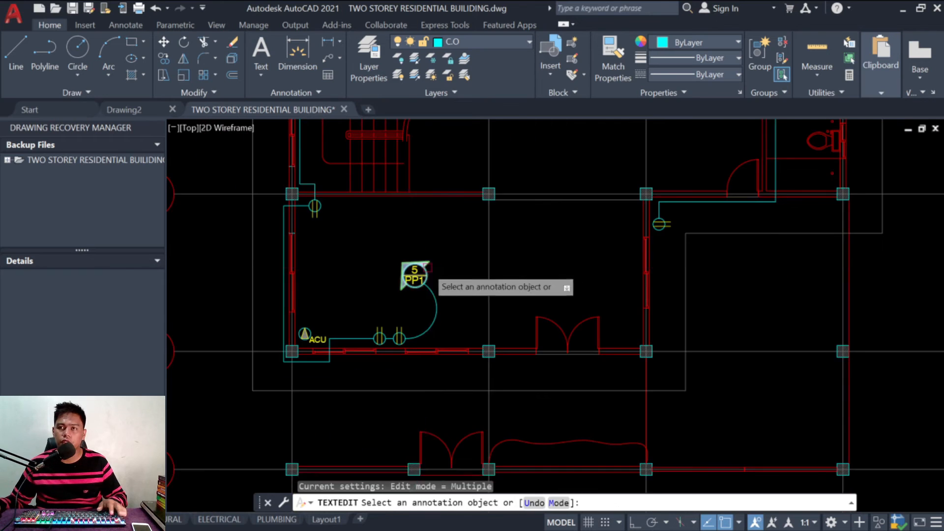
pyautogui.press('Escape')
pyautogui.scroll(-4, 426, 281)
pyautogui.scroll(4, 561, 183)
pyautogui.scroll(-4, 461, 336)
pyautogui.scroll(2, 389, 395)
pyautogui.press('Escape')
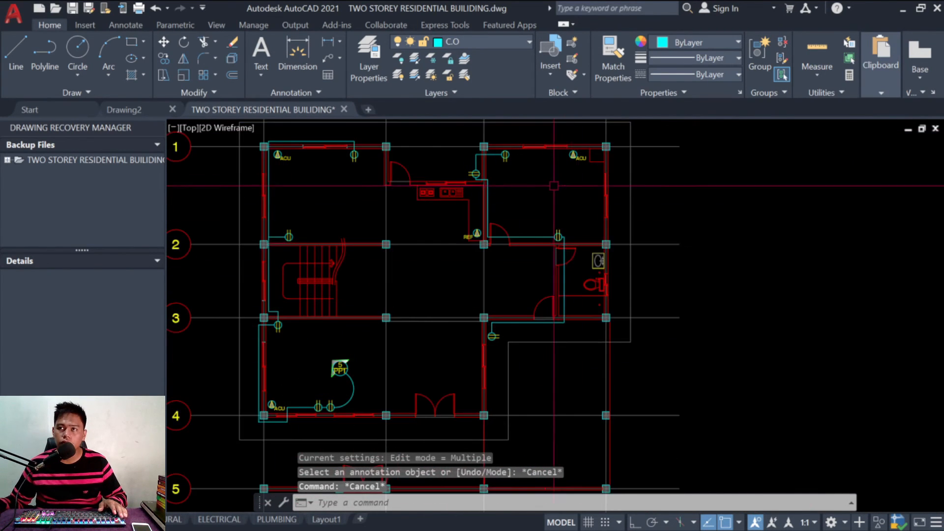
pyautogui.scroll(2, 521, 140)
pyautogui.scroll(-2, 436, 221)
pyautogui.press('Escape')
pyautogui.press('Escape')
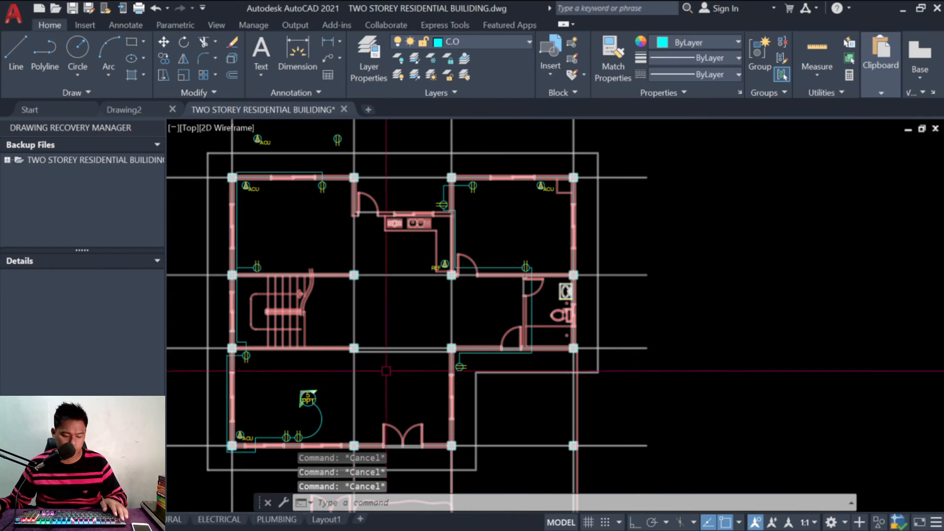
pyautogui.press('Return')
pyautogui.scroll(4, 319, 408)
pyautogui.click(338, 424)
pyautogui.click(244, 341)
pyautogui.press('Return')
pyautogui.click(333, 408)
pyautogui.scroll(-5, 315, 408)
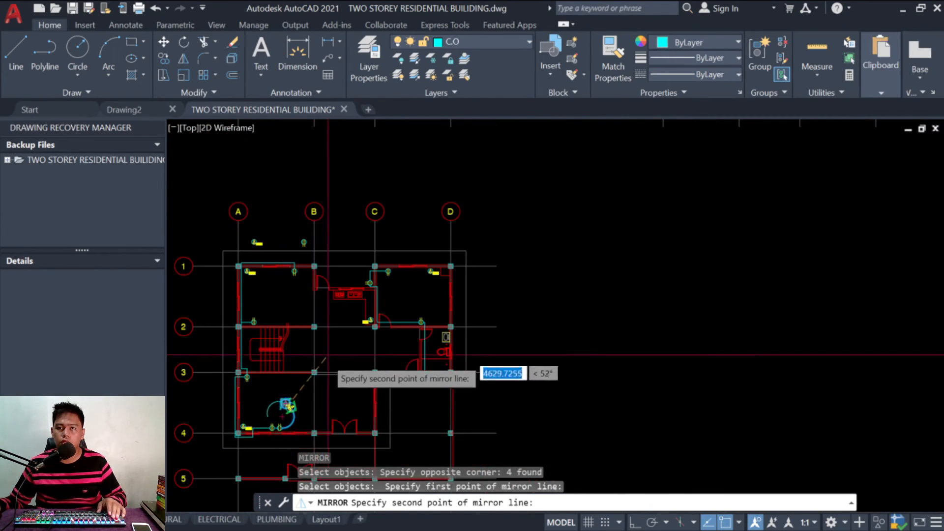
pyautogui.press('Escape')
pyautogui.press('Escape')
pyautogui.press('Escape')
# Step: Copy the 5/PP1 tag into the room between grids C and D and grids 1 and 2
pyautogui.write('do')
pyautogui.press('Return')
pyautogui.scroll(4, 295, 374)
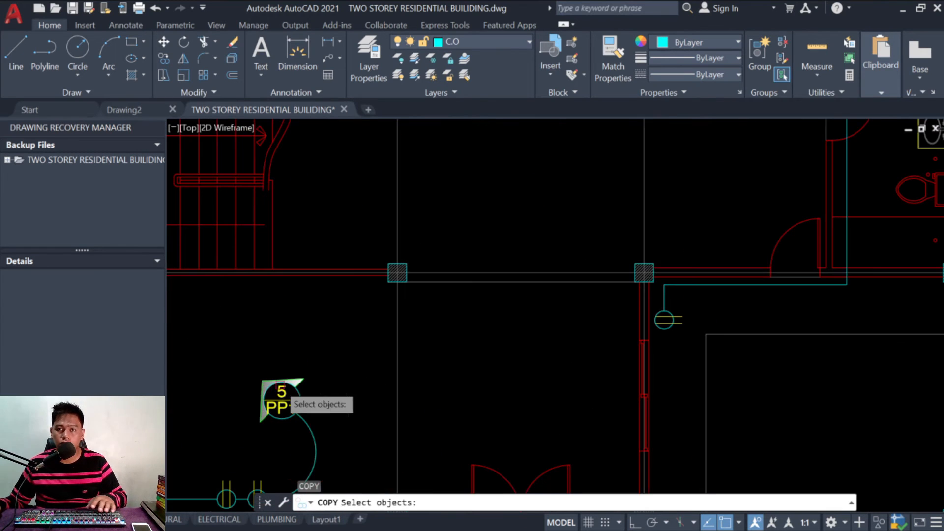
pyautogui.click(283, 421)
pyautogui.press('Return')
pyautogui.click(278, 401)
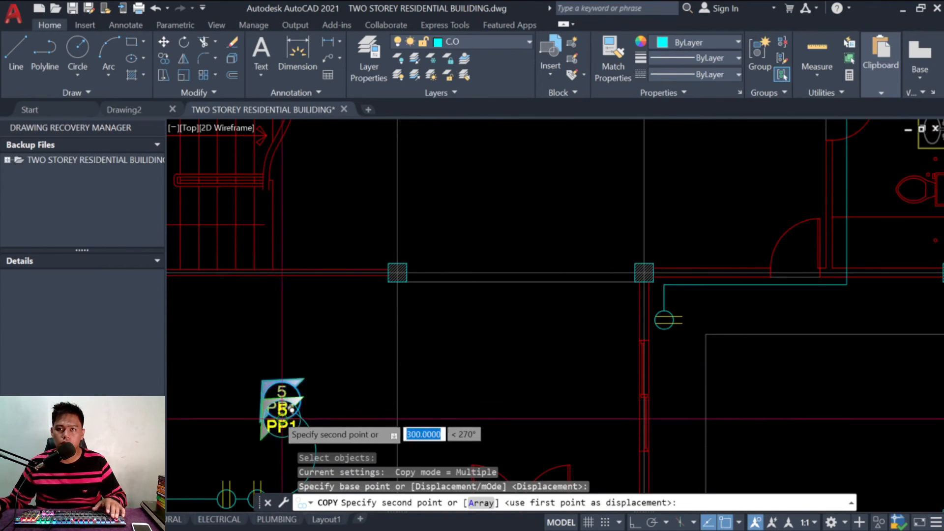
pyautogui.scroll(-5, 295, 394)
pyautogui.scroll(3, 391, 315)
pyautogui.scroll(2, 394, 315)
pyautogui.click(428, 291)
pyautogui.press('Escape')
pyautogui.press('Escape')
pyautogui.press('Escape')
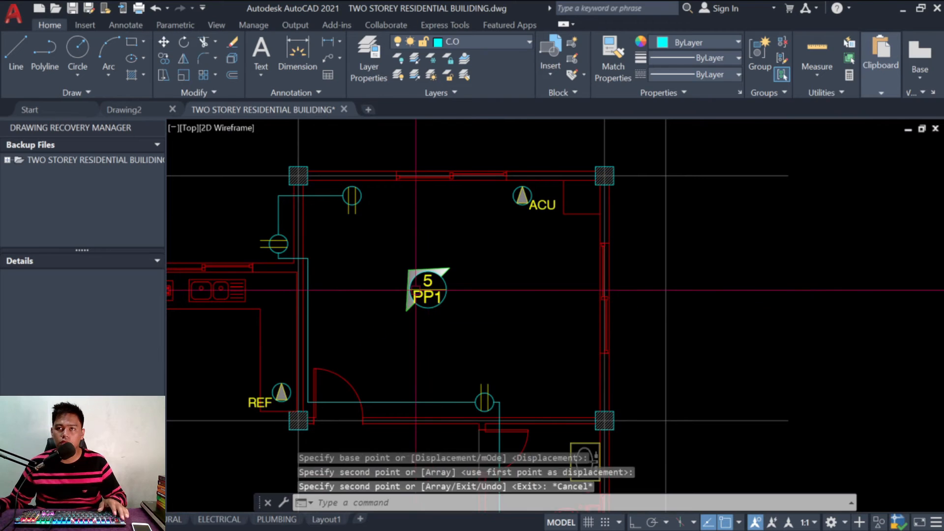
# Step: Mirror the copied tag's pointer about a horizontal line through the circle's centre, with Ortho on, erasing the source
pyautogui.scroll(2, 405, 256)
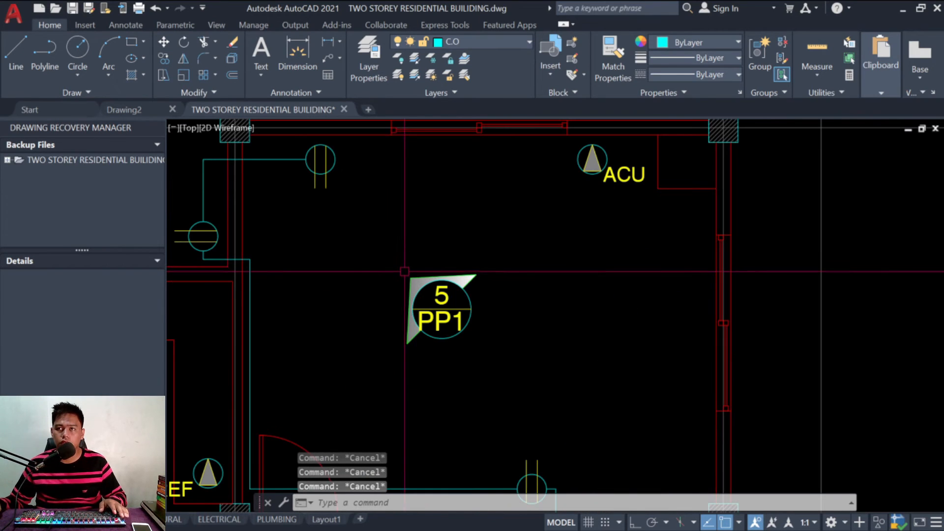
pyautogui.write('mi')
pyautogui.press('Return')
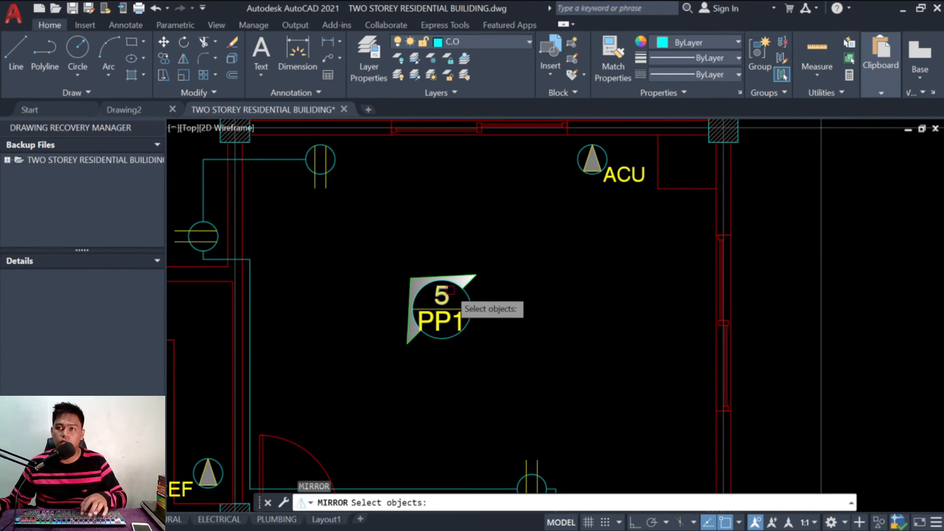
pyautogui.scroll(2, 476, 284)
pyautogui.click(473, 269)
pyautogui.click(456, 262)
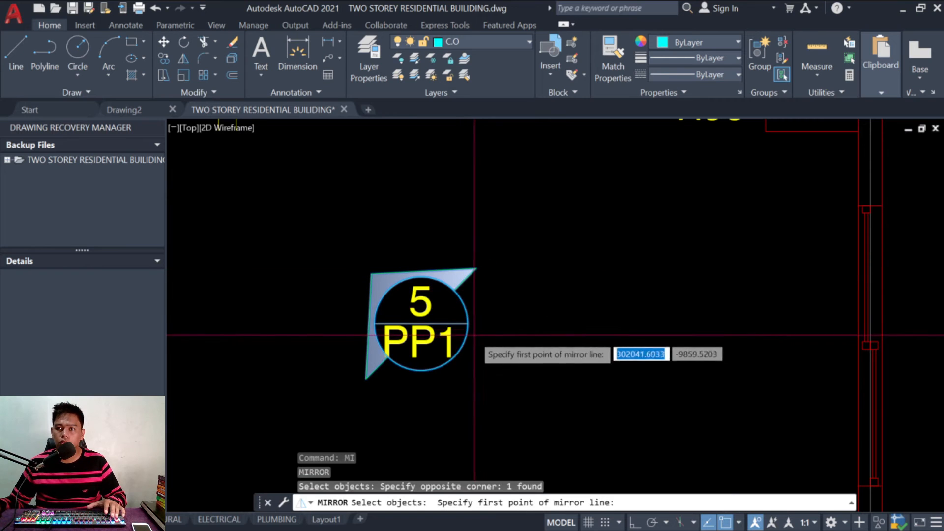
pyautogui.click(421, 324)
pyautogui.press('F8')
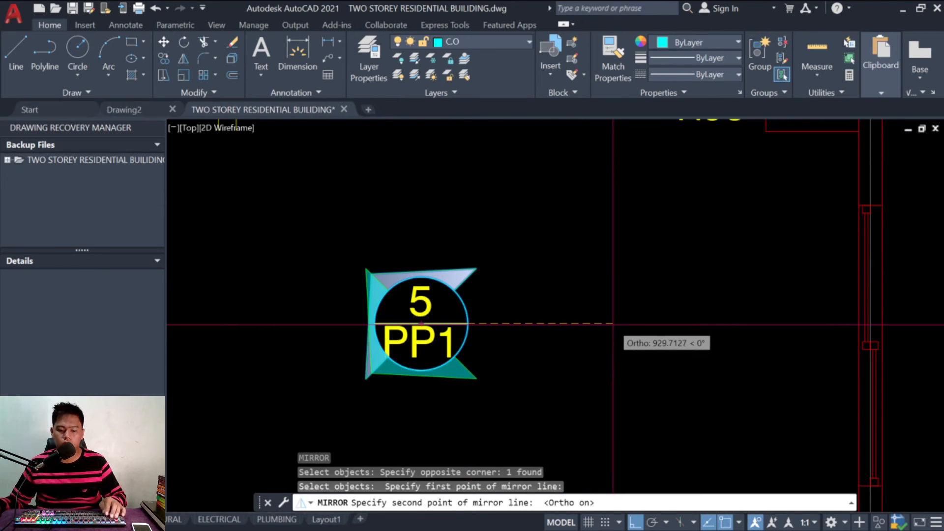
pyautogui.click(613, 324)
pyautogui.write('y')
pyautogui.press('Return')
pyautogui.scroll(-2, 499, 341)
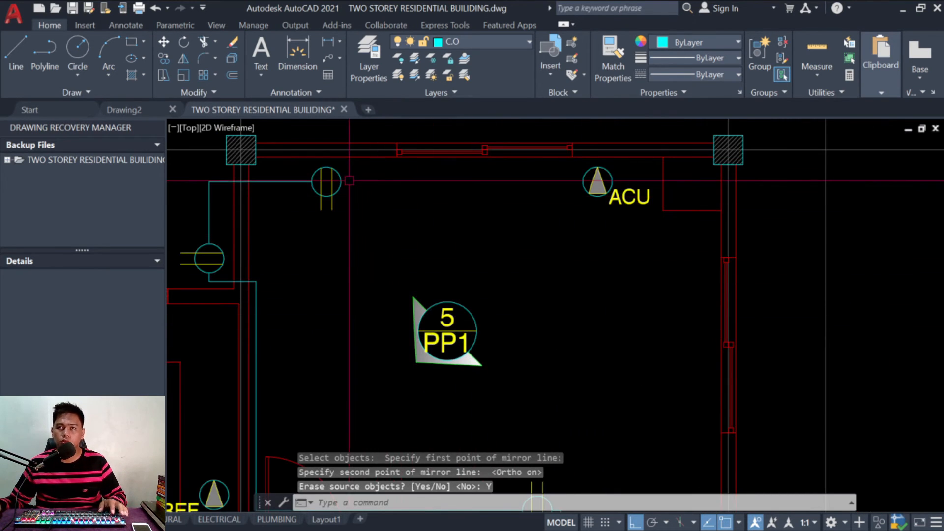
pyautogui.press('Escape')
pyautogui.press('Escape')
pyautogui.press('Escape')
# Step: Draw a three-point arc from the outlet near grids C and 1, curving down beside the copied 5/PP1 tag, with Ortho off
pyautogui.write('a')
pyautogui.press('Return')
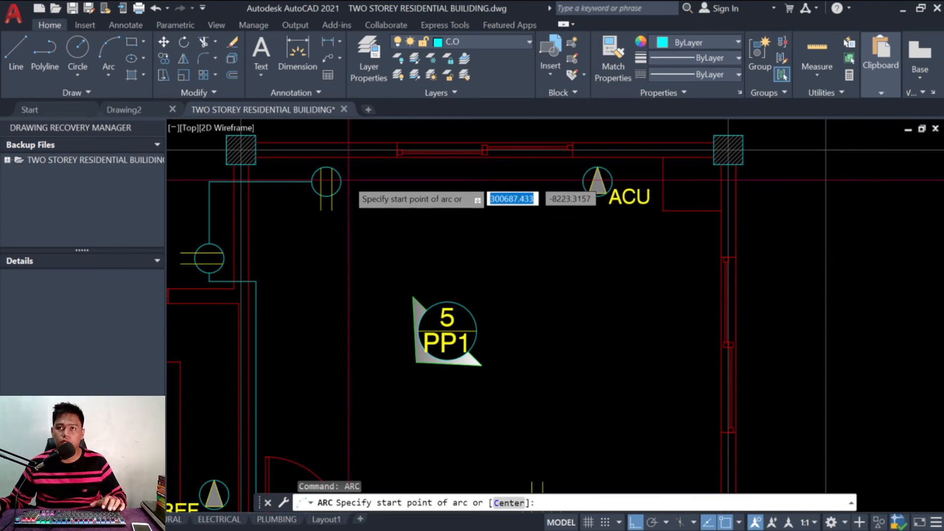
pyautogui.click(326, 181)
pyautogui.press('F8')
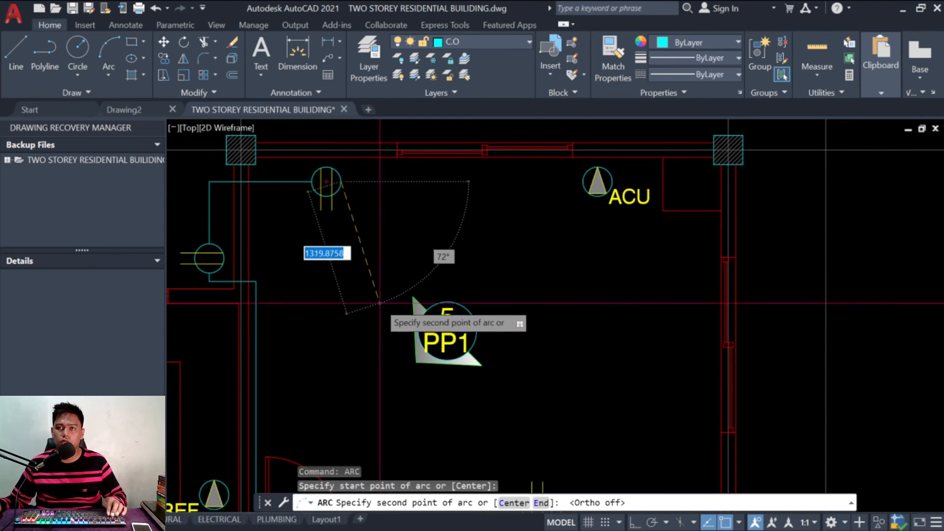
pyautogui.click(379, 304)
pyautogui.click(330, 309)
pyautogui.press('Escape')
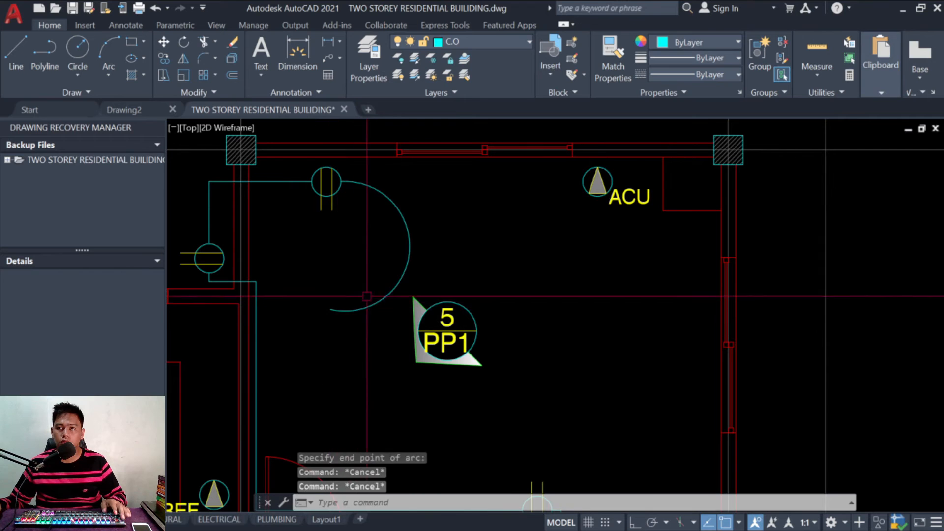
# Step: Draw a short slanted cutting line across the new arc's lower part and trim off the arc's end beyond it
pyautogui.press('space')
pyautogui.click(369, 285)
pyautogui.click(393, 321)
pyautogui.press('Escape')
pyautogui.press('Escape')
pyautogui.press('Escape')
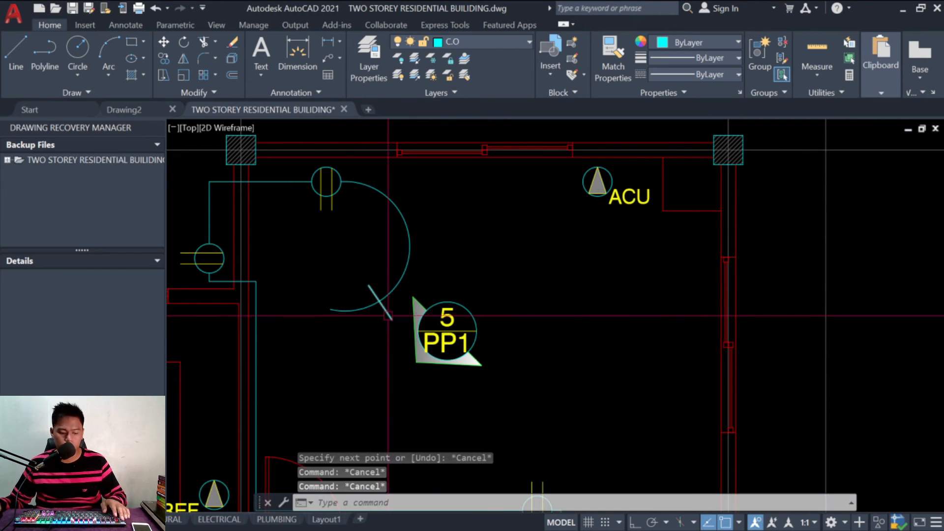
pyautogui.press('space')
pyautogui.press('Escape')
pyautogui.press('Escape')
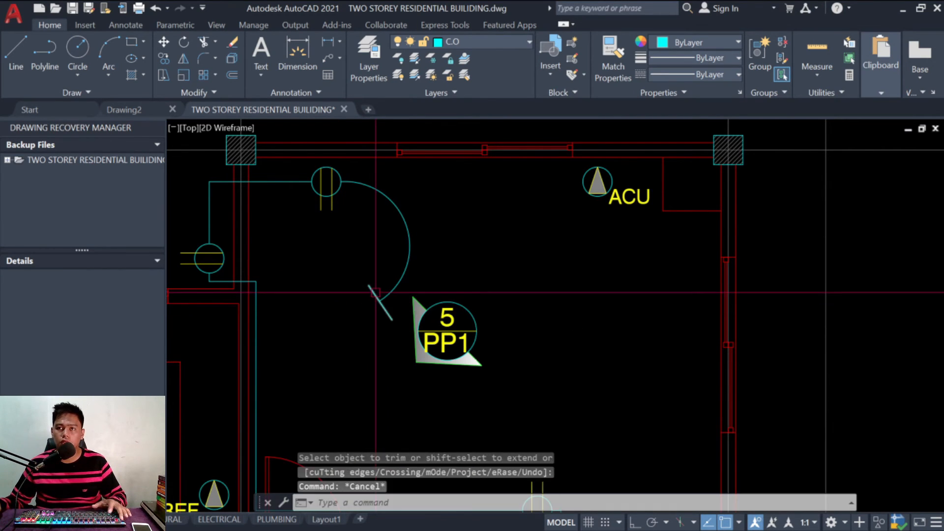
# Step: Erase the slanted cutting line at the lower end of the new arc
pyautogui.write('e')
pyautogui.press('space')
pyautogui.click(374, 293)
pyautogui.press('space')
pyautogui.press('Escape')
pyautogui.press('Escape')
pyautogui.press('Escape')
# Step: Move the copied 5/PP1 tag from a Nearest-snapped point on its circle to the new arc's lower end
pyautogui.write('m')
pyautogui.press('space')
pyautogui.click(502, 371)
pyautogui.click(416, 297)
pyautogui.press('space')
pyautogui.write('nea')
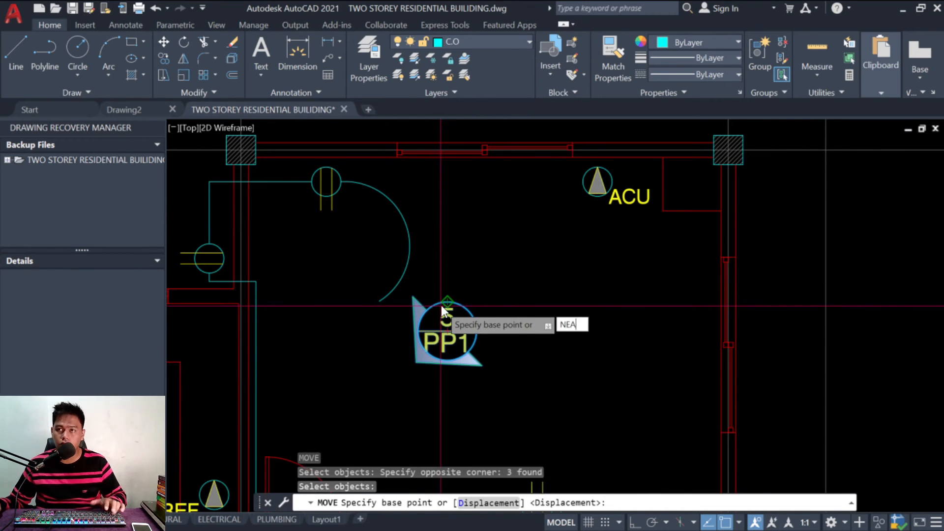
pyautogui.press('space')
pyautogui.click(465, 305)
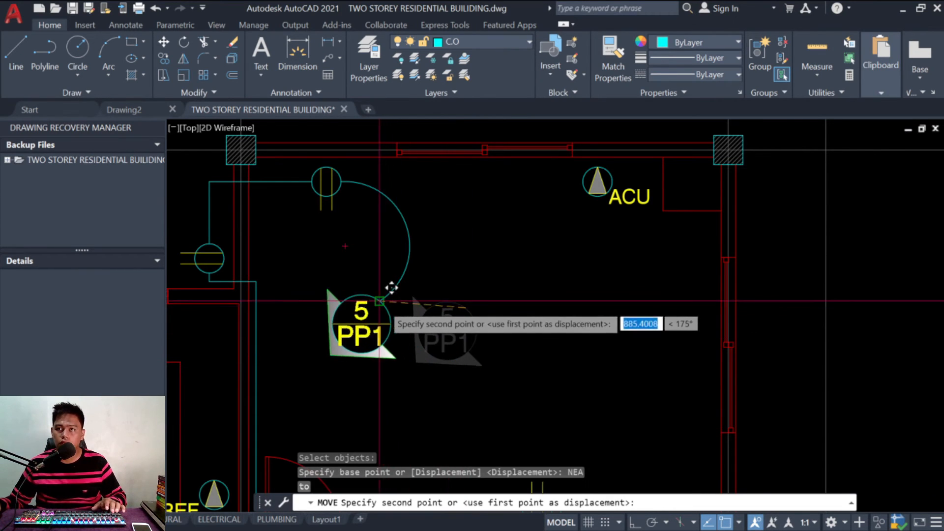
pyautogui.click(392, 294)
pyautogui.scroll(3, 391, 295)
pyautogui.press('Escape')
pyautogui.press('Escape')
pyautogui.press('Escape')
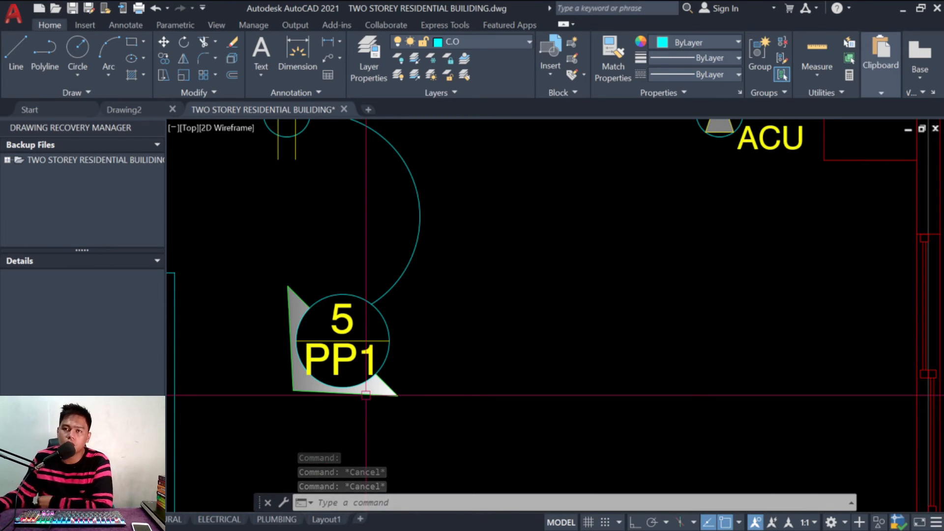
# Step: Change the circuit number of the copied tag at the arc's lower end to 6
pyautogui.click(365, 381)
pyautogui.press('Escape')
pyautogui.press('Escape')
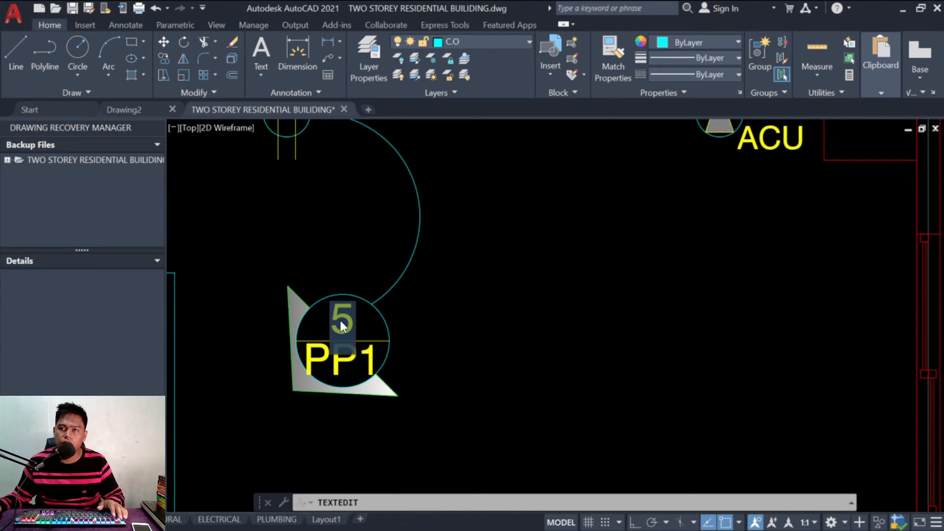
pyautogui.write('6')
pyautogui.click(508, 288)
pyautogui.press('Escape')
# Step: Look over the floor plans and the power layout for outlets that still need a circuit tag
pyautogui.scroll(-5, 451, 268)
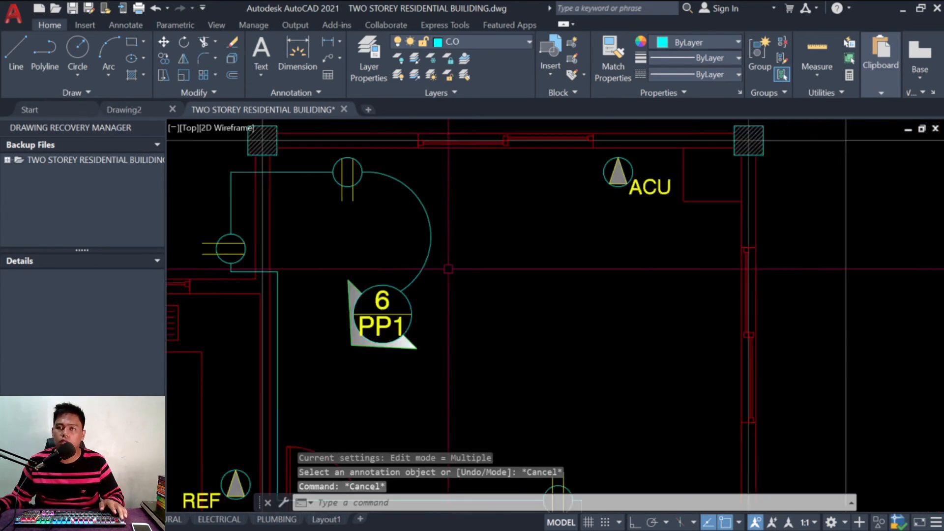
pyautogui.scroll(1, 520, 216)
pyautogui.scroll(-2, 523, 238)
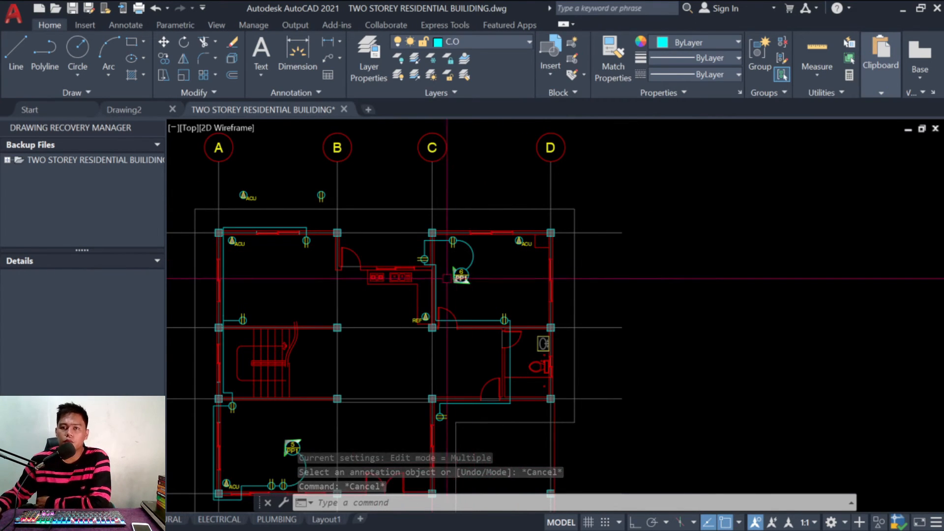
pyautogui.scroll(2, 291, 477)
pyautogui.scroll(-2, 291, 402)
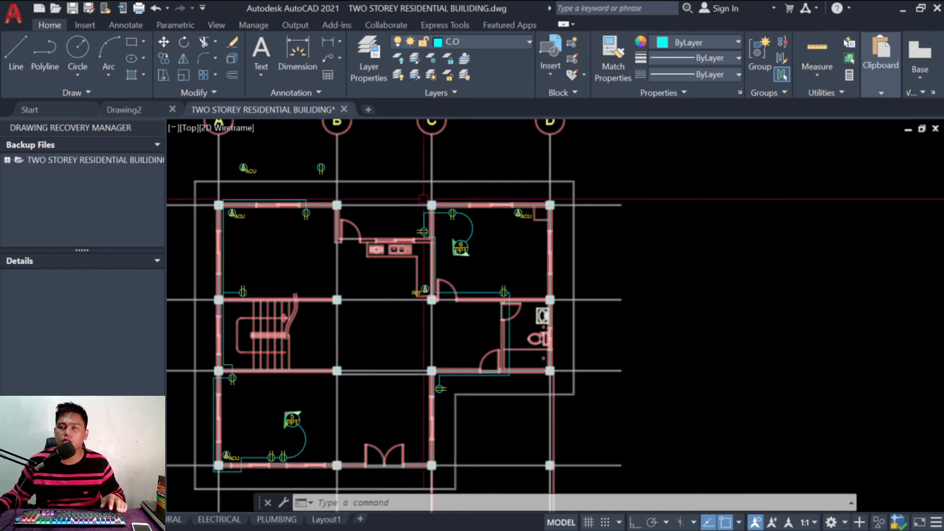
pyautogui.scroll(-6, 409, 221)
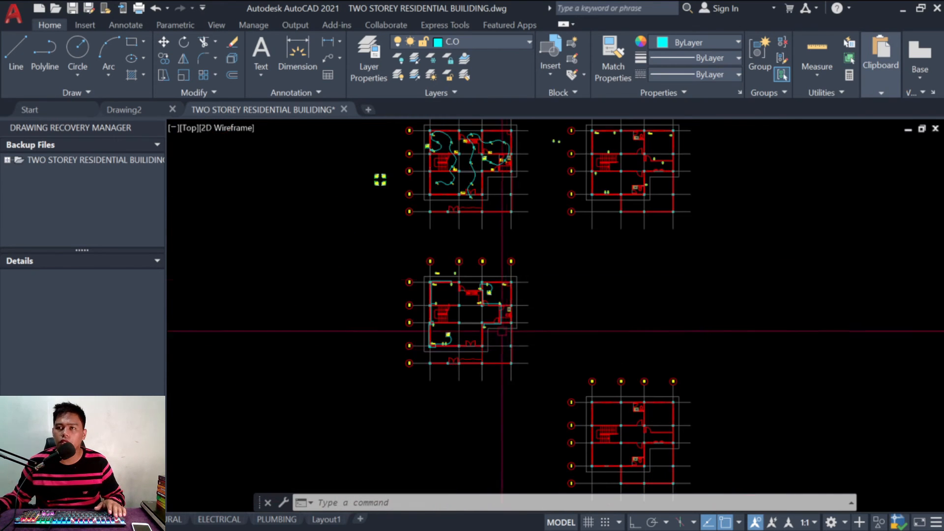
pyautogui.scroll(2, 570, 199)
pyautogui.scroll(5, 432, 199)
pyautogui.scroll(-5, 431, 177)
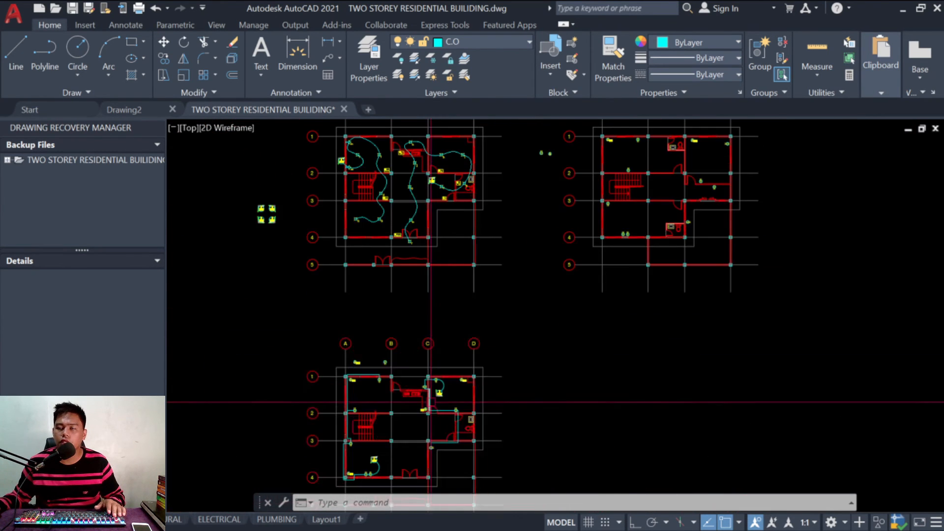
pyautogui.scroll(2, 648, 163)
pyautogui.scroll(-5, 650, 160)
pyautogui.scroll(7, 525, 269)
pyautogui.scroll(2, 589, 312)
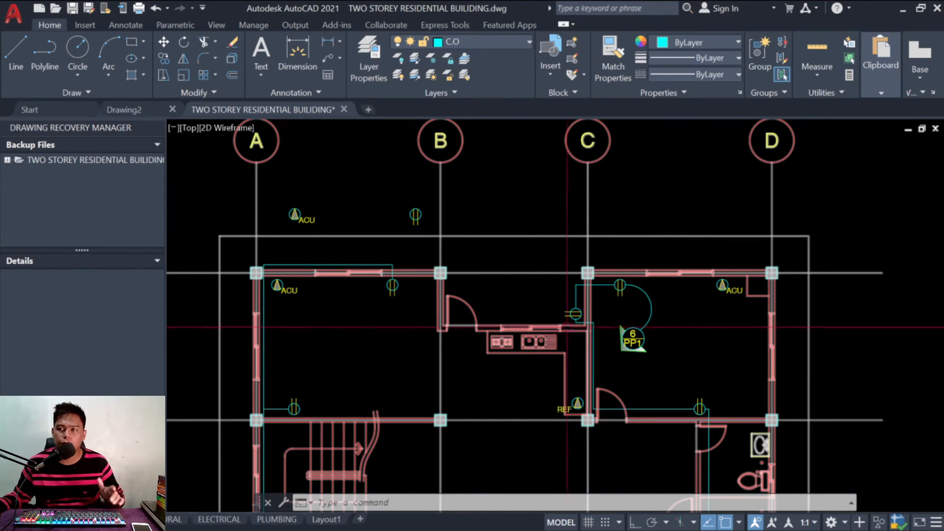
# Step: Copy the 6/PP1 tag into the room between grids A and B, below and beside its ACU outlet
pyautogui.write('o')
pyautogui.press('Return')
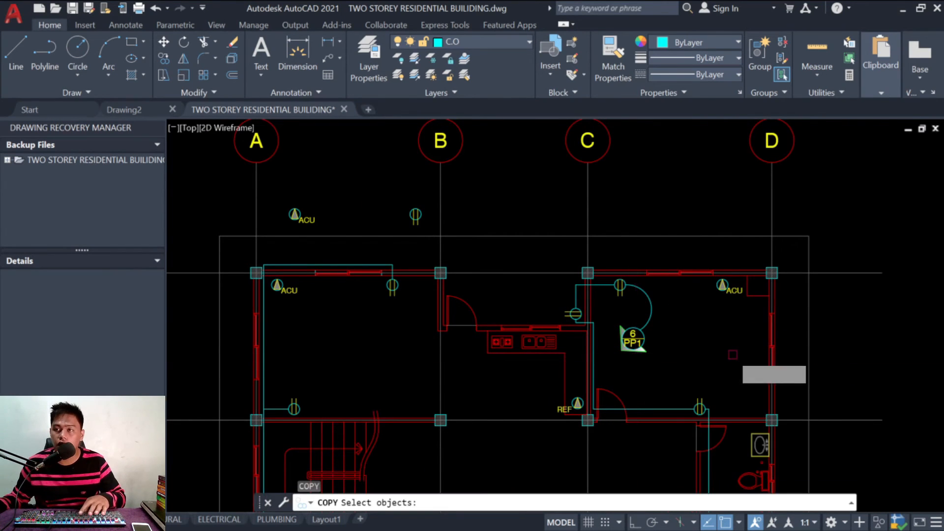
pyautogui.scroll(4, 623, 341)
pyautogui.click(654, 389)
pyautogui.click(630, 331)
pyautogui.press('Return')
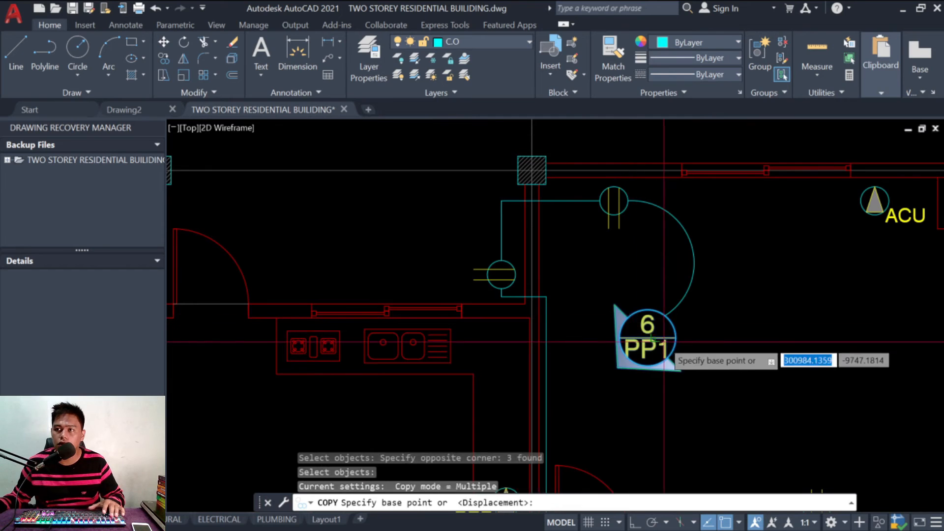
pyautogui.click(656, 338)
pyautogui.scroll(-4, 782, 336)
pyautogui.scroll(4, 403, 305)
pyautogui.click(439, 376)
pyautogui.press('Escape')
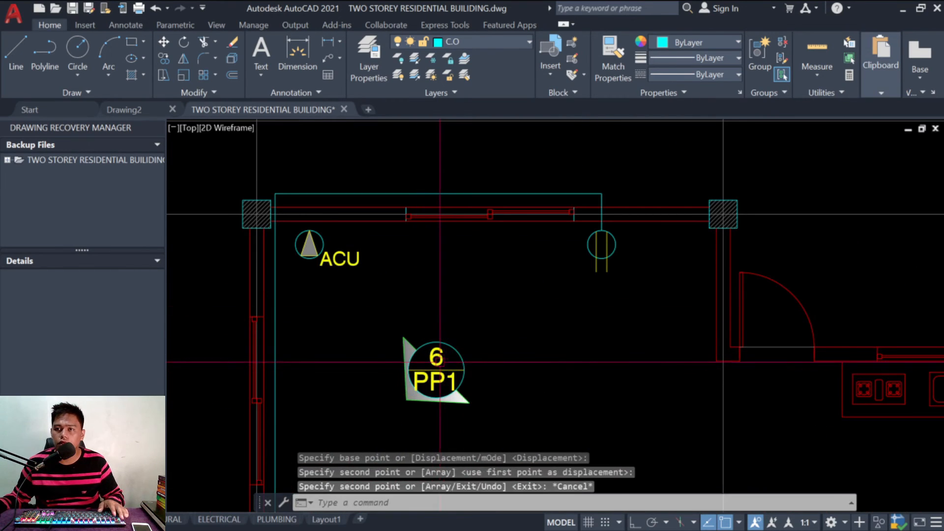
pyautogui.press('Escape')
pyautogui.press('Escape')
pyautogui.press('Escape')
# Step: Mirror the copied 6/PP1 tag about a vertical line through its circle's centre with Ortho on, erasing the source
pyautogui.scroll(2, 438, 376)
pyautogui.write('mi')
pyautogui.press('Return')
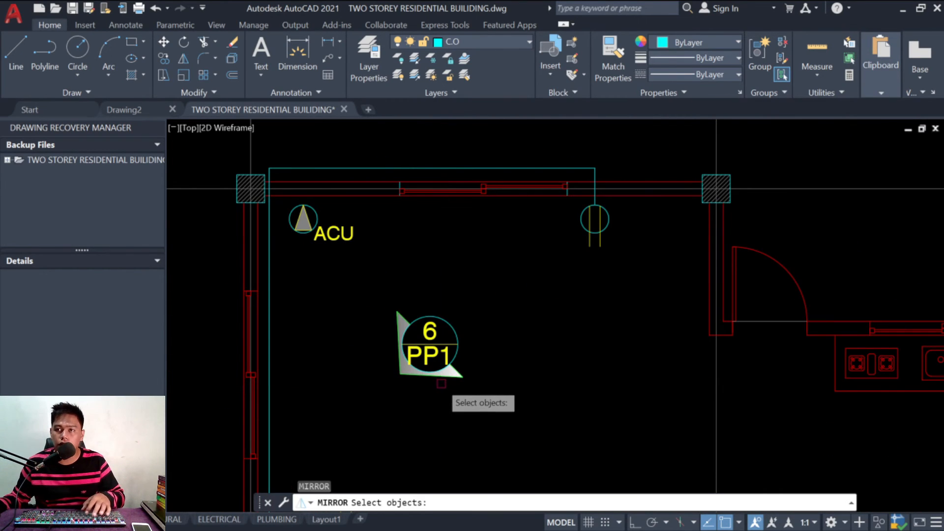
pyautogui.press('Return')
pyautogui.click(430, 345)
pyautogui.press('F8')
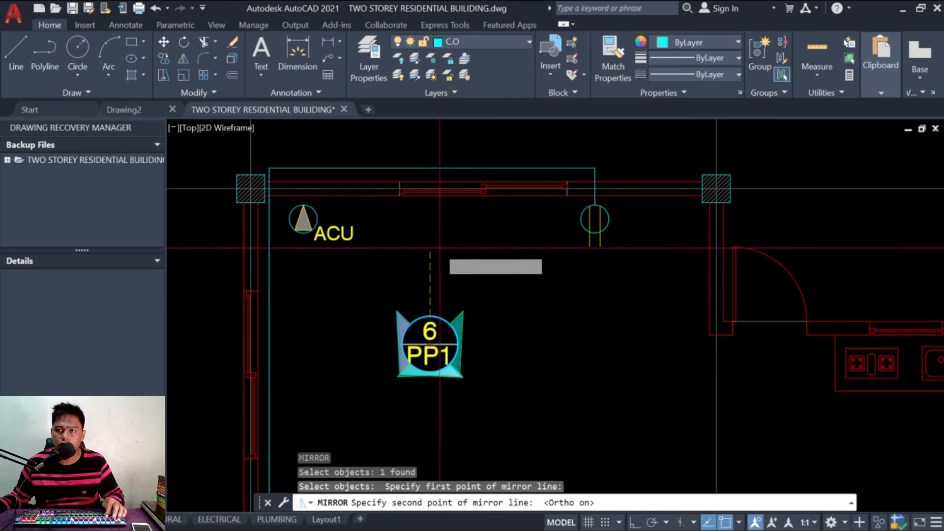
pyautogui.click(440, 246)
pyautogui.press('Return')
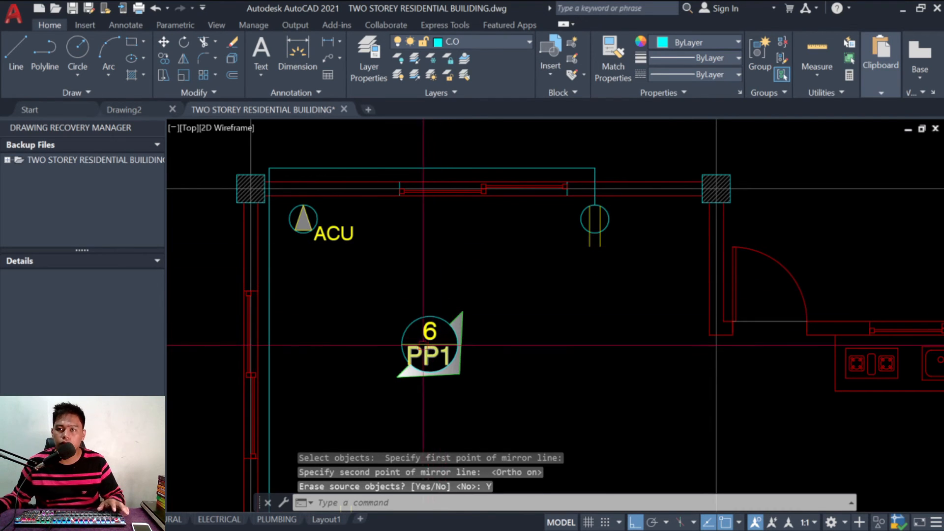
pyautogui.press('Escape')
pyautogui.press('Escape')
pyautogui.press('Escape')
# Step: Draw a three-point arc from the underside of the ACU outlet near grids A and 1, curving down and round above the mirrored tag, with Ortho off
pyautogui.press('Return')
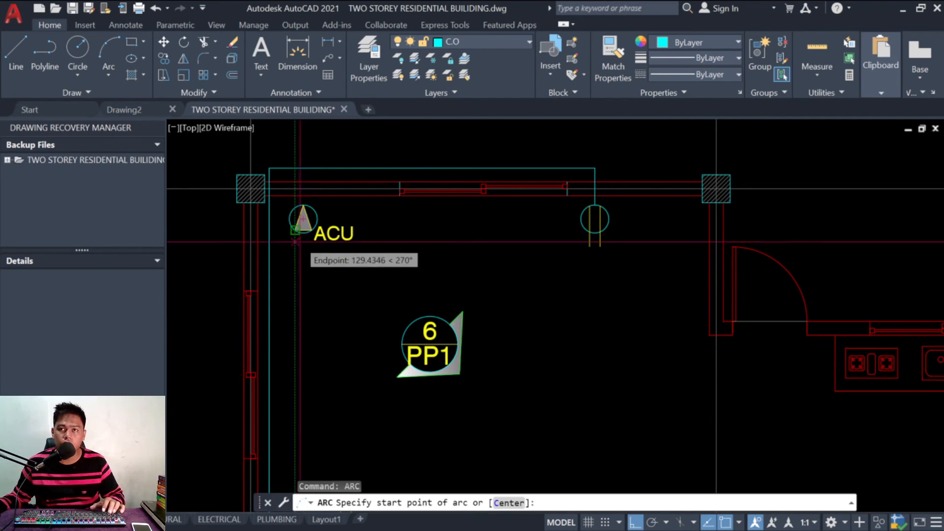
pyautogui.click(304, 233)
pyautogui.press('F8')
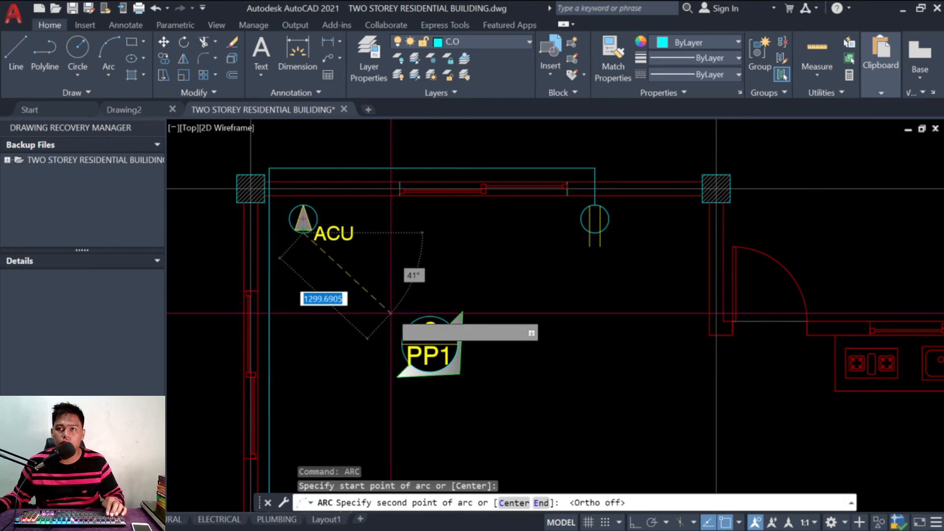
pyautogui.click(389, 316)
pyautogui.click(421, 278)
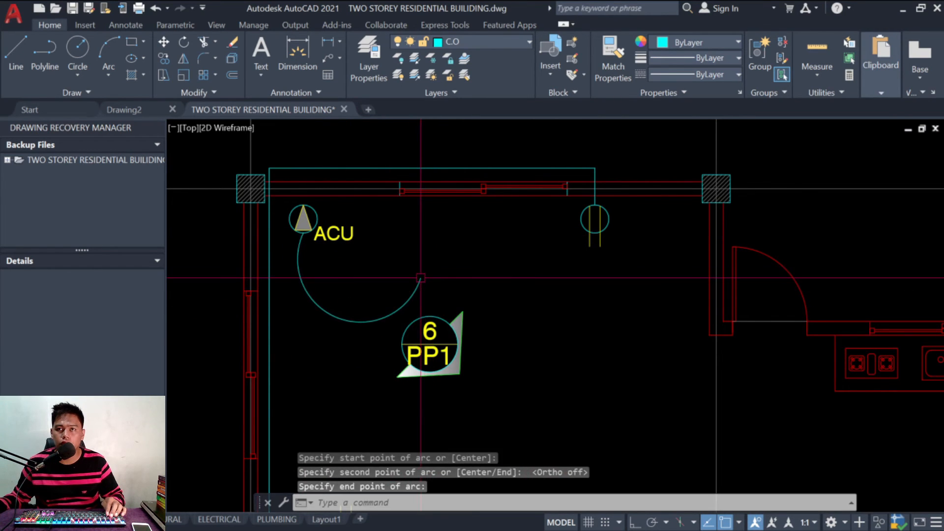
pyautogui.press('Escape')
pyautogui.press('Escape')
# Step: Draw a short slanted cutting line across the lower part of the ACU arc and trim off the arc's end beyond it
pyautogui.scroll(2, 346, 329)
pyautogui.write('l')
pyautogui.press('Return')
pyautogui.click(327, 340)
pyautogui.click(374, 285)
pyautogui.press('Escape')
pyautogui.press('Return')
pyautogui.click(367, 317)
pyautogui.press('Escape')
# Step: Erase the slanted cutting line at the lower end of the ACU arc
pyautogui.write('e')
pyautogui.press('Return')
pyautogui.click(359, 298)
pyautogui.press('Return')
# Step: Move the mirrored 6/PP1 tag from a Nearest-snapped point on its circle to the lower end of the ACU arc
pyautogui.write('m')
pyautogui.press('Return')
pyautogui.click(548, 390)
pyautogui.click(432, 311)
pyautogui.press('Return')
pyautogui.write('nea')
pyautogui.press('Return')
pyautogui.click(448, 323)
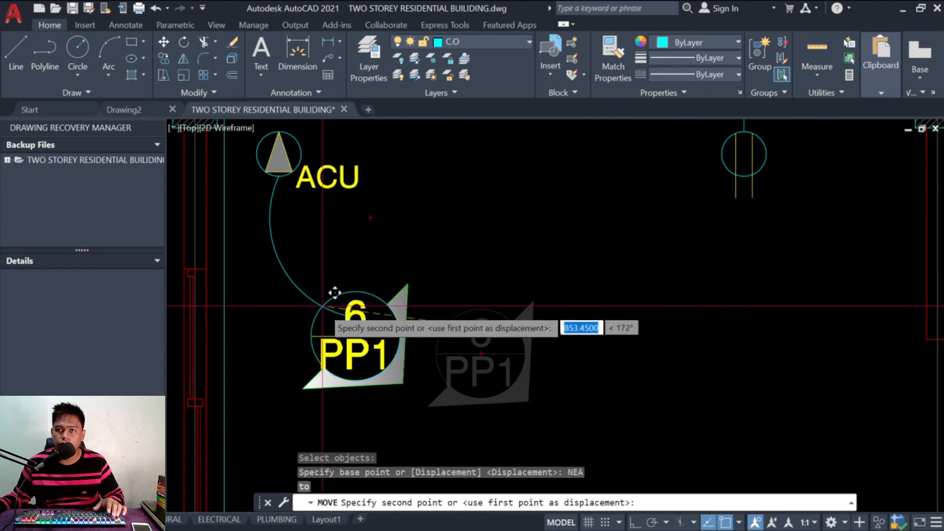
pyautogui.click(346, 315)
pyautogui.press('Escape')
pyautogui.press('Escape')
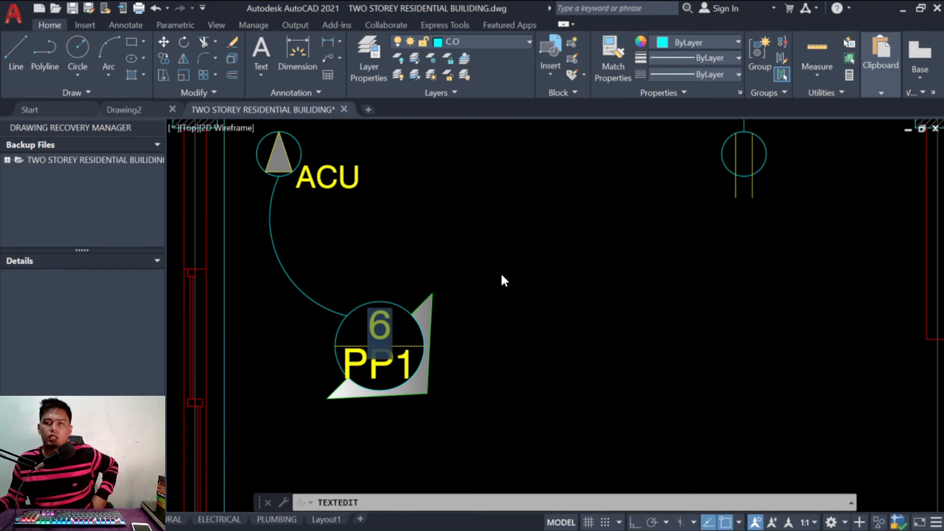
# Step: Change the circuit number of the tag on the ACU arc to 9
pyautogui.write('9')
pyautogui.press('Return')
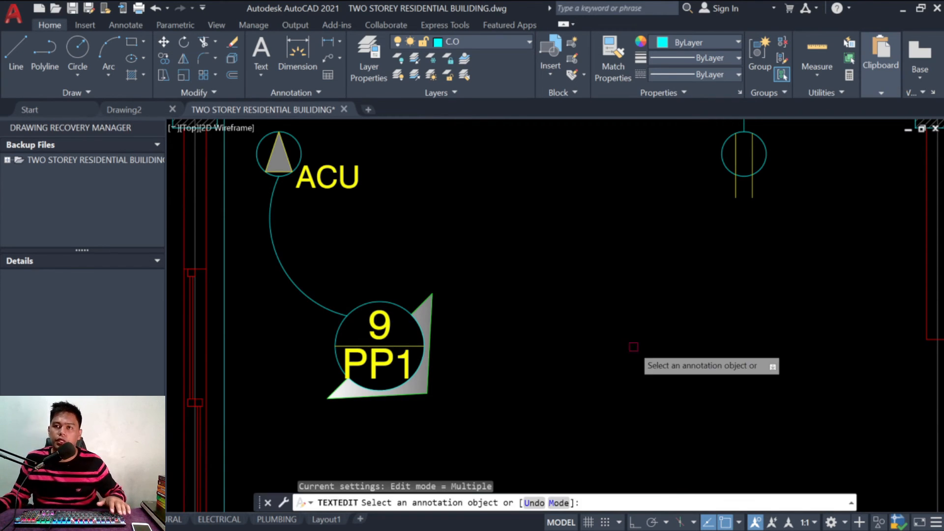
pyautogui.scroll(-5, 438, 255)
pyautogui.moveTo(441, 263); pyautogui.dragTo(413, 278, button='middle')
pyautogui.press('Escape')
pyautogui.press('Escape')
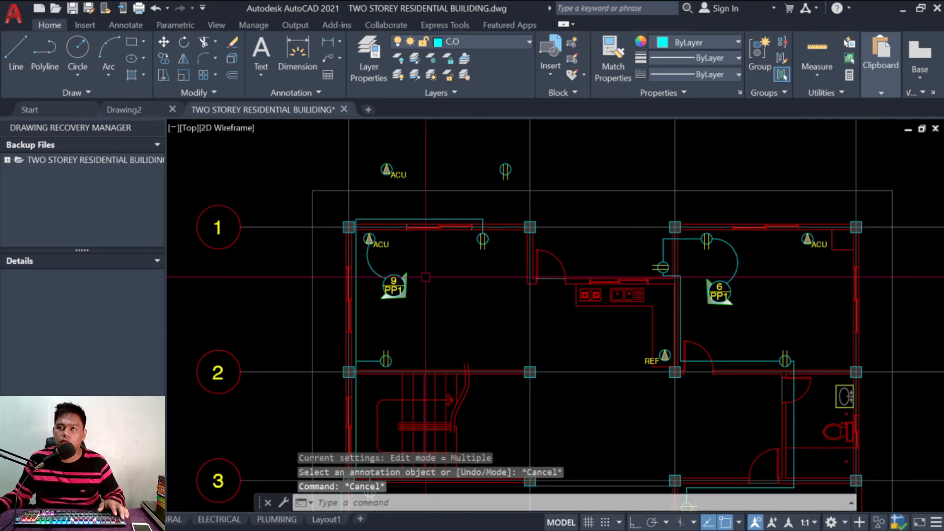
# Step: Copy the 9/PP1 tag with its arc into the room between grids C and D, below the ACU outlet
pyautogui.write('ct o')
pyautogui.press('Return')
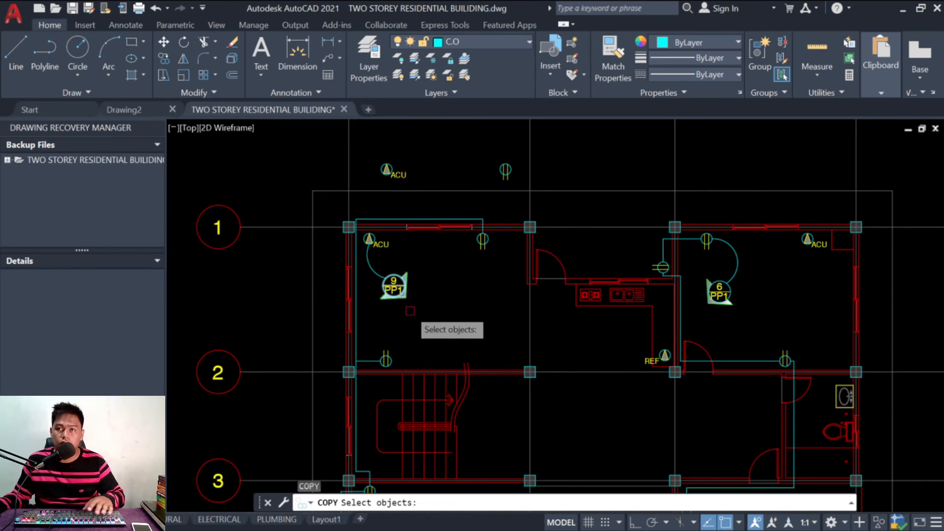
pyautogui.press('Return')
pyautogui.click(389, 280)
pyautogui.scroll(-4, 388, 279)
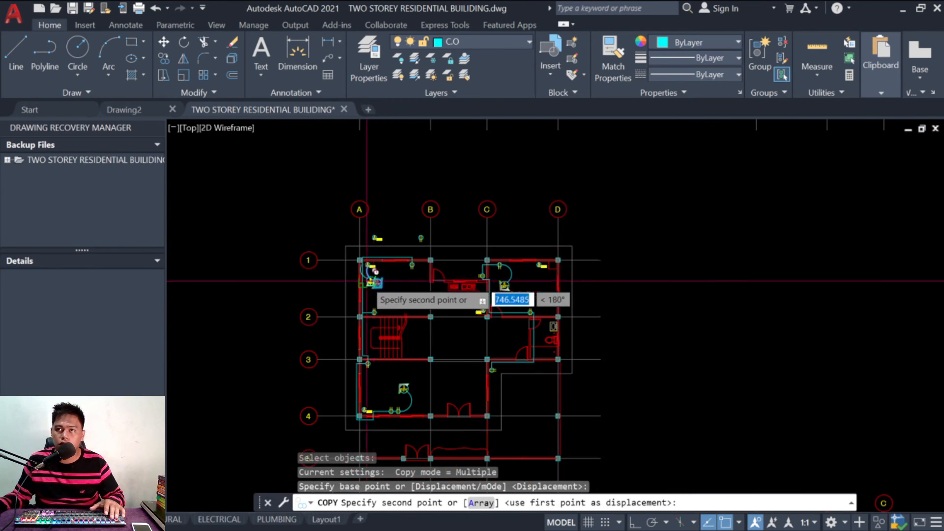
pyautogui.scroll(5, 541, 275)
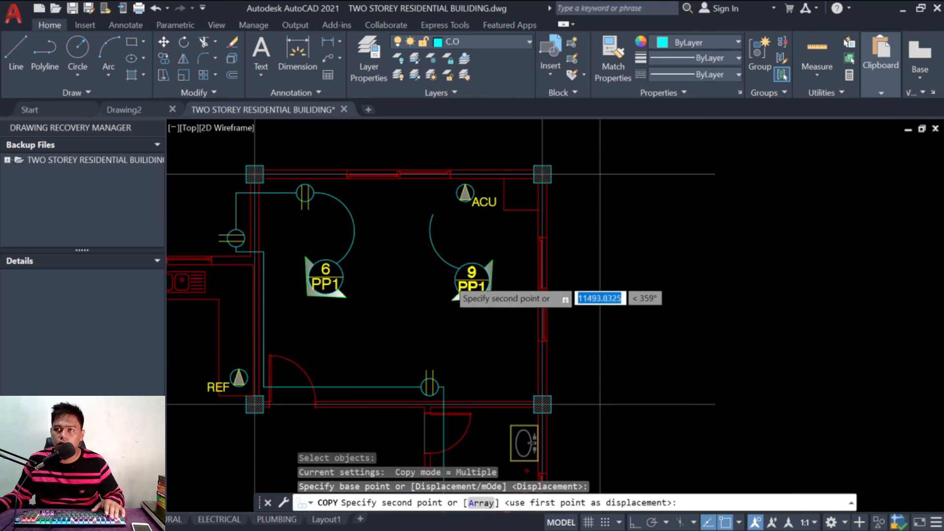
pyautogui.click(464, 276)
pyautogui.press('Escape')
pyautogui.press('Escape')
pyautogui.press('Escape')
# Step: Move the copied 9/PP1 tag and arc so the arc's upper end meets the ACU outlet near grids D and 1
pyautogui.write('m')
pyautogui.press('Return')
pyautogui.click(502, 340)
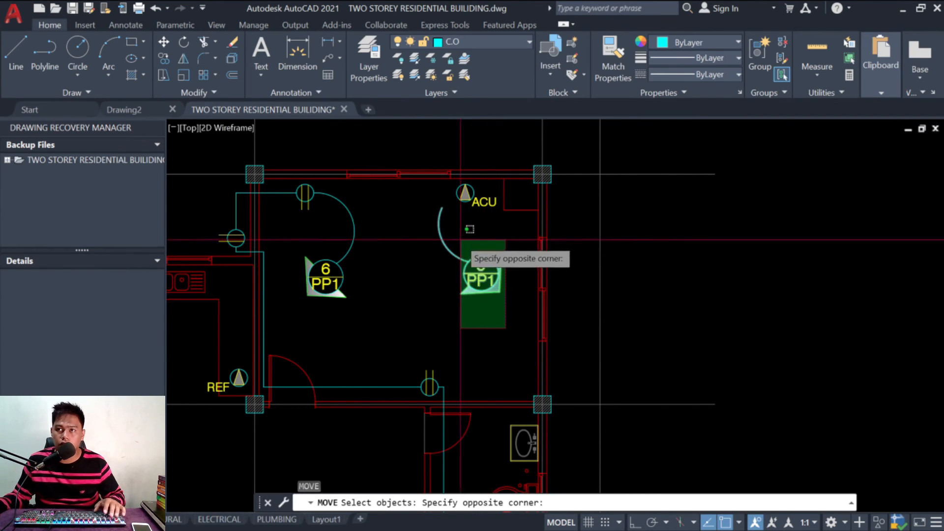
pyautogui.click(462, 261)
pyautogui.scroll(2, 446, 216)
pyautogui.press('Return')
pyautogui.click(449, 197)
pyautogui.click(461, 187)
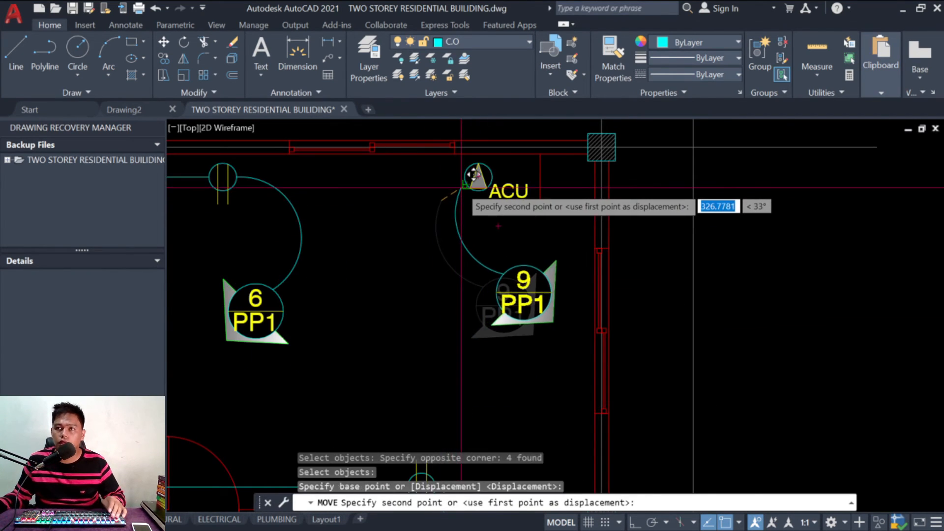
pyautogui.press('Escape')
pyautogui.press('Escape')
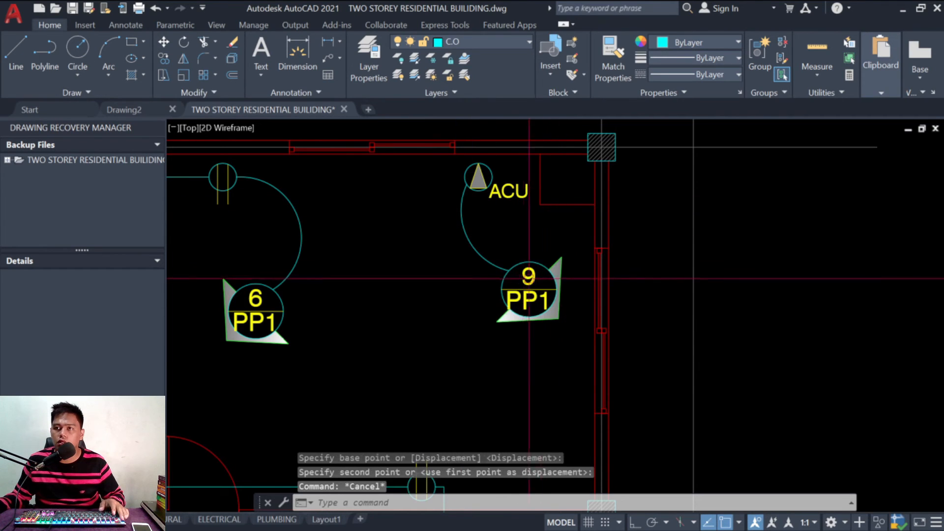
# Step: Change the circuit number of the copied tag near grids D and 1 to 10
pyautogui.click(521, 279)
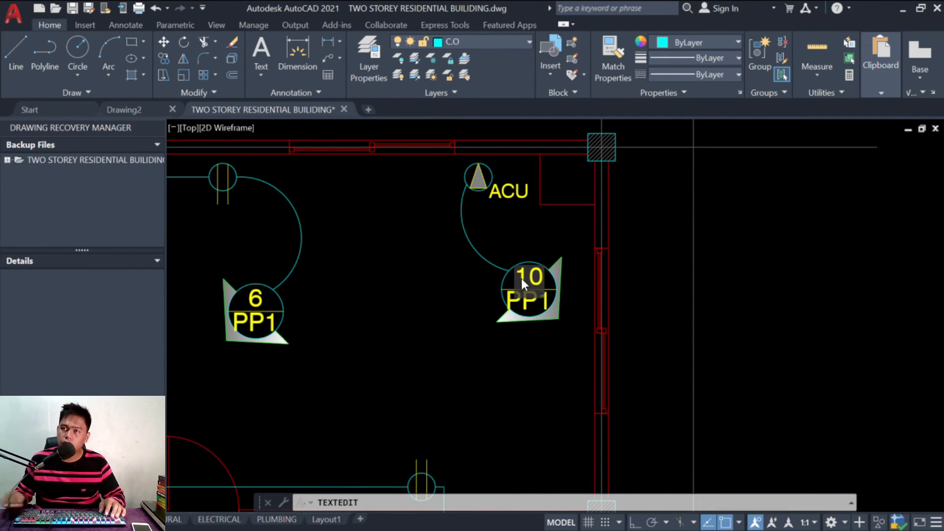
pyautogui.click(438, 346)
pyautogui.press('Escape')
pyautogui.press('Escape')
pyautogui.press('Escape')
# Step: Copy the 10/PP1 tag with its arc into the room between grids 3 and 4, above the ACU outlet beside the 5/PP1 tag
pyautogui.scroll(-4, 499, 214)
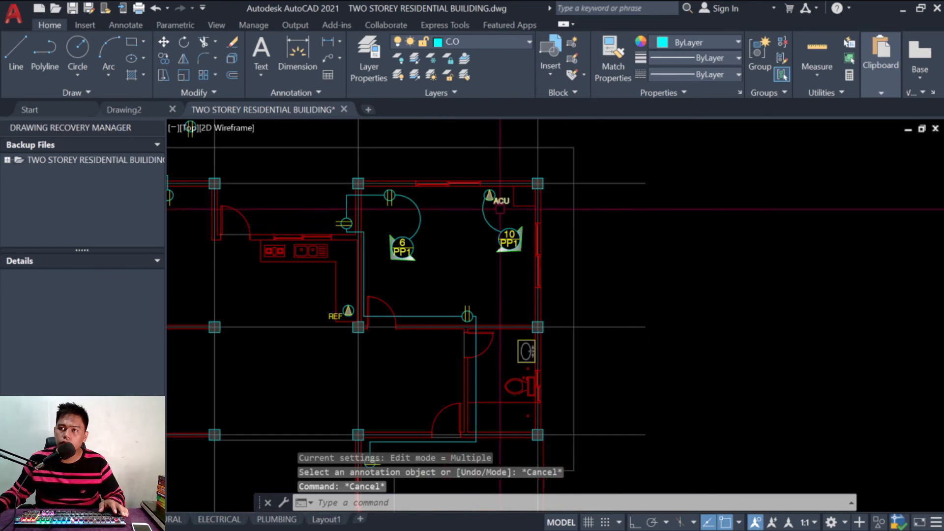
pyautogui.write('co')
pyautogui.press('Return')
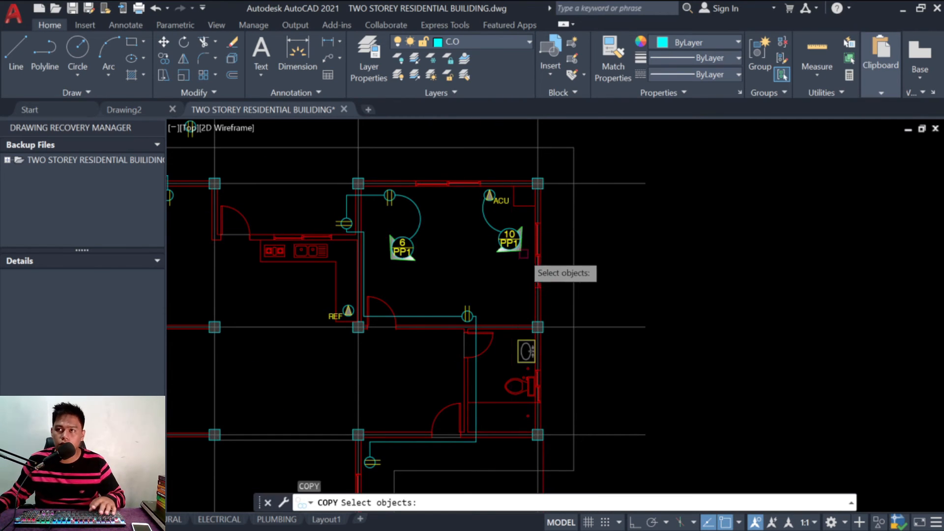
pyautogui.click(520, 254)
pyautogui.click(471, 224)
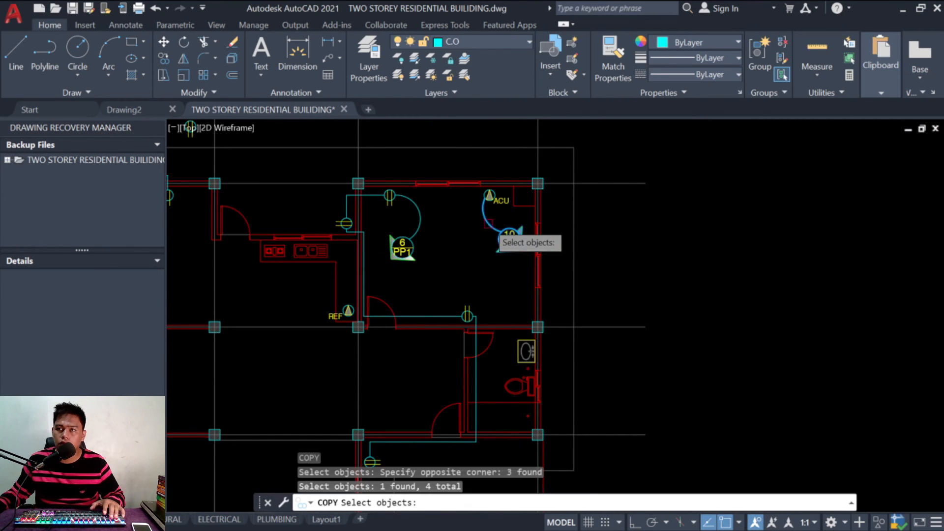
pyautogui.press('Return')
pyautogui.click(485, 220)
pyautogui.scroll(-4, 540, 221)
pyautogui.scroll(6, 368, 322)
pyautogui.scroll(-4, 492, 291)
pyautogui.scroll(-2, 428, 341)
pyautogui.scroll(2, 476, 300)
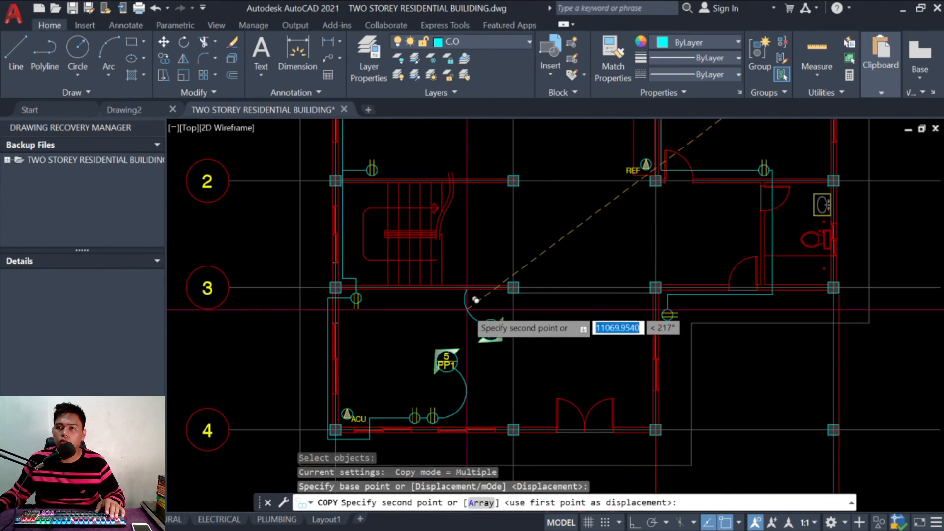
pyautogui.scroll(2, 384, 344)
pyautogui.scroll(2, 428, 315)
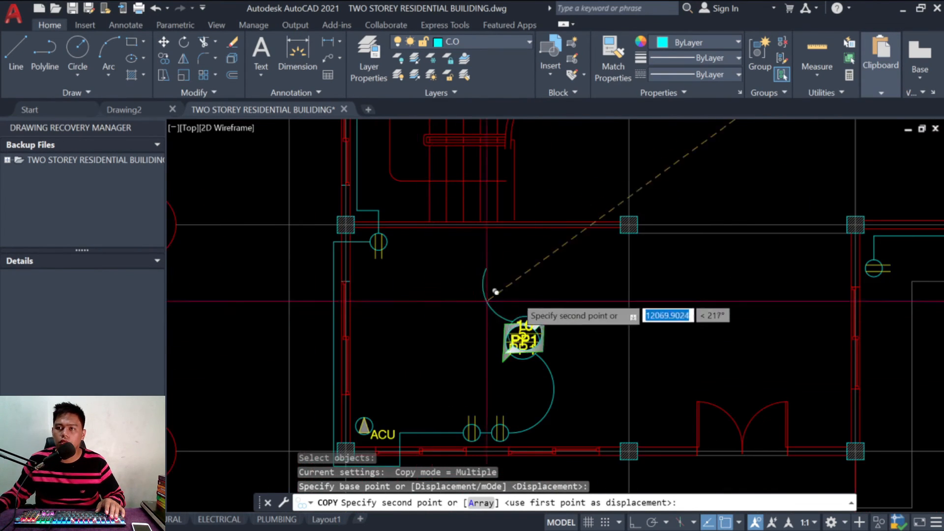
pyautogui.click(433, 314)
pyautogui.press('Escape')
pyautogui.press('Escape')
pyautogui.press('Escape')
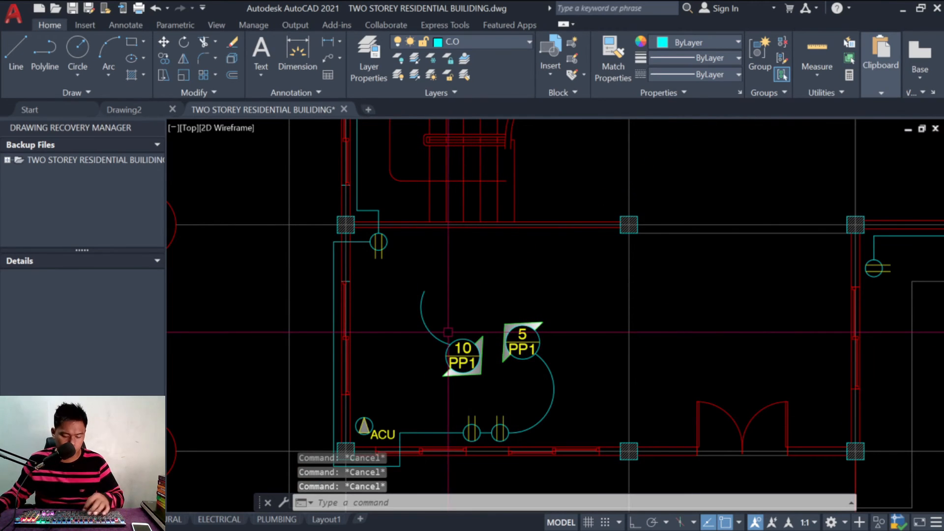
pyautogui.write('mi')
pyautogui.press('Return')
pyautogui.scroll(1, 457, 344)
pyautogui.scroll(-3, 453, 344)
pyautogui.scroll(2, 492, 335)
pyautogui.scroll(2, 516, 325)
pyautogui.press('Escape')
pyautogui.scroll(-2, 488, 282)
pyautogui.press('Escape')
pyautogui.press('Escape')
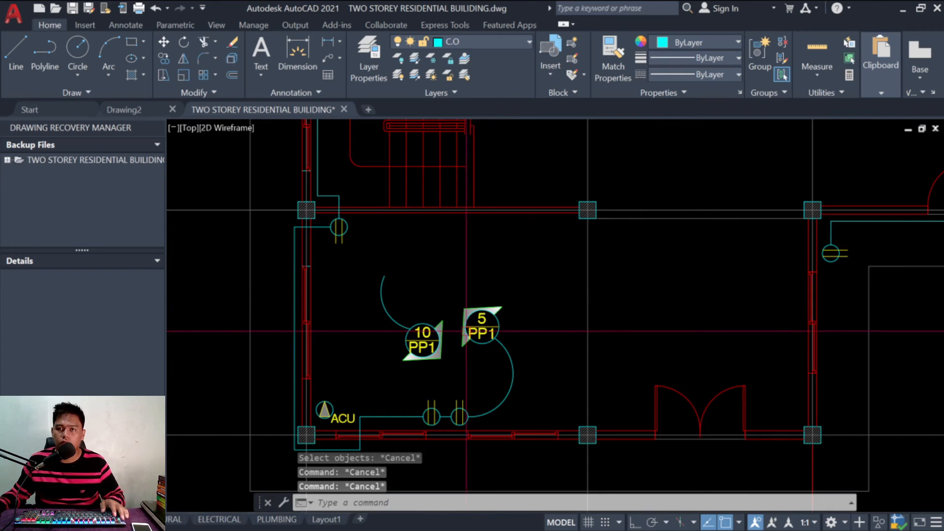
# Step: Copy the 5/PP1 tag with its arc so the arc's lower end meets the ACU outlet near grids A and 4
pyautogui.write('co')
pyautogui.press('space')
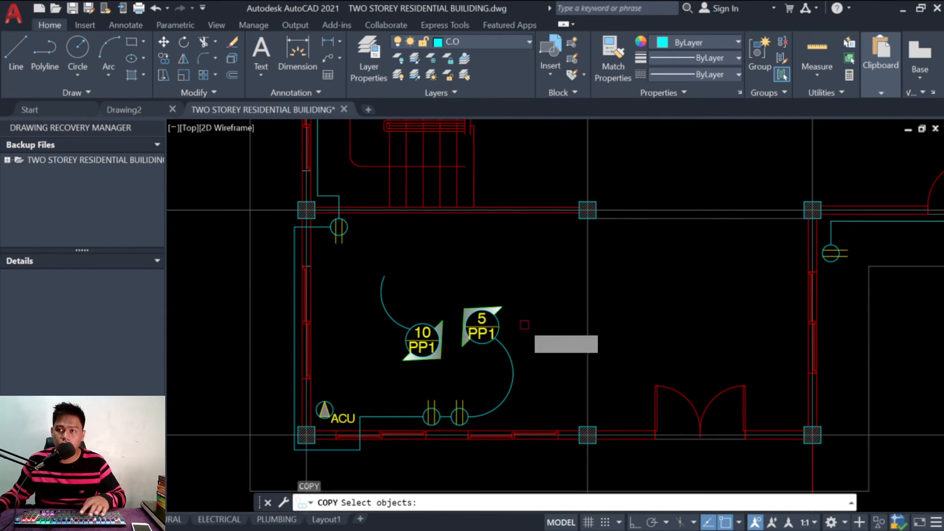
pyautogui.click(536, 360)
pyautogui.click(464, 270)
pyautogui.press('Return')
pyautogui.click(460, 416)
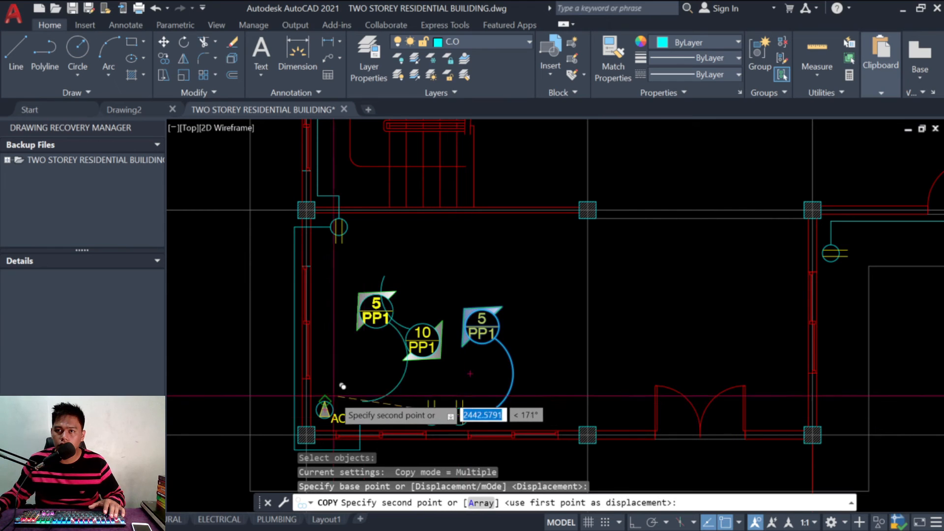
pyautogui.click(324, 410)
pyautogui.press('Escape')
pyautogui.press('Escape')
# Step: Change the circuit number of the copied tag above the ACU outlet near grids A and 4 to 11
pyautogui.scroll(2, 342, 305)
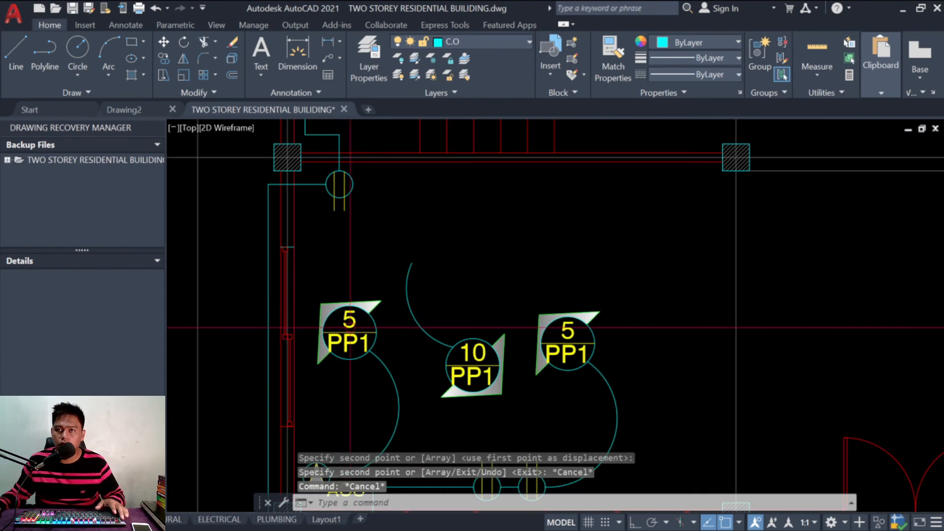
pyautogui.doubleClick(354, 323)
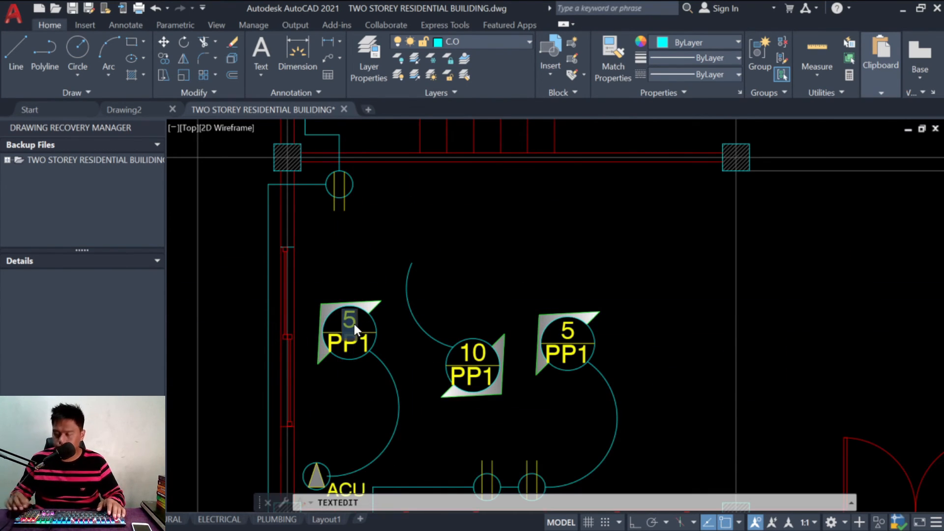
pyautogui.scroll(-5, 354, 324)
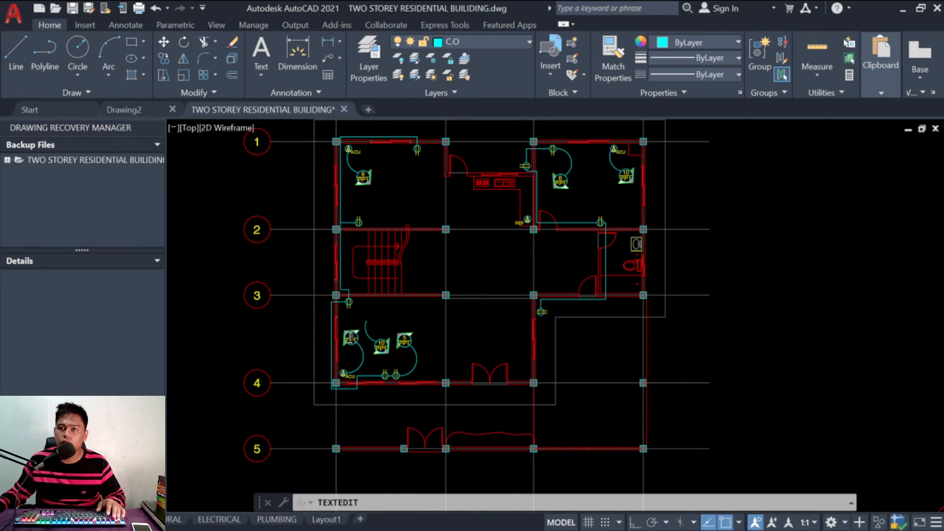
pyautogui.scroll(5, 361, 335)
pyautogui.write('11')
pyautogui.press('Return')
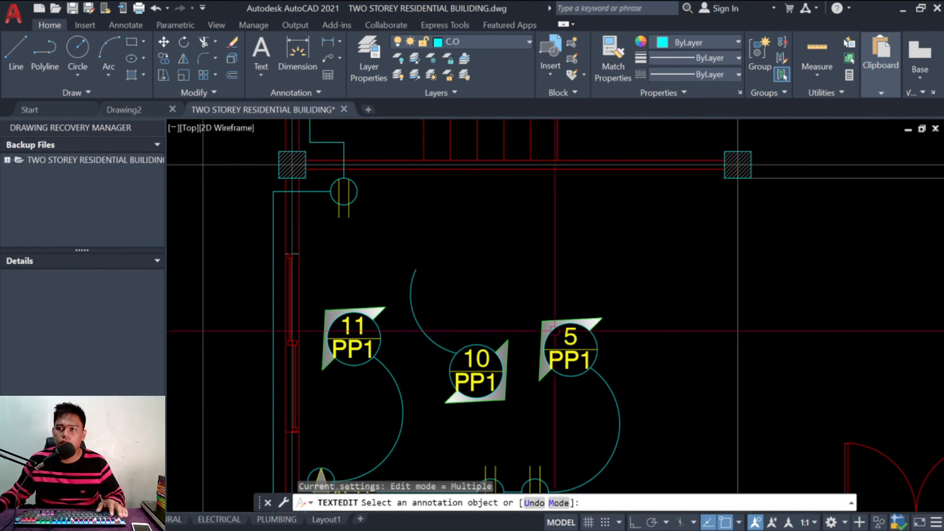
pyautogui.press('Escape')
pyautogui.press('Escape')
# Step: Try to erase the spare 10/PP1 tag together with the neighbouring 5/PP1 tag, and undo that erasure
pyautogui.write('e')
pyautogui.press('space')
pyautogui.click(651, 432)
pyautogui.click(436, 330)
pyautogui.press('space')
pyautogui.scroll(-5, 497, 309)
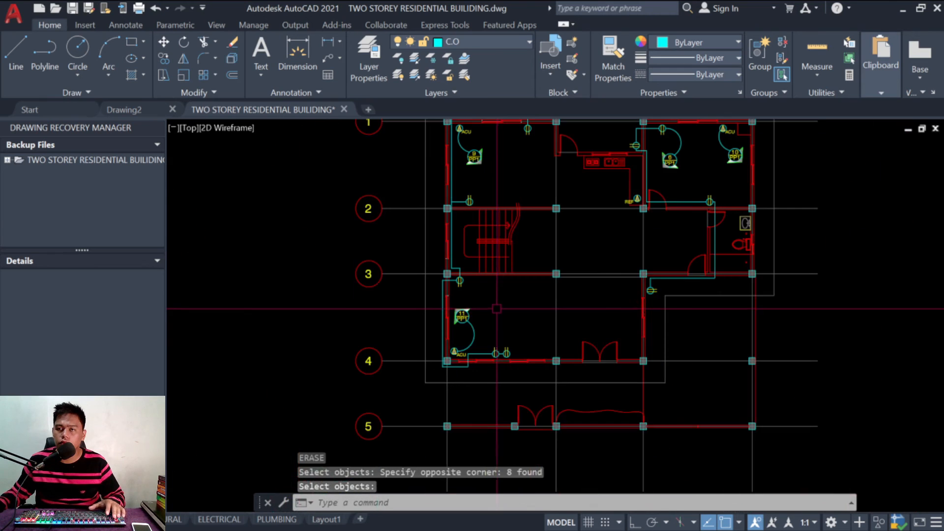
pyautogui.scroll(5, 497, 311)
pyautogui.hotkey('ctrl', 'z')
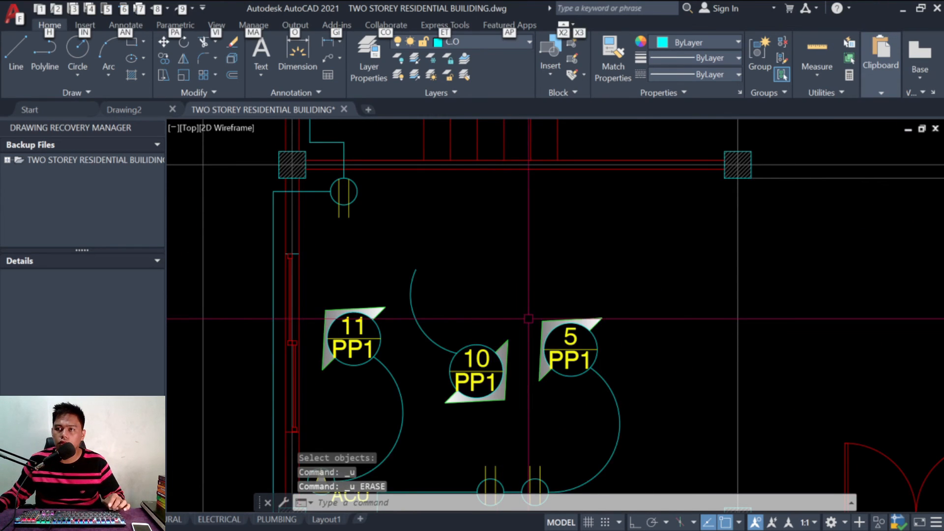
# Step: Erase the spare 10/PP1 tag and its arc between the 11/PP1 and 5/PP1 tags
pyautogui.press('Escape')
pyautogui.write('e')
pyautogui.press('space')
pyautogui.click(519, 420)
pyautogui.click(440, 318)
pyautogui.press('space')
pyautogui.scroll(-5, 441, 318)
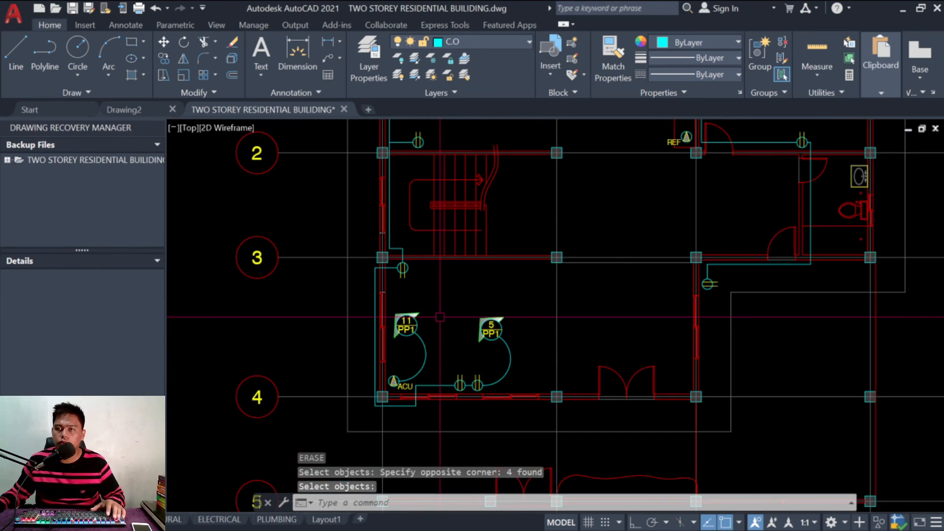
pyautogui.press('Escape')
pyautogui.press('Escape')
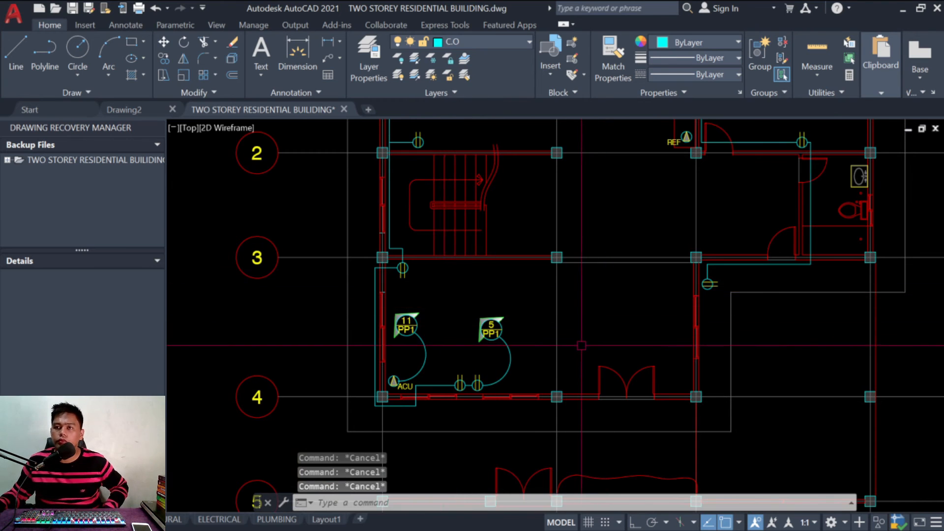
# Step: Try to set the linetype of the short vertical wire at the outlet near grids B and 1 to PHANTOM
pyautogui.scroll(-4, 582, 345)
pyautogui.scroll(7, 500, 183)
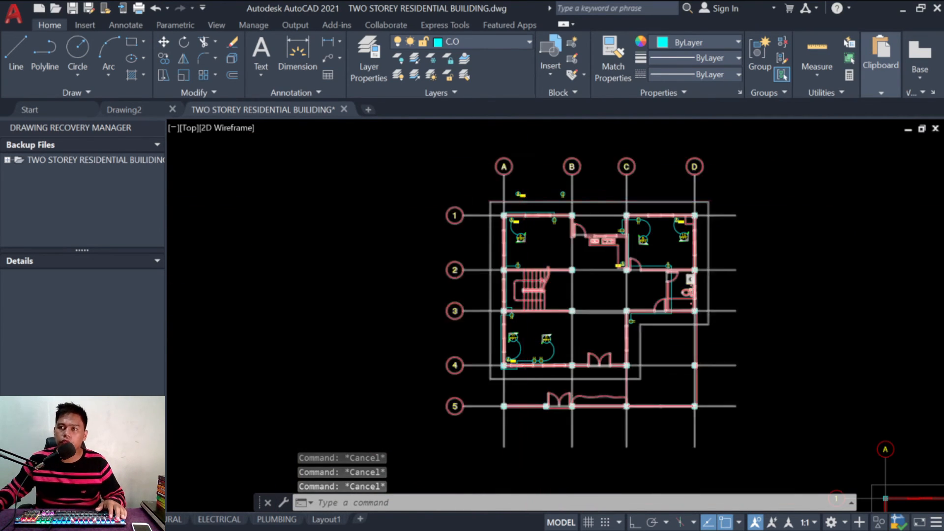
pyautogui.scroll(2, 621, 237)
pyautogui.click(634, 261)
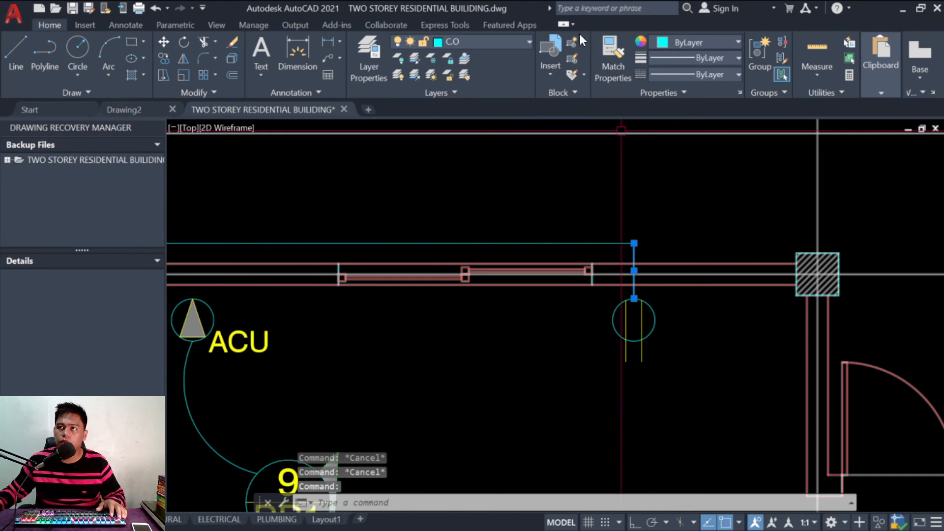
pyautogui.click(707, 57)
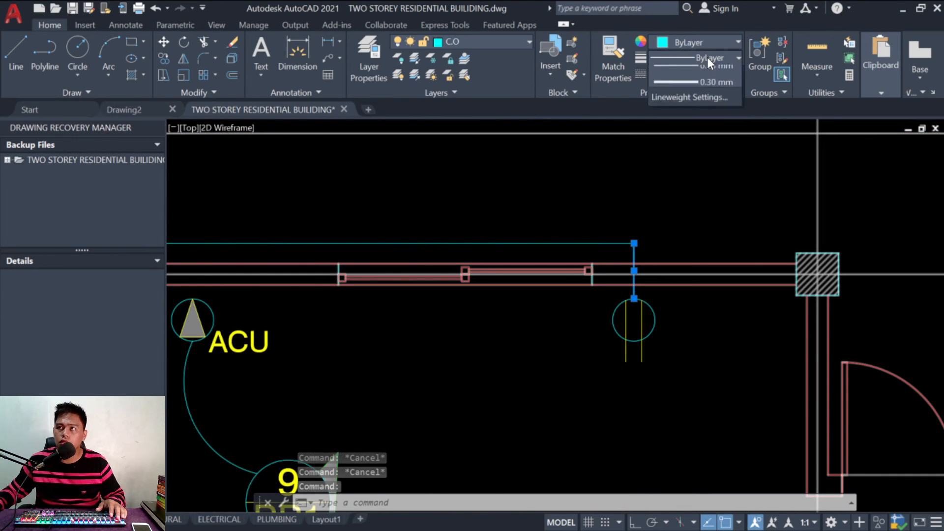
pyautogui.click(697, 76)
pyautogui.click(697, 78)
pyautogui.click(698, 78)
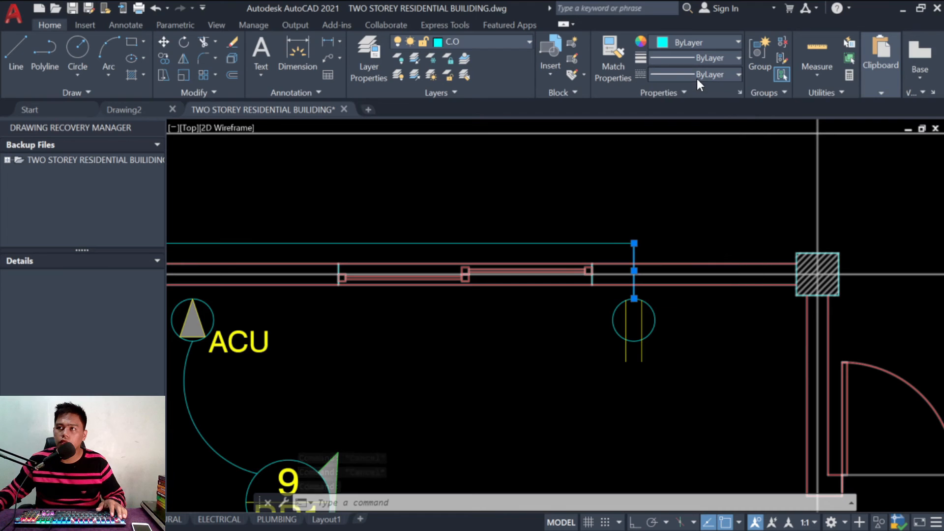
pyautogui.click(697, 79)
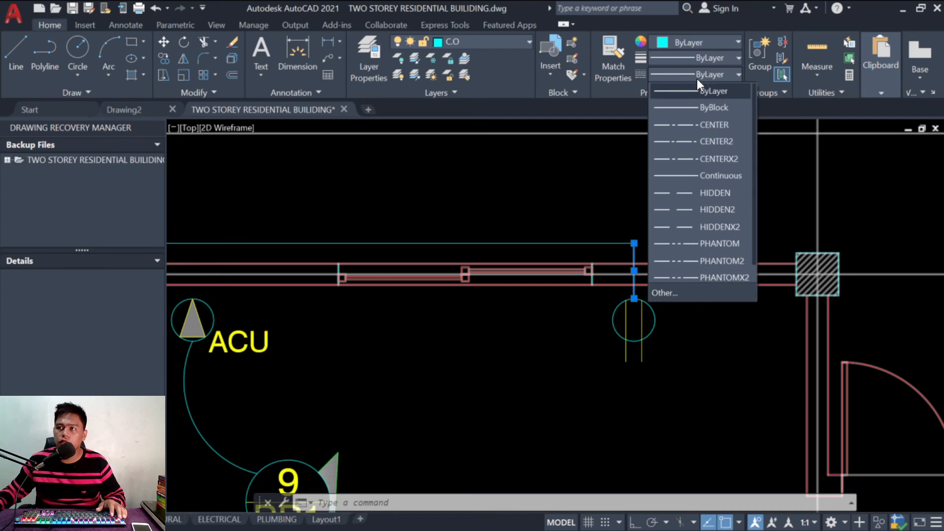
pyautogui.click(709, 245)
# Step: Check which linetype the curved circuit wire through lights b and d uses on the lighting plan
pyautogui.scroll(-10, 571, 224)
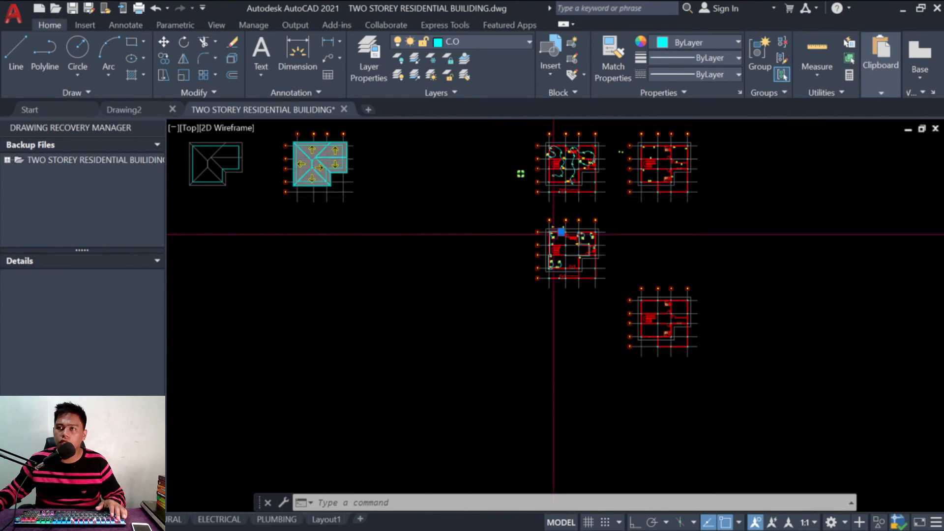
pyautogui.scroll(10, 562, 160)
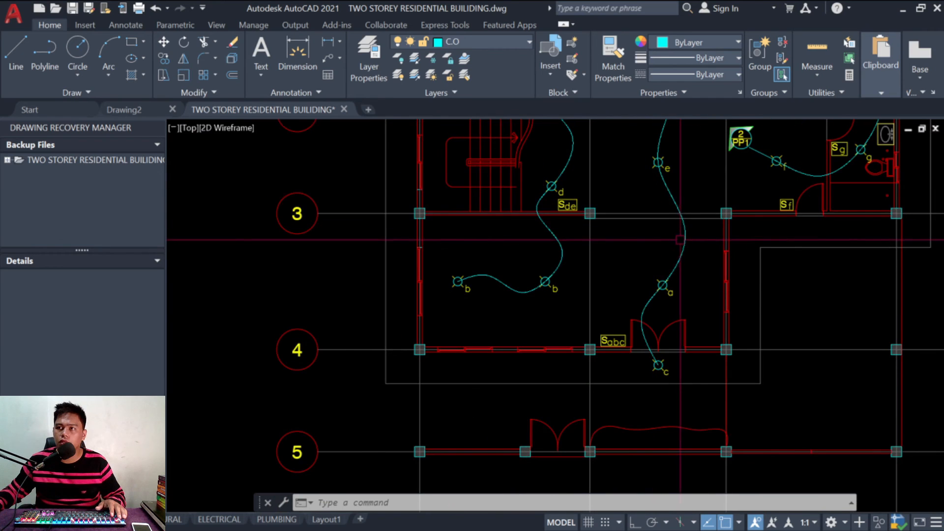
pyautogui.press('Escape')
pyautogui.press('Escape')
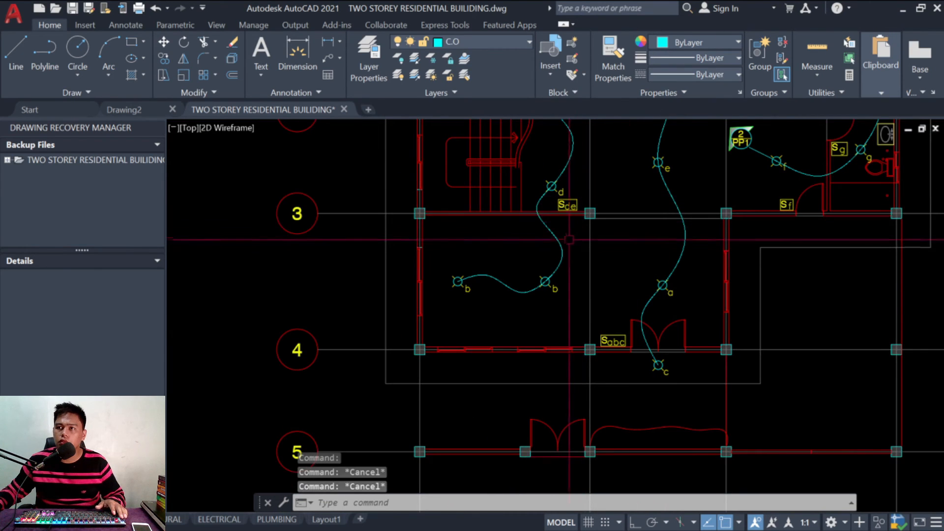
pyautogui.click(556, 239)
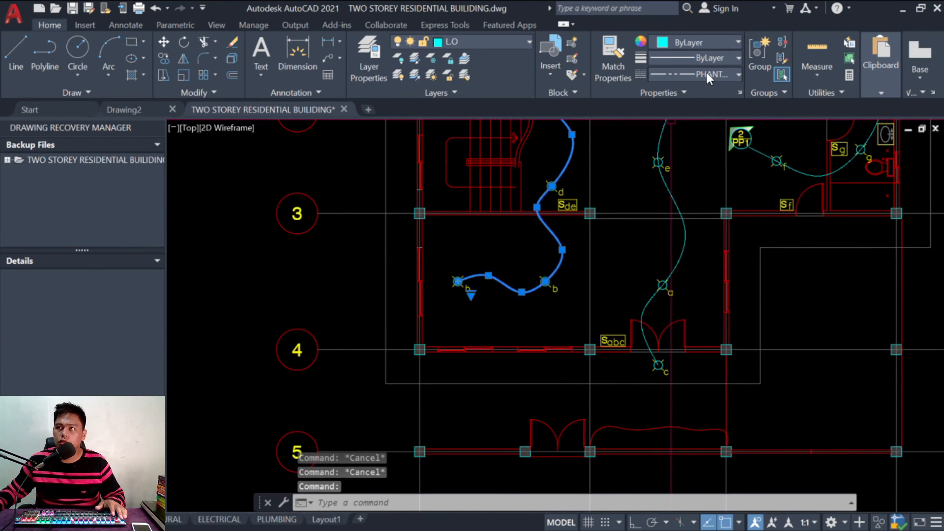
pyautogui.press('Escape')
# Step: Set the linetype of the short vertical wire at the outlet near grids B and 1 to CENTERX2
pyautogui.scroll(-10, 574, 225)
pyautogui.scroll(4, 558, 360)
pyautogui.scroll(8, 558, 360)
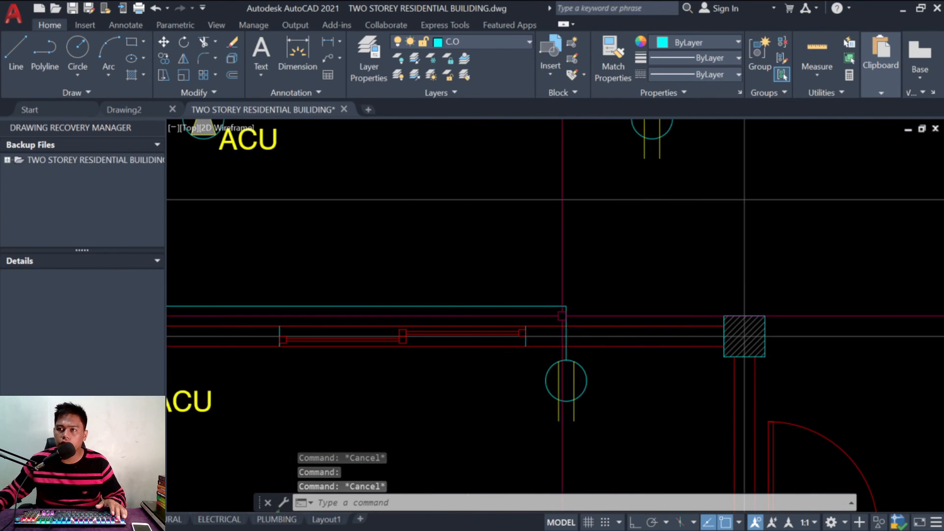
pyautogui.click(564, 316)
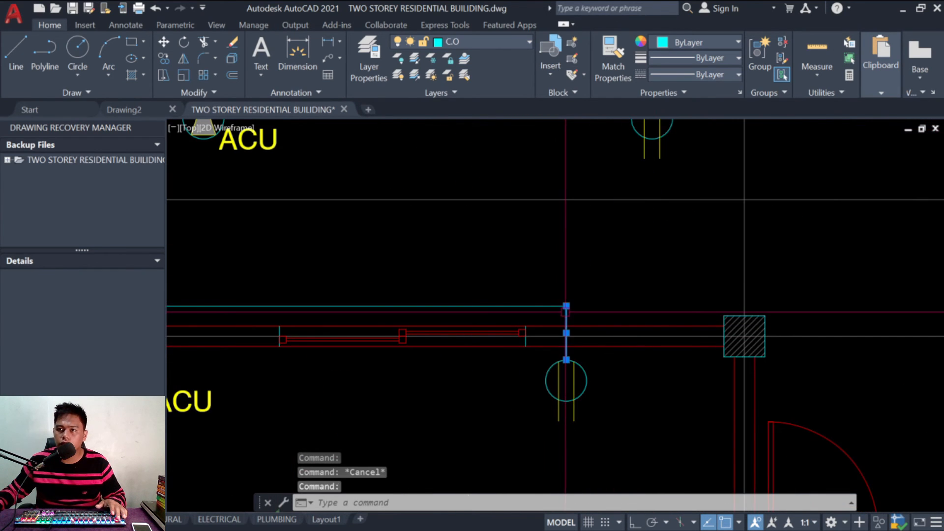
pyautogui.click(691, 74)
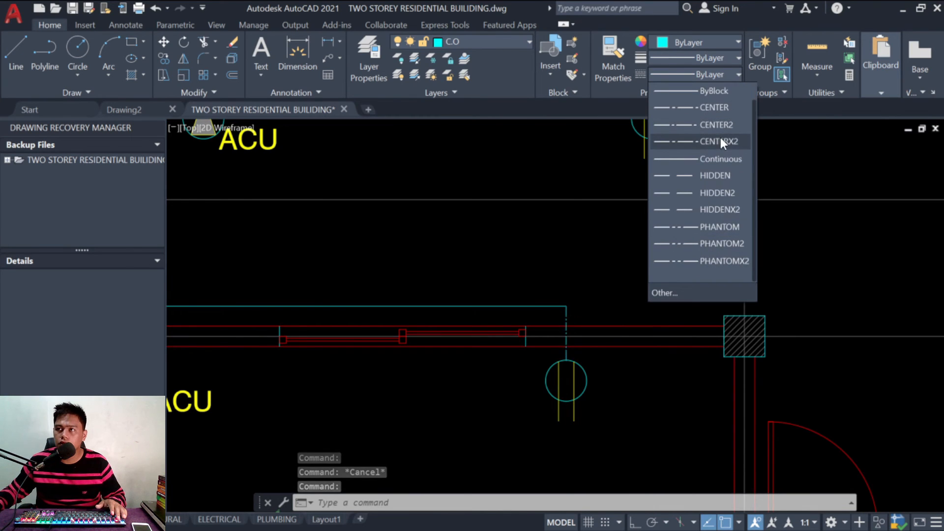
pyautogui.click(719, 140)
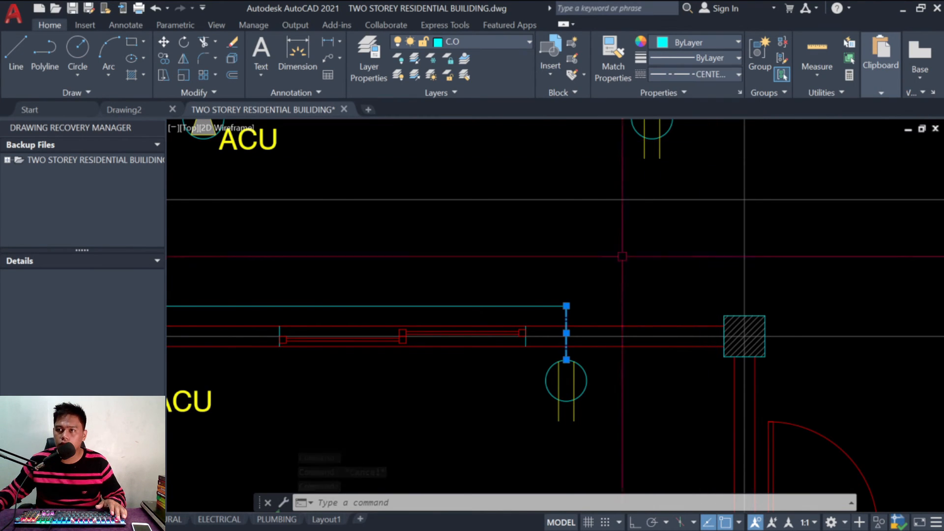
pyautogui.press('Escape')
pyautogui.press('Escape')
pyautogui.press('Escape')
pyautogui.write('ma')
pyautogui.press('space')
pyautogui.click(568, 316)
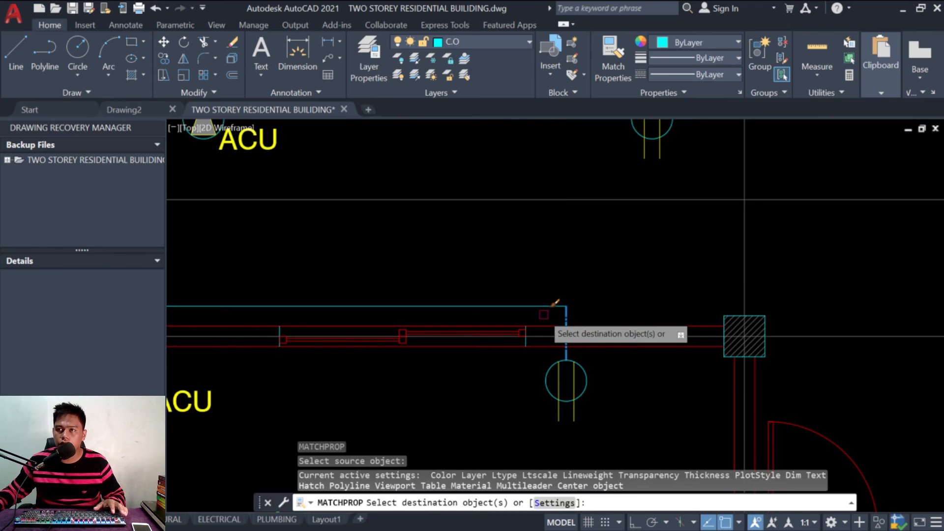
pyautogui.press('Escape')
pyautogui.press('Escape')
pyautogui.press('Escape')
pyautogui.write('ma')
pyautogui.press('Escape')
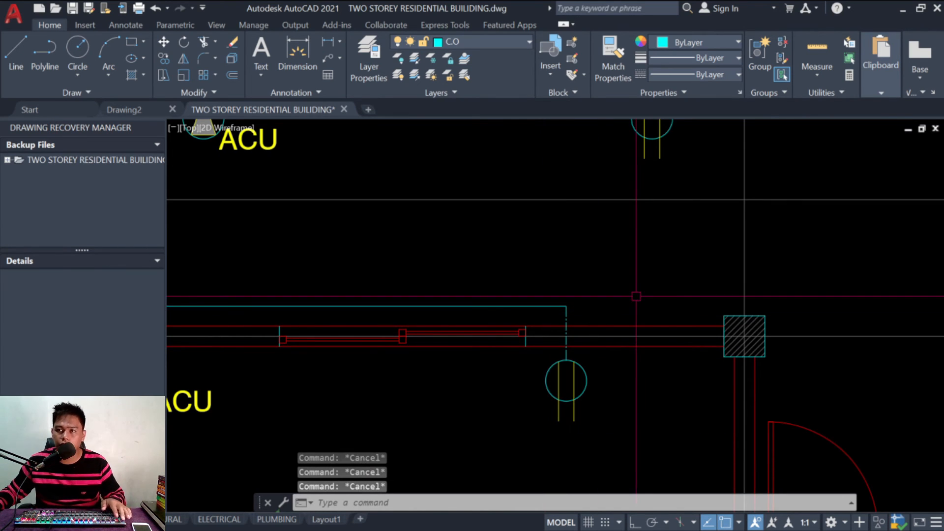
pyautogui.write('mk')
pyautogui.press('BackSpace')
pyautogui.press('BackSpace')
# Step: Match the CENTERX2 wire's properties onto the wires along grids 1 and A and onto the 9/PP1 tag's arc
pyautogui.write('ma')
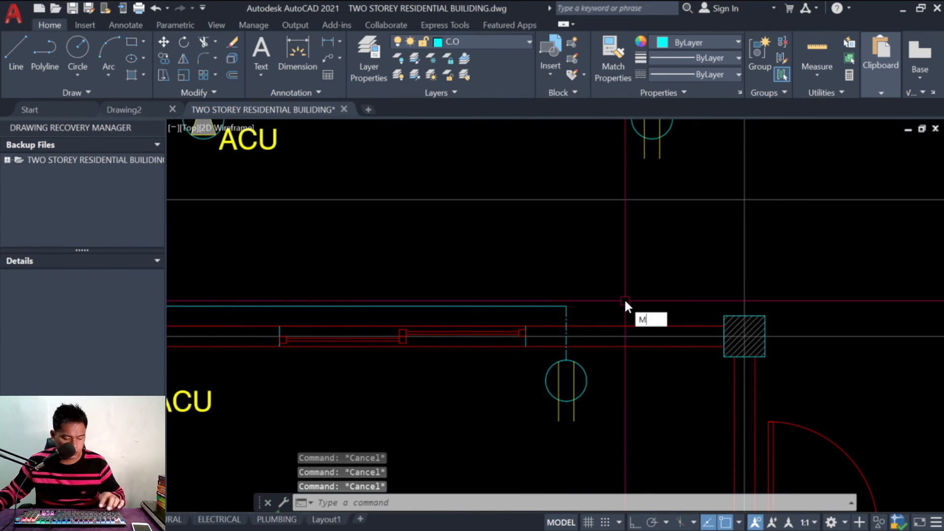
pyautogui.press('space')
pyautogui.click(567, 317)
pyautogui.scroll(-3, 566, 238)
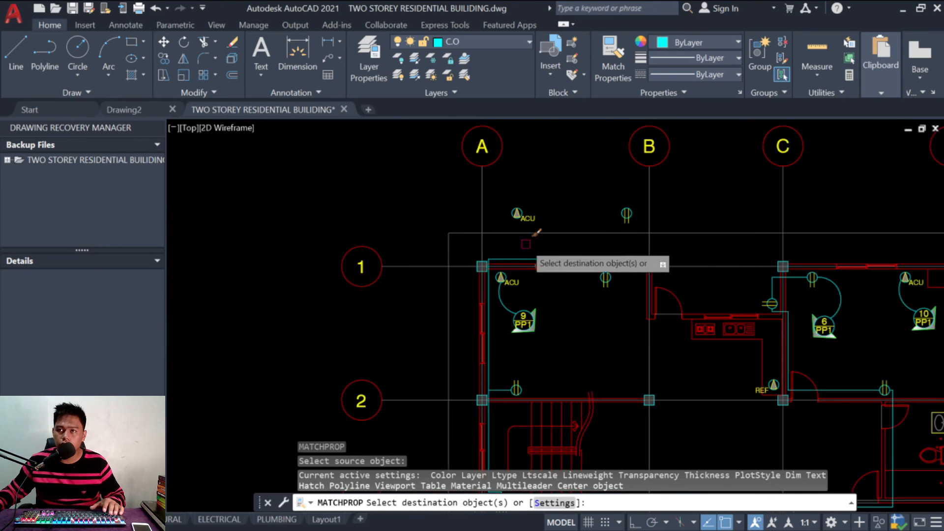
pyautogui.scroll(3, 487, 254)
pyautogui.click(525, 346)
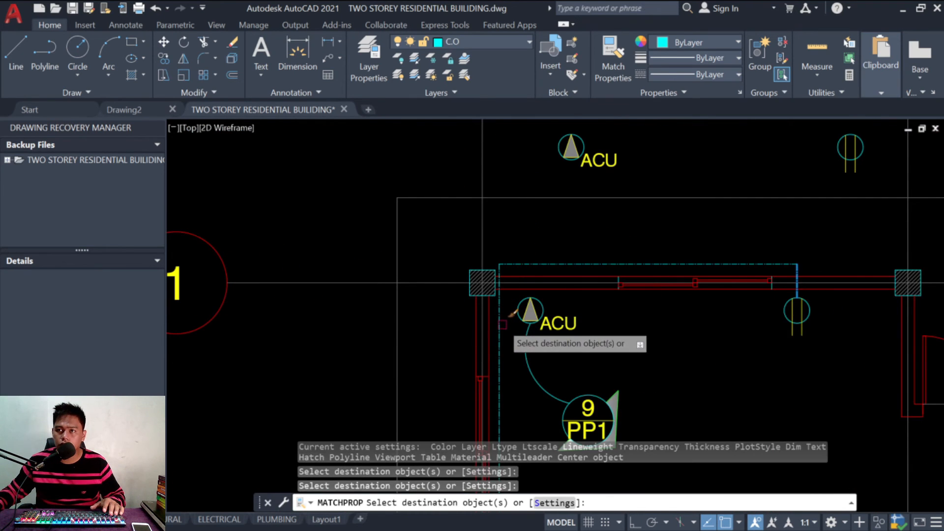
pyautogui.click(526, 347)
# Step: Match the same wire properties onto the wiring branching to the outlet near grids A and 2
pyautogui.scroll(-5, 534, 236)
pyautogui.scroll(6, 536, 295)
pyautogui.scroll(2, 564, 200)
pyautogui.click(561, 186)
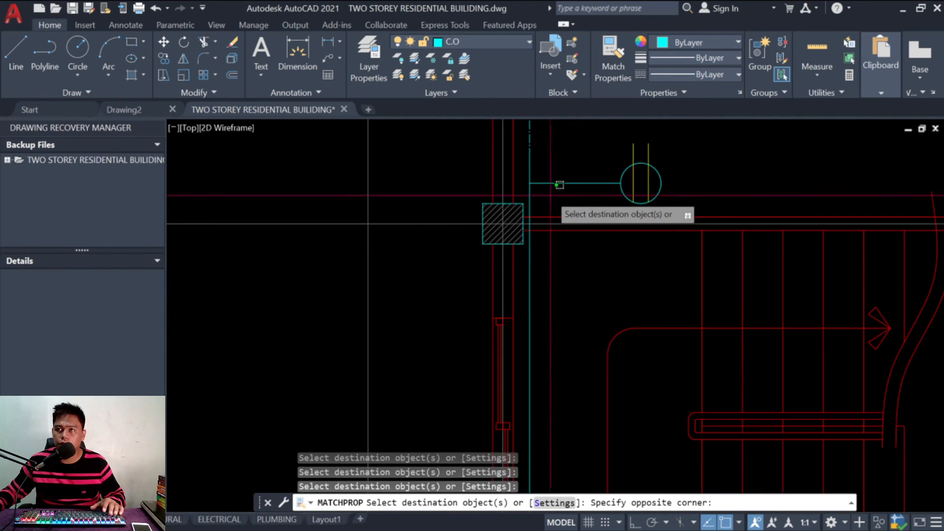
pyautogui.click(534, 162)
# Step: Match the same properties onto the wires around the outlet near grids A and 3 and on to the outlets along grid 4
pyautogui.scroll(-4, 593, 270)
pyautogui.scroll(4, 592, 270)
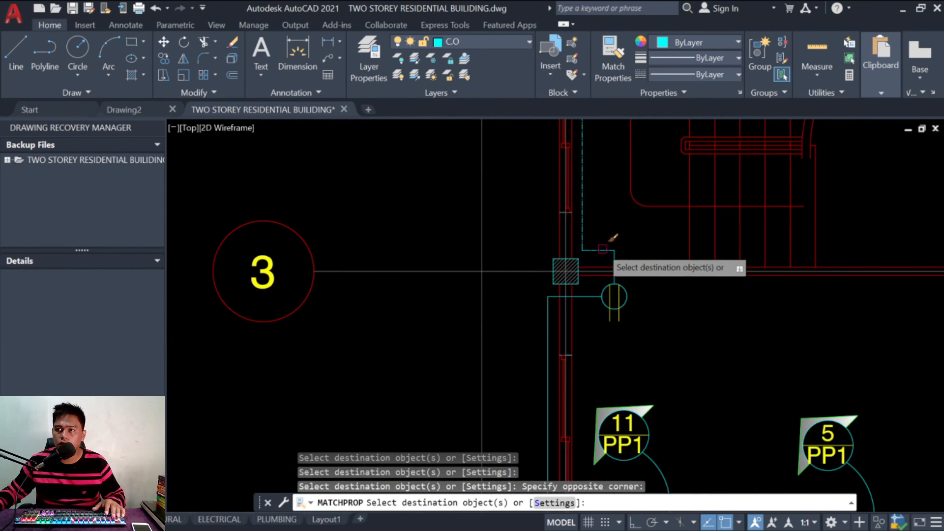
pyautogui.click(612, 254)
pyautogui.click(613, 255)
pyautogui.click(584, 296)
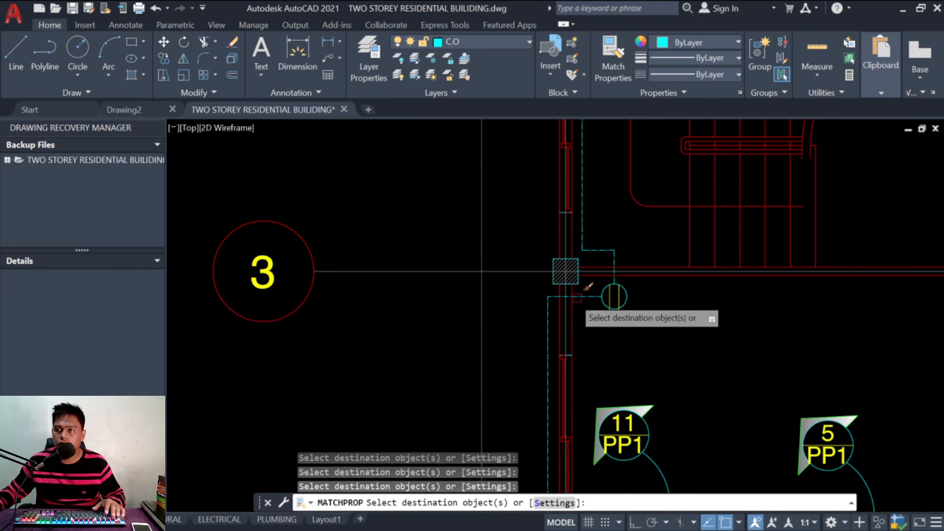
pyautogui.scroll(-4, 535, 241)
pyautogui.scroll(2, 596, 370)
pyautogui.scroll(-6, 714, 216)
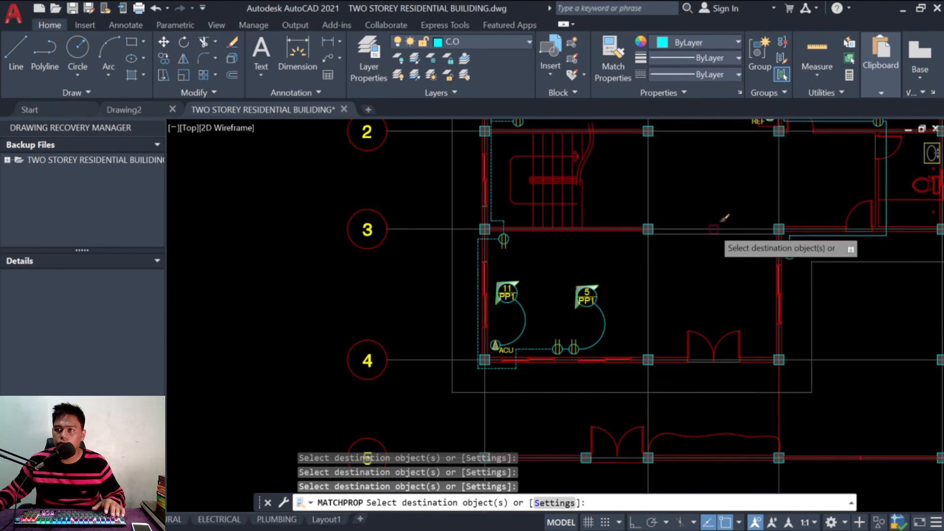
# Step: Match the CENTERX2 wire's properties onto the wires around the outlet near grid 2 between grids C and D
pyautogui.scroll(4, 656, 262)
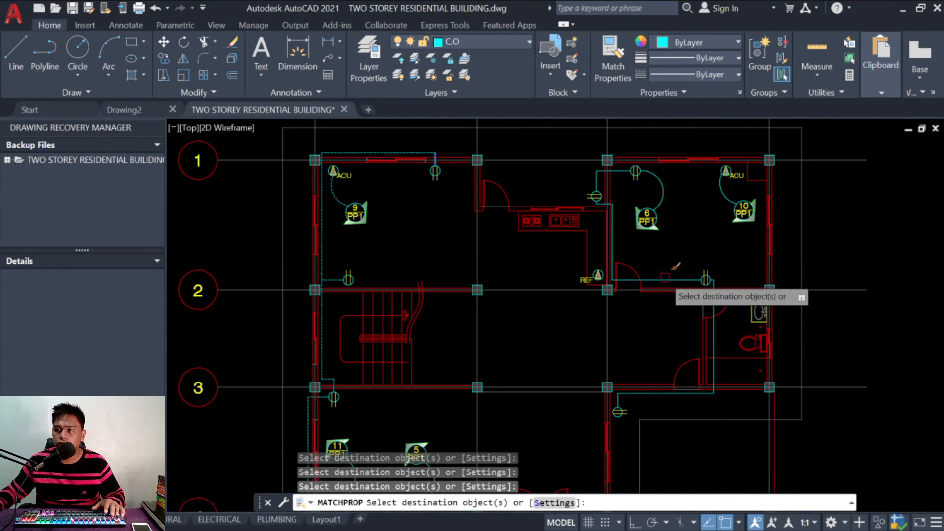
pyautogui.scroll(4, 712, 305)
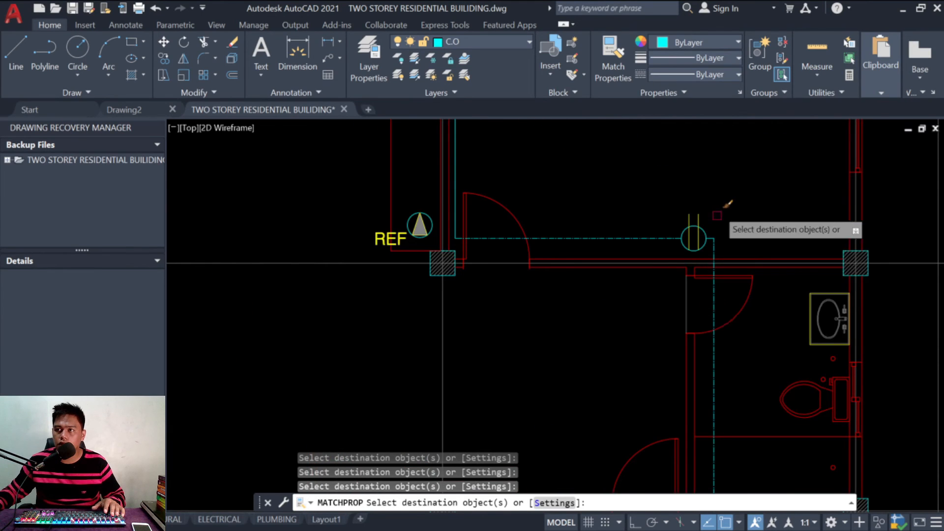
pyautogui.scroll(4, 719, 232)
pyautogui.click(707, 276)
pyautogui.click(689, 268)
pyautogui.scroll(-6, 591, 258)
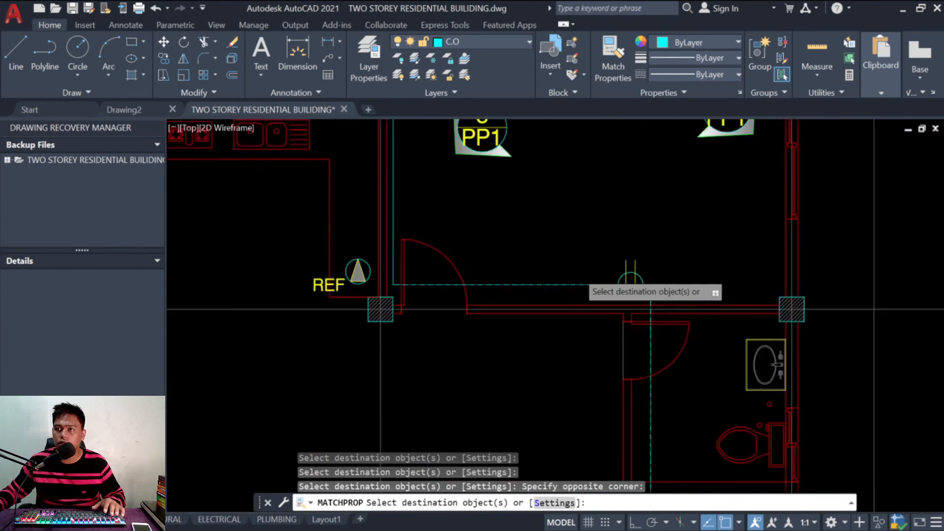
# Step: Match the same properties onto the wires between the two outlets near grids C and 1 and onto the 6/PP1 and 10/PP1 arcs
pyautogui.scroll(6, 476, 172)
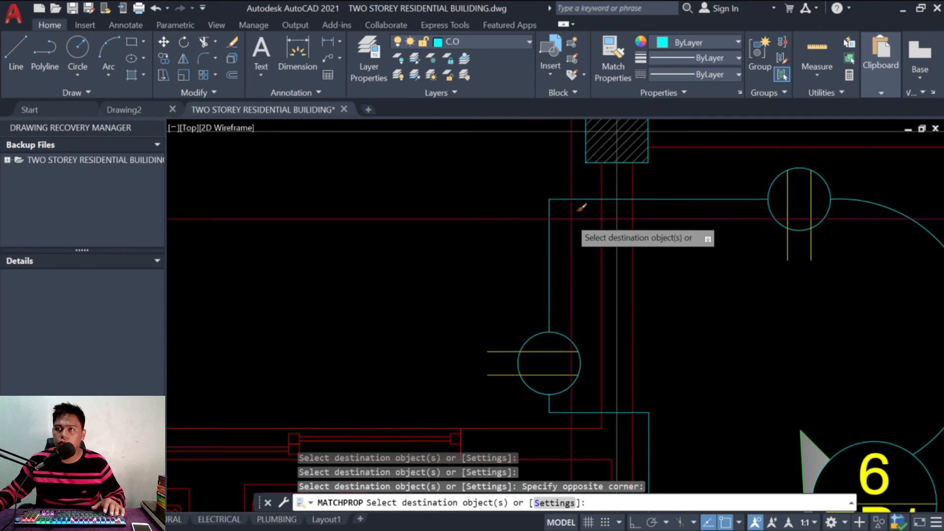
pyautogui.scroll(-6, 504, 190)
pyautogui.scroll(2, 645, 202)
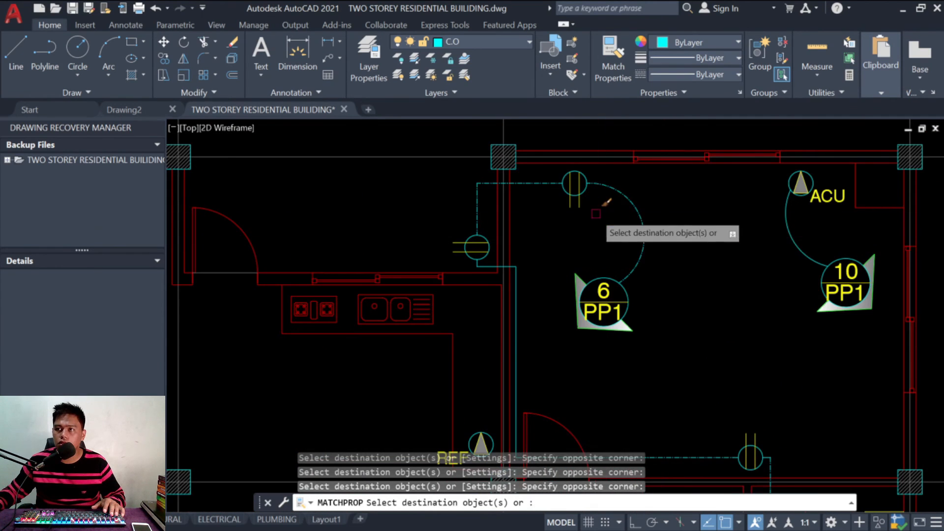
pyautogui.scroll(3, 507, 278)
pyautogui.click(539, 249)
pyautogui.click(530, 230)
pyautogui.scroll(-6, 559, 264)
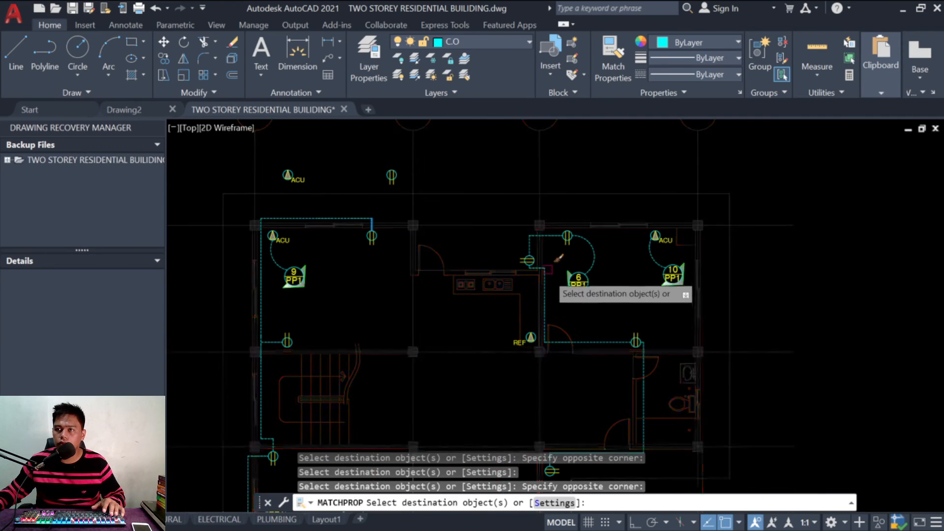
# Step: Match the same properties onto the short wire crossing the grid C wall beside the kitchen outlet
pyautogui.scroll(7, 603, 414)
pyautogui.click(526, 316)
pyautogui.click(505, 294)
pyautogui.scroll(-7, 521, 345)
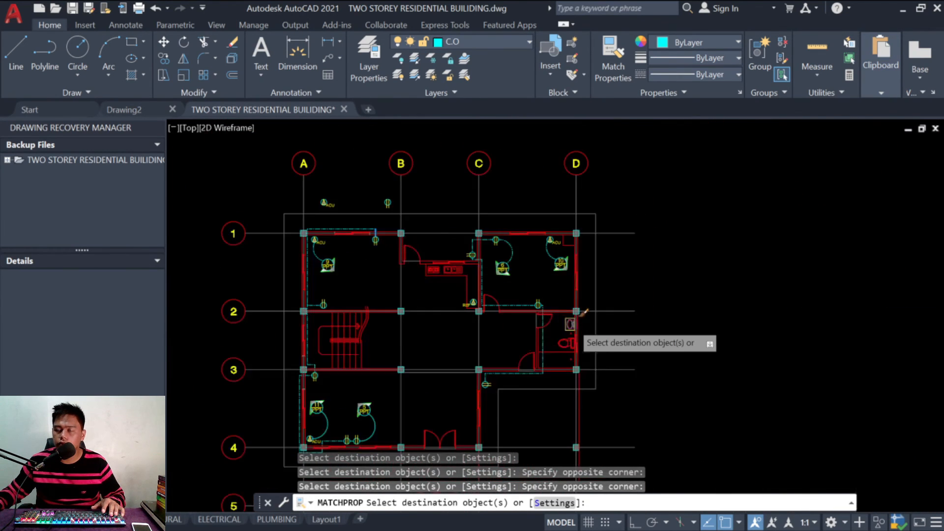
# Step: Match the same properties onto the arcs of the 11/PP1 and 5/PP1 tags and end the property matching
pyautogui.scroll(5, 538, 333)
pyautogui.scroll(-6, 585, 271)
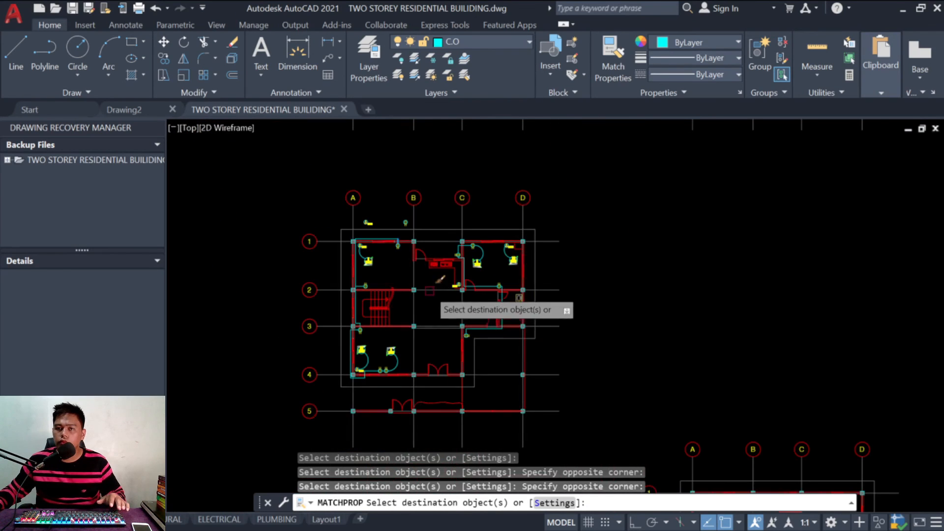
pyautogui.scroll(6, 402, 346)
pyautogui.click(391, 309)
pyautogui.click(246, 349)
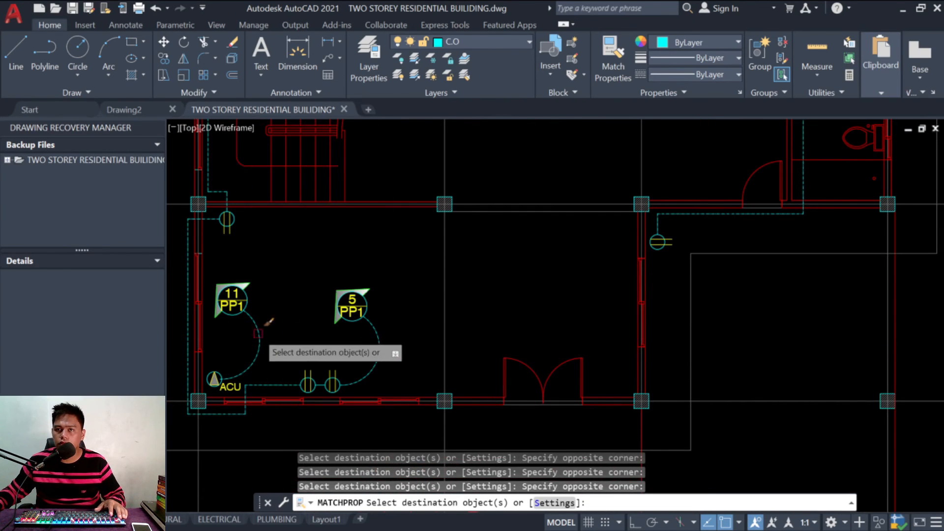
pyautogui.press('Escape')
pyautogui.press('Escape')
pyautogui.press('Escape')
pyautogui.press('Escape')
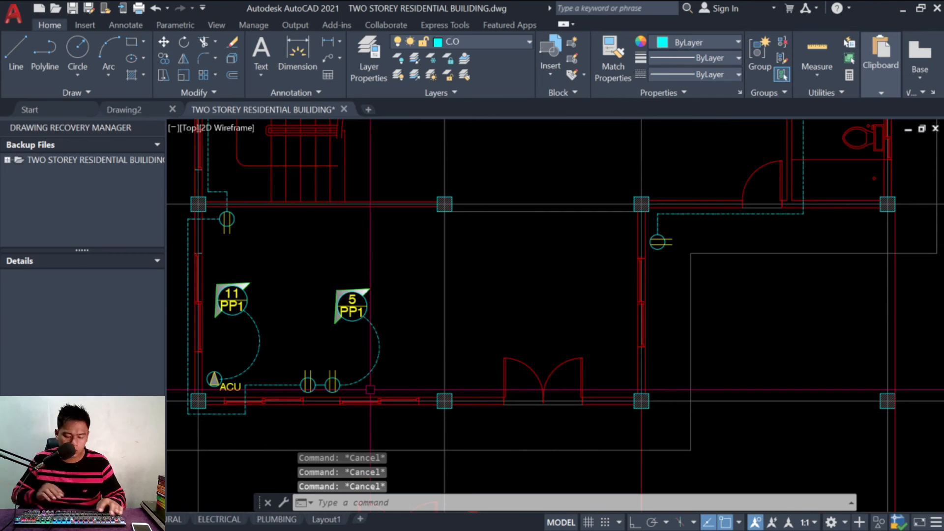
# Step: Switch from model space to the Layout1 sheet by setting TILEMODE to 0
pyautogui.write('tilemode')
pyautogui.press('Return')
pyautogui.write('0')
pyautogui.press('Return')
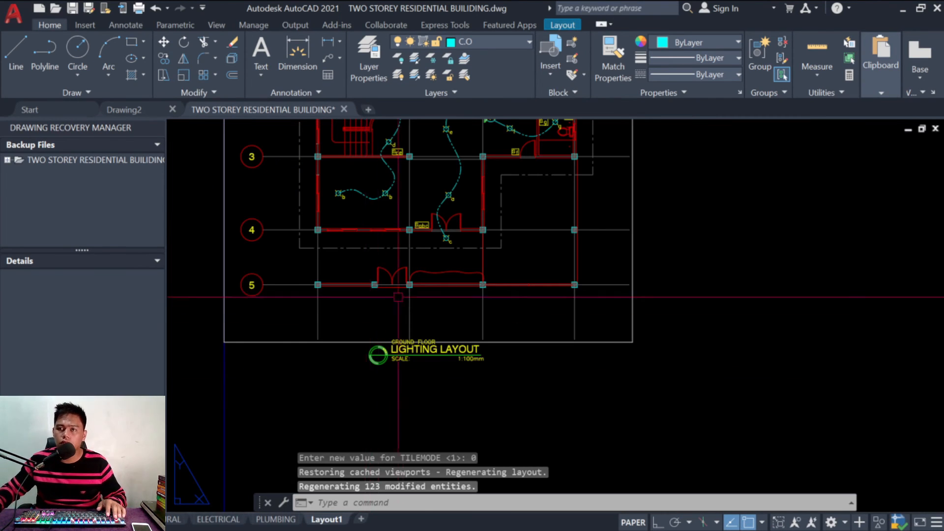
# Step: Create a rectangular MVIEW viewport between the lighting layout and the title block, about as wide as the lighting viewport
pyautogui.scroll(-4, 417, 258)
pyautogui.press('Escape')
pyautogui.press('Escape')
pyautogui.press('Escape')
pyautogui.write('mv')
pyautogui.press('Return')
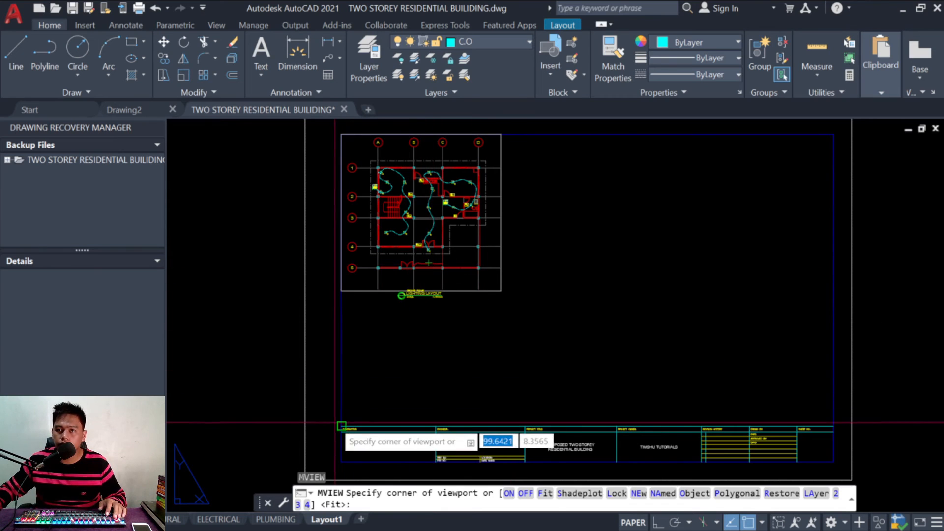
pyautogui.click(341, 426)
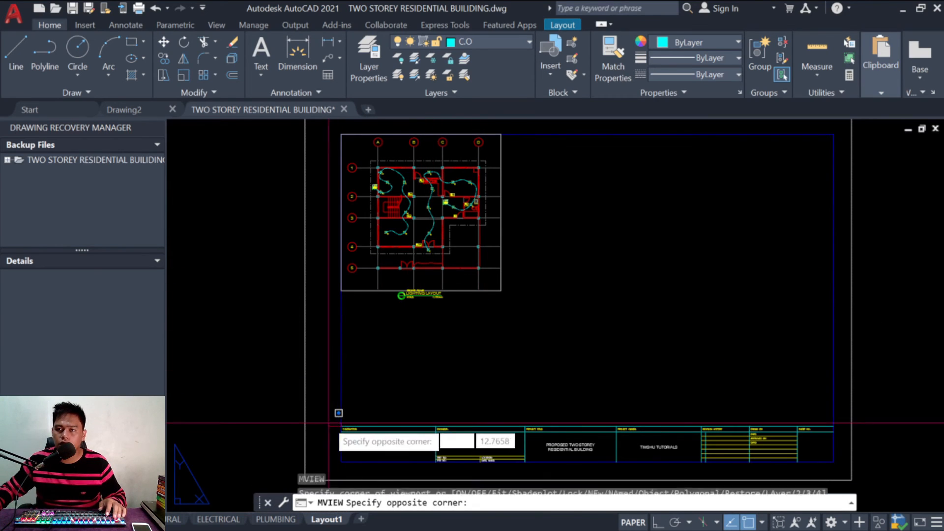
pyautogui.click(507, 307)
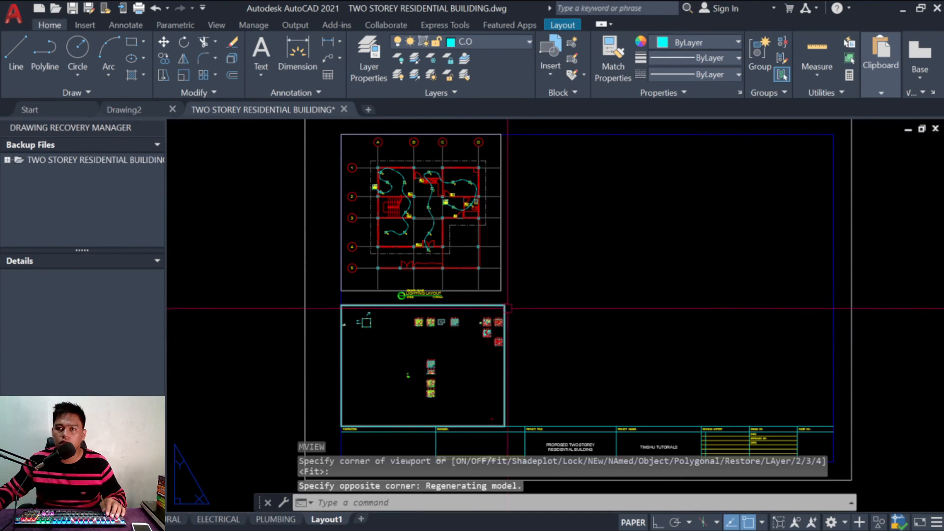
# Step: Activate the new viewport and bring the outlet circuit floor plan into its view
pyautogui.doubleClick(466, 363)
pyautogui.moveTo(467, 359); pyautogui.dragTo(448, 371, button='middle')
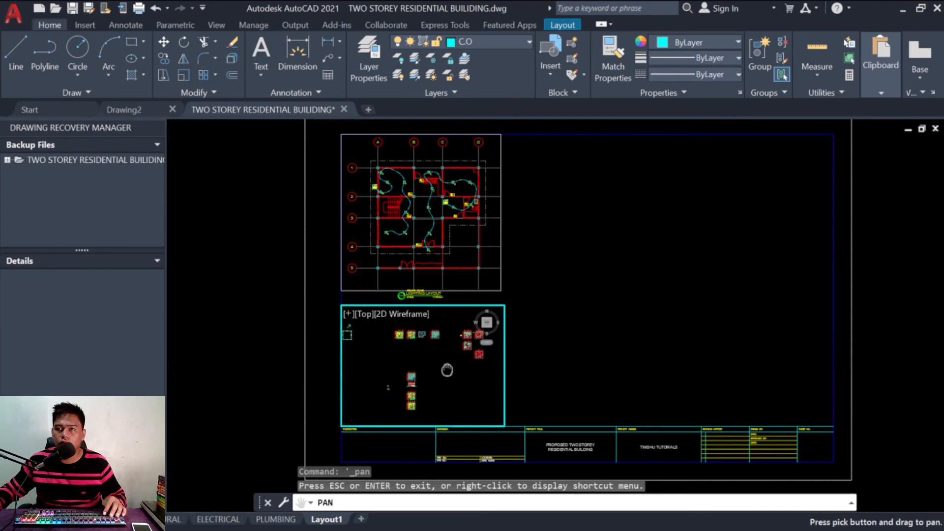
pyautogui.moveTo(447, 352); pyautogui.dragTo(424, 367)
pyautogui.press('Escape')
# Step: Scale the new viewport to 1/50XP and return to paper space to check how the floor plan fits
pyautogui.write('z')
pyautogui.press('Return')
pyautogui.write('1/50XP')
pyautogui.press('Return')
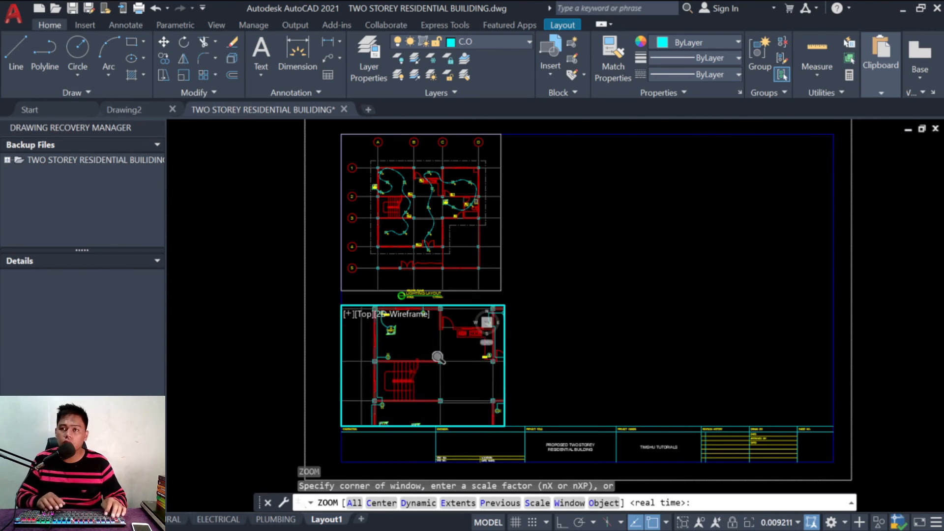
pyautogui.press('Escape')
pyautogui.press('Escape')
pyautogui.write('PS')
pyautogui.press('Return')
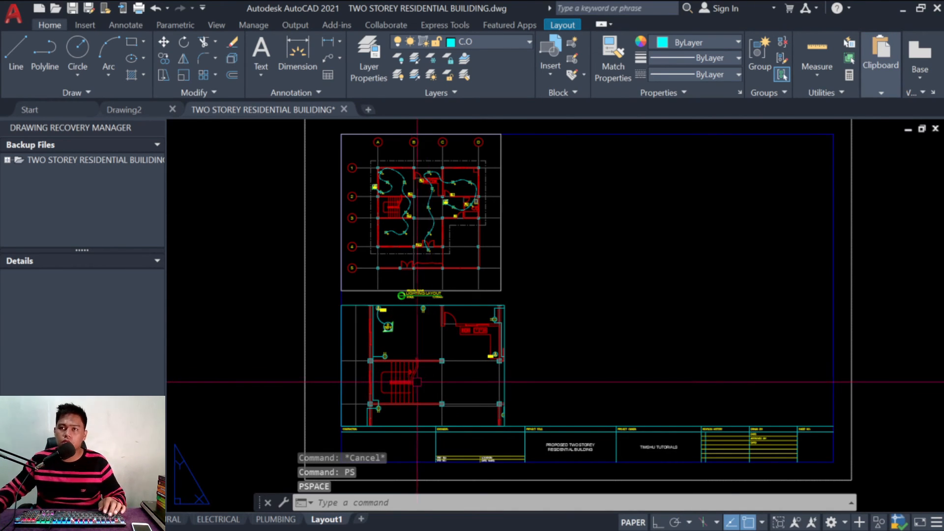
pyautogui.scroll(8, 417, 381)
pyautogui.scroll(-8, 402, 233)
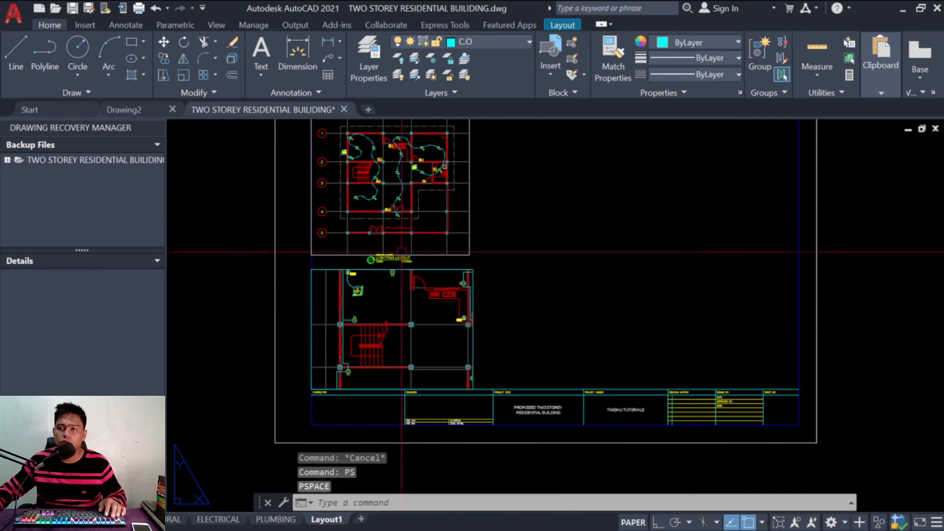
# Step: Activate the outlet plan's viewport and scale its view to 1/100XP
pyautogui.doubleClick(434, 345)
pyautogui.write('z')
pyautogui.press('Return')
pyautogui.write('1/')
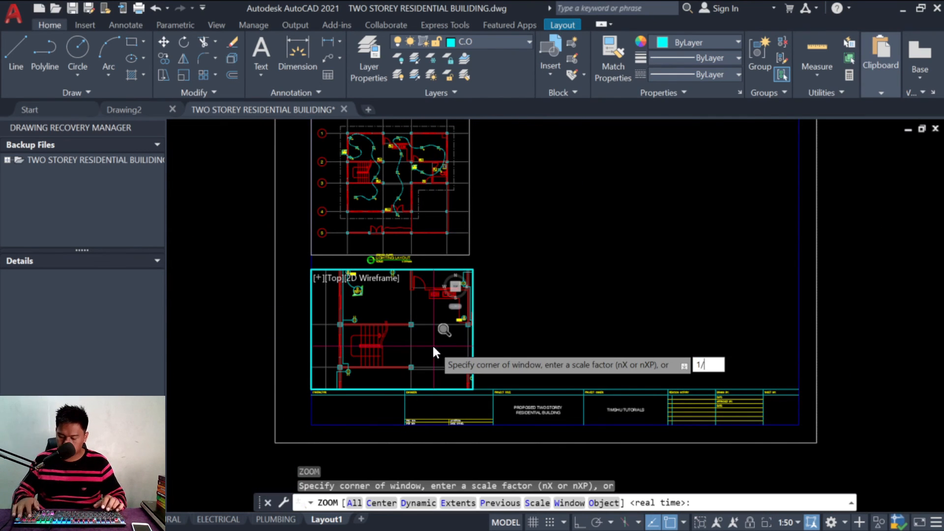
pyautogui.write('100XP')
pyautogui.press('Return')
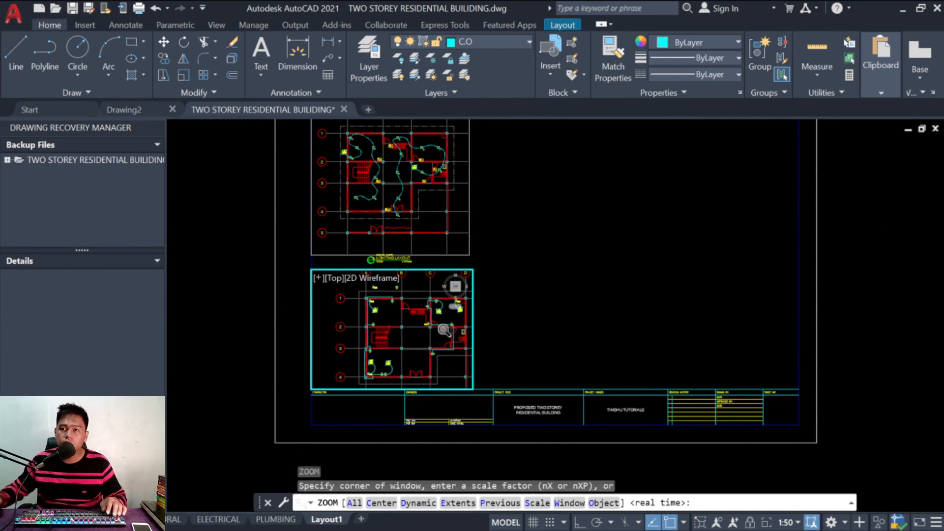
pyautogui.press('Escape')
pyautogui.press('Escape')
# Step: Shift the floor plan inside the viewport to line up with the lighting layout above, and return to paper space
pyautogui.moveTo(422, 353); pyautogui.dragTo(413, 355, button='middle')
pyautogui.moveTo(414, 355)
pyautogui.mouseDown()
pyautogui.moveTo(401, 340)
pyautogui.moveTo(403, 350)
pyautogui.mouseUp()
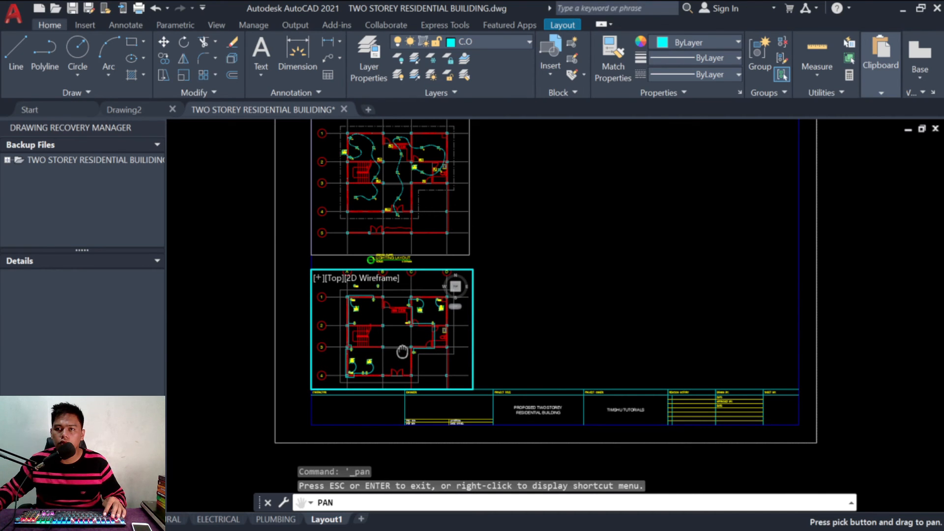
pyautogui.press('Escape')
pyautogui.press('Escape')
pyautogui.write('PS')
pyautogui.press('Return')
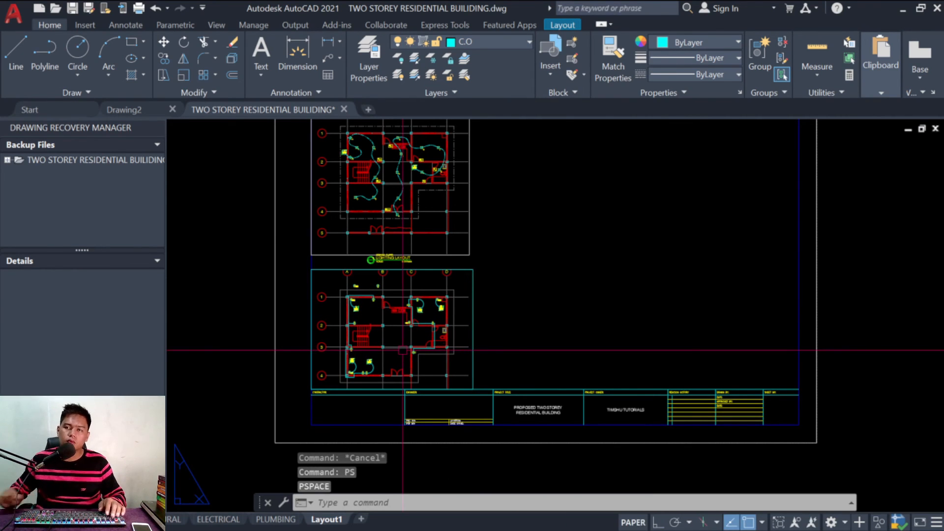
# Step: Stretch the outlet viewport's upper edge slightly upward with Ortho on, to just below the LIGHTING LAYOUT title
pyautogui.scroll(4, 449, 269)
pyautogui.click(499, 269)
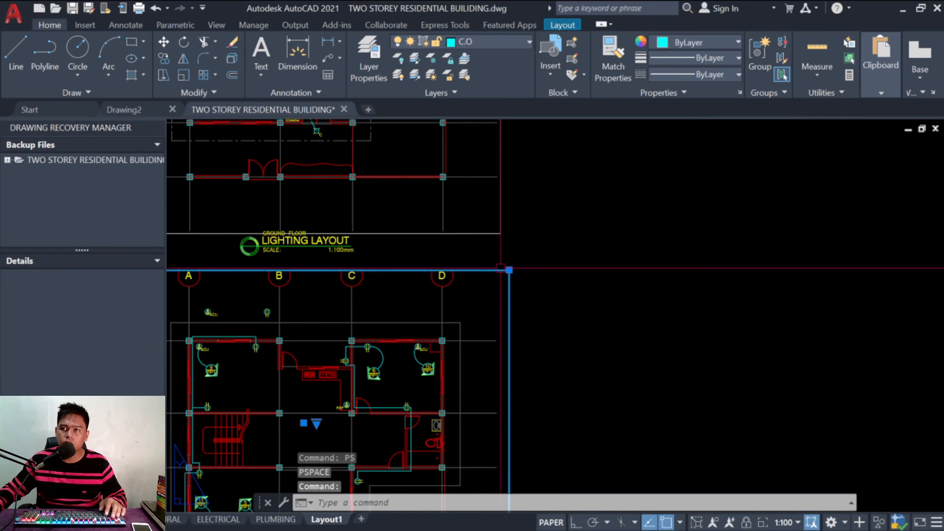
pyautogui.click(509, 270)
pyautogui.press('F8')
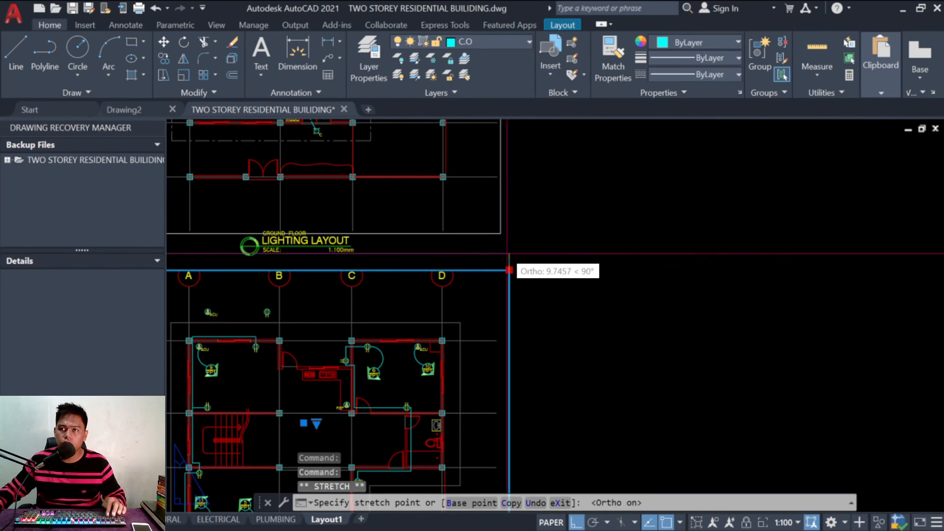
pyautogui.click(509, 256)
pyautogui.scroll(-2, 473, 258)
pyautogui.press('Escape')
pyautogui.scroll(2, 386, 332)
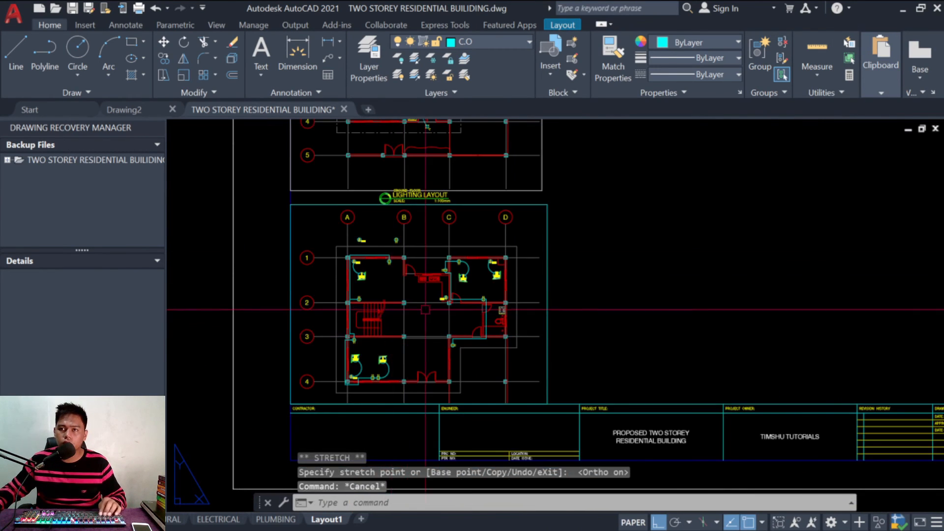
# Step: Regenerate the model inside the outlet viewport and return to paper space
pyautogui.doubleClick(421, 315)
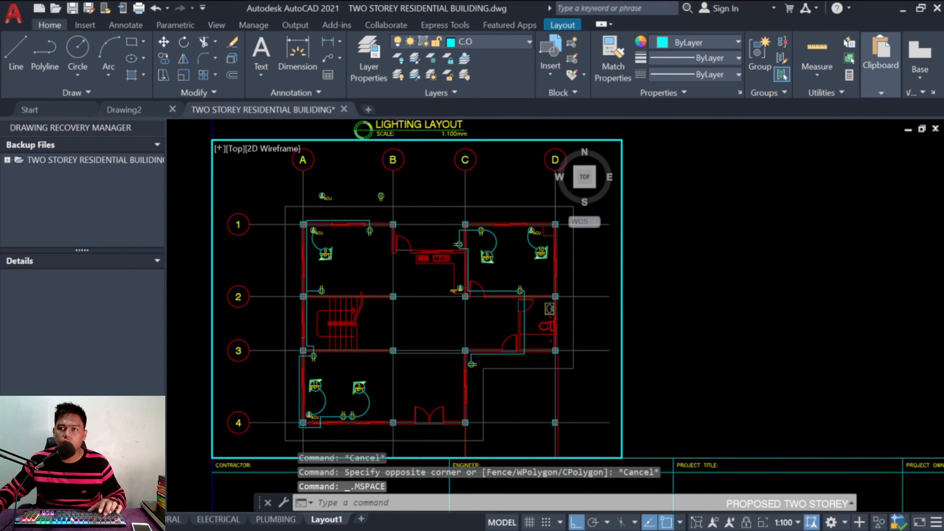
pyautogui.press('Return')
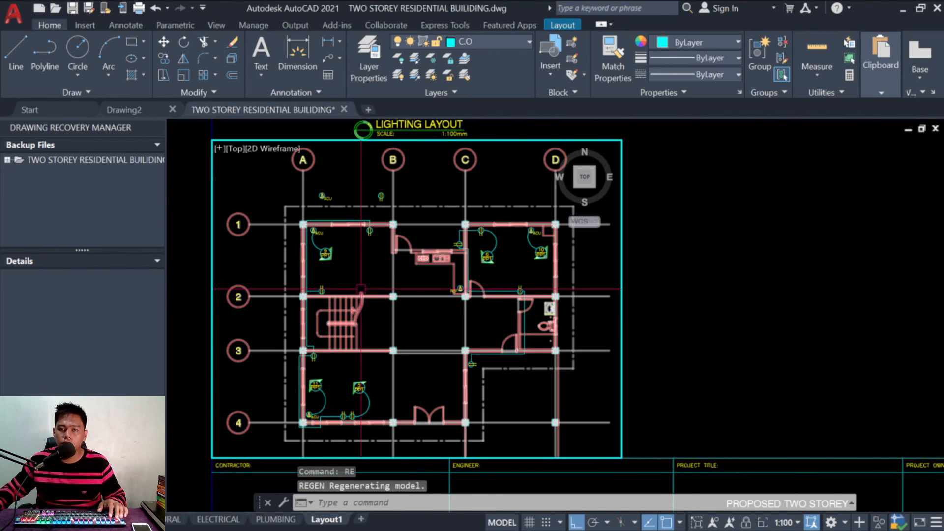
pyautogui.press('Escape')
pyautogui.write('ps')
pyautogui.press('Return')
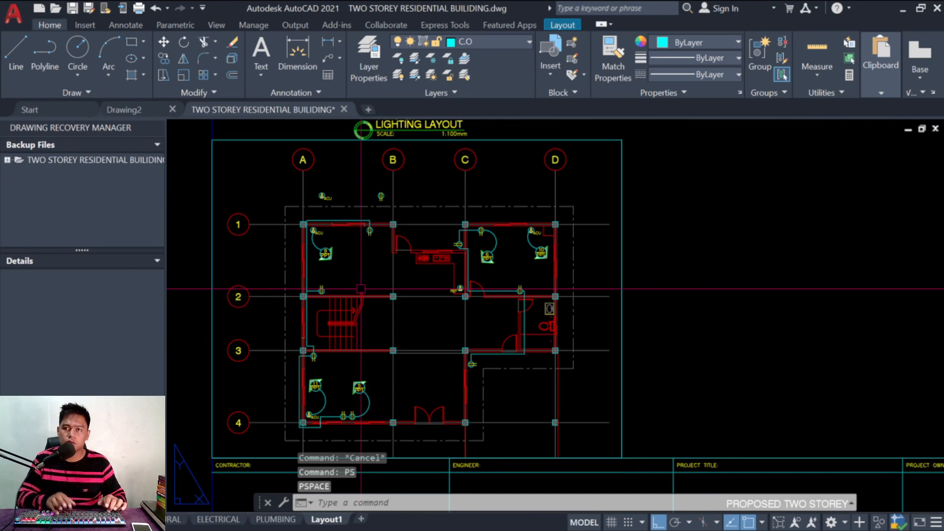
pyautogui.press('Escape')
# Step: Activate the outlet plan's viewport near the wire along grid line 1 and open the Properties palette
pyautogui.scroll(10, 361, 289)
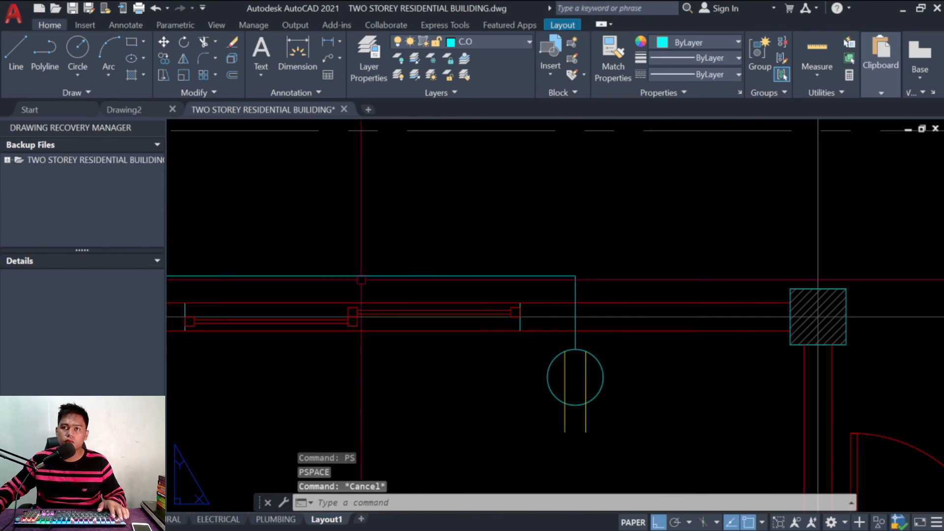
pyautogui.doubleClick(376, 259)
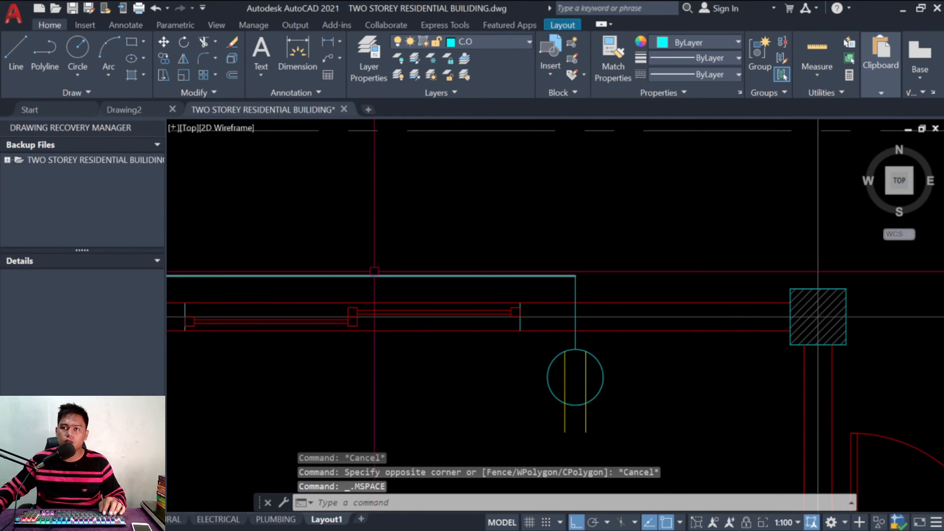
pyautogui.click(379, 276)
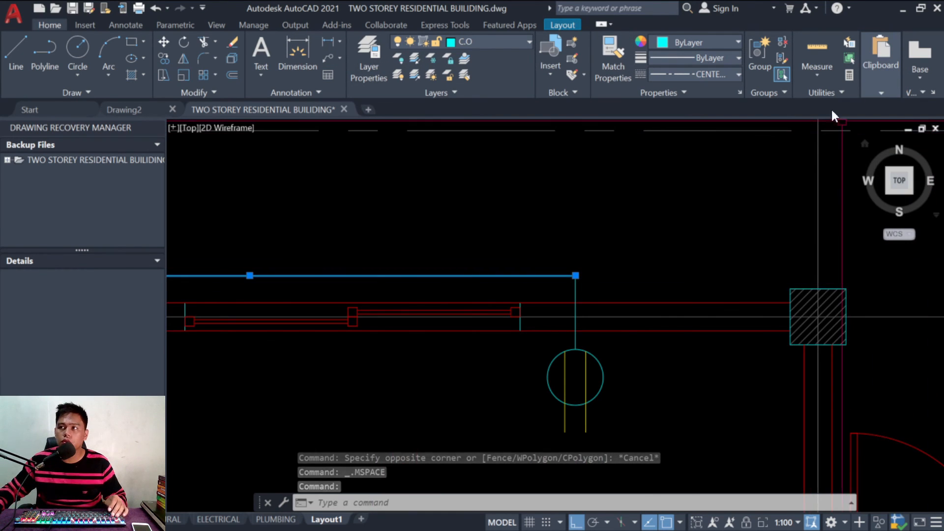
pyautogui.click(679, 92)
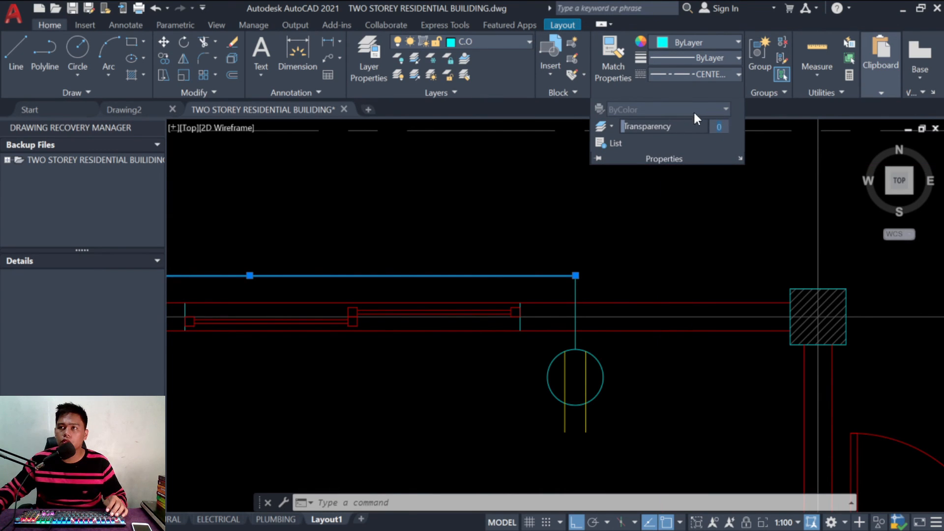
pyautogui.press('Escape')
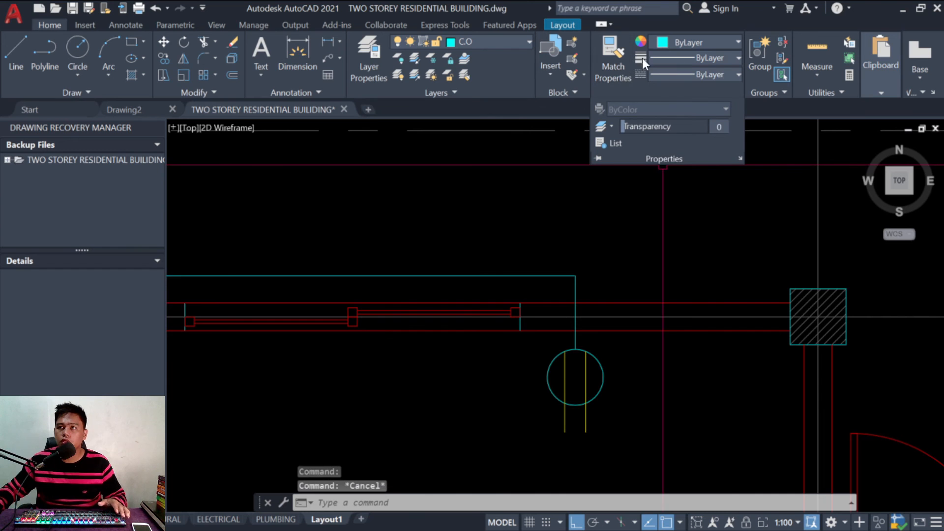
pyautogui.press('Escape')
pyautogui.click(738, 263)
pyautogui.press('Escape')
pyautogui.press('Escape')
pyautogui.press('Escape')
pyautogui.hotkey('ctrl', '1')
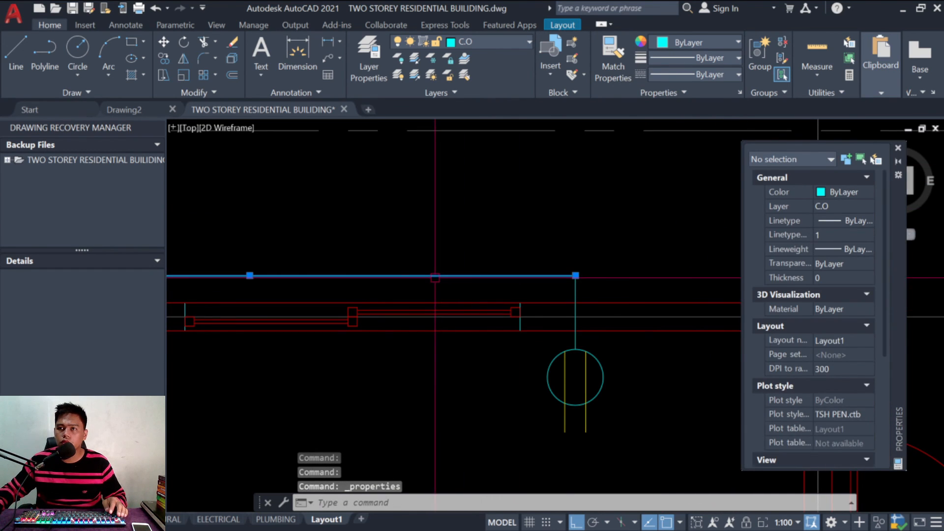
# Step: Try linetype scales of 0.1, 10 and 0.02 on the horizontal outlet wire along grid line 1
pyautogui.click(492, 276)
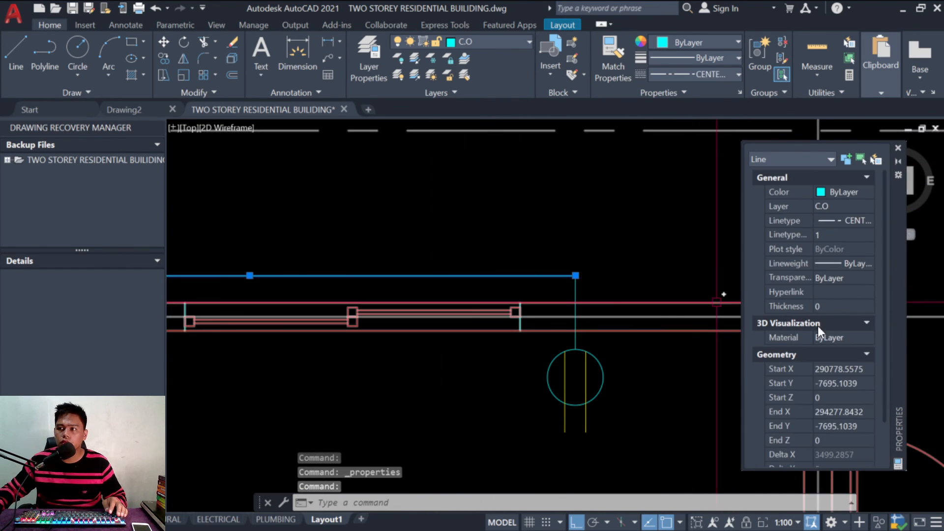
pyautogui.click(828, 233)
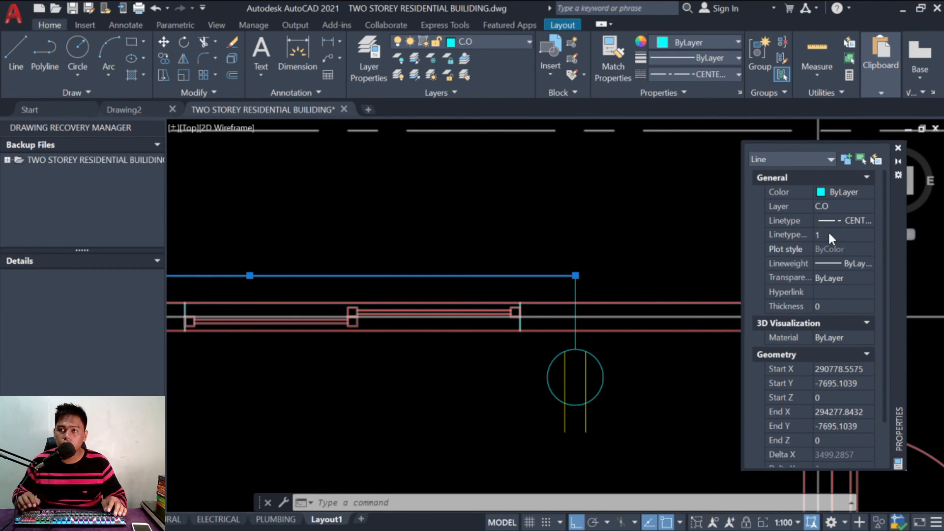
pyautogui.click(830, 235)
pyautogui.write('.5')
pyautogui.press('Return')
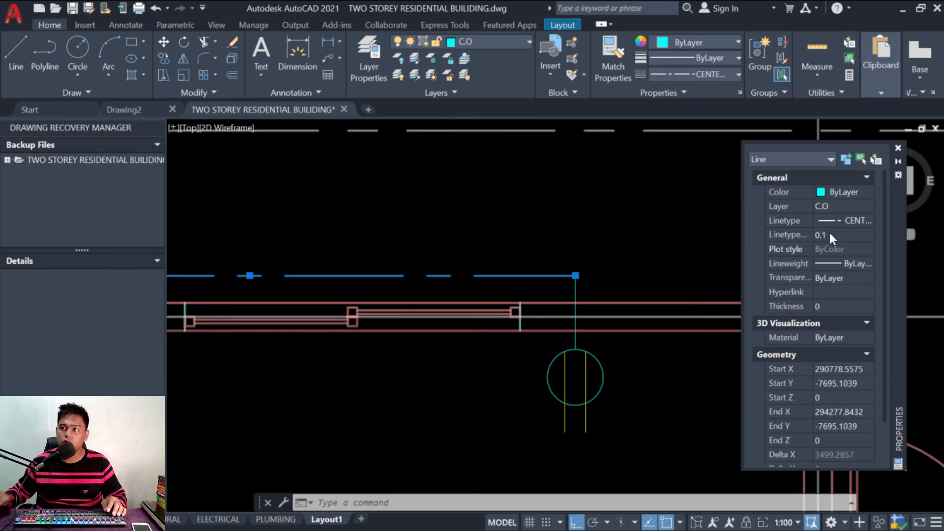
pyautogui.click(830, 235)
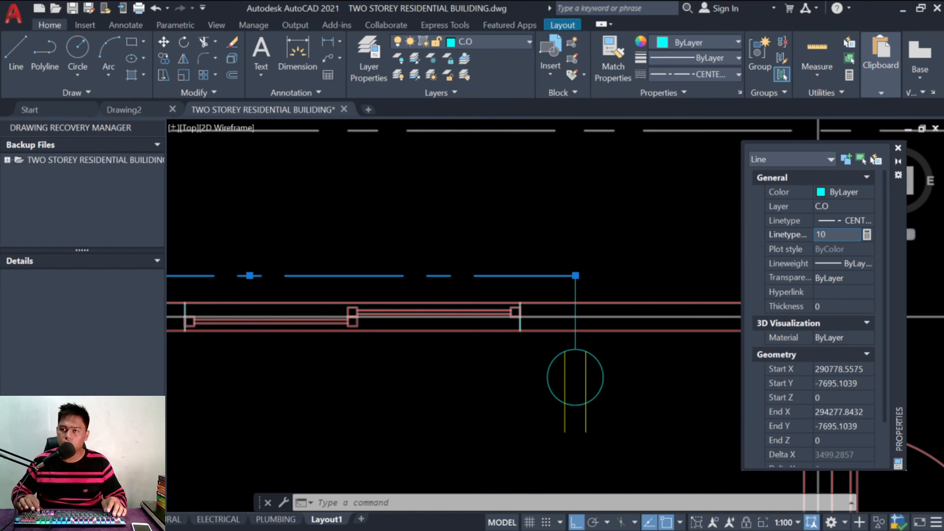
pyautogui.press('Return')
pyautogui.click(831, 235)
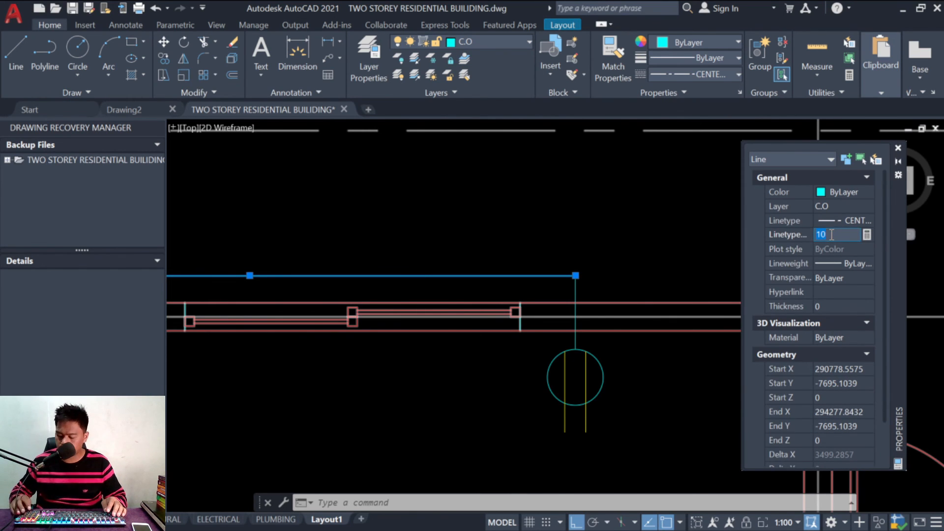
pyautogui.click(830, 235)
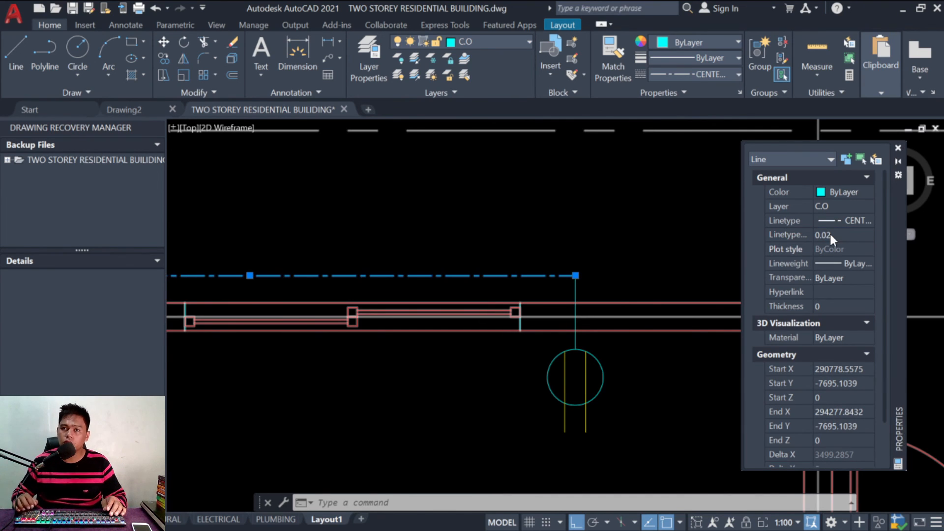
# Step: Set the horizontal wire's linetype scale to 0.04, deselect it and return to paper space
pyautogui.click(831, 239)
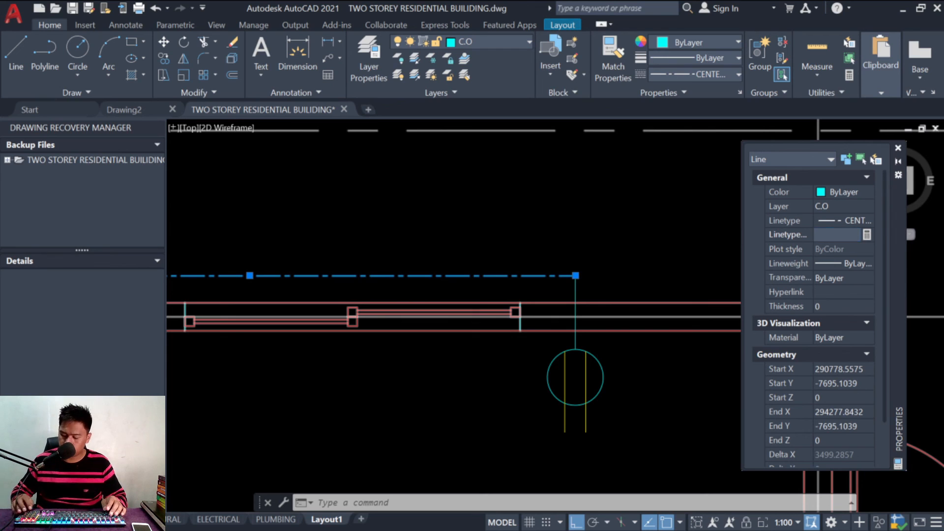
pyautogui.write('0.05')
pyautogui.press('Return')
pyautogui.click(837, 239)
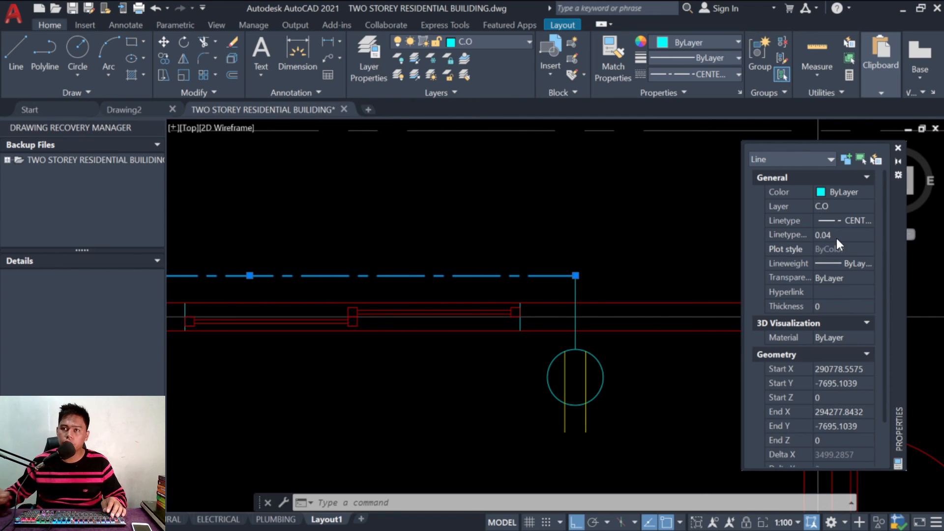
pyautogui.press('Escape')
pyautogui.press('space')
pyautogui.press('Escape')
pyautogui.write('ps')
pyautogui.press('space')
pyautogui.press('space')
pyautogui.press('Escape')
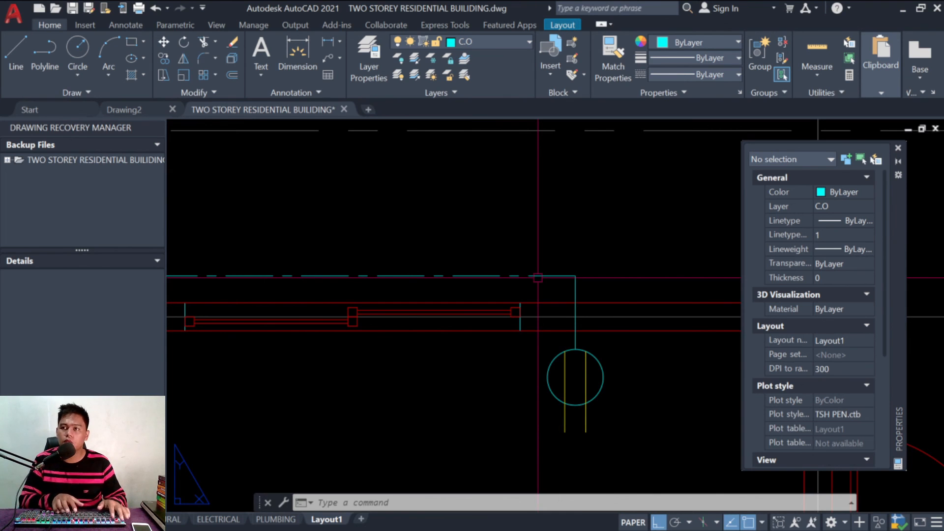
# Step: Switch to the full model with TILEMODE 1 and bring the wiring around grids A-1 to B-2 into view
pyautogui.write('TI')
pyautogui.press('space')
pyautogui.write('1')
pyautogui.press('space')
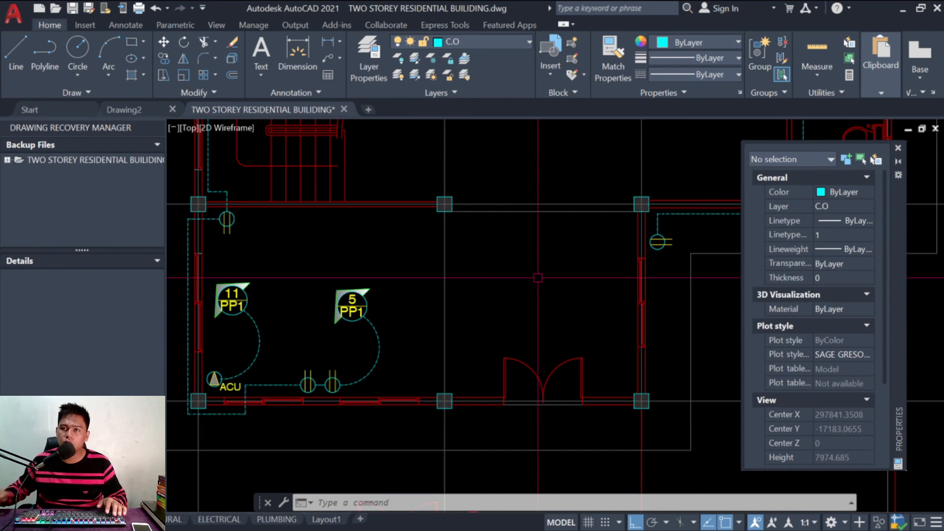
pyautogui.scroll(-5, 522, 276)
pyautogui.scroll(7, 463, 179)
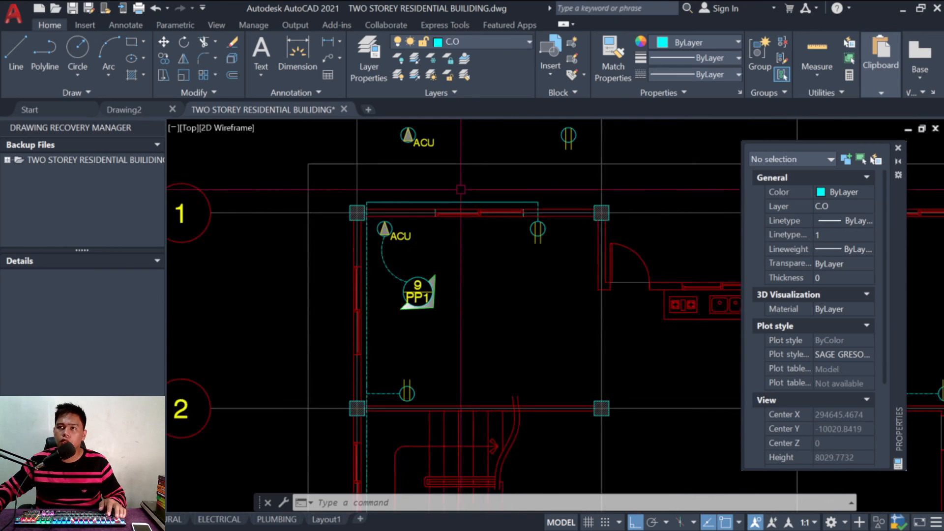
pyautogui.write('ma')
pyautogui.press('space')
pyautogui.click(454, 207)
pyautogui.press('space')
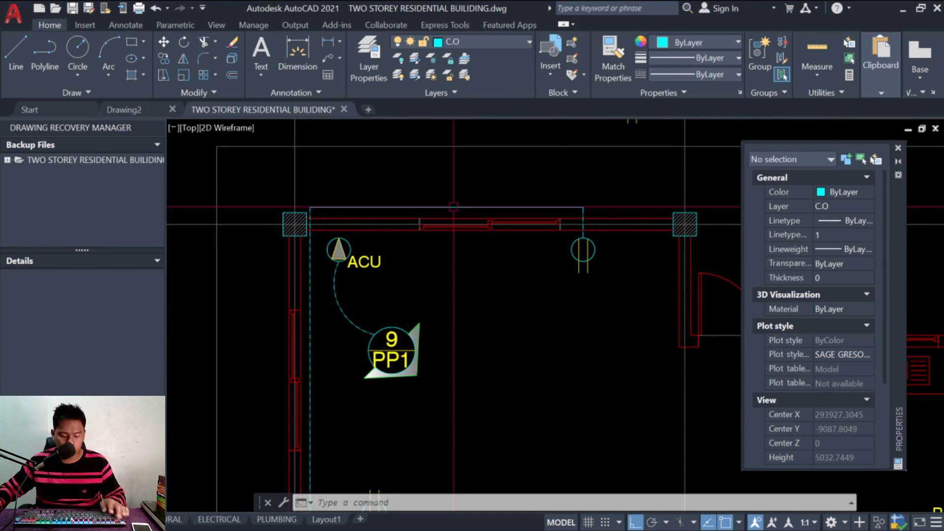
# Step: Match the rescaled horizontal wire's properties onto the connected wiring and the circuit 9 arc in the room between grids A and B
pyautogui.write('ma')
pyautogui.press('space')
pyautogui.click(453, 207)
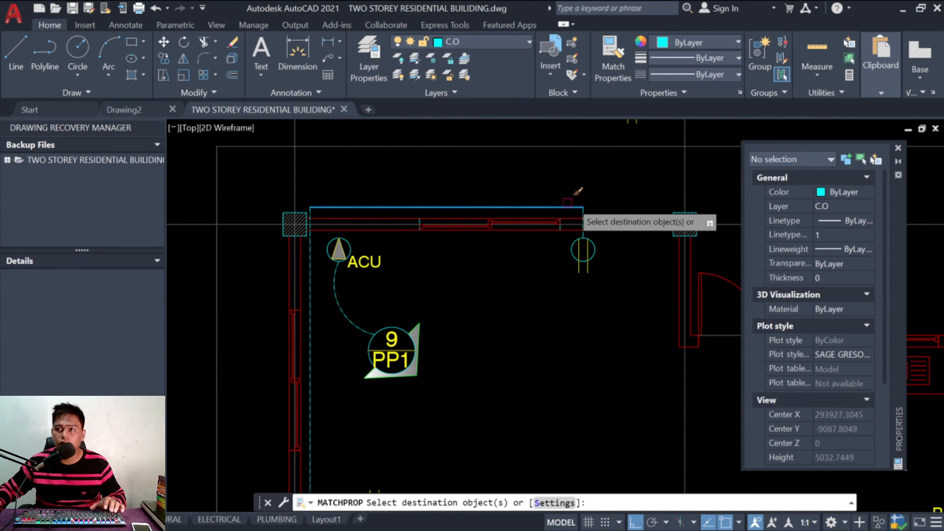
pyautogui.scroll(4, 583, 205)
pyautogui.click(614, 211)
pyautogui.scroll(-4, 539, 185)
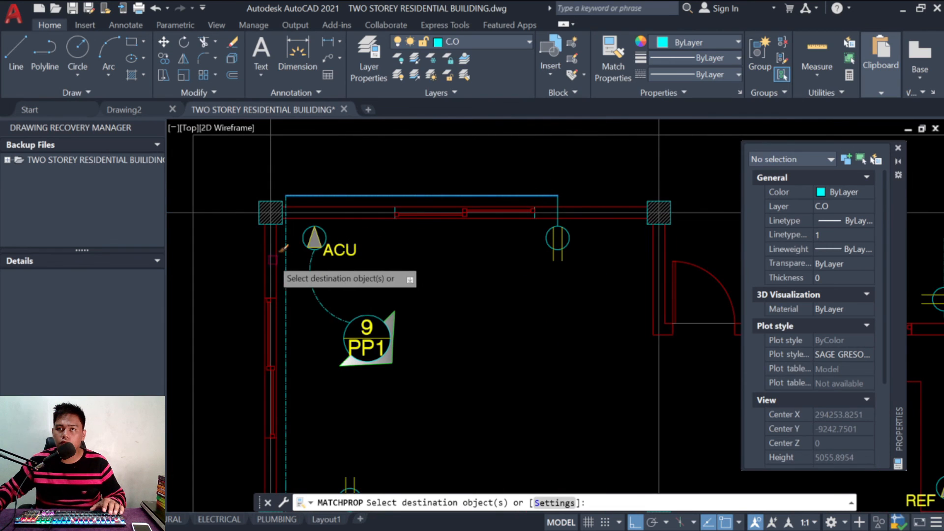
pyautogui.scroll(-5, 411, 264)
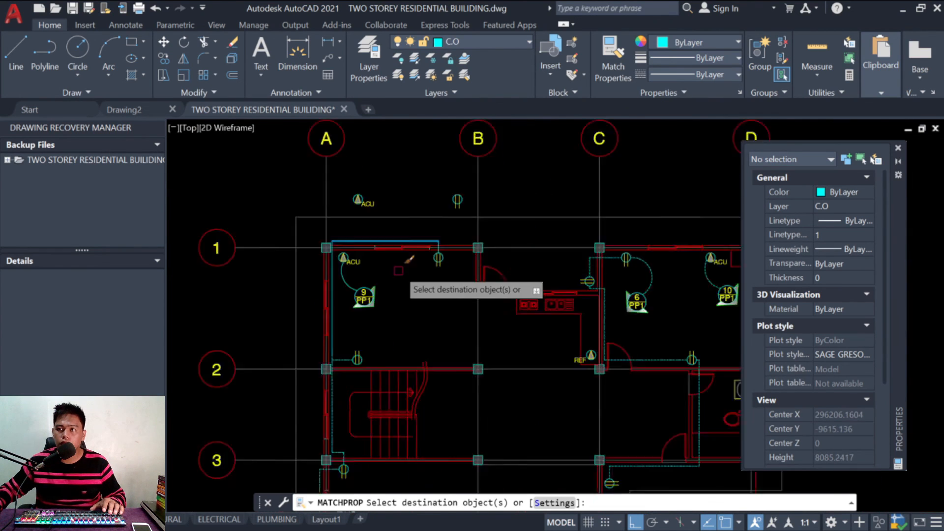
# Step: Match the same wire properties onto the circuit 6 and circuit 10 wiring between grids C and D
pyautogui.scroll(6, 474, 289)
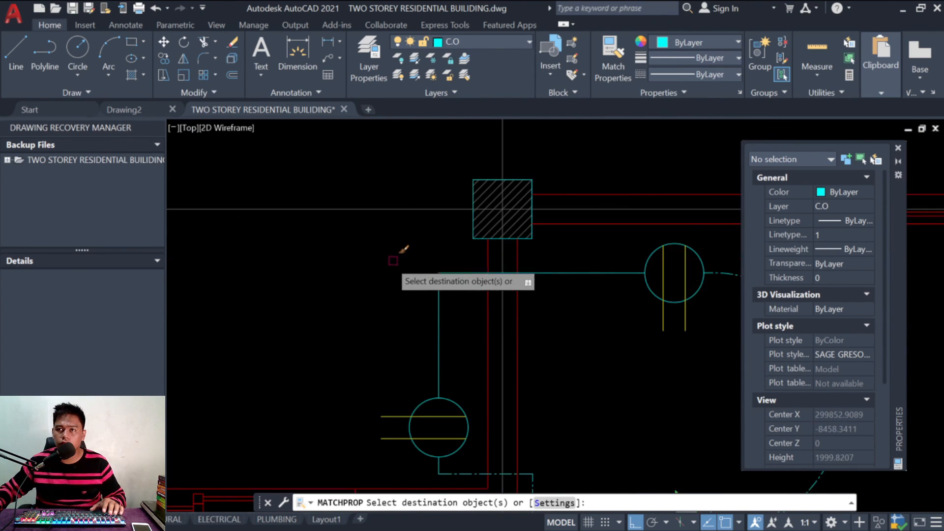
pyautogui.scroll(-2, 398, 266)
pyautogui.scroll(-2, 523, 278)
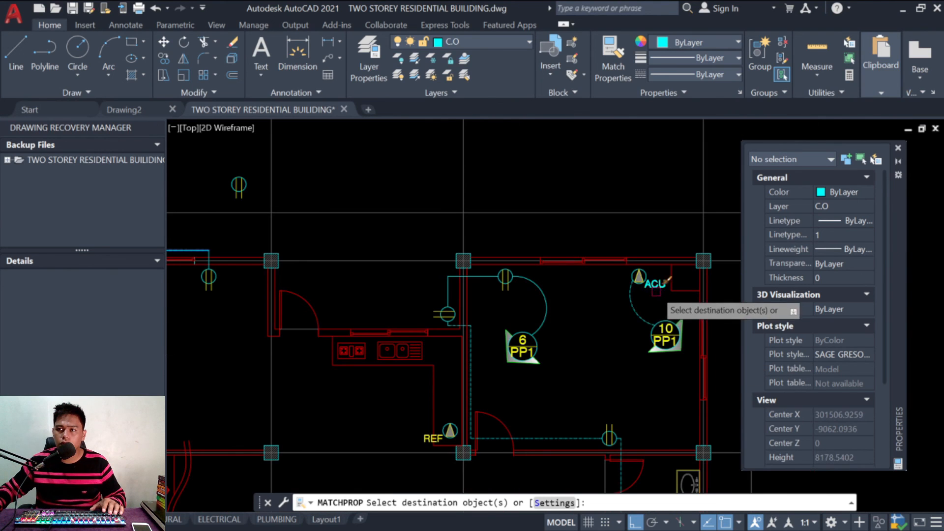
pyautogui.scroll(-3, 648, 295)
pyautogui.scroll(5, 610, 295)
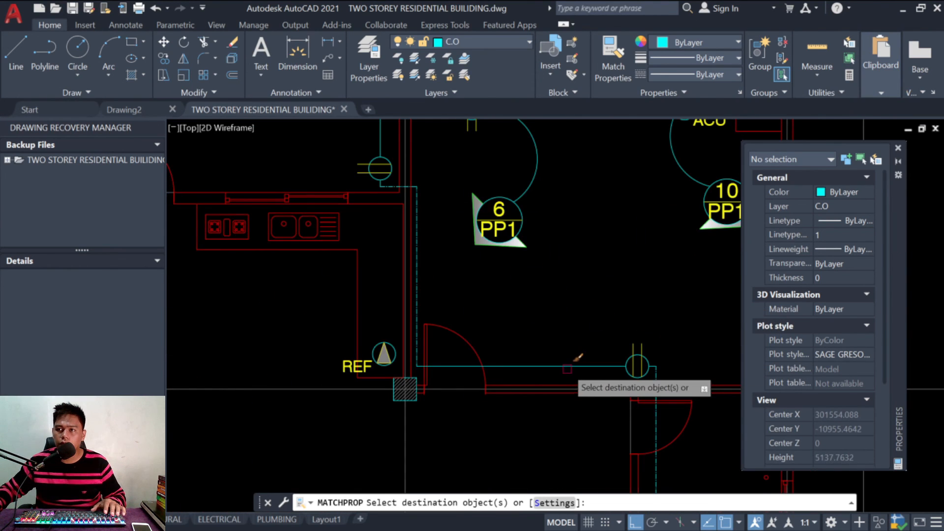
pyautogui.scroll(-2, 428, 163)
pyautogui.scroll(4, 422, 252)
pyautogui.click(404, 241)
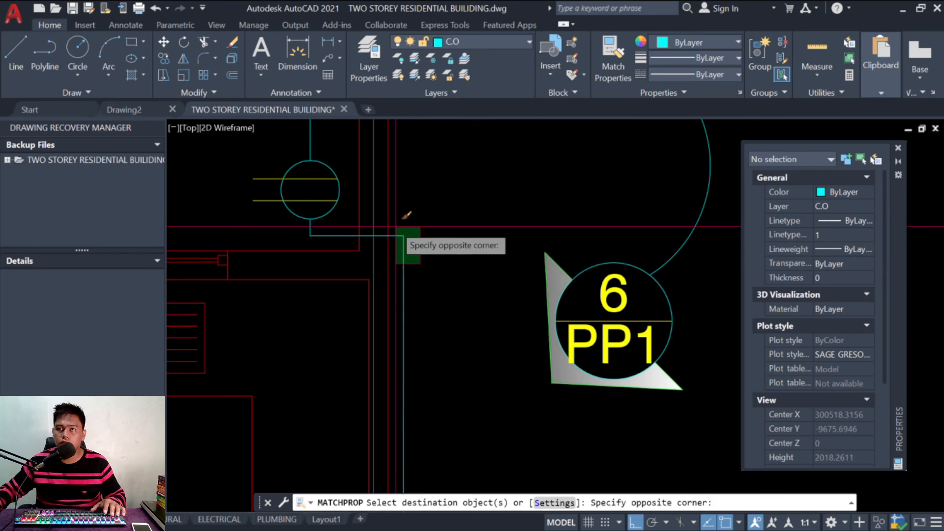
pyautogui.scroll(-3, 374, 217)
pyautogui.click(355, 213)
# Step: Match the same properties onto the wires running past the bathroom to the outlet near grid C-3
pyautogui.scroll(-3, 364, 209)
pyautogui.scroll(6, 421, 279)
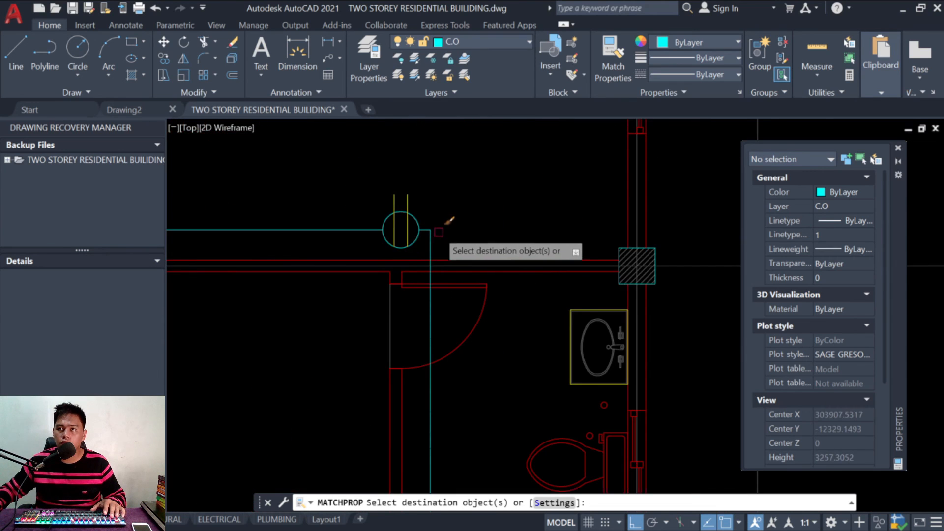
pyautogui.scroll(-3, 437, 229)
pyautogui.scroll(5, 344, 332)
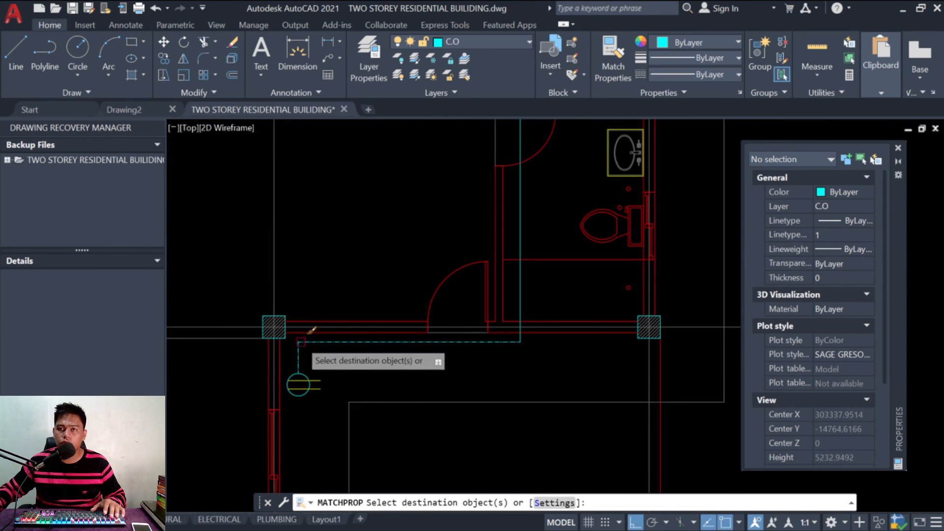
pyautogui.click(340, 332)
pyautogui.click(486, 316)
pyautogui.scroll(-3, 485, 295)
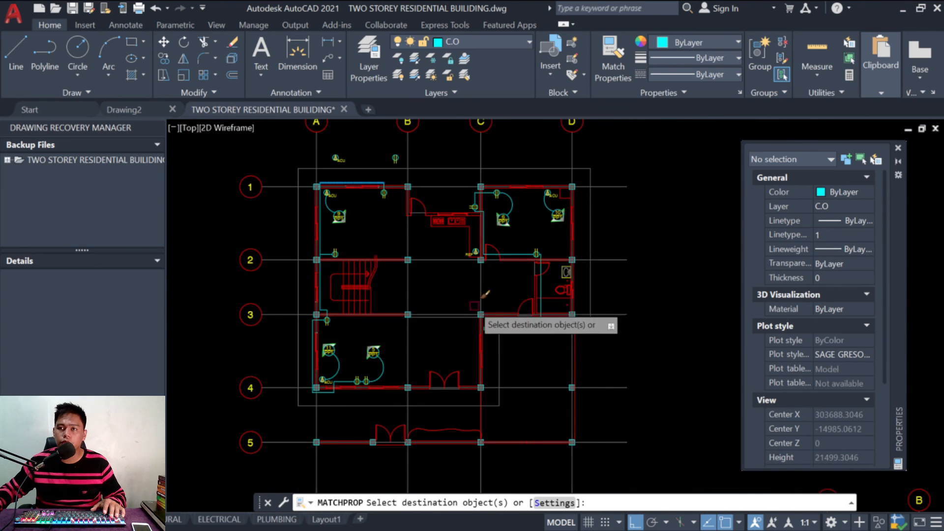
# Step: Match the same properties onto the circuit 5 and circuit 11 arcs and the wire between their outlets
pyautogui.scroll(6, 370, 366)
pyautogui.click(400, 364)
pyautogui.click(273, 379)
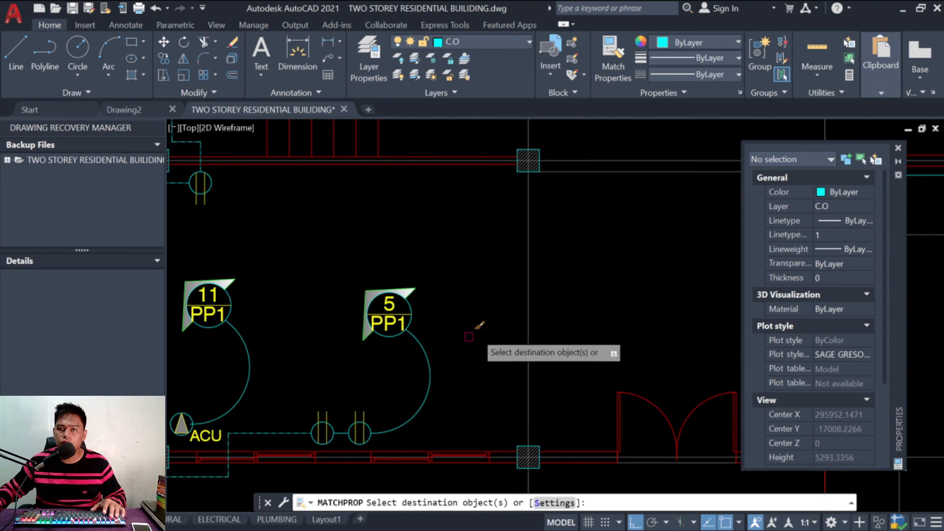
pyautogui.scroll(-2, 443, 338)
pyautogui.scroll(-3, 344, 388)
pyautogui.scroll(7, 364, 334)
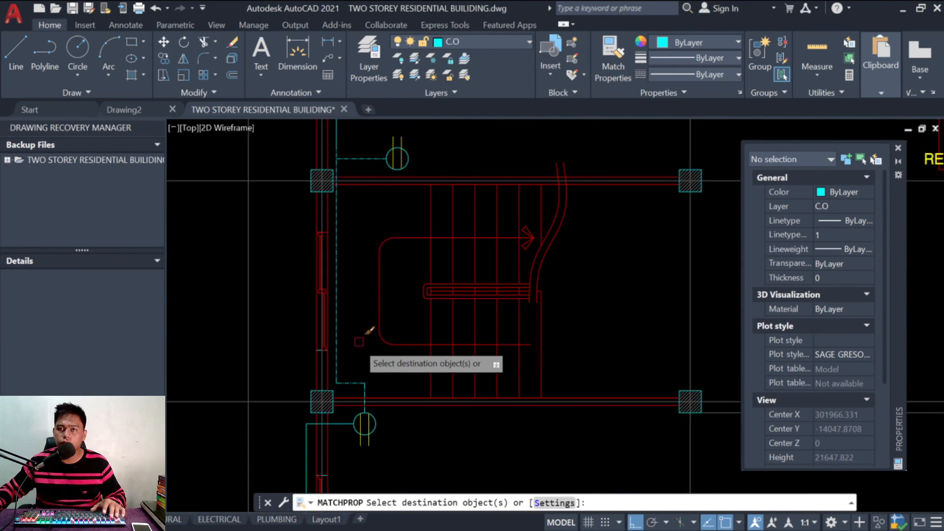
# Step: Match the same properties onto the remaining wires along grid A beside the stairs and finish Match Properties
pyautogui.click(381, 394)
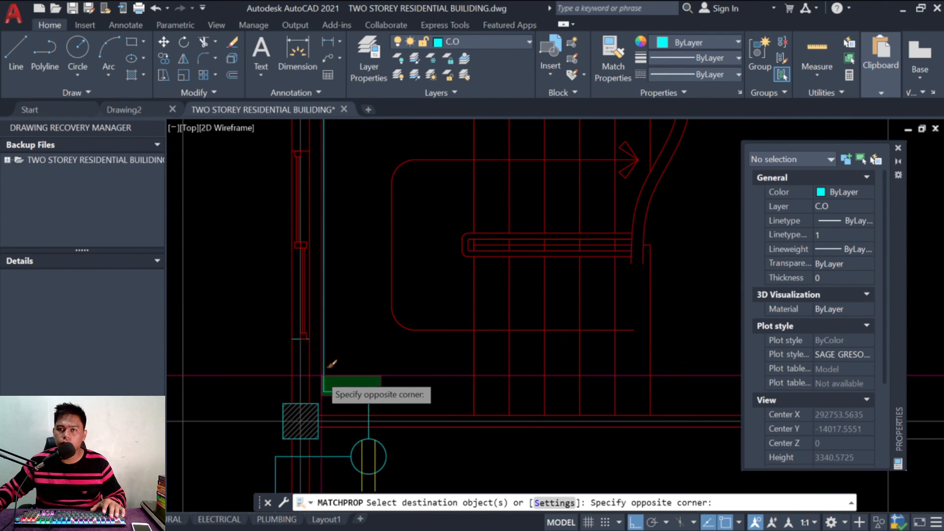
pyautogui.click(324, 377)
pyautogui.scroll(-3, 354, 394)
pyautogui.scroll(3, 367, 270)
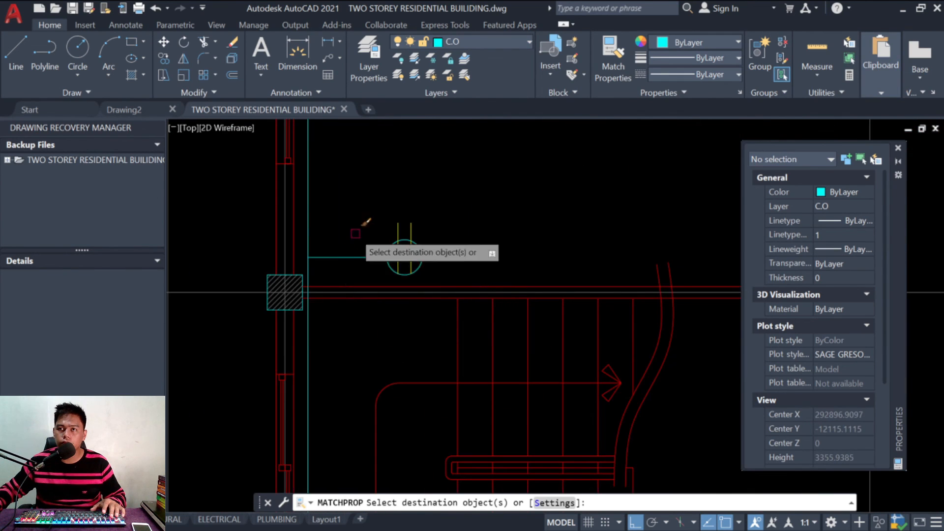
pyautogui.scroll(-3, 423, 197)
pyautogui.scroll(5, 445, 295)
pyautogui.press('Return')
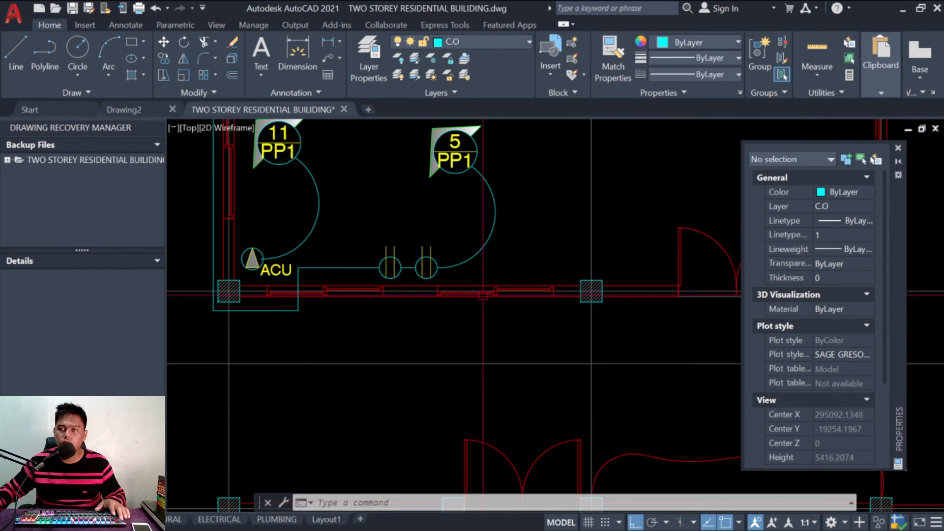
# Step: Return to Layout1 with TILEMODE 0 and inspect the outlet wiring's dashed linetype in the viewport
pyautogui.write('TILEMODE')
pyautogui.press('Return')
pyautogui.write('0')
pyautogui.press('Return')
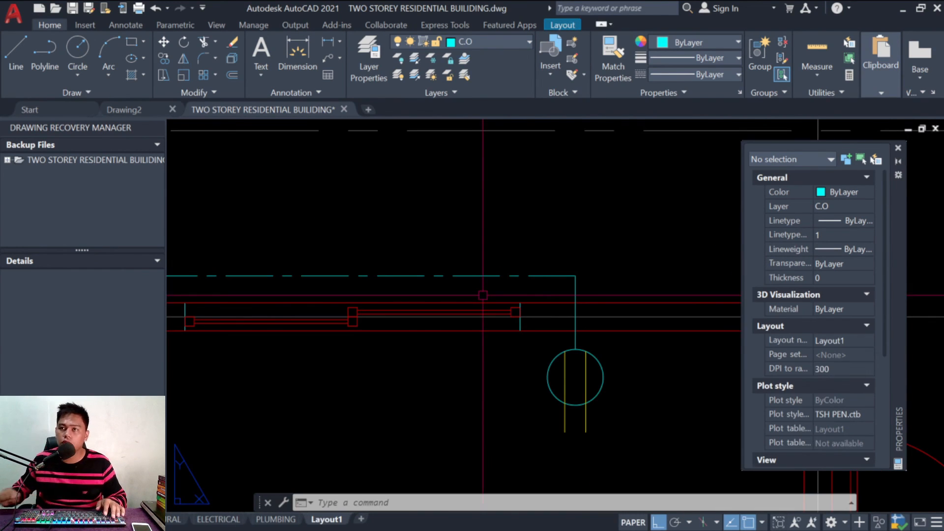
pyautogui.scroll(-3, 443, 295)
pyautogui.scroll(6, 462, 317)
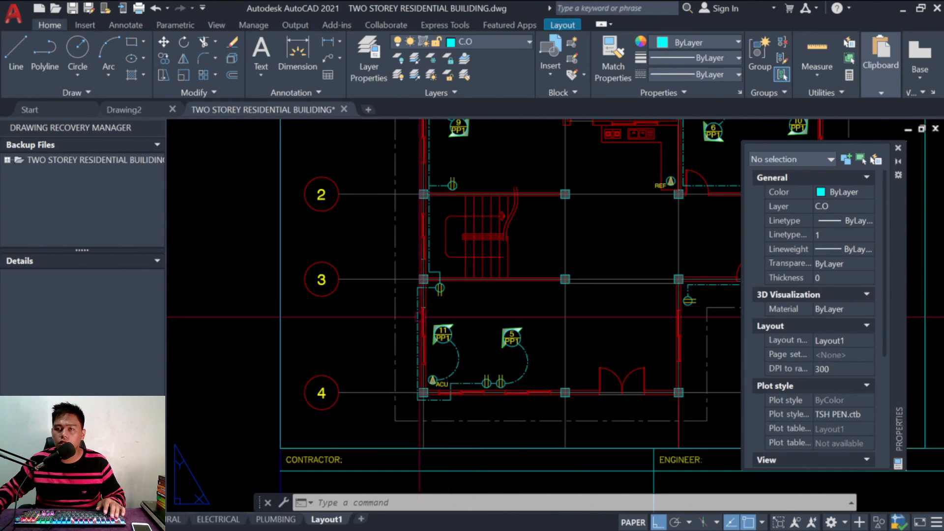
# Step: Inspect the outlet wiring in the viewport and its position below the lighting layout on the sheet
pyautogui.scroll(-3, 458, 305)
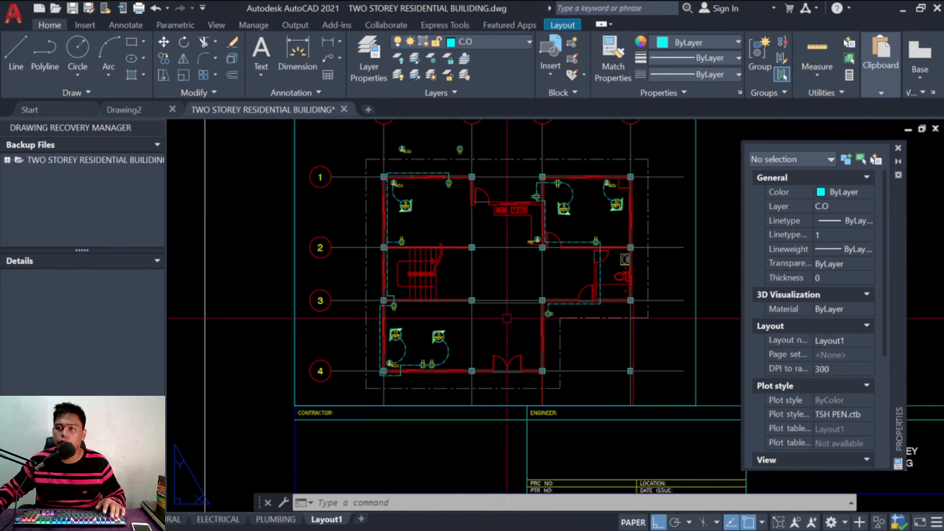
pyautogui.scroll(5, 541, 246)
pyautogui.scroll(-3, 453, 314)
pyautogui.scroll(5, 467, 275)
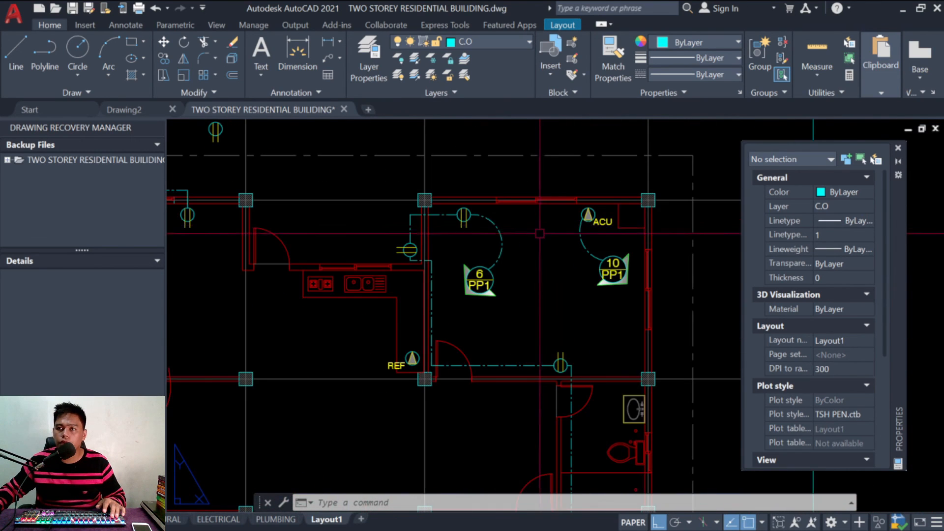
pyautogui.scroll(-3, 565, 243)
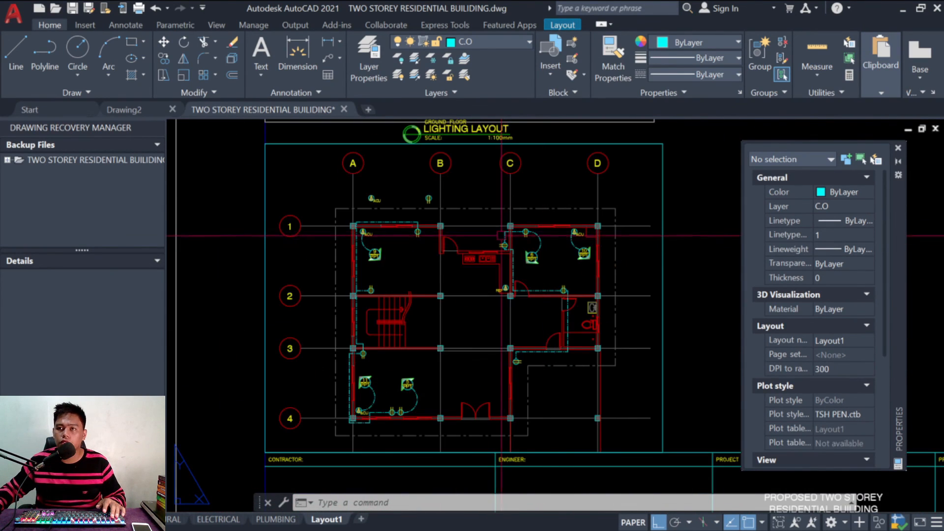
pyautogui.scroll(-3, 461, 258)
pyautogui.scroll(3, 446, 216)
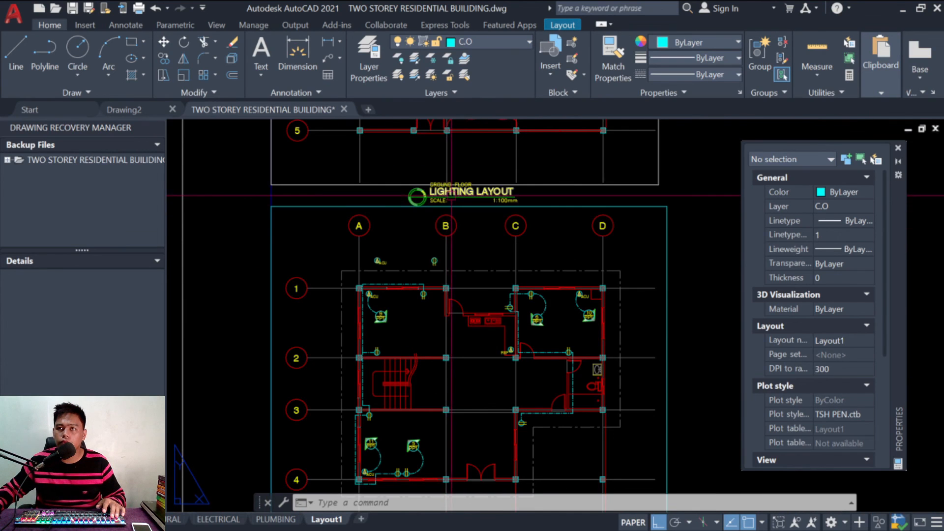
pyautogui.scroll(-3, 462, 256)
# Step: Move the outlet layout viewport freely, with Ortho off, to the empty area beside the lighting layout viewport
pyautogui.press('Escape')
pyautogui.press('Escape')
pyautogui.press('Escape')
pyautogui.write('m')
pyautogui.press('space')
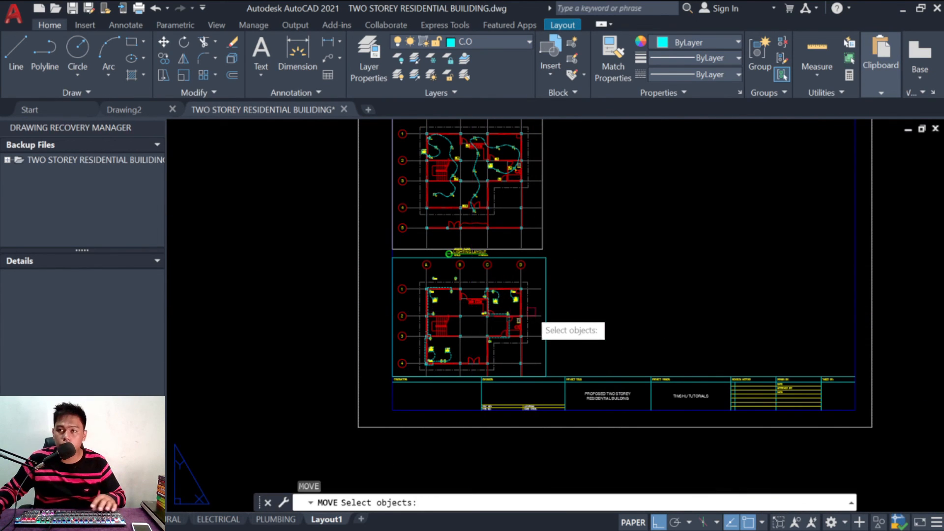
pyautogui.press('space')
pyautogui.click(461, 311)
pyautogui.scroll(-3, 528, 315)
pyautogui.scroll(3, 570, 227)
pyautogui.press('F8')
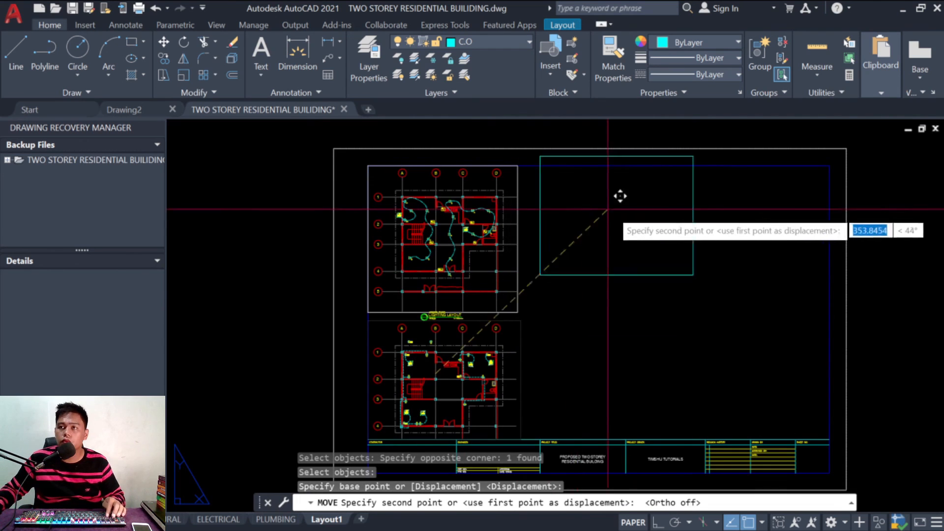
pyautogui.click(598, 220)
pyautogui.press('Escape')
pyautogui.press('Escape')
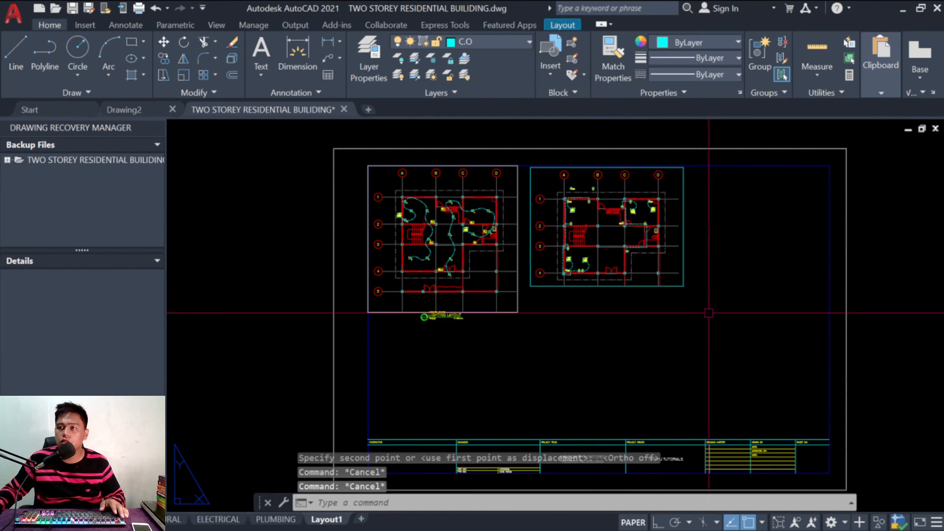
# Step: Stretch the outlet viewport's lower edge down about 43 units so that grid line 5 is included
pyautogui.moveTo(709, 312); pyautogui.dragTo(661, 272)
pyautogui.click(683, 285)
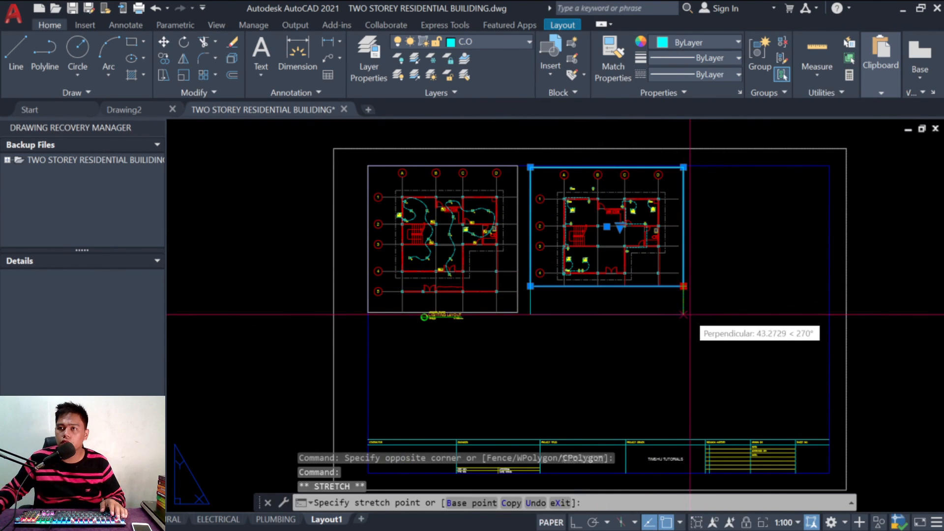
pyautogui.scroll(4, 474, 316)
pyautogui.press('Escape')
pyautogui.press('Escape')
pyautogui.press('Escape')
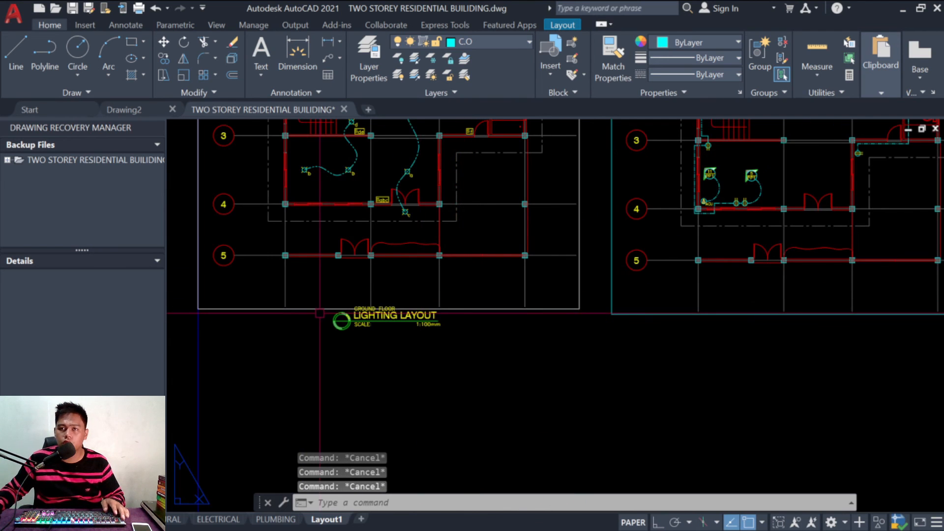
# Step: Copy the ground floor LIGHTING LAYOUT title horizontally, with Ortho on, to beneath the outlet viewport
pyautogui.write('co')
pyautogui.press('Return')
pyautogui.click(313, 281)
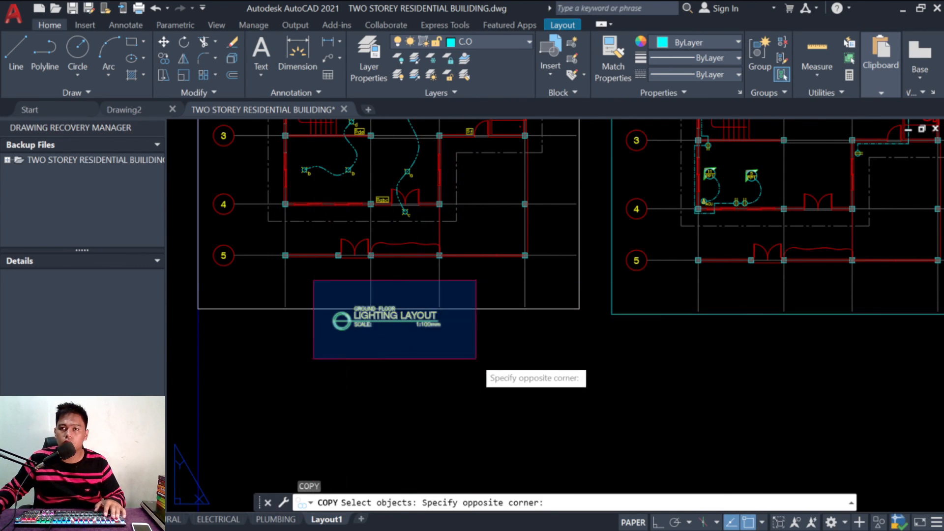
pyautogui.click(485, 349)
pyautogui.press('Return')
pyautogui.click(363, 344)
pyautogui.press('F8')
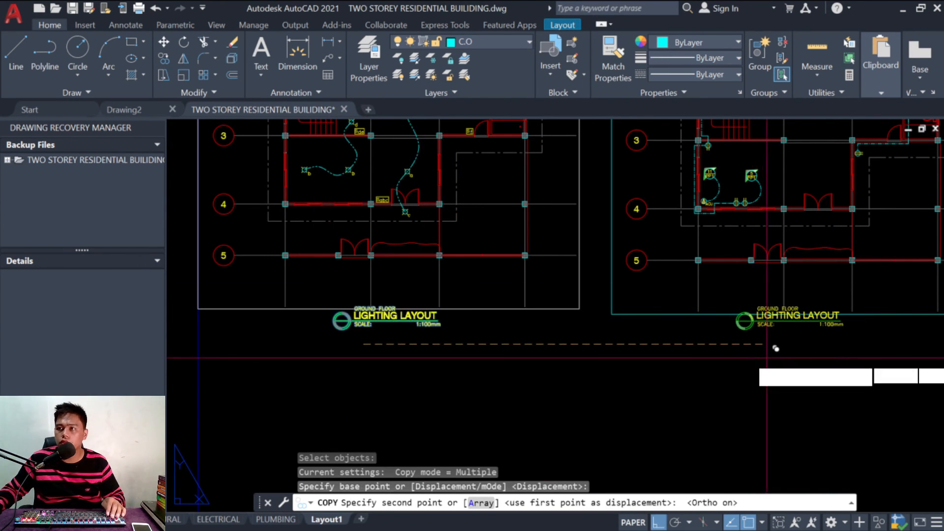
pyautogui.click(777, 348)
pyautogui.press('Escape')
pyautogui.press('Escape')
pyautogui.press('Escape')
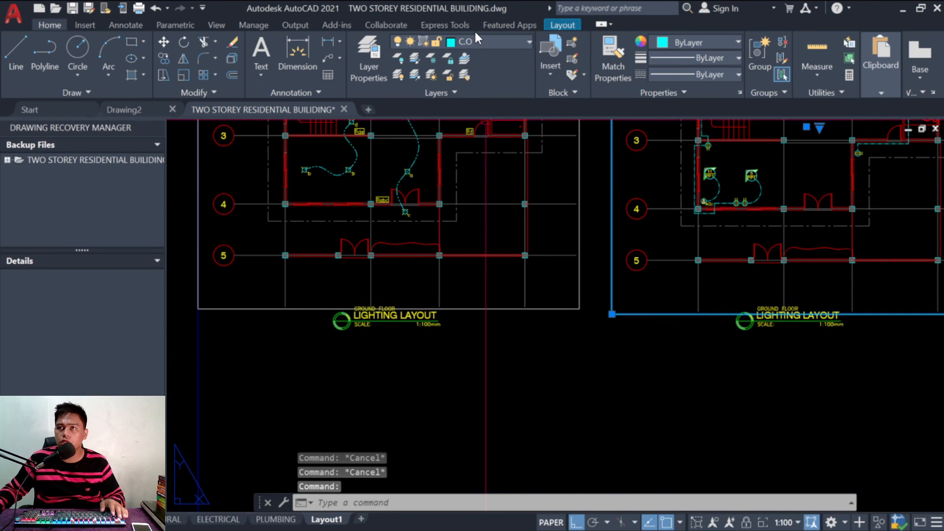
# Step: Put the outlet viewport's frame on the Defpoints layer and clear the selection
pyautogui.click(480, 43)
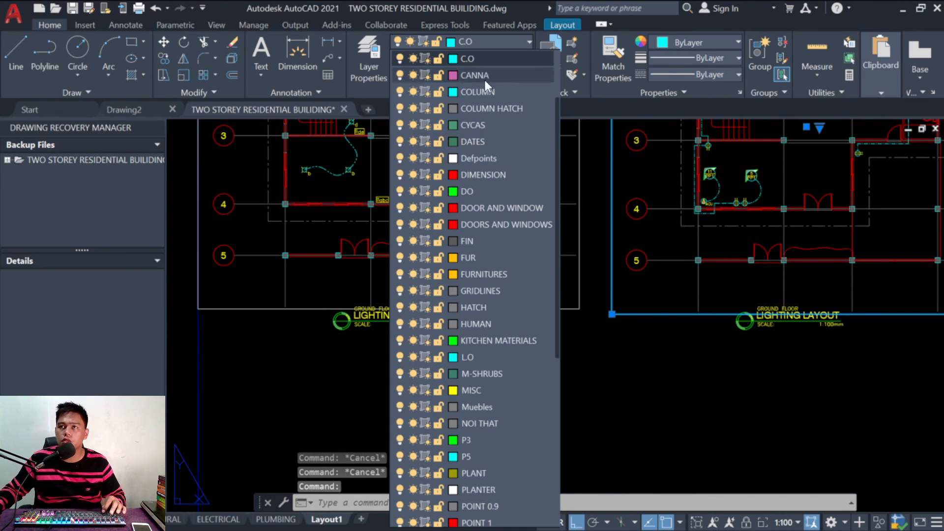
pyautogui.click(488, 157)
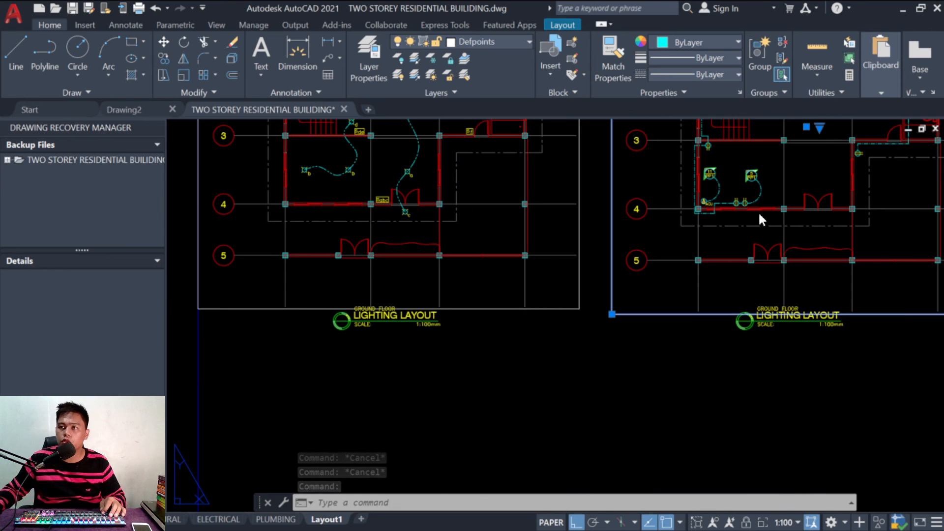
pyautogui.press('Escape')
pyautogui.press('Escape')
# Step: Change the copied drawing title to read POWER LAYOUT
pyautogui.scroll(-3, 671, 333)
pyautogui.scroll(8, 556, 321)
pyautogui.click(600, 307)
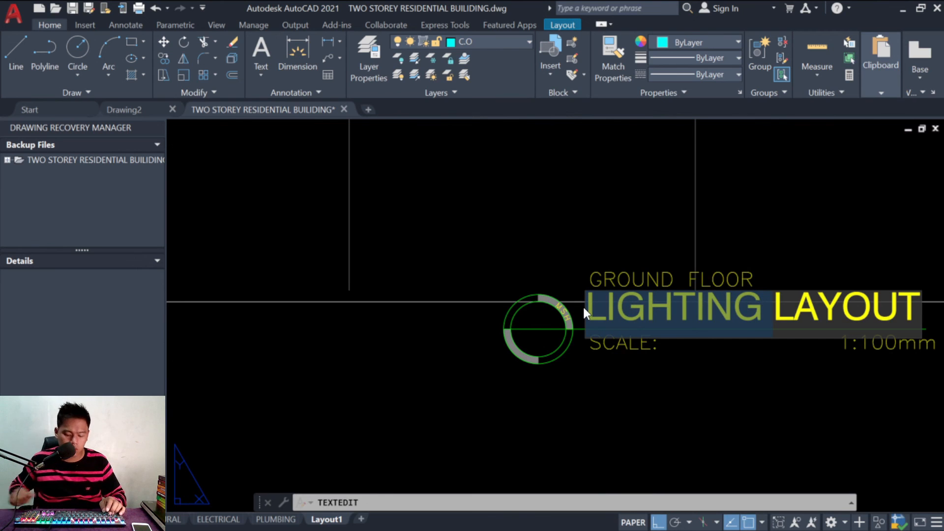
pyautogui.write('OPO')
pyautogui.press('BackSpace')
pyautogui.press('BackSpace')
pyautogui.press('BackSpace')
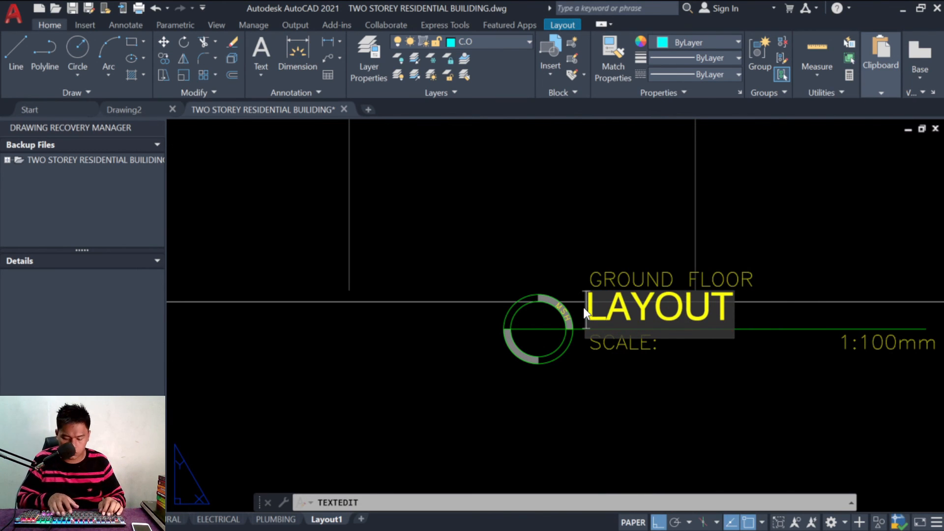
pyautogui.write('POWER')
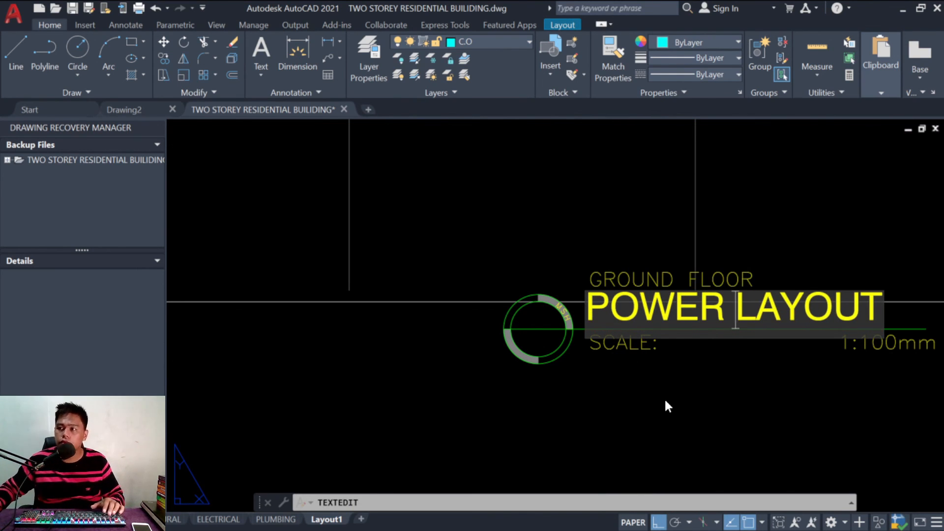
pyautogui.click(663, 410)
# Step: Reduce the spacing in the copied scale text so 1:100mm ends flush with the POWER LAYOUT title
pyautogui.scroll(-4, 618, 366)
pyautogui.scroll(4, 751, 353)
pyautogui.press('Escape')
pyautogui.press('Escape')
pyautogui.doubleClick(617, 366)
pyautogui.click(601, 365)
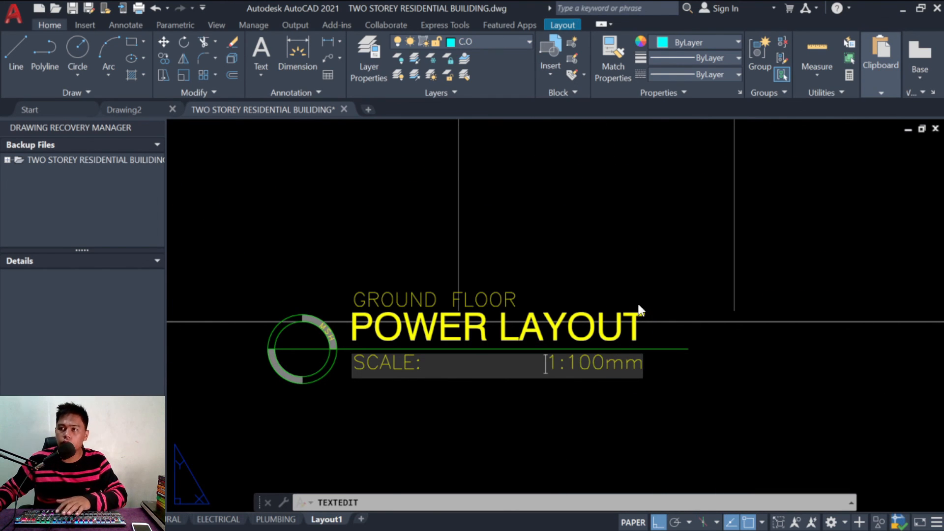
pyautogui.click(634, 262)
pyautogui.press('Escape')
pyautogui.press('Escape')
pyautogui.press('Escape')
# Step: Stretch the end of the POWER LAYOUT title's green line back about 5.5 units to match the shorter text
pyautogui.scroll(2, 697, 362)
pyautogui.write('s')
pyautogui.press('space')
pyautogui.click(699, 367)
pyautogui.click(655, 327)
pyautogui.press('space')
pyautogui.click(695, 419)
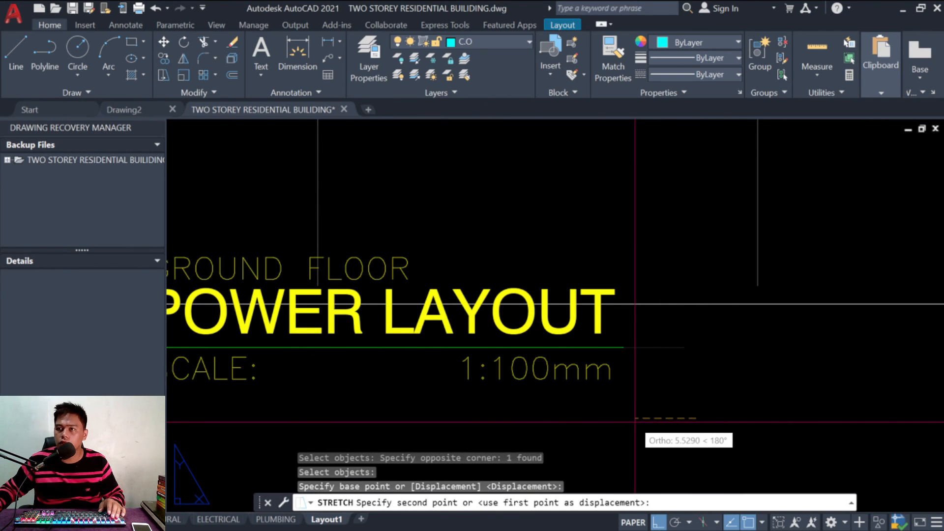
pyautogui.click(636, 422)
pyautogui.press('Escape')
pyautogui.press('Escape')
# Step: Erase the spare ACU and convenience outlet symbols above grid line 1 through the power layout viewport, and return to paper space
pyautogui.scroll(-3, 623, 326)
pyautogui.moveTo(613, 334); pyautogui.dragTo(607, 384, button='middle')
pyautogui.scroll(-1, 569, 325)
pyautogui.moveTo(568, 324); pyautogui.dragTo(532, 408, button='middle')
pyautogui.moveTo(538, 346); pyautogui.dragTo(540, 348, button='middle')
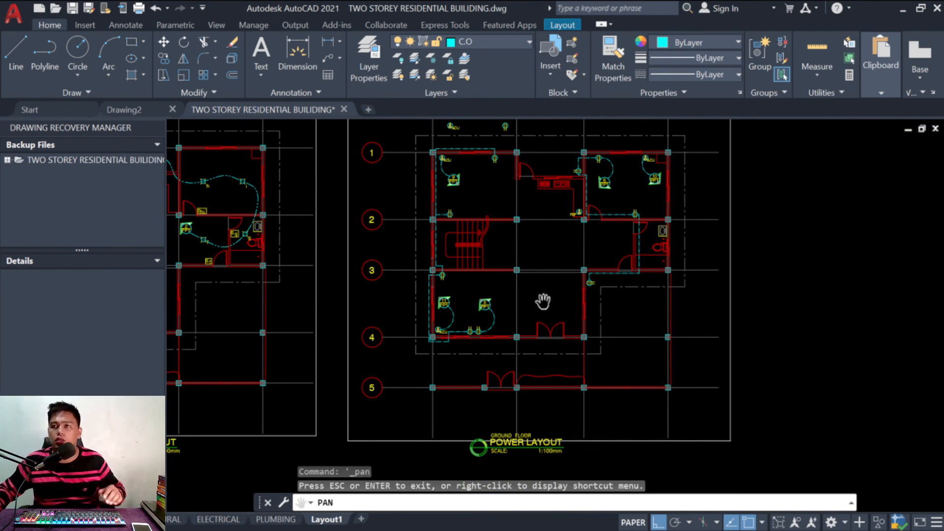
pyautogui.scroll(-2, 546, 323)
pyautogui.scroll(4, 500, 182)
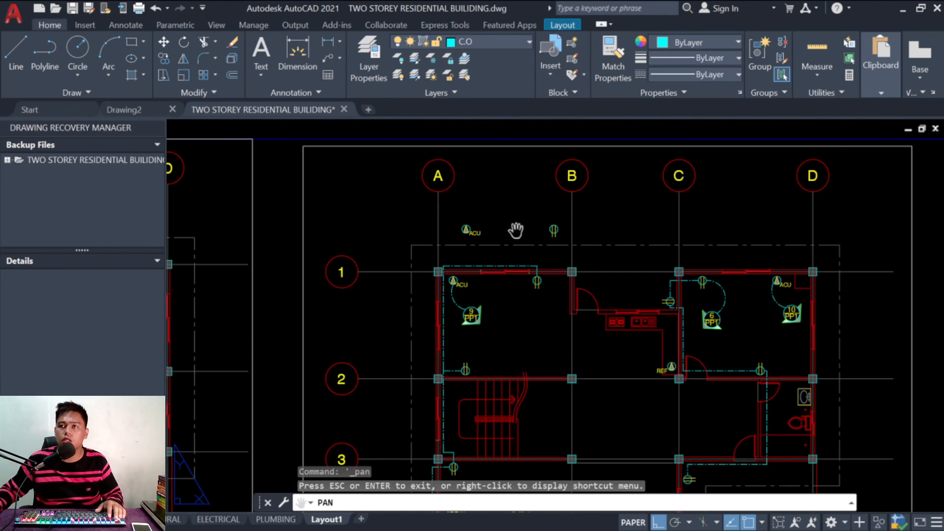
pyautogui.scroll(2, 515, 230)
pyautogui.press('Escape')
pyautogui.press('Escape')
pyautogui.click(512, 235)
pyautogui.doubleClick(512, 235)
pyautogui.press('Escape')
pyautogui.write('e')
pyautogui.press('space')
pyautogui.click(581, 243)
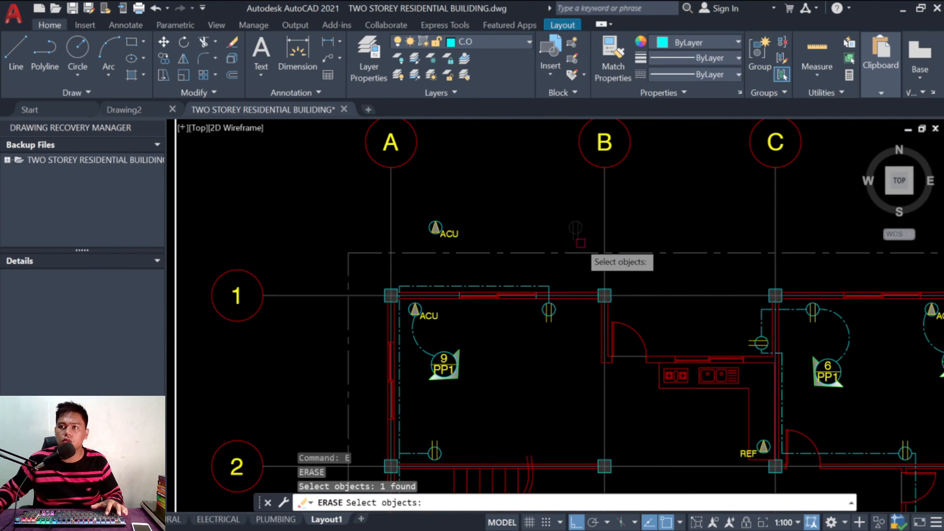
pyautogui.click(464, 225)
pyautogui.click(403, 205)
pyautogui.press('Return')
pyautogui.write('ps')
pyautogui.press('Return')
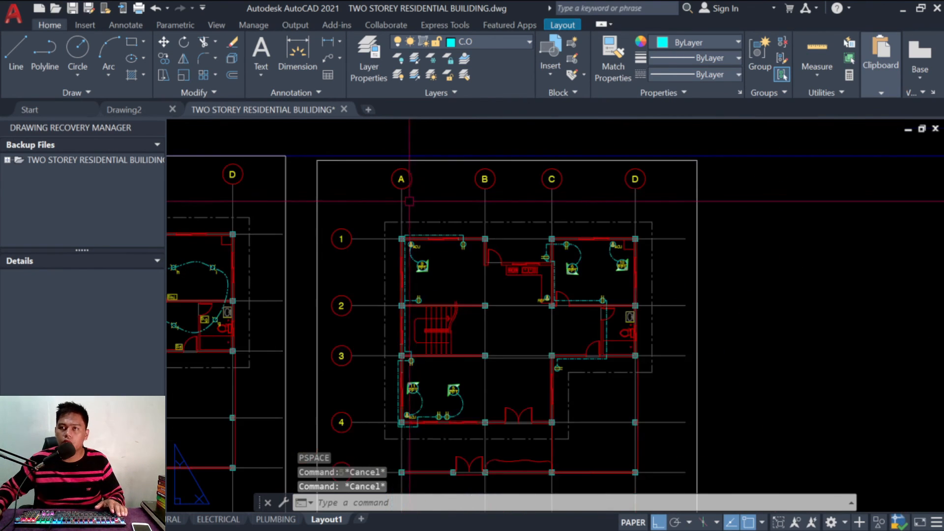
# Step: Lock the view of both the power layout and lighting layout viewports with MVIEW, setting Lock to ON
pyautogui.scroll(-2, 637, 315)
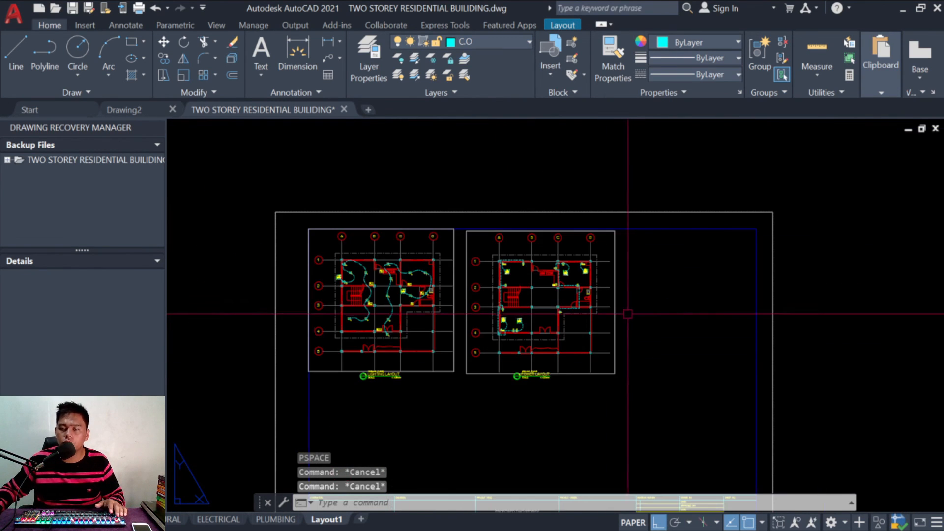
pyautogui.press('Escape')
pyautogui.scroll(2, 559, 359)
pyautogui.write('MV')
pyautogui.press('Return')
pyautogui.write('L')
pyautogui.press('Return')
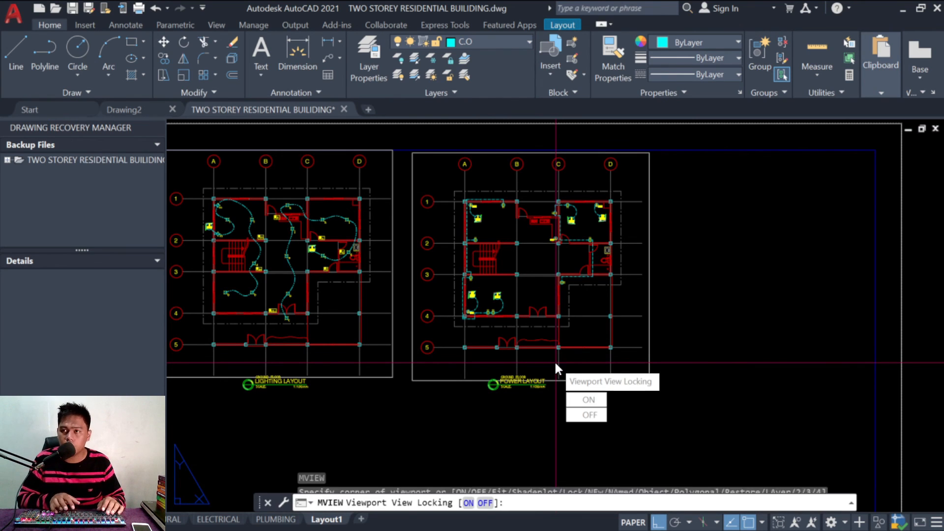
pyautogui.write('ON')
pyautogui.press('Return')
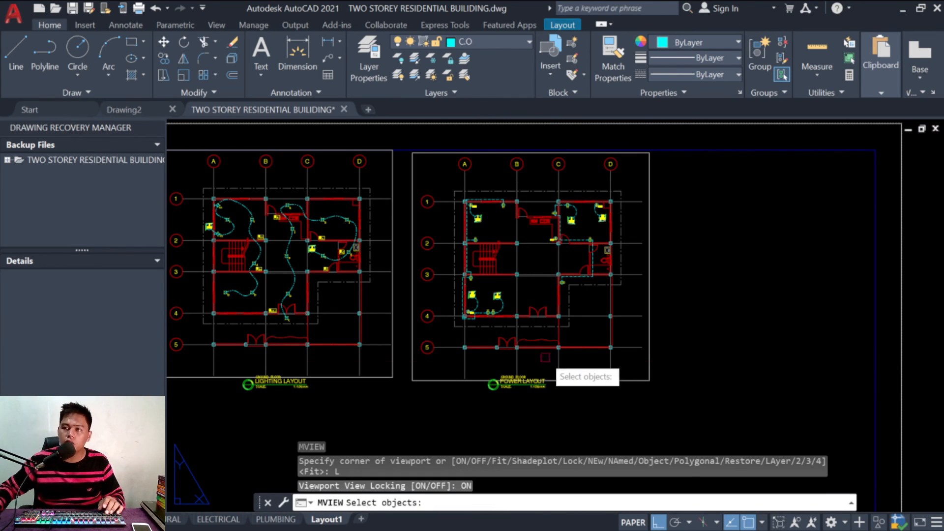
pyautogui.click(576, 381)
pyautogui.click(392, 377)
pyautogui.press('Return')
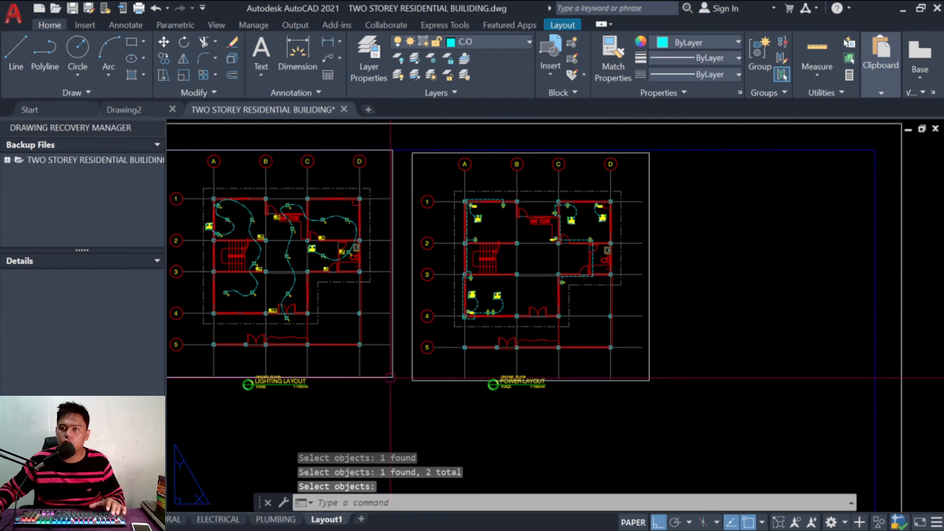
pyautogui.press('Escape')
# Step: Activate the power layout viewport, zoom in and out to check its view lock, and return to paper space
pyautogui.doubleClick(490, 336)
pyautogui.scroll(-3, 531, 282)
pyautogui.scroll(4, 522, 268)
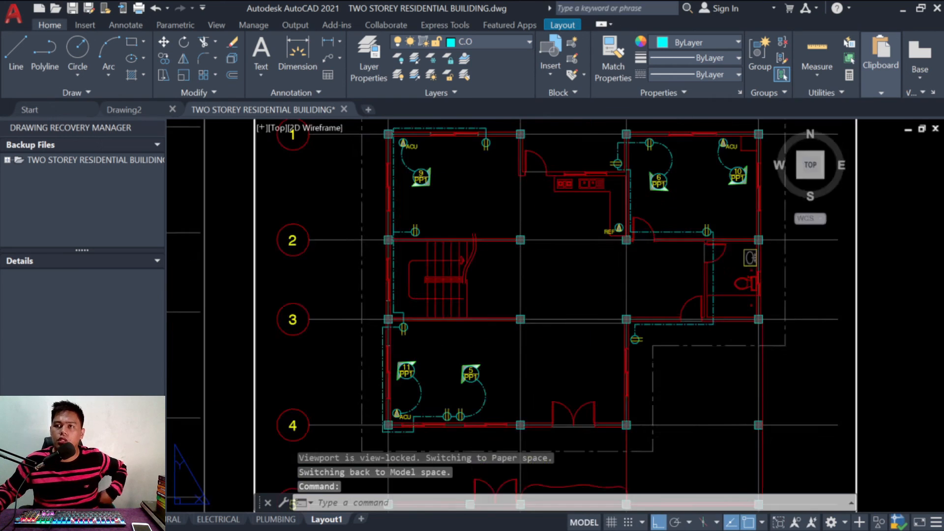
pyautogui.scroll(-4, 513, 253)
pyautogui.scroll(4, 521, 258)
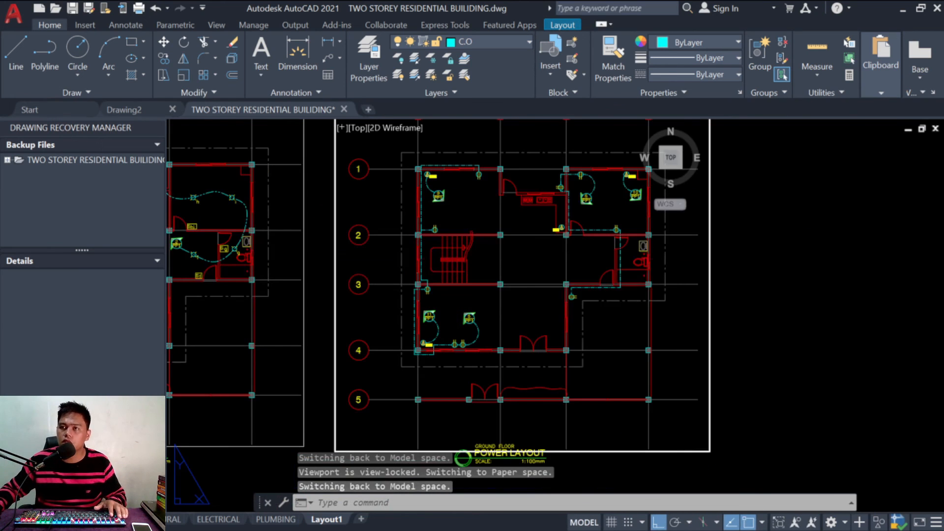
pyautogui.press('Escape')
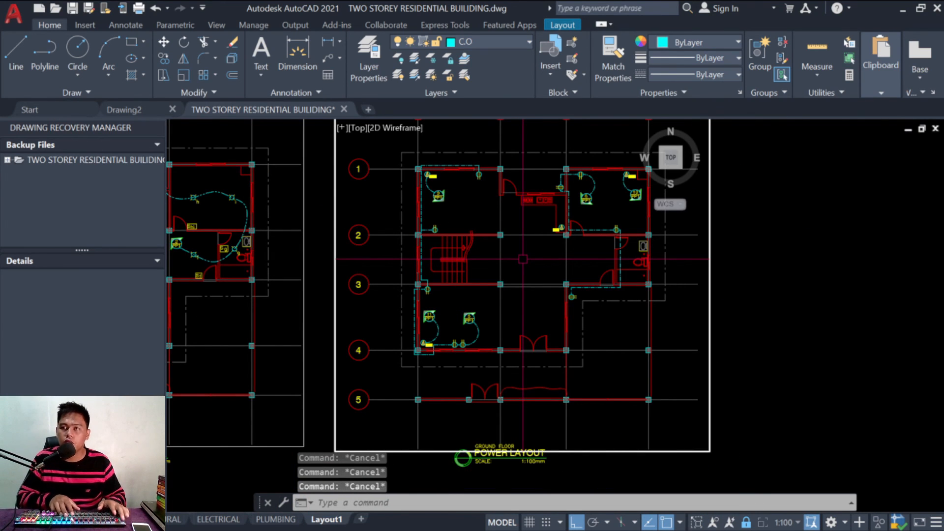
pyautogui.write('PS')
pyautogui.press('Return')
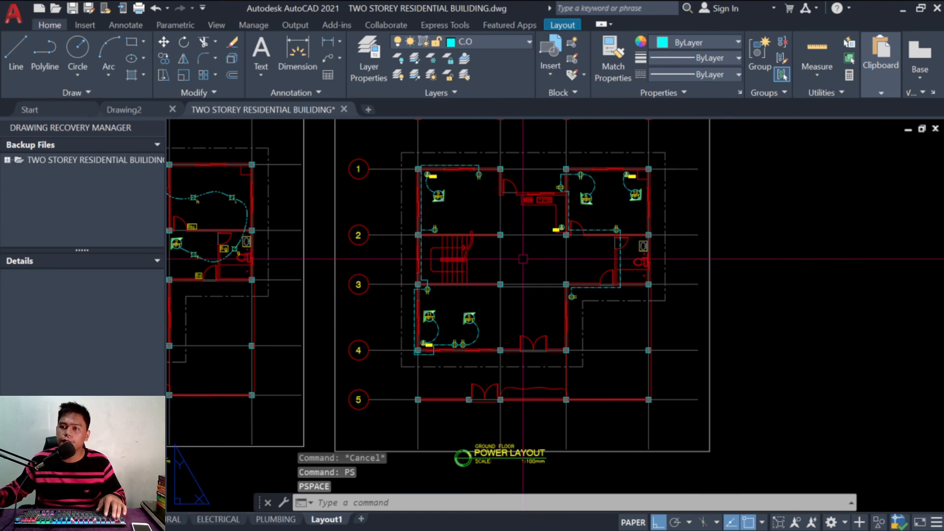
# Step: Review the lighting and power layout titles and the outlet wiring around circuits 11 and 5
pyautogui.scroll(-2, 513, 250)
pyautogui.scroll(3, 487, 372)
pyautogui.moveTo(505, 325); pyautogui.dragTo(649, 315, button='middle')
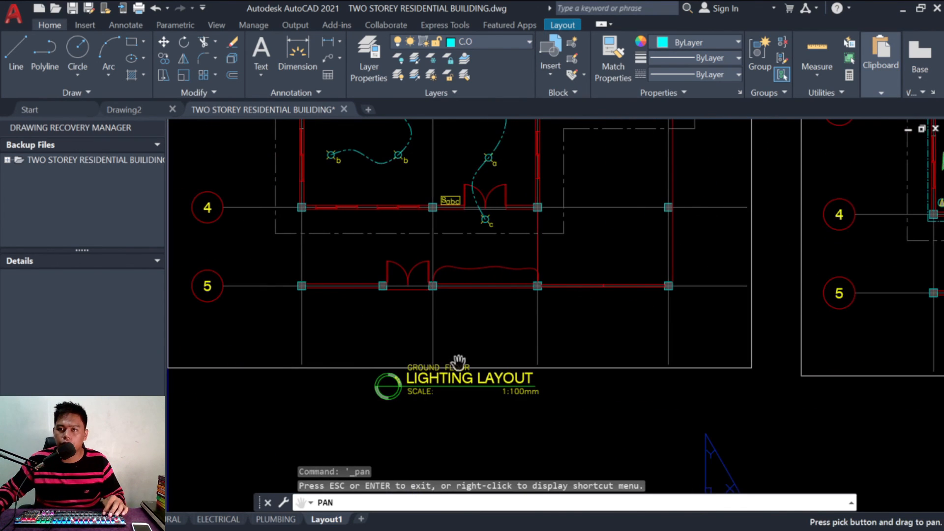
pyautogui.moveTo(570, 337); pyautogui.dragTo(223, 331, button='middle')
pyautogui.moveTo(746, 361); pyautogui.dragTo(643, 383, button='middle')
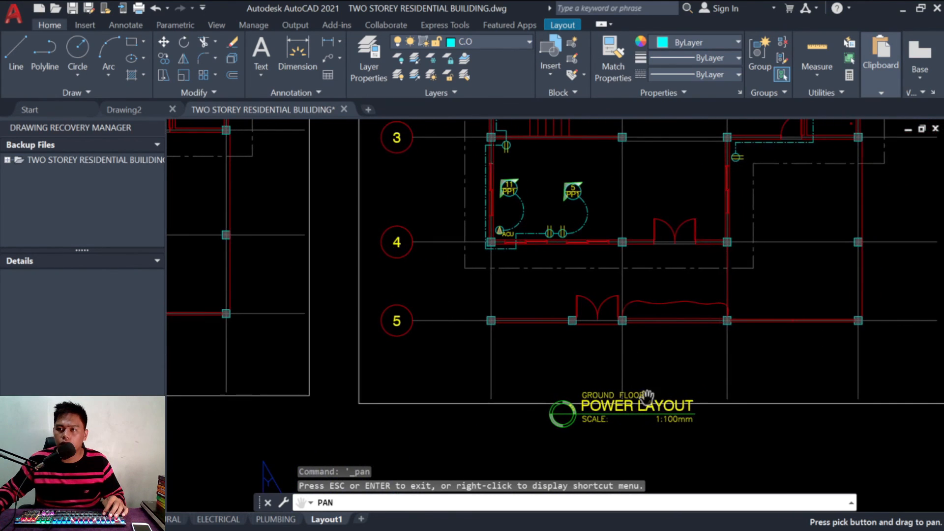
pyautogui.scroll(2, 636, 418)
pyautogui.scroll(-4, 698, 365)
pyautogui.scroll(6, 433, 359)
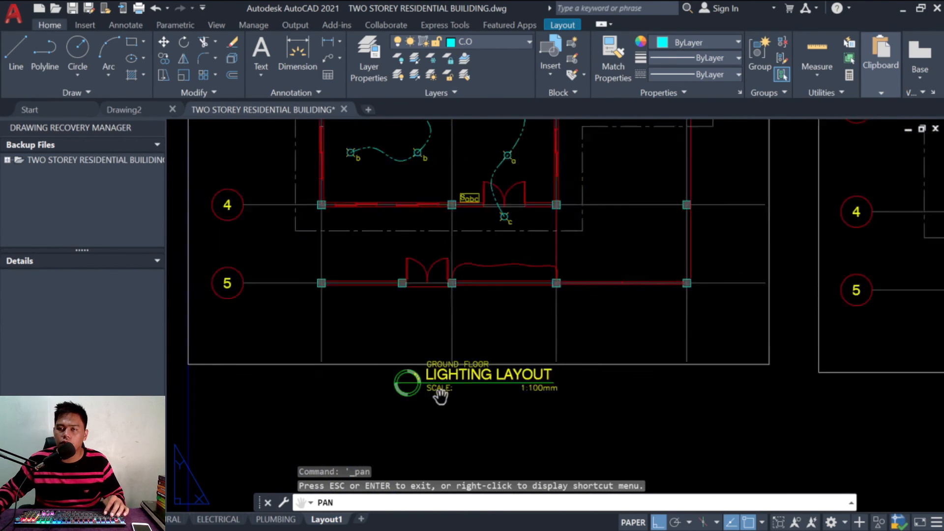
pyautogui.scroll(-2, 413, 341)
pyautogui.moveTo(600, 335); pyautogui.dragTo(301, 395, button='middle')
pyautogui.moveTo(563, 378)
pyautogui.mouseDown(button='middle')
pyautogui.moveTo(574, 479)
pyautogui.moveTo(594, 478)
pyautogui.mouseUp(button='middle')
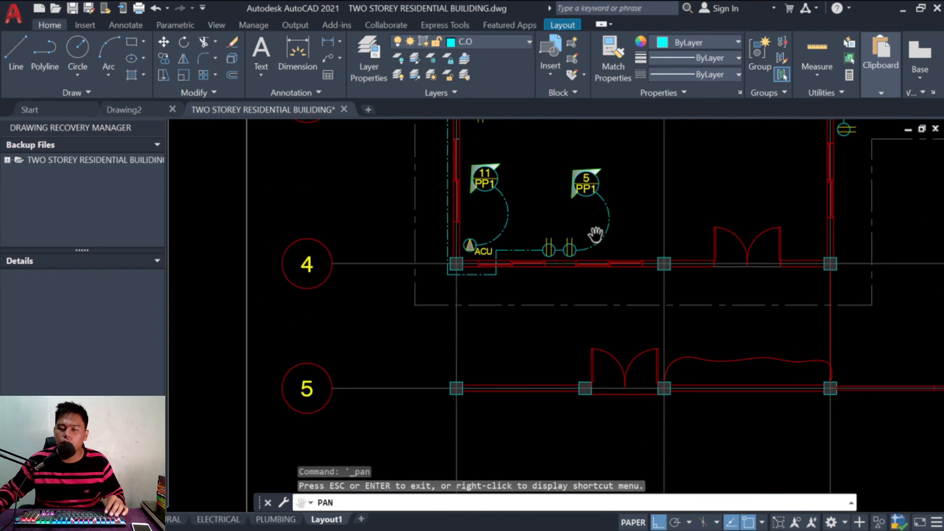
pyautogui.press('Escape')
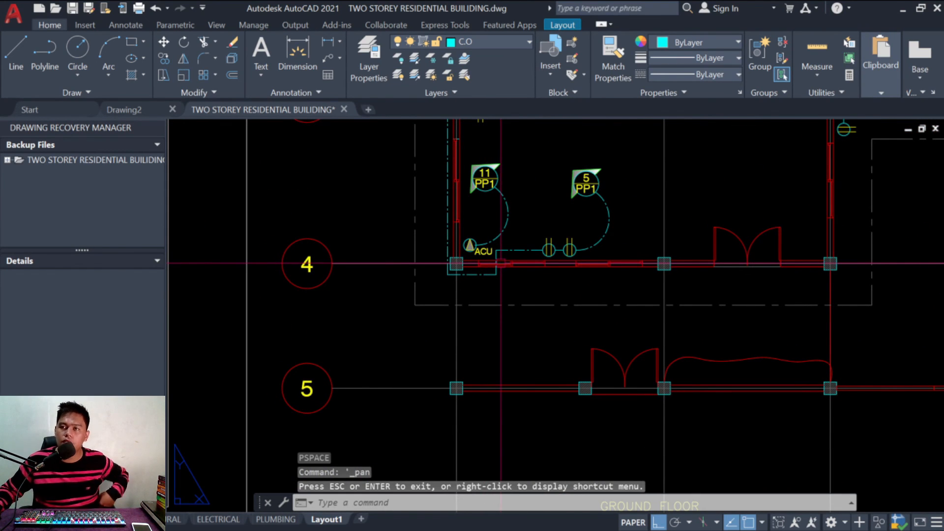